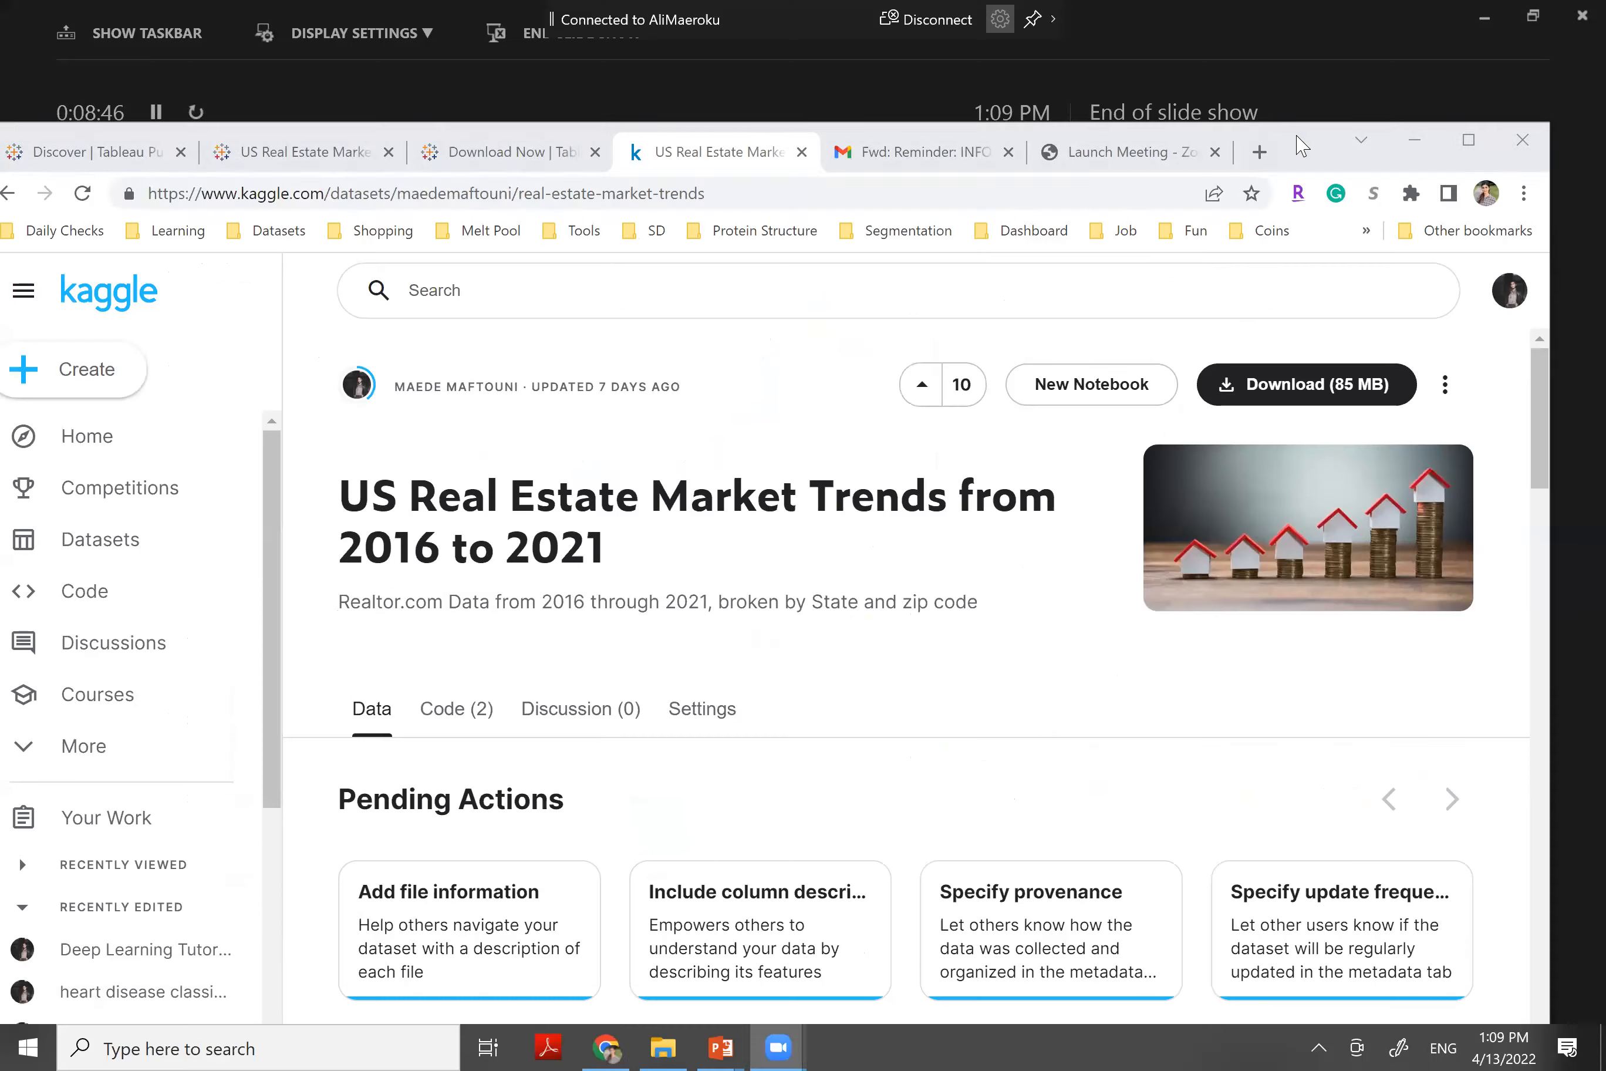
Maximize Chrome on the Kaggle 'US Real Estate Market Trends from 2016 to 2021' dataset page
double_click(1297, 135)
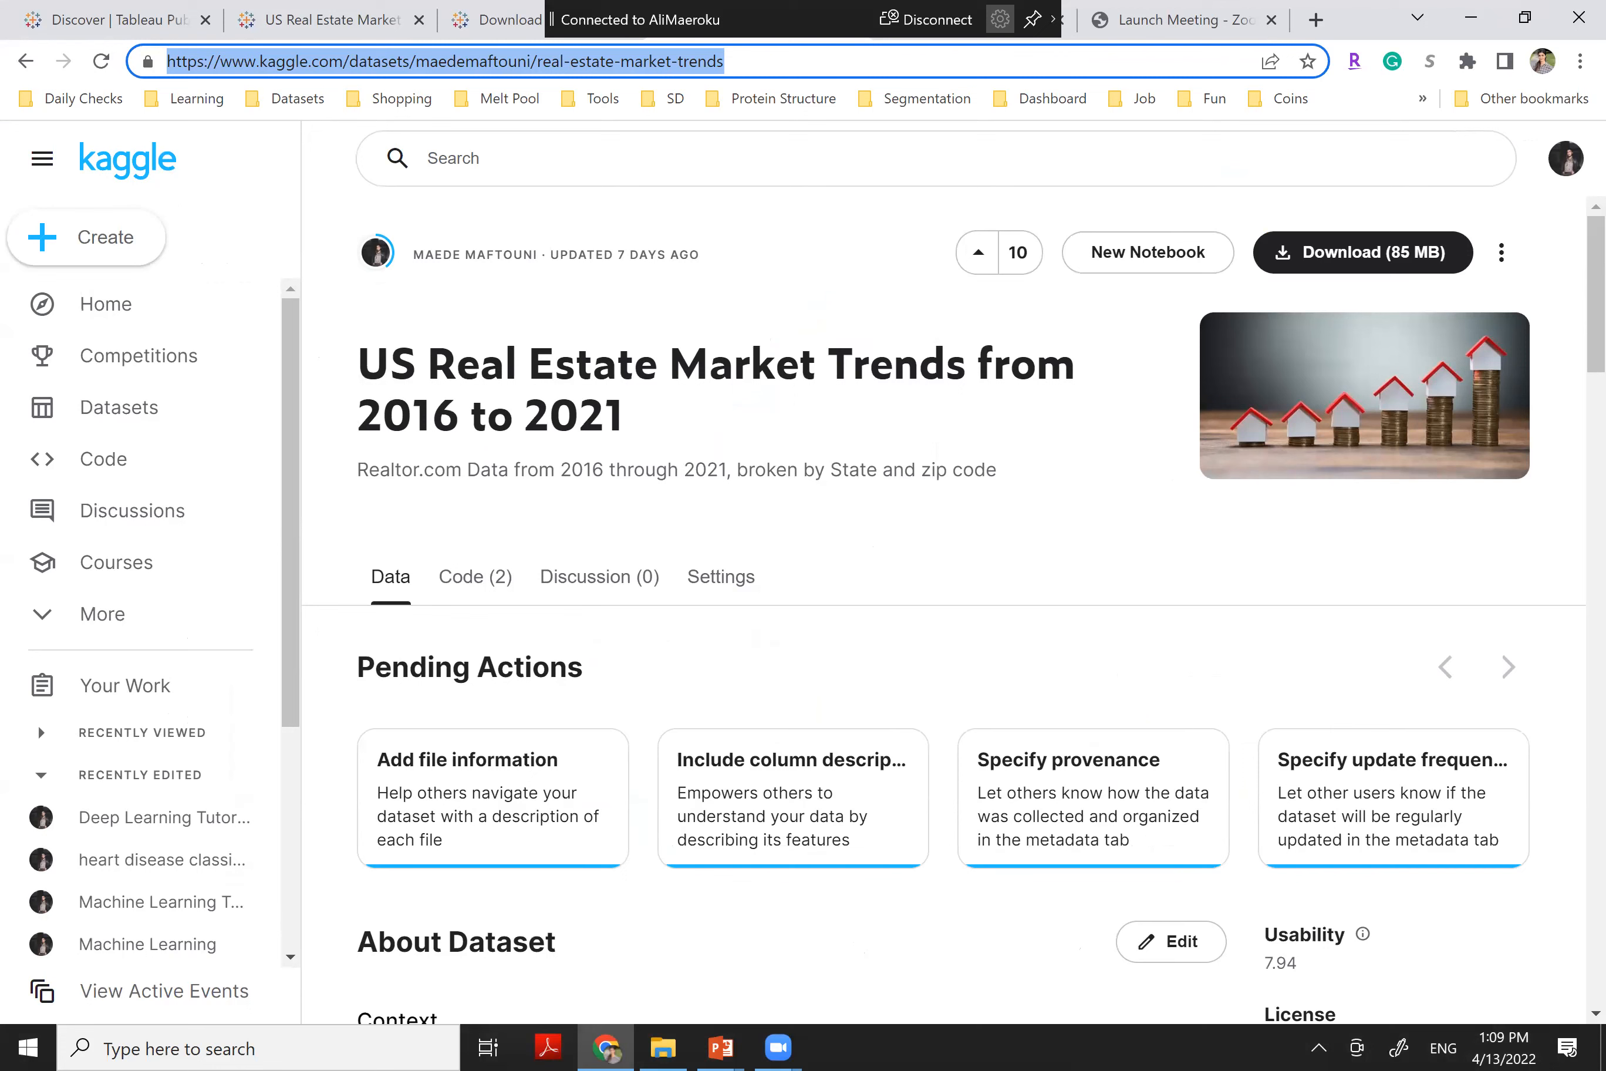
Download the 85 MB dataset as archive.zip from Kaggle and switch to the Tableau Public download tab
click(1378, 251)
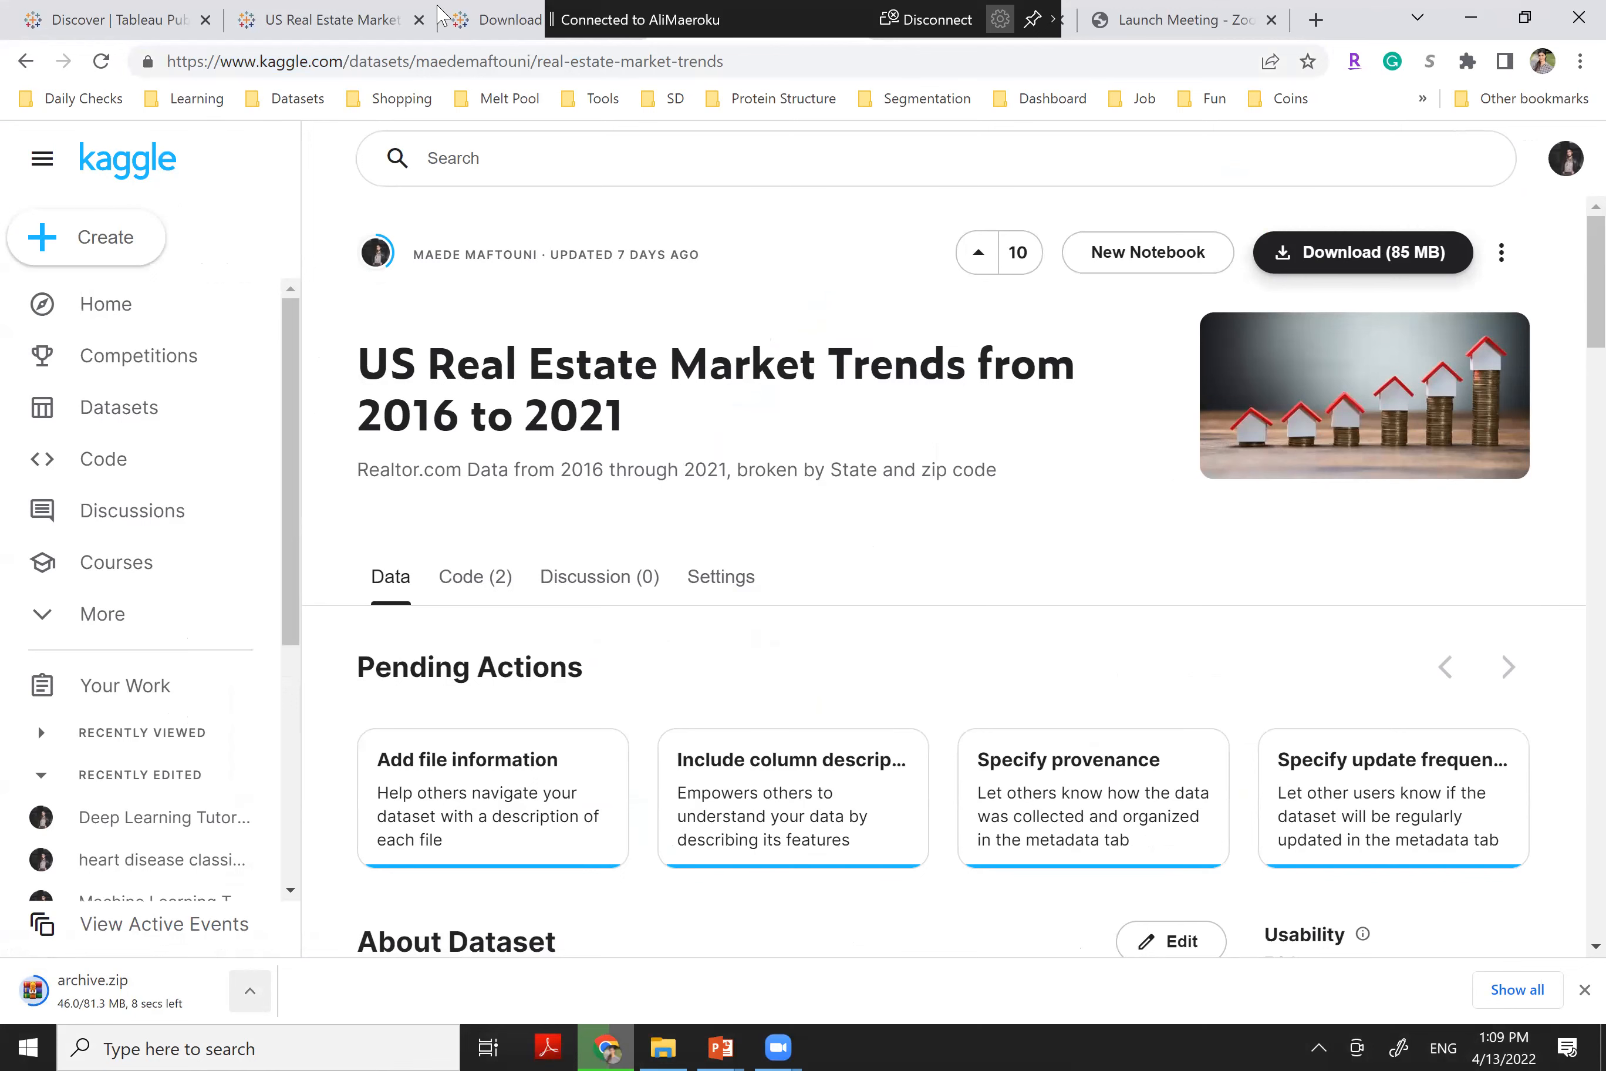
click(496, 19)
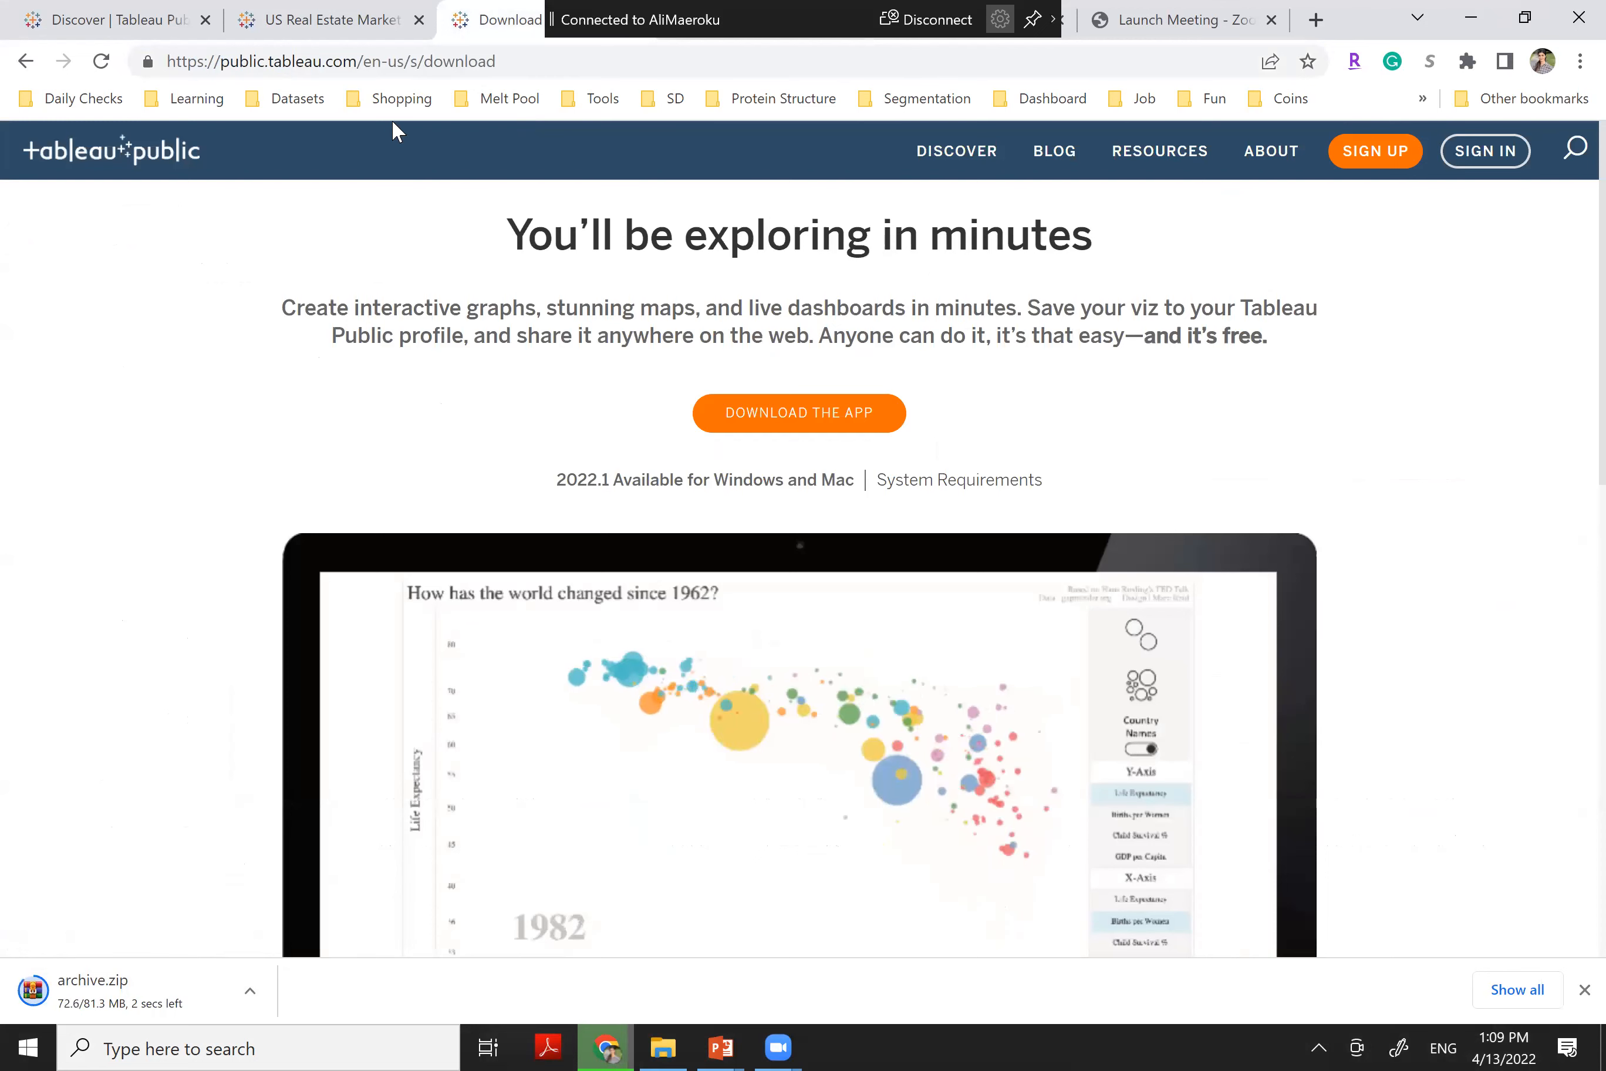
Reveal the finished 81.2 MB archive.zip in File Explorer's Downloads folder
key(ctrl+l)
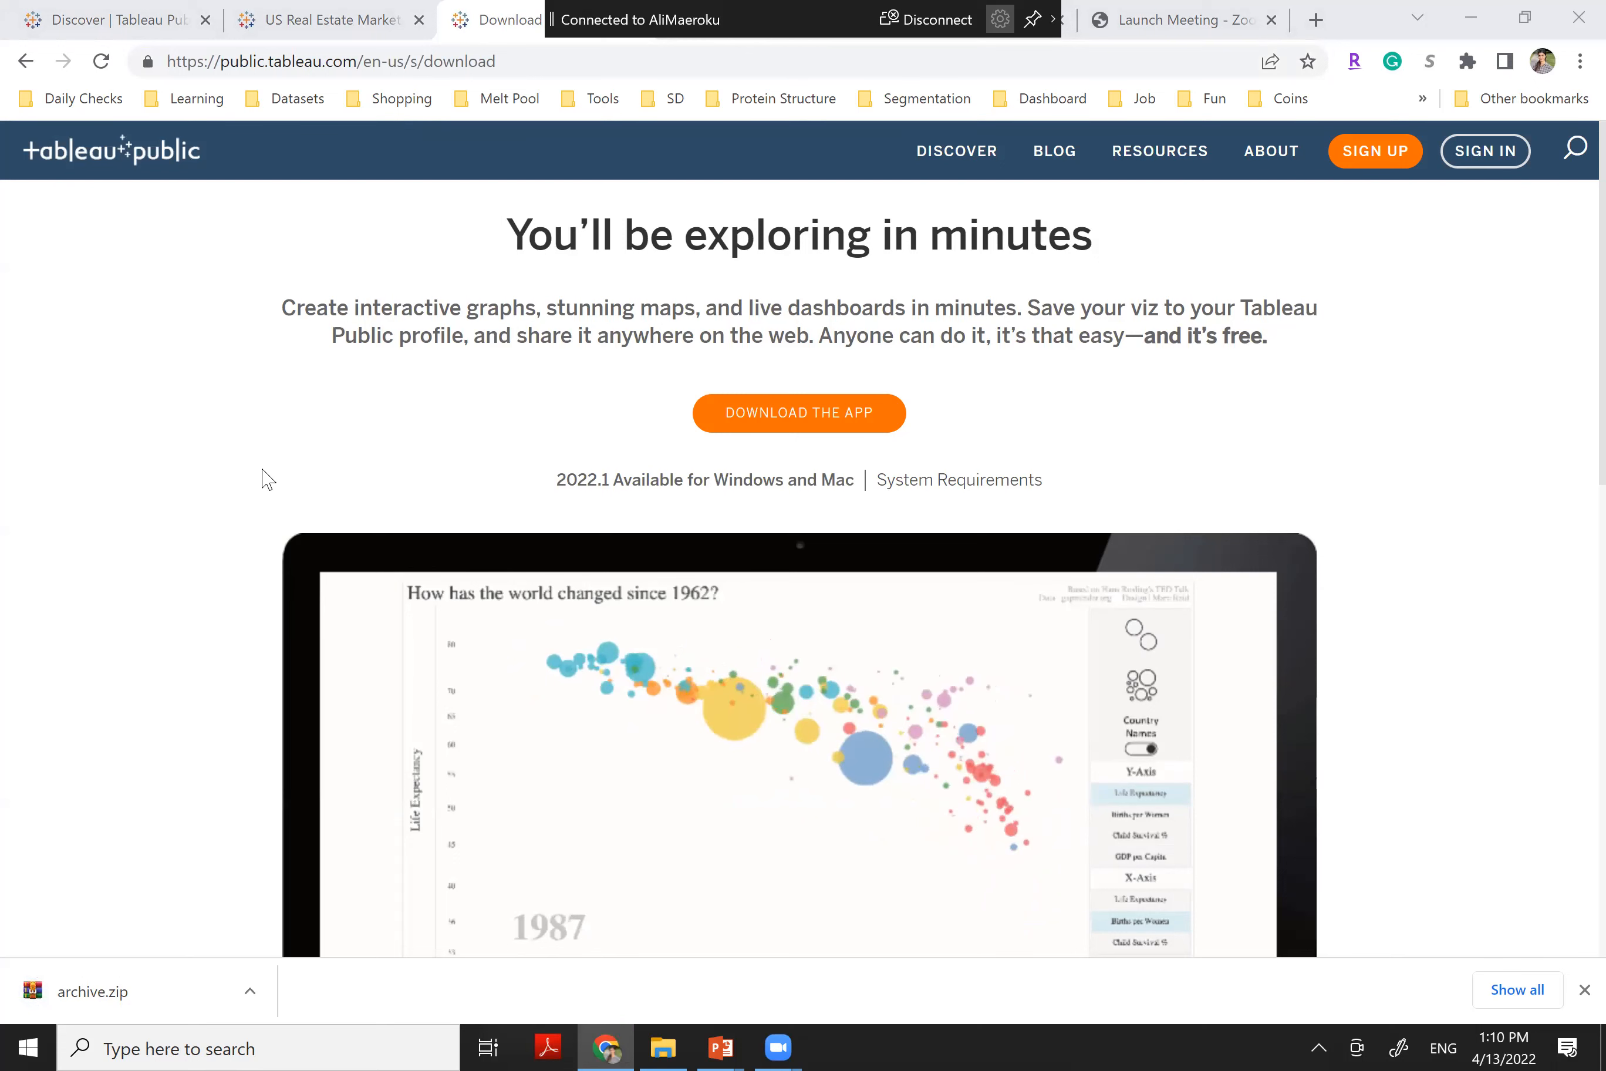
click(250, 993)
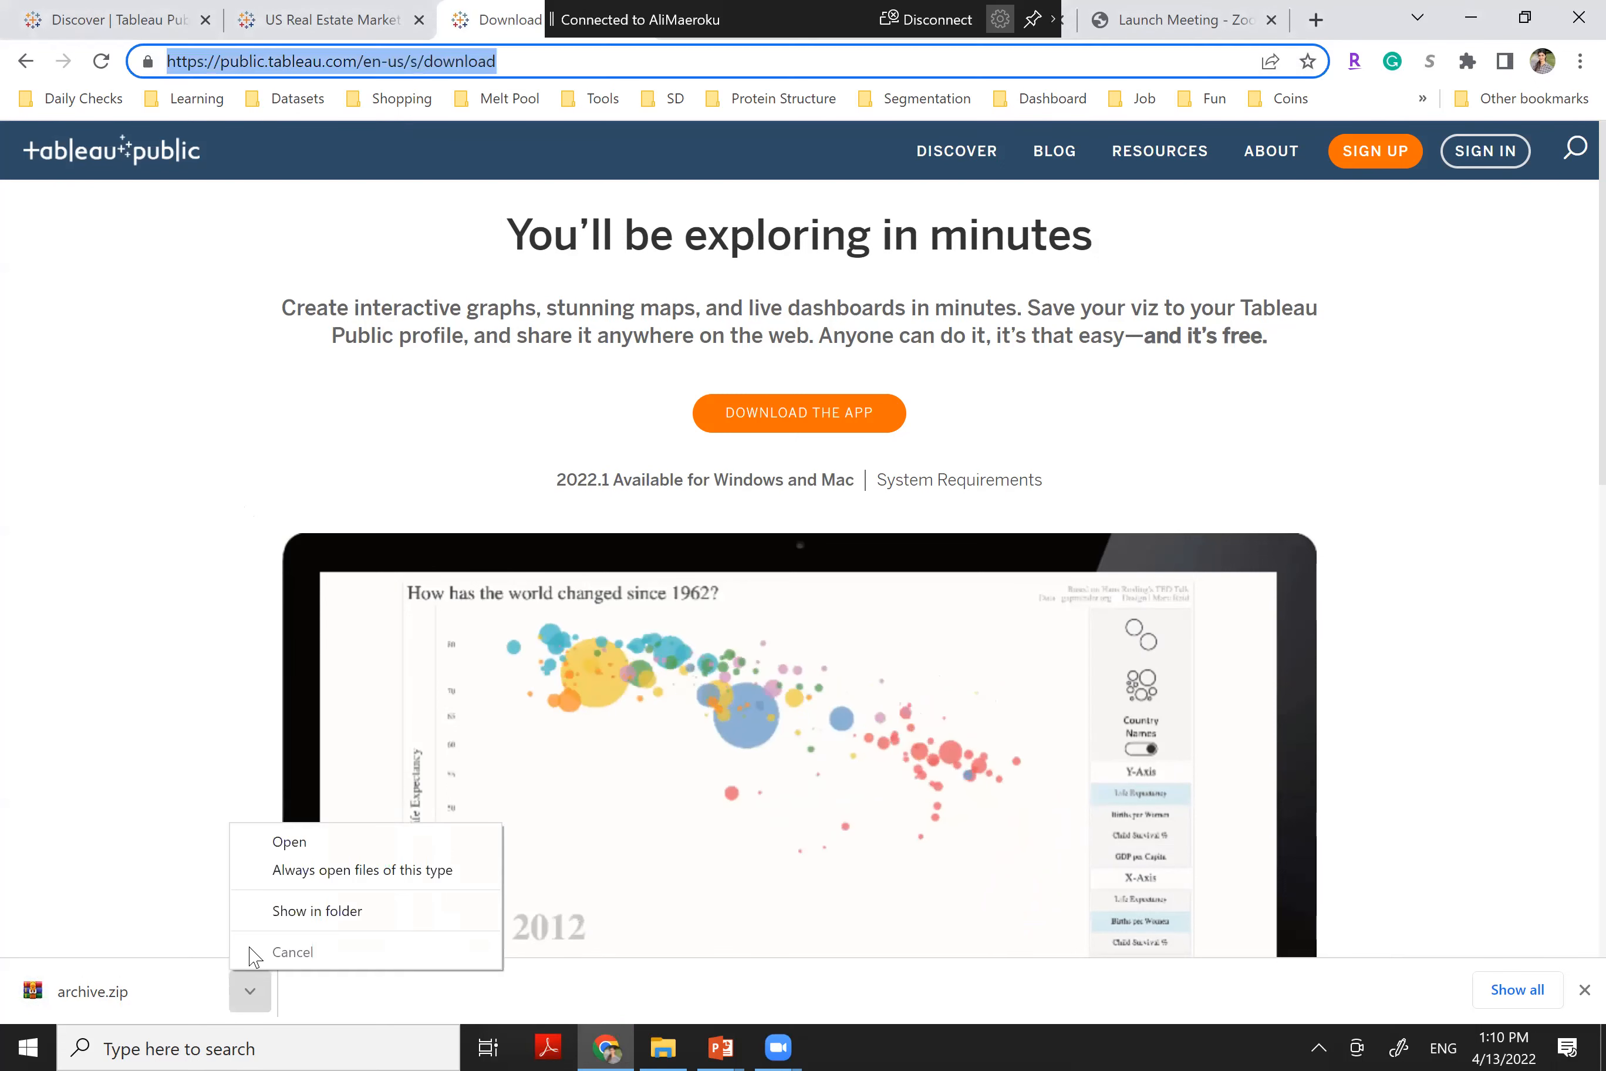
click(275, 911)
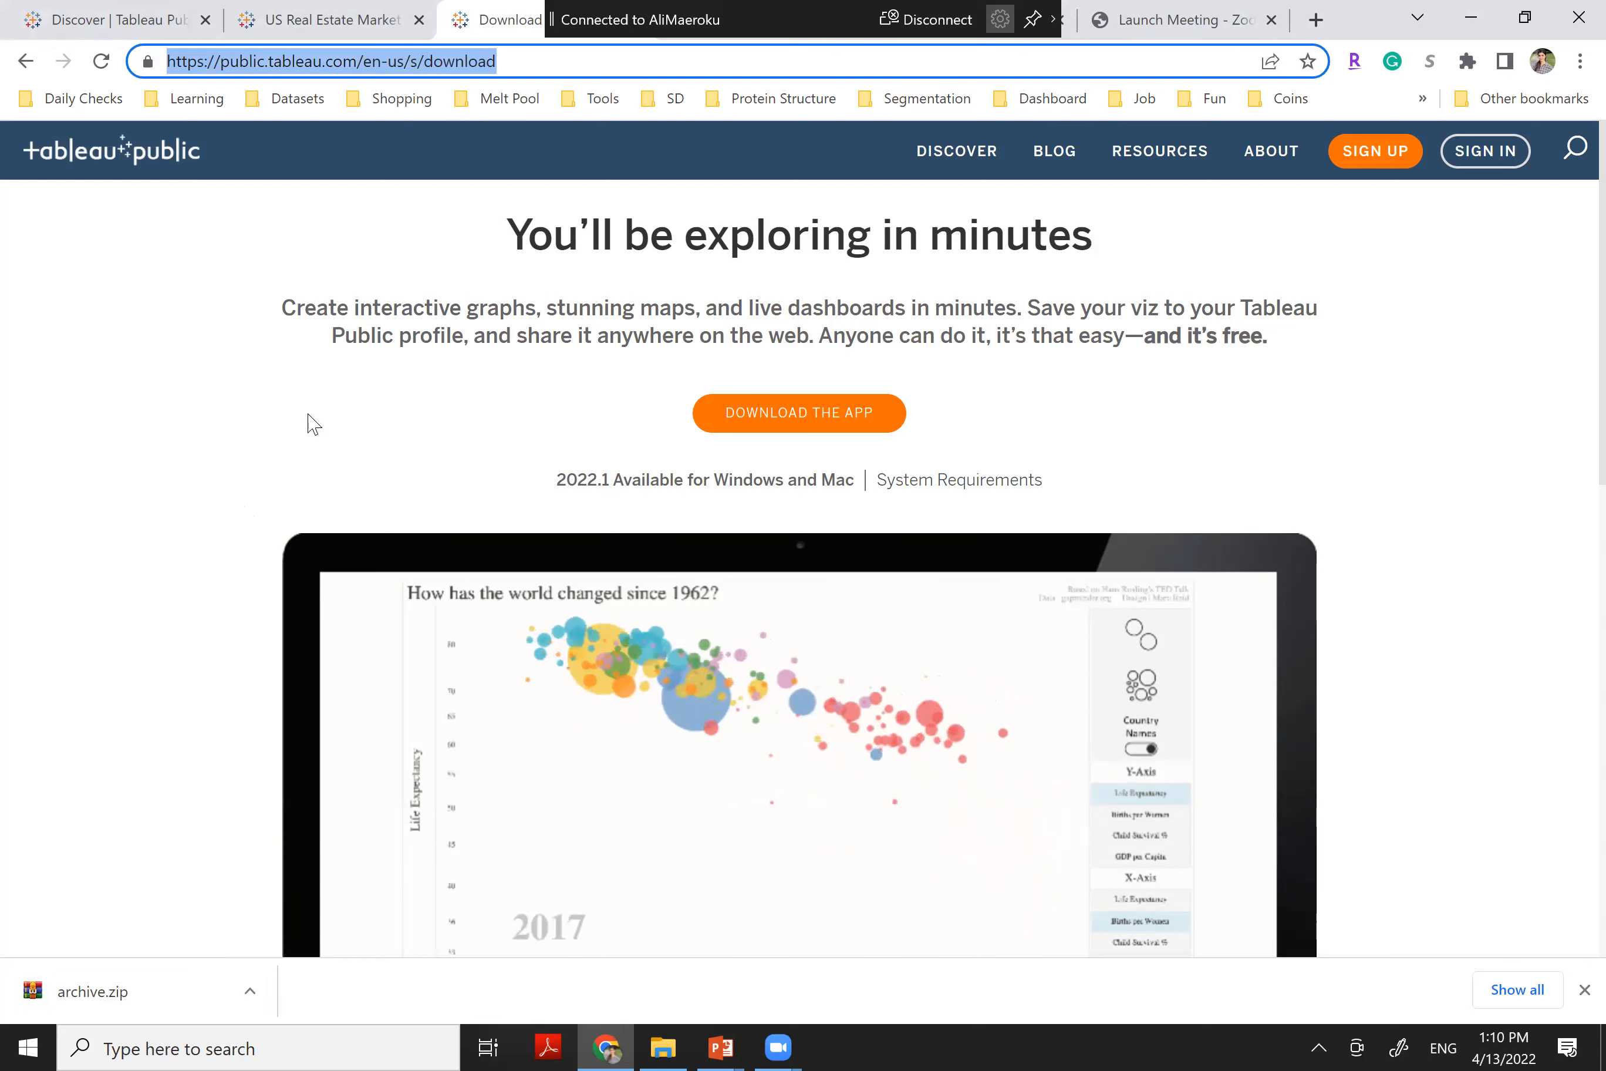
click(251, 993)
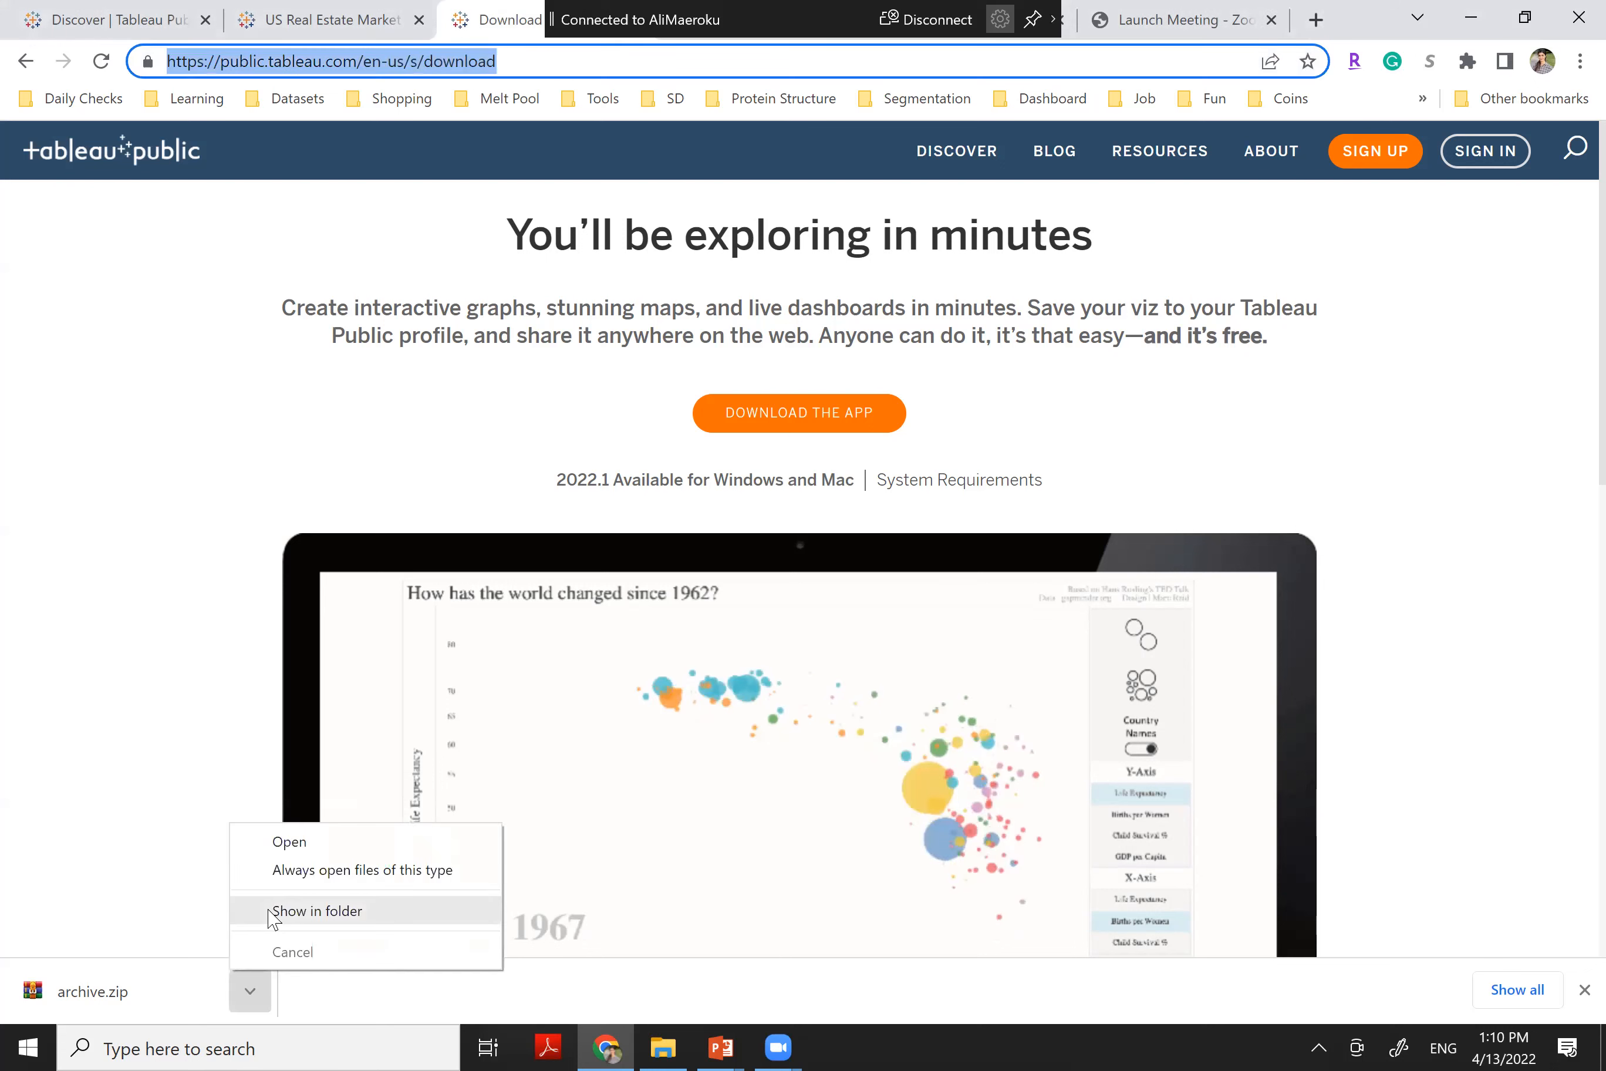
click(269, 912)
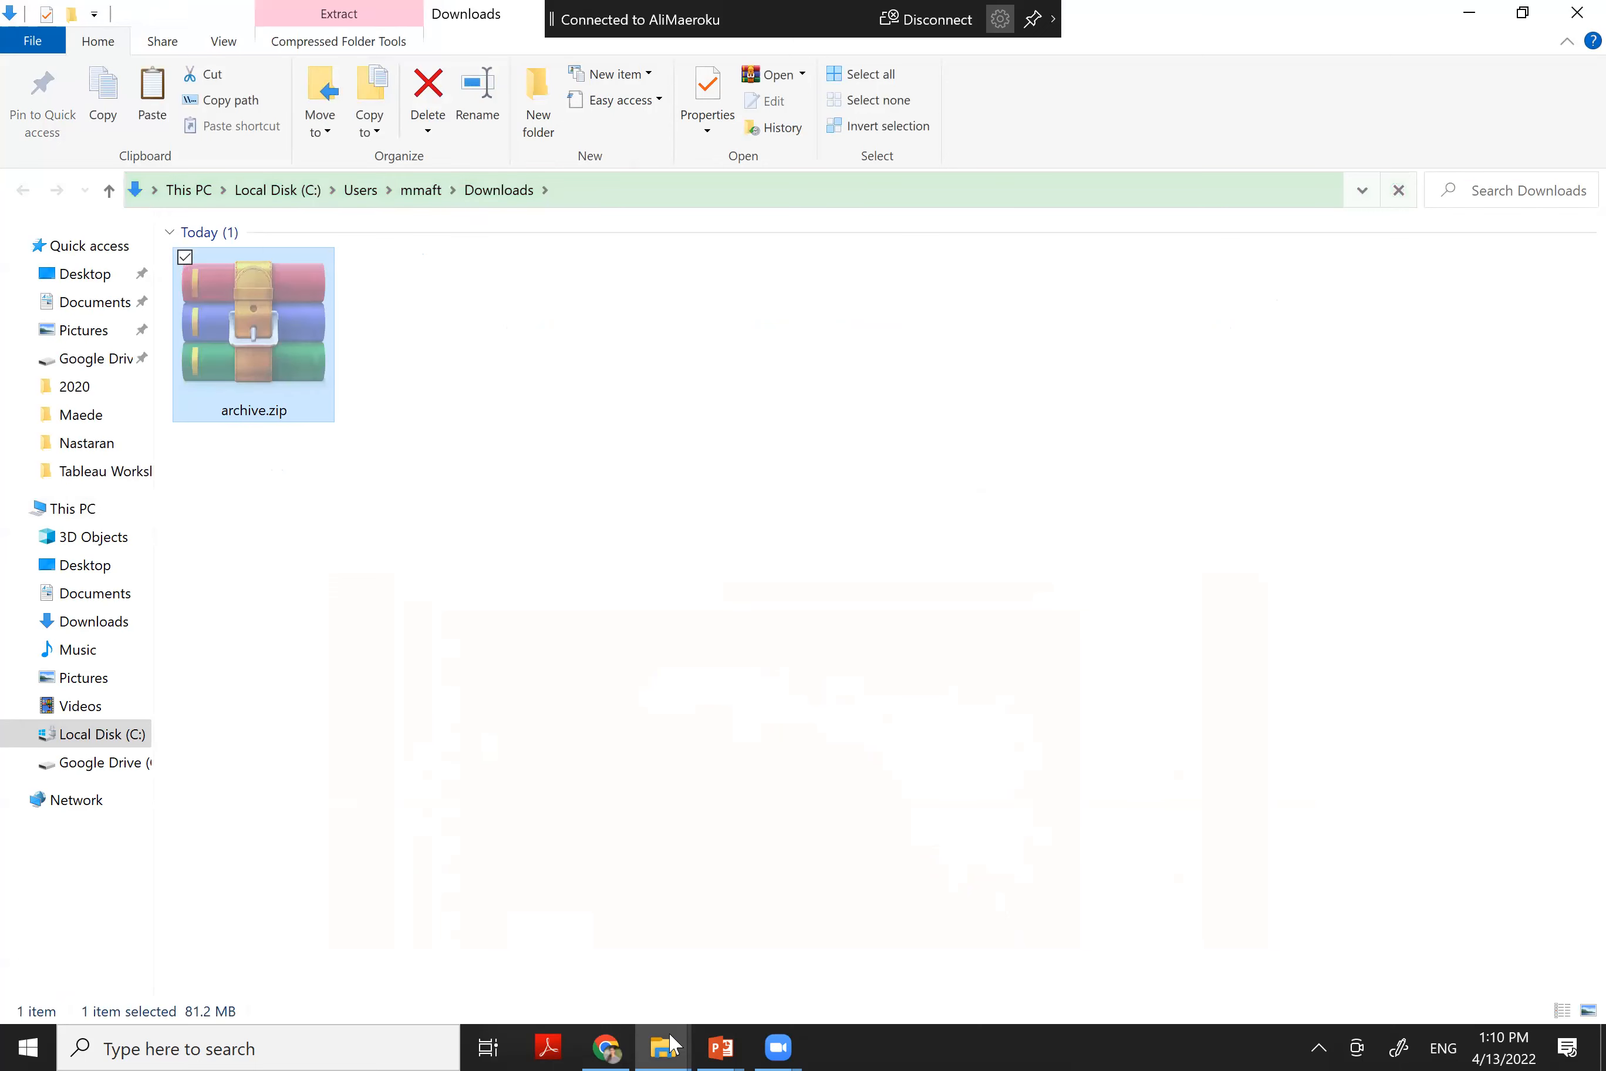
In the Dashboard with Tableau folder, select RDC_Inventory_Core_Metrics_State_History_new.csv
mouse_move(670, 1043)
click(545, 943)
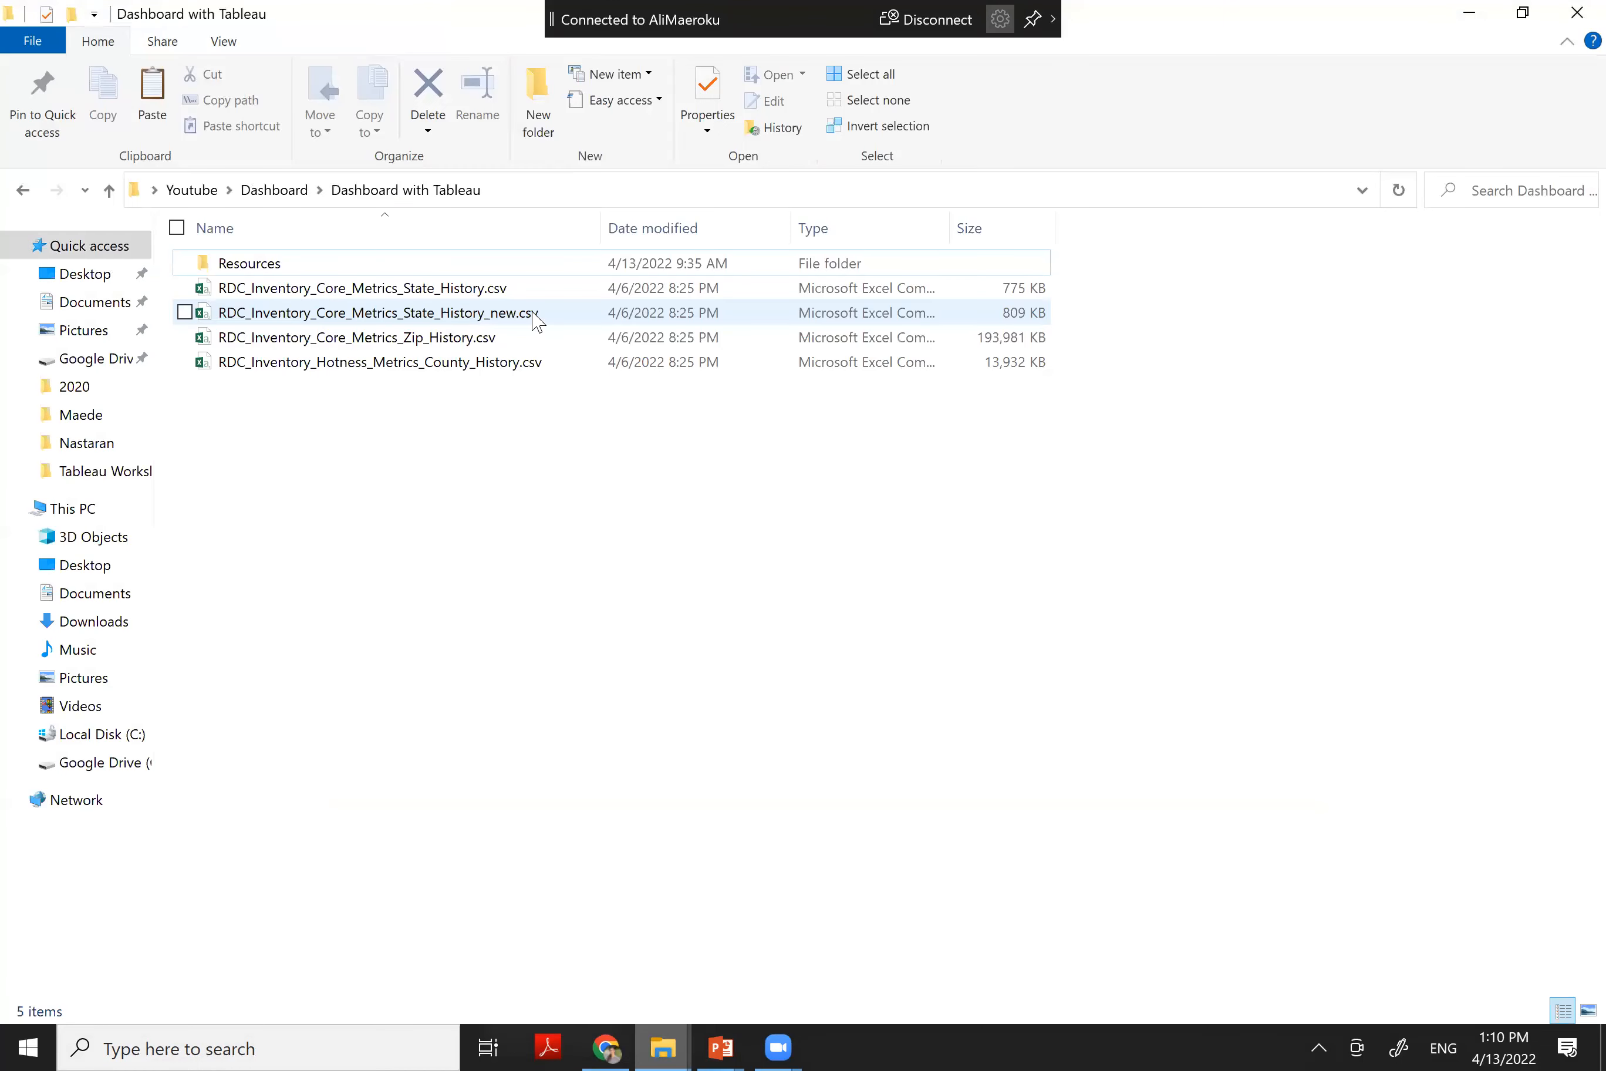
click(515, 311)
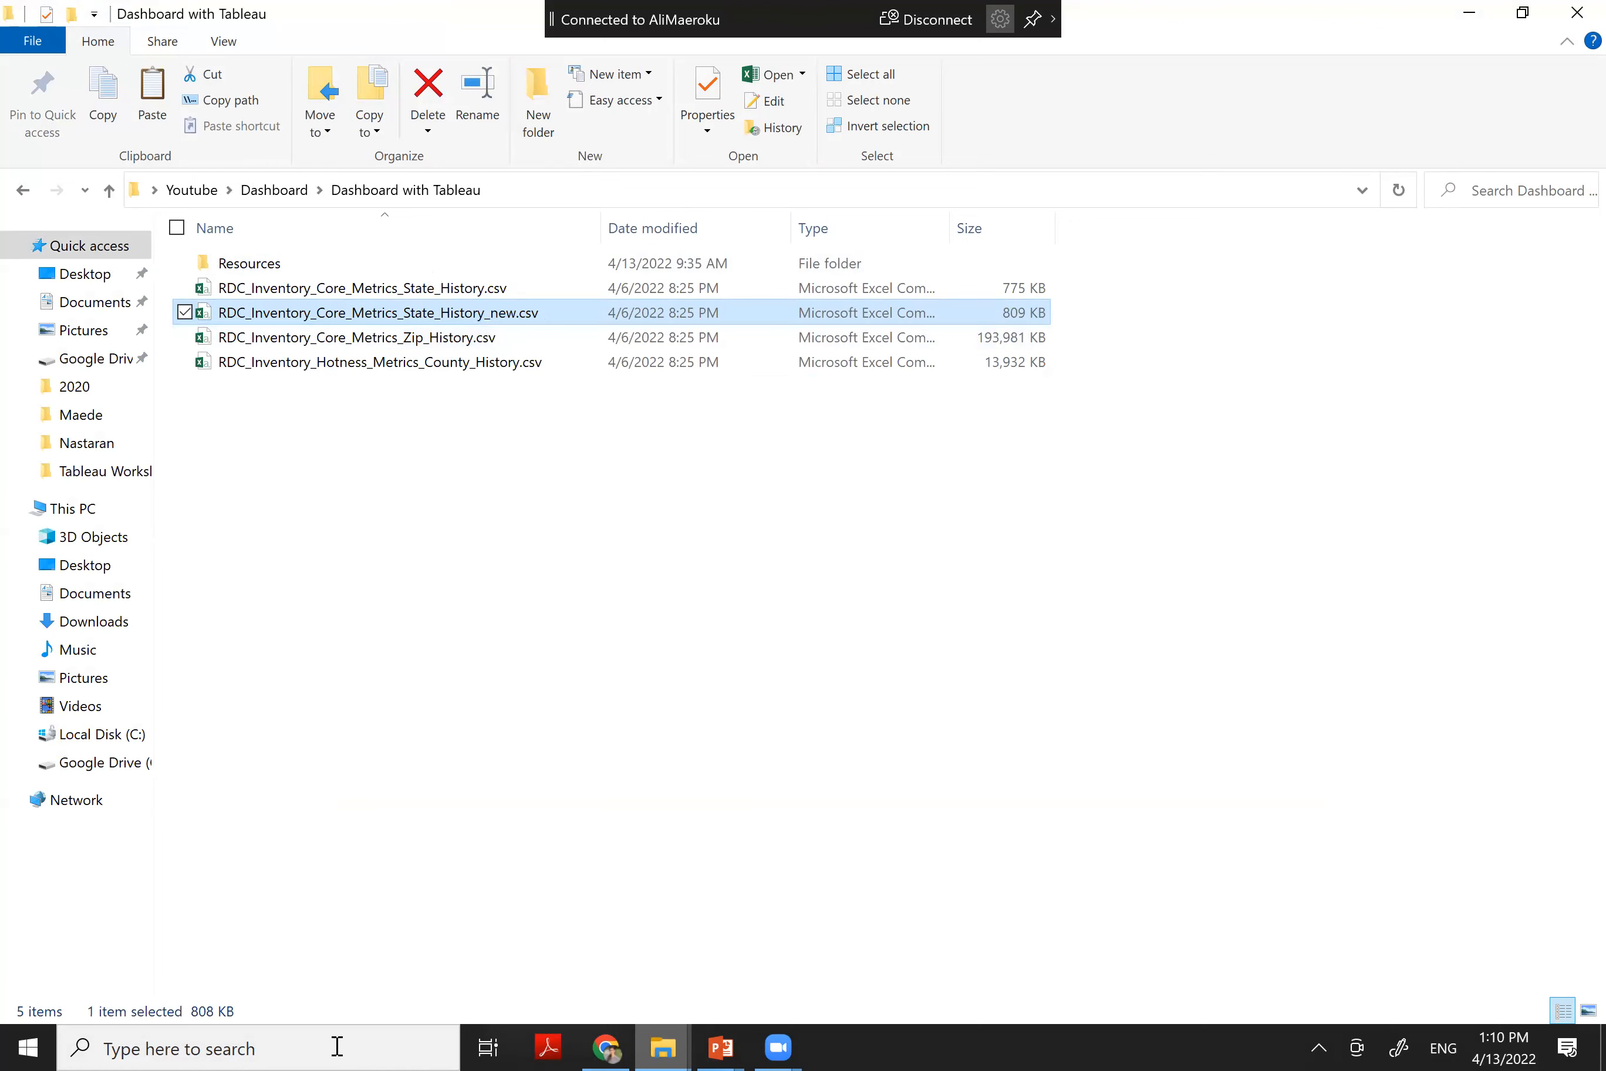
Search for and launch Tableau Public 2021.4
click(336, 1047)
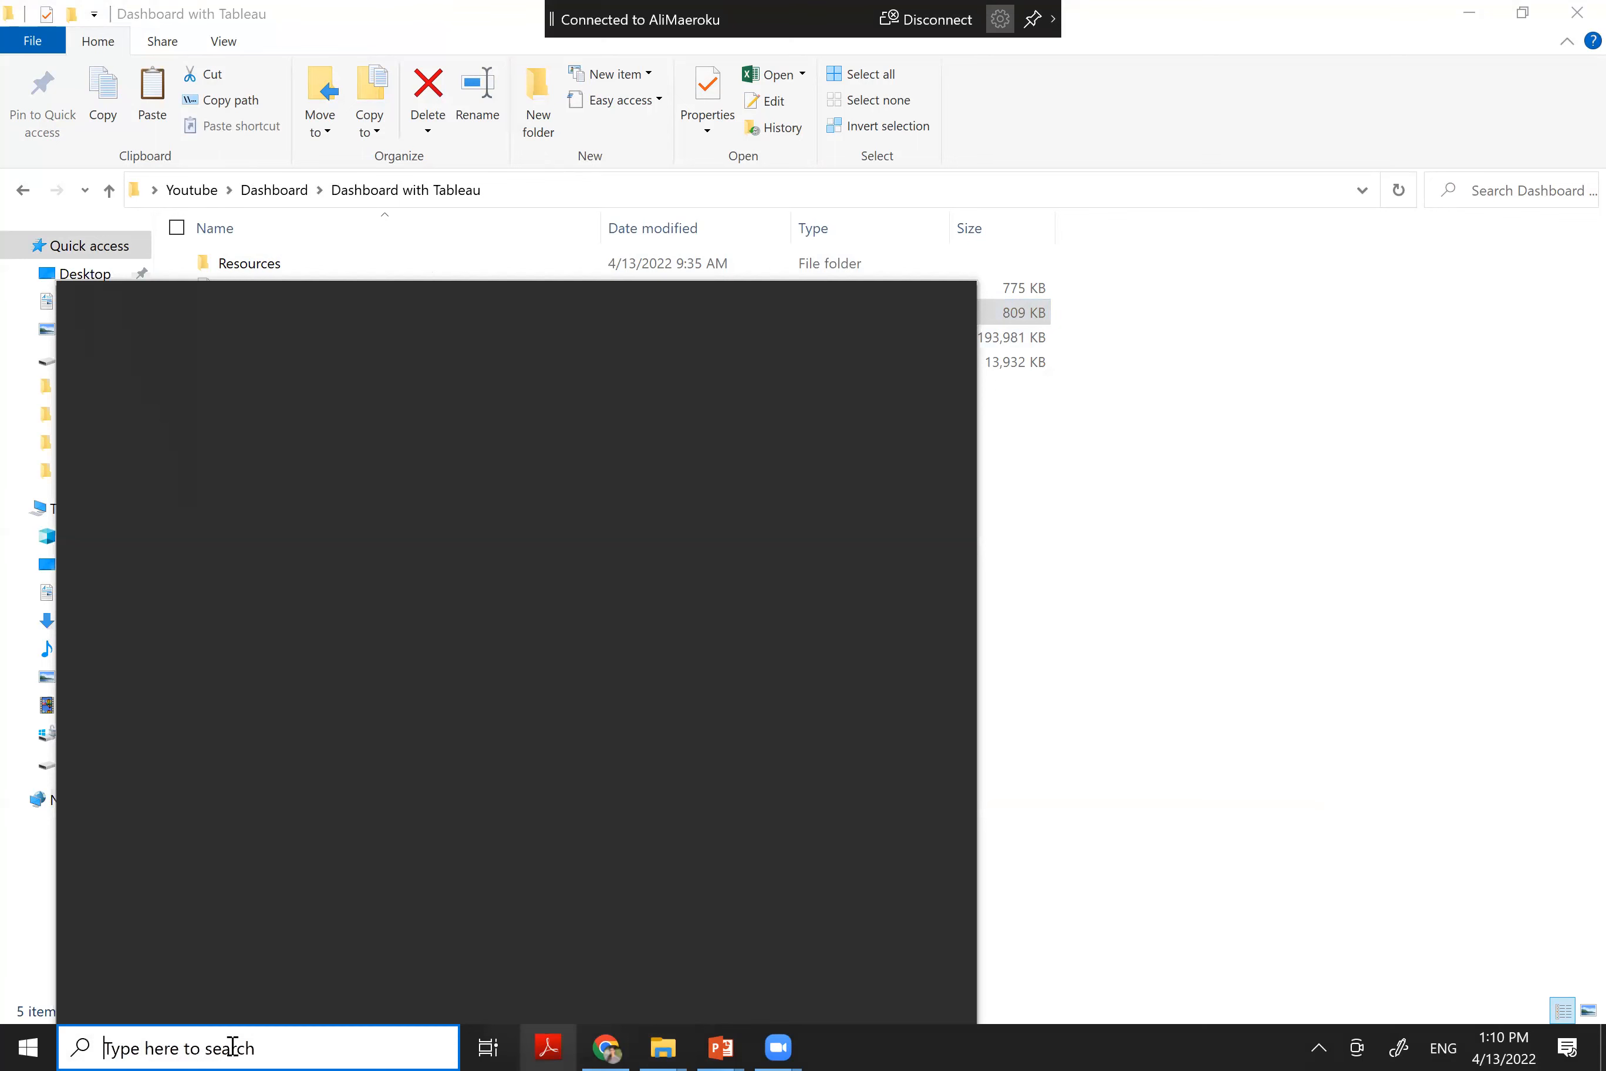
text(tab)
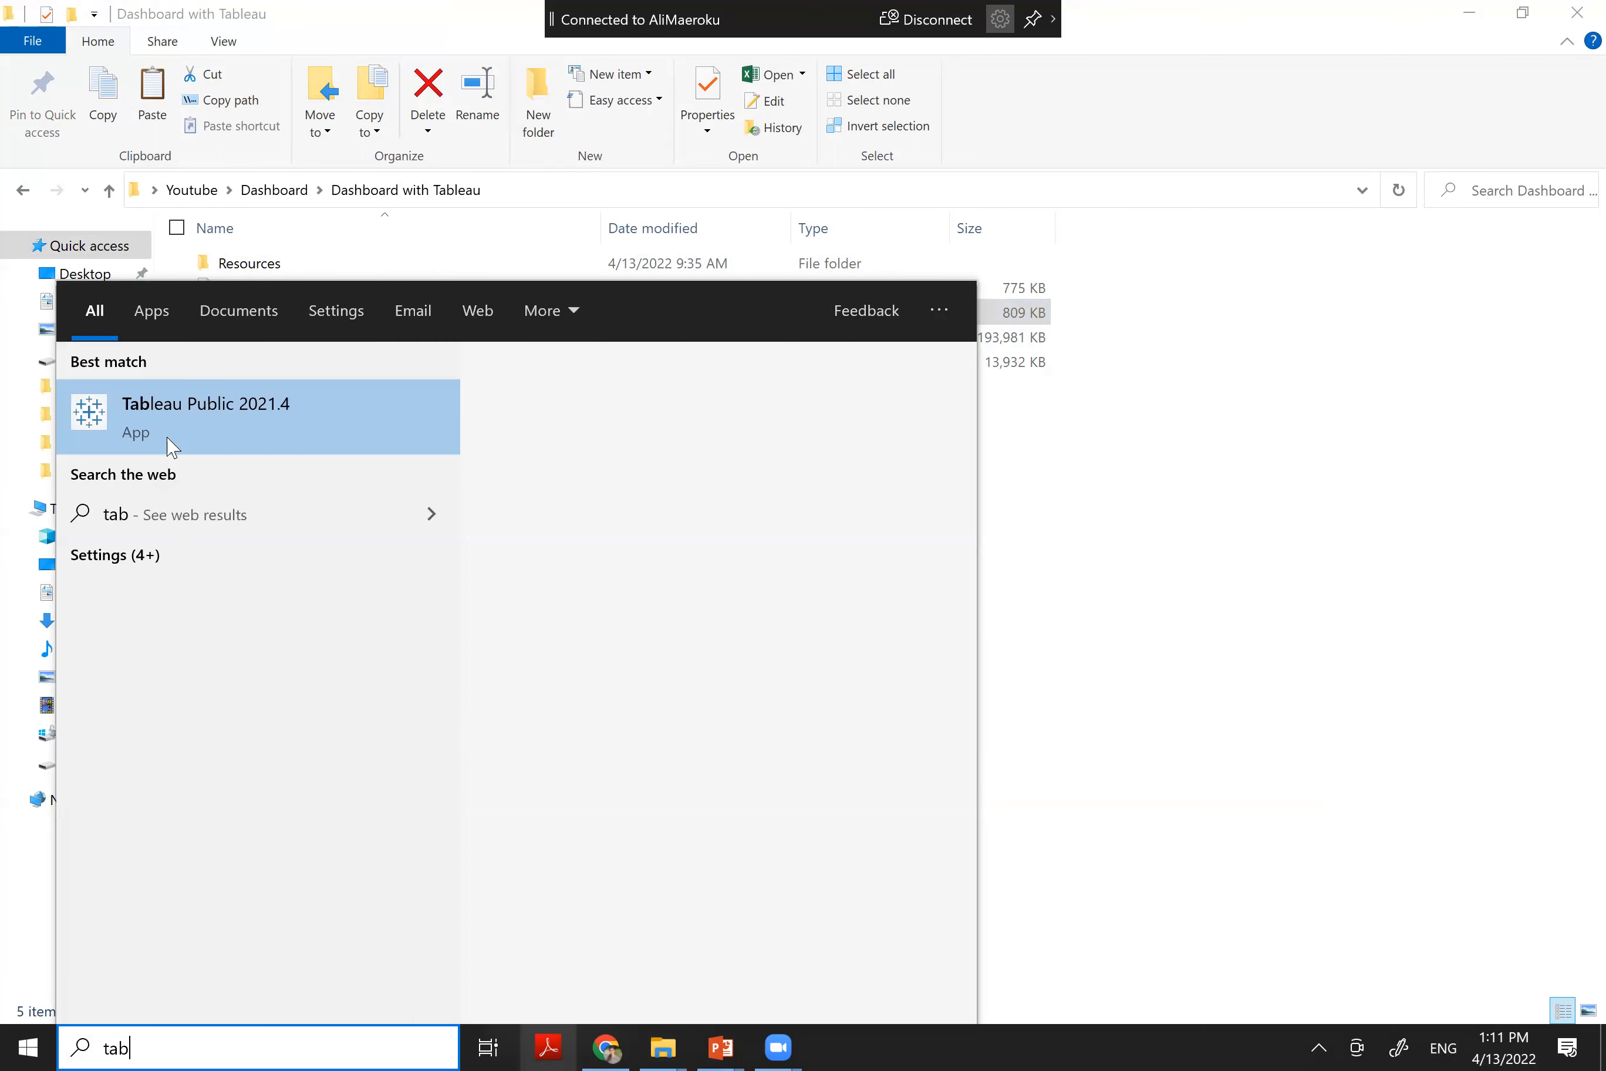
click(172, 447)
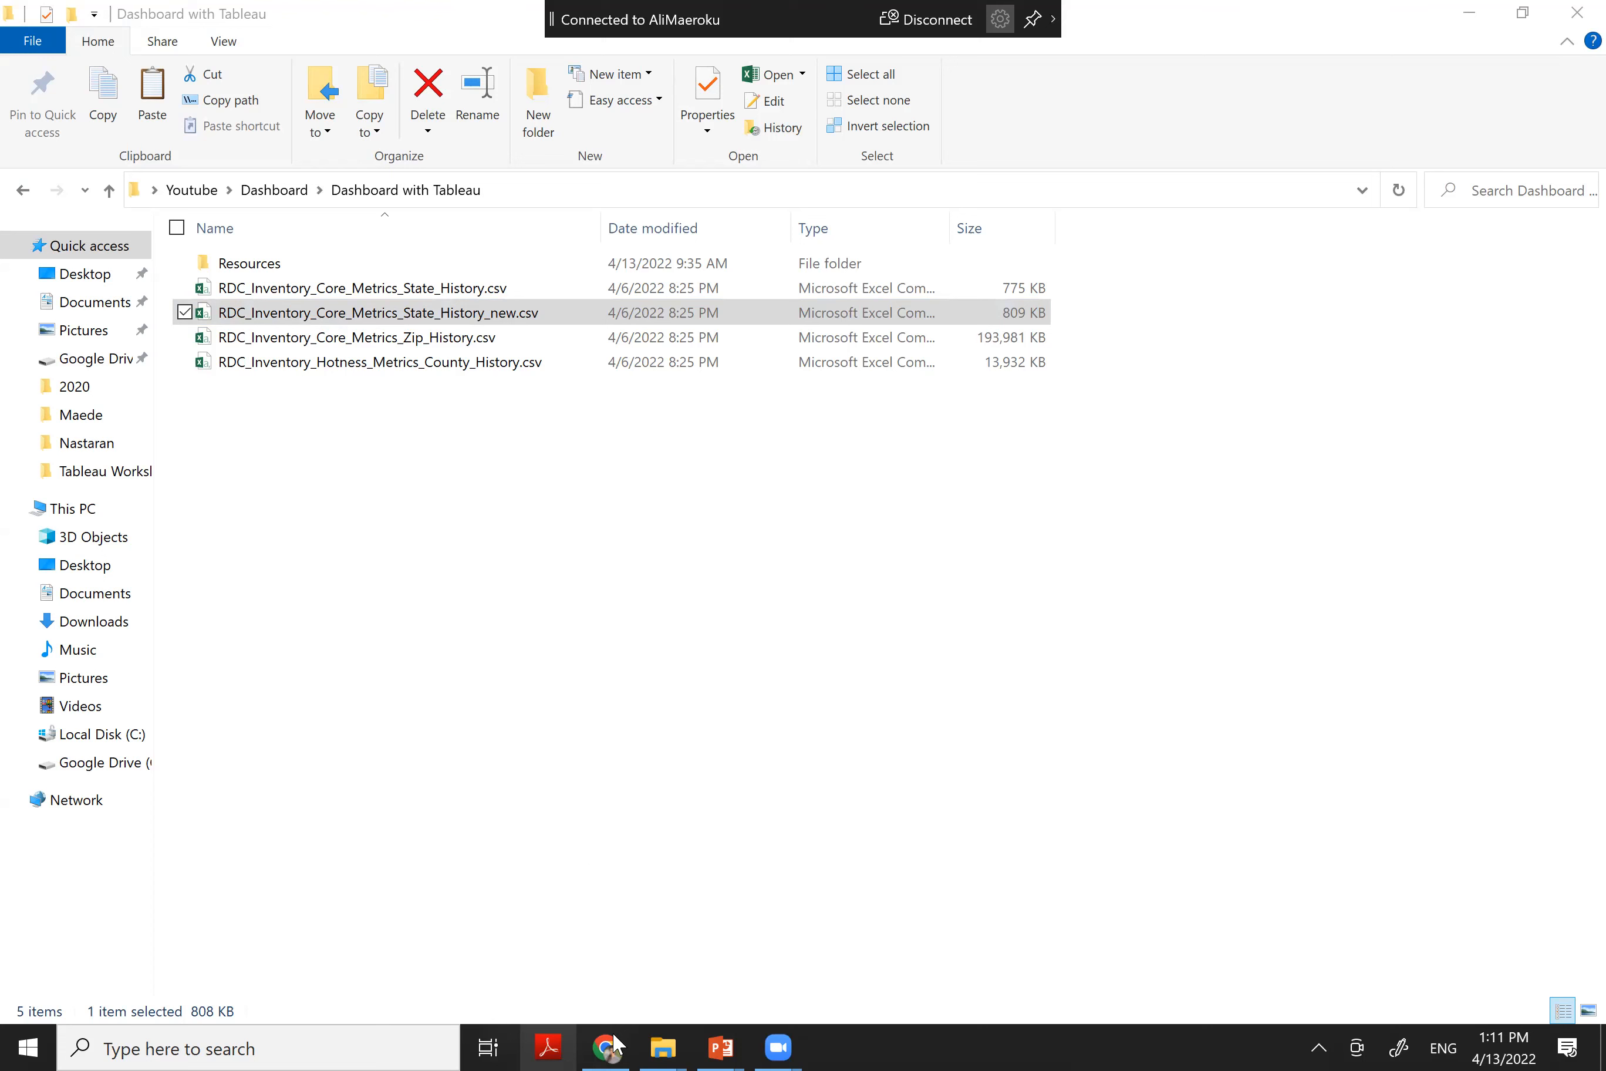
mouse_move(625, 1040)
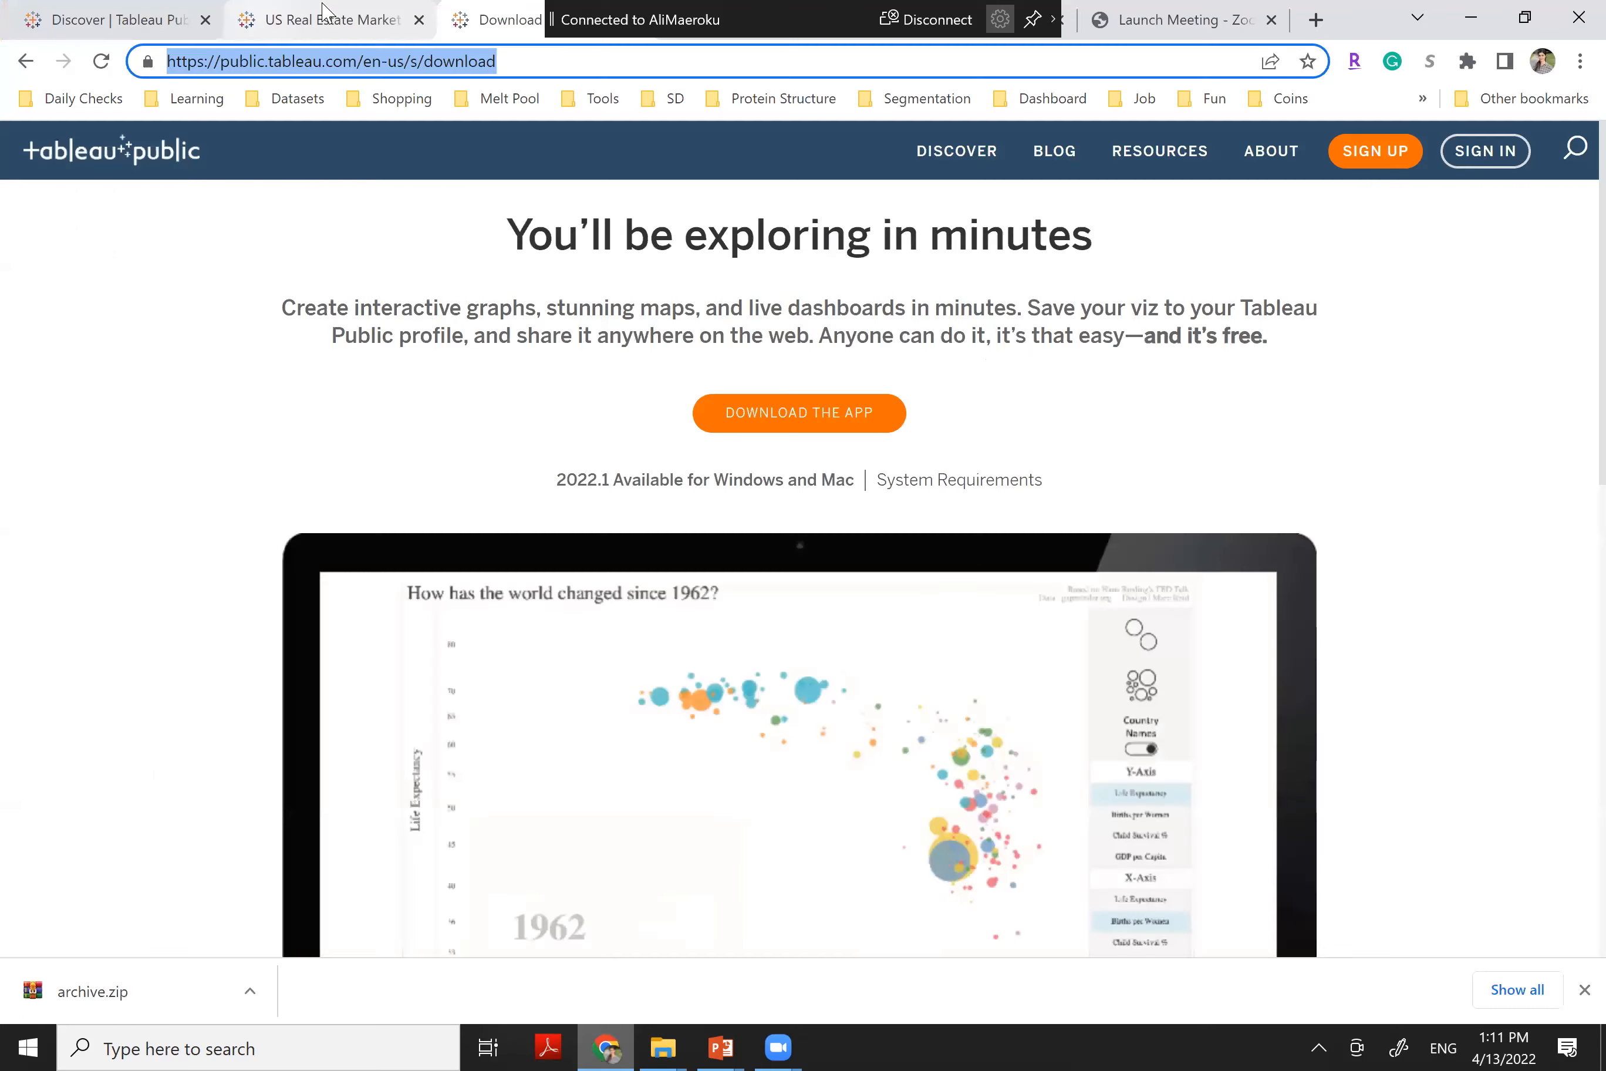
Browse the published US Real Estate Market Trends dashboard's map, price and listings charts
click(323, 14)
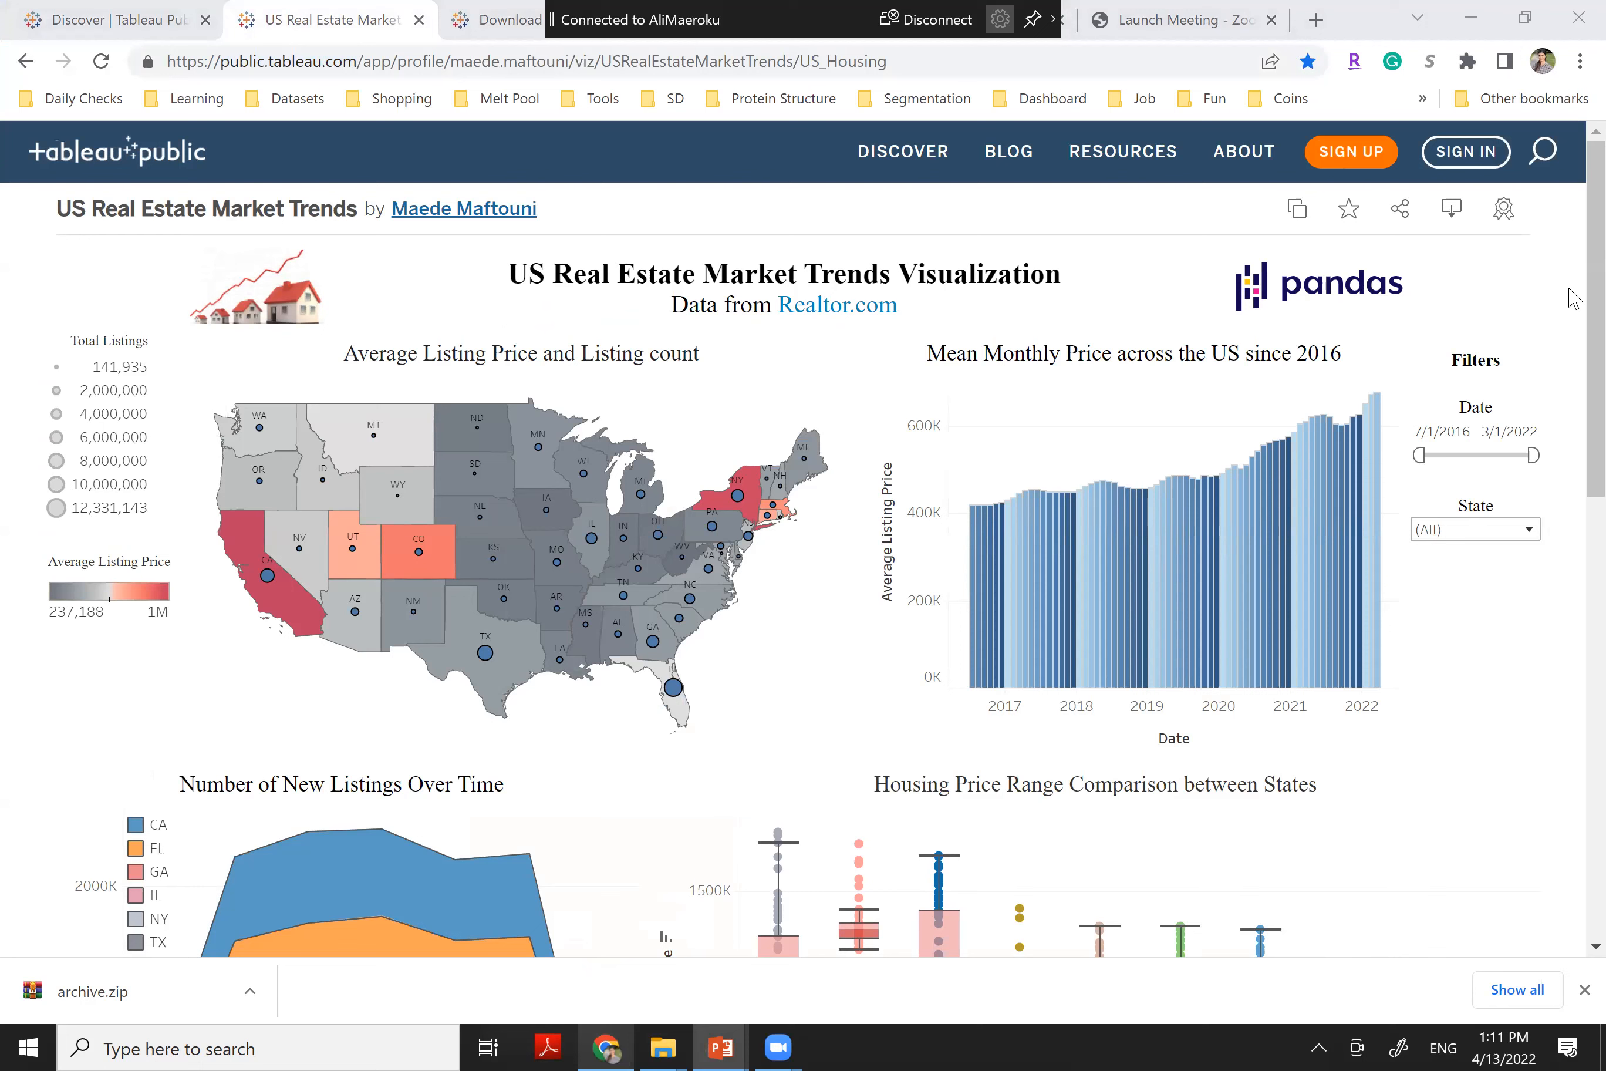
scroll(802, 539, down, 3)
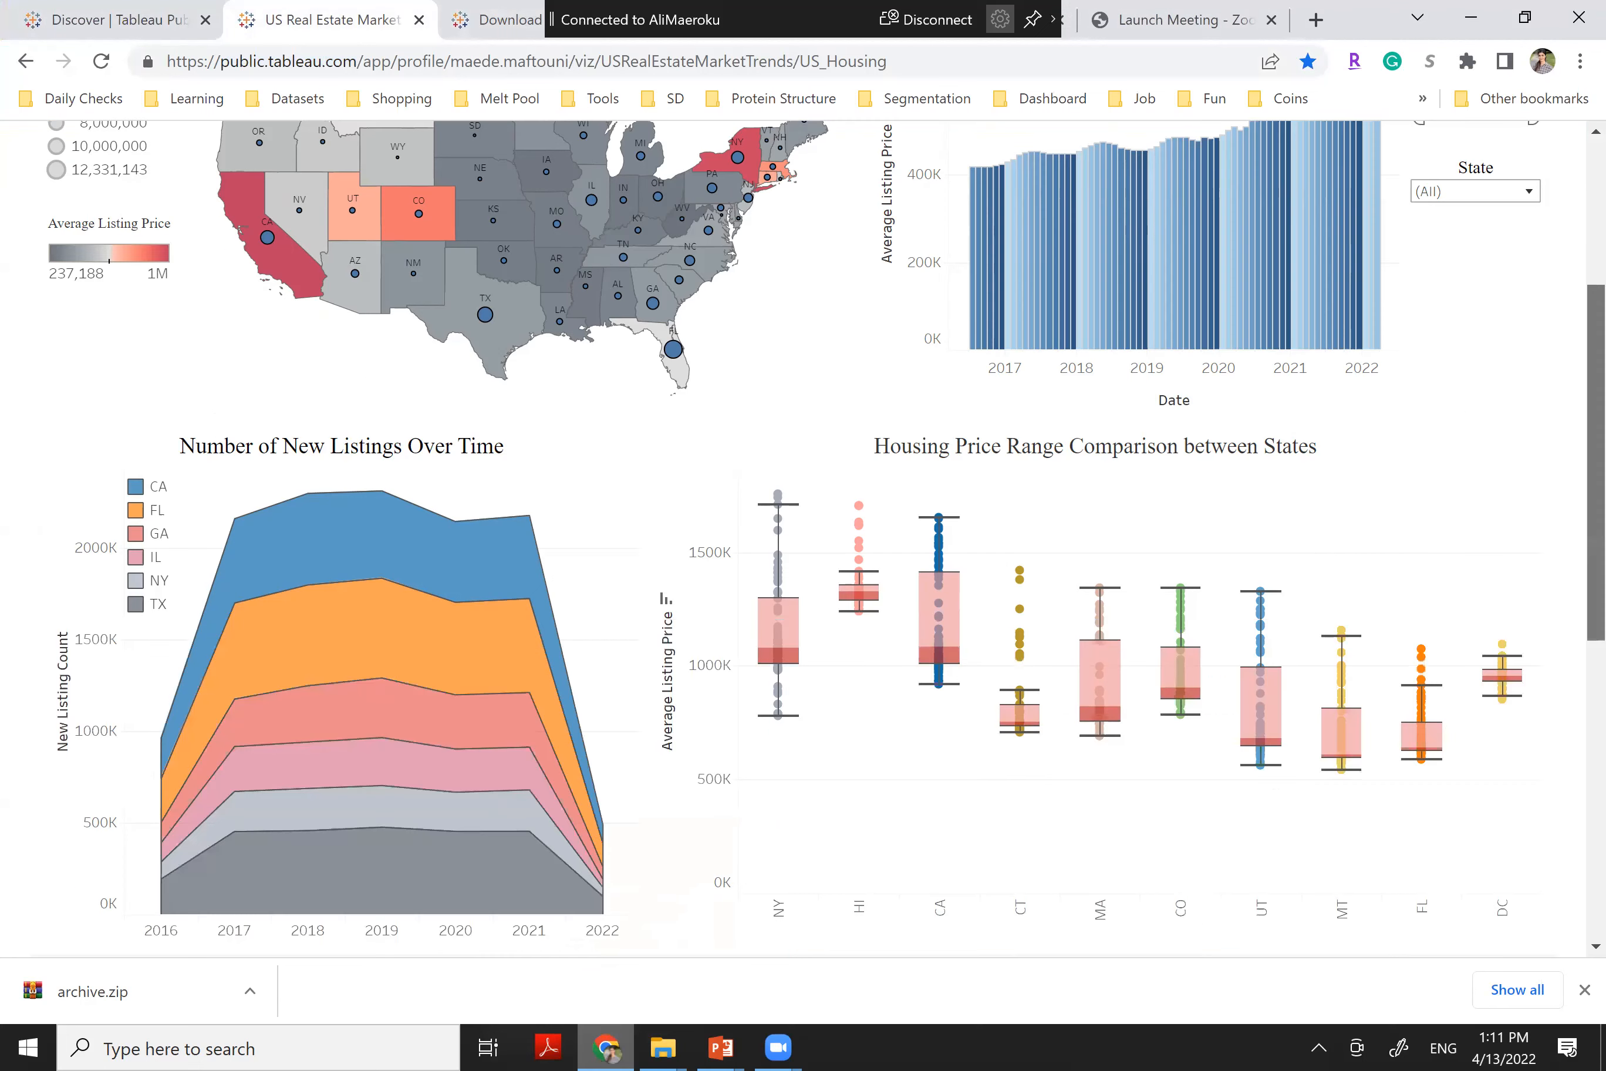
scroll(802, 539, down, 2)
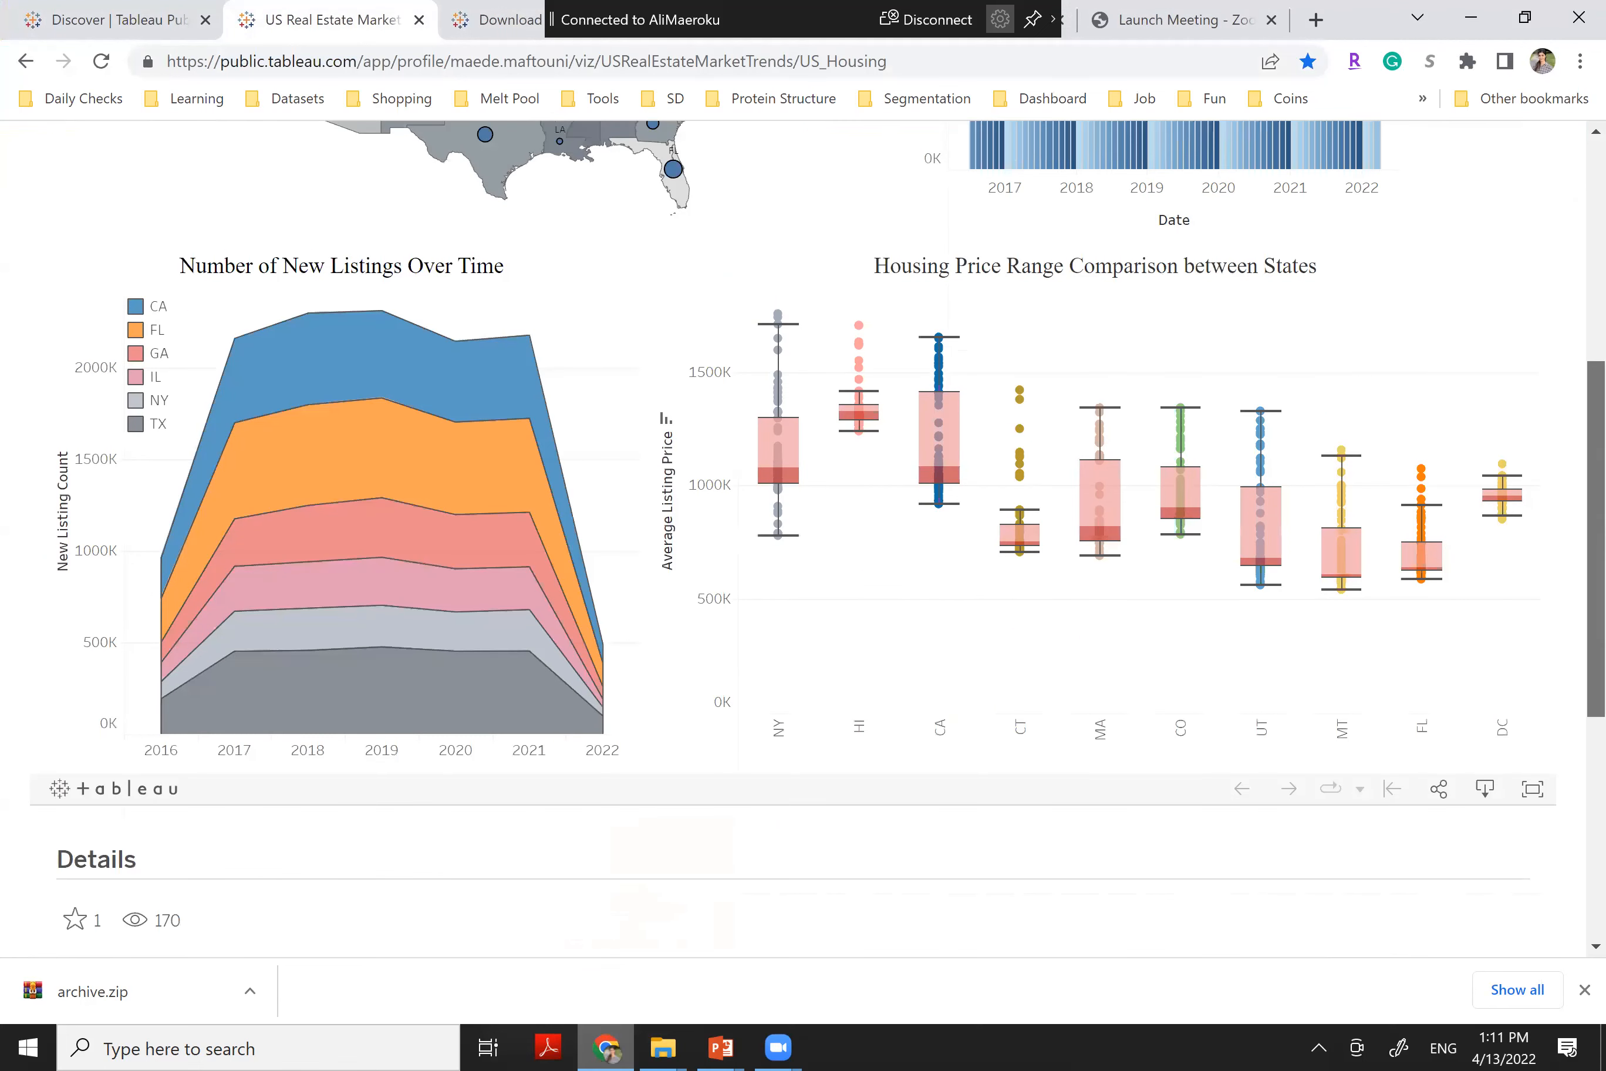
scroll(958, 304, up, 5)
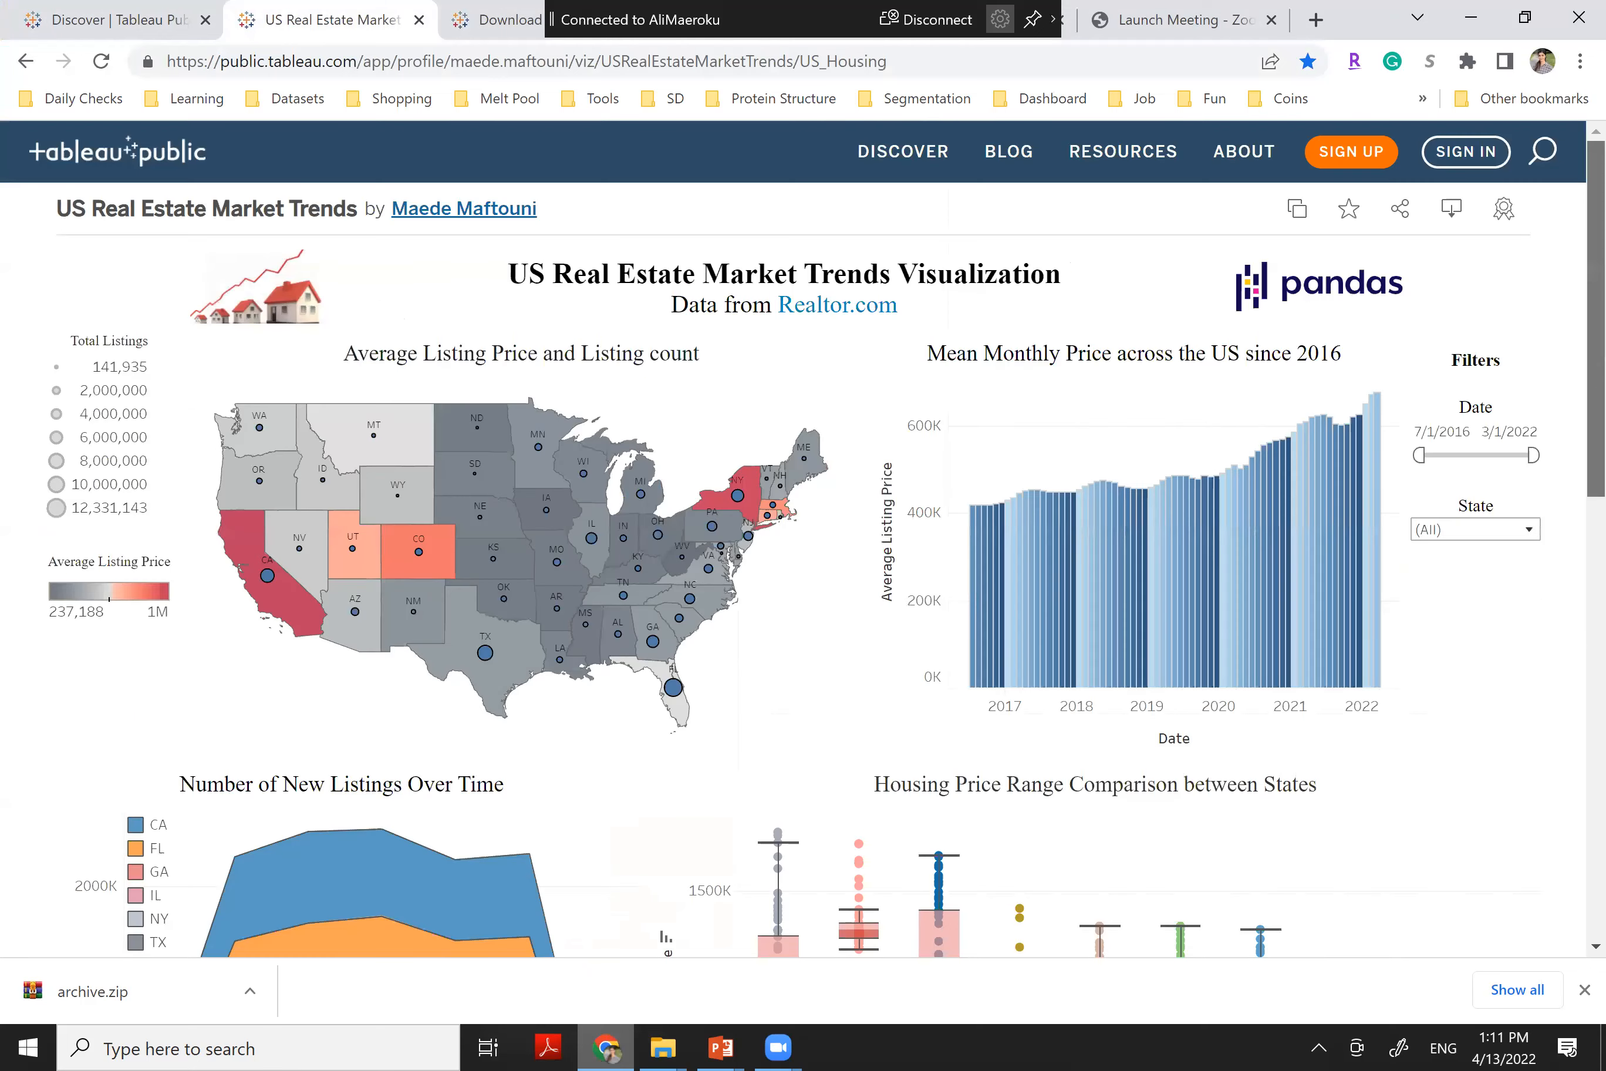
scroll(958, 304, down, 1)
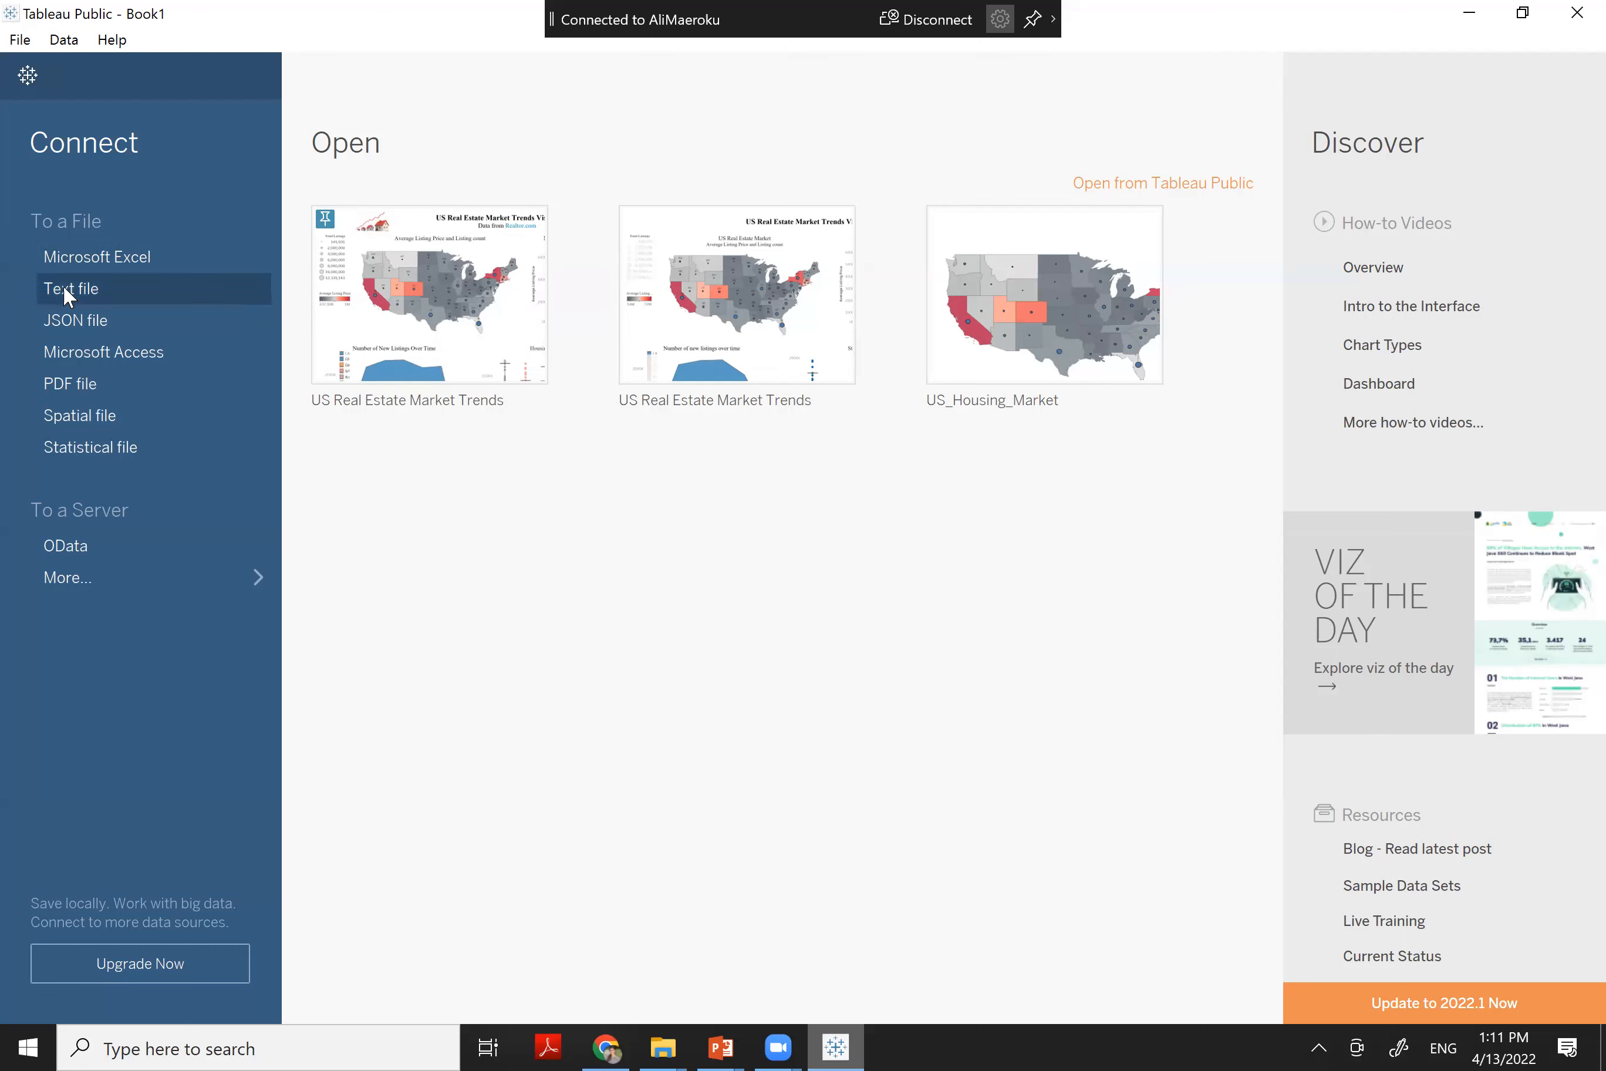
Connect a Text file source to RDC_Inventory_Core_Metrics_State_History_new.csv, previewing 40 fields and 3520 rows
click(93, 288)
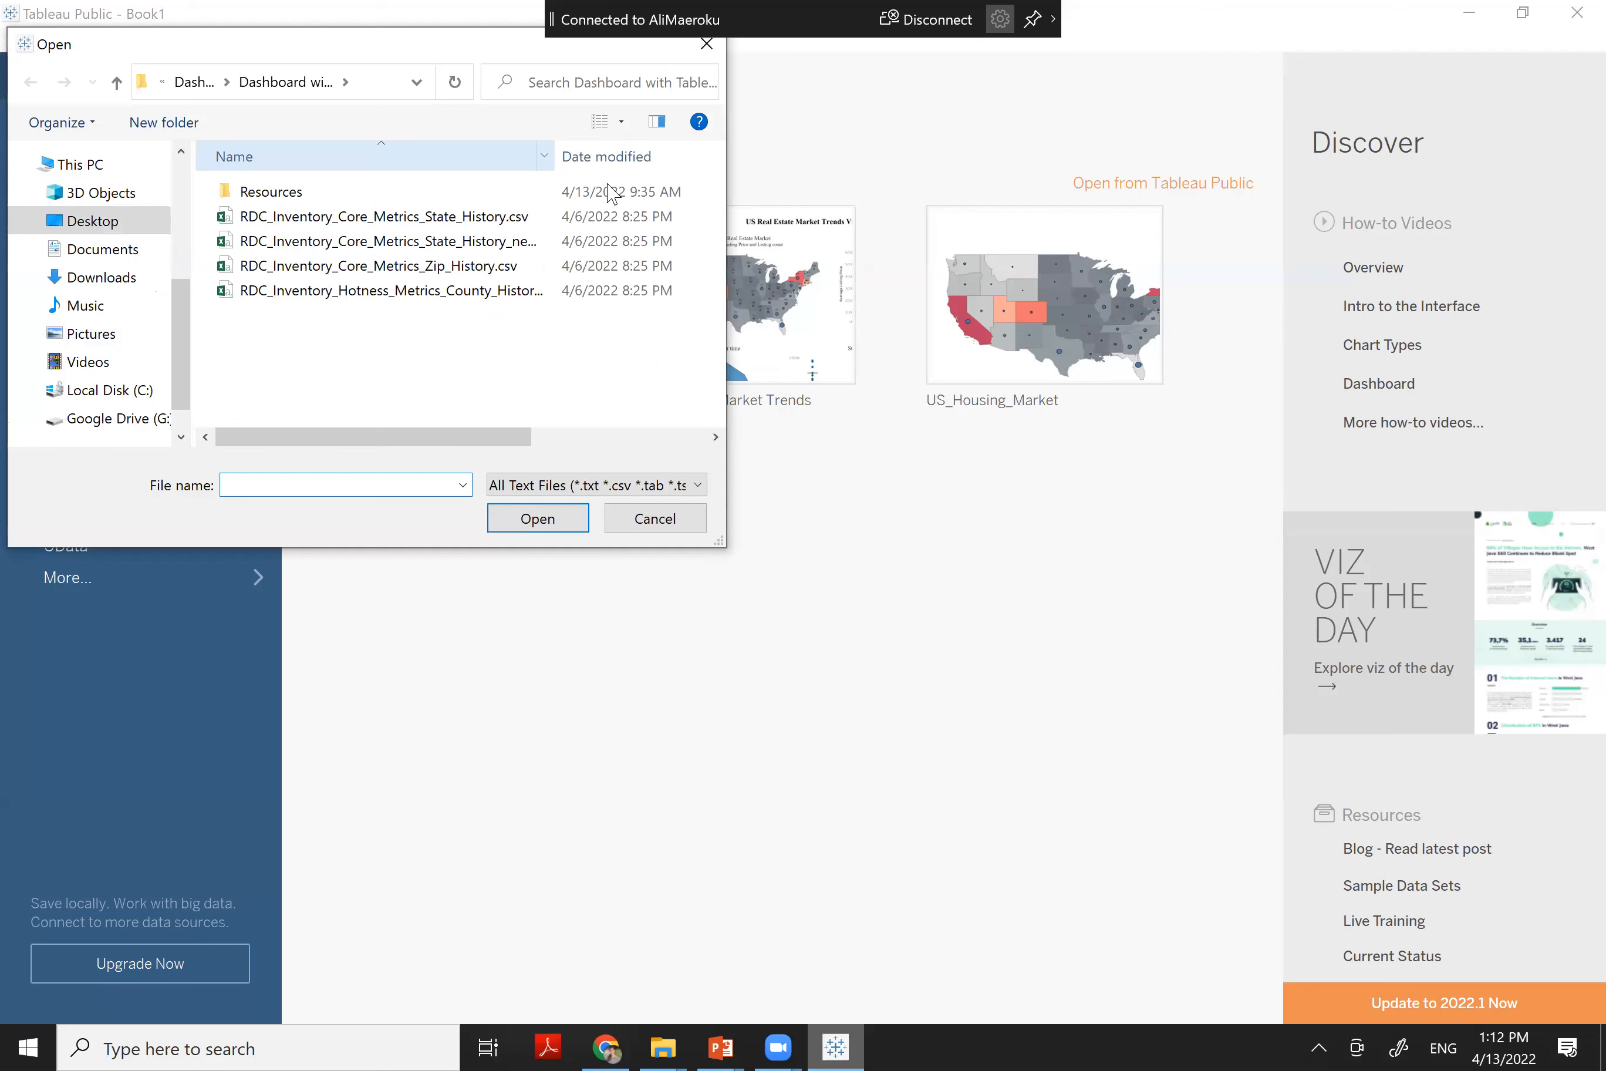
drag(555, 156, 640, 156)
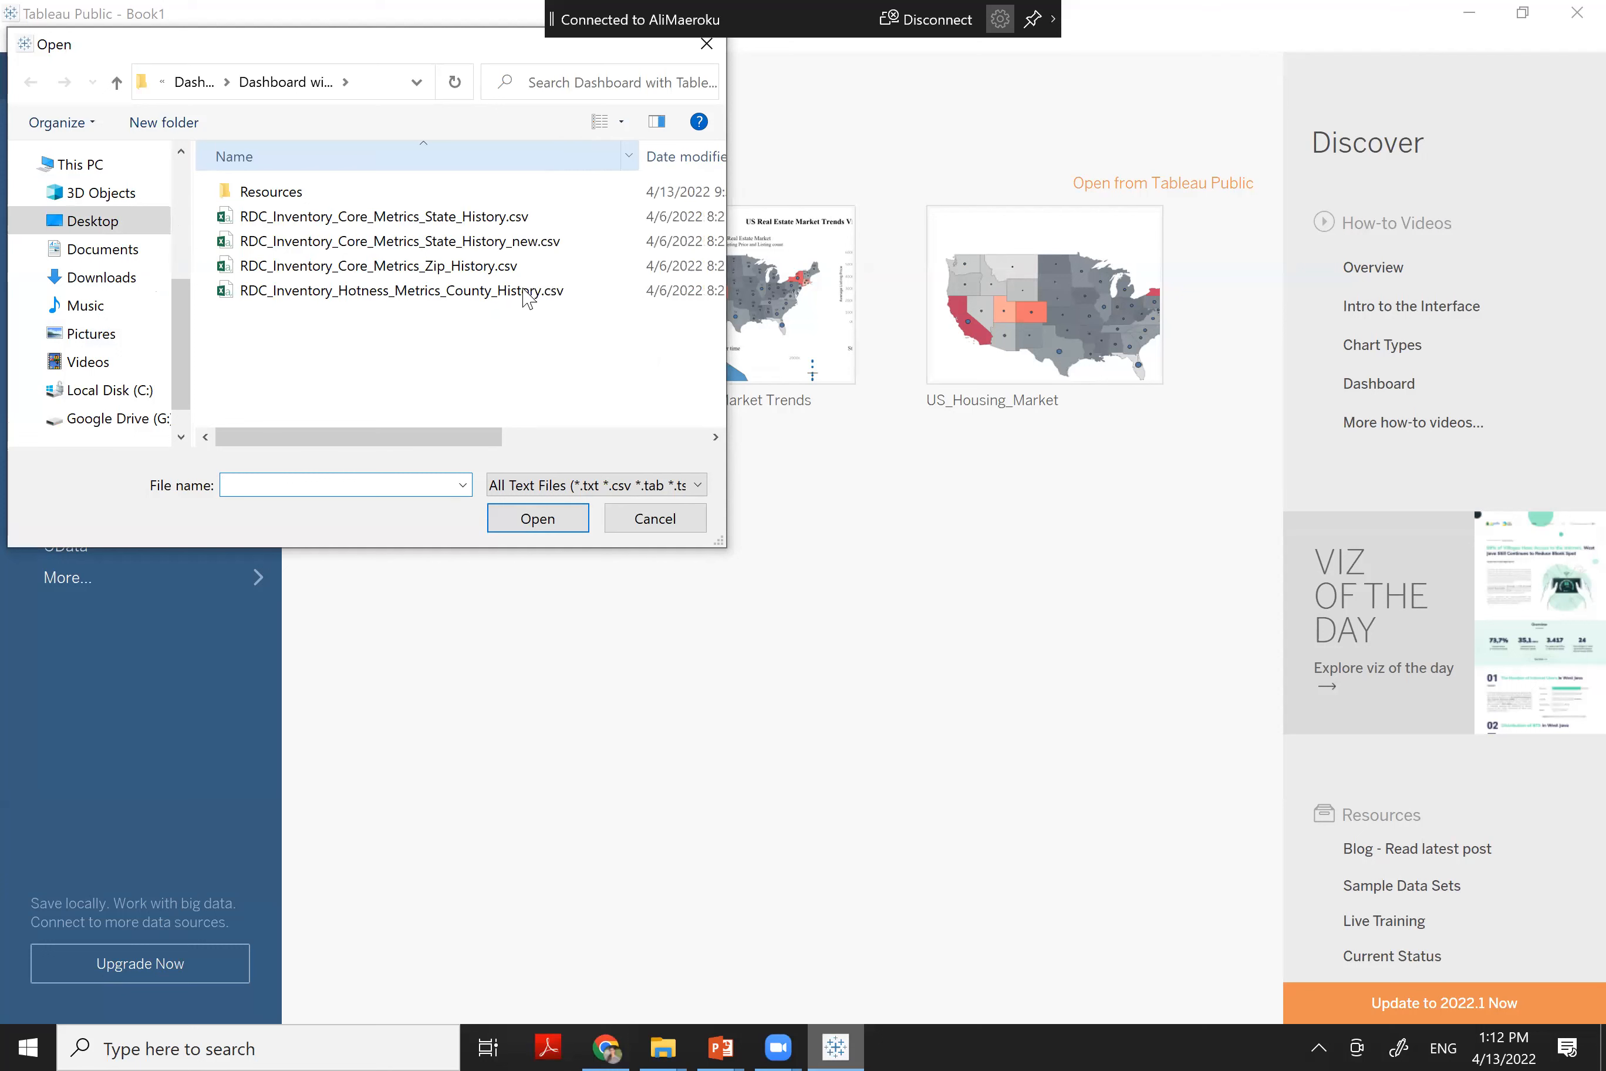
click(531, 243)
double_click(527, 243)
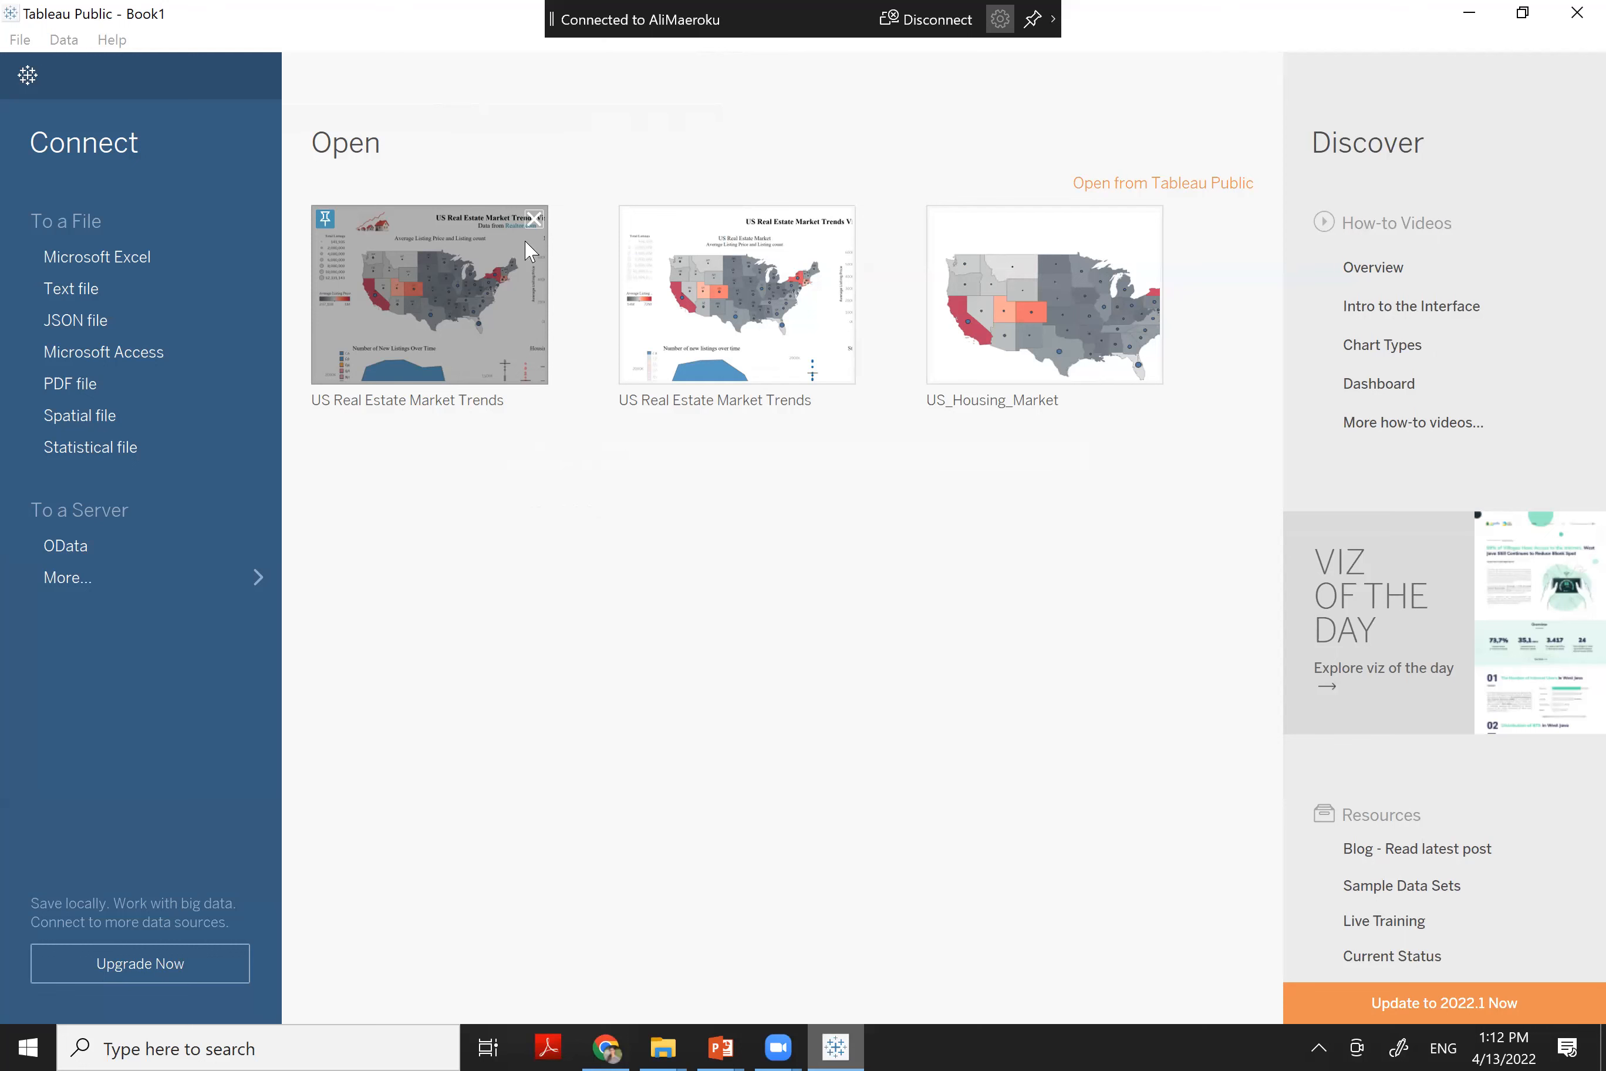
click(530, 250)
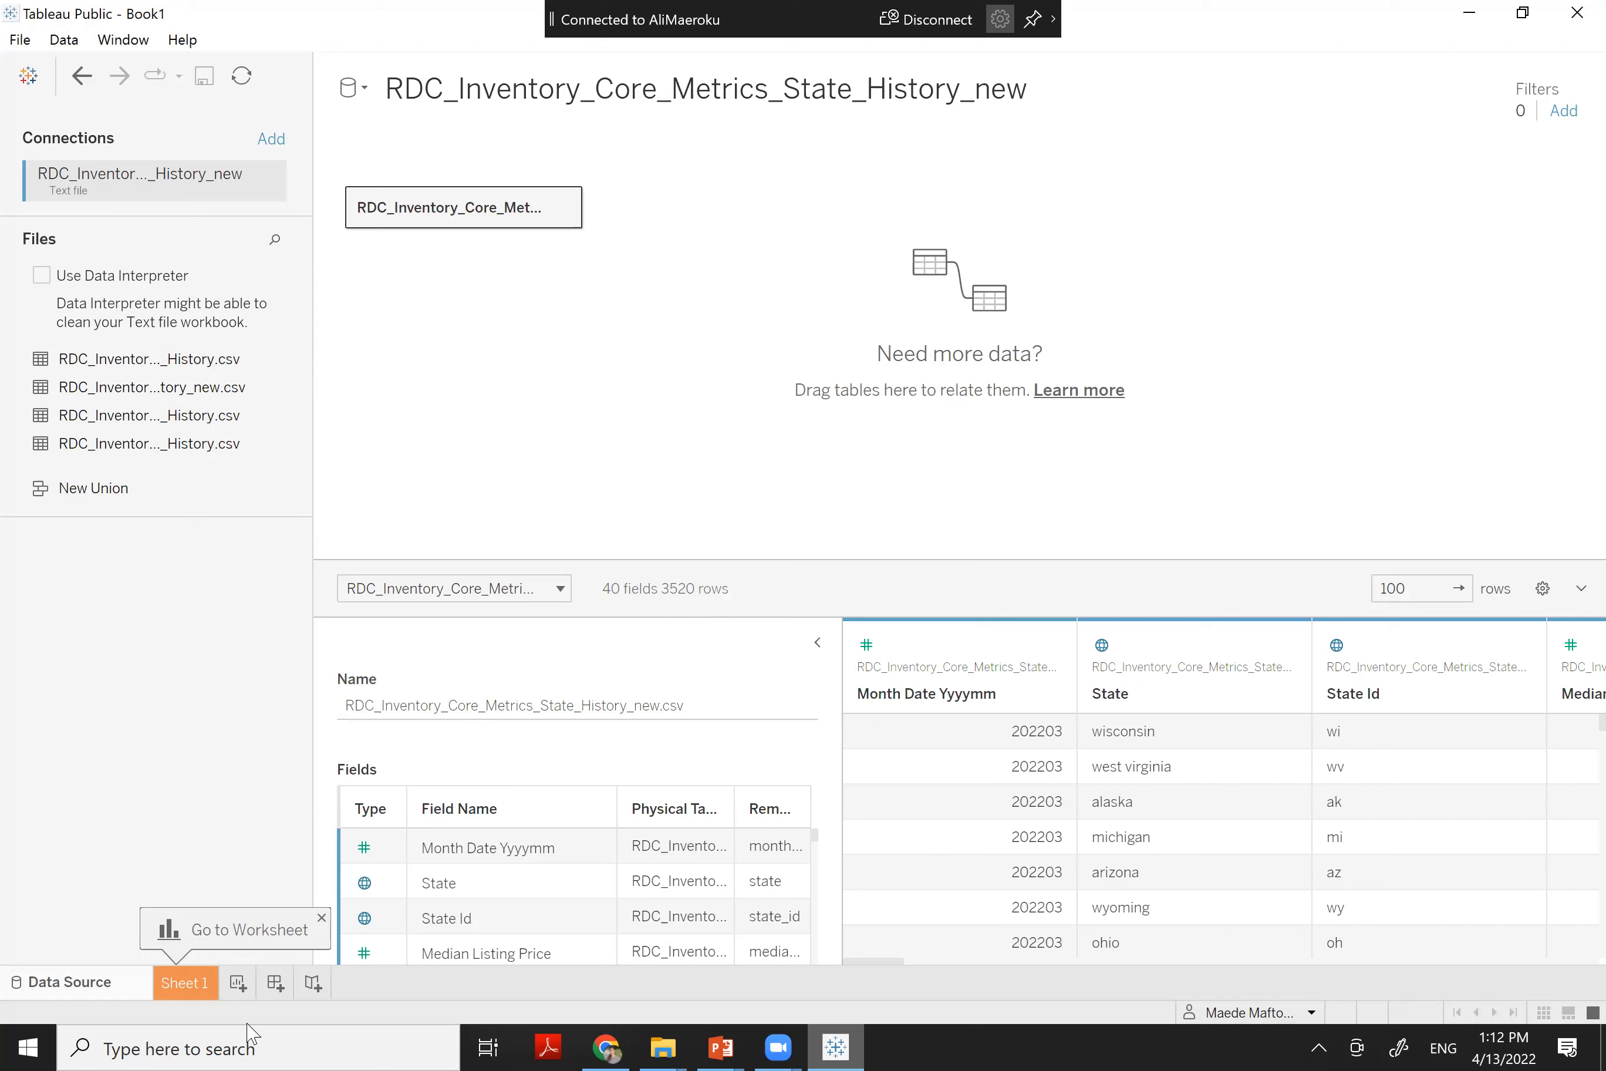
On Sheet 1, place Month Date Yyyymm on Columns, giving a 201600–202200 axis
click(201, 988)
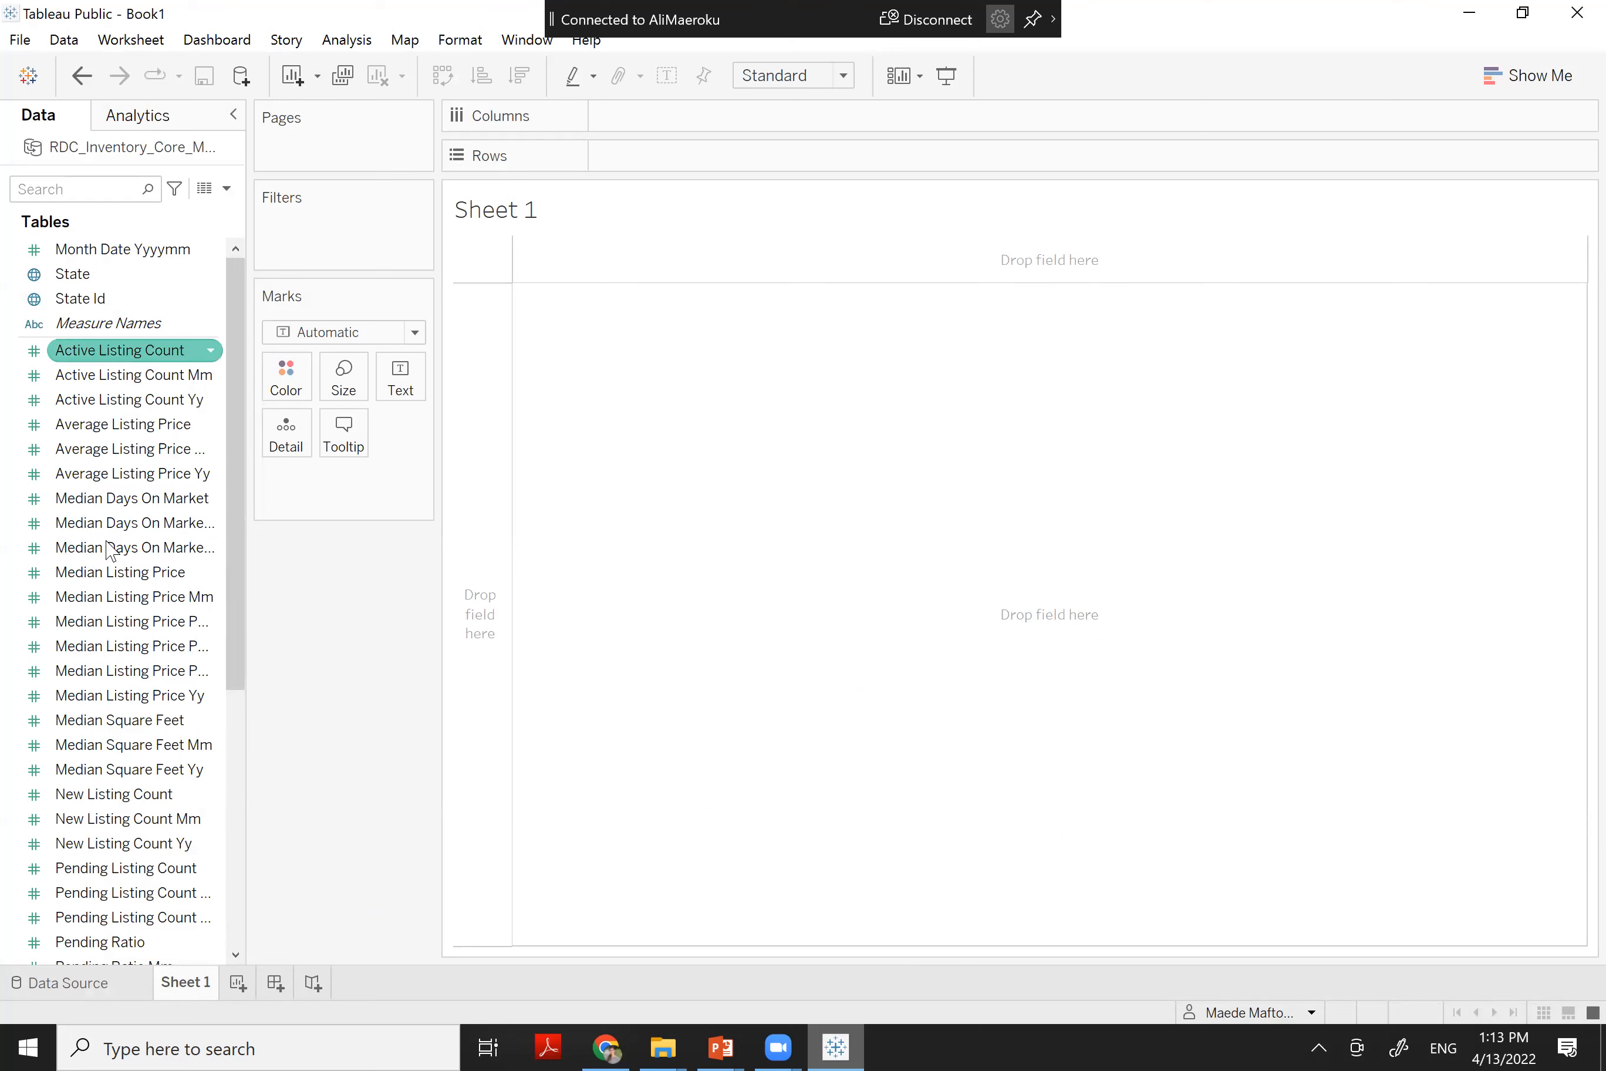
click(76, 273)
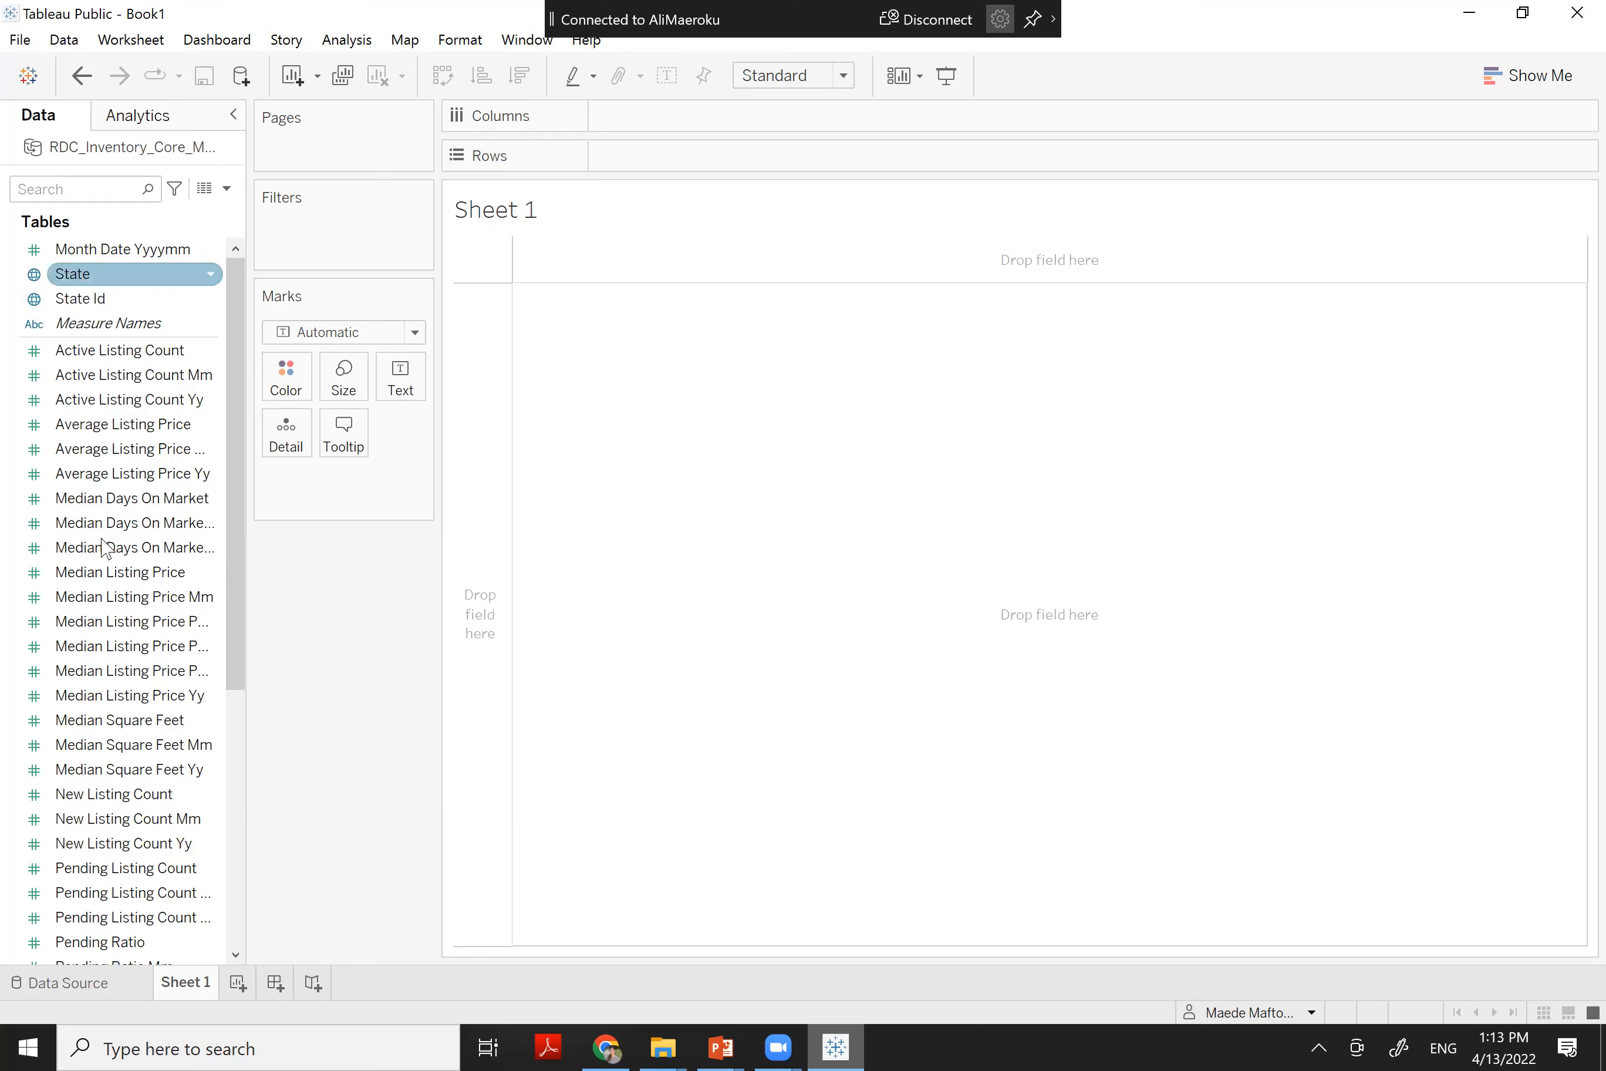
click(104, 646)
click(110, 321)
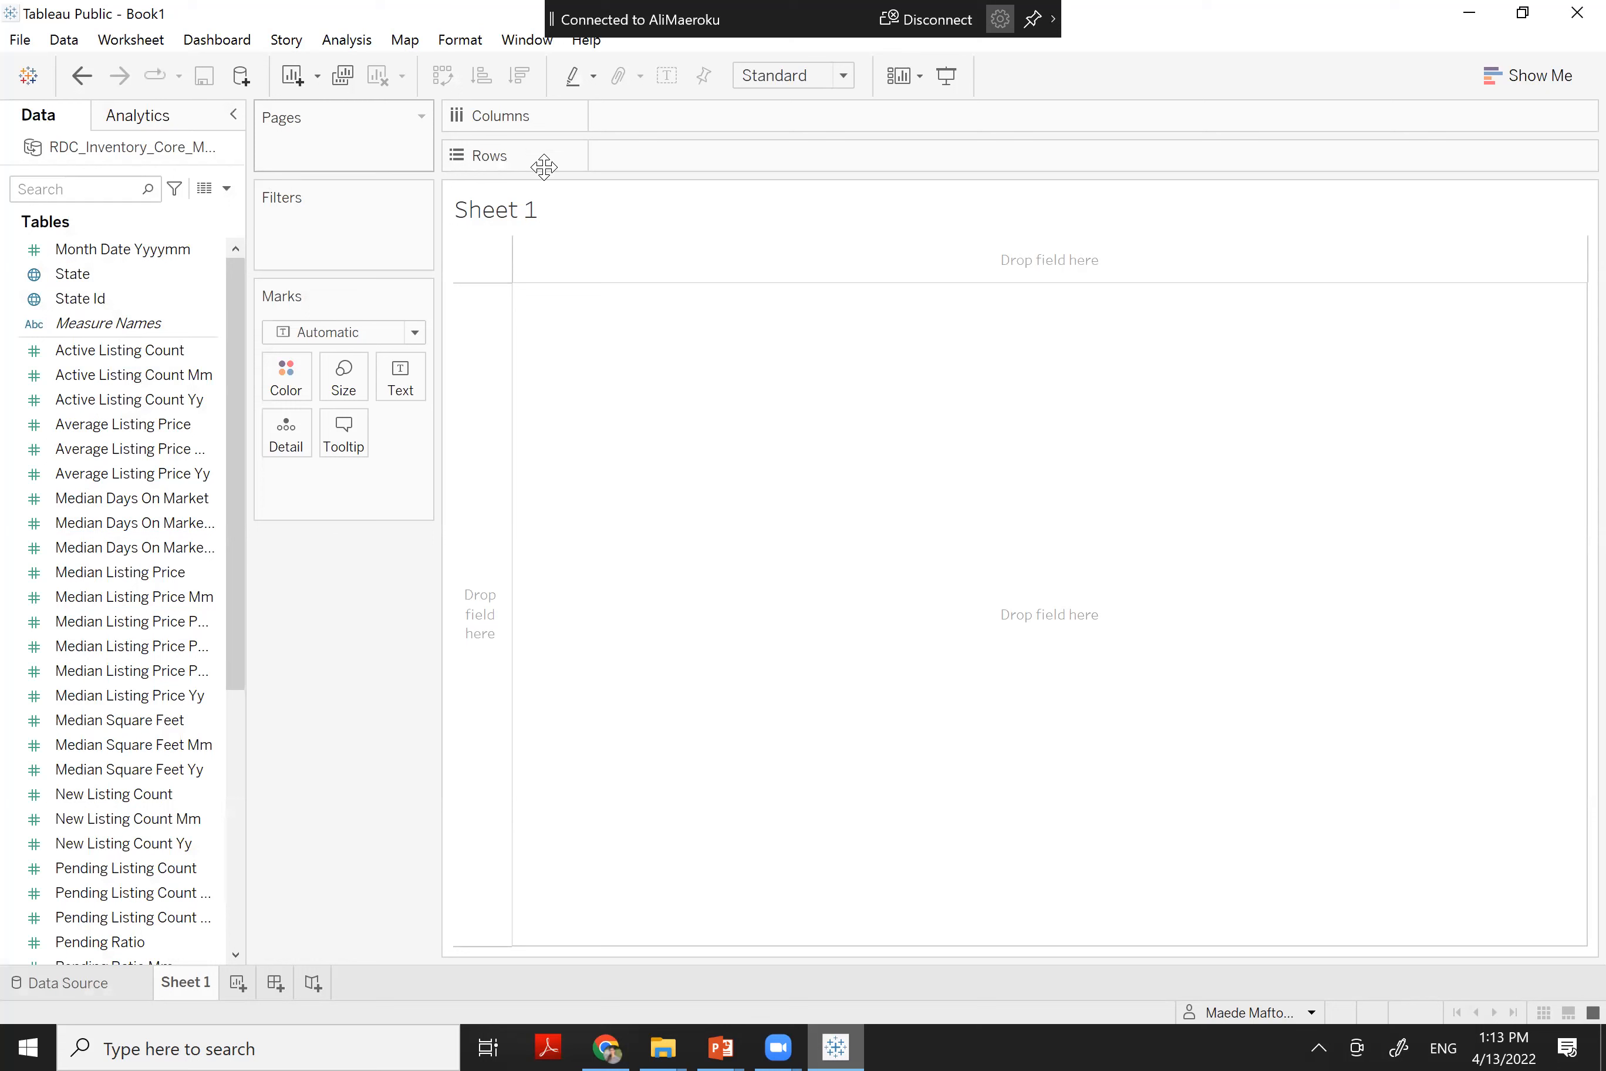
click(114, 352)
click(79, 273)
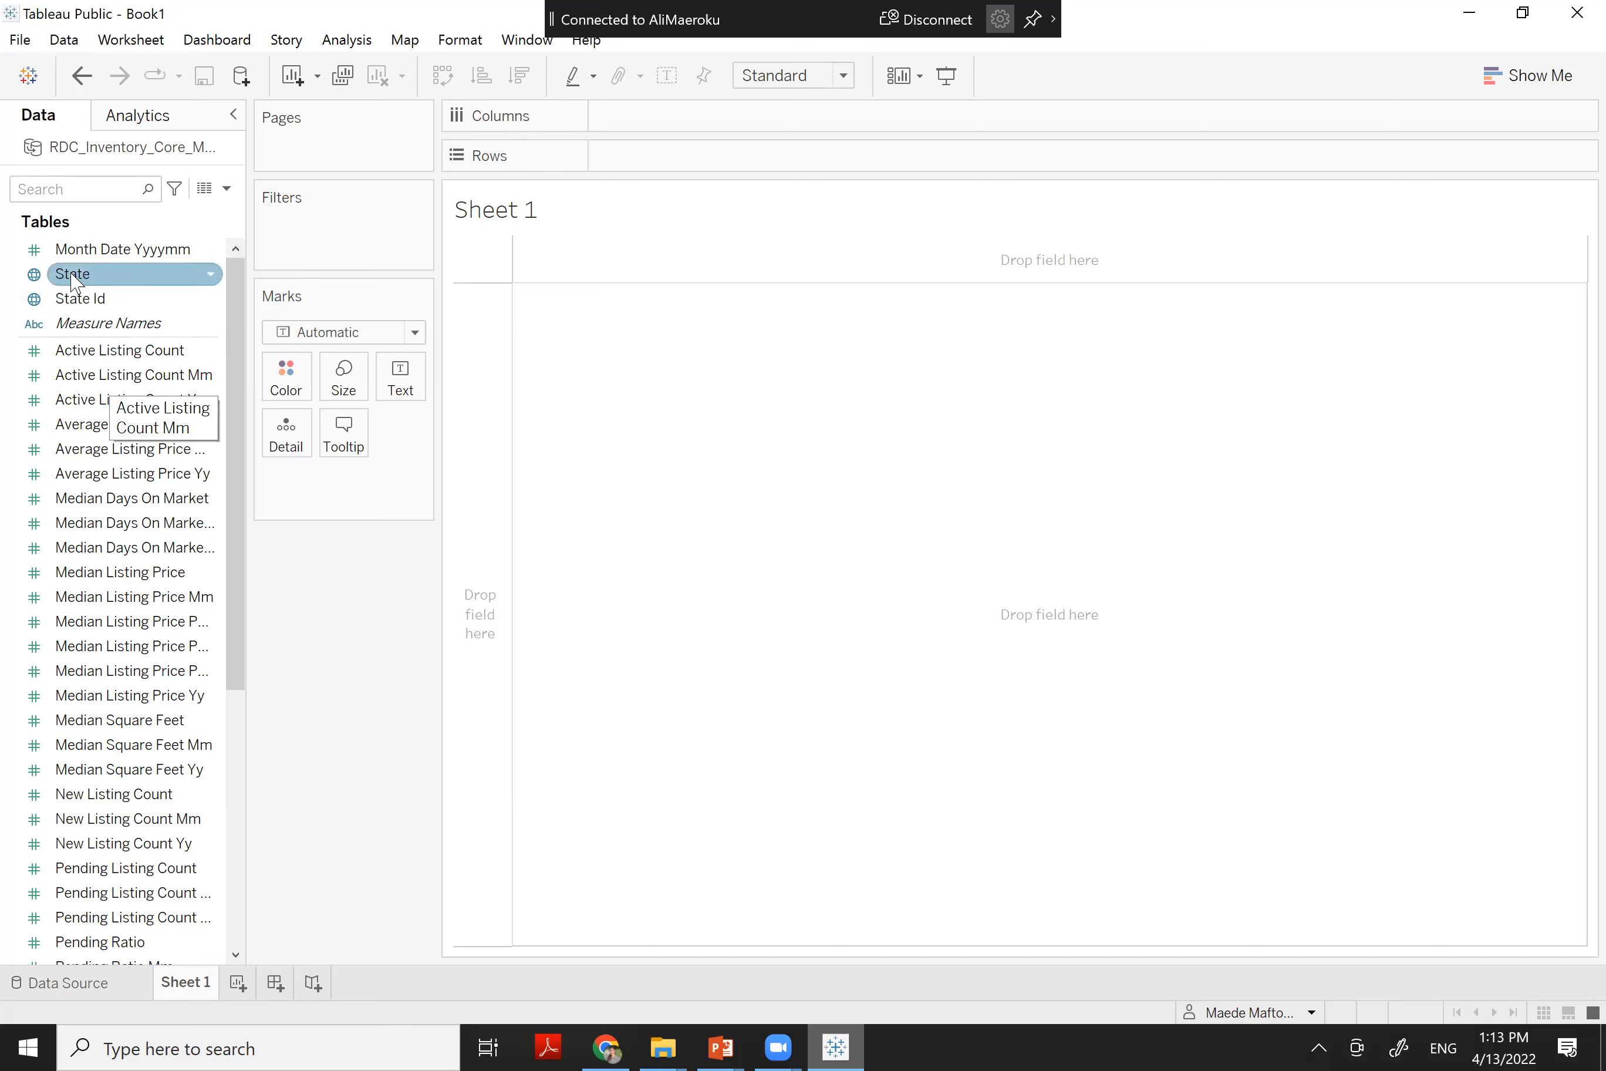
click(110, 250)
drag(141, 255, 629, 391)
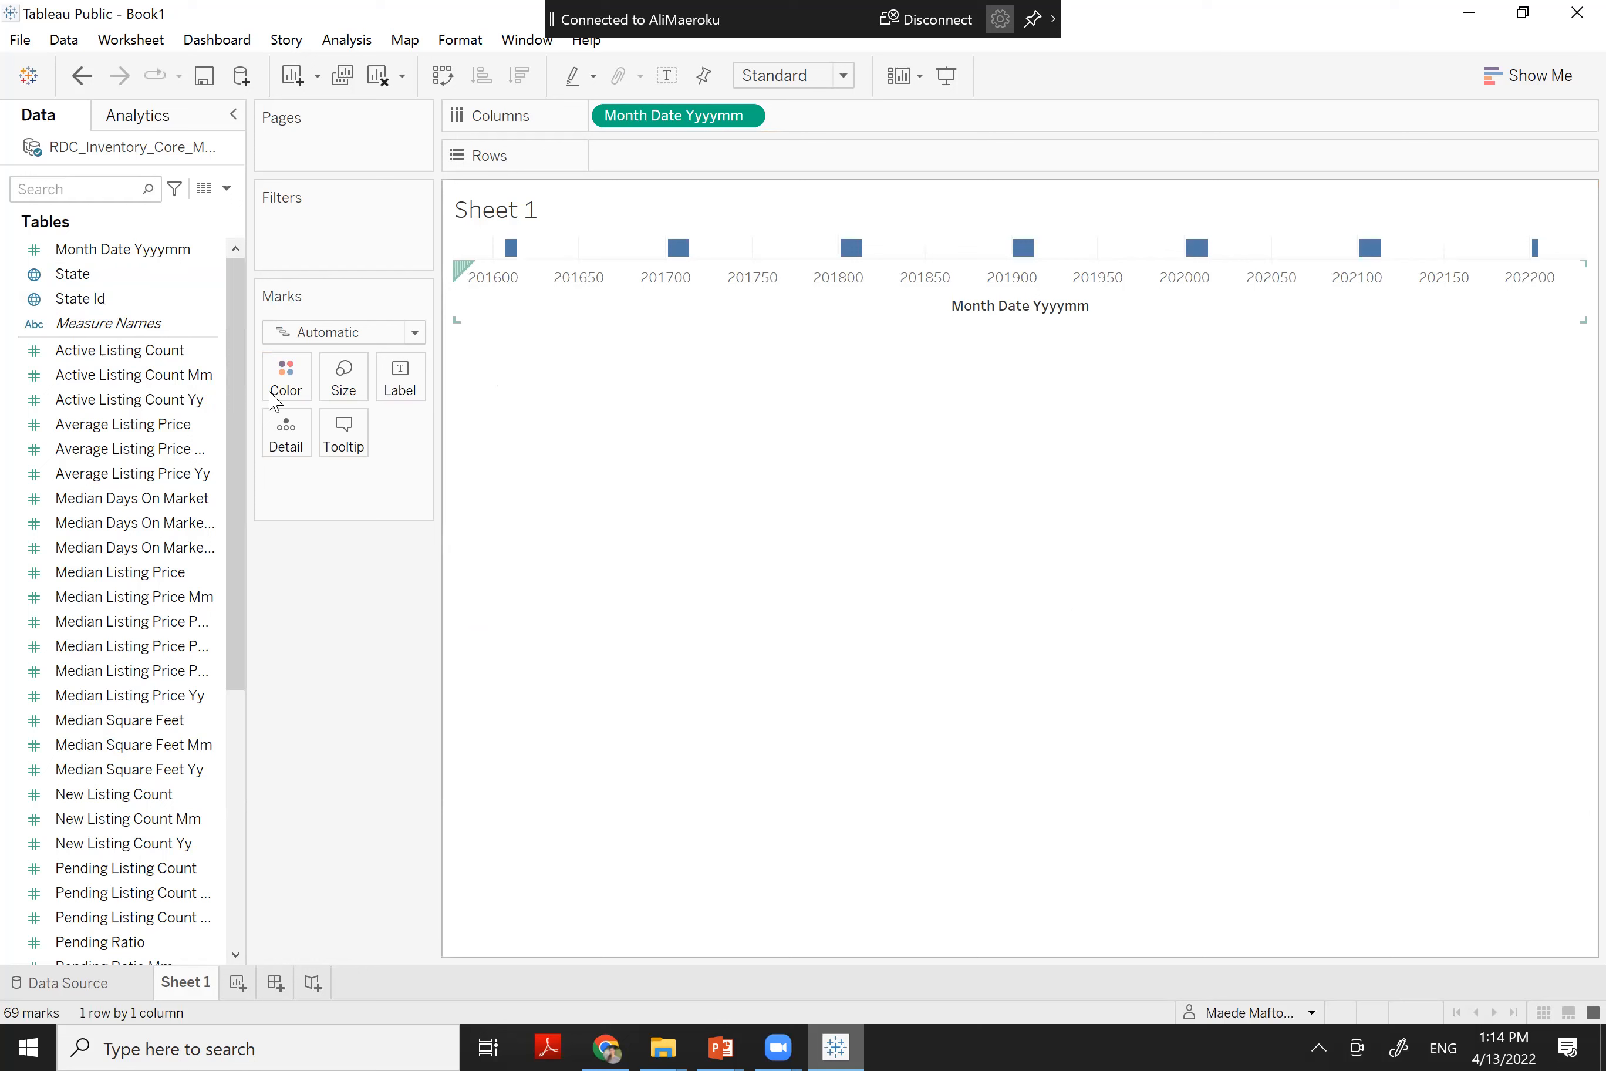
Select Month Date Yyyymm in the Data pane and show its dropdown menu
click(62, 274)
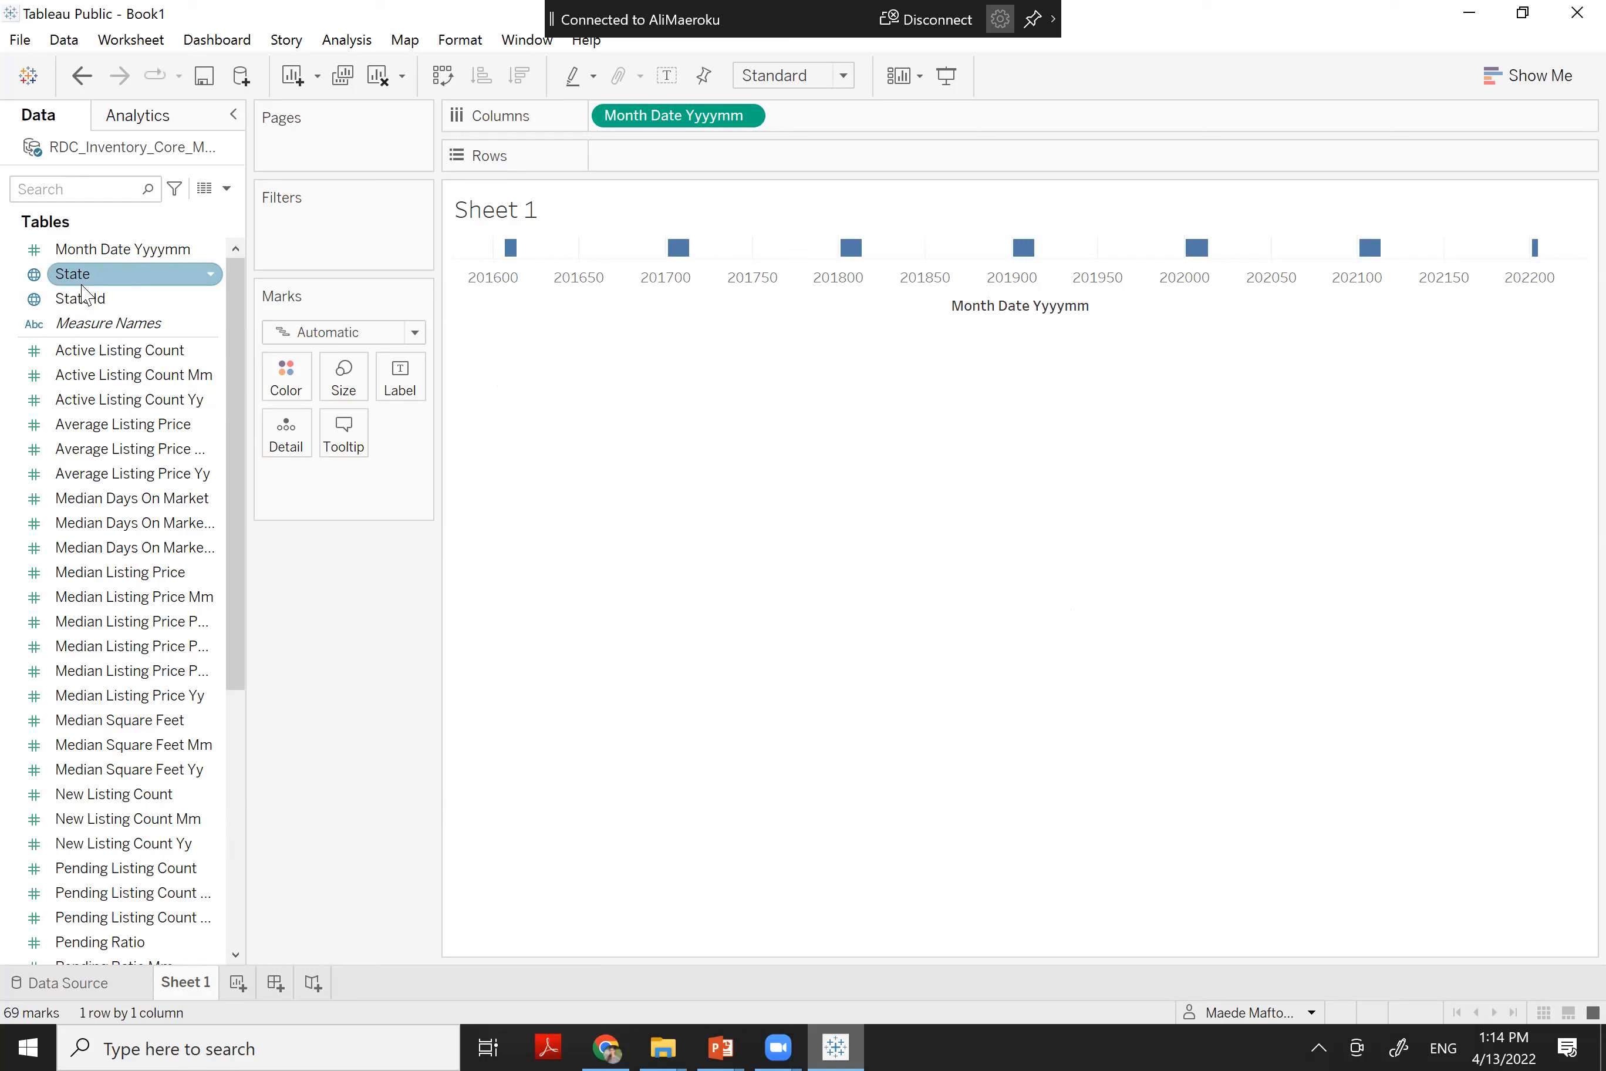
click(37, 352)
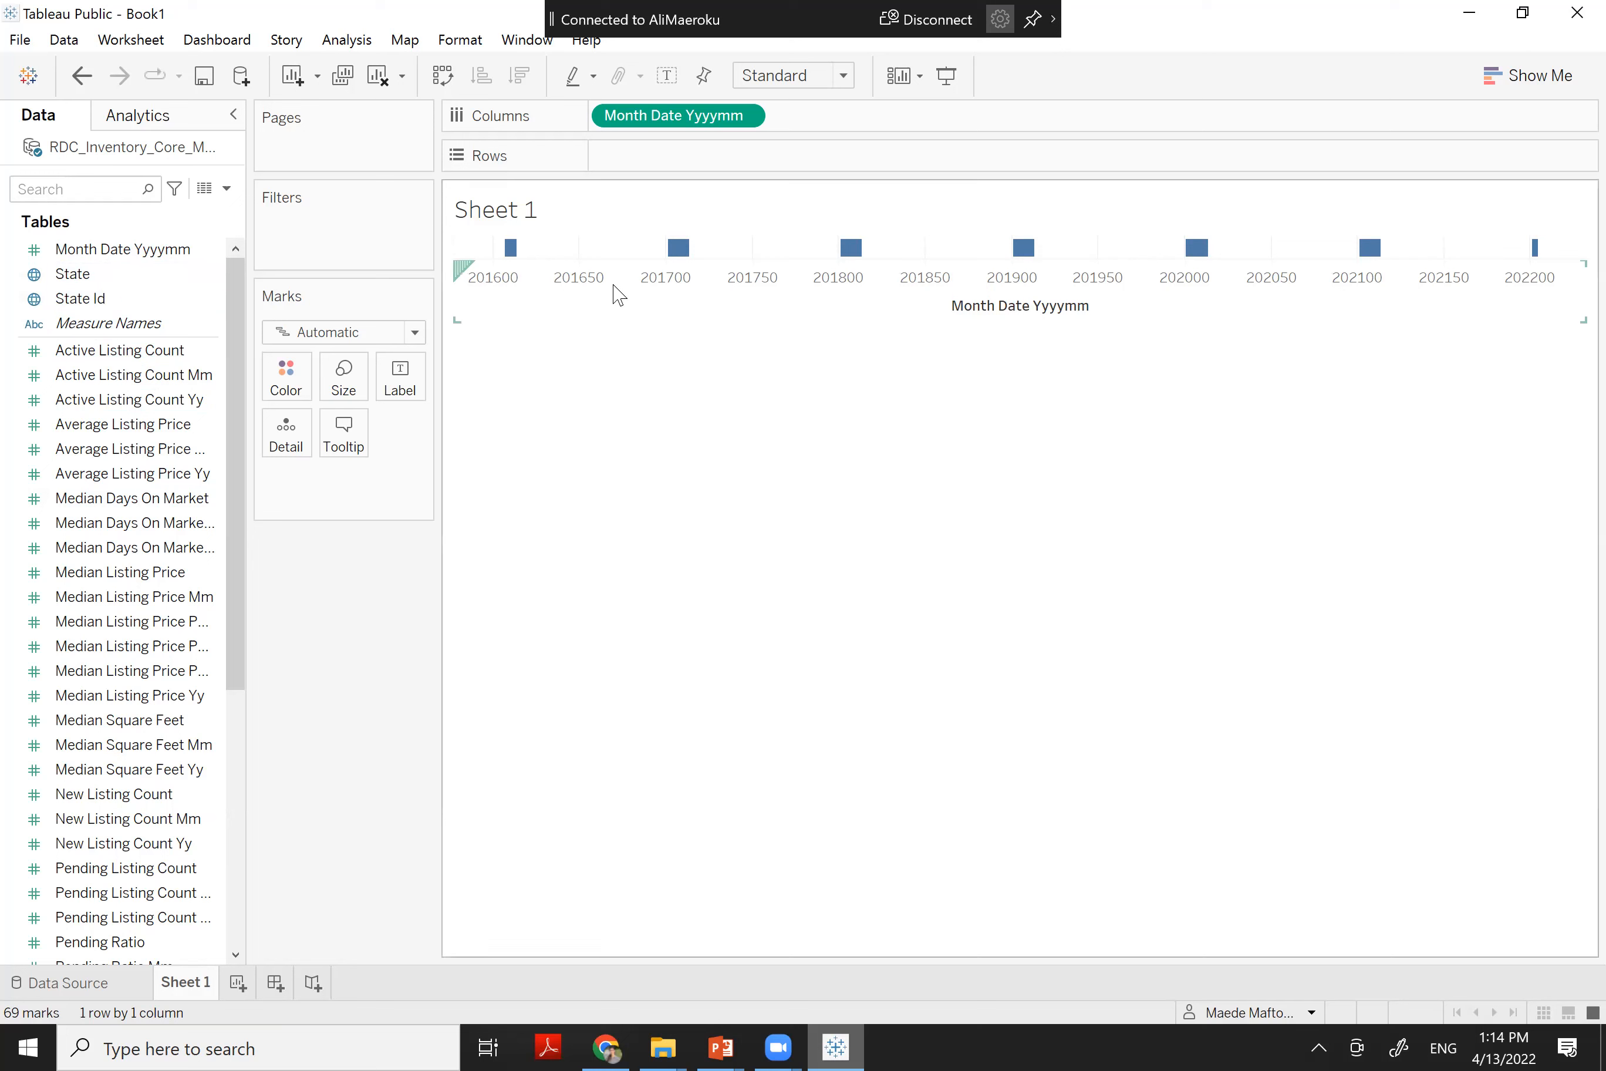
click(209, 254)
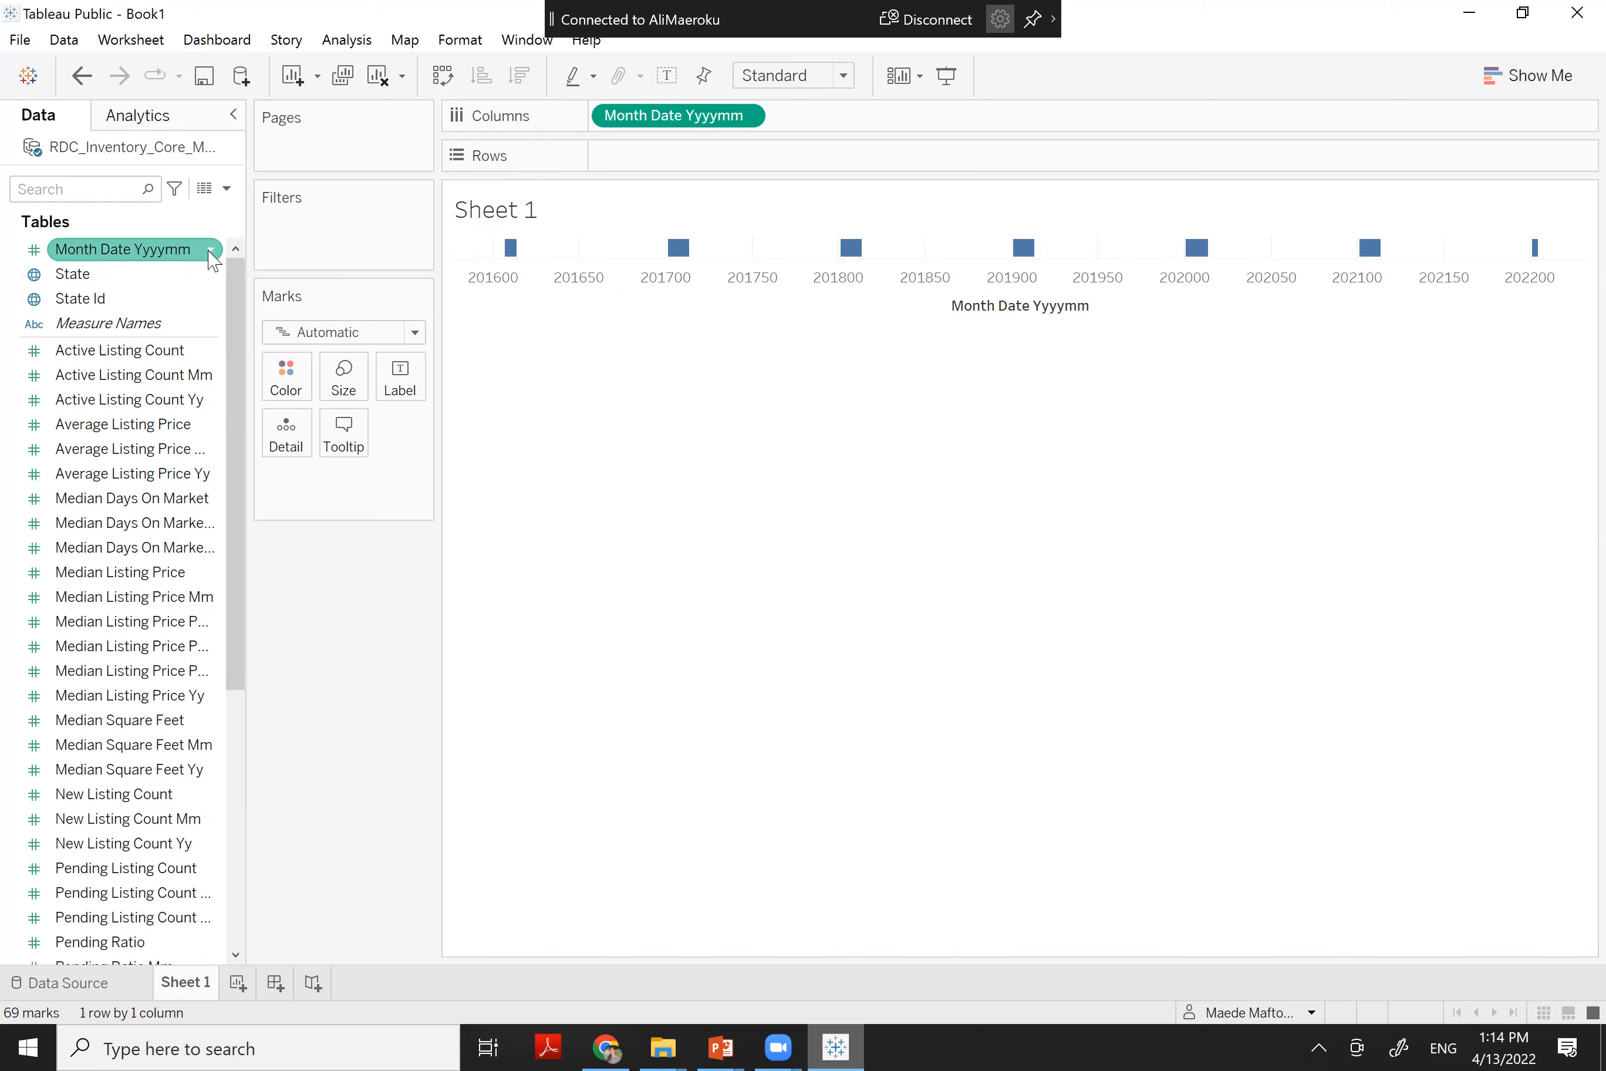
click(209, 252)
click(210, 253)
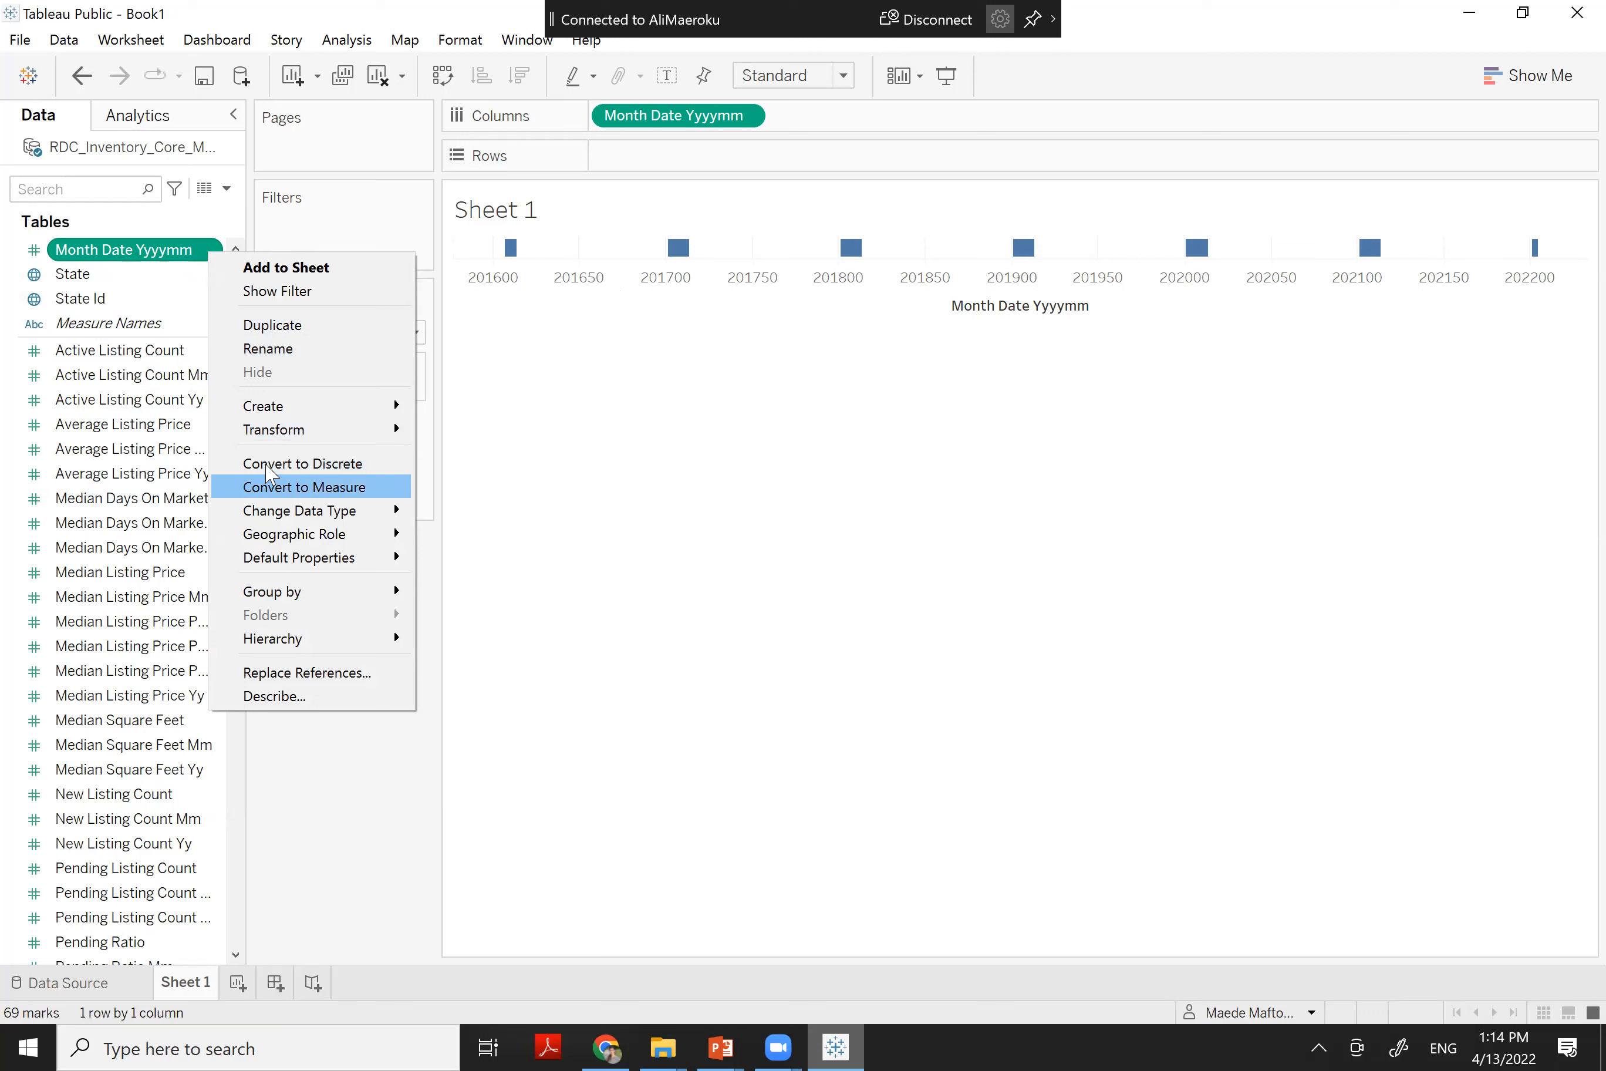
Start a new calculated field from Month Date Yyyymm and move the editor aside
mouse_move(280, 413)
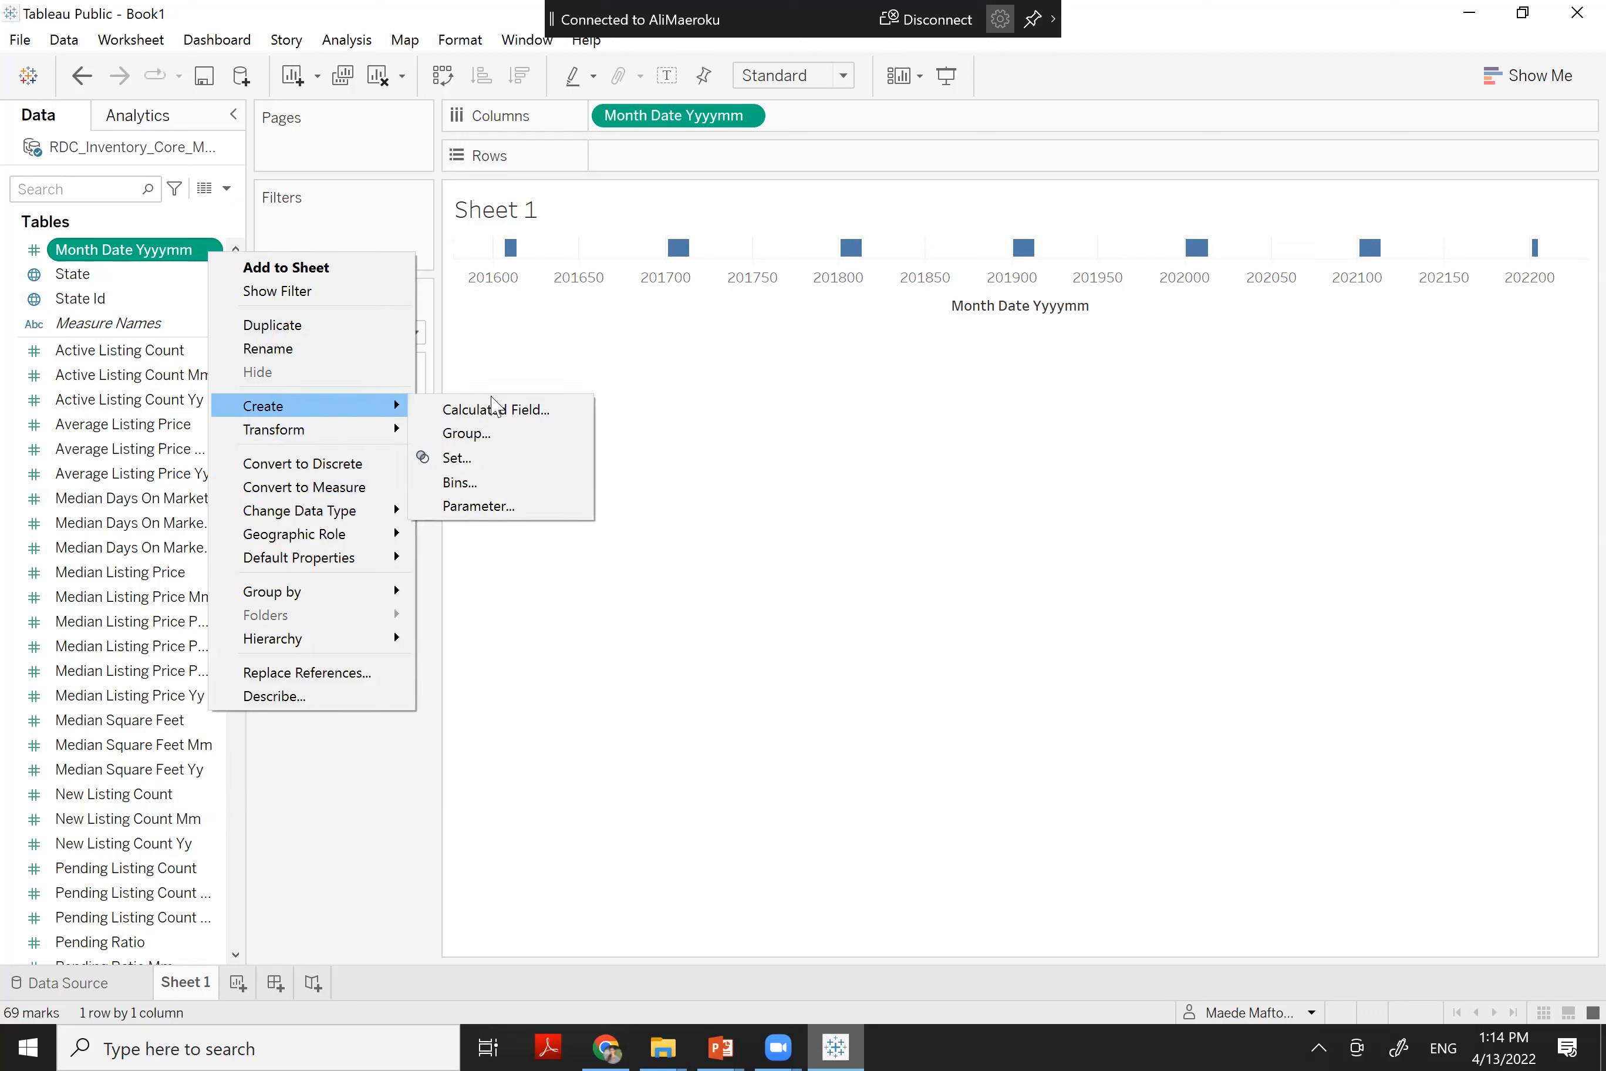
click(490, 414)
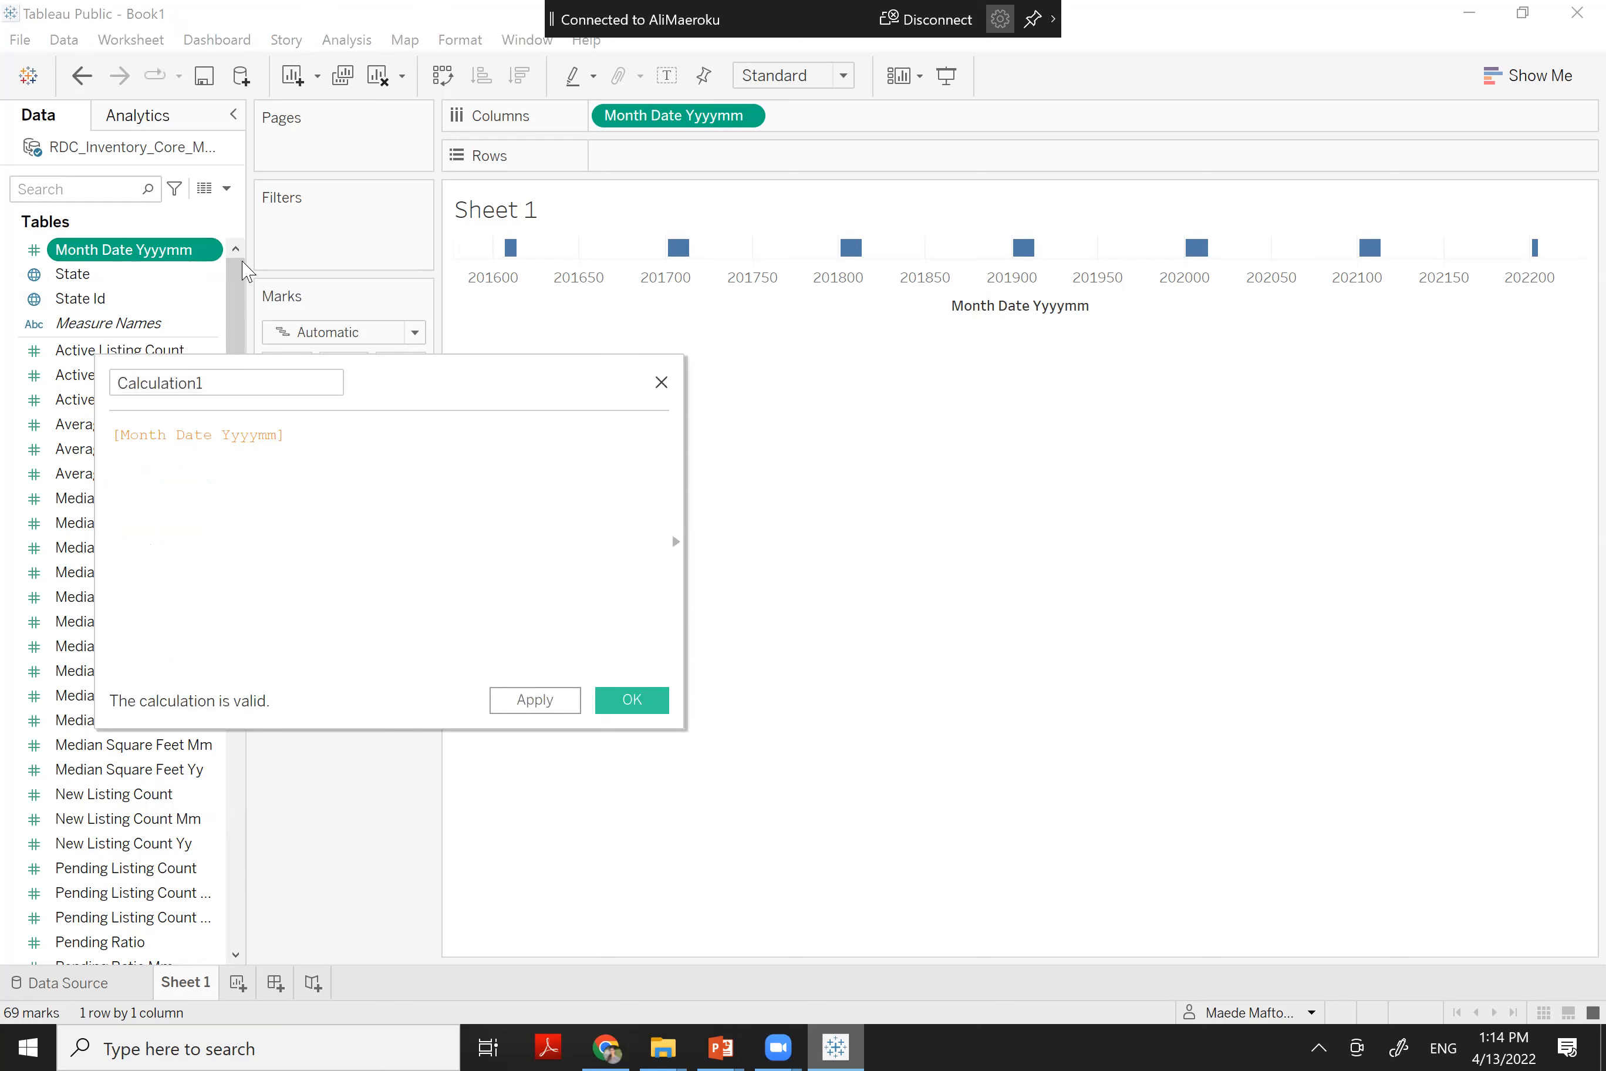
click(661, 382)
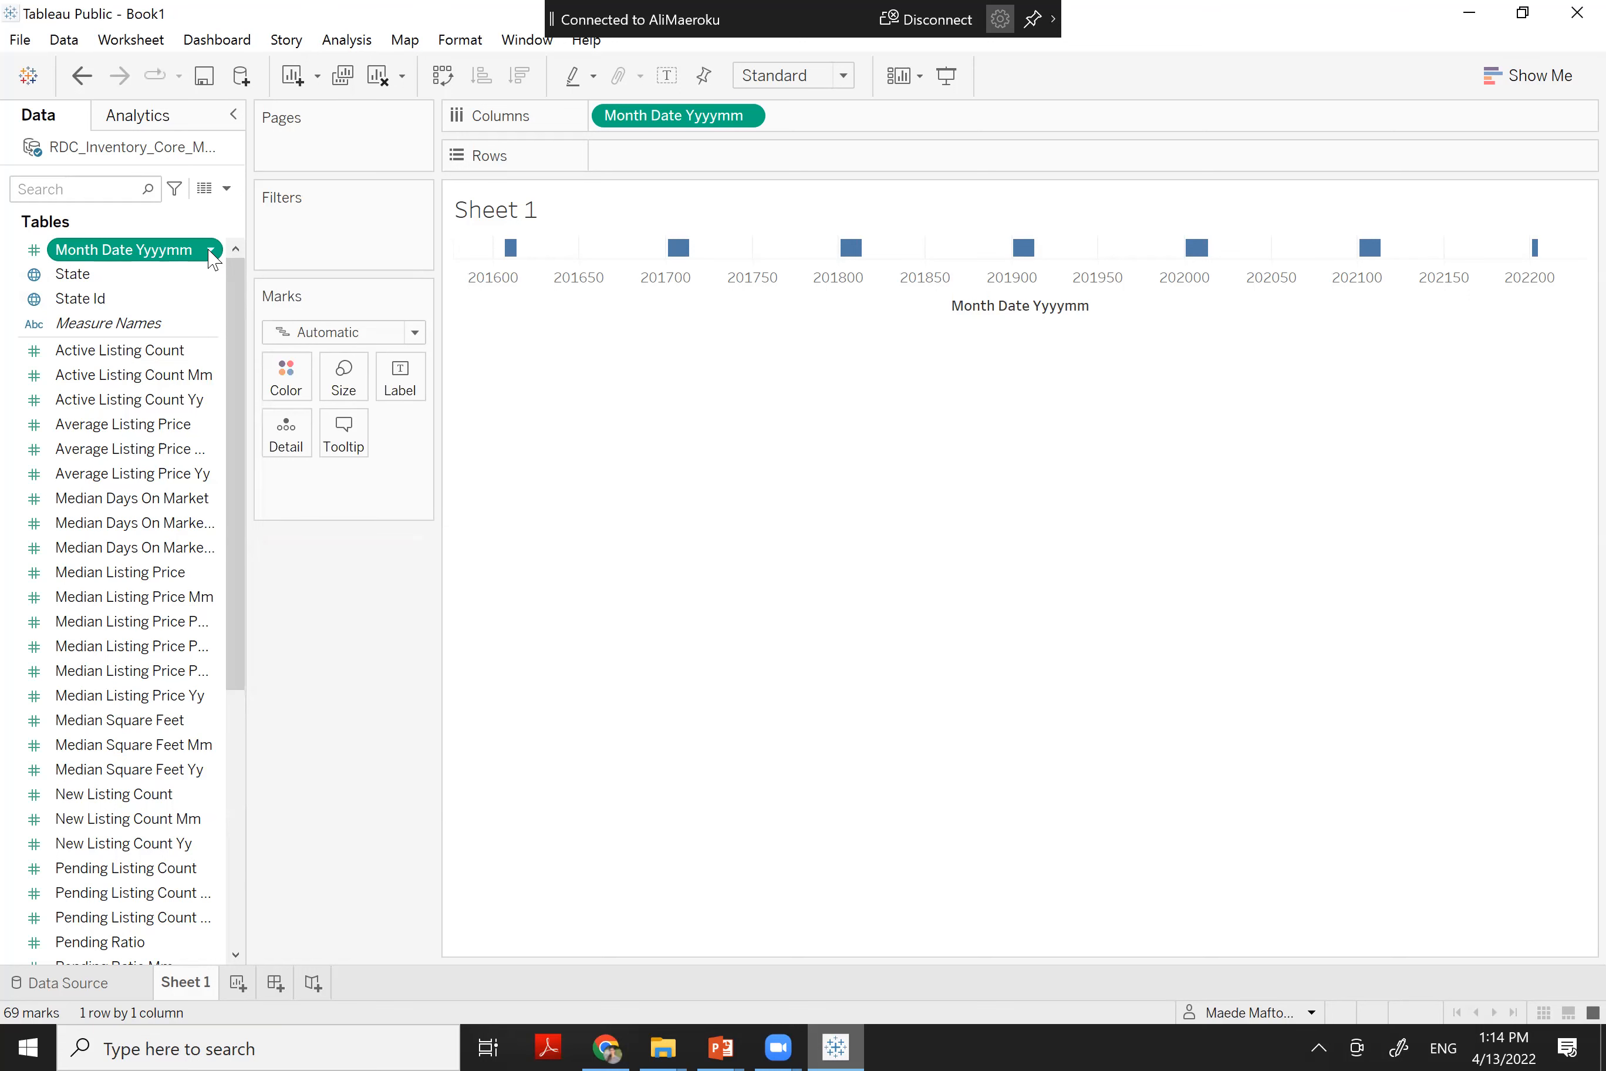
click(209, 253)
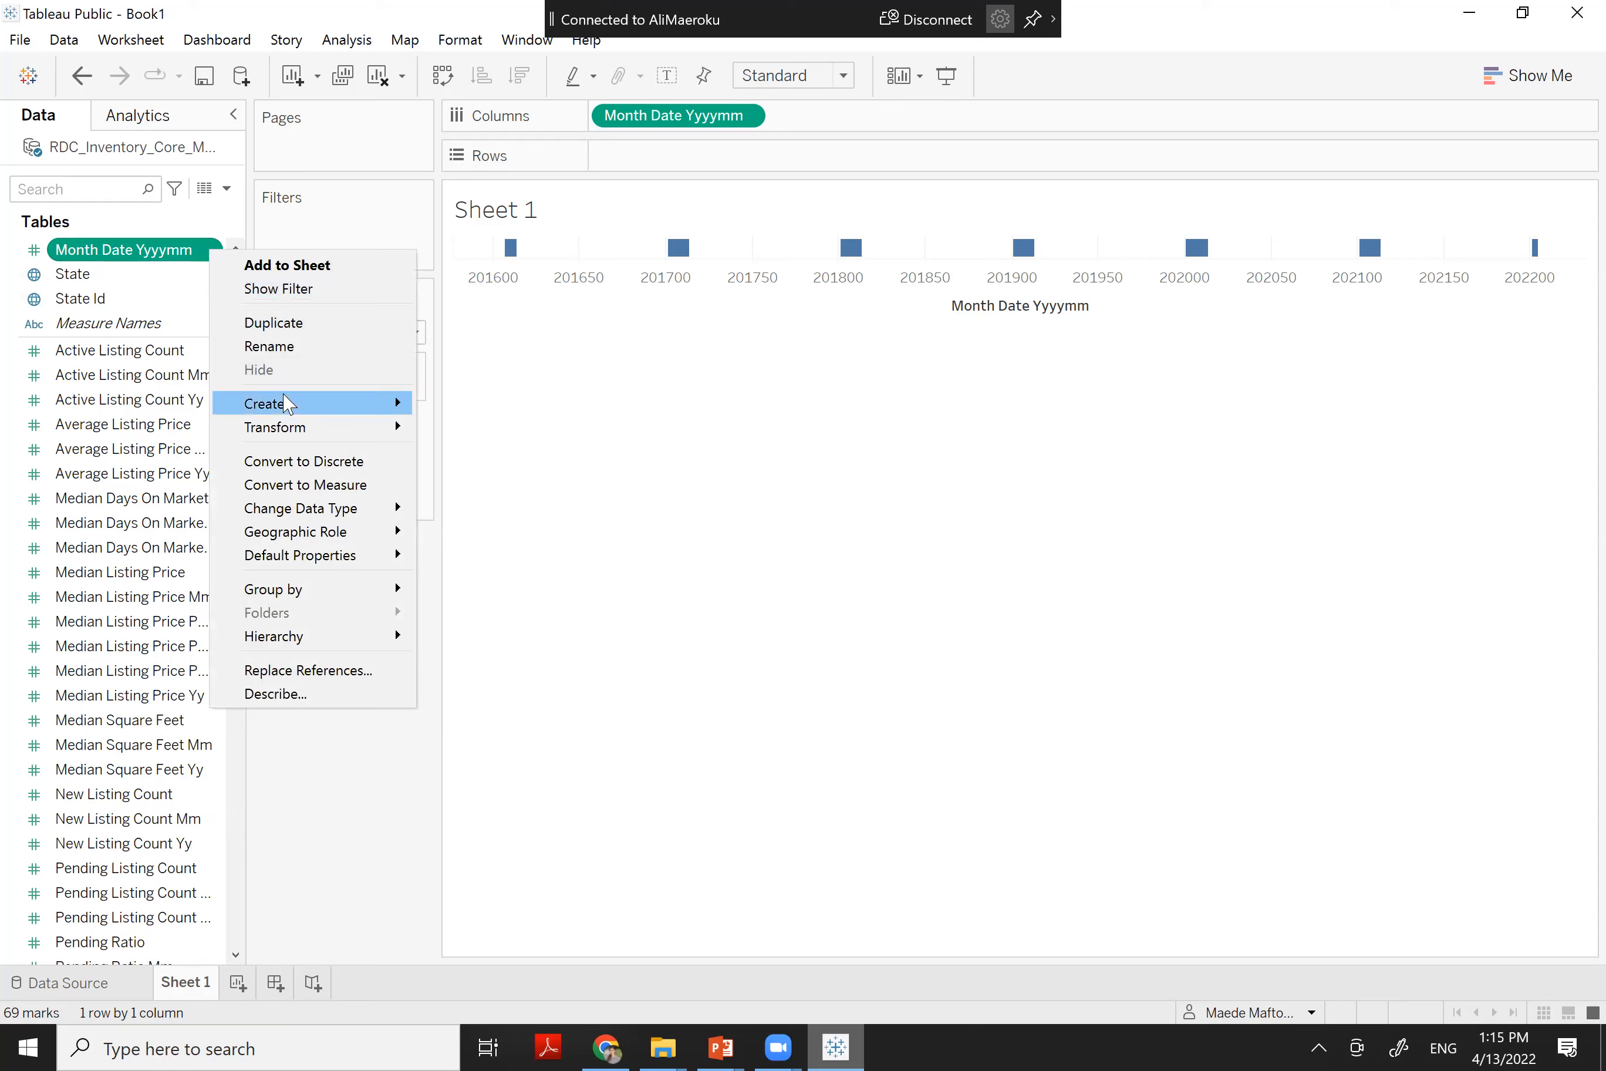
mouse_move(287, 404)
click(475, 414)
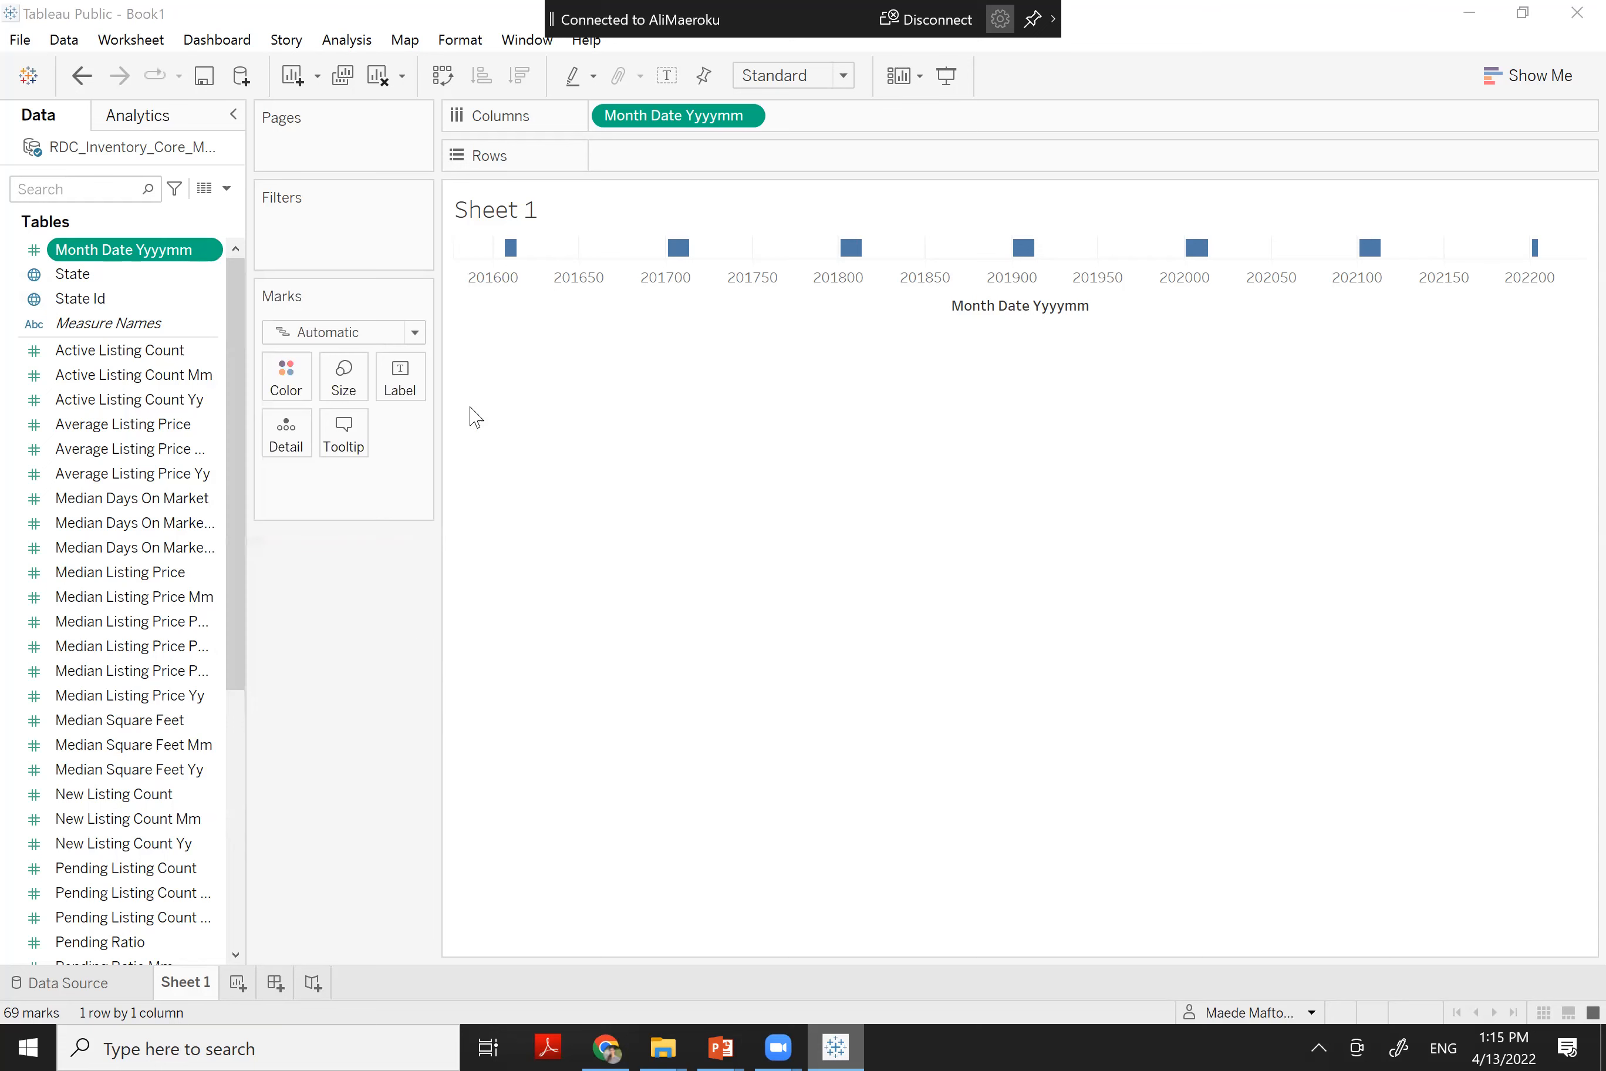
drag(495, 384, 859, 444)
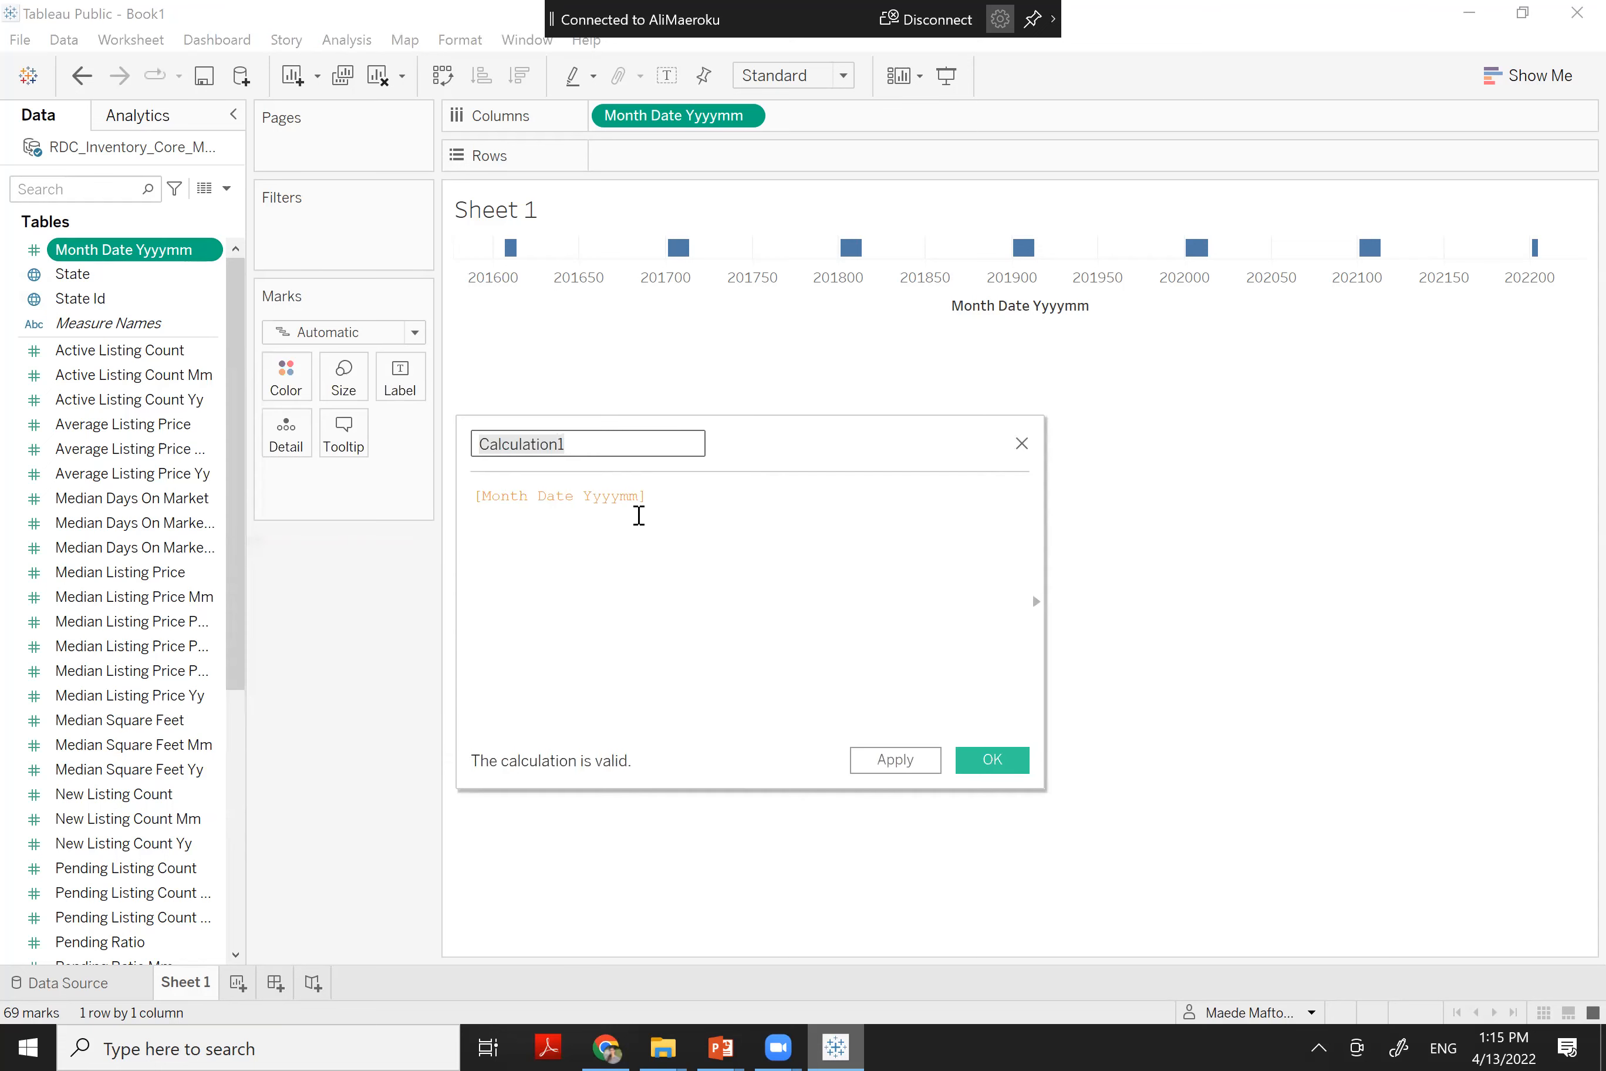
Enter the formula DATEPARSE('YYYYMM',STR([Month Date Yyyymm]))
click(476, 496)
key(Return)
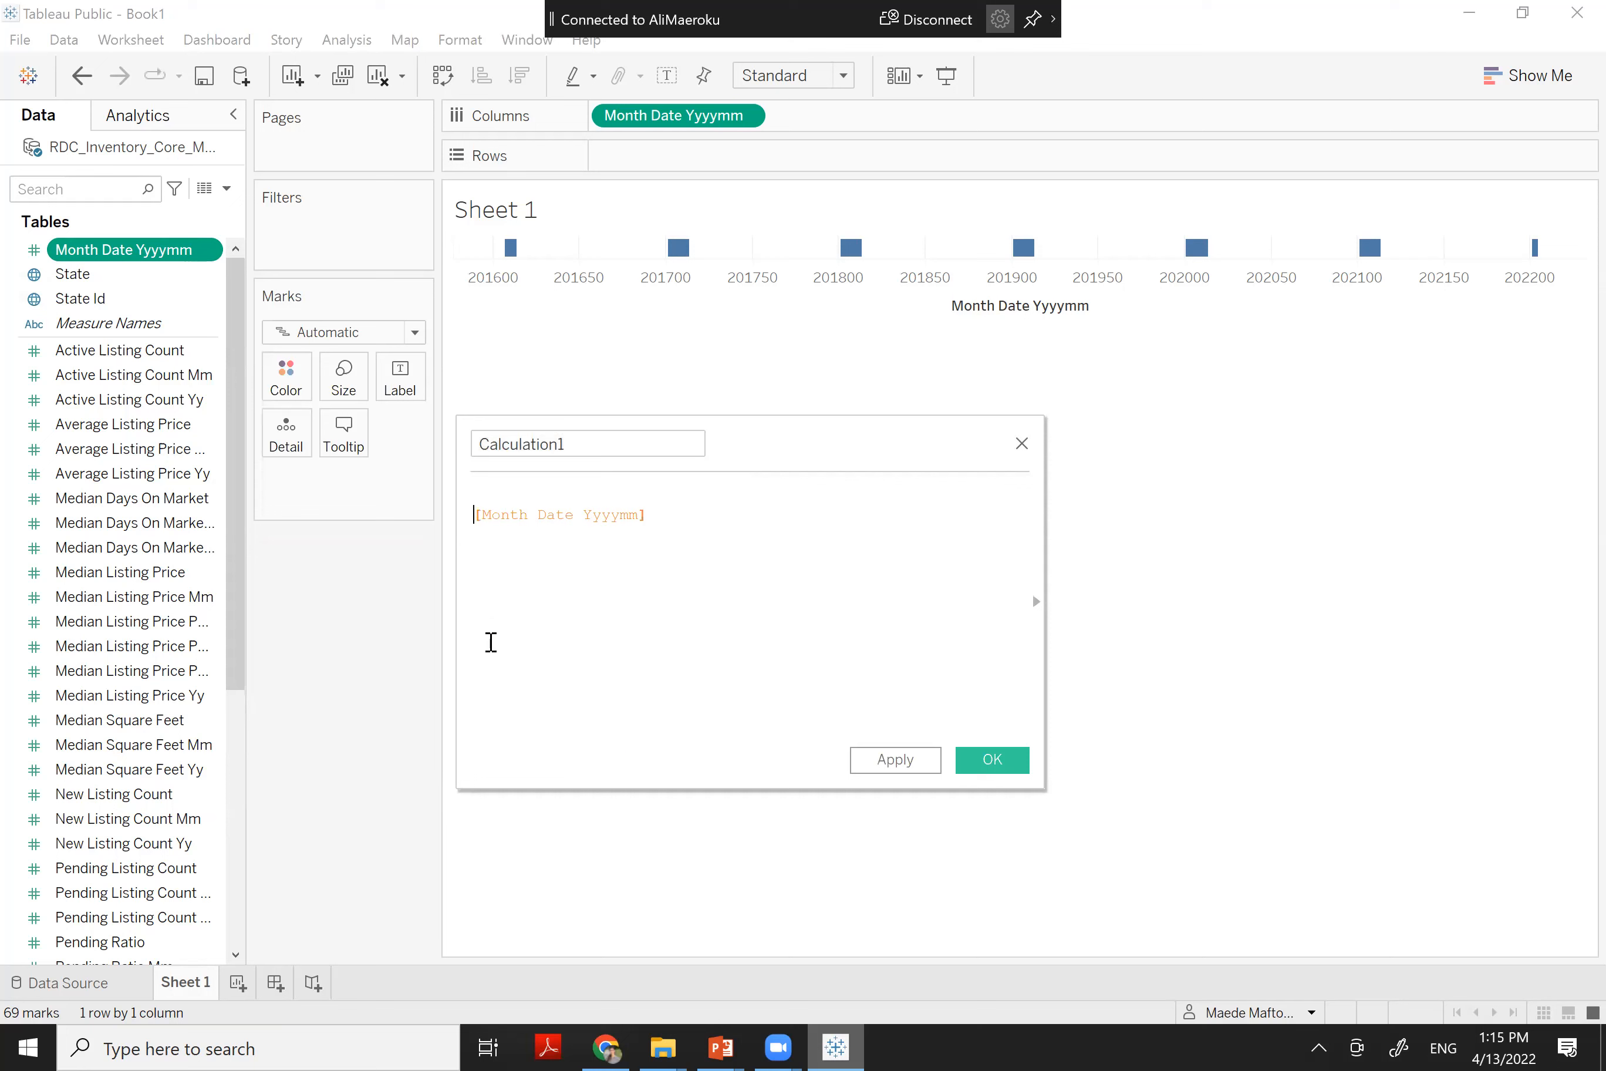
text(date)
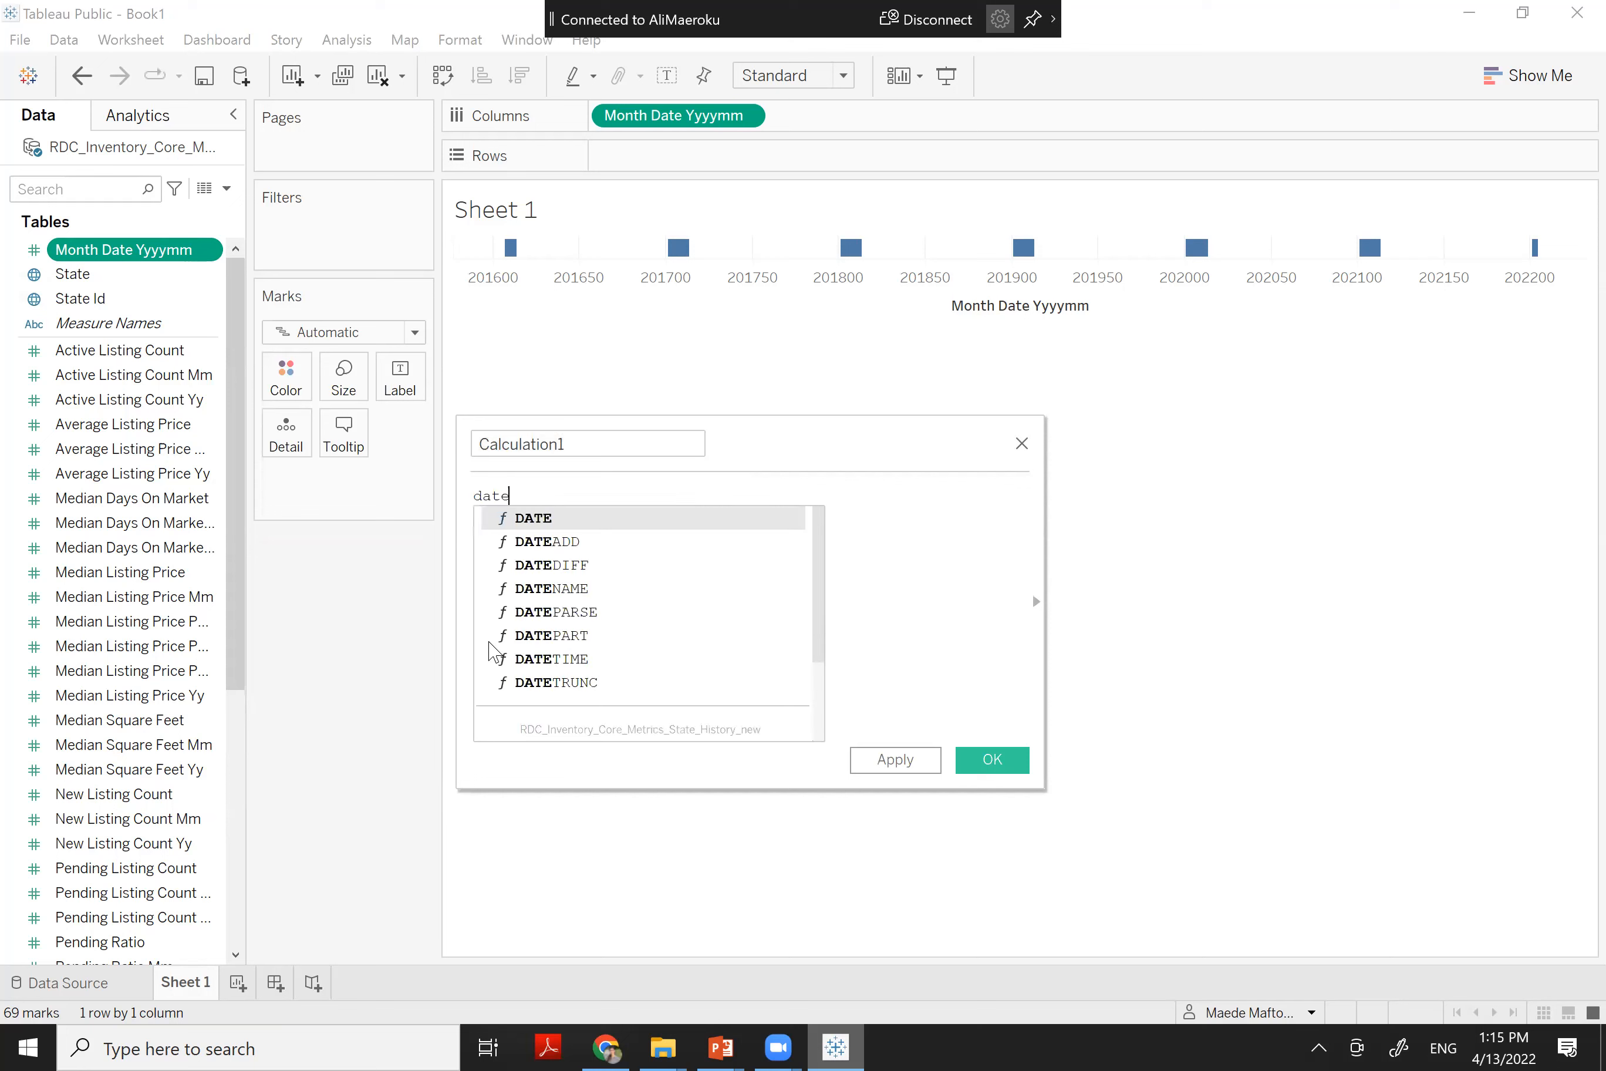
double_click(588, 612)
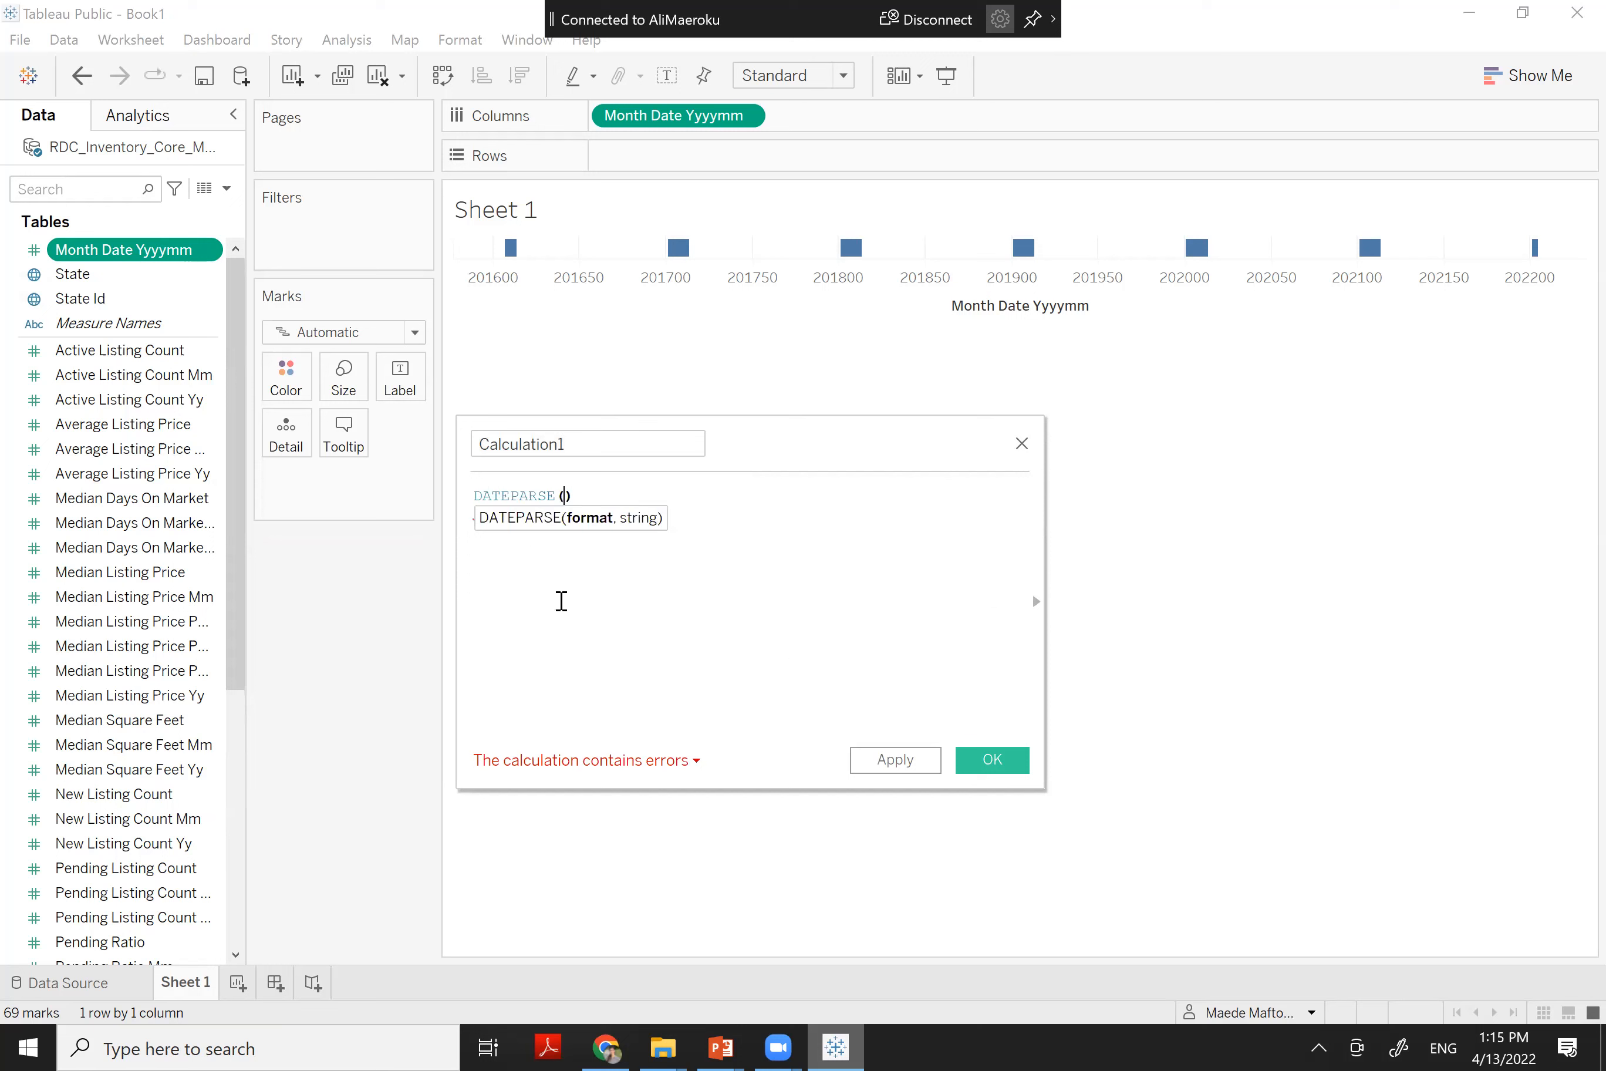
text(')
text(YYYY)
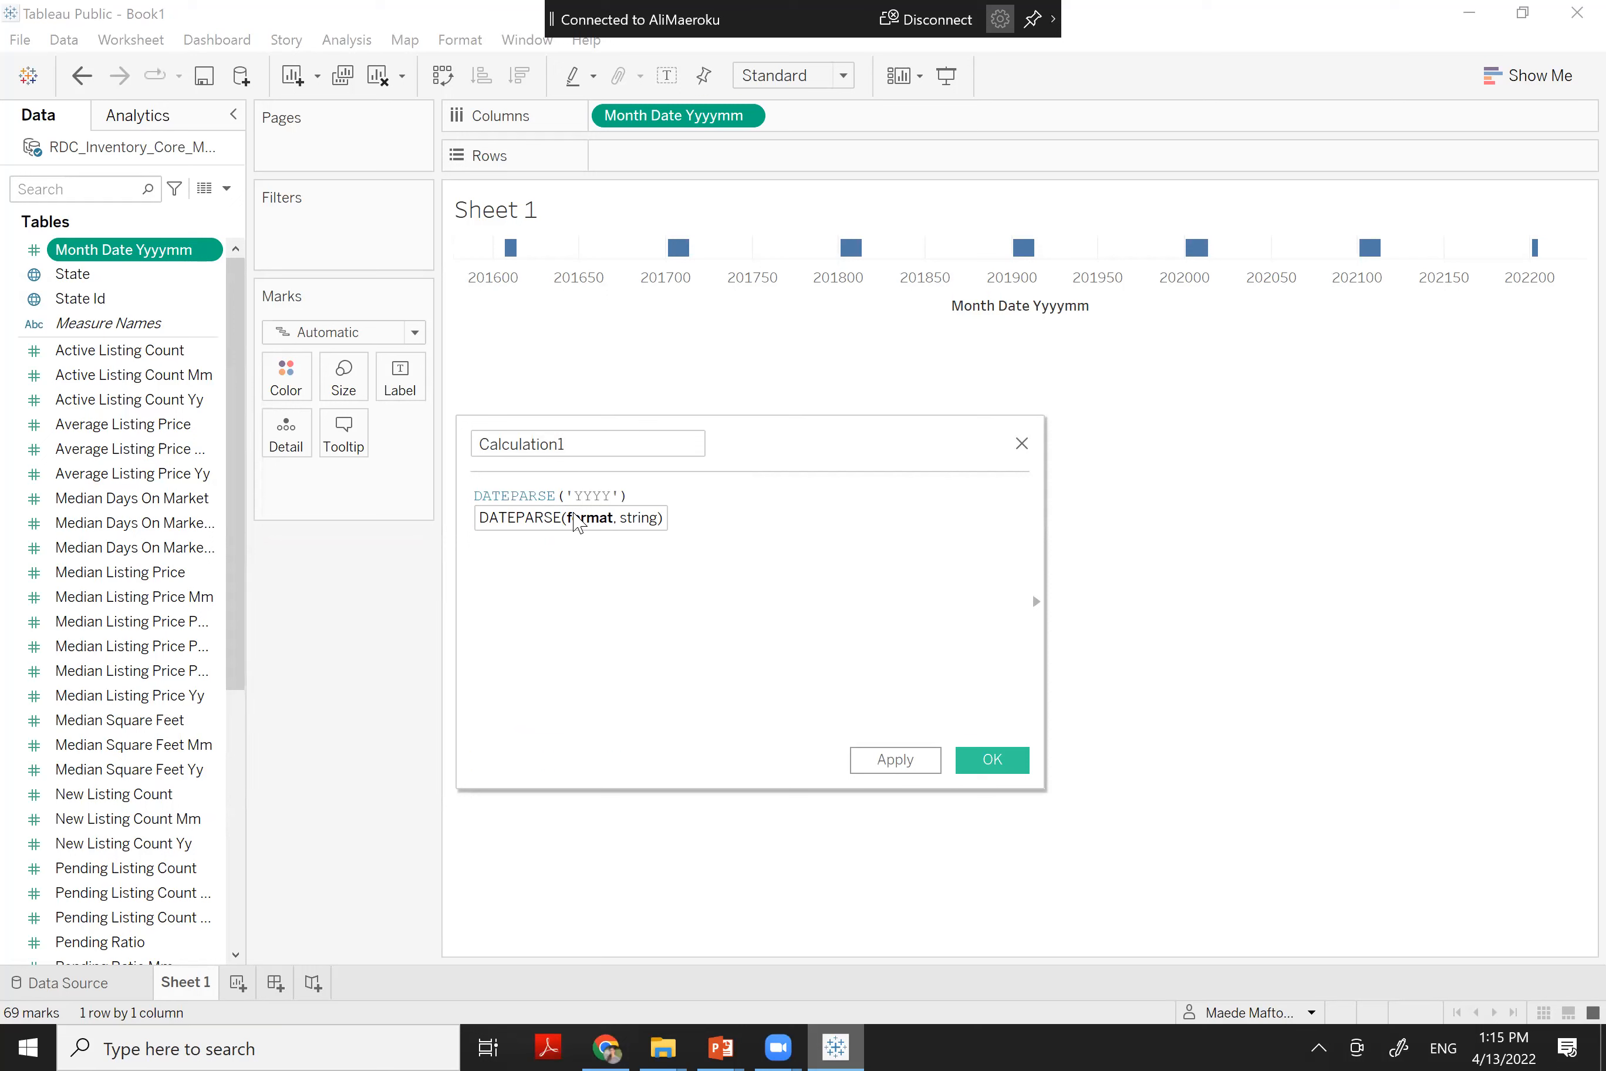
text(MM')
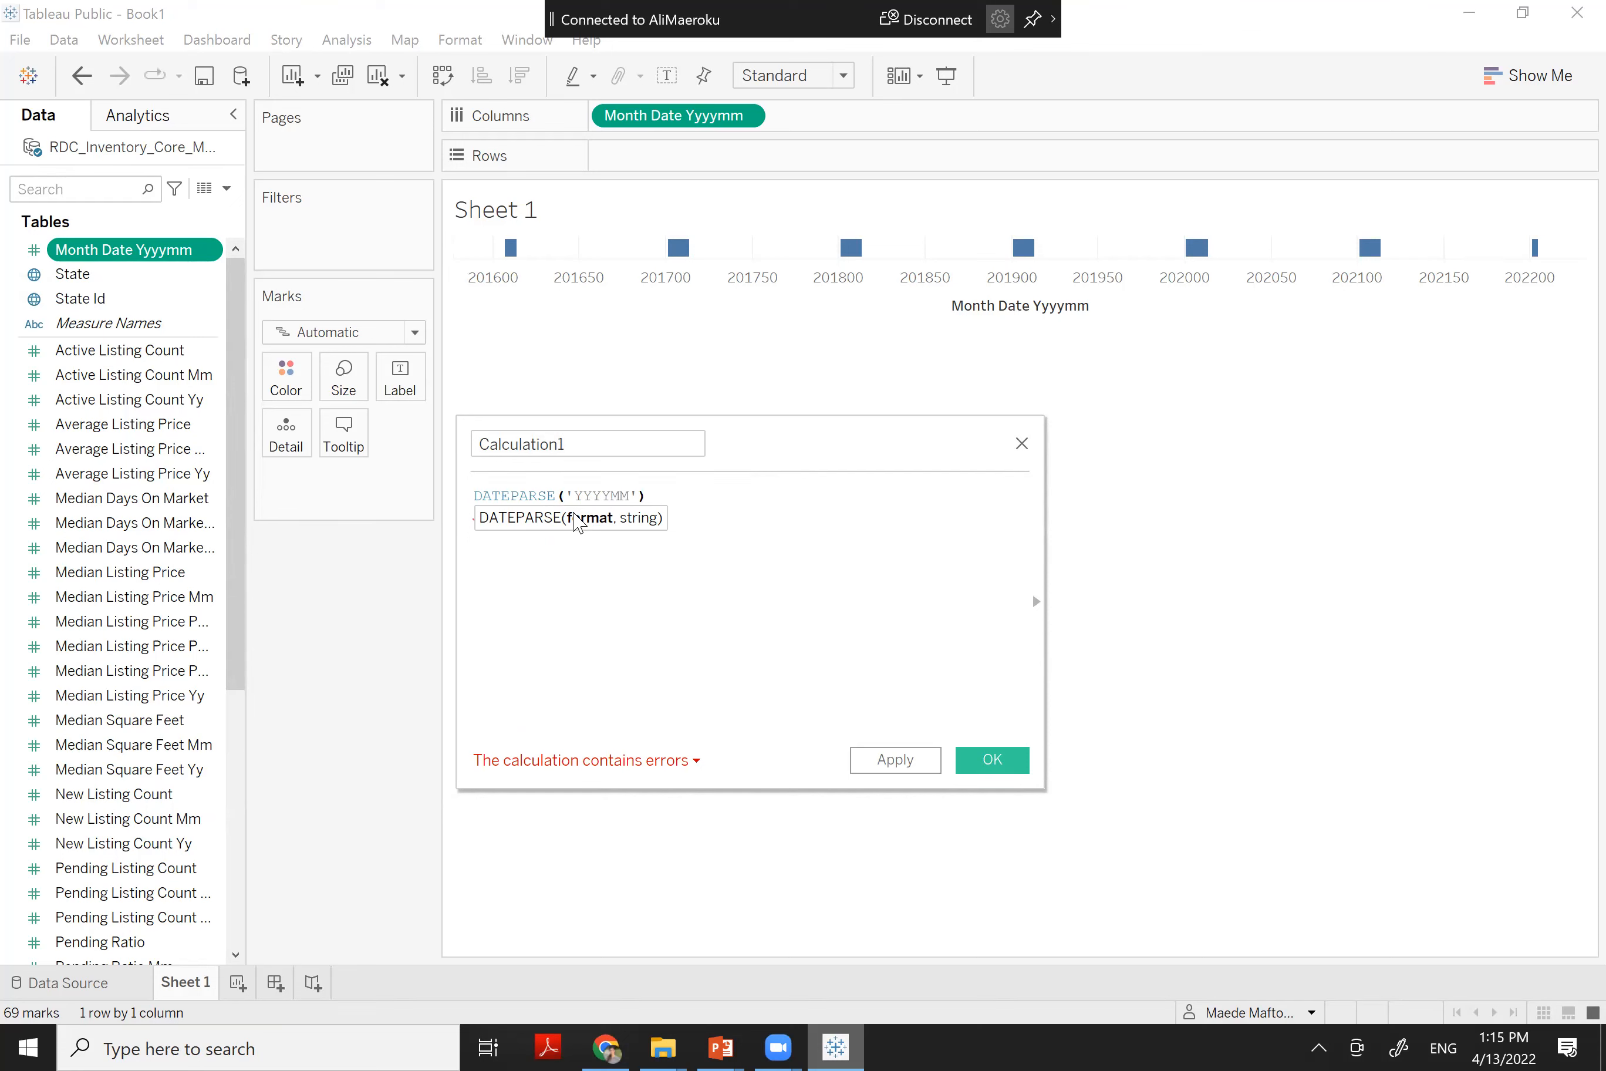
text(,)
text(STR)
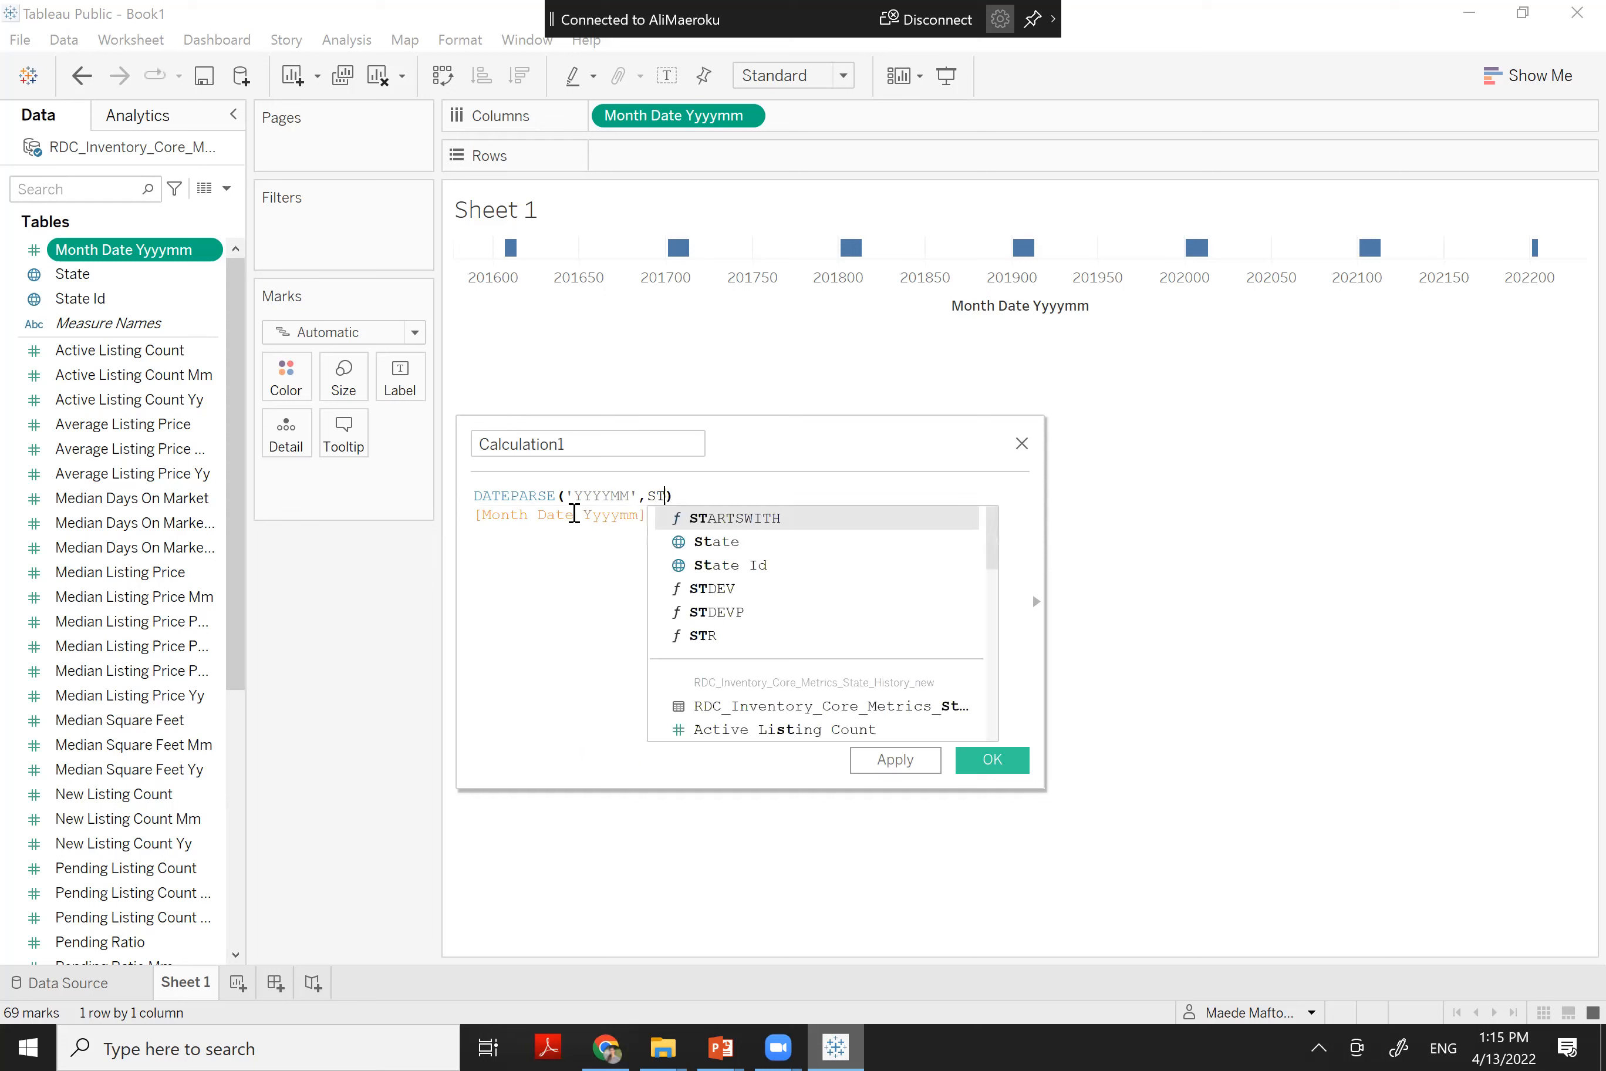
text((MO)
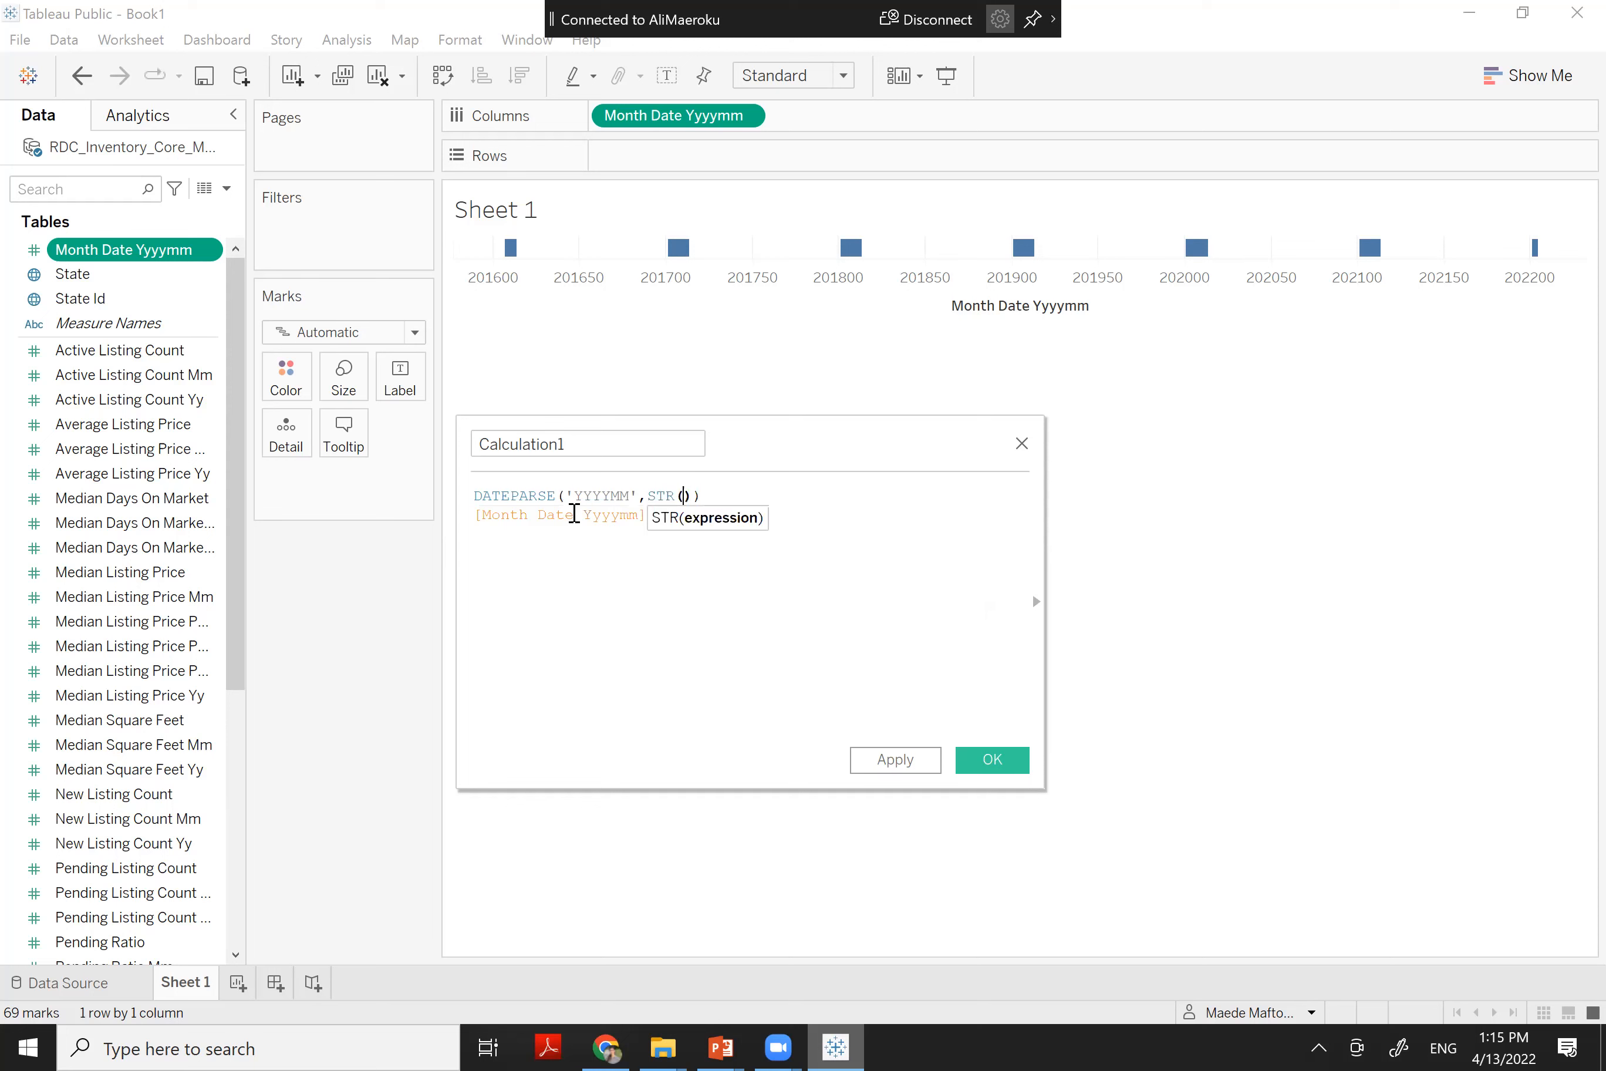
text(NTH)
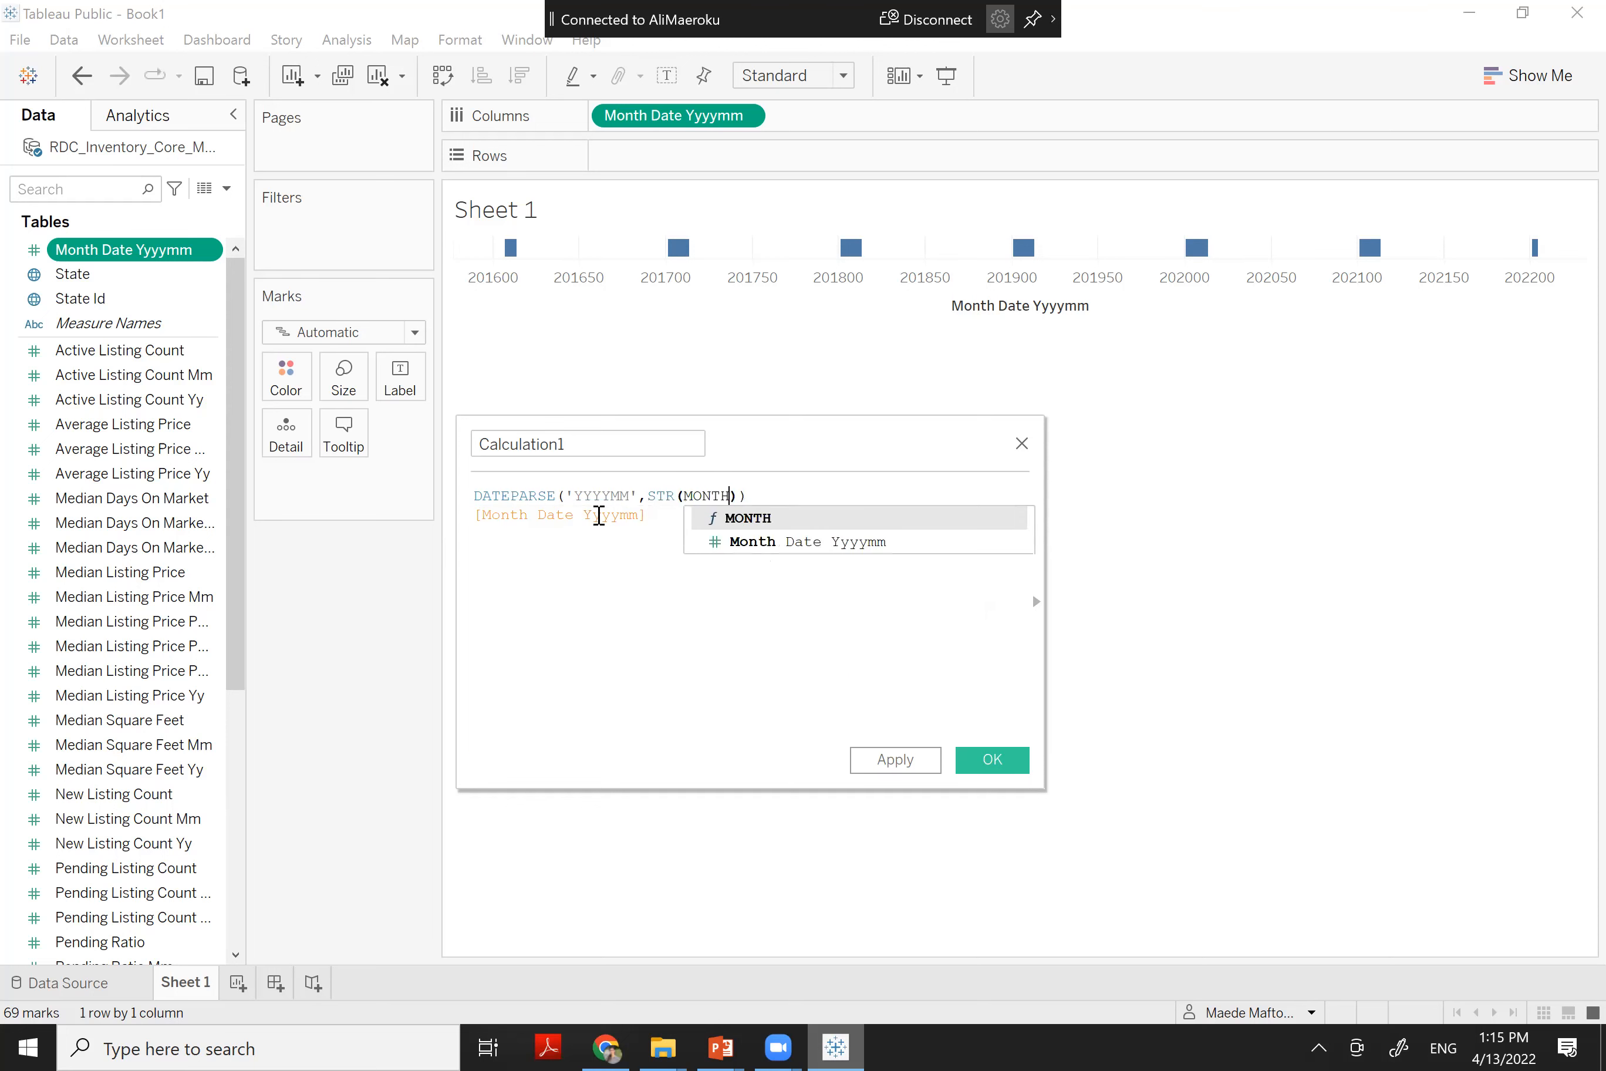
click(781, 546)
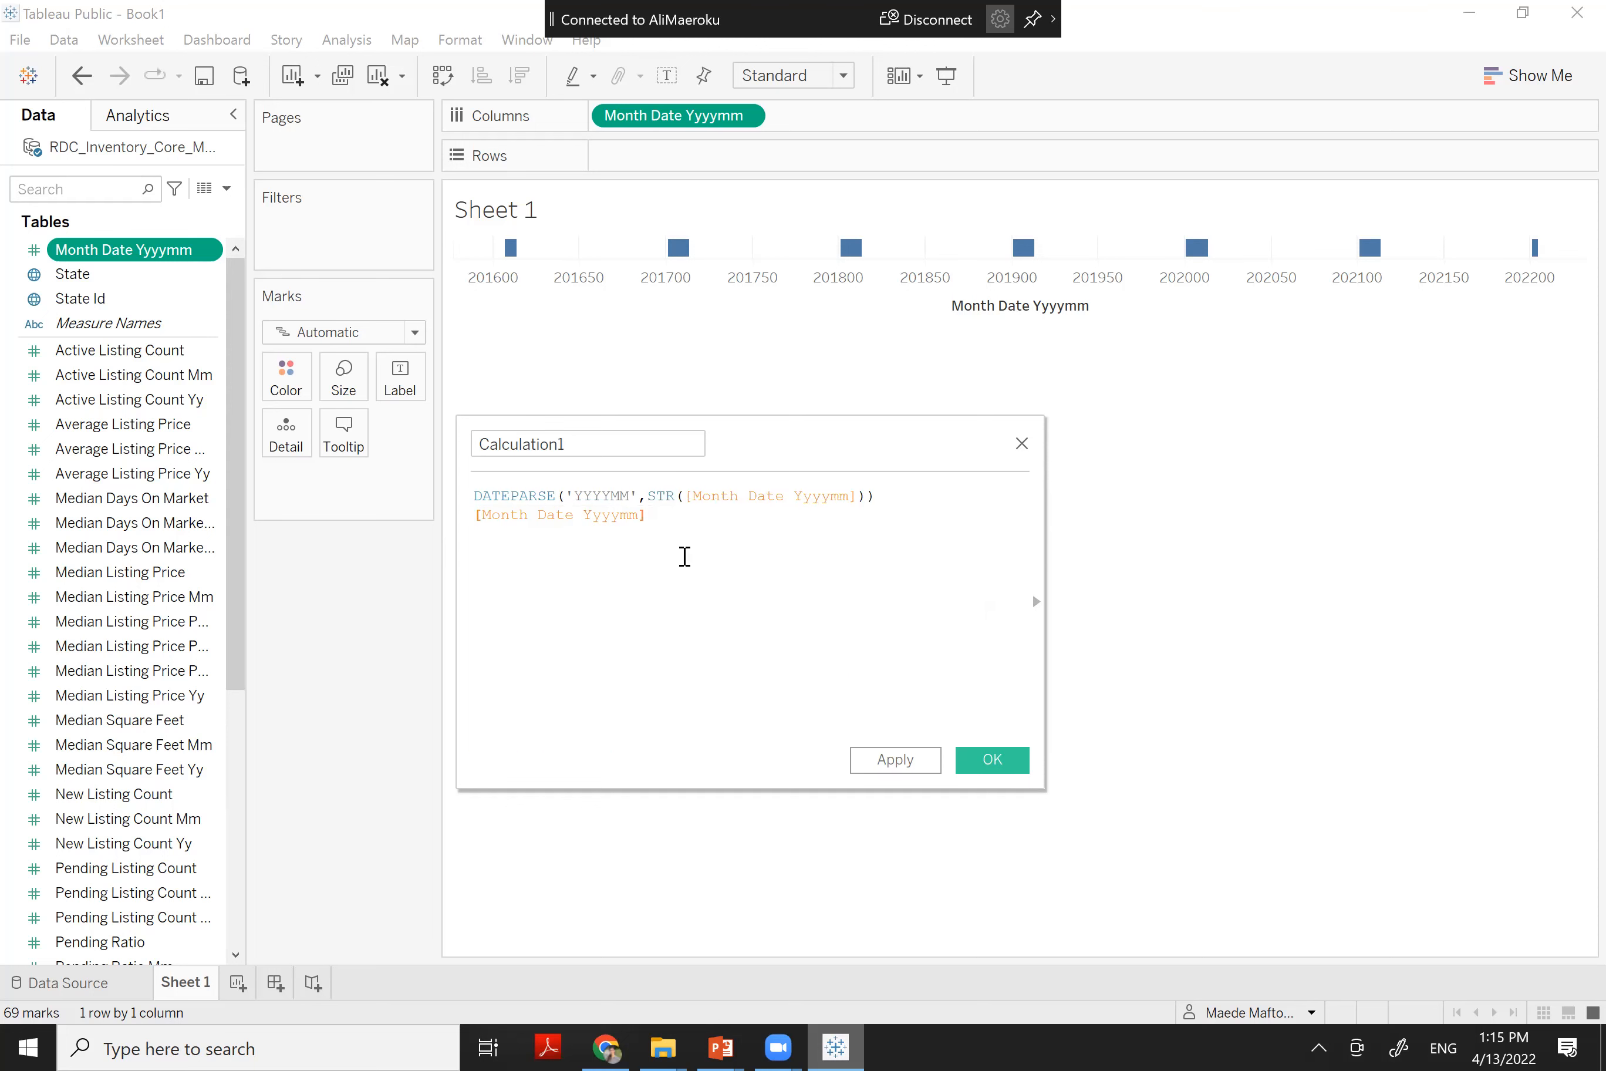
click(655, 515)
drag(456, 536, 459, 518)
key(BackSpace)
key(BackSpace)
Name the calculated field Date and save it
drag(613, 444, 366, 442)
text(d)
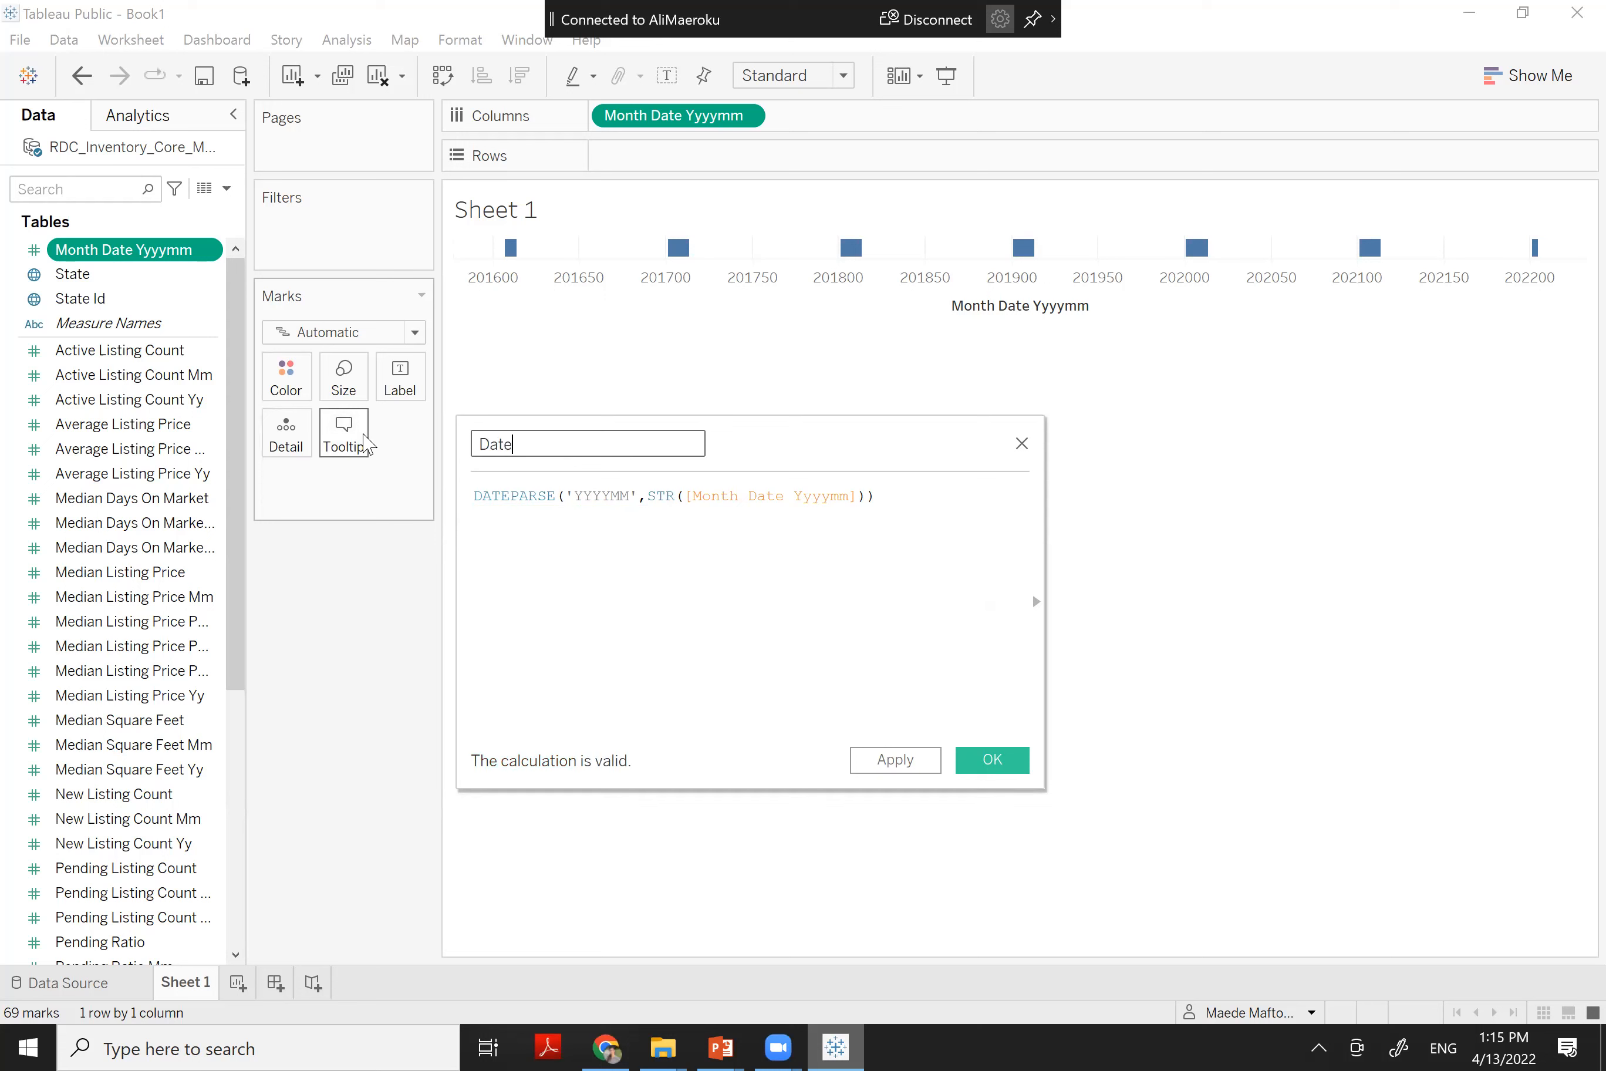
click(1018, 767)
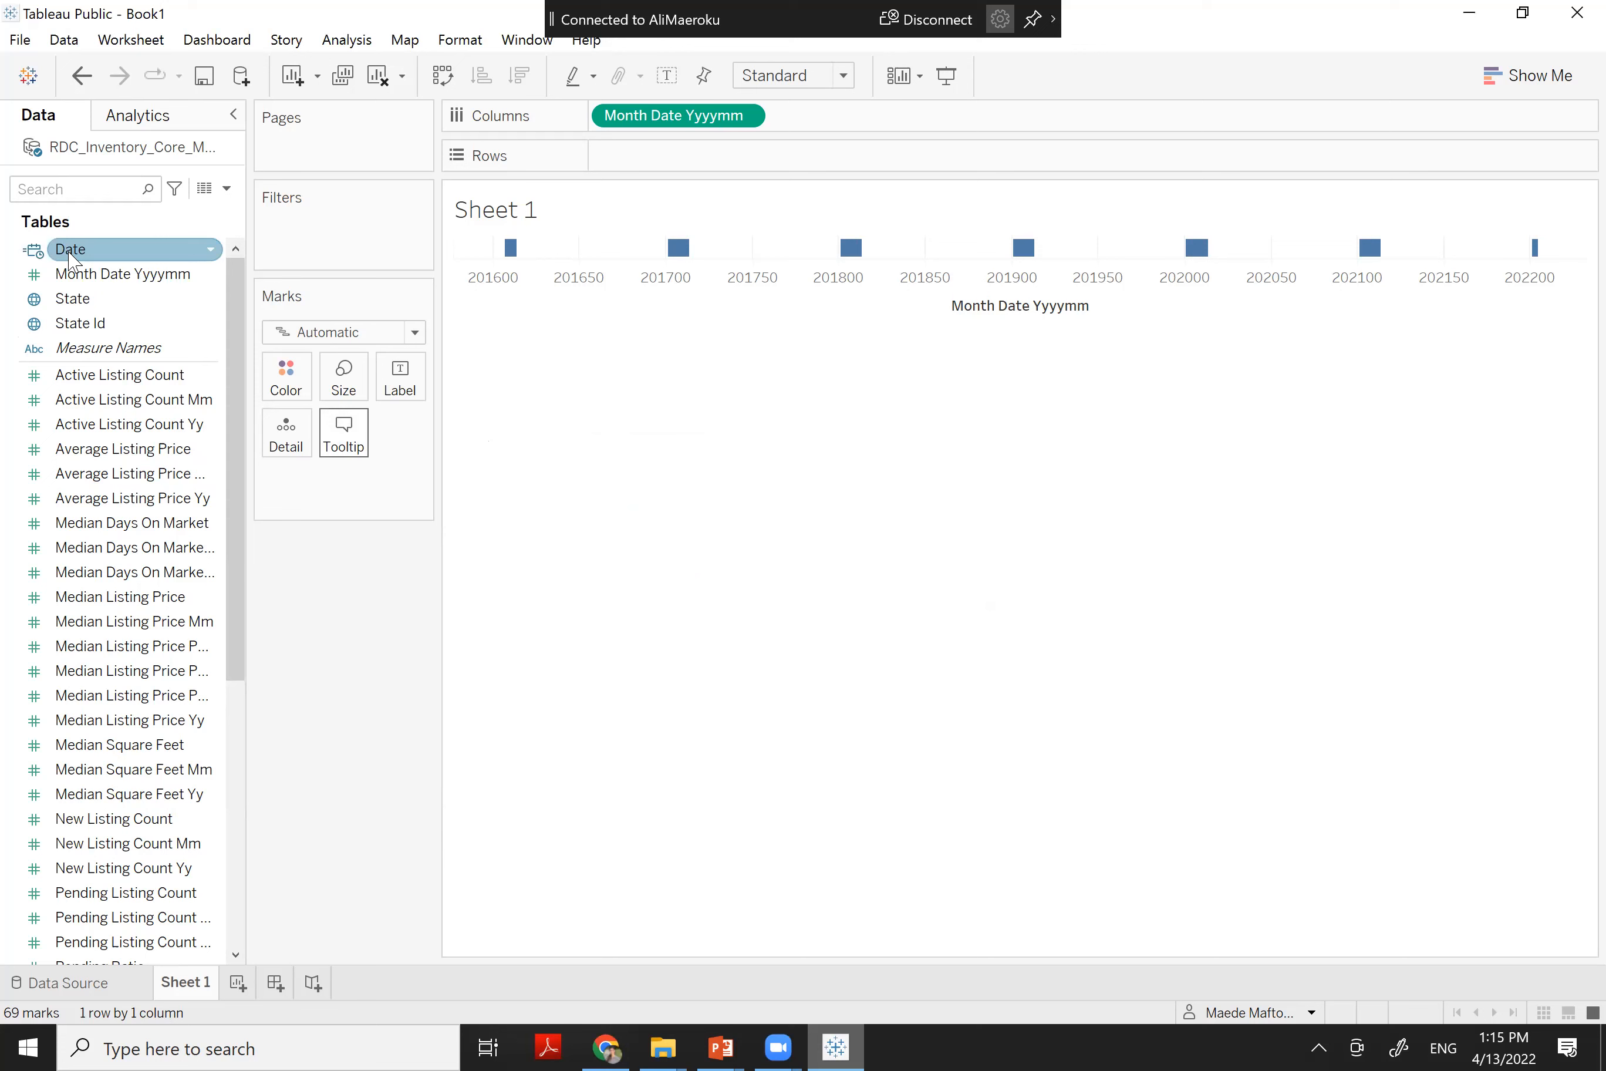
Swap Month Date Yyyymm on Columns for Date, showing YEAR(Date) headers 2016–2022
drag(73, 262, 843, 123)
drag(682, 118, 342, 553)
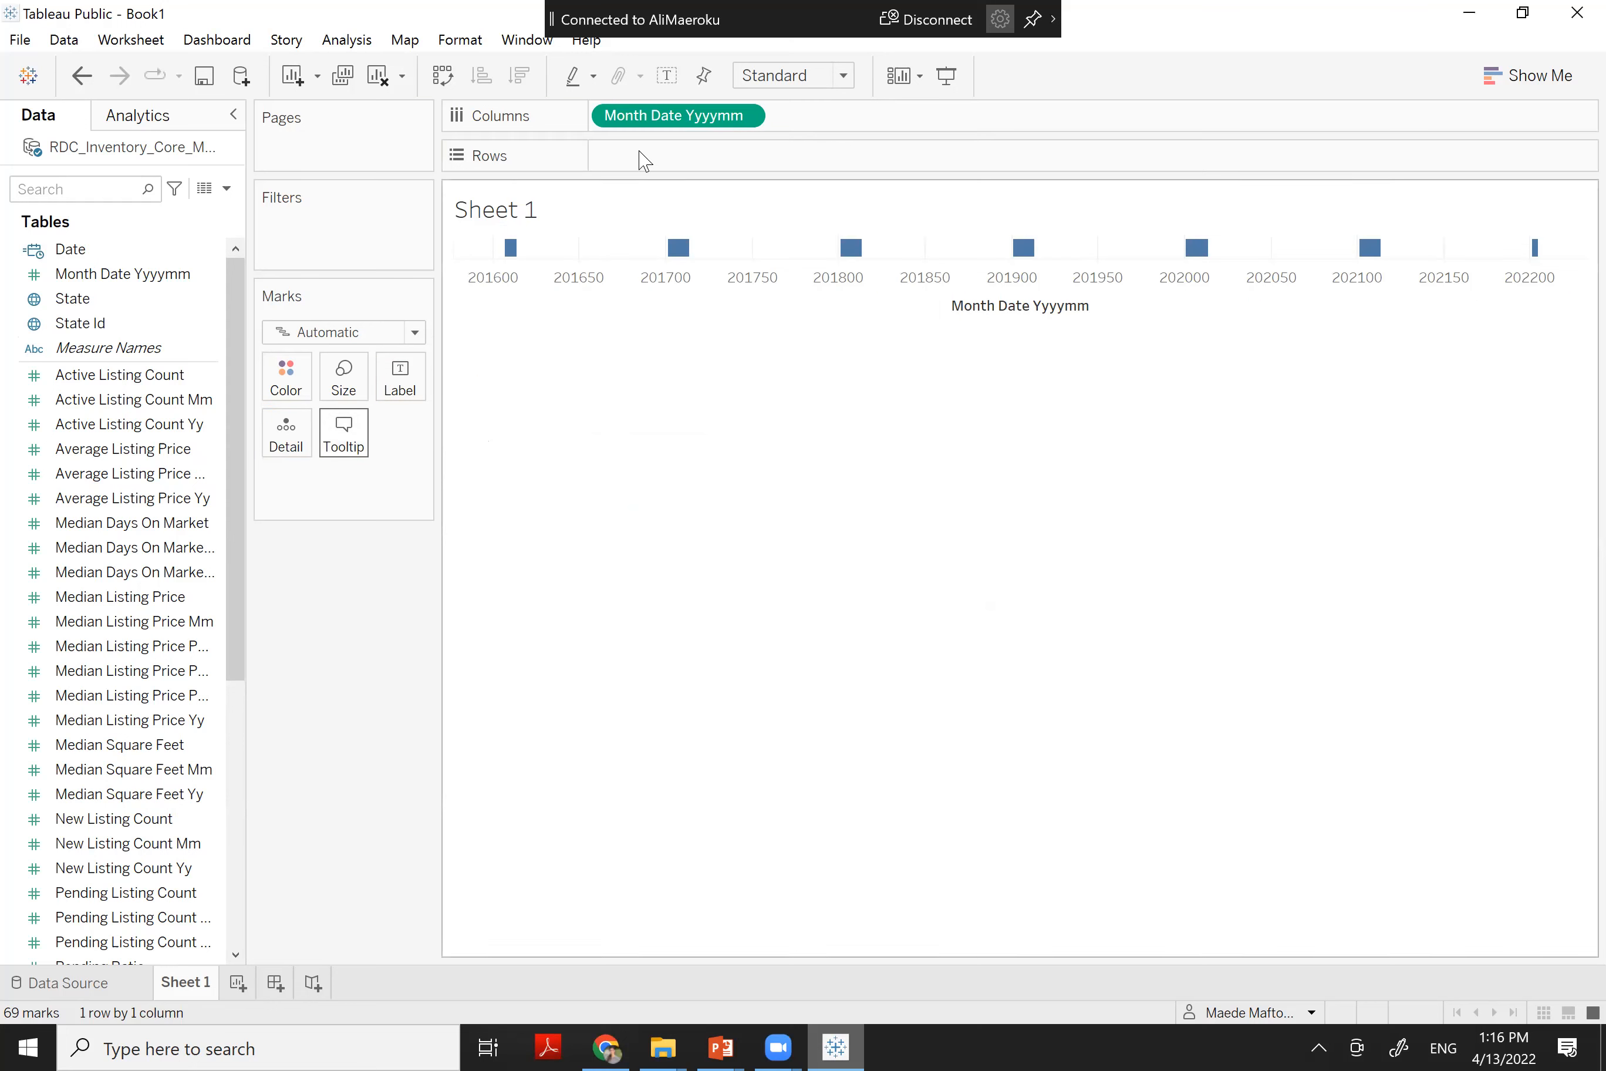
mouse_move(656, 131)
mouse_down()
mouse_move(534, 351)
mouse_move(585, 319)
mouse_move(652, 131)
mouse_up()
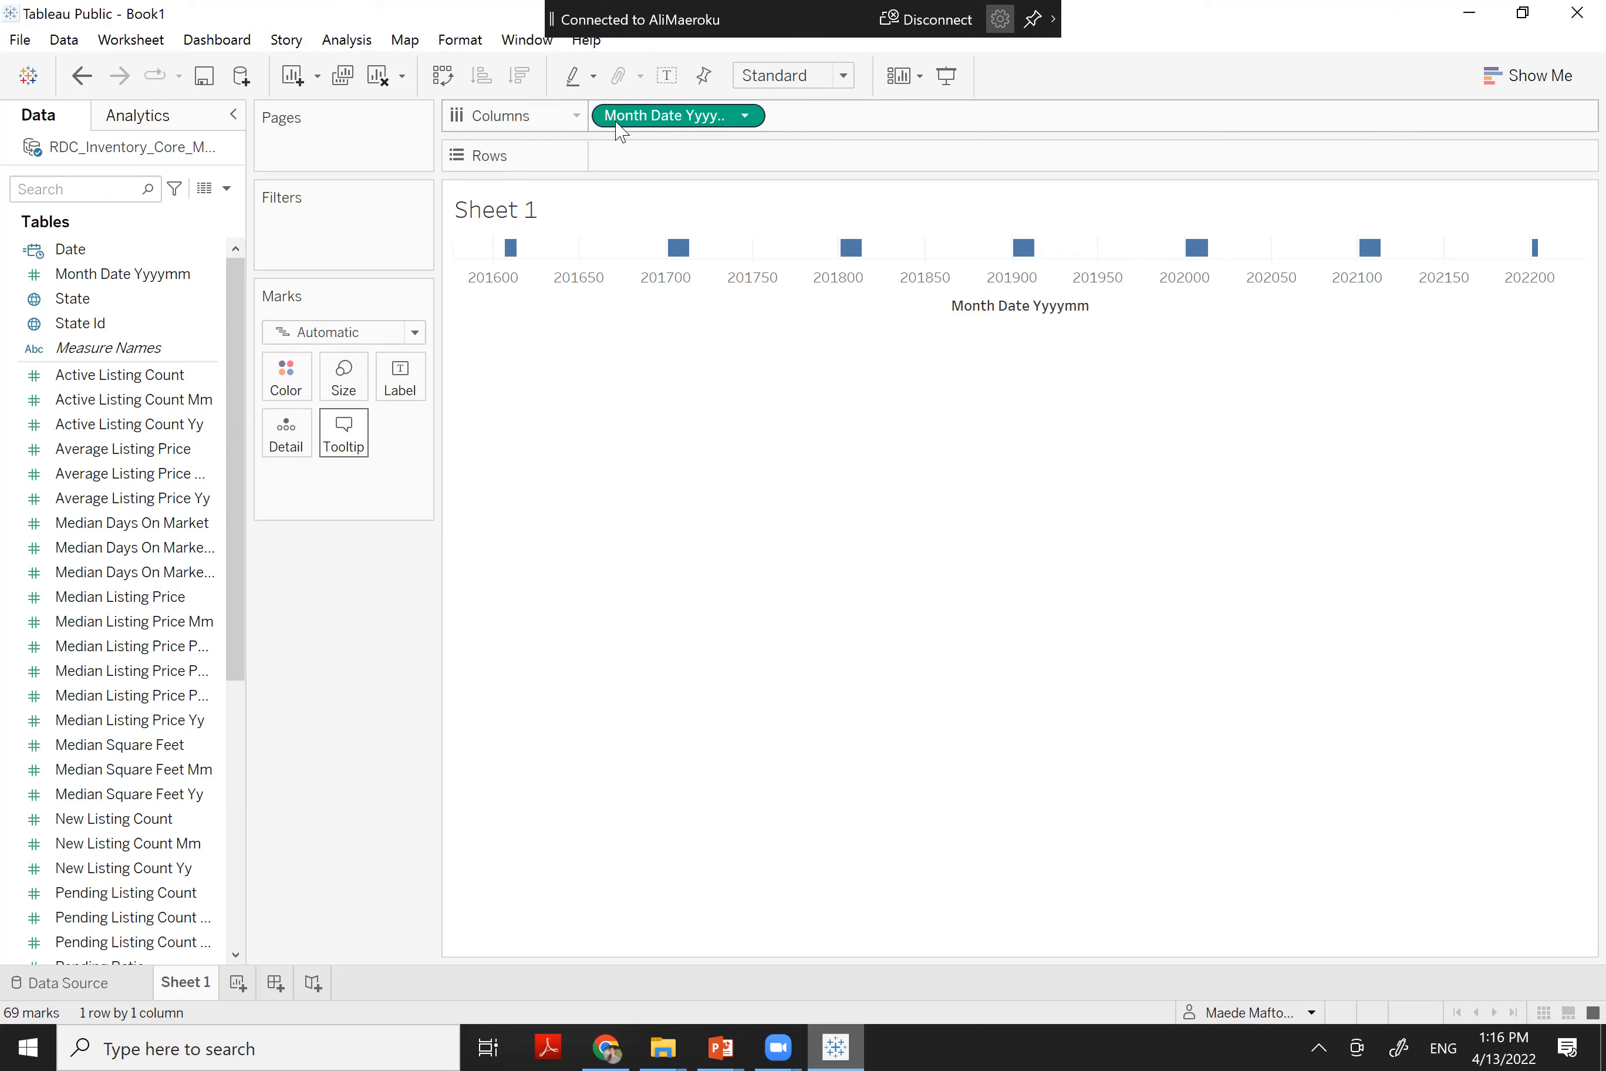
drag(619, 130, 363, 634)
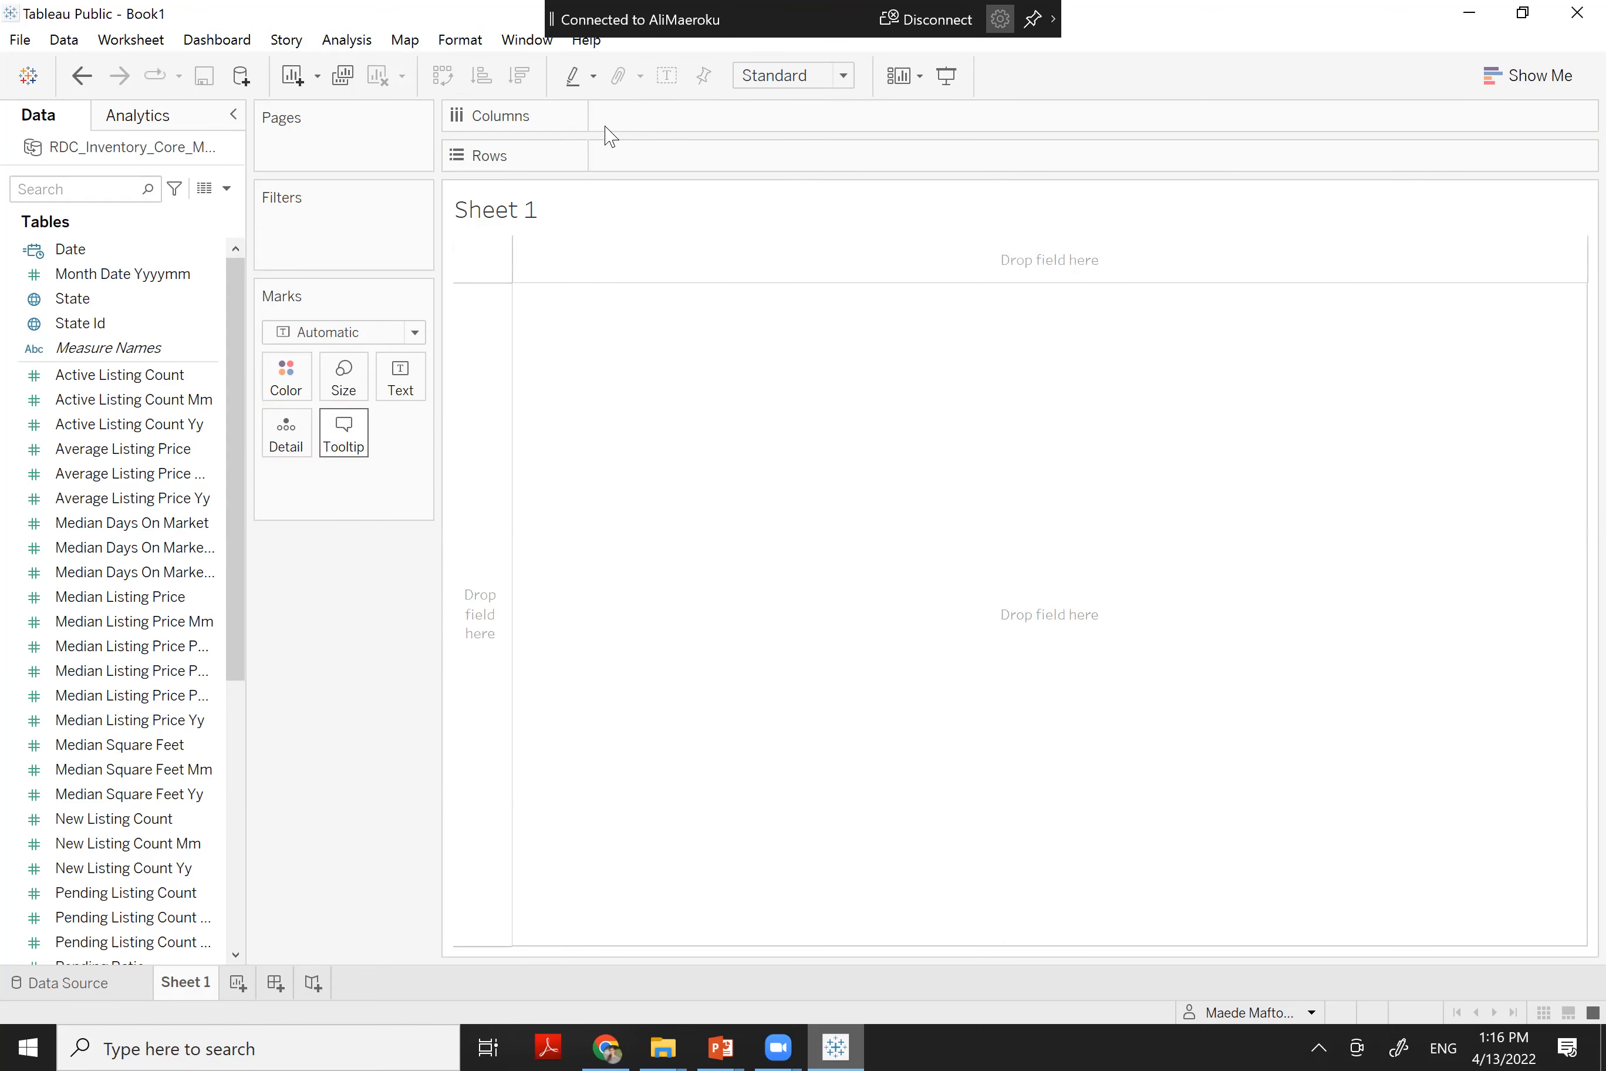
drag(69, 249, 660, 132)
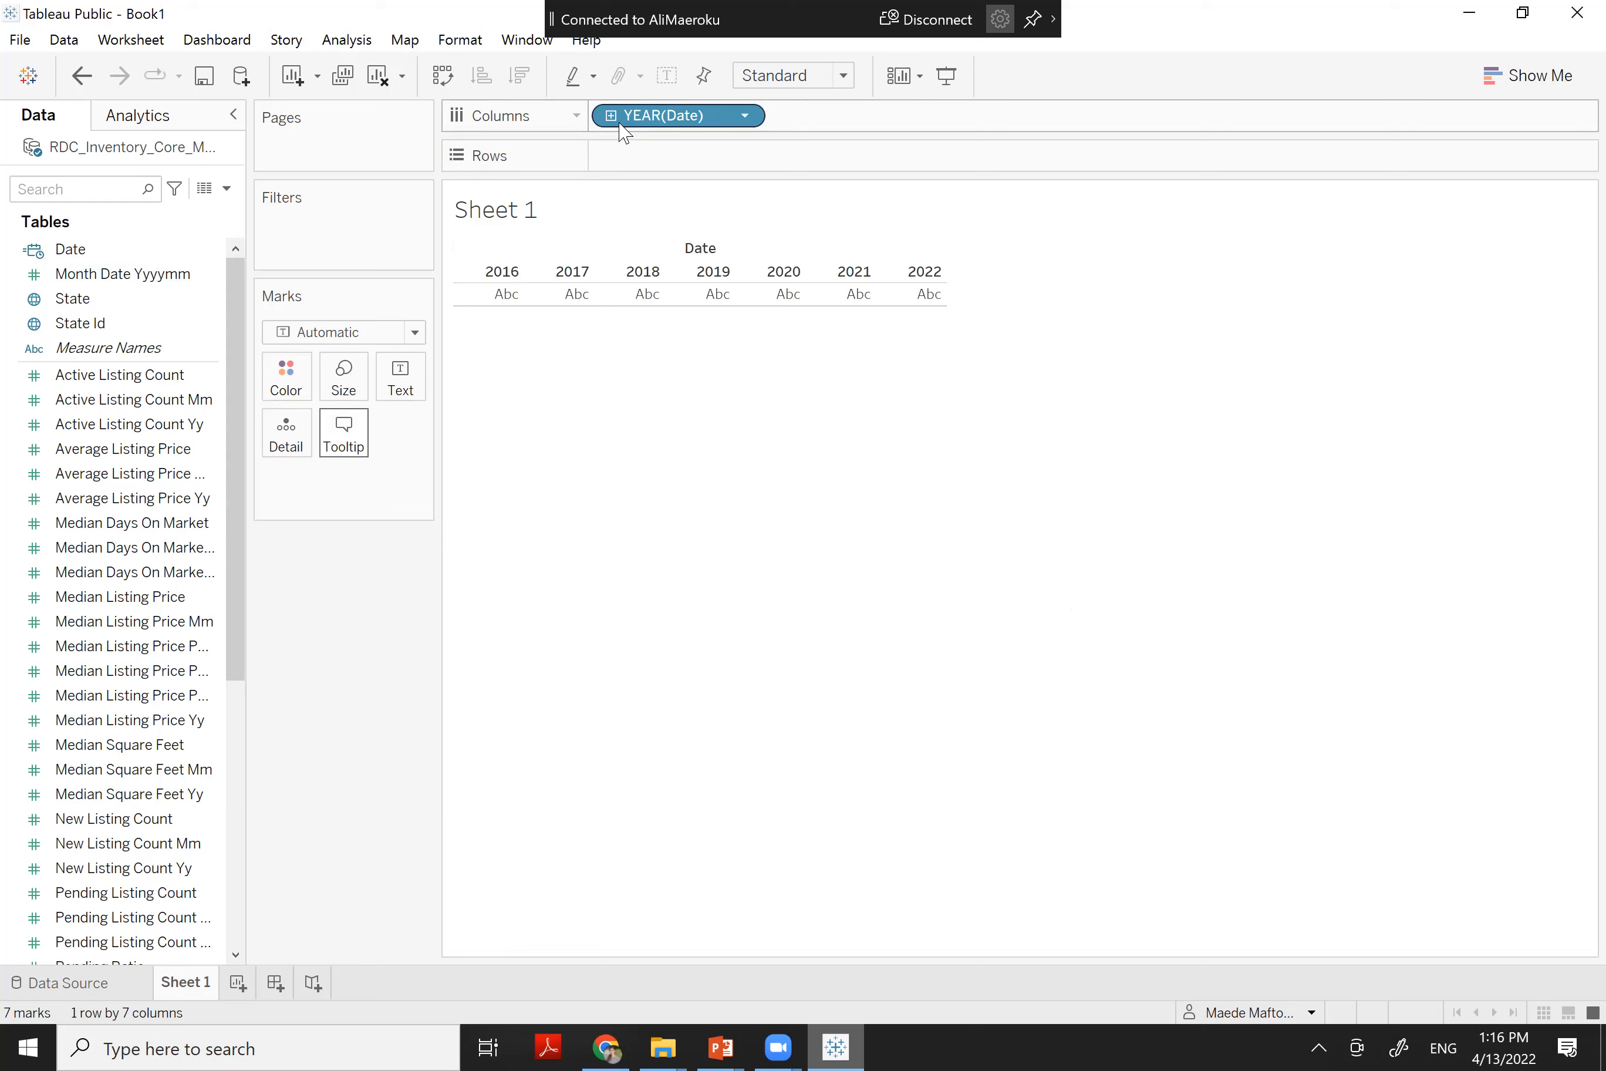
click(36, 250)
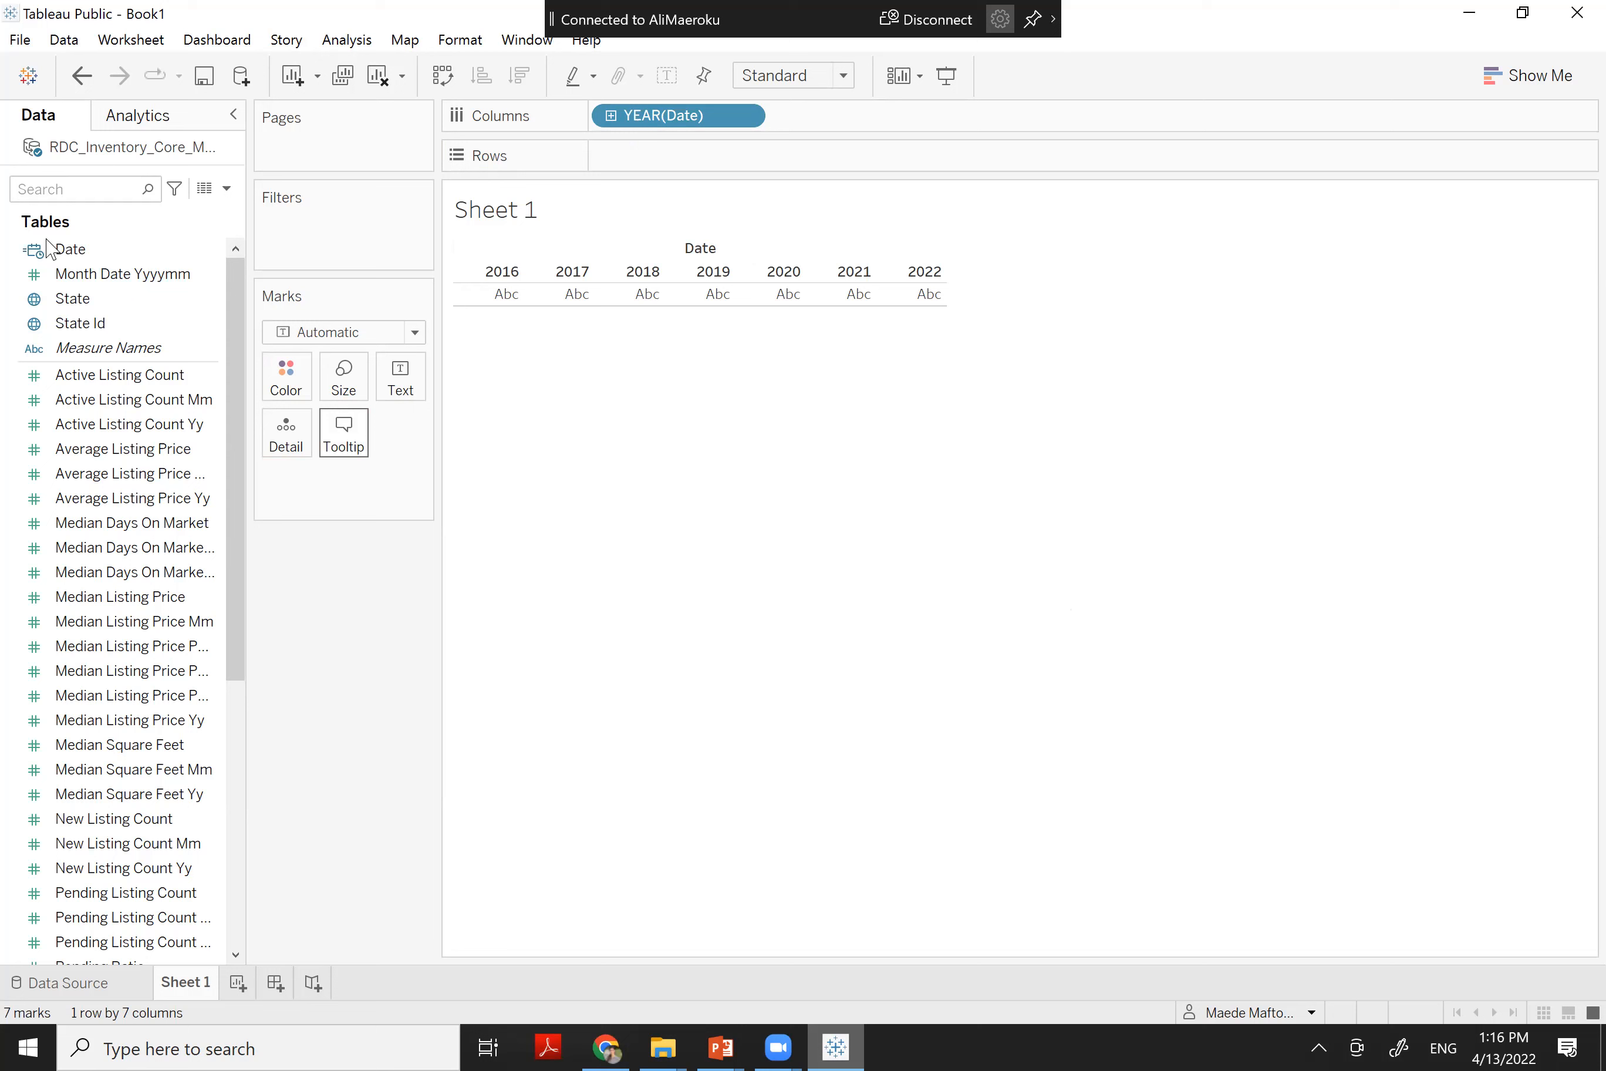
click(36, 272)
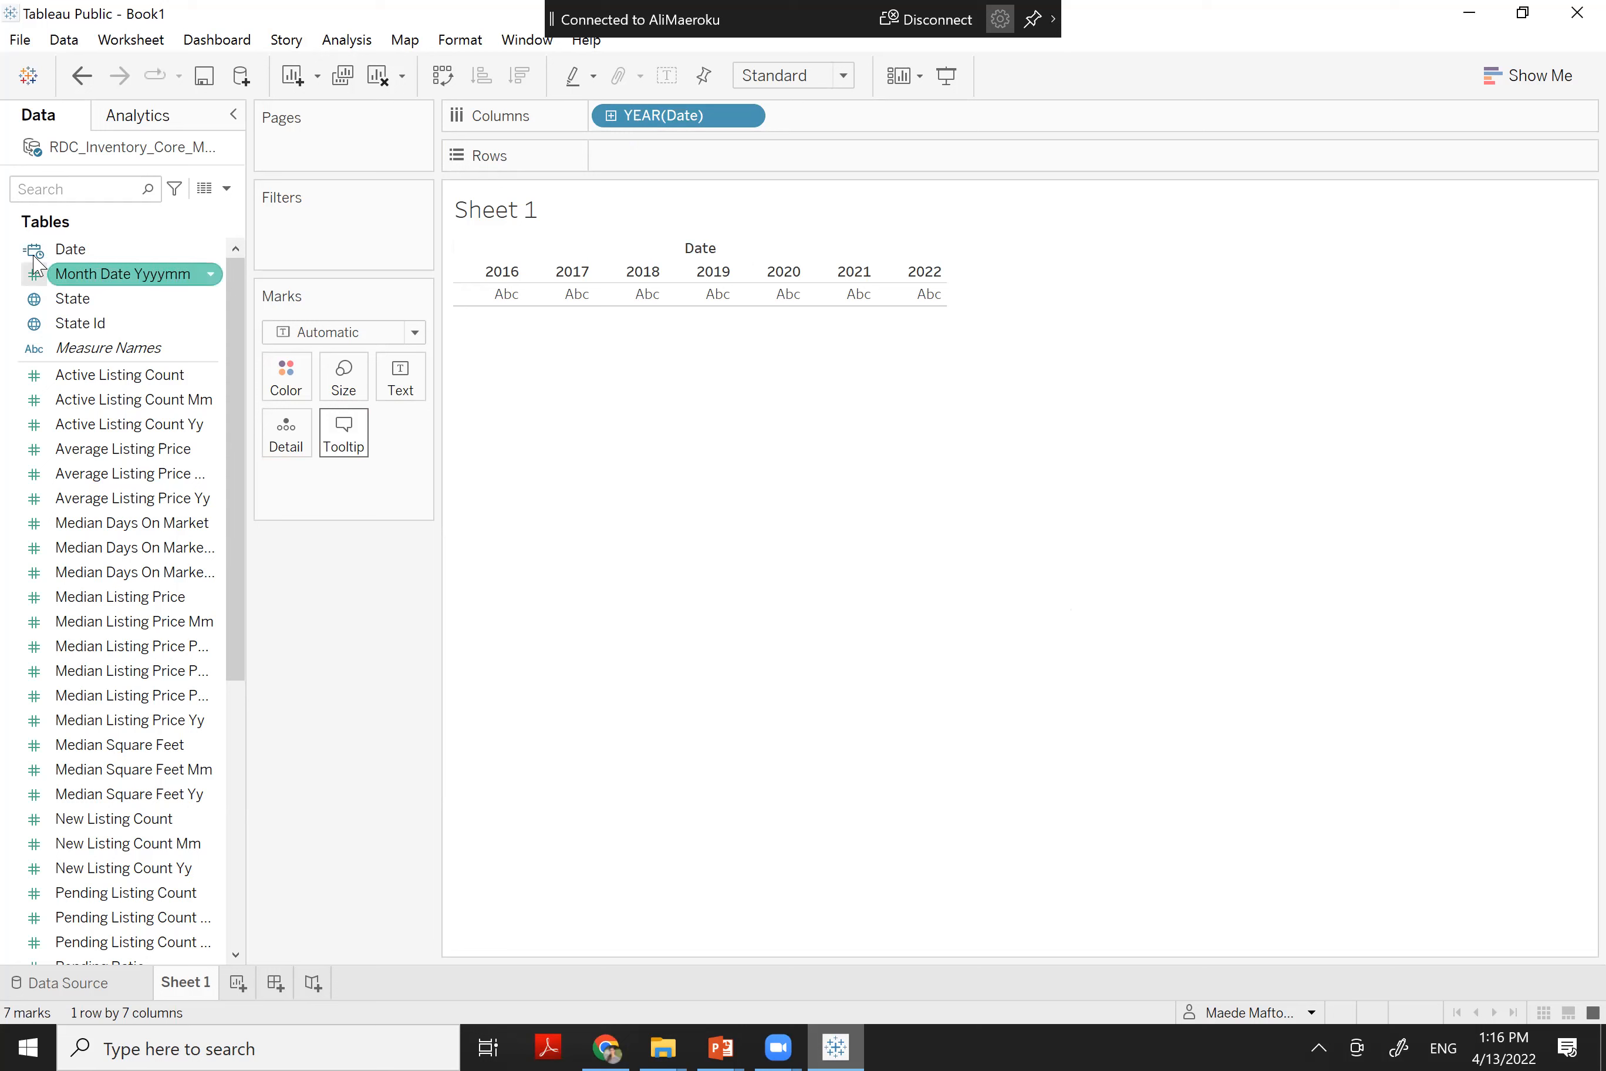
click(31, 258)
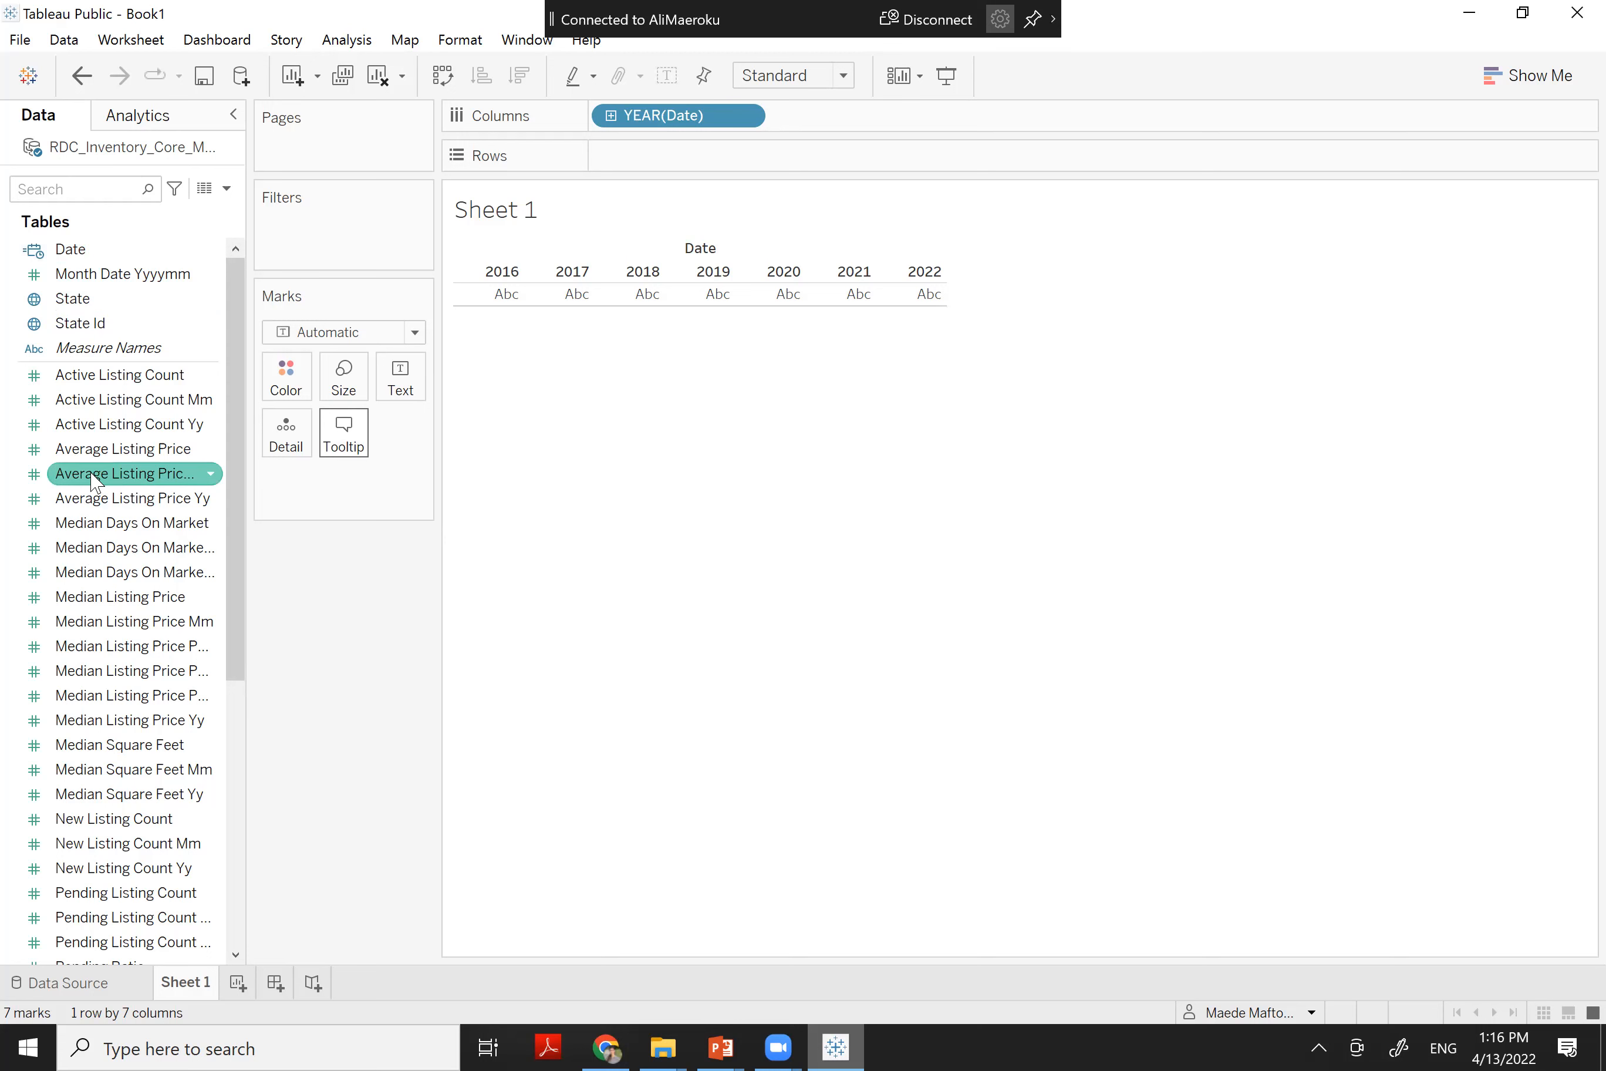
Plot Average Listing Price against year, aggregated as an average instead of a sum
drag(244, 387, 374, 387)
drag(207, 449, 829, 159)
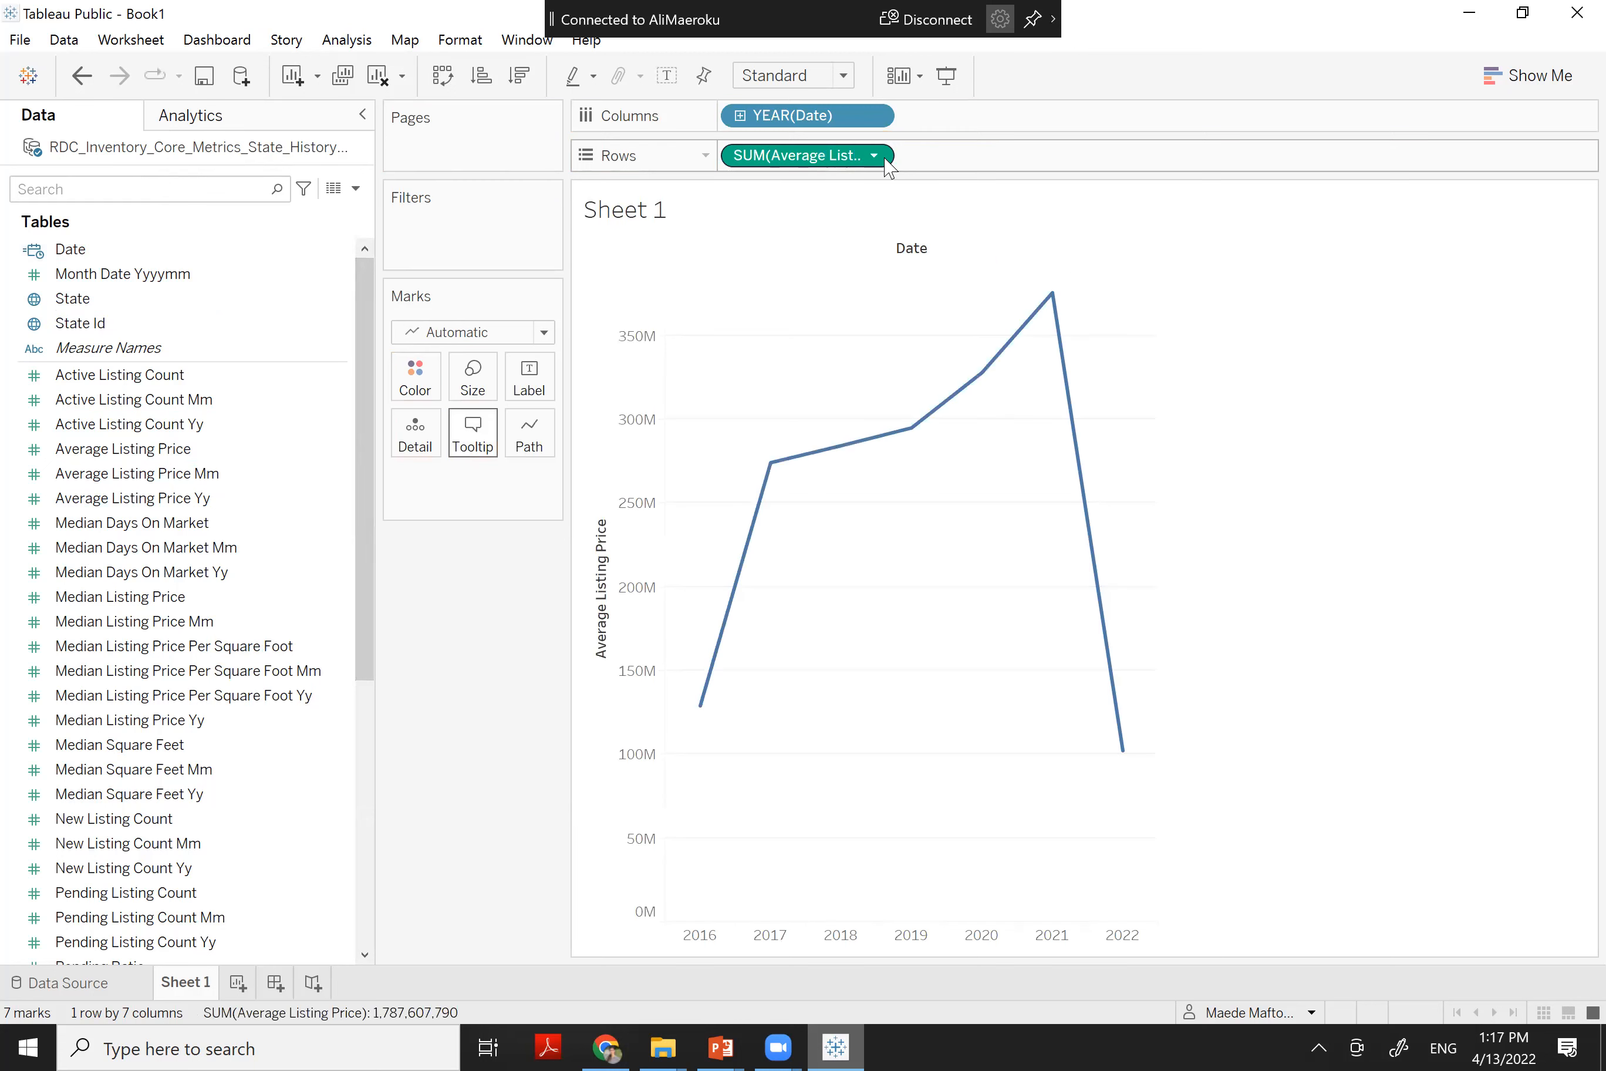
click(874, 155)
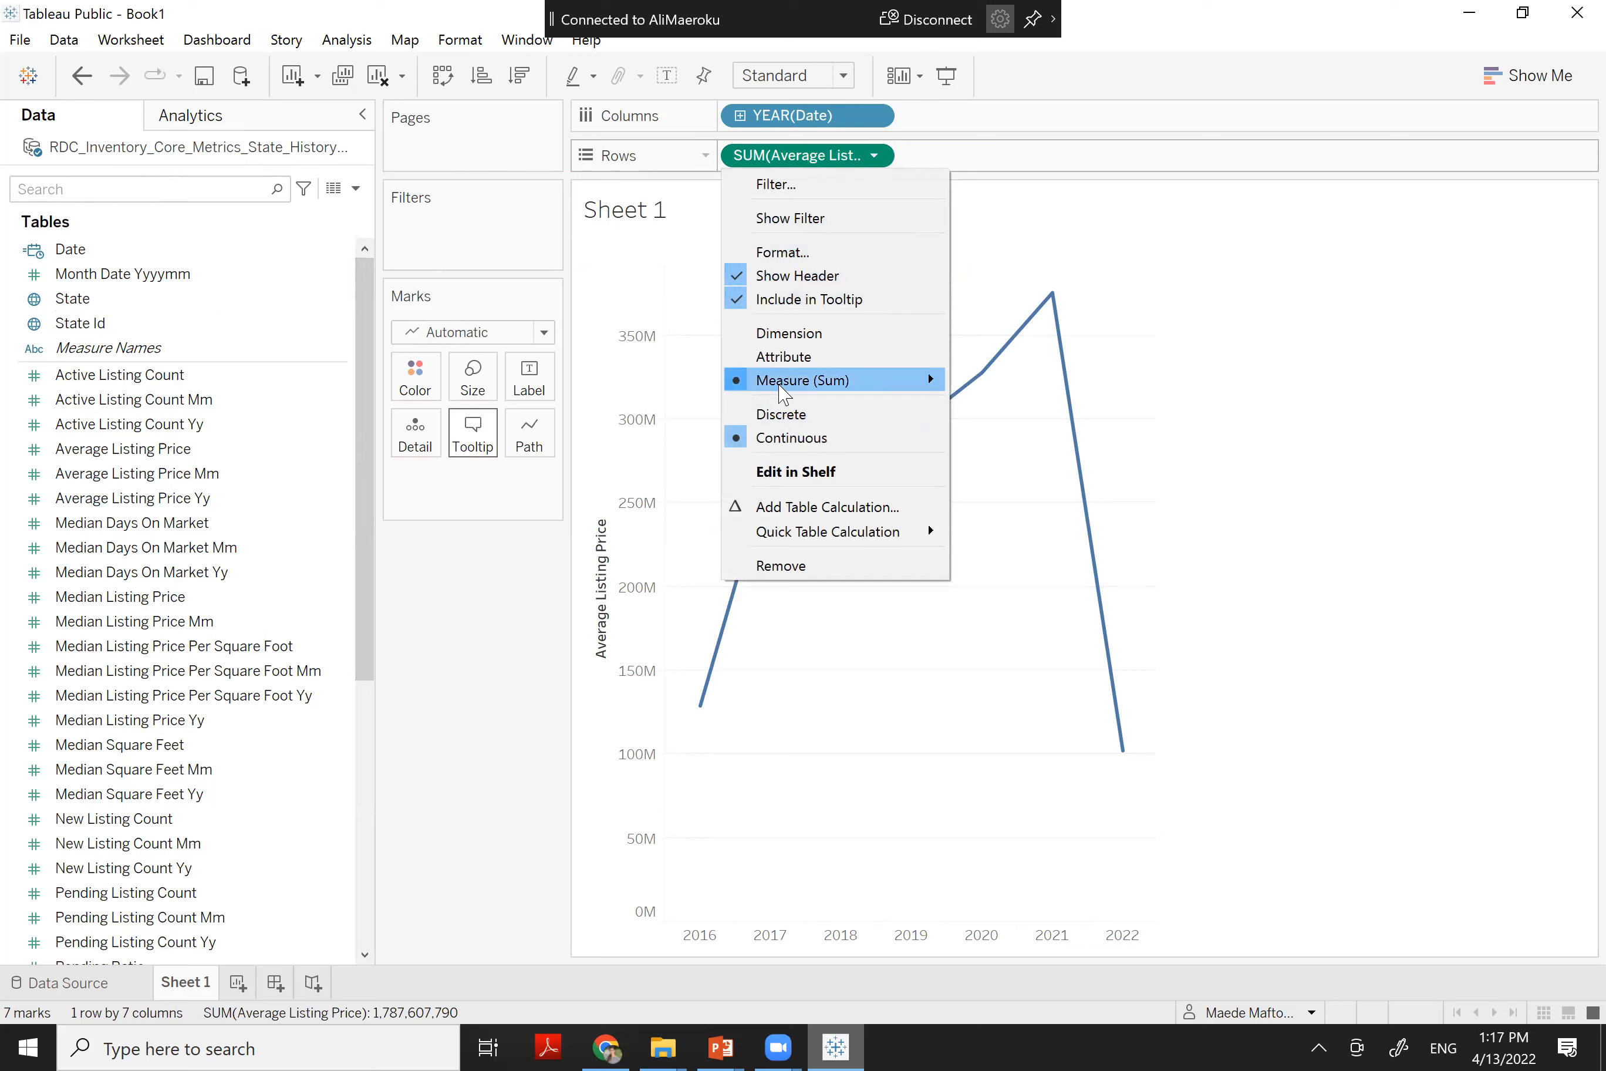
mouse_move(783, 394)
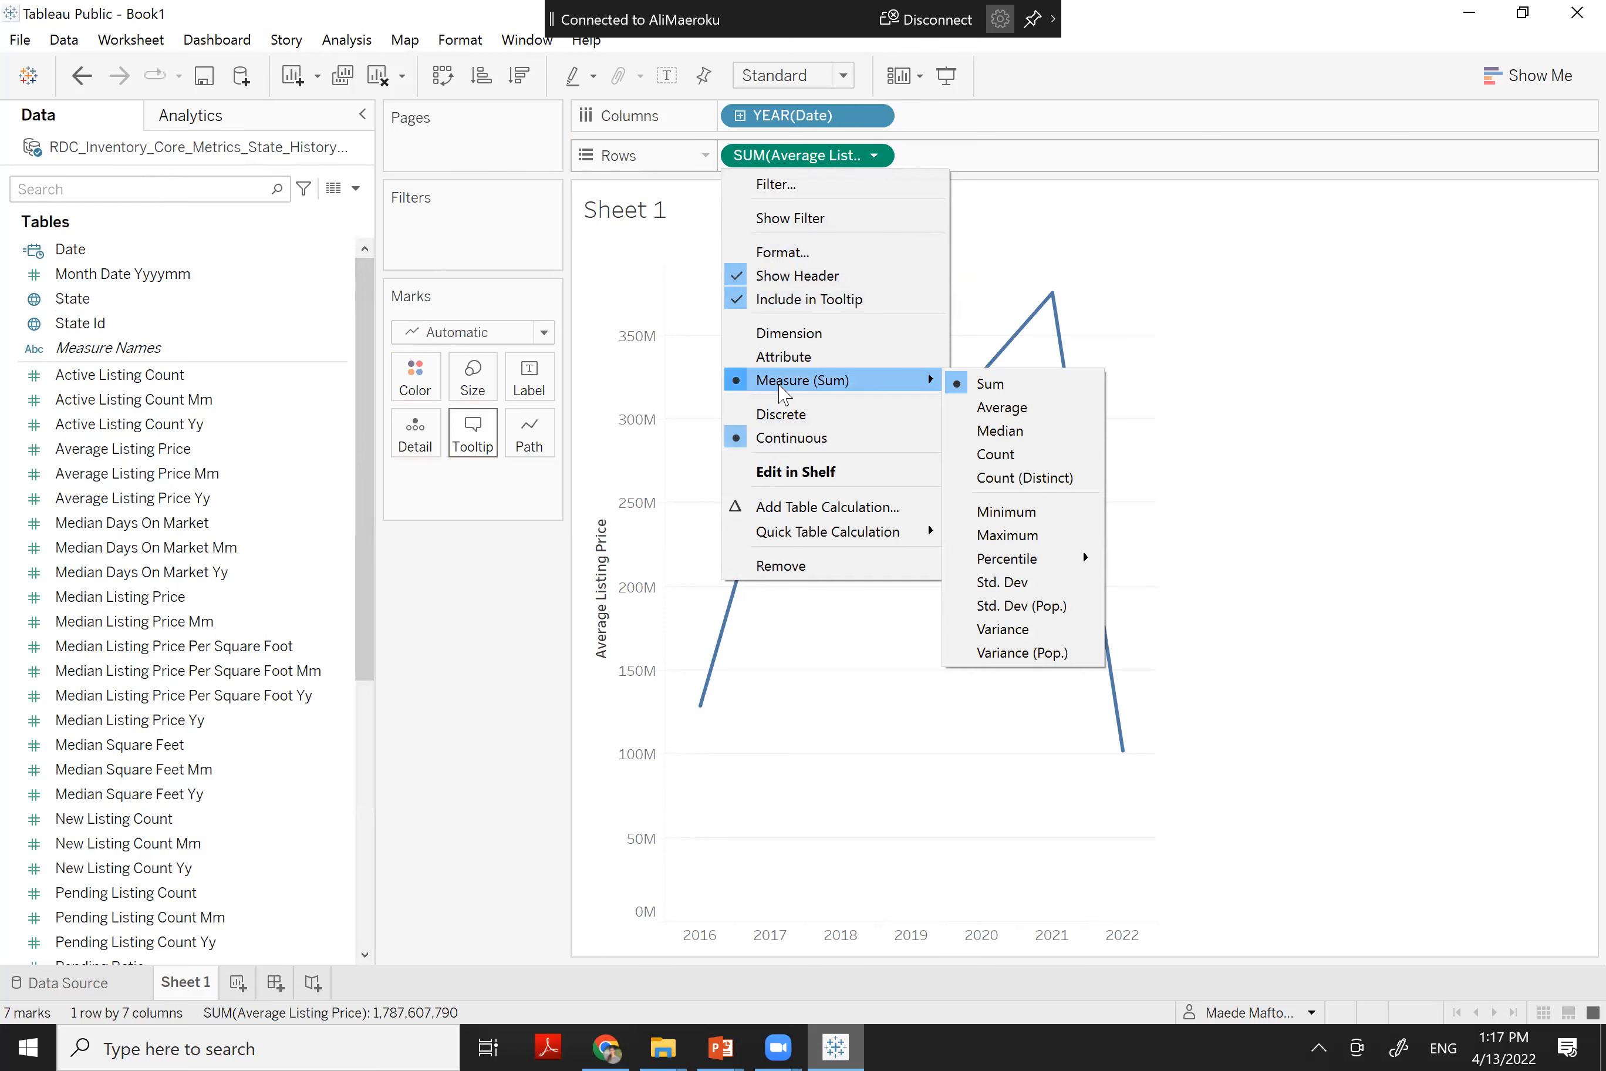
click(1018, 413)
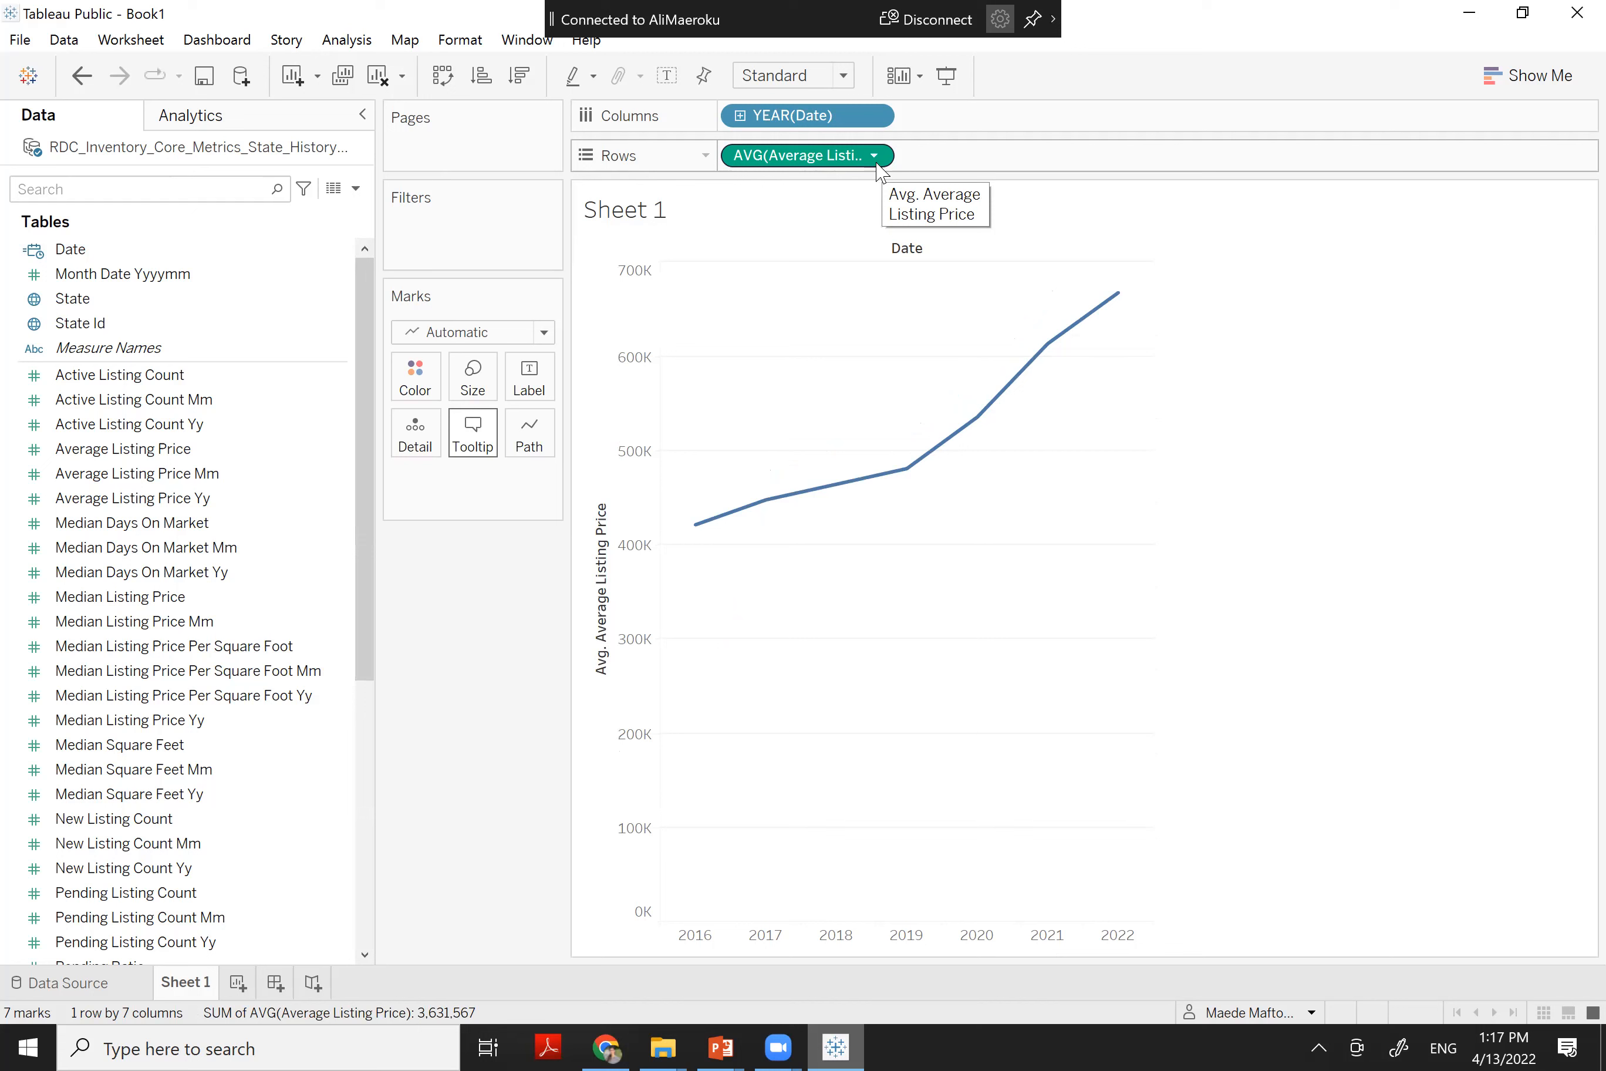
Switch the marks to bars and drill YEAR(Date) down to quarters
click(456, 334)
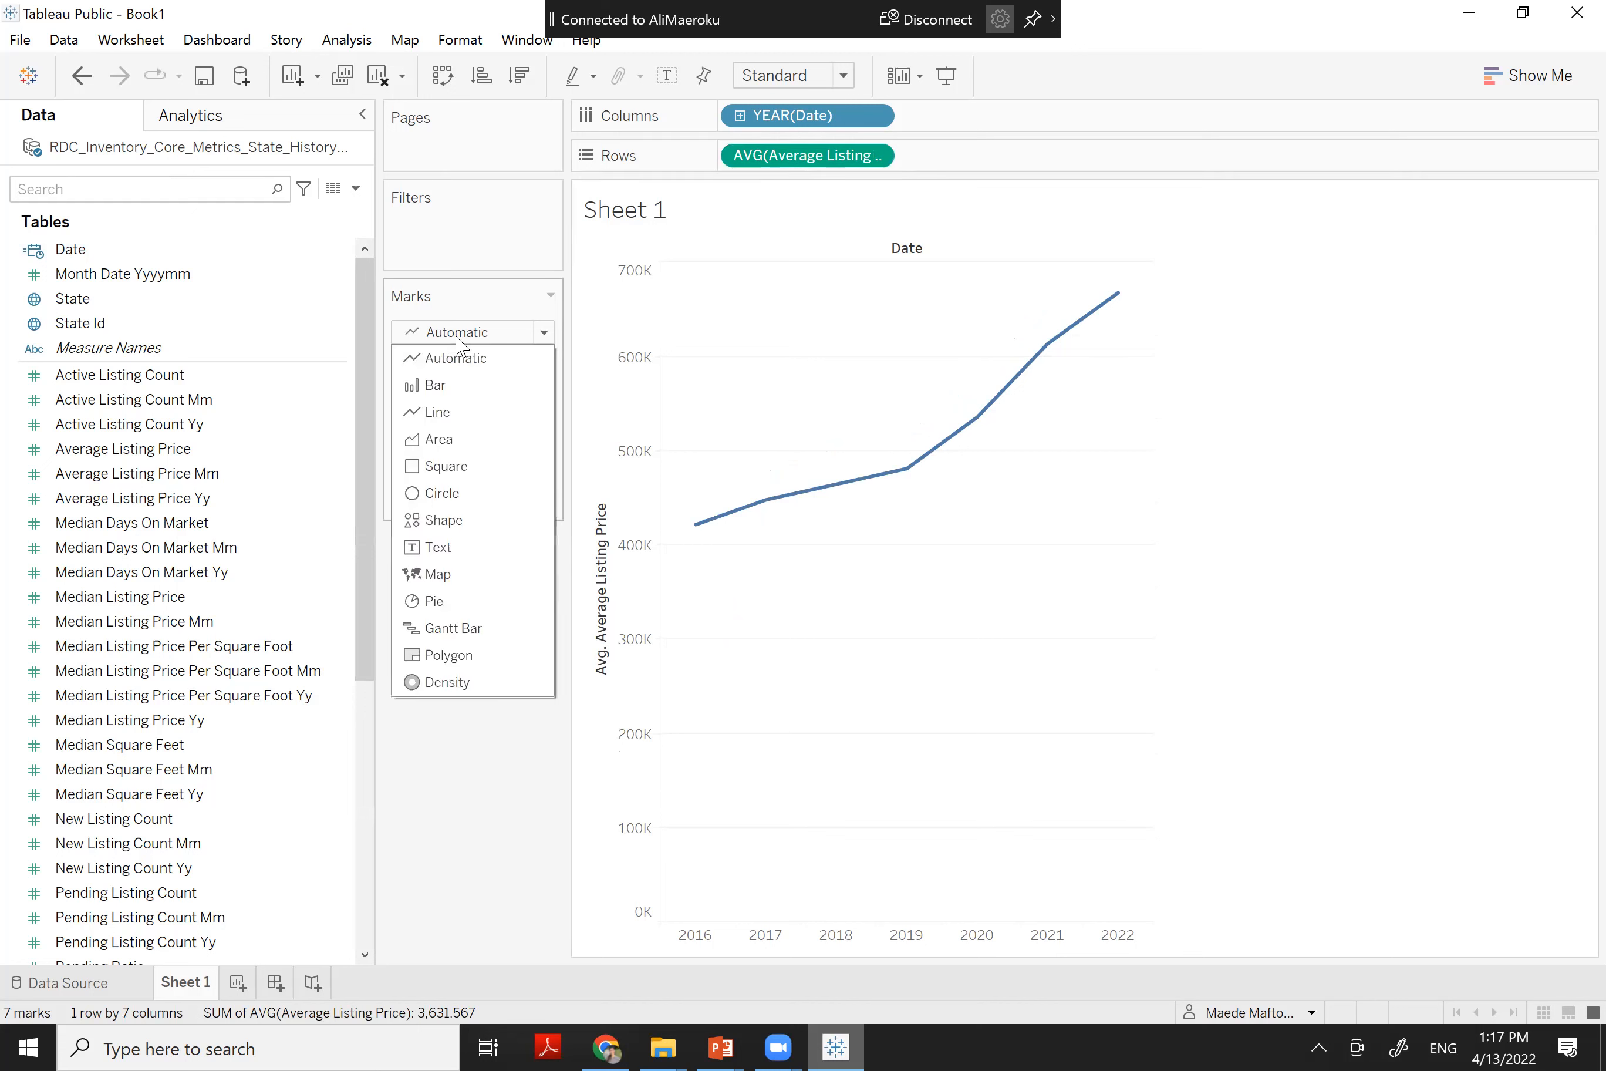
click(435, 385)
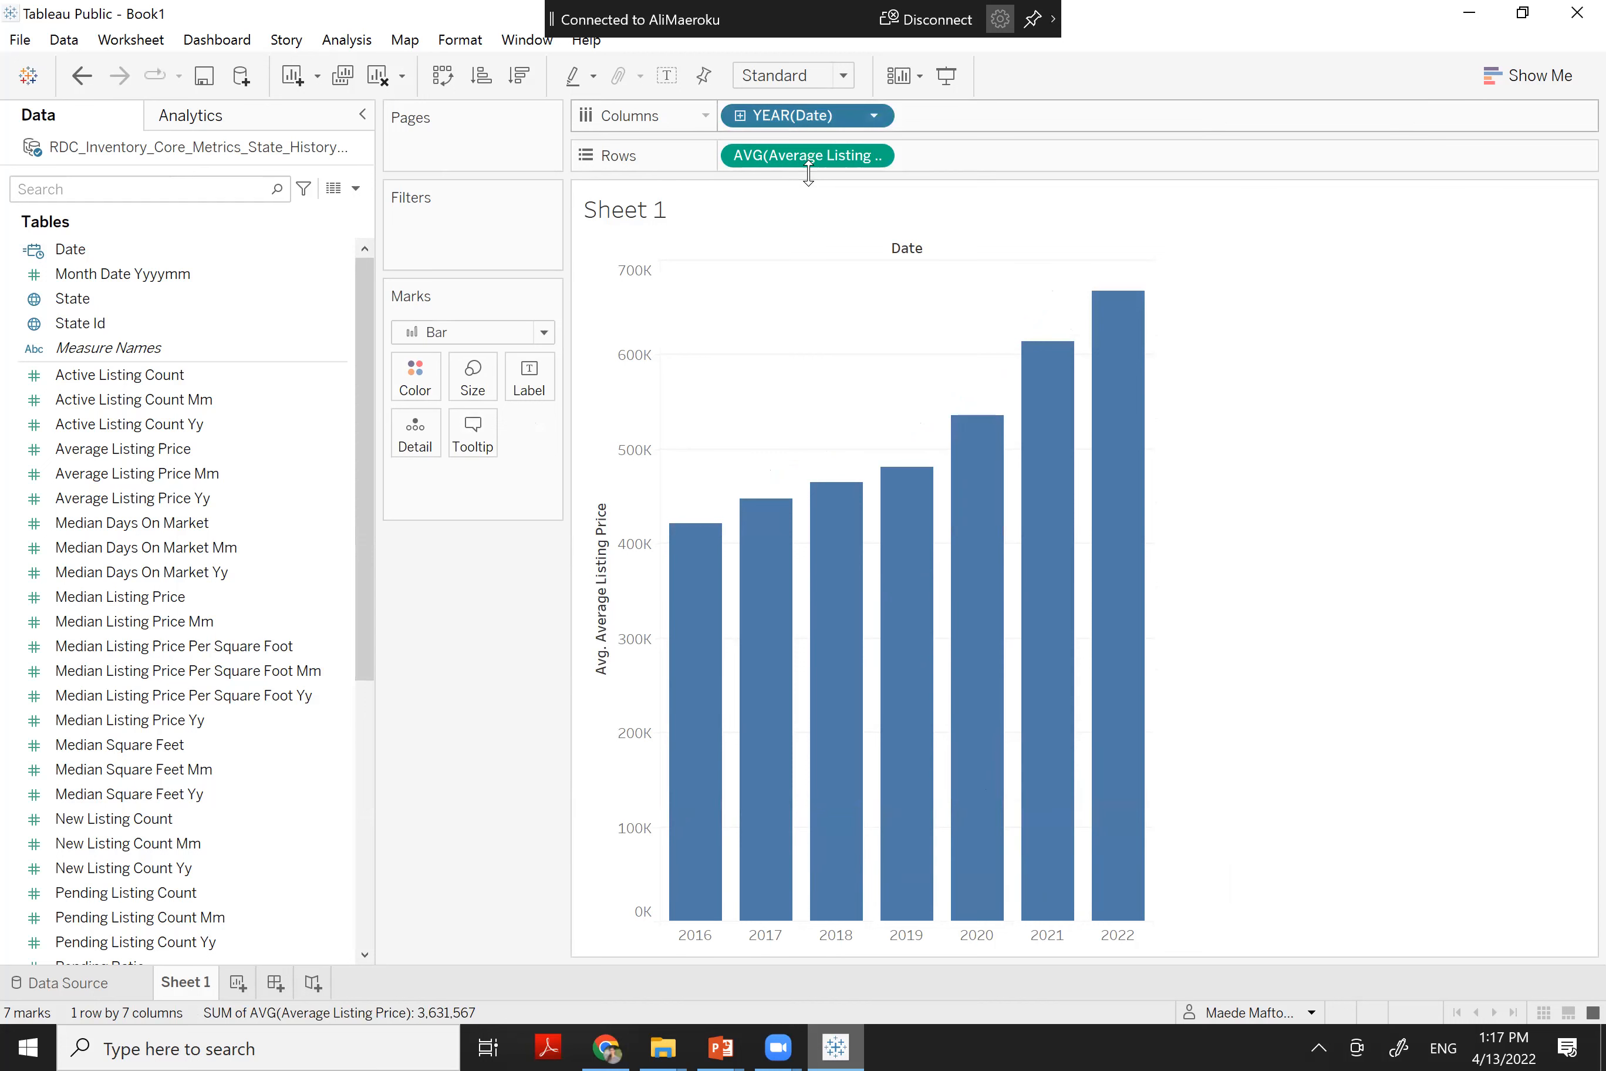
click(740, 116)
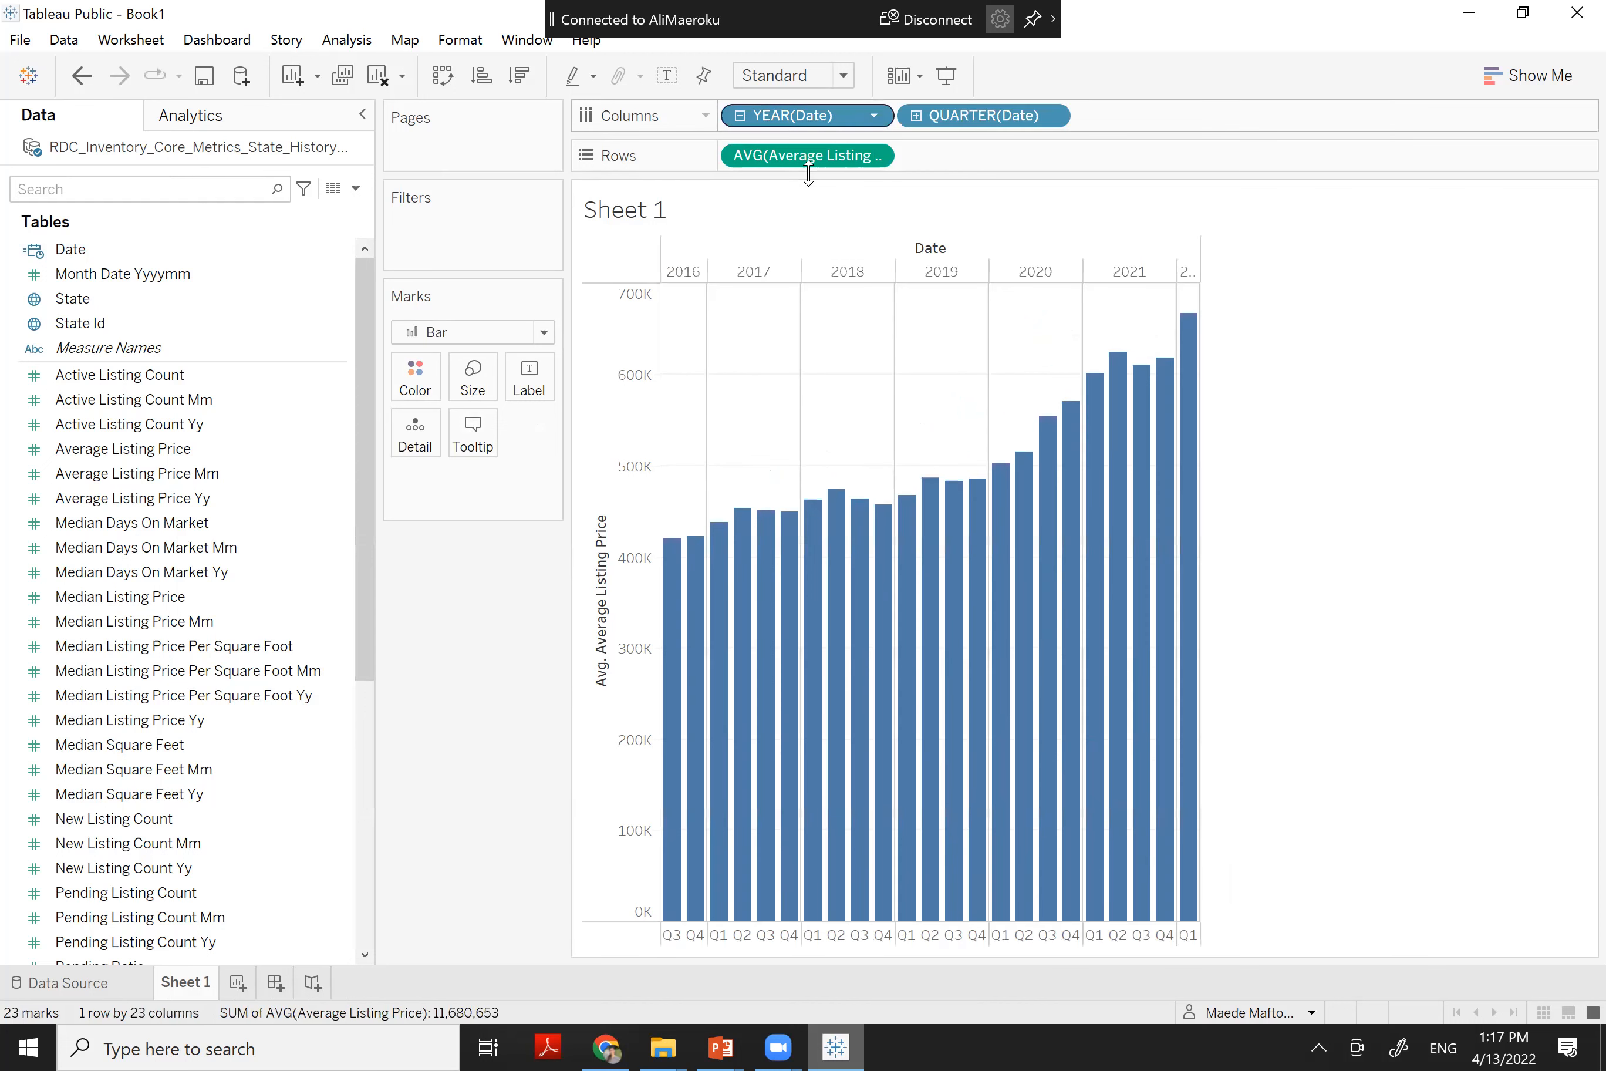
Drill down to MONTH(Date), drop the year, quarter and day pills, and colour bars by month
click(939, 122)
drag(1038, 132, 639, 375)
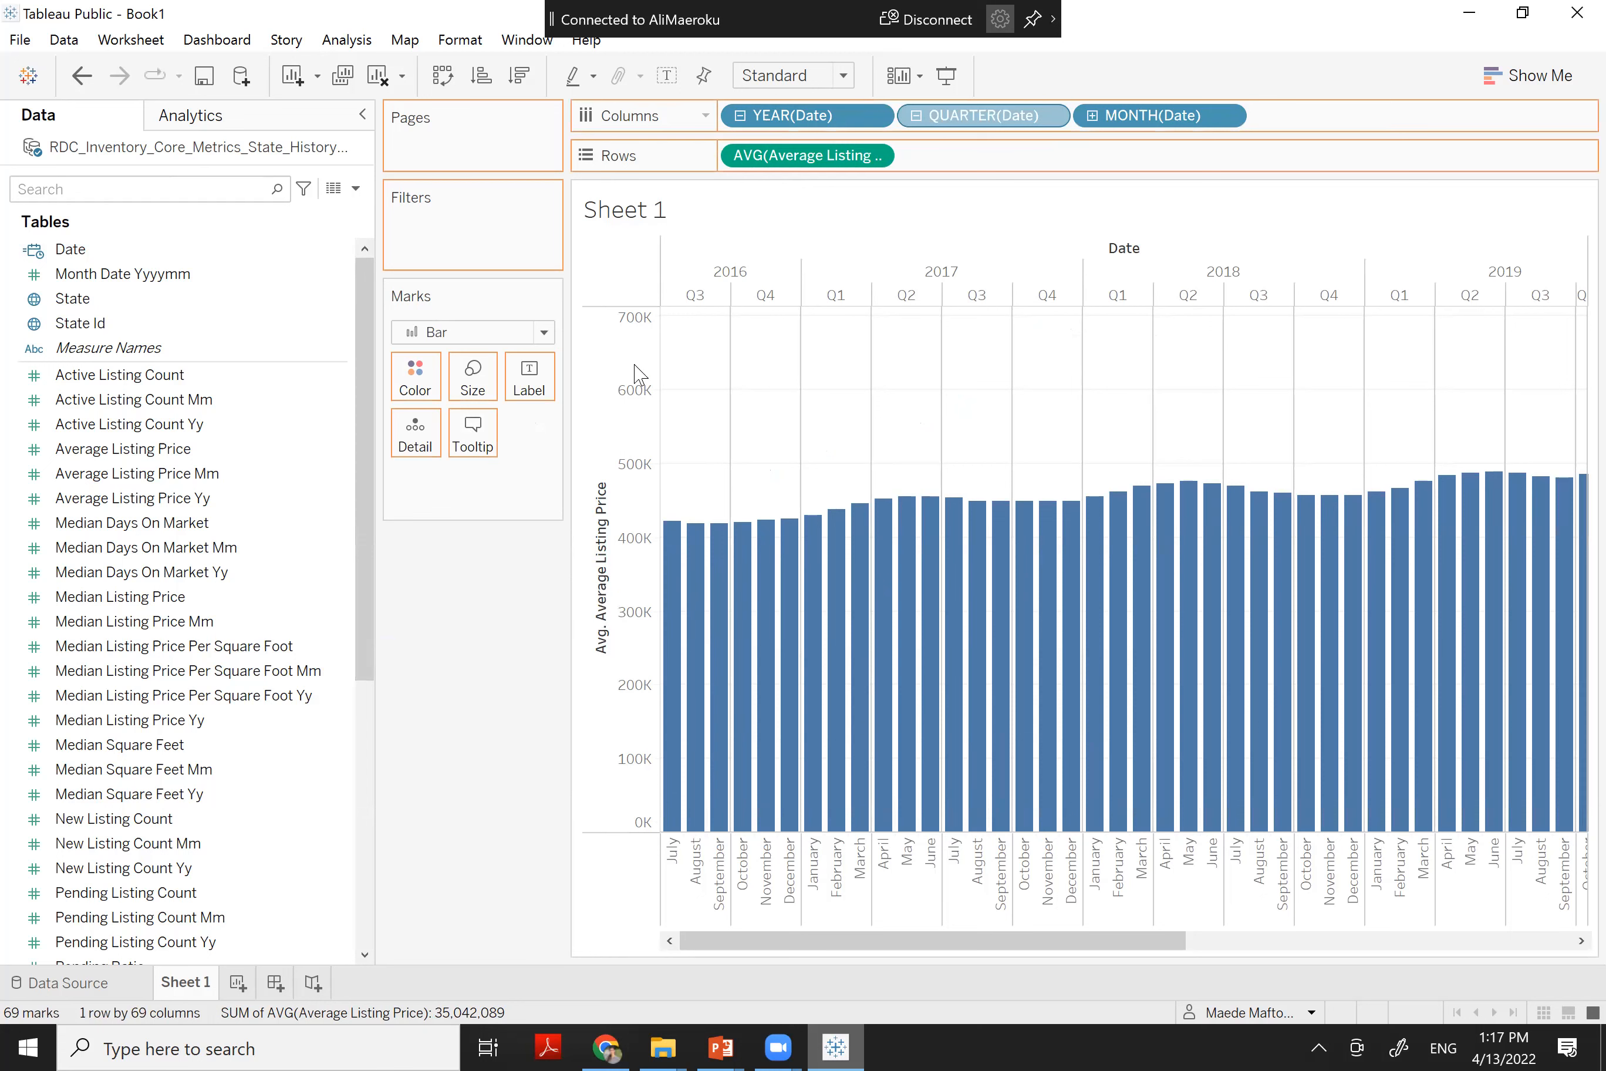
drag(780, 124, 510, 577)
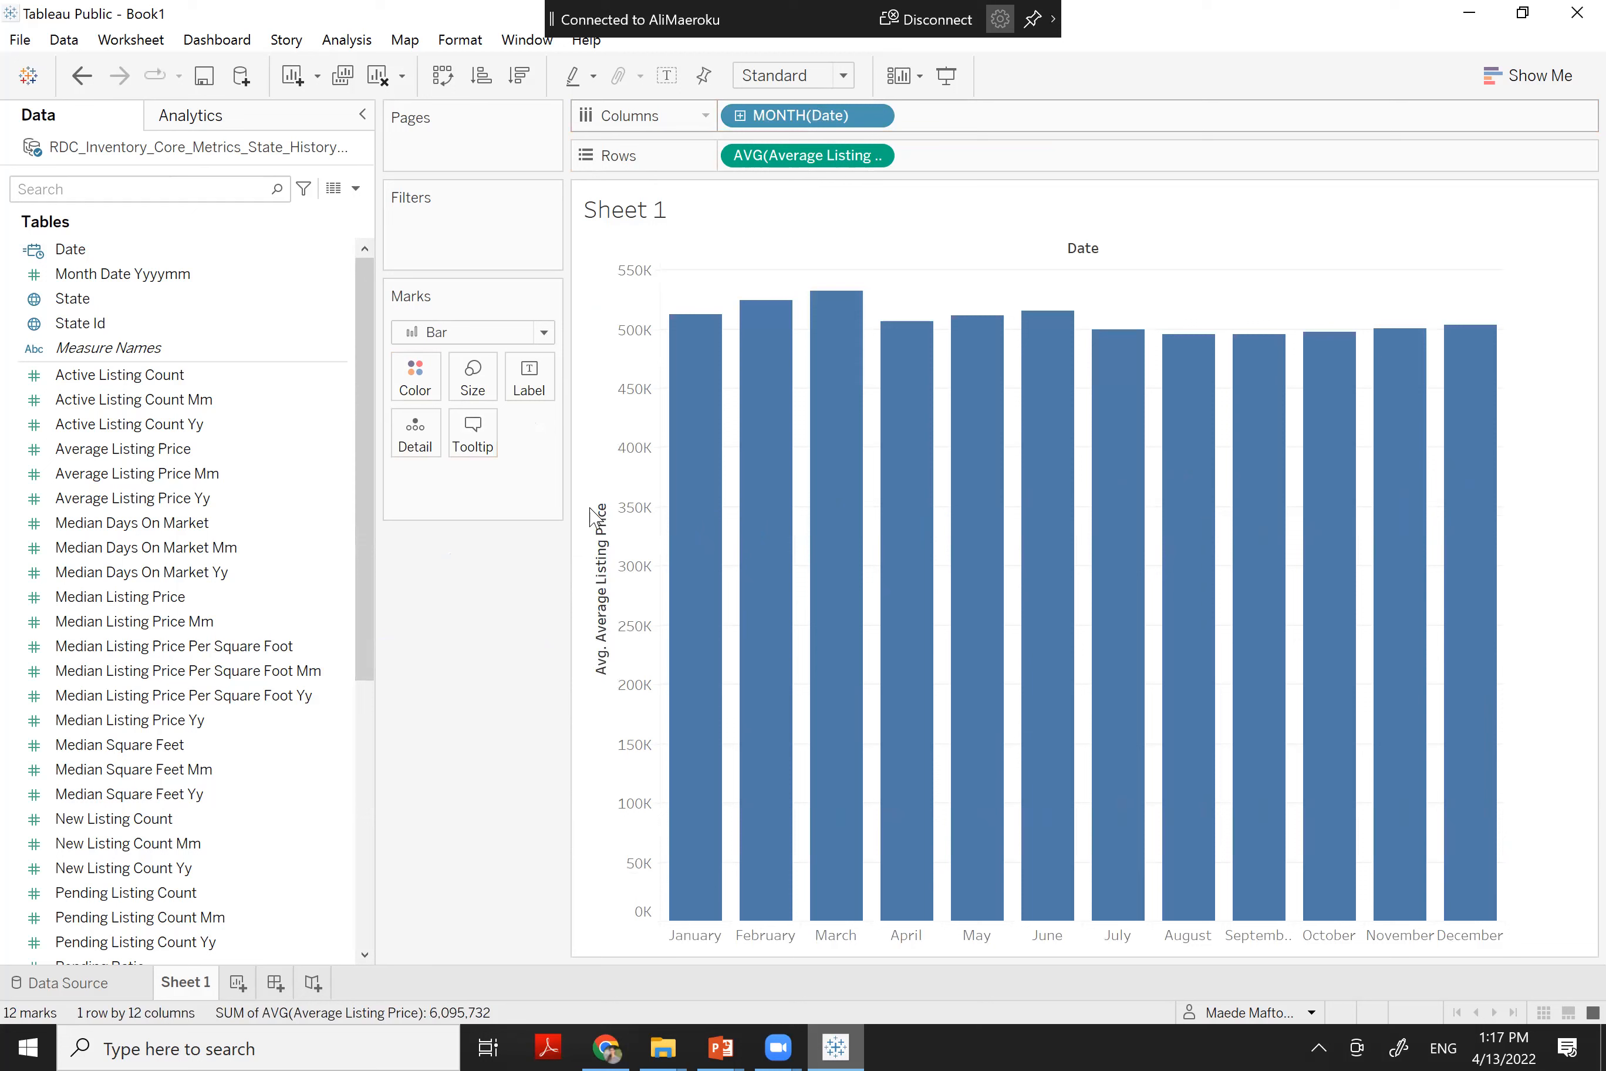
click(792, 124)
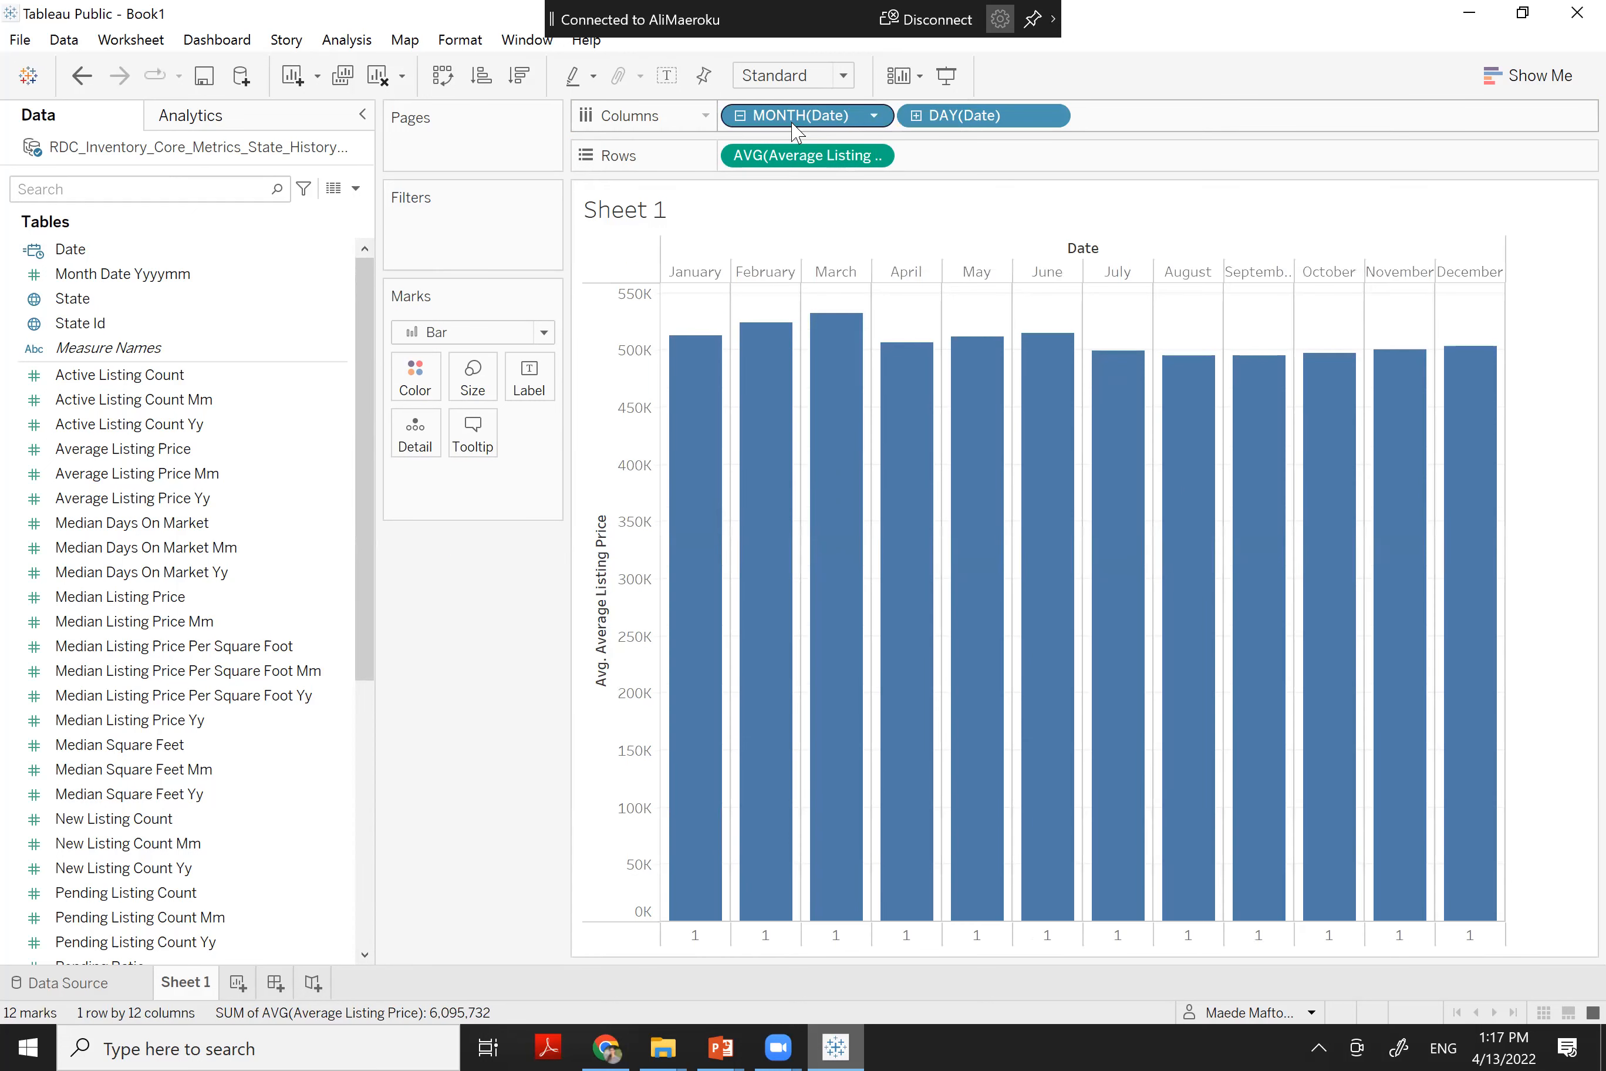
drag(960, 115, 484, 592)
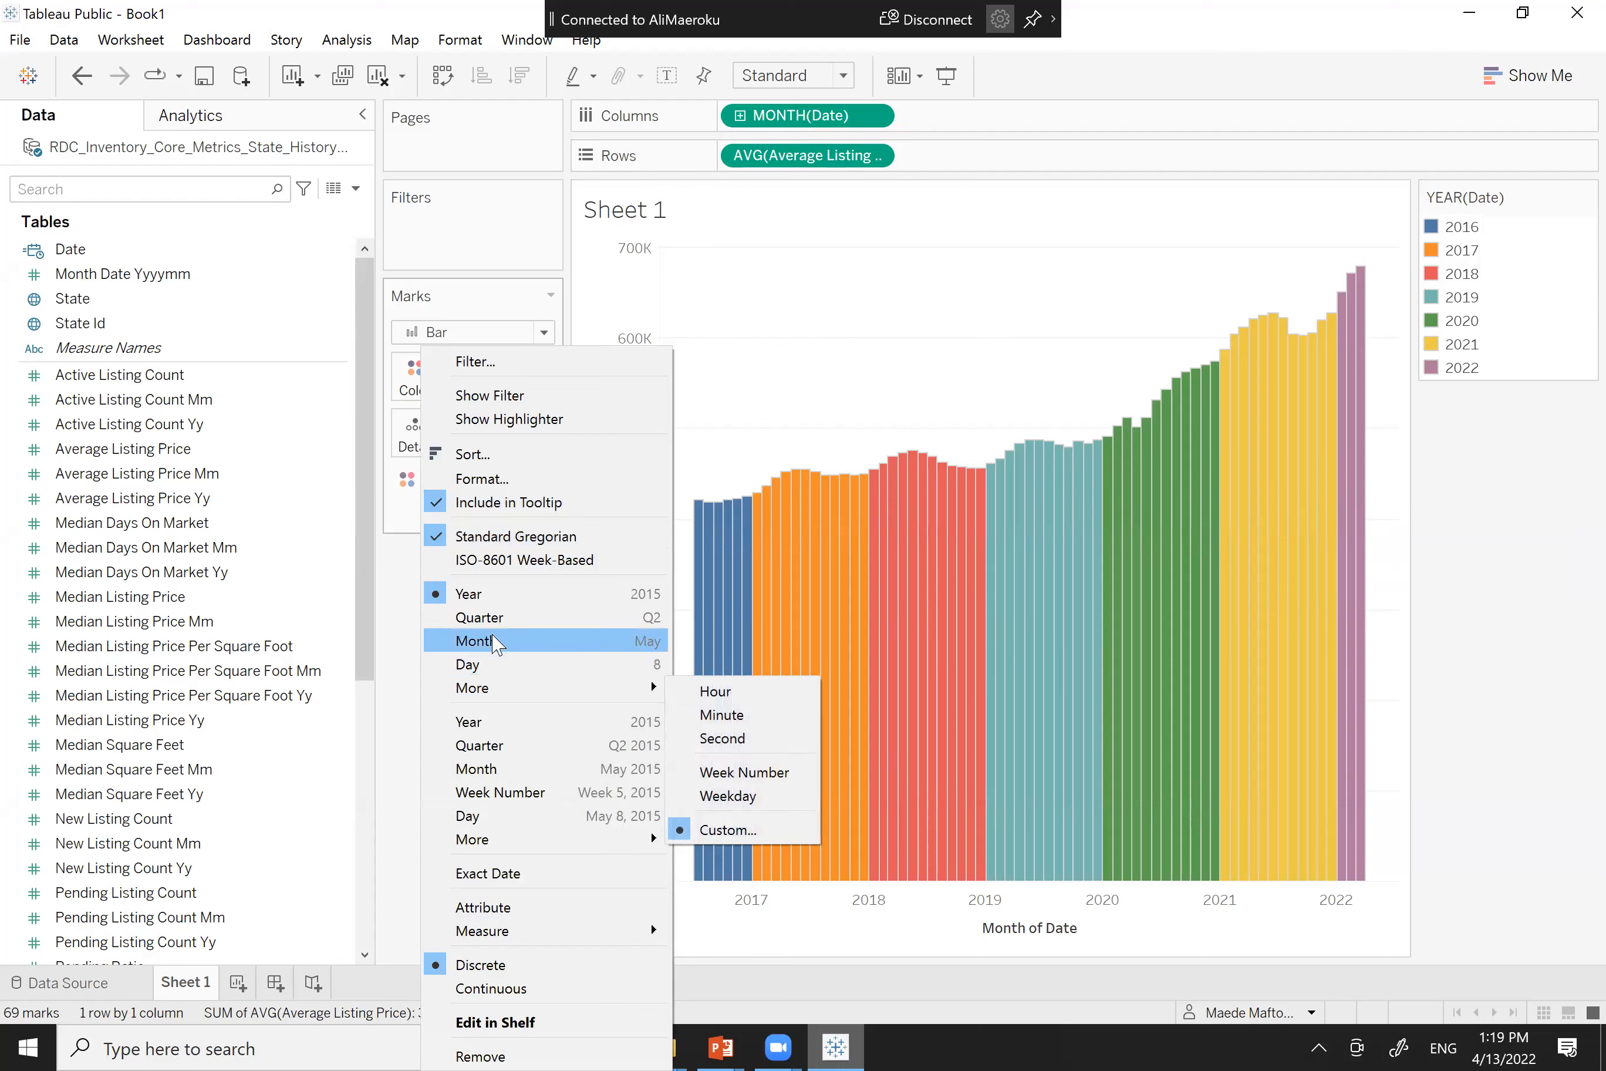
key(Escape)
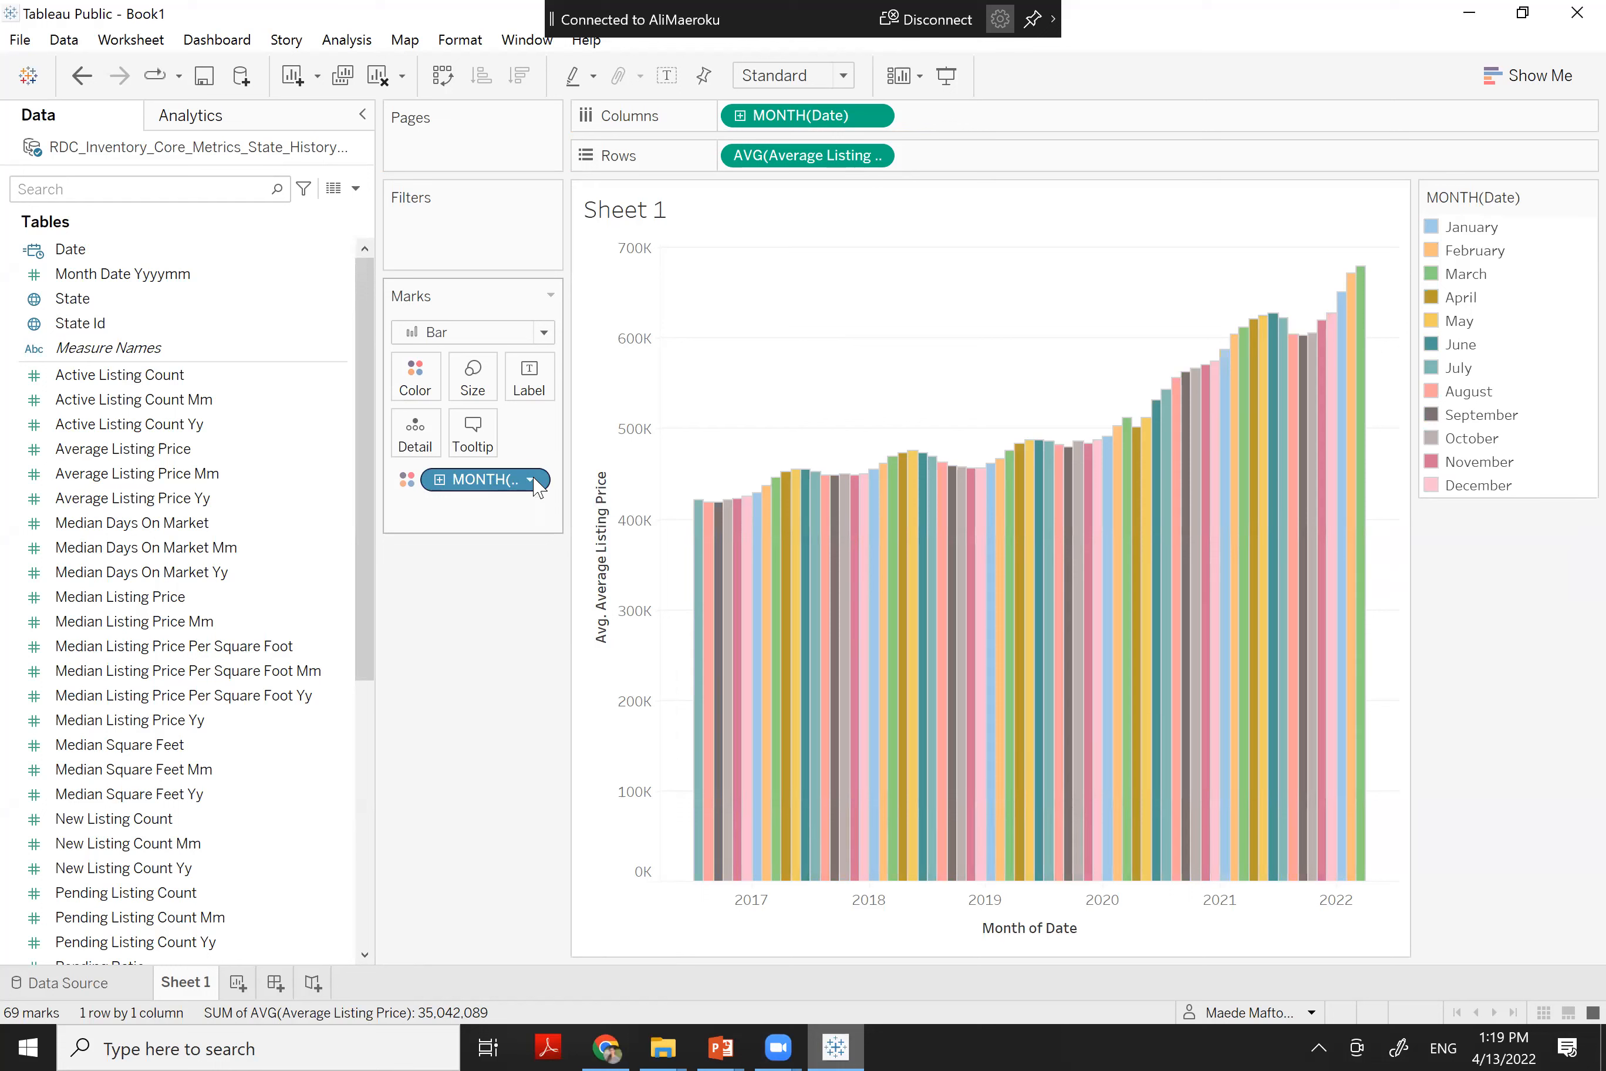
Set the MONTH colour pill on the Marks card to Continuous for a sequential blue gradient
click(531, 480)
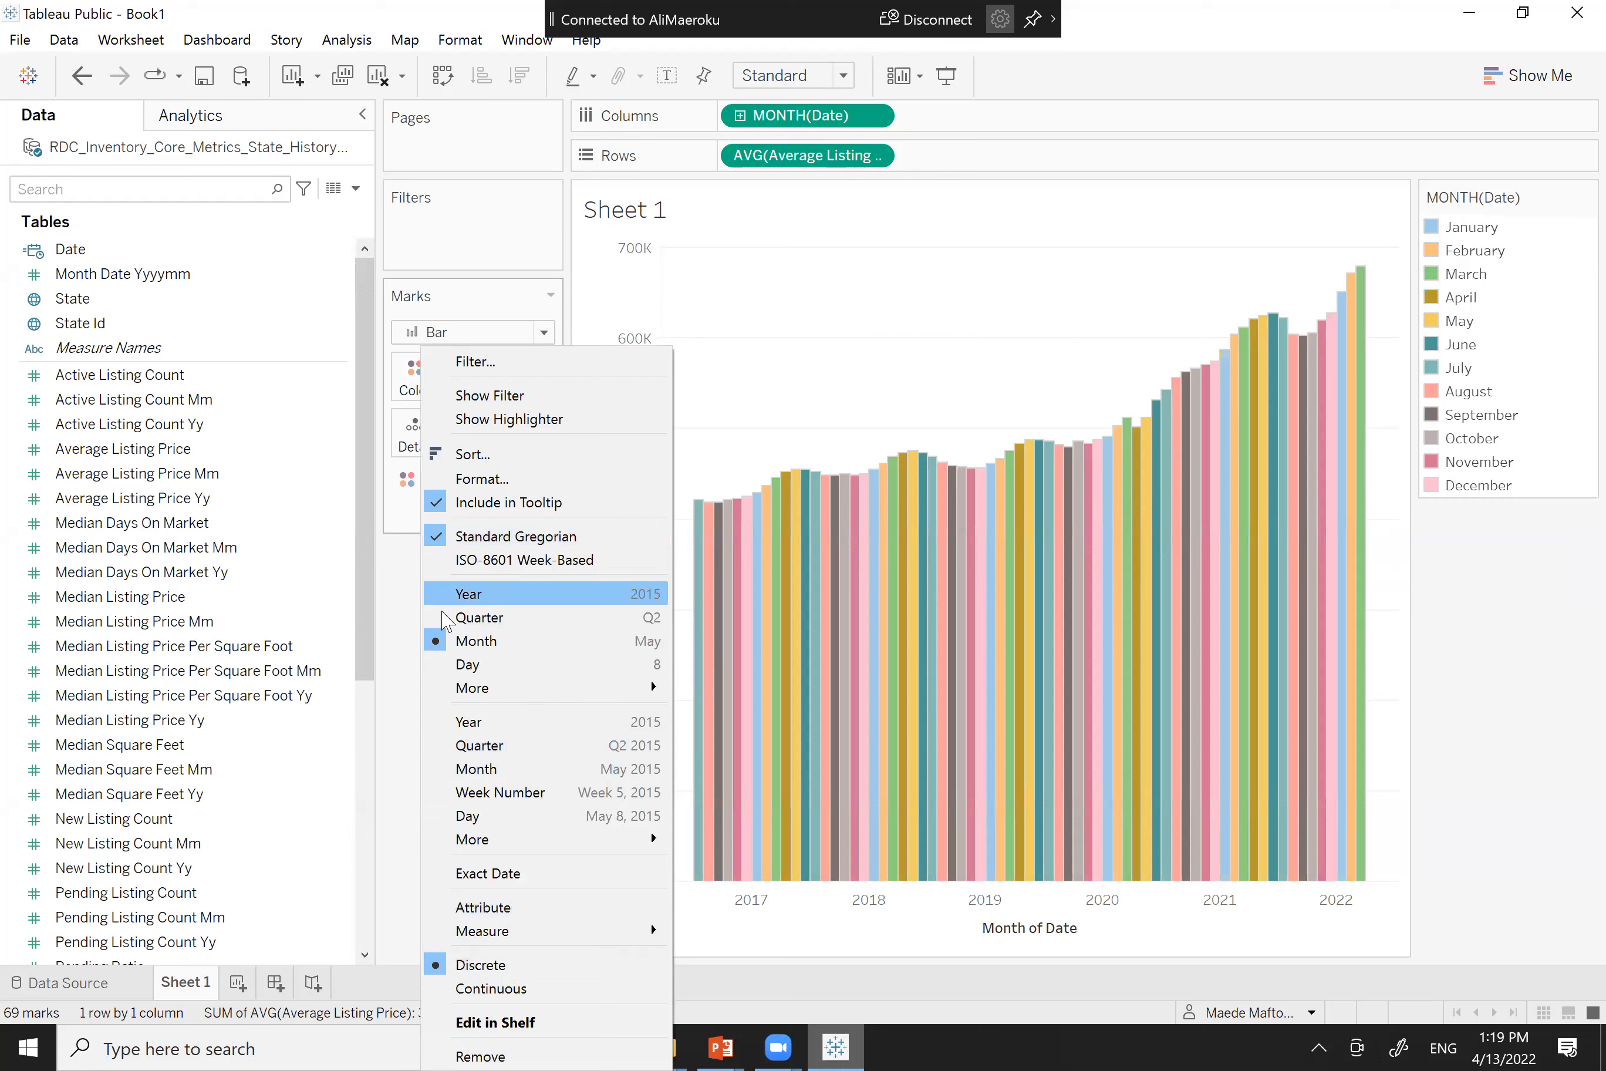
click(403, 655)
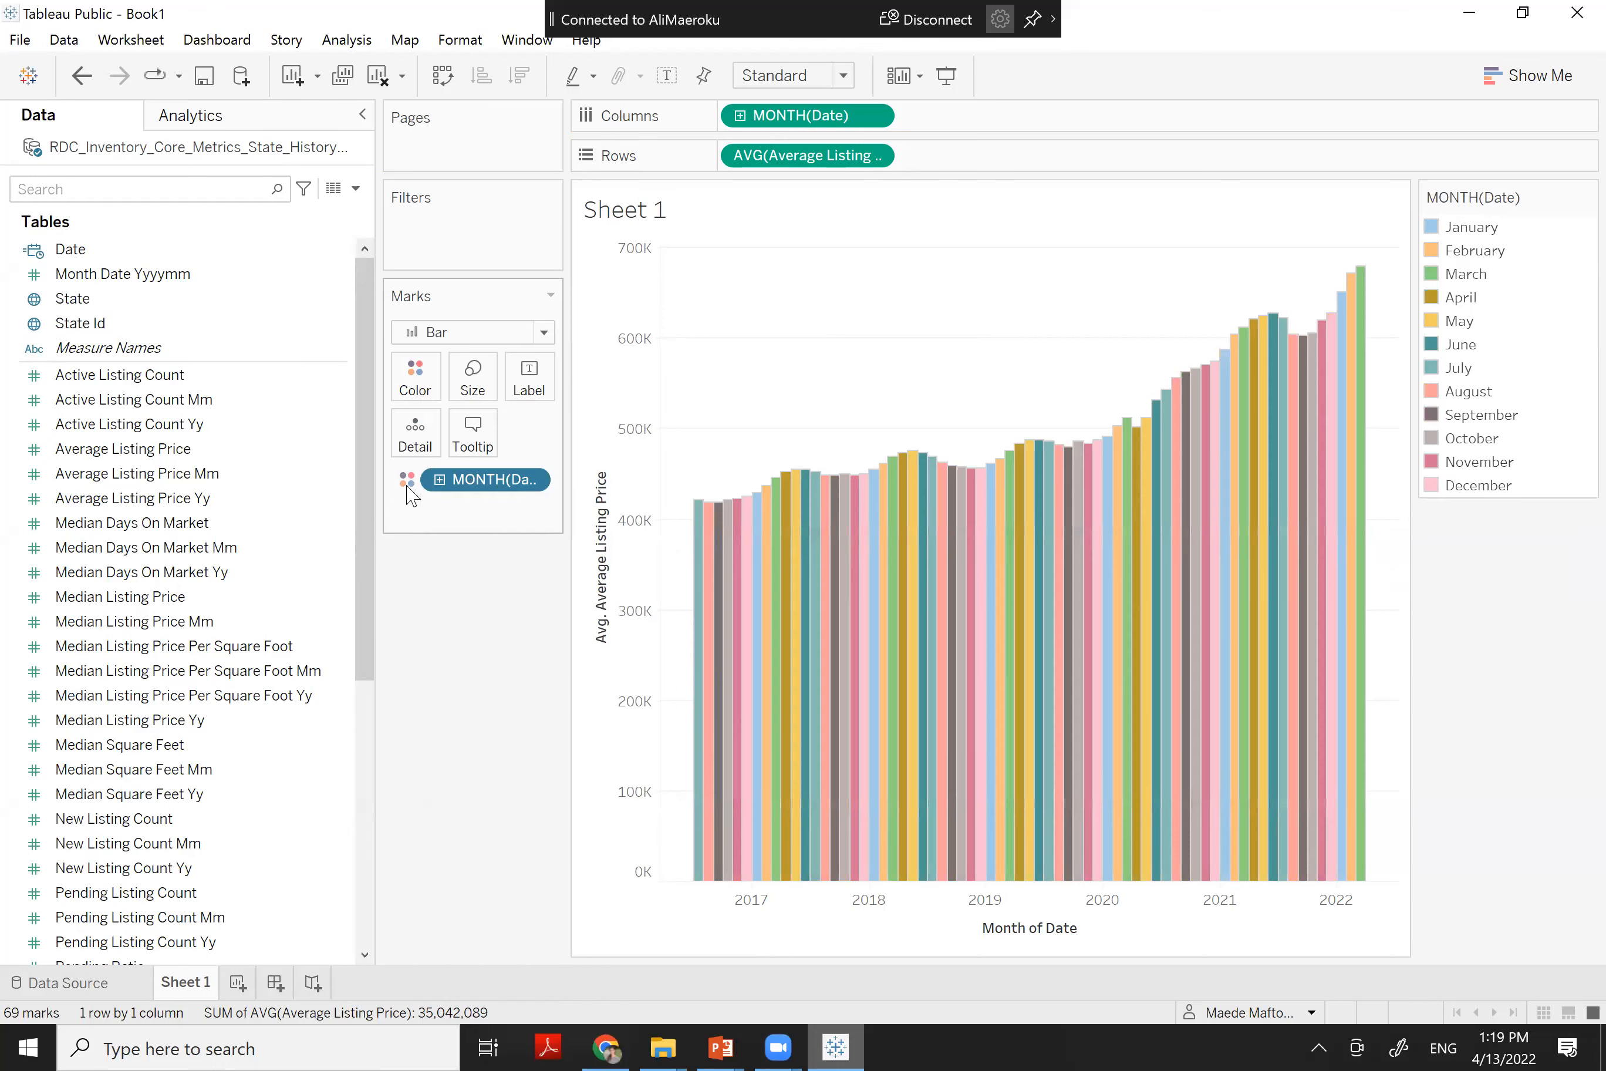
click(416, 387)
click(471, 456)
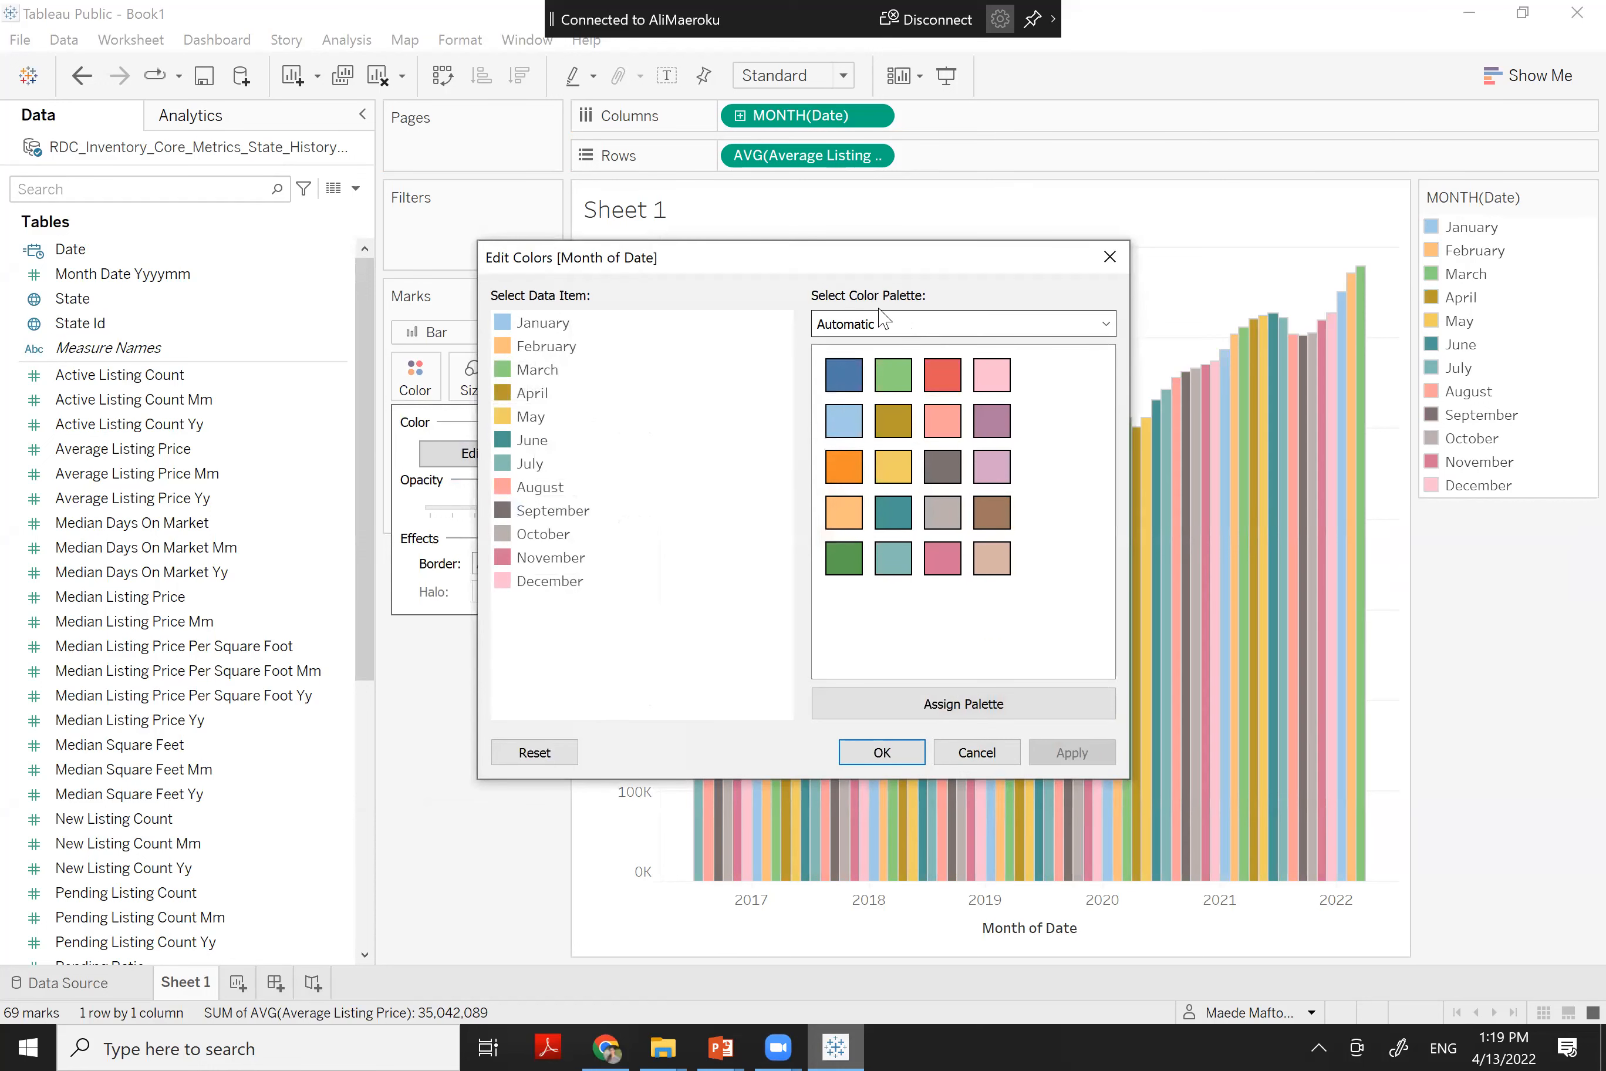
click(1110, 256)
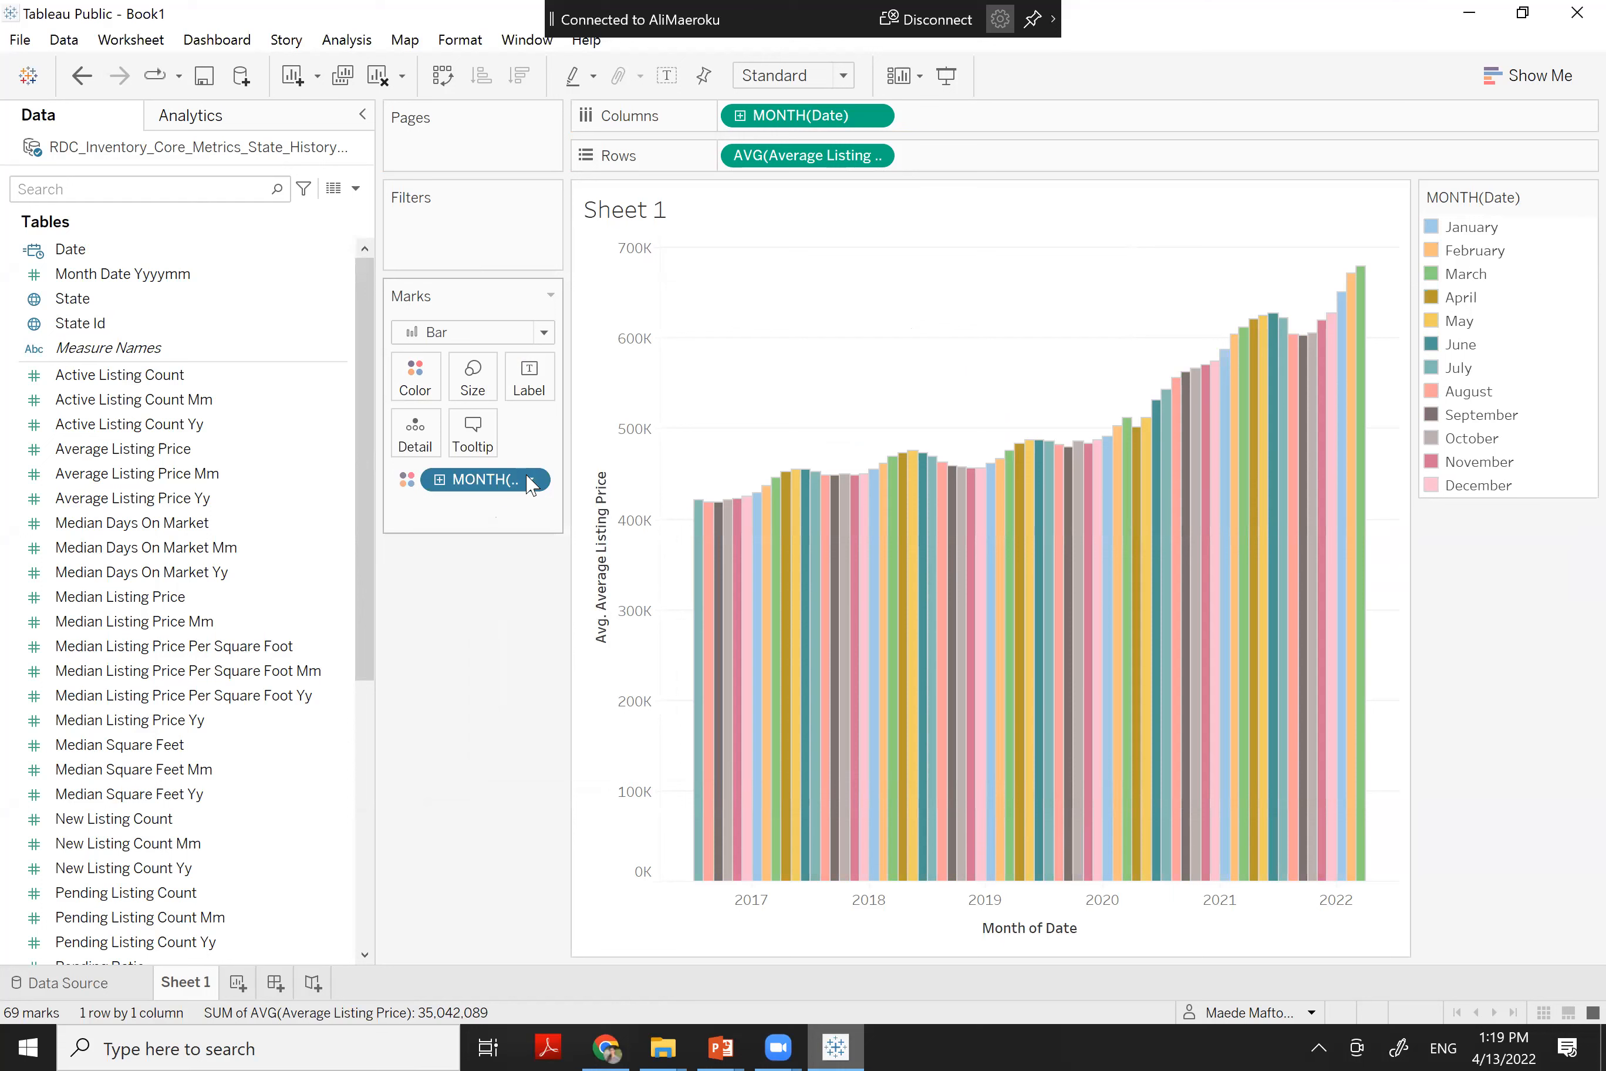
click(531, 484)
key(Escape)
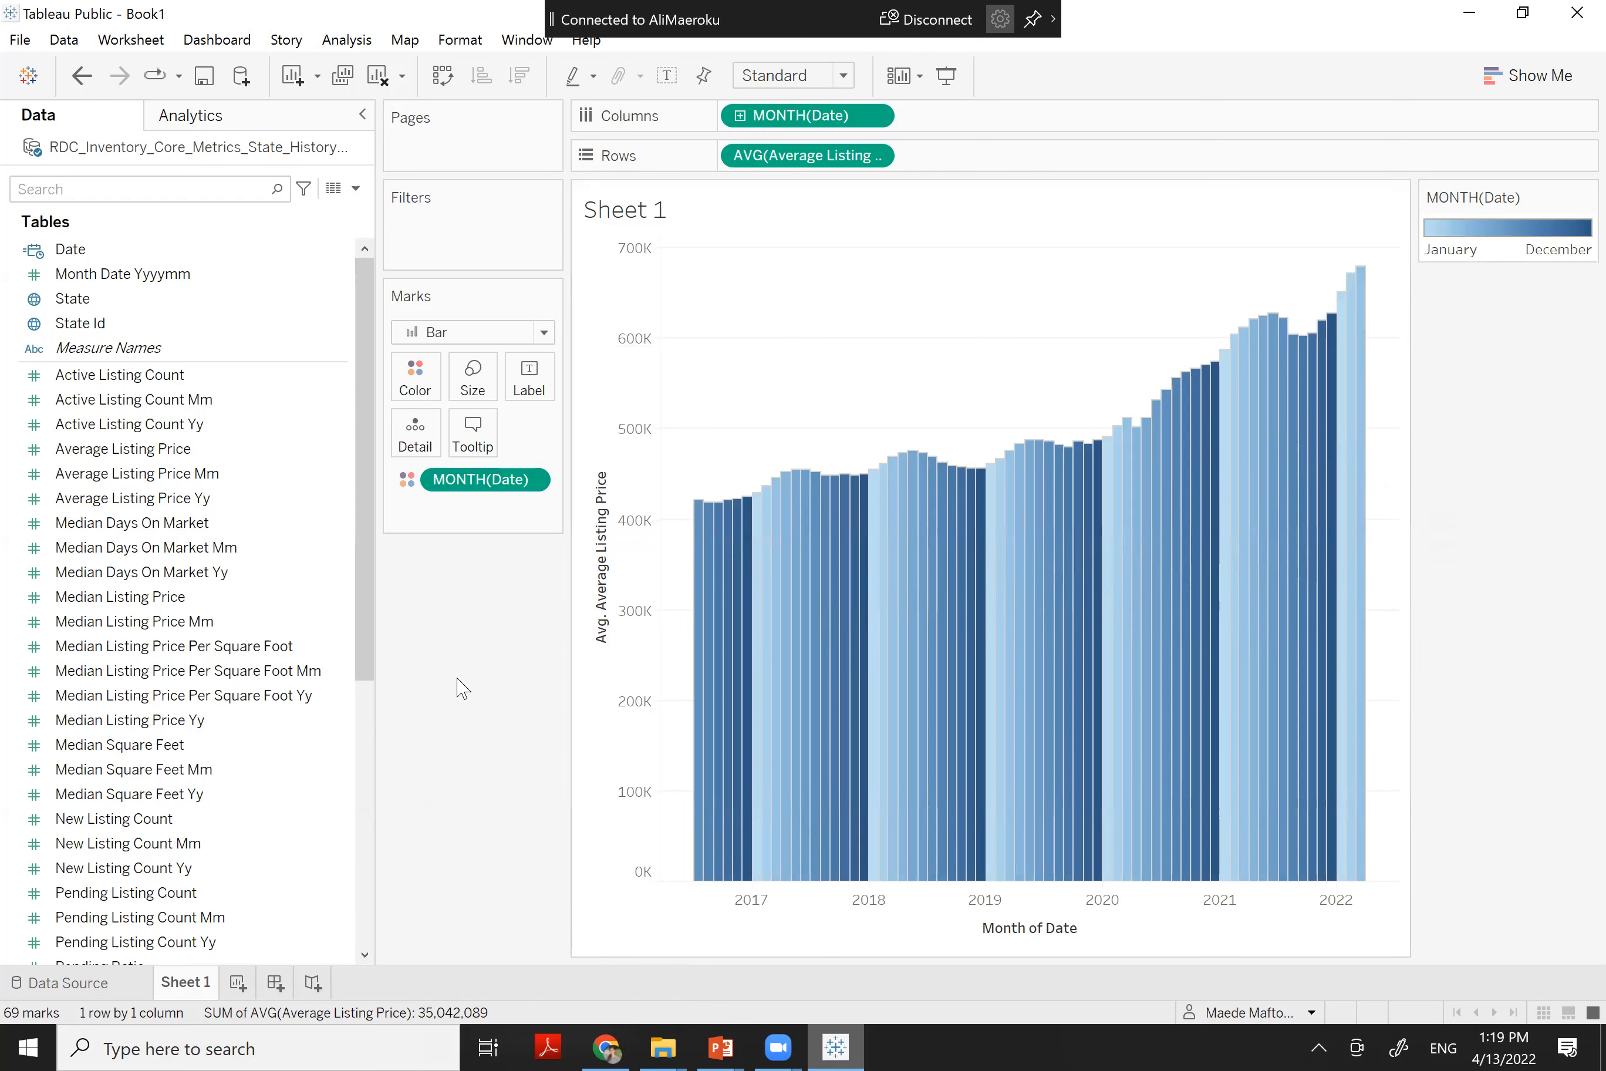
Rename the sheet to Us_Mean_Monthly_Price
double_click(179, 978)
text(Us_Mean_Monthy)
key(BackSpace)
text(l)
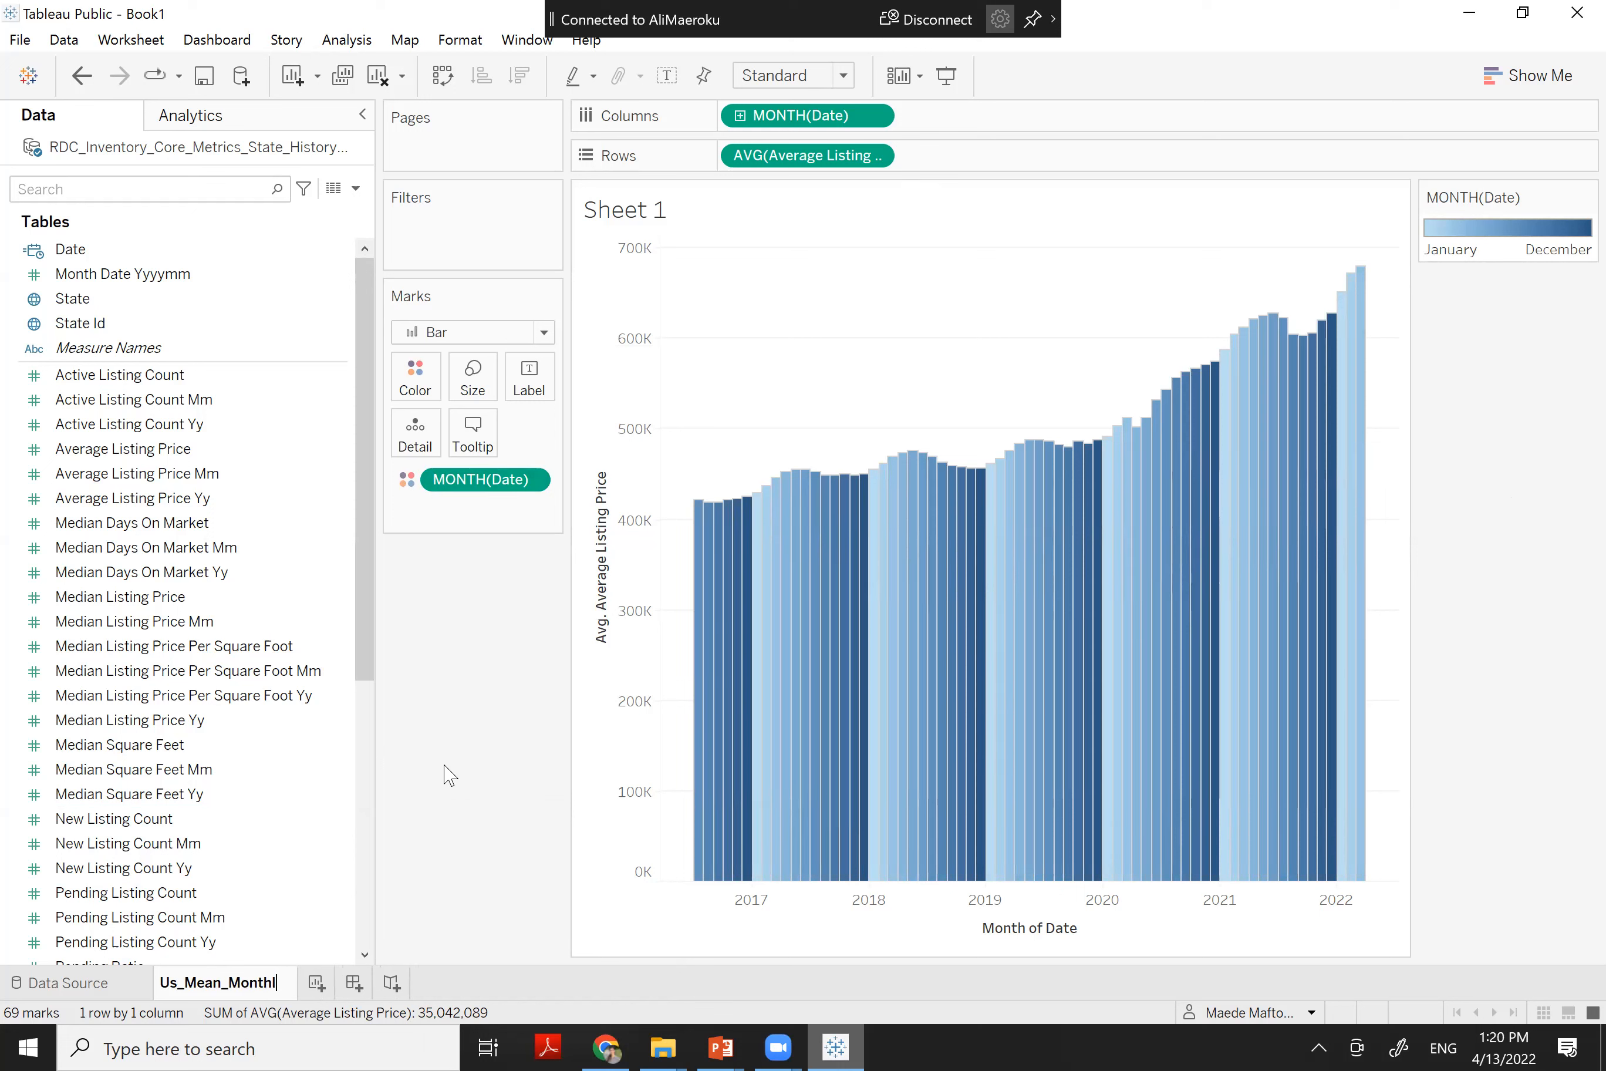
text(y)
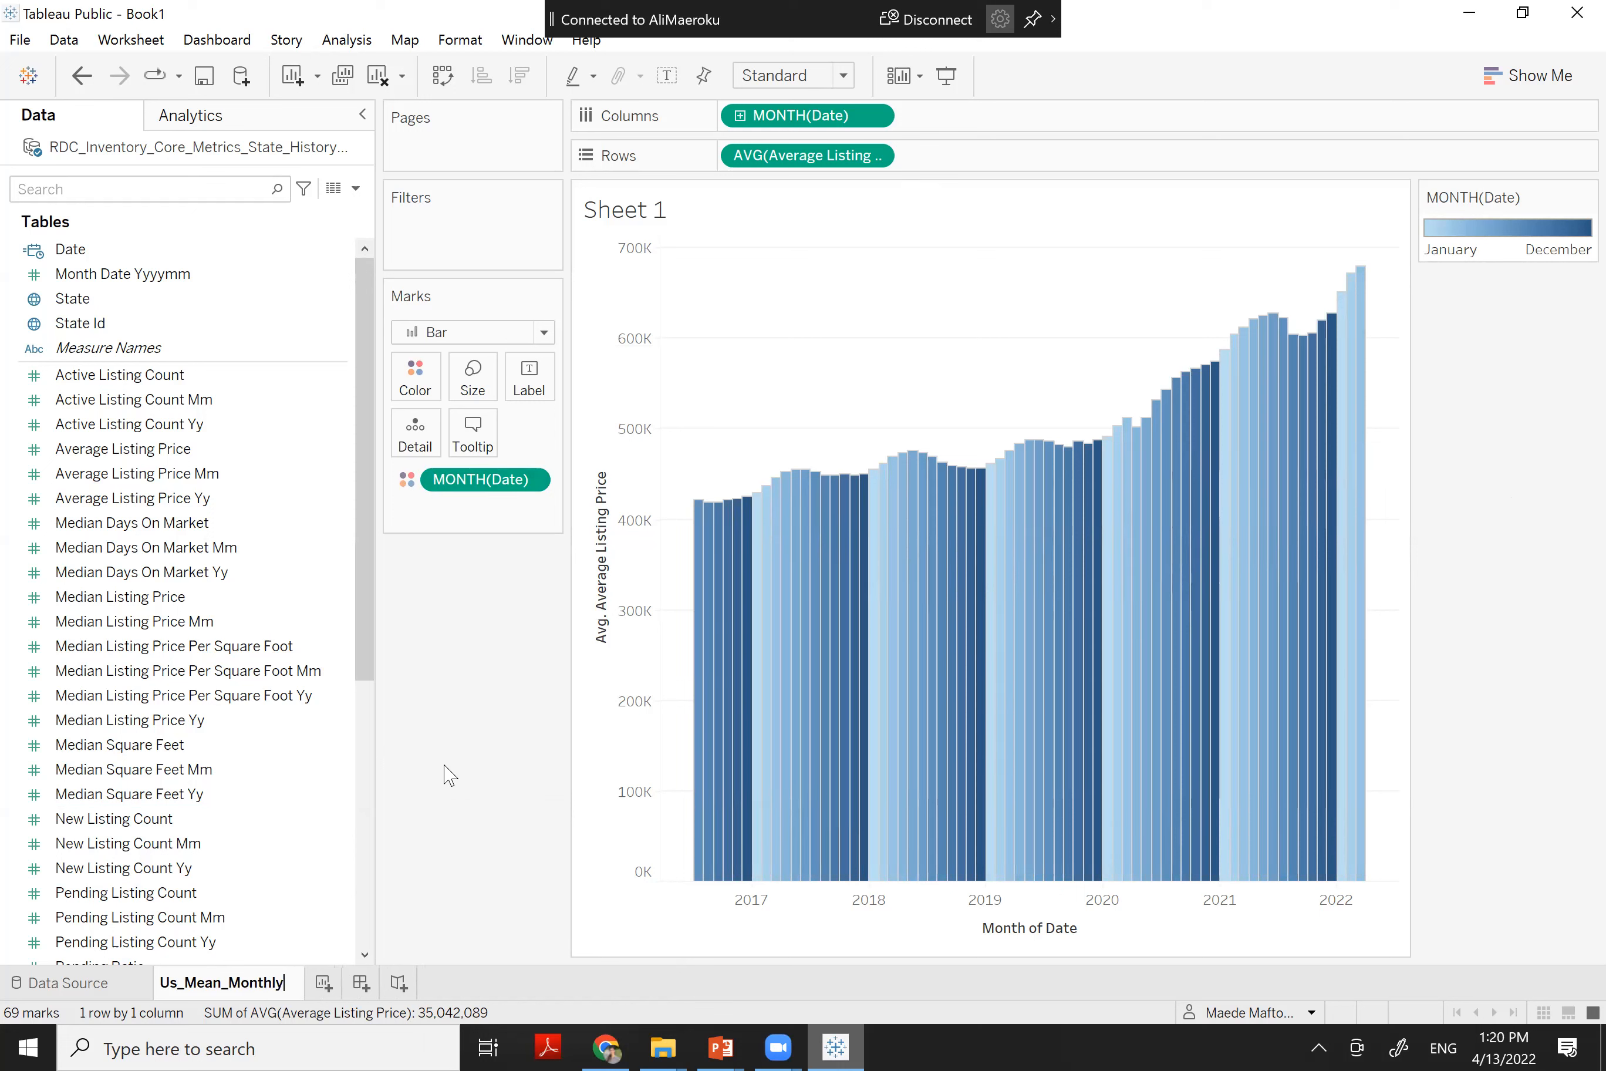
text(_Price)
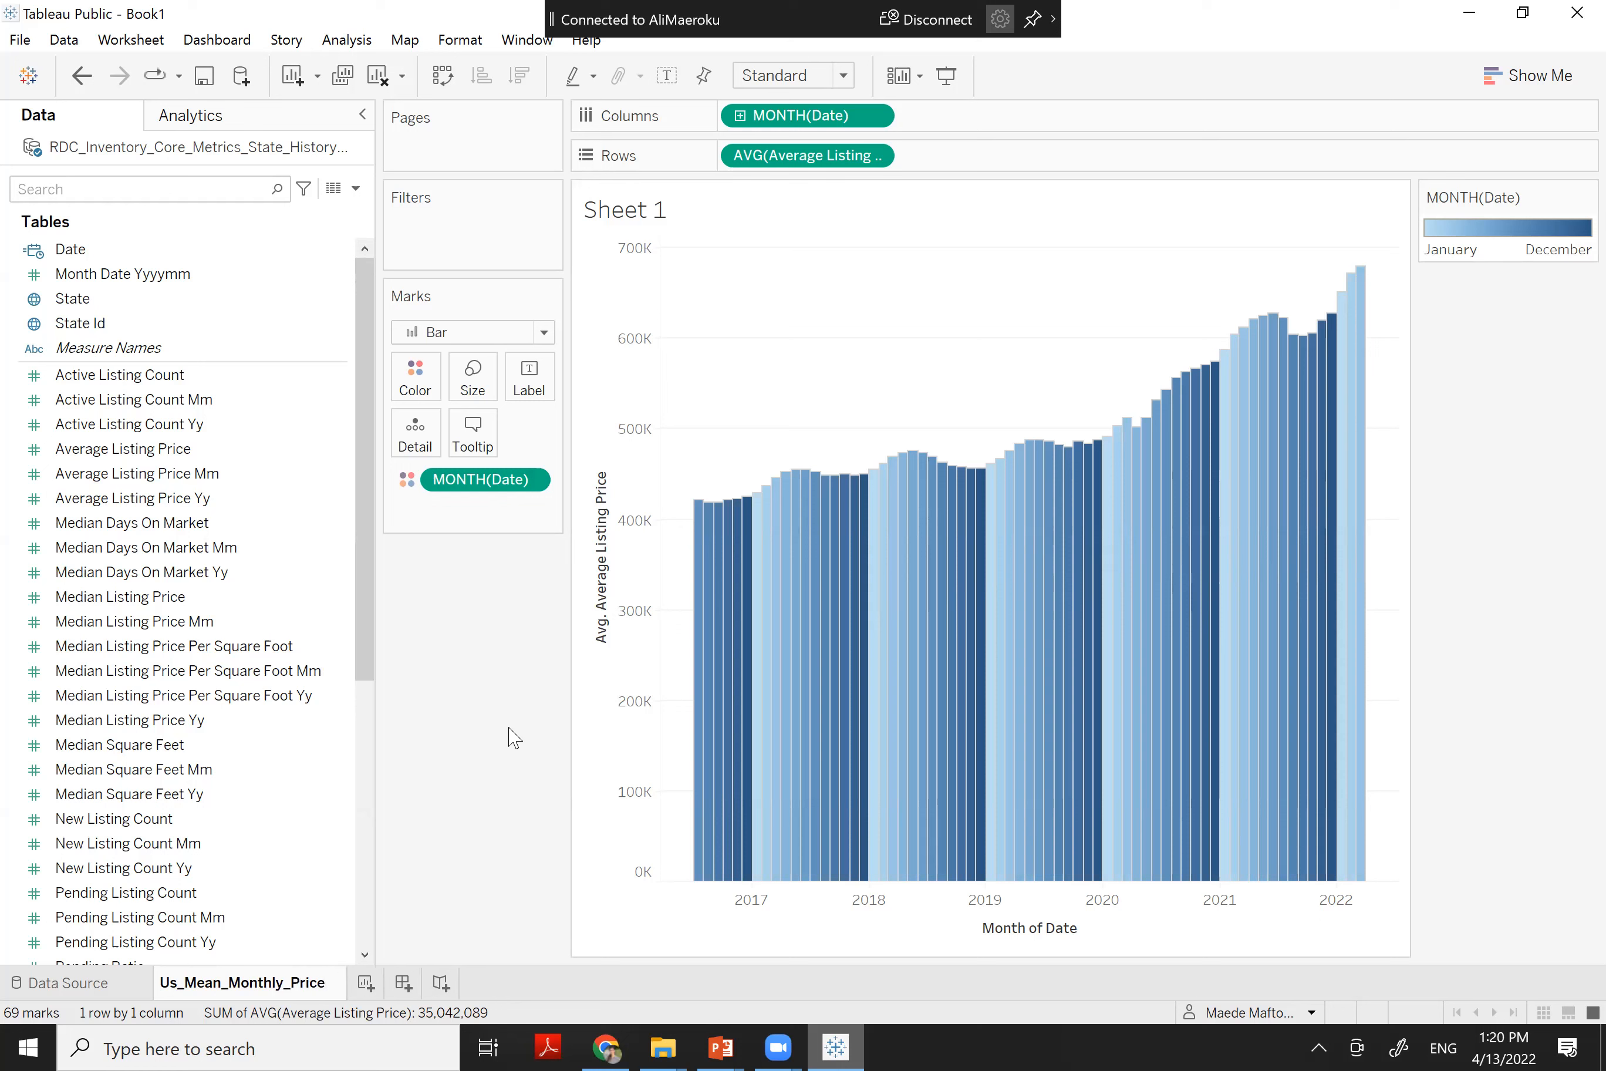
key(Return)
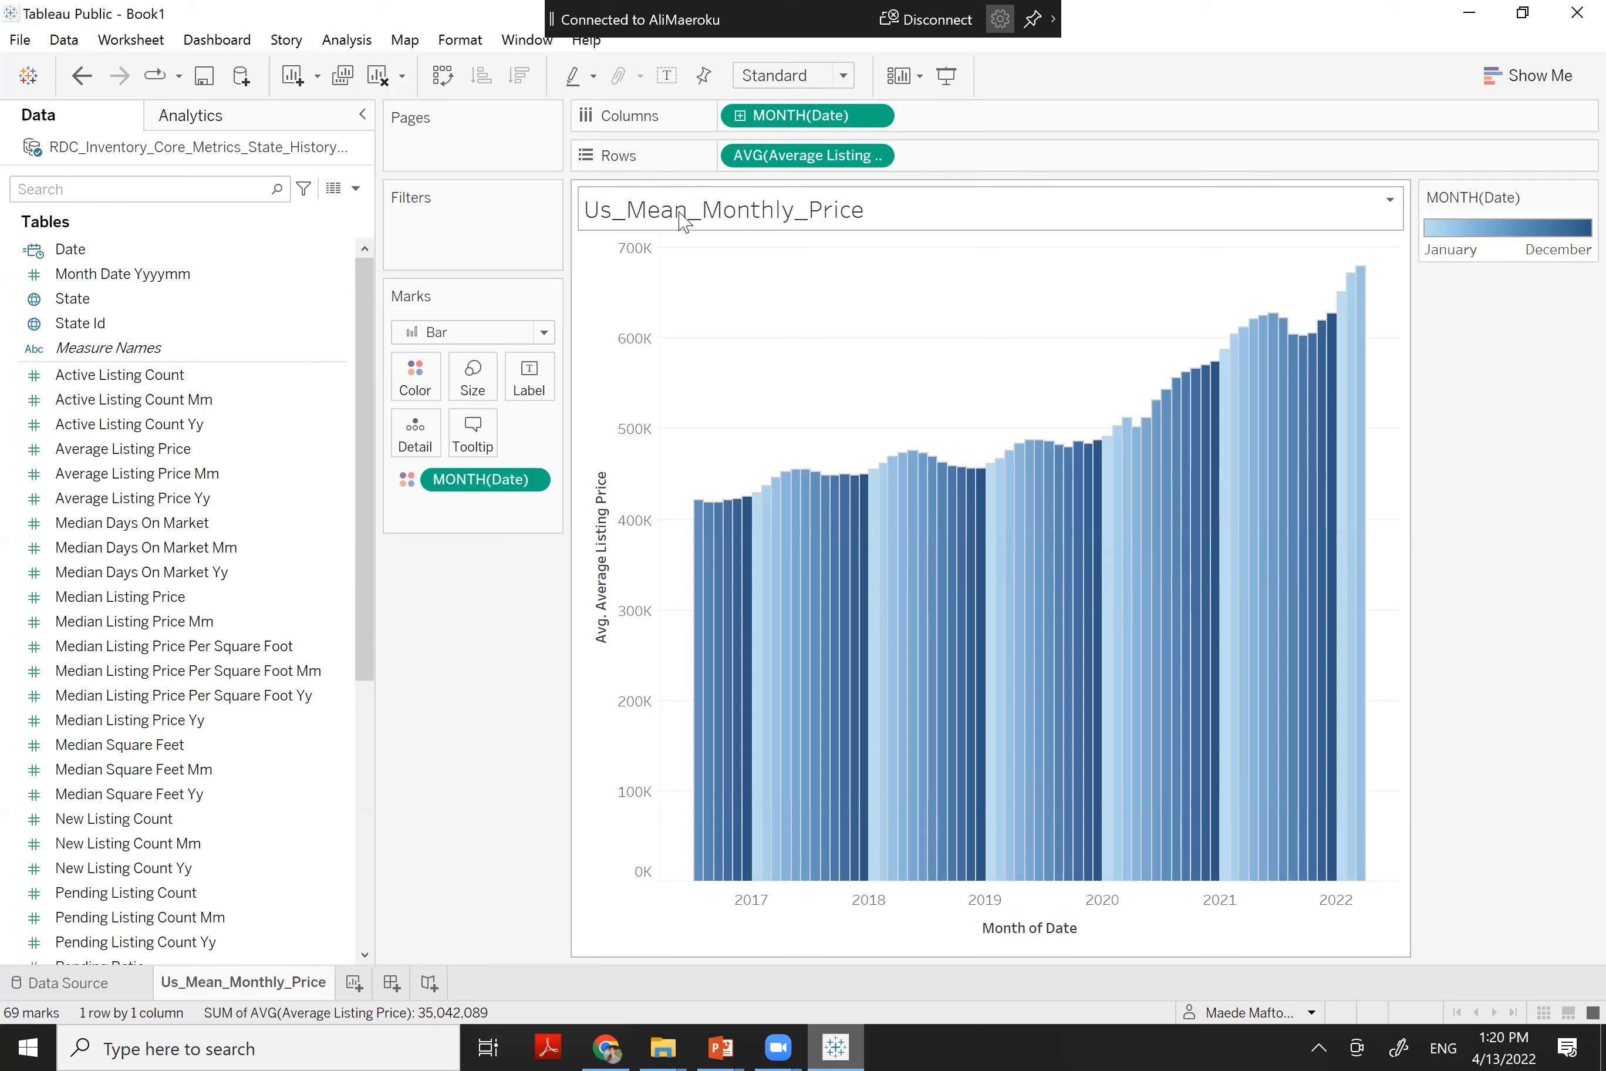
Title the chart 'Mean Monthly Price across the US', centred in Times New Roman
double_click(740, 216)
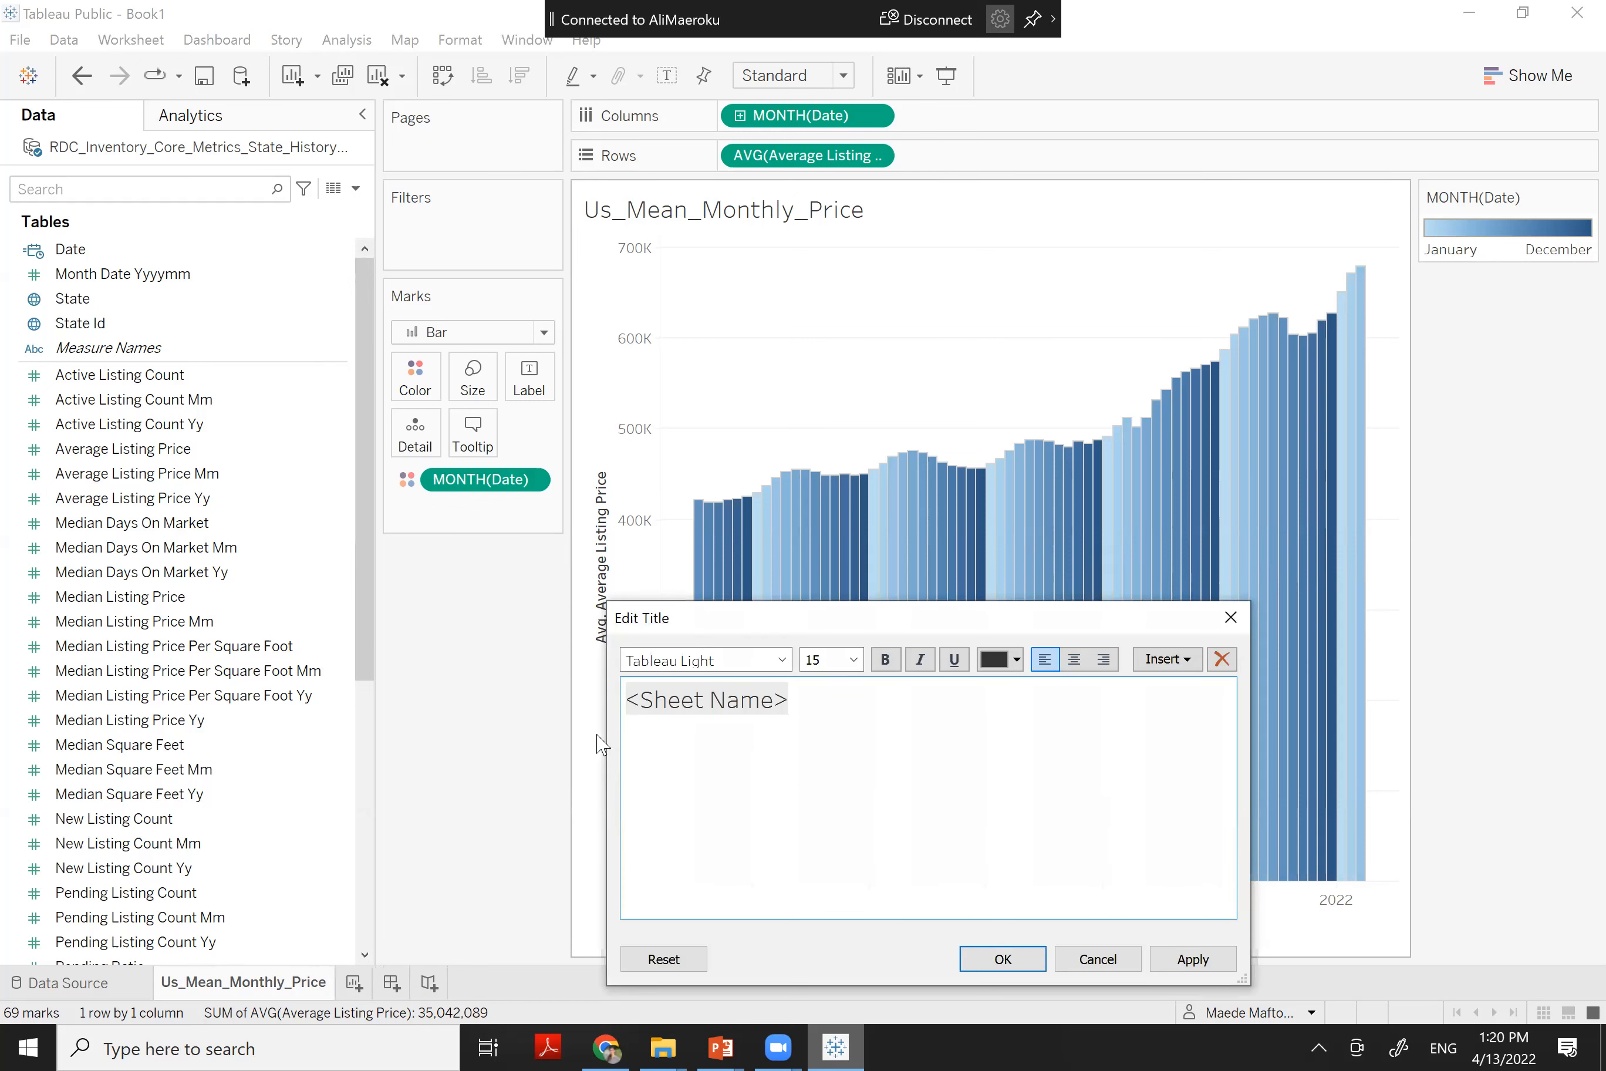
drag(626, 699, 885, 698)
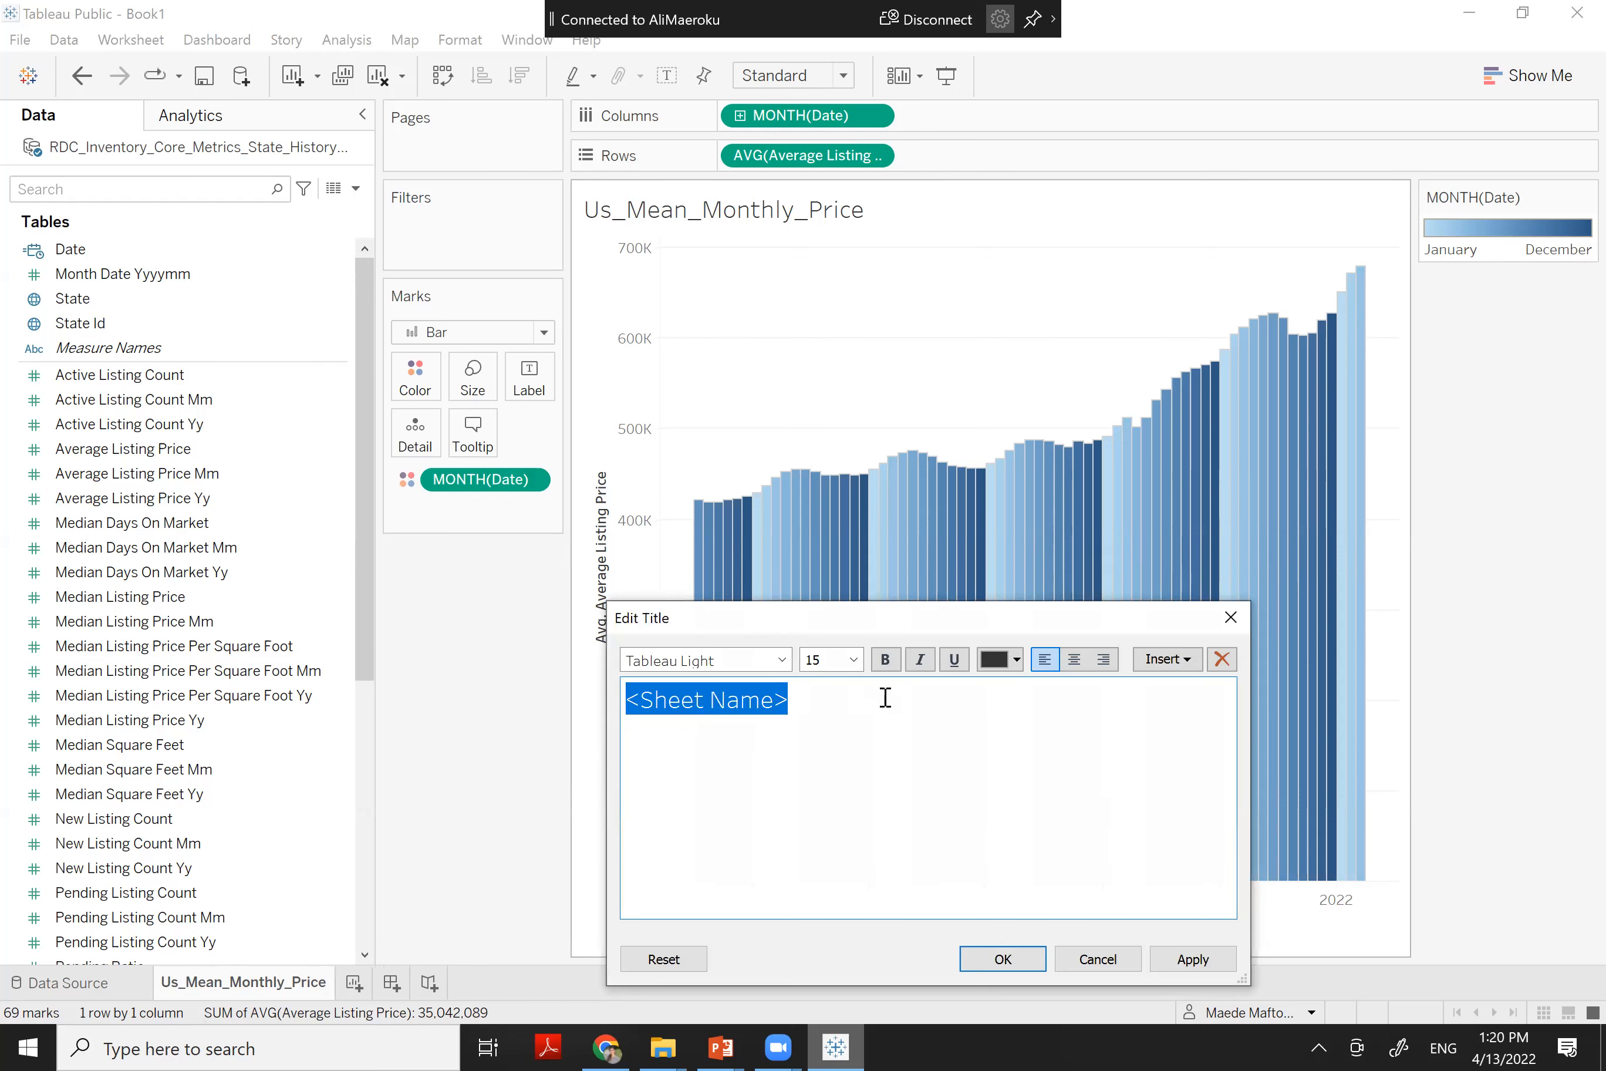
text(M)
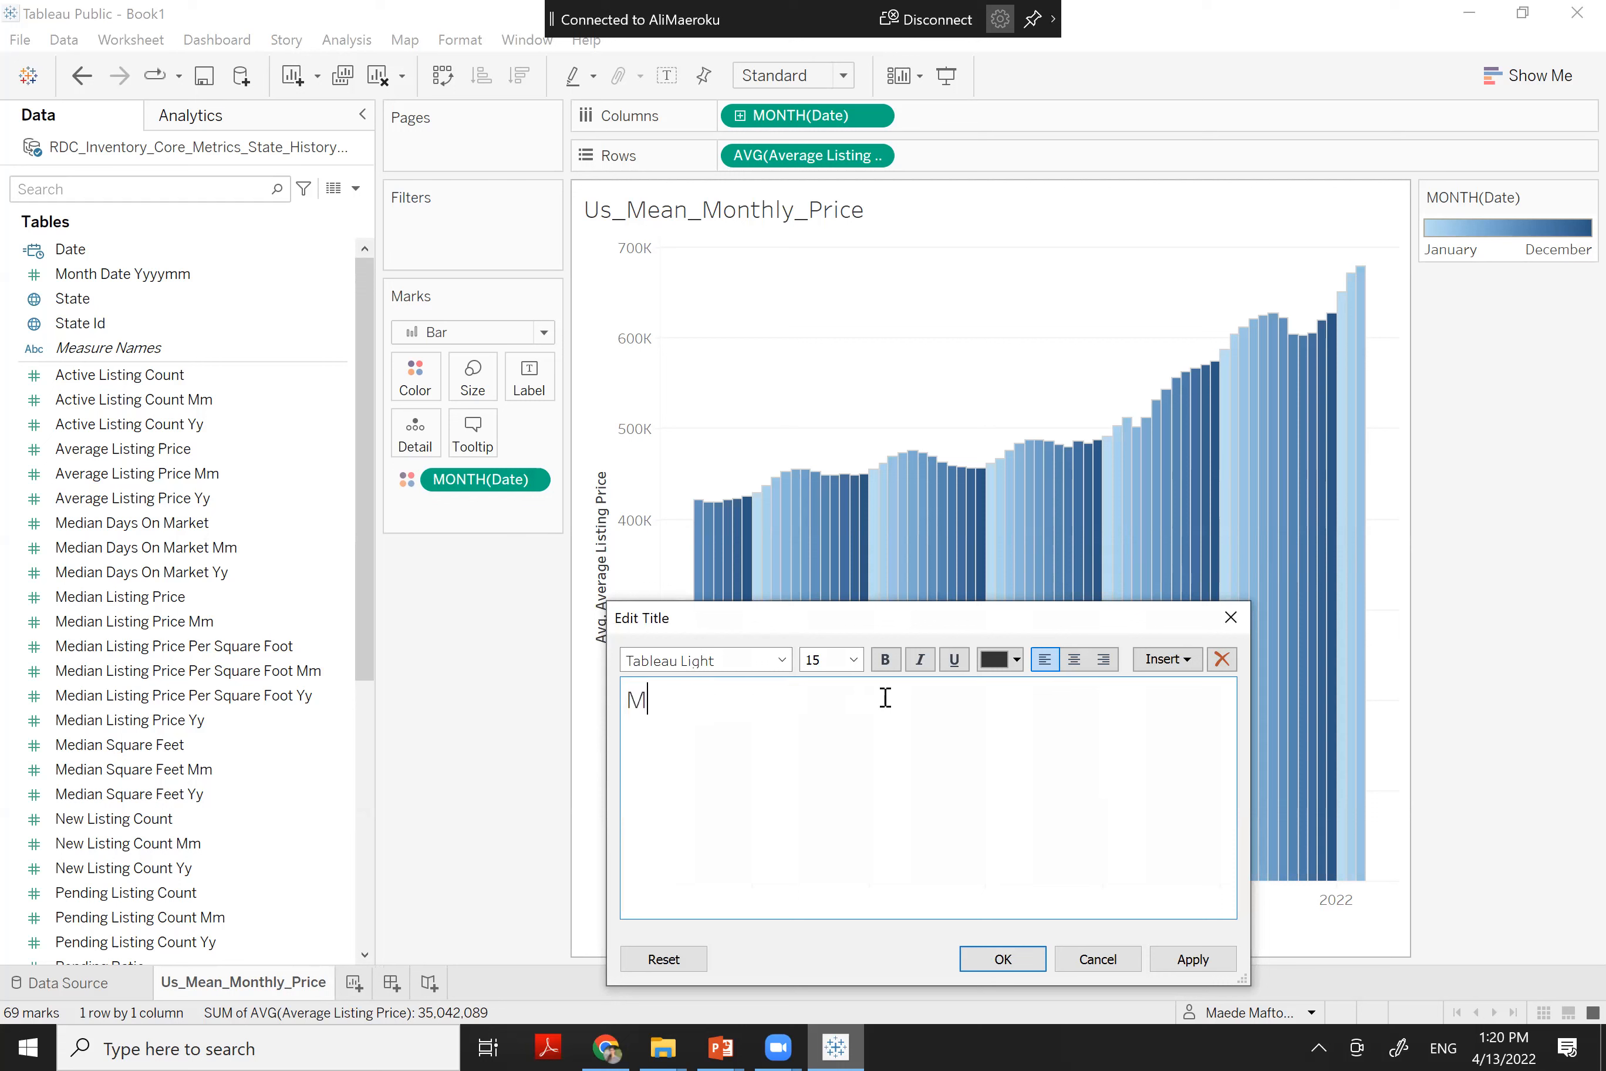
text(ean Monthly Price)
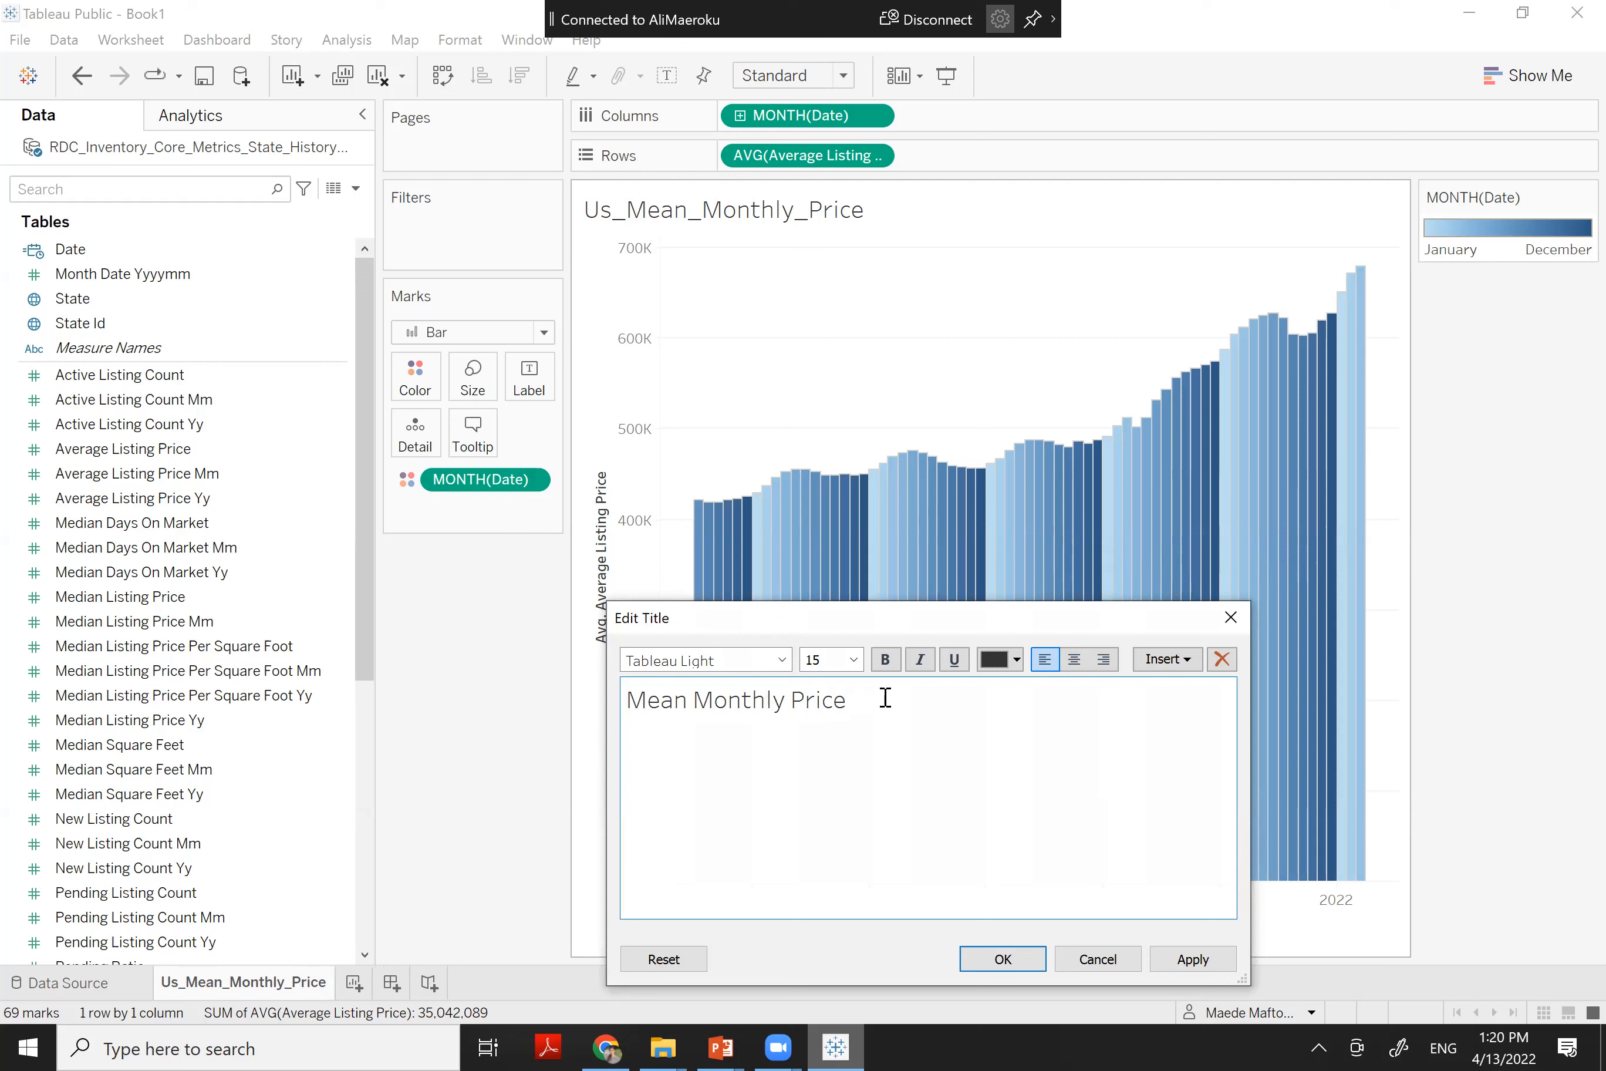
text( across the US)
key(ctrl+a)
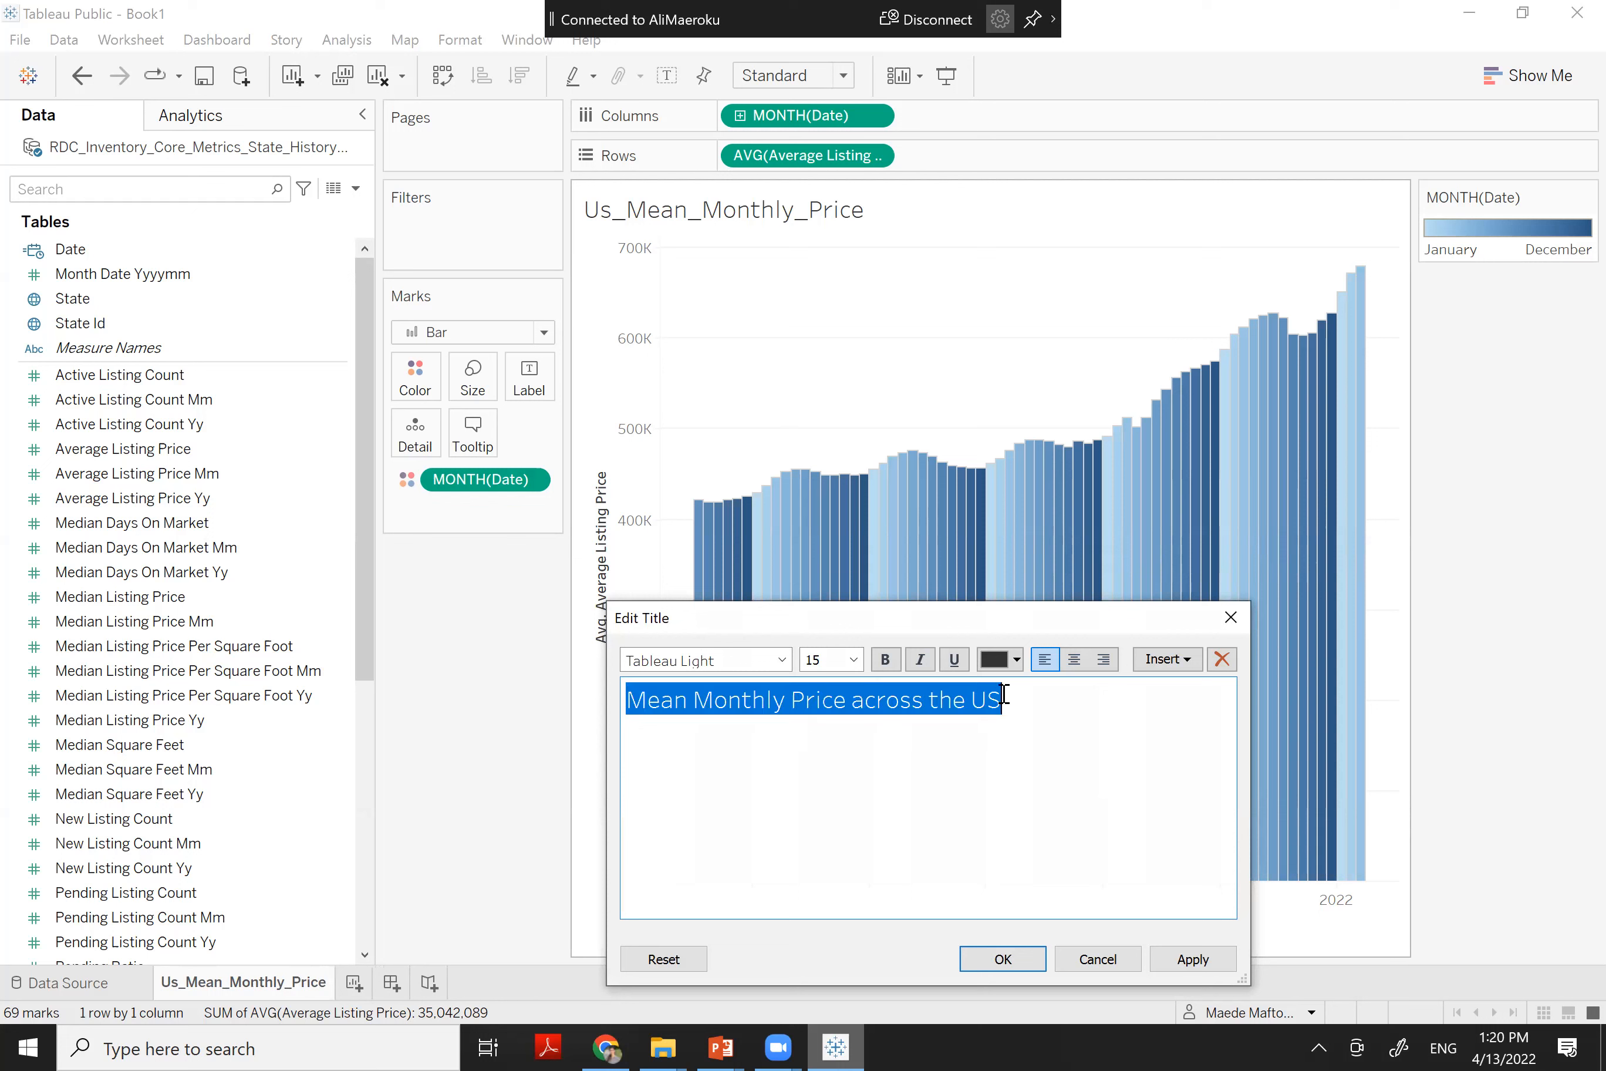
click(1074, 660)
click(728, 661)
text(times New Roman)
key(Return)
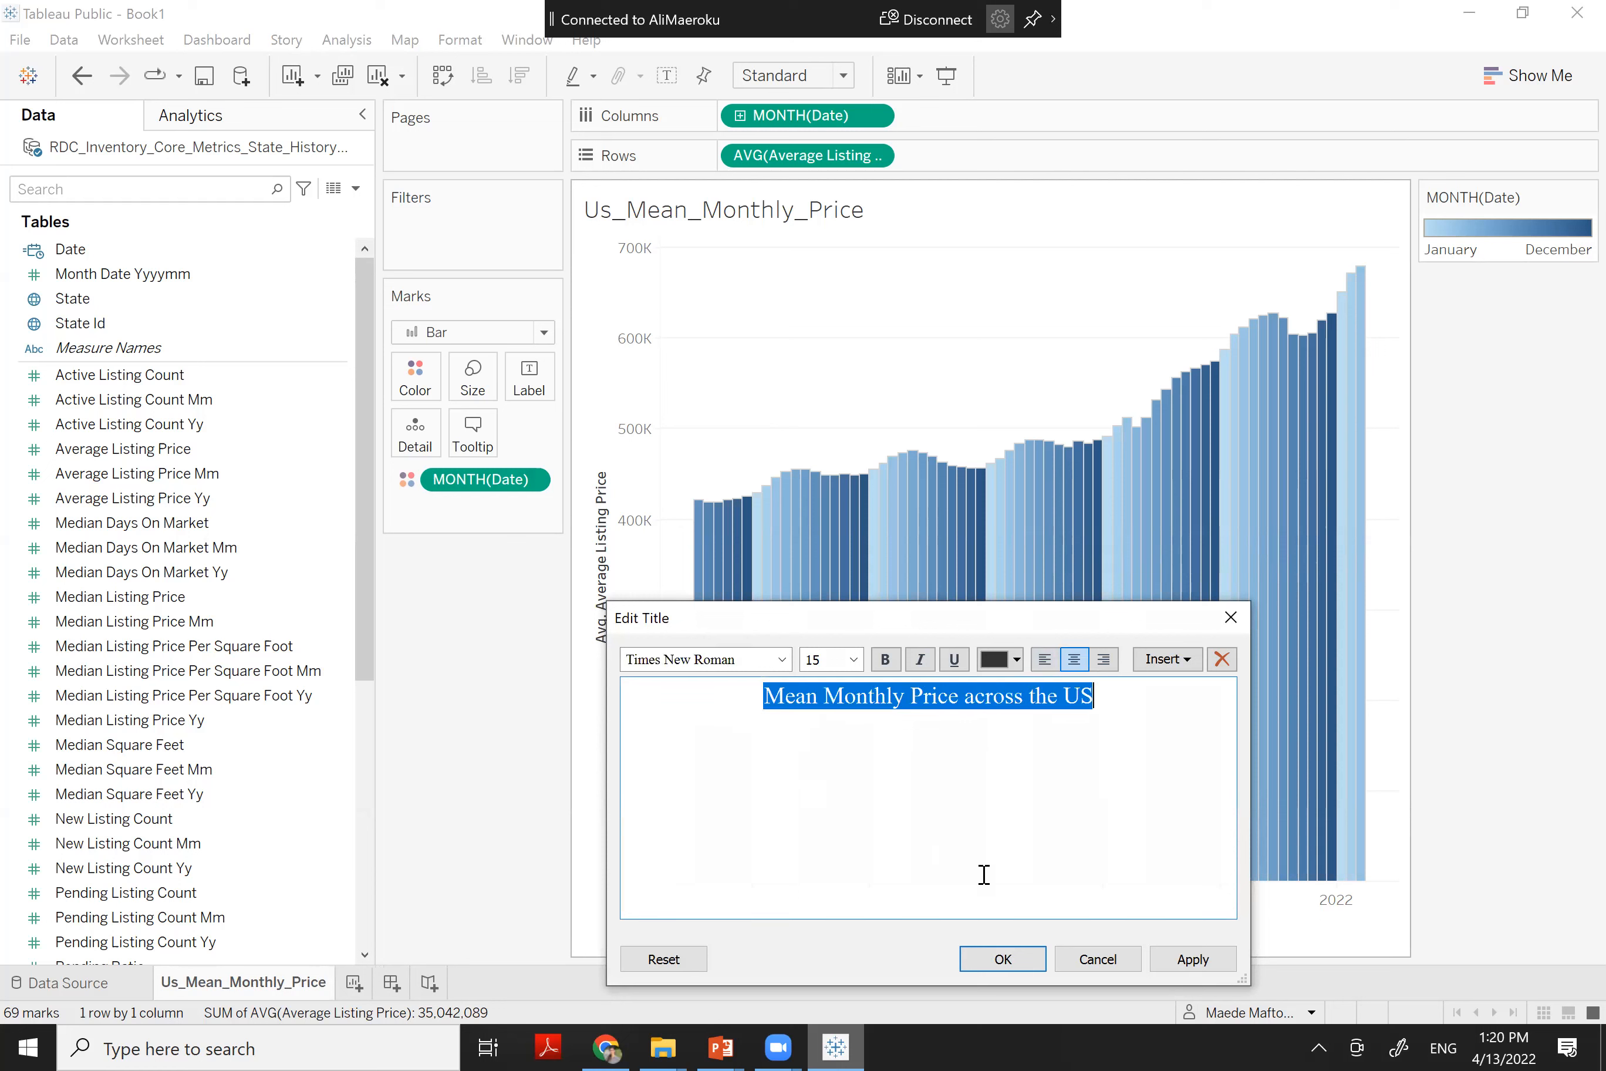
drag(1121, 620, 1204, 505)
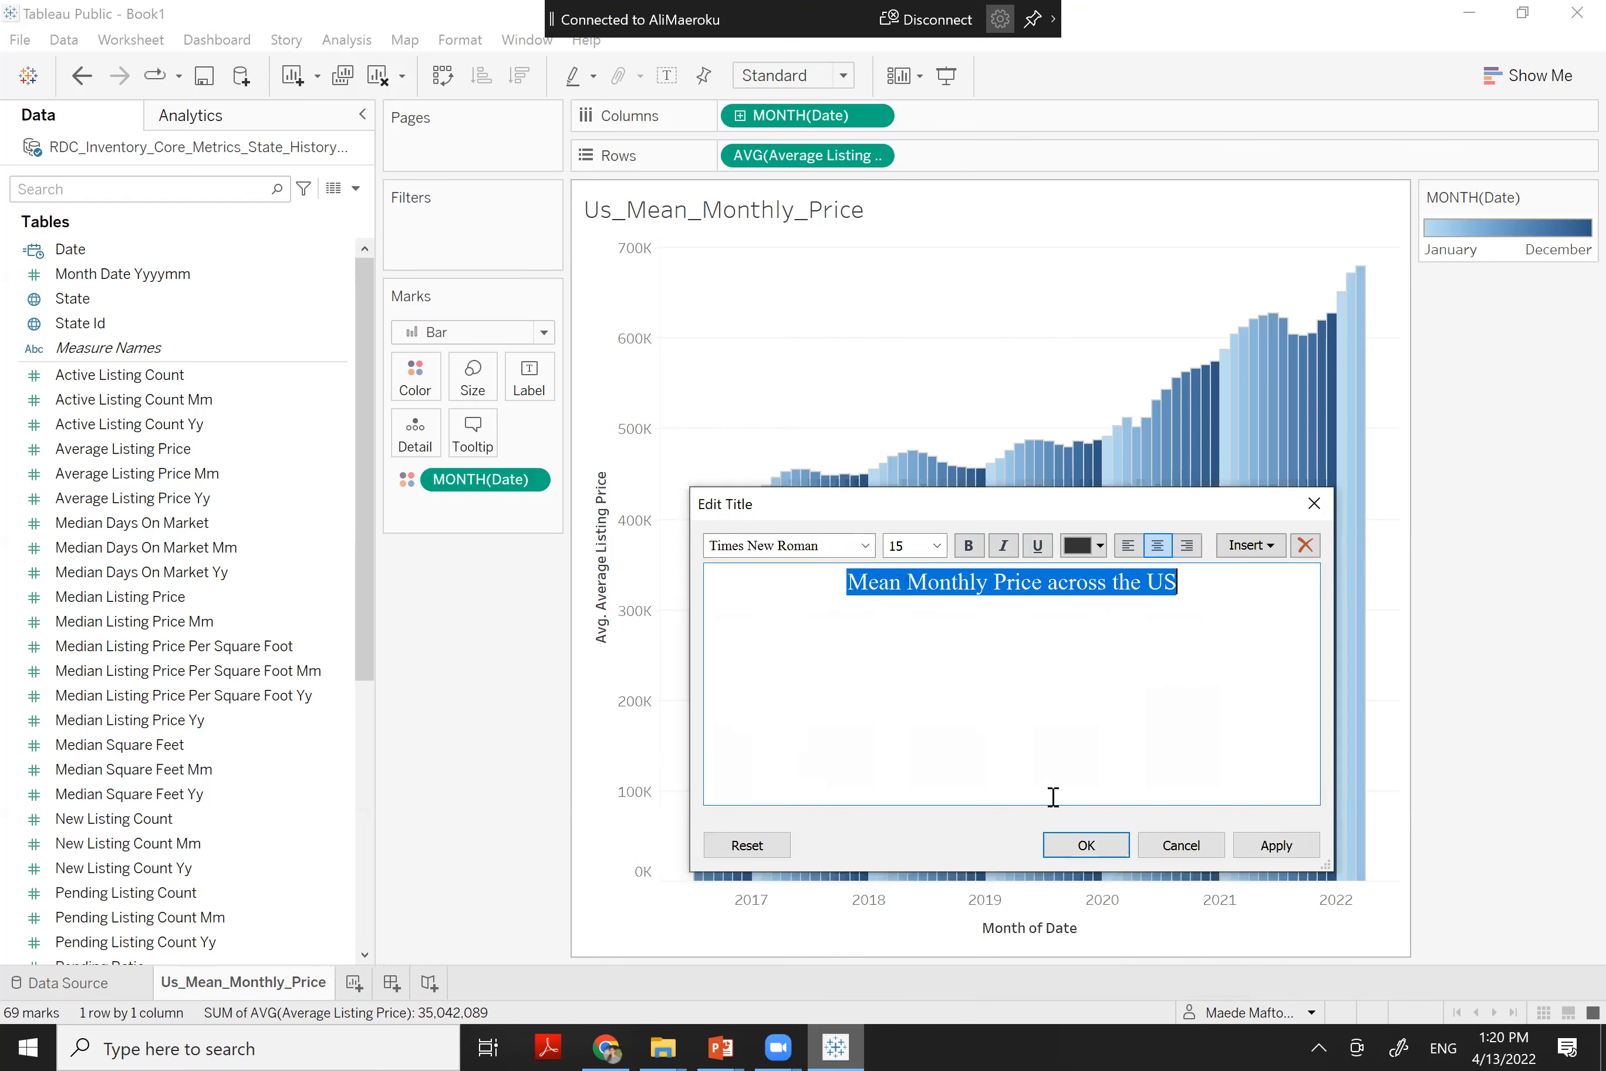
click(1087, 844)
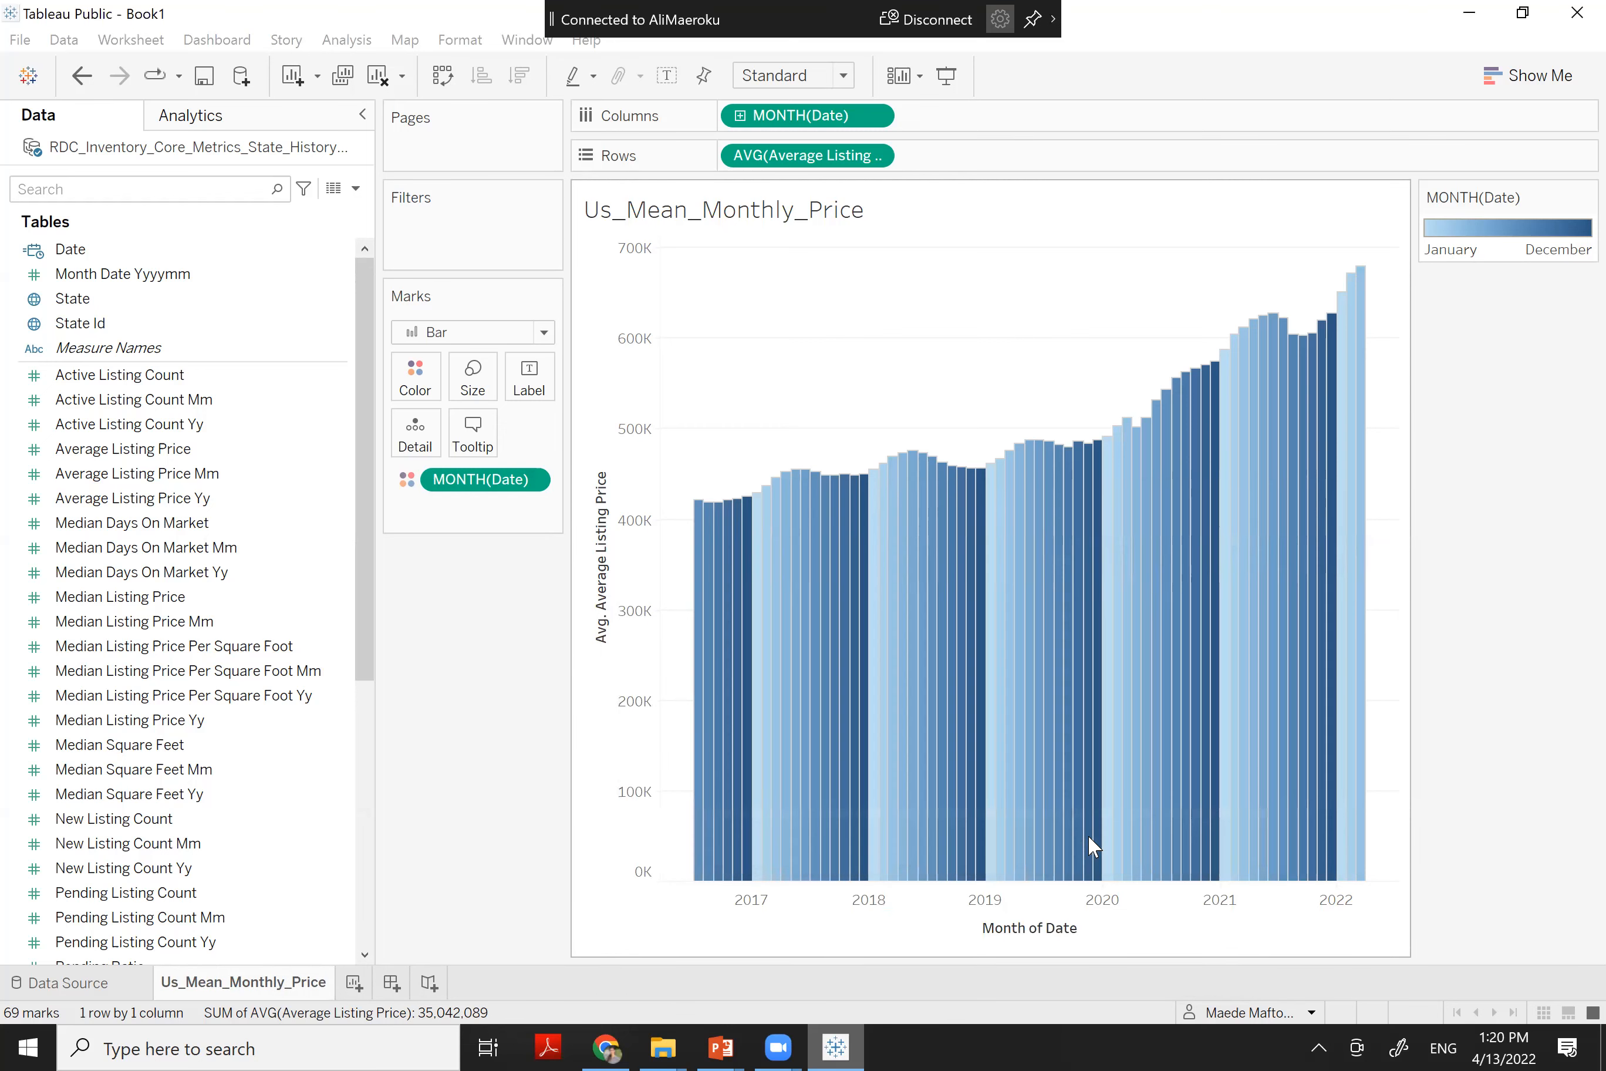
Retitle the price axis to 'Average Listing Price' by removing 'Avg.'
right_click(608, 611)
click(614, 620)
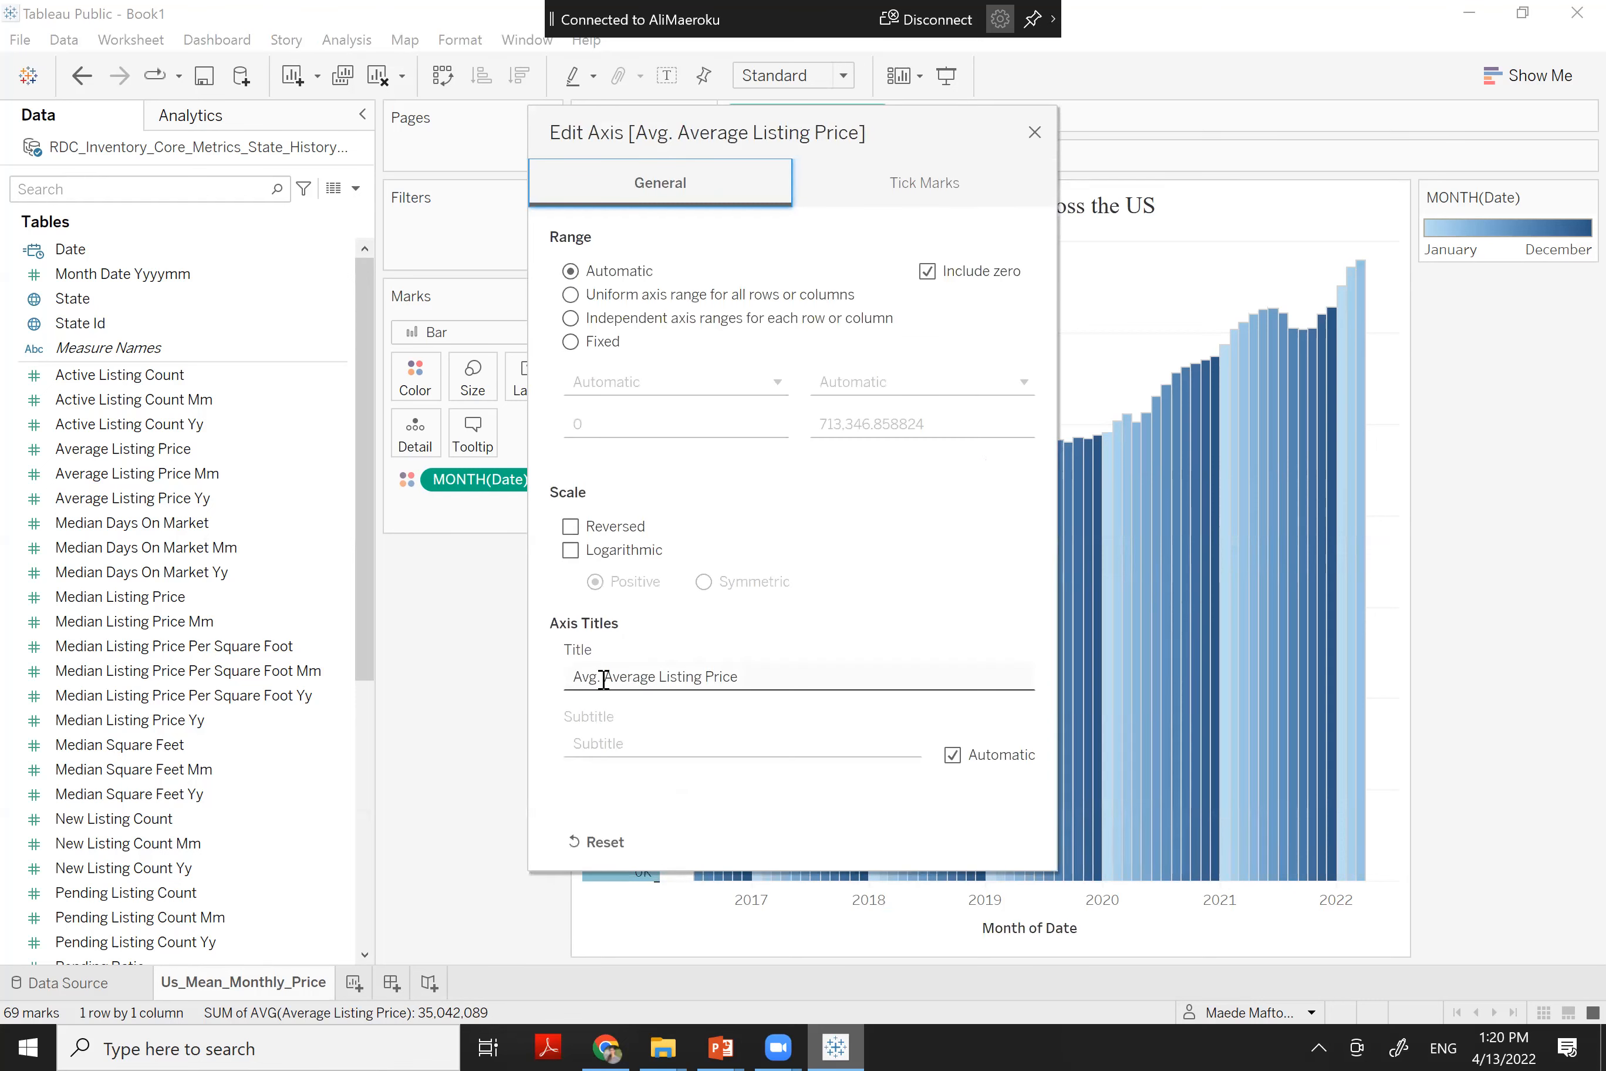
click(603, 679)
click(602, 678)
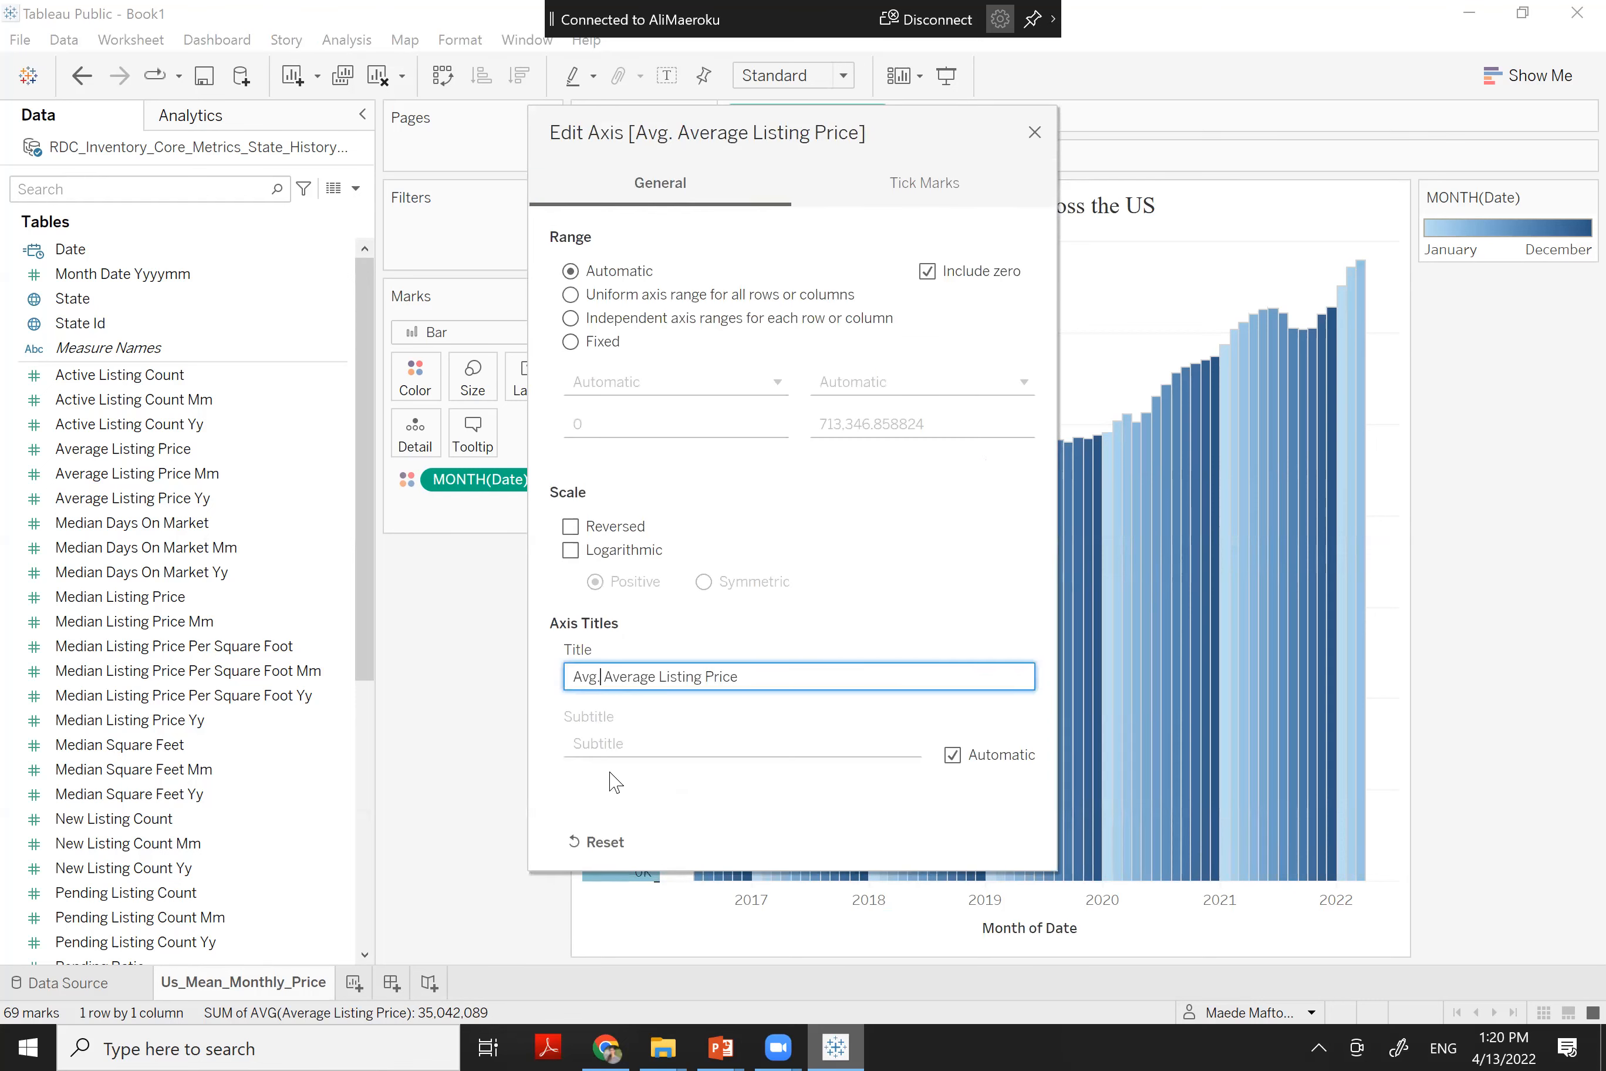
key(BackSpace)
key(BackSpace)
key(BackSpace)
key(BackSpace)
key(BackSpace)
click(1033, 134)
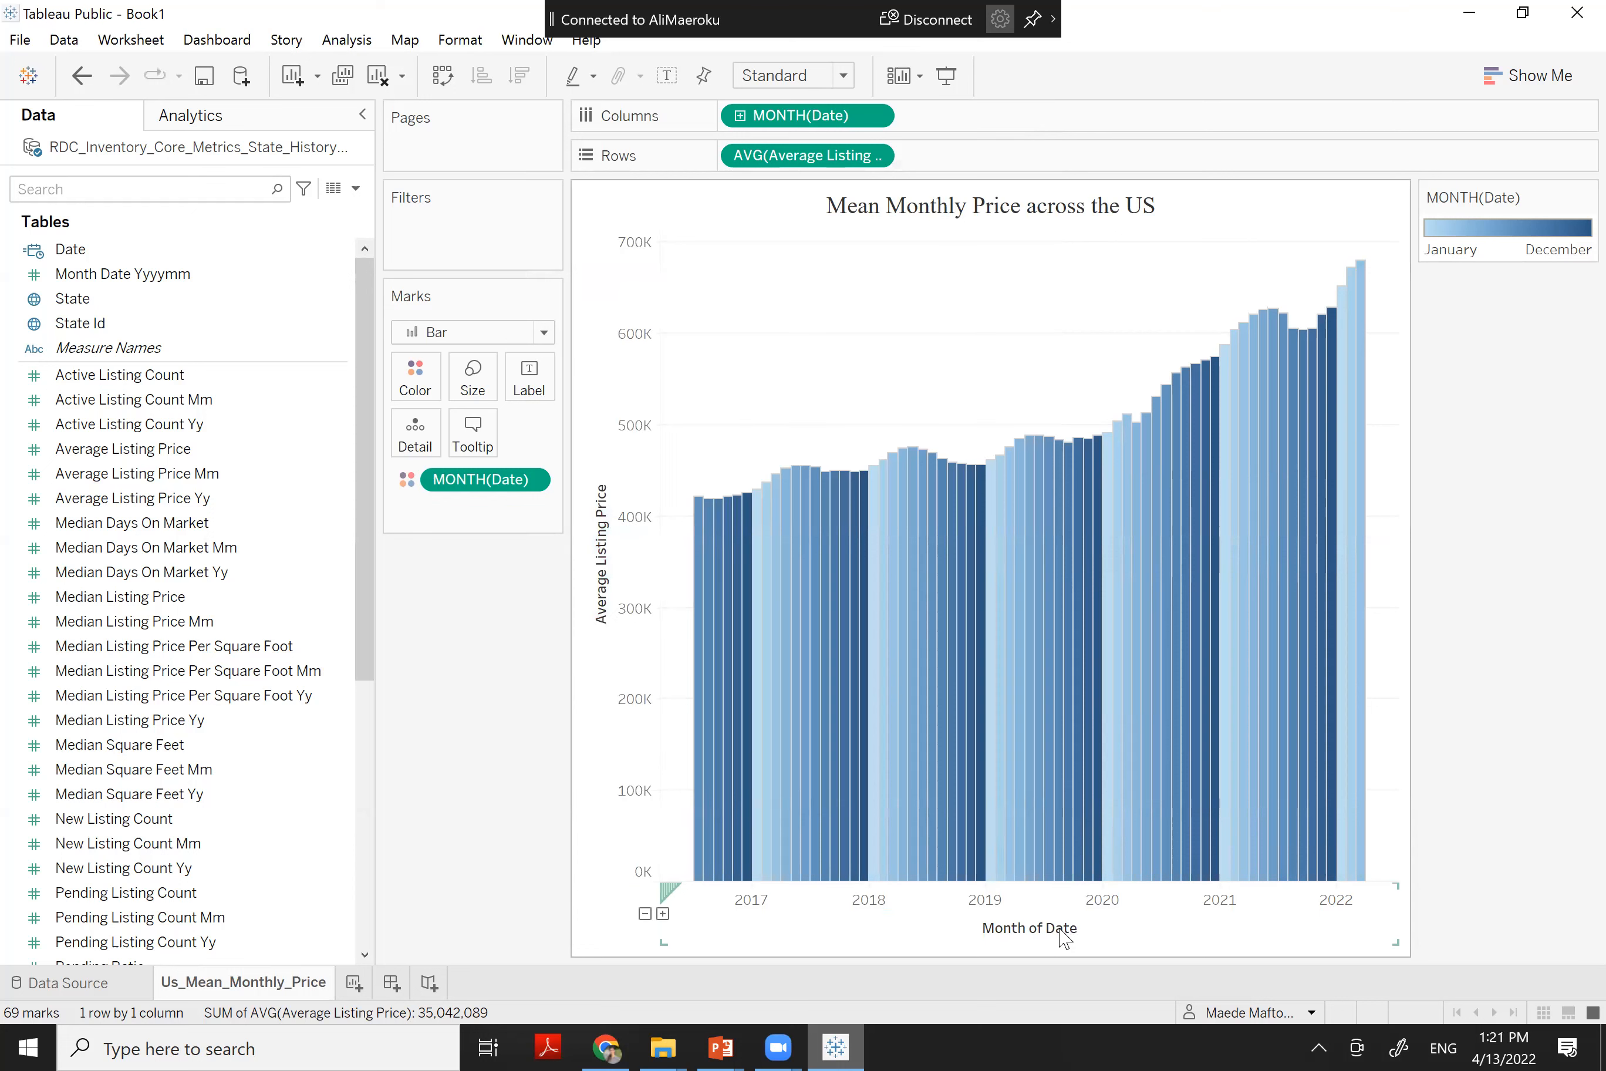
Retitle the date axis to 'Date' and add a new empty Sheet 2
double_click(923, 891)
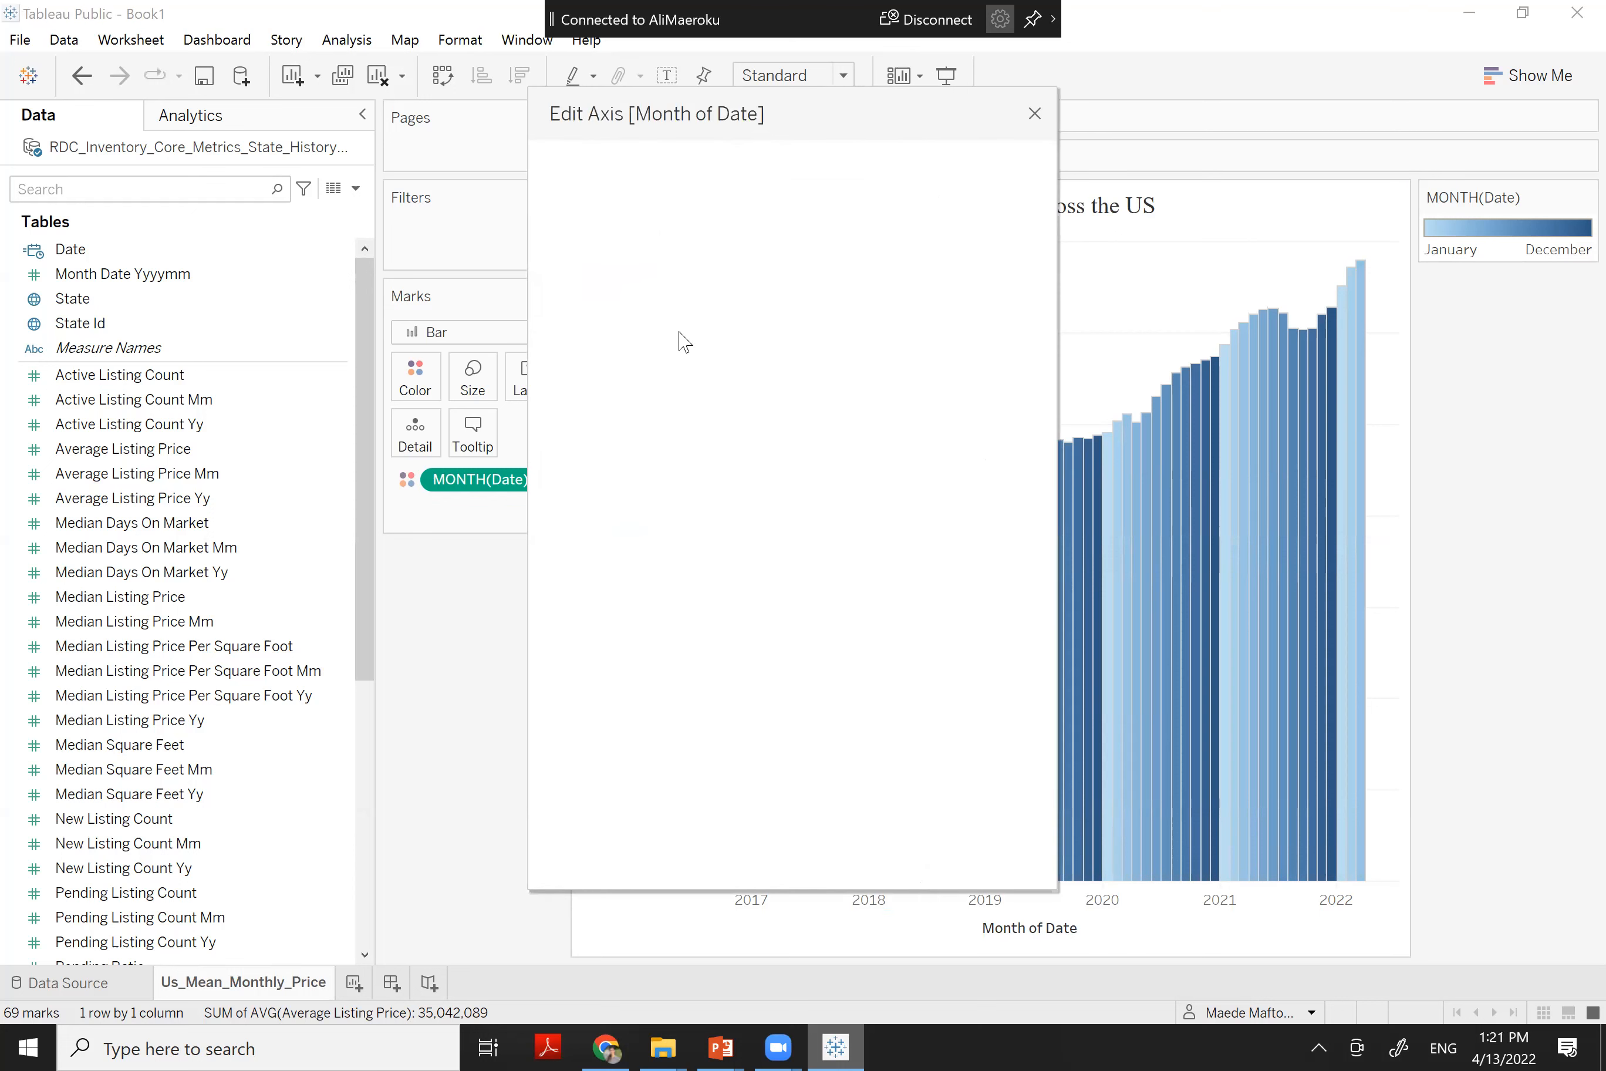
triple_click(639, 696)
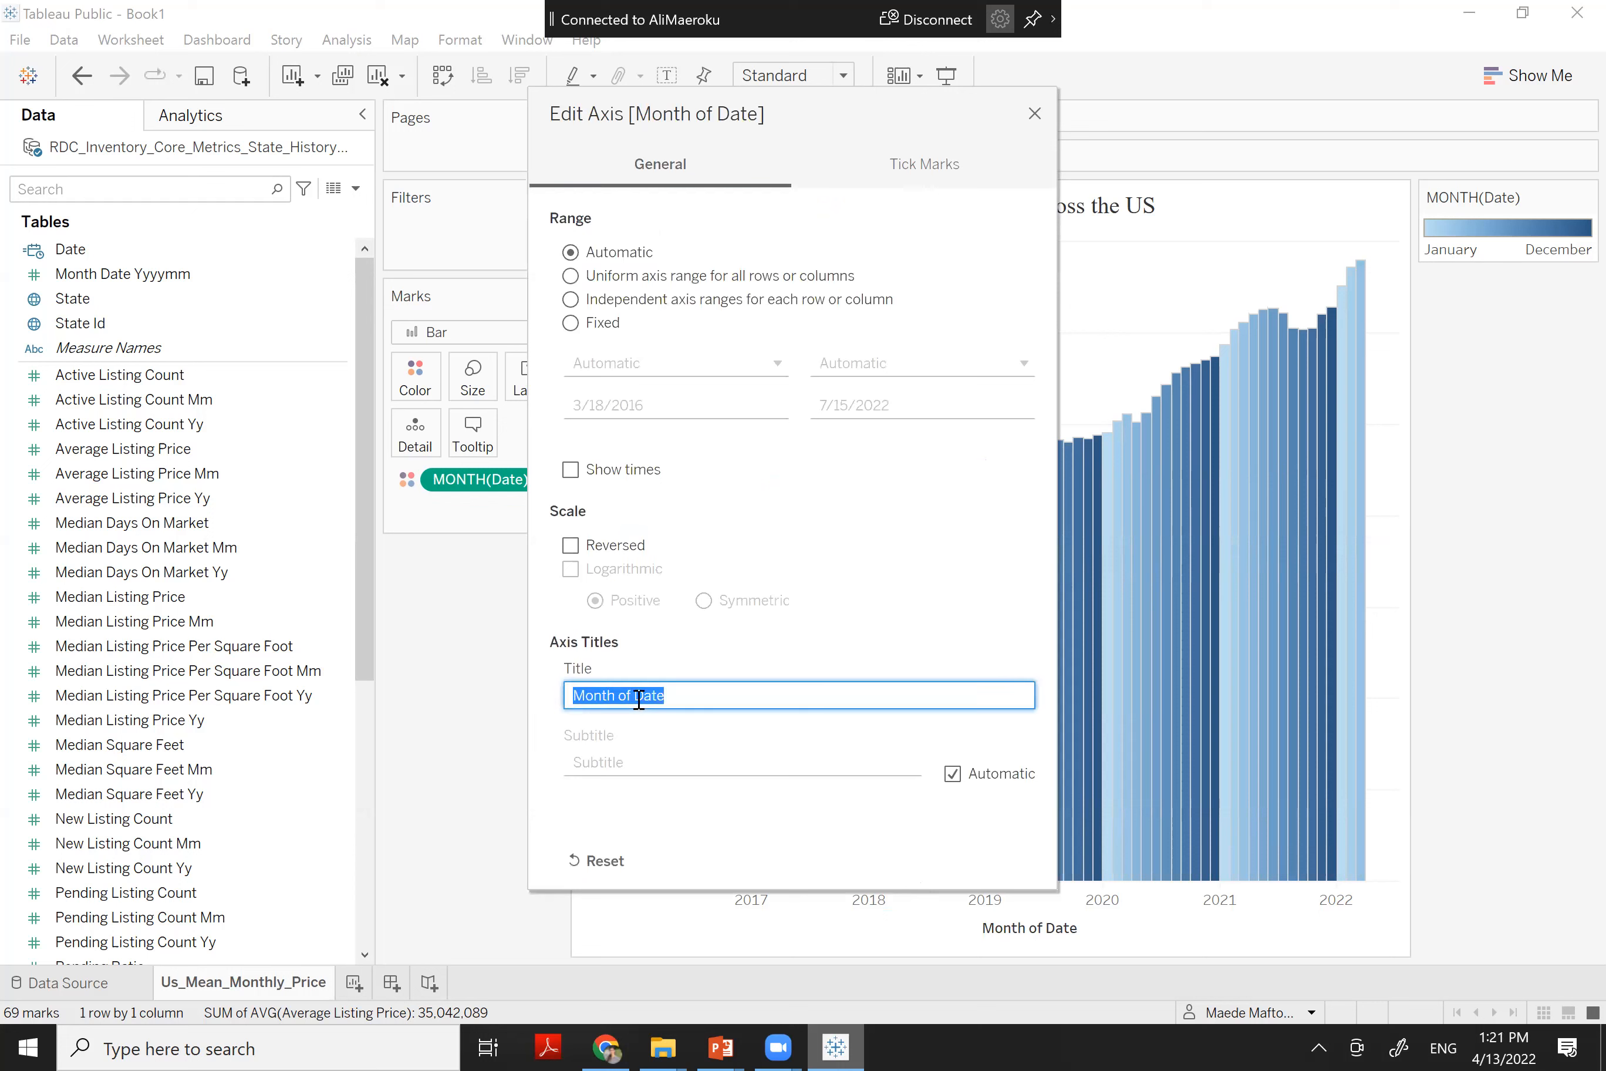
click(639, 695)
key(BackSpace)
key(BackSpace)
key(BackSpace)
key(BackSpace)
key(BackSpace)
key(BackSpace)
key(BackSpace)
key(BackSpace)
key(BackSpace)
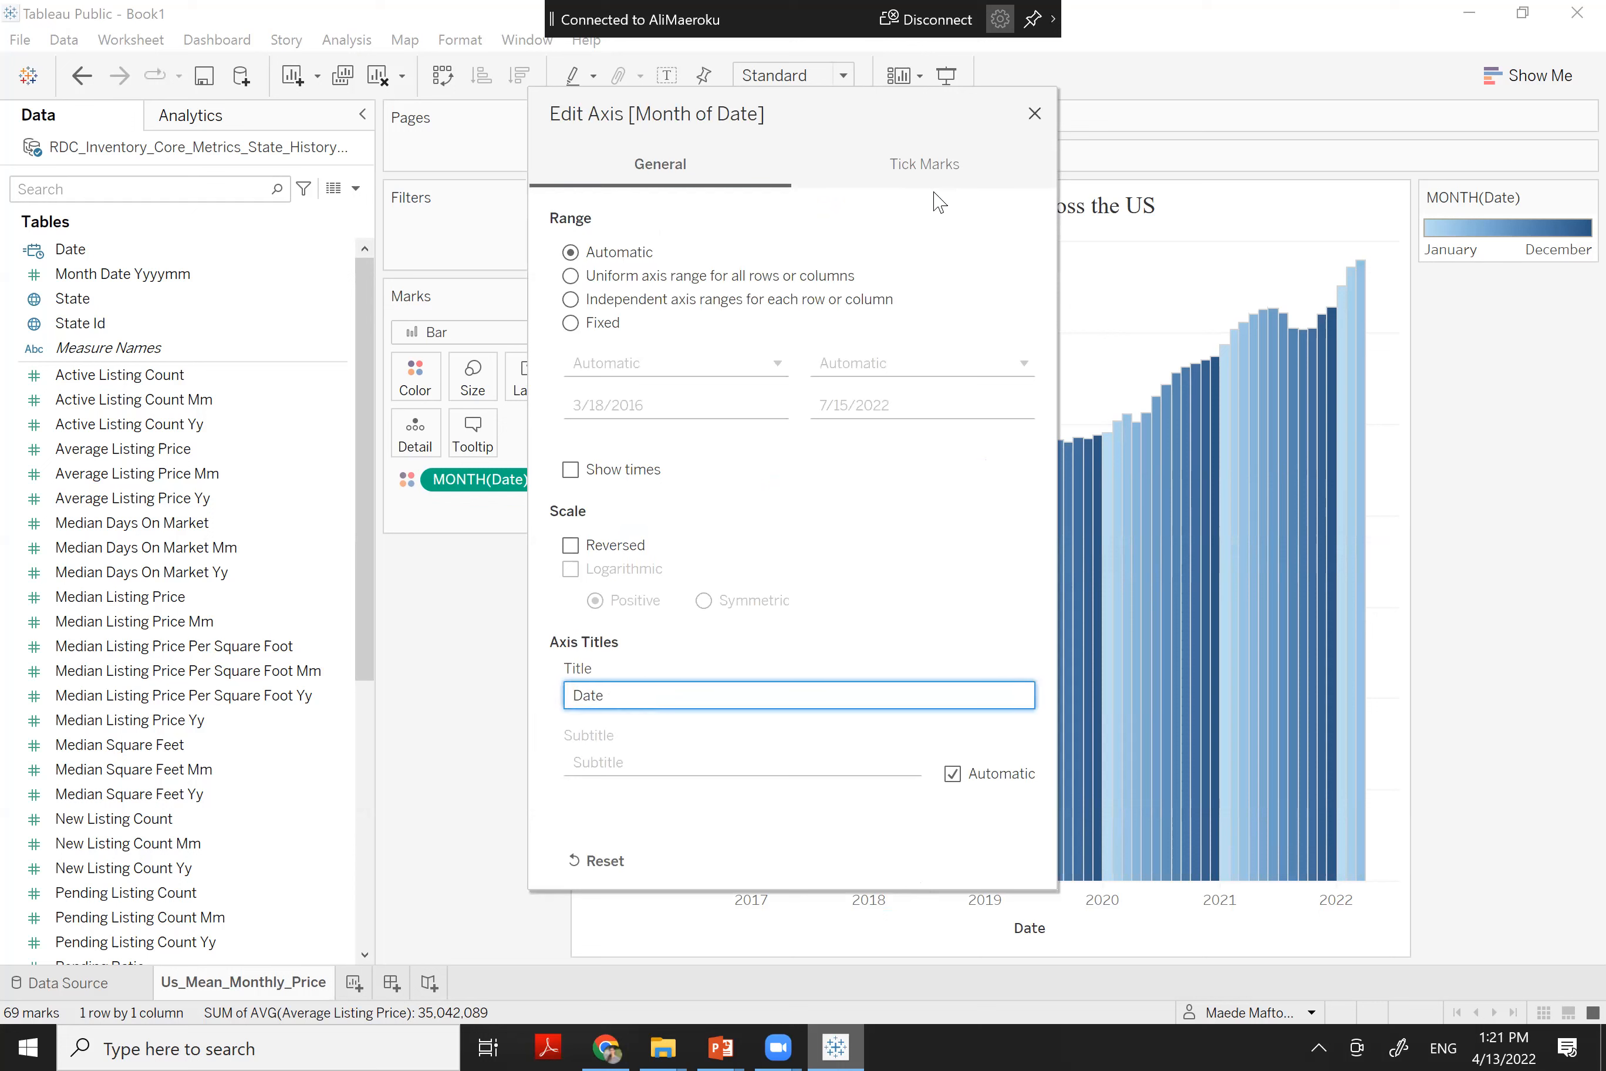
key(Return)
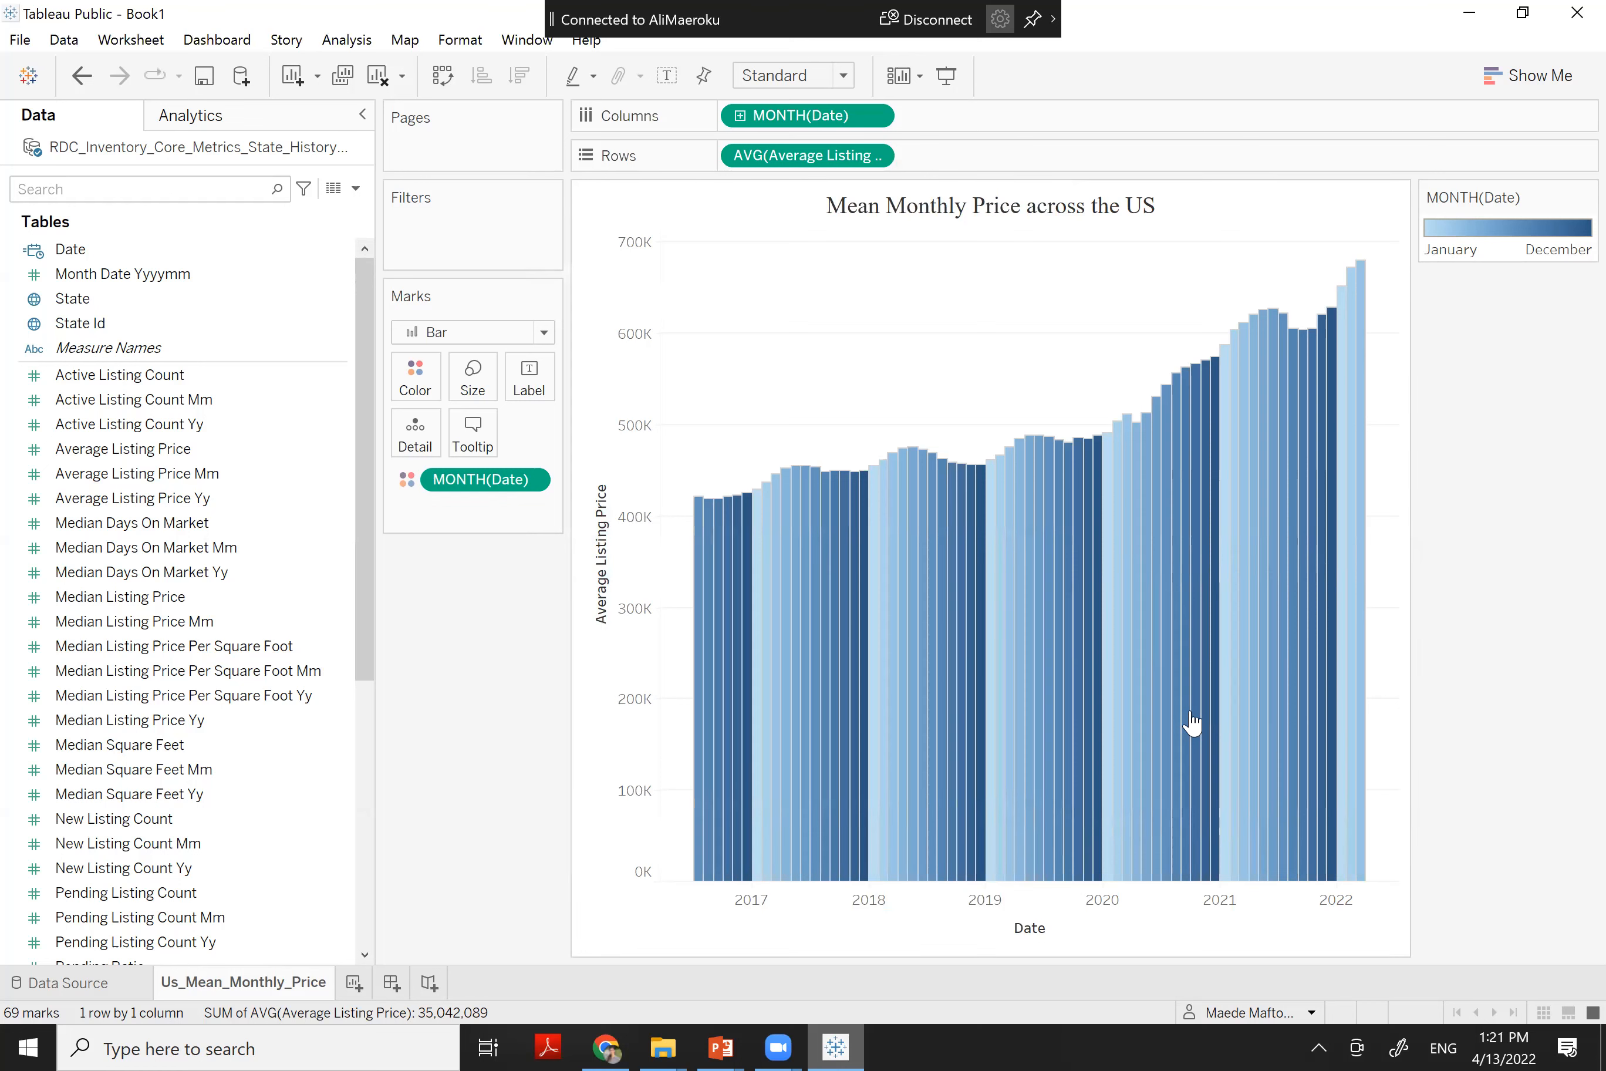
click(354, 983)
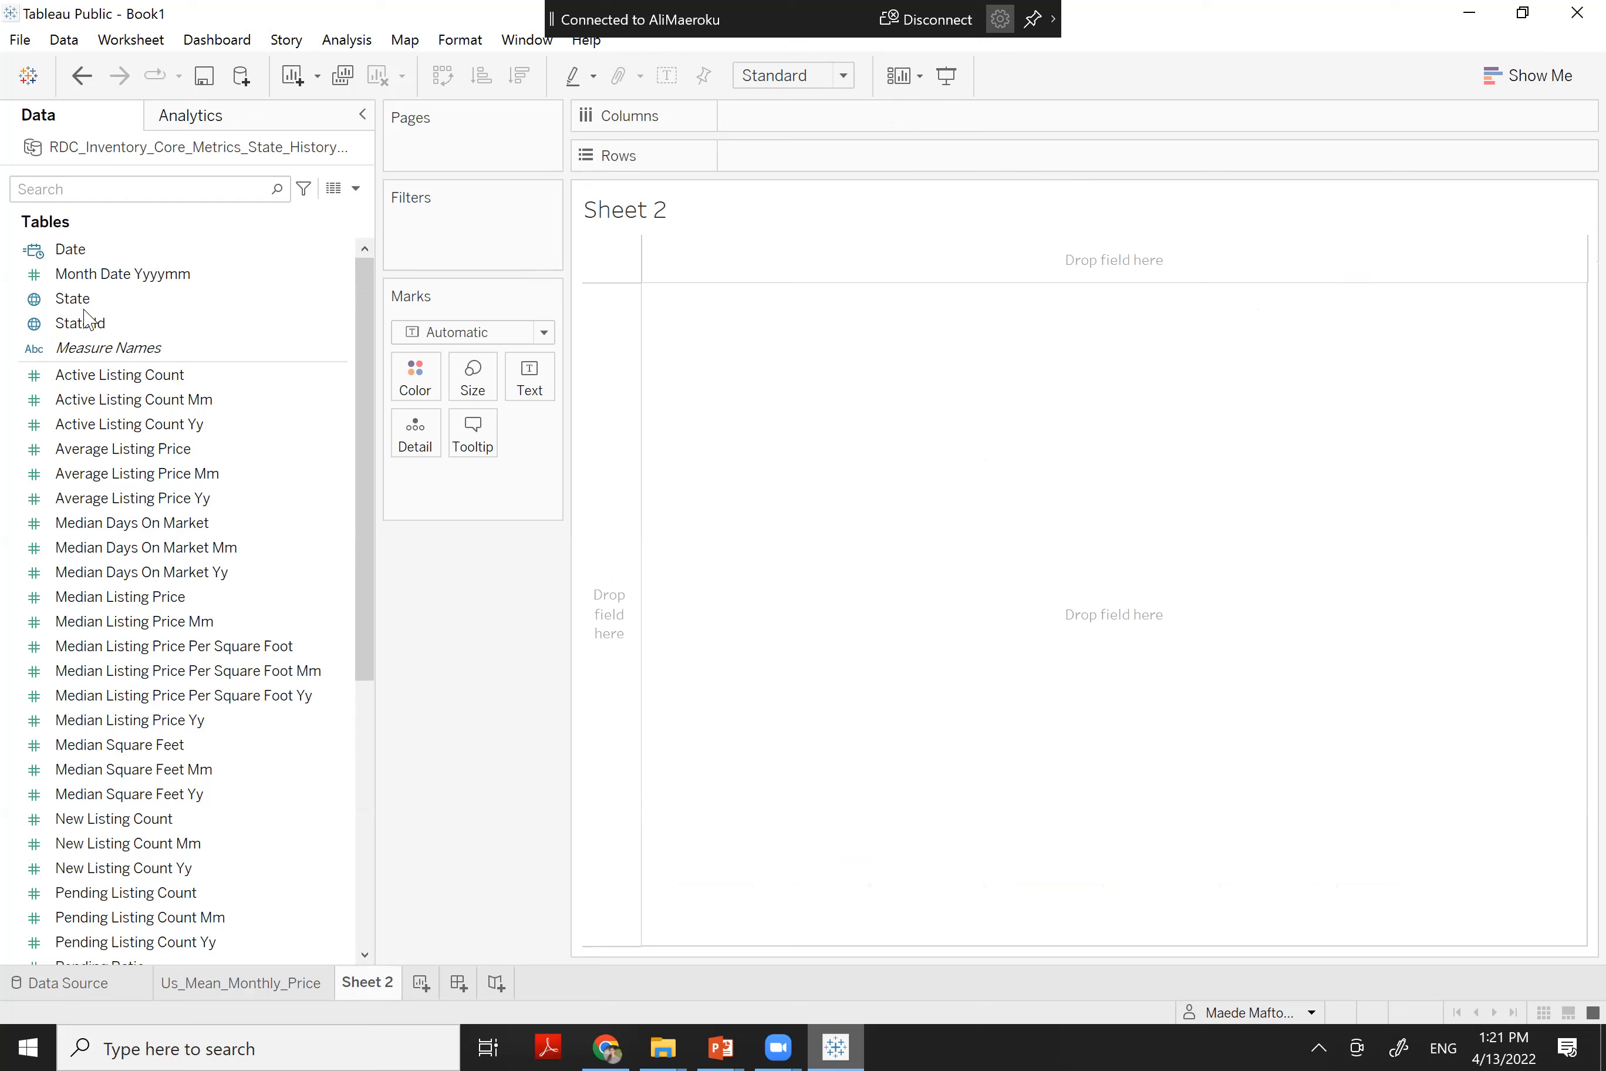
Put State on Detail so Sheet 2 shows 51 state dots on a North America map
click(57, 298)
drag(63, 303, 429, 487)
drag(118, 333, 445, 492)
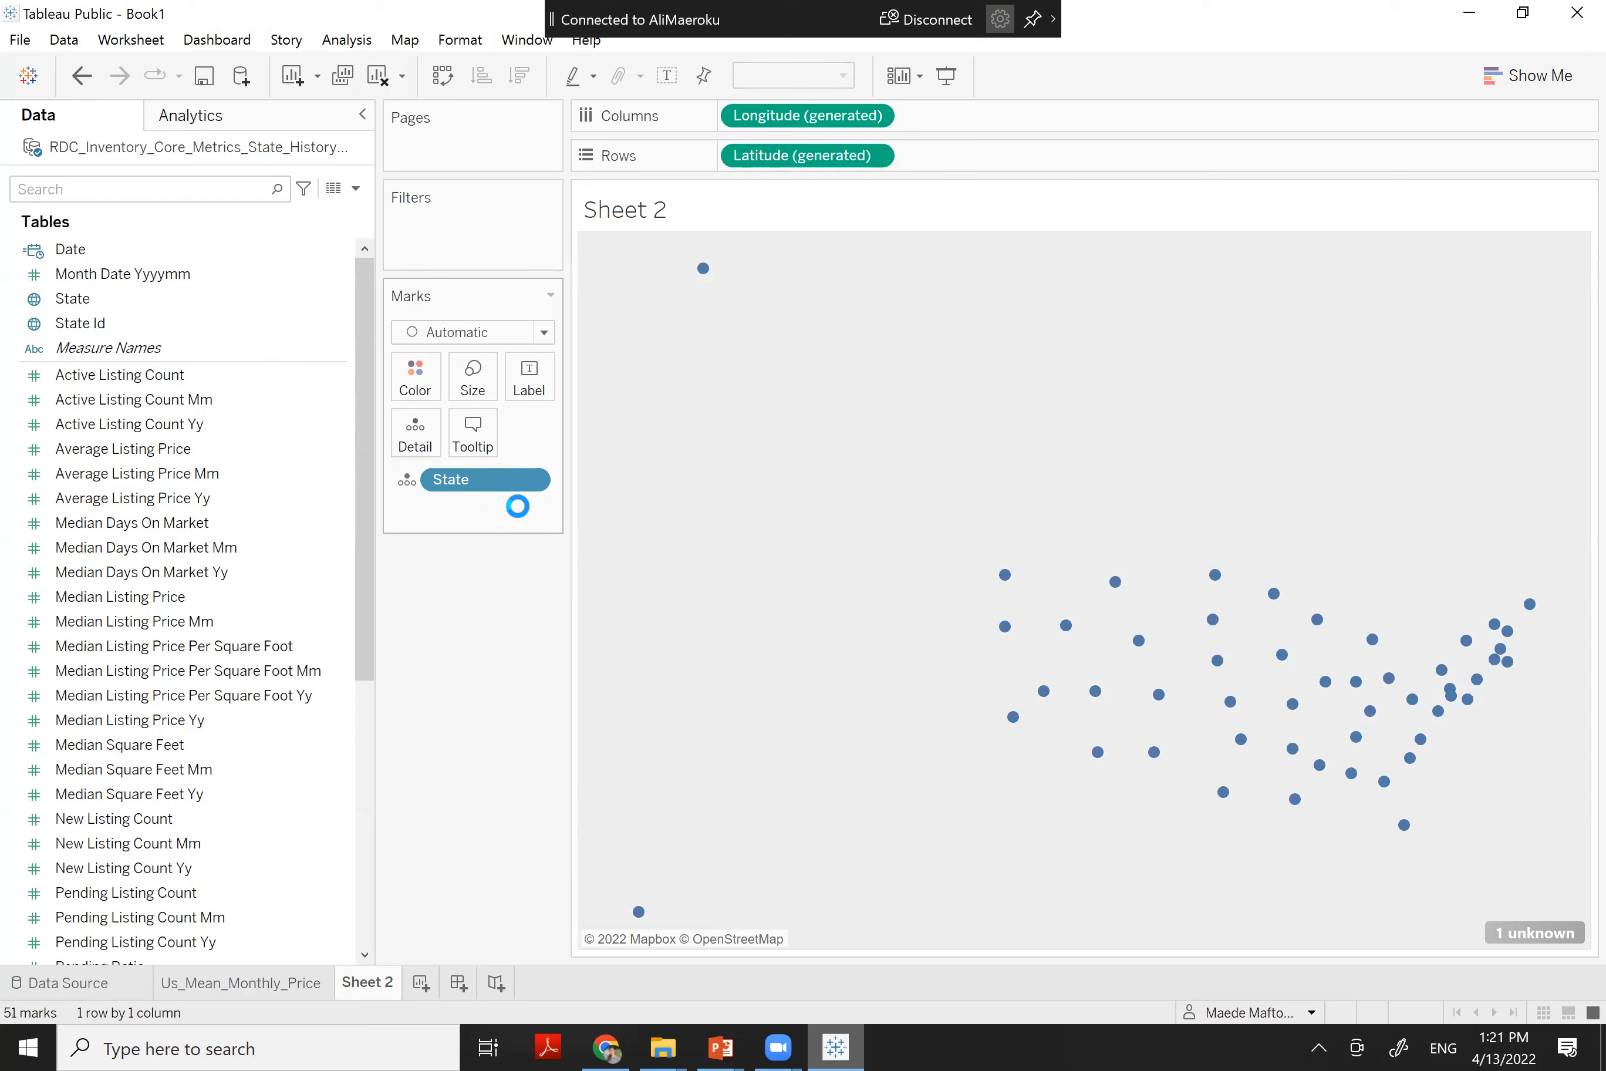
mouse_move(1227, 716)
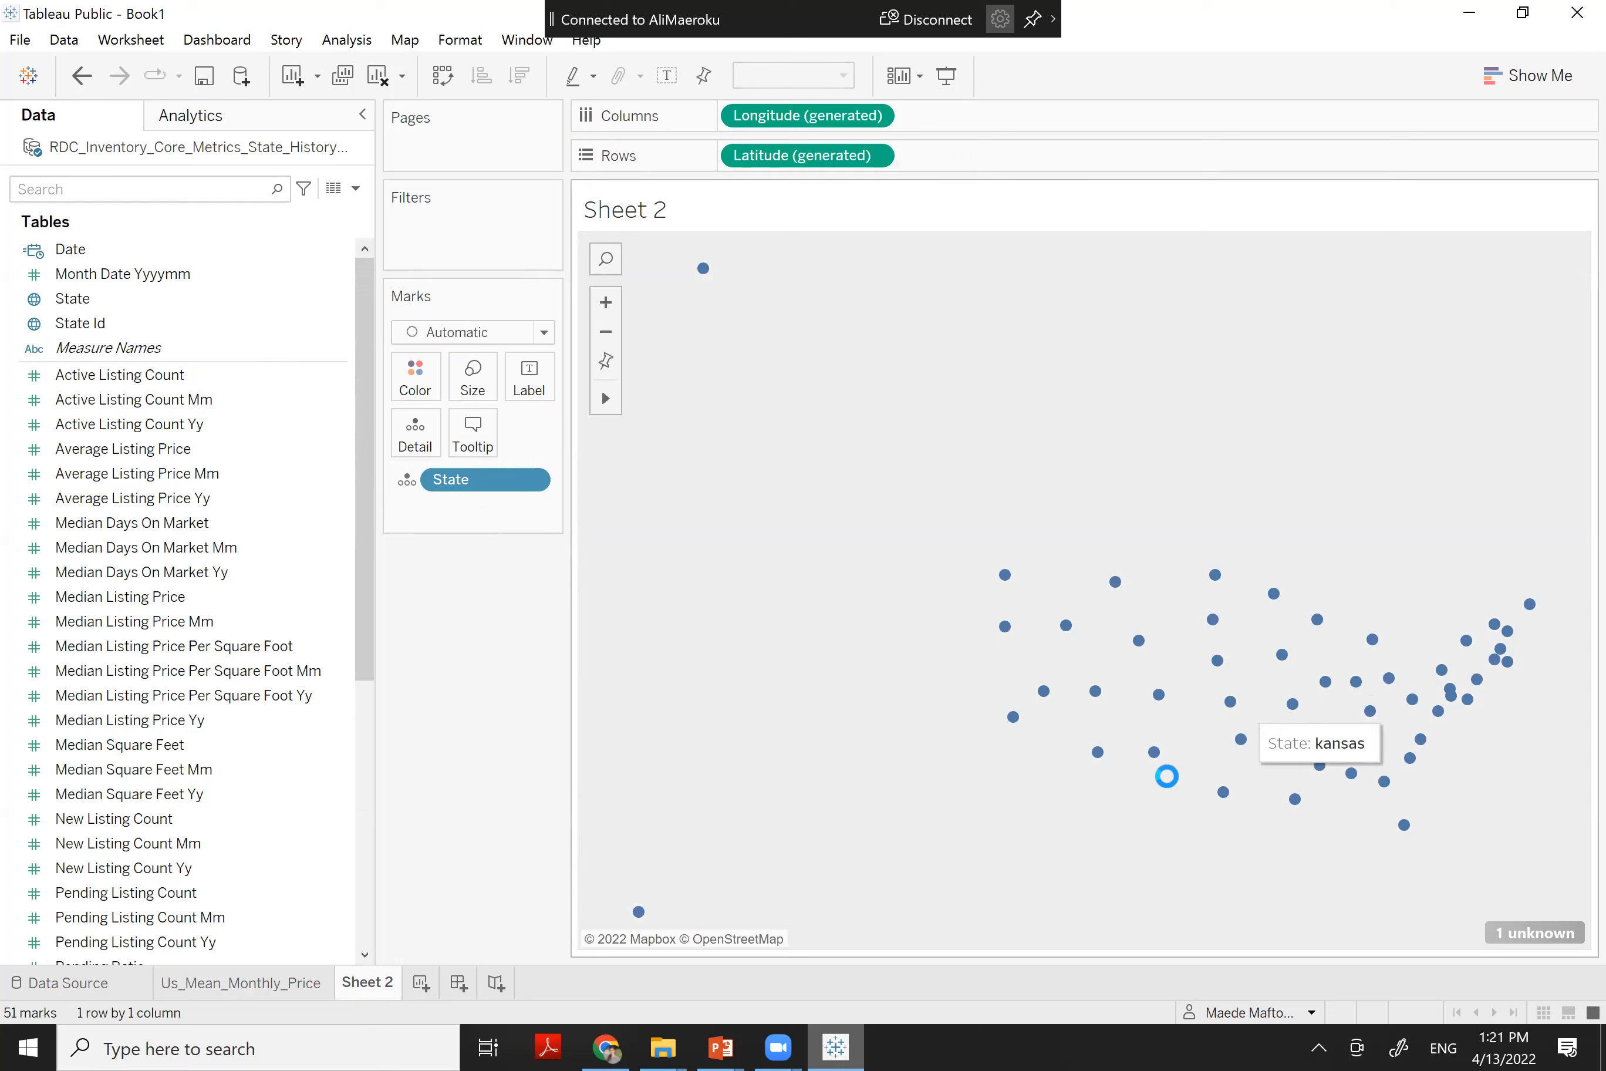
mouse_move(1138, 751)
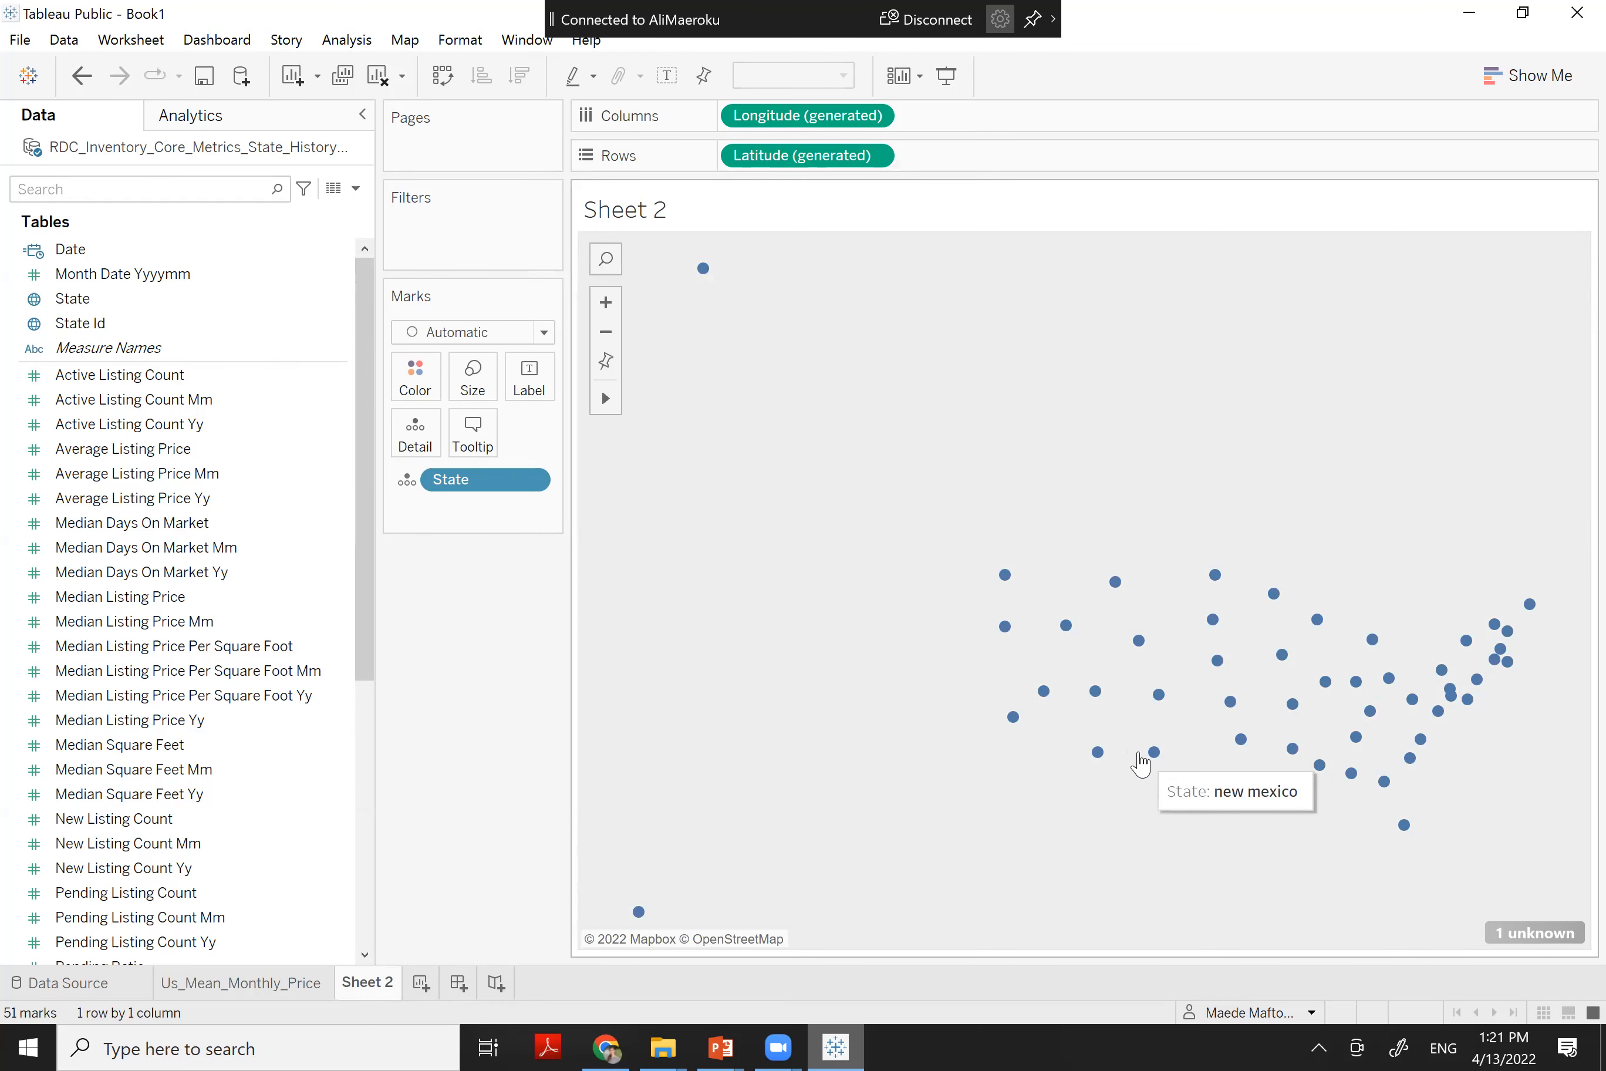
mouse_move(1353, 739)
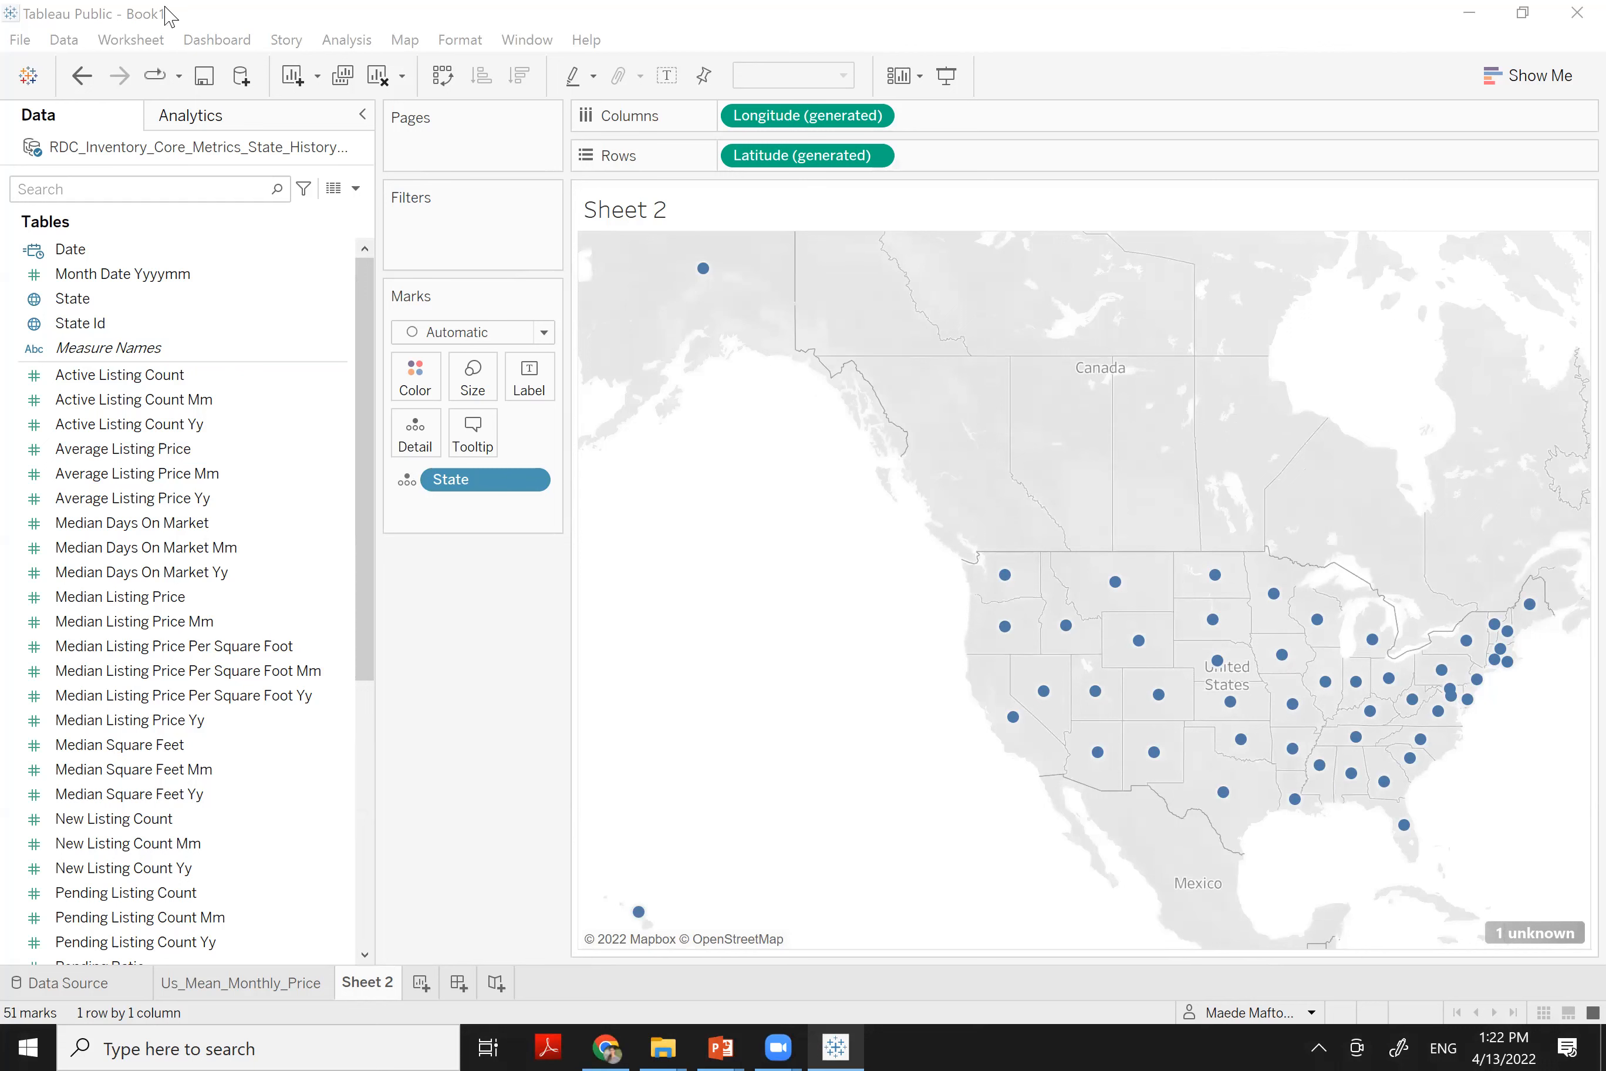
click(204, 10)
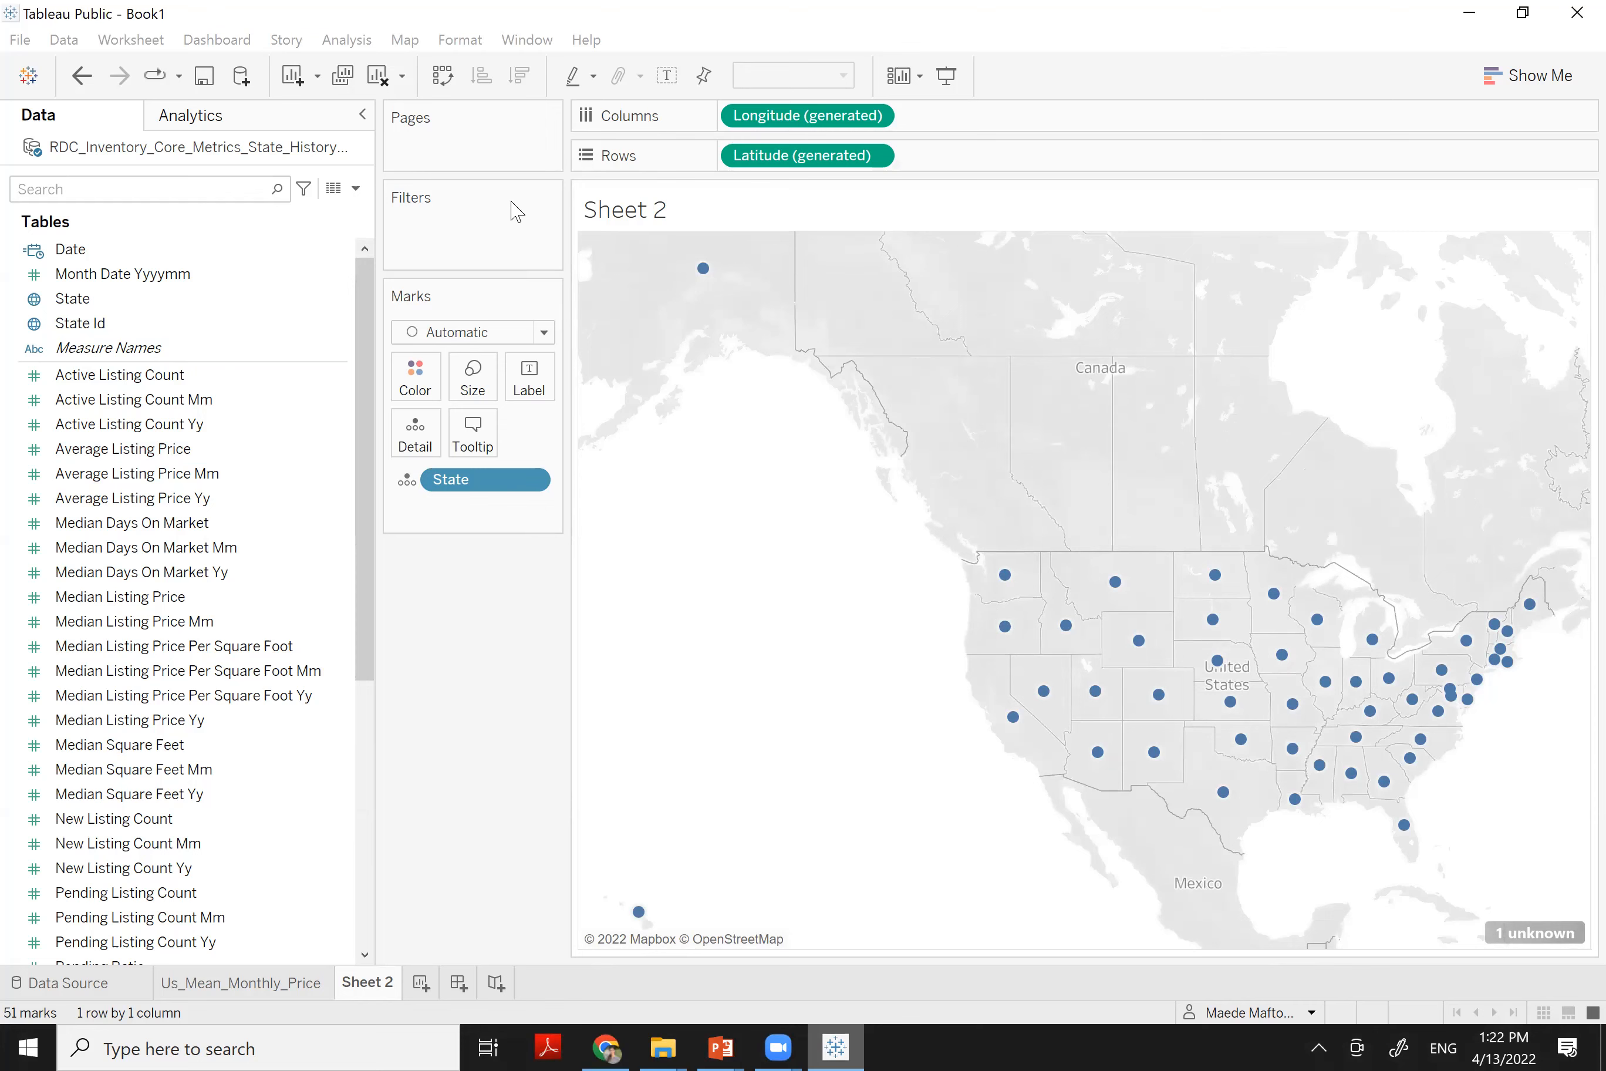
key(super+Down)
In Map Layers, uncheck Base, Land Cover, Country/Region Names and State/Province Borders
click(611, 212)
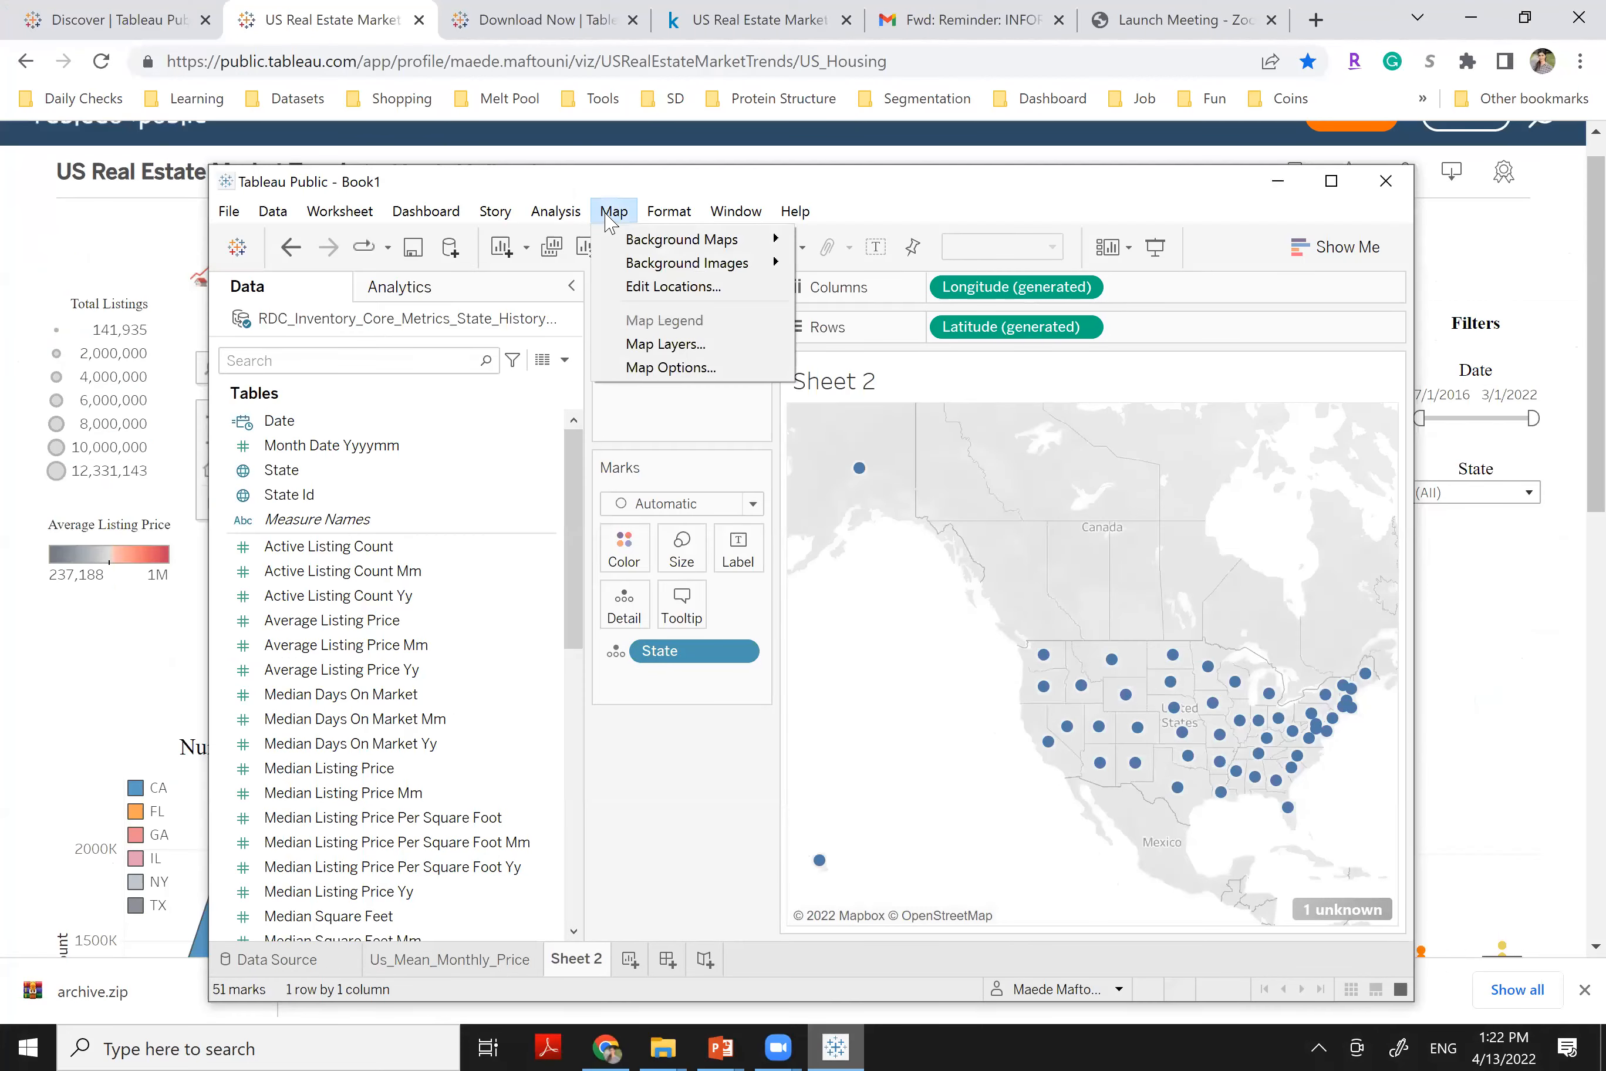
click(665, 343)
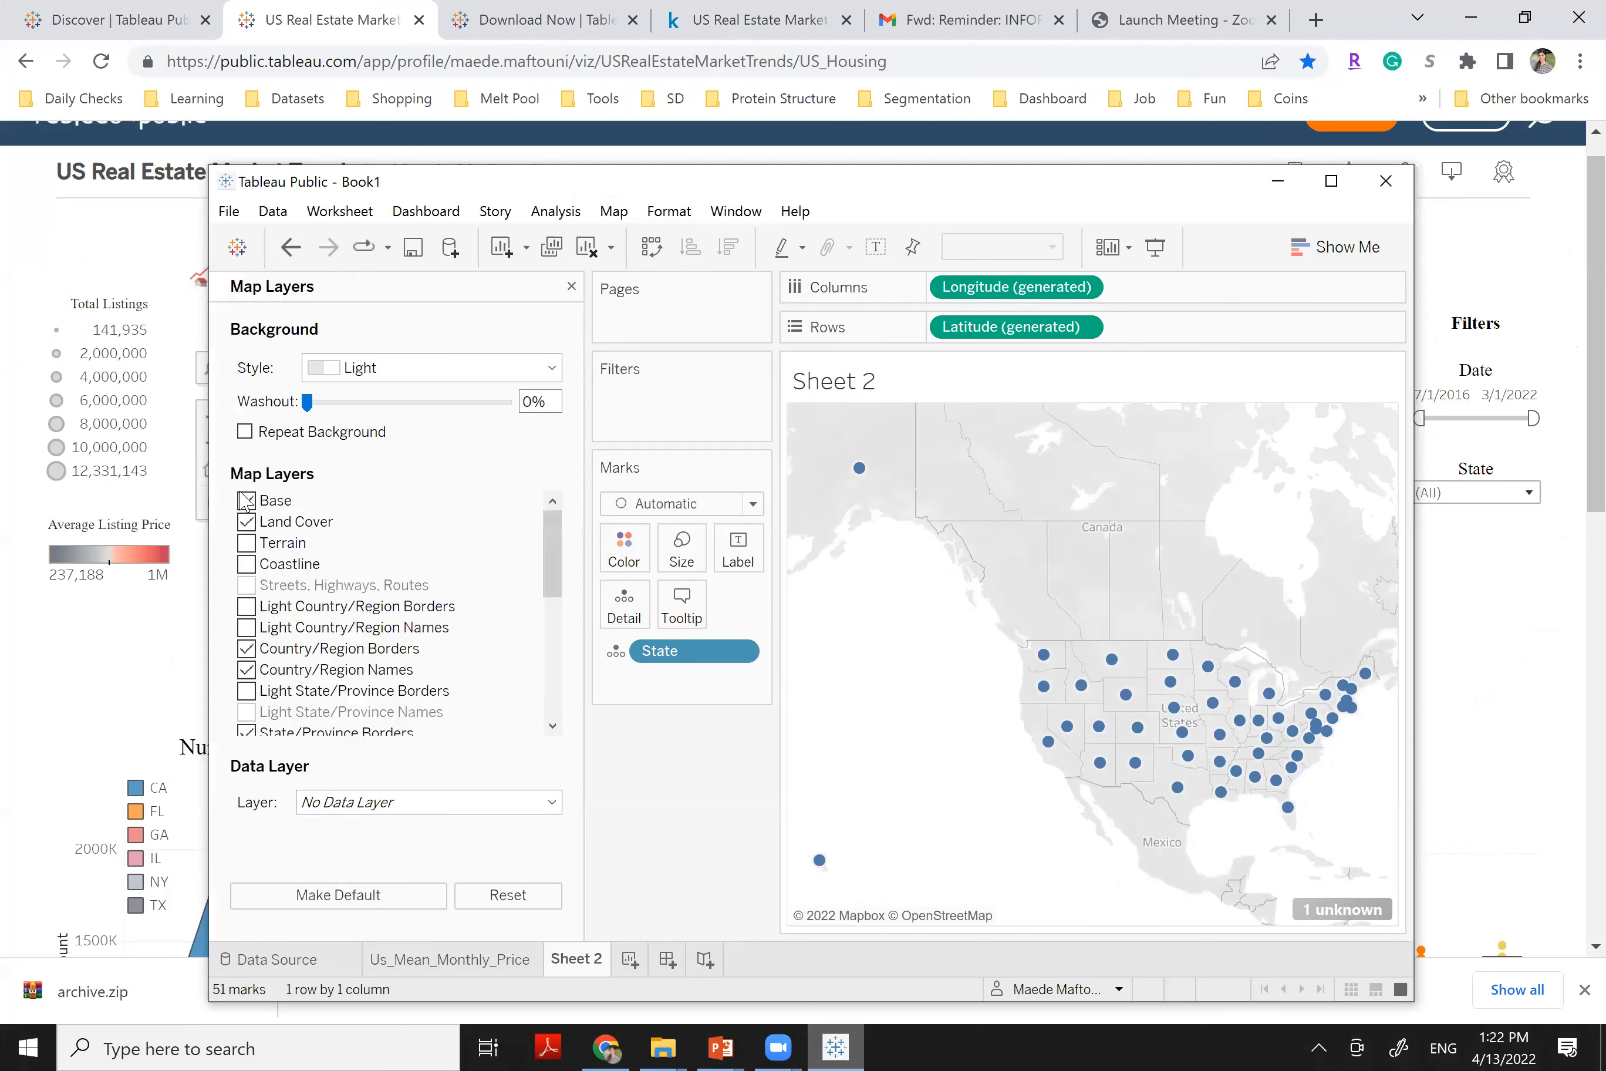
click(246, 501)
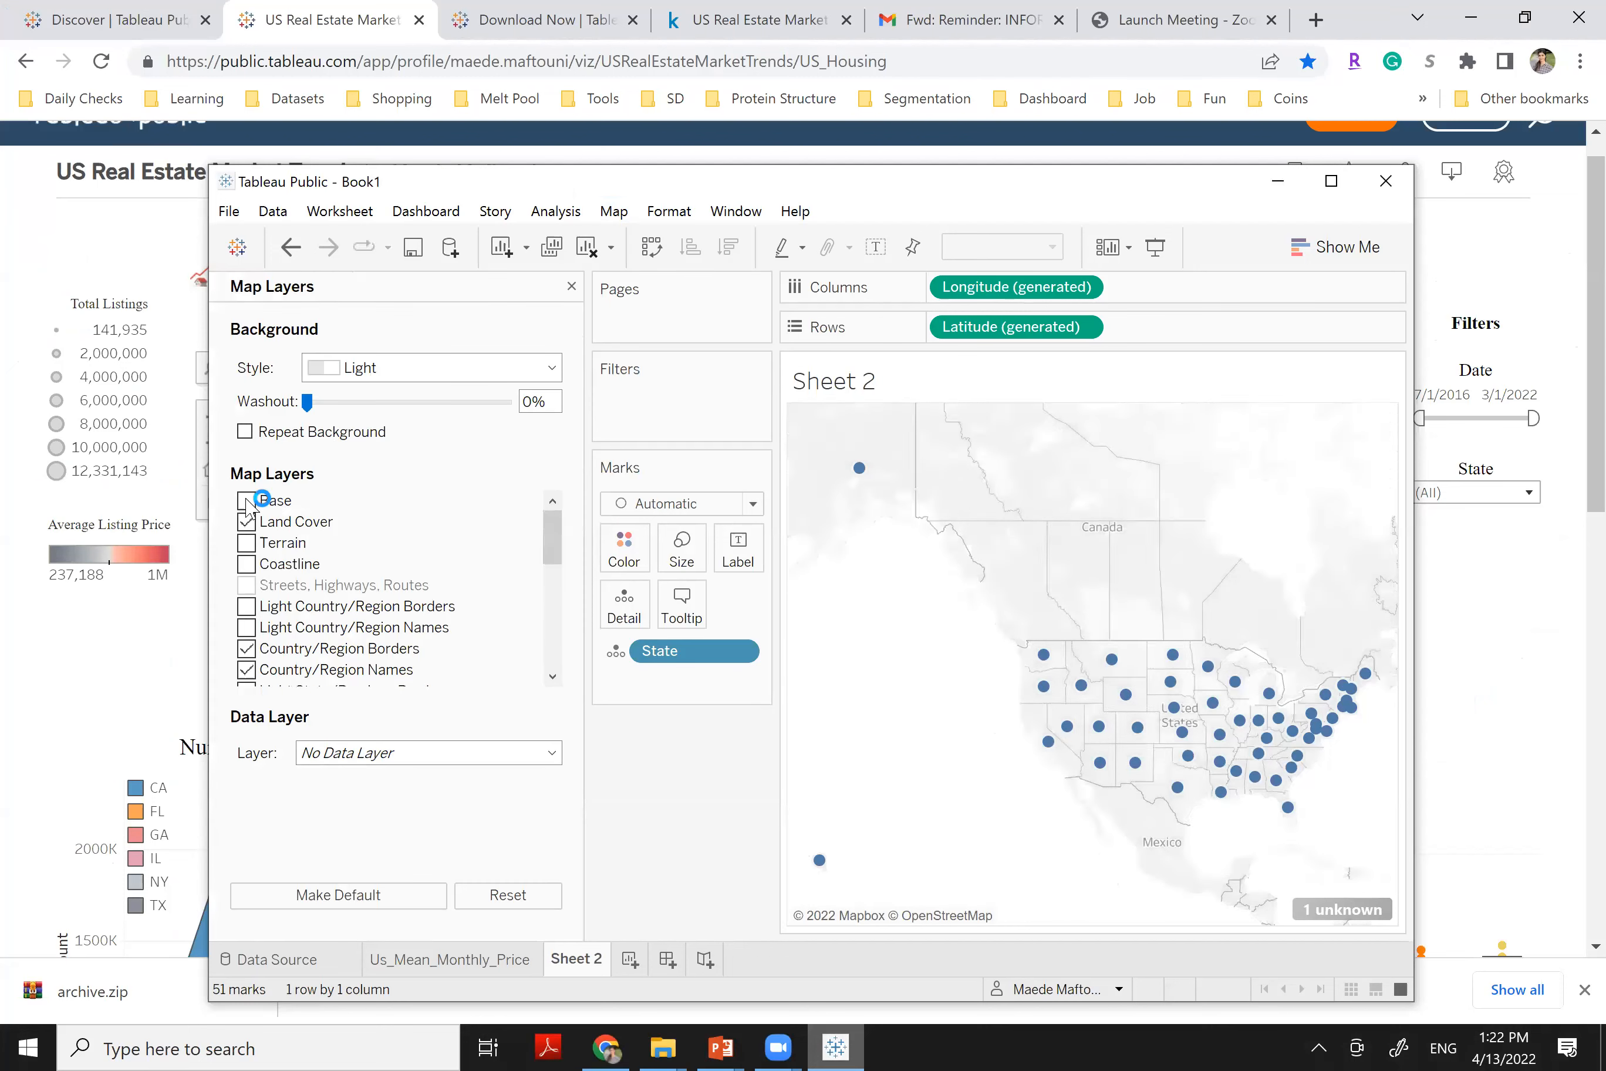
click(246, 501)
click(247, 523)
click(246, 670)
drag(553, 535, 552, 609)
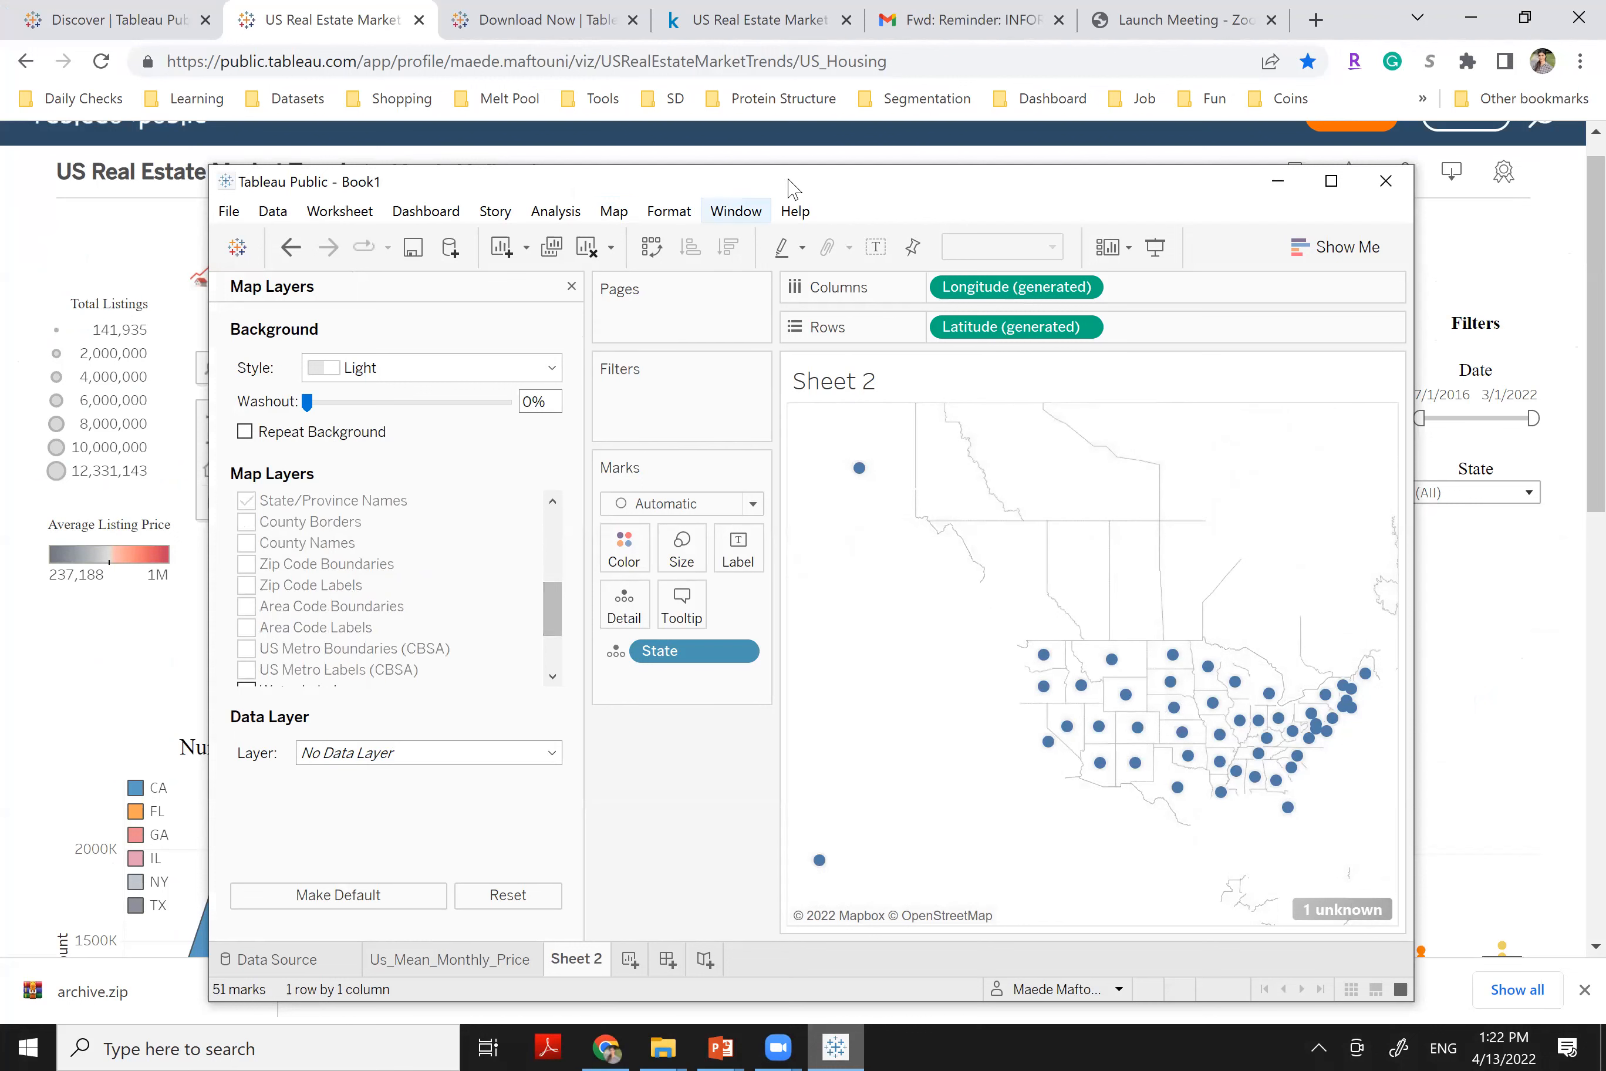
double_click(807, 183)
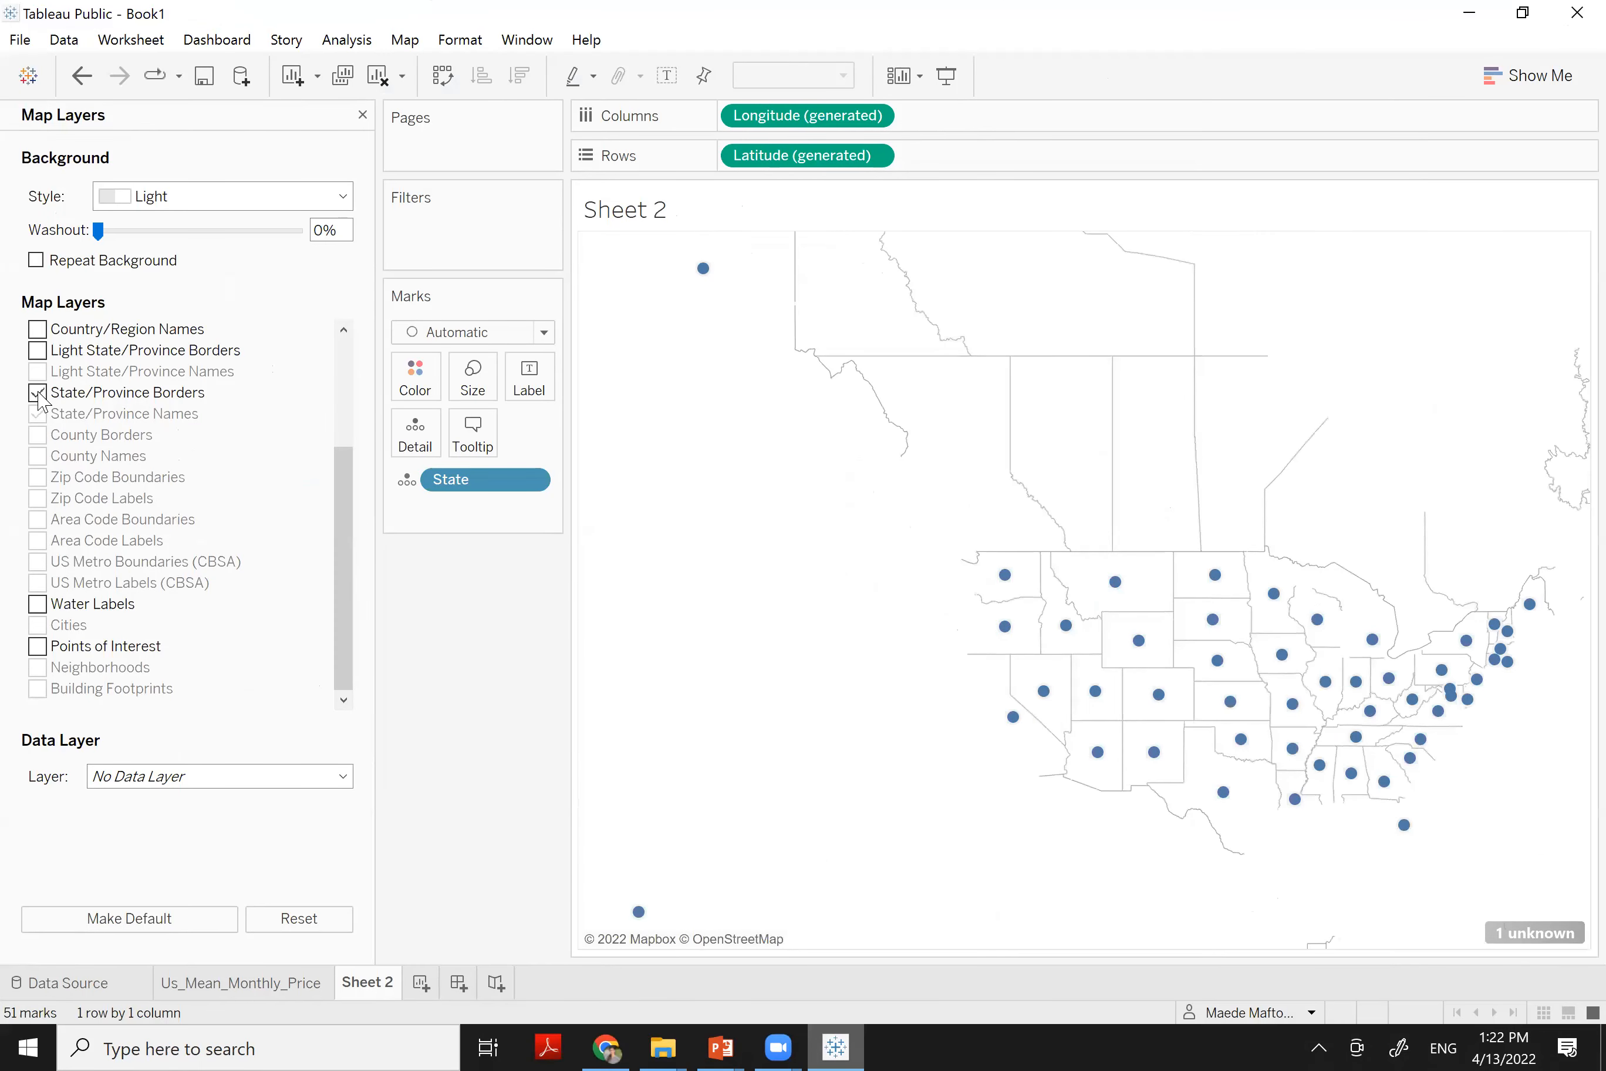
click(38, 392)
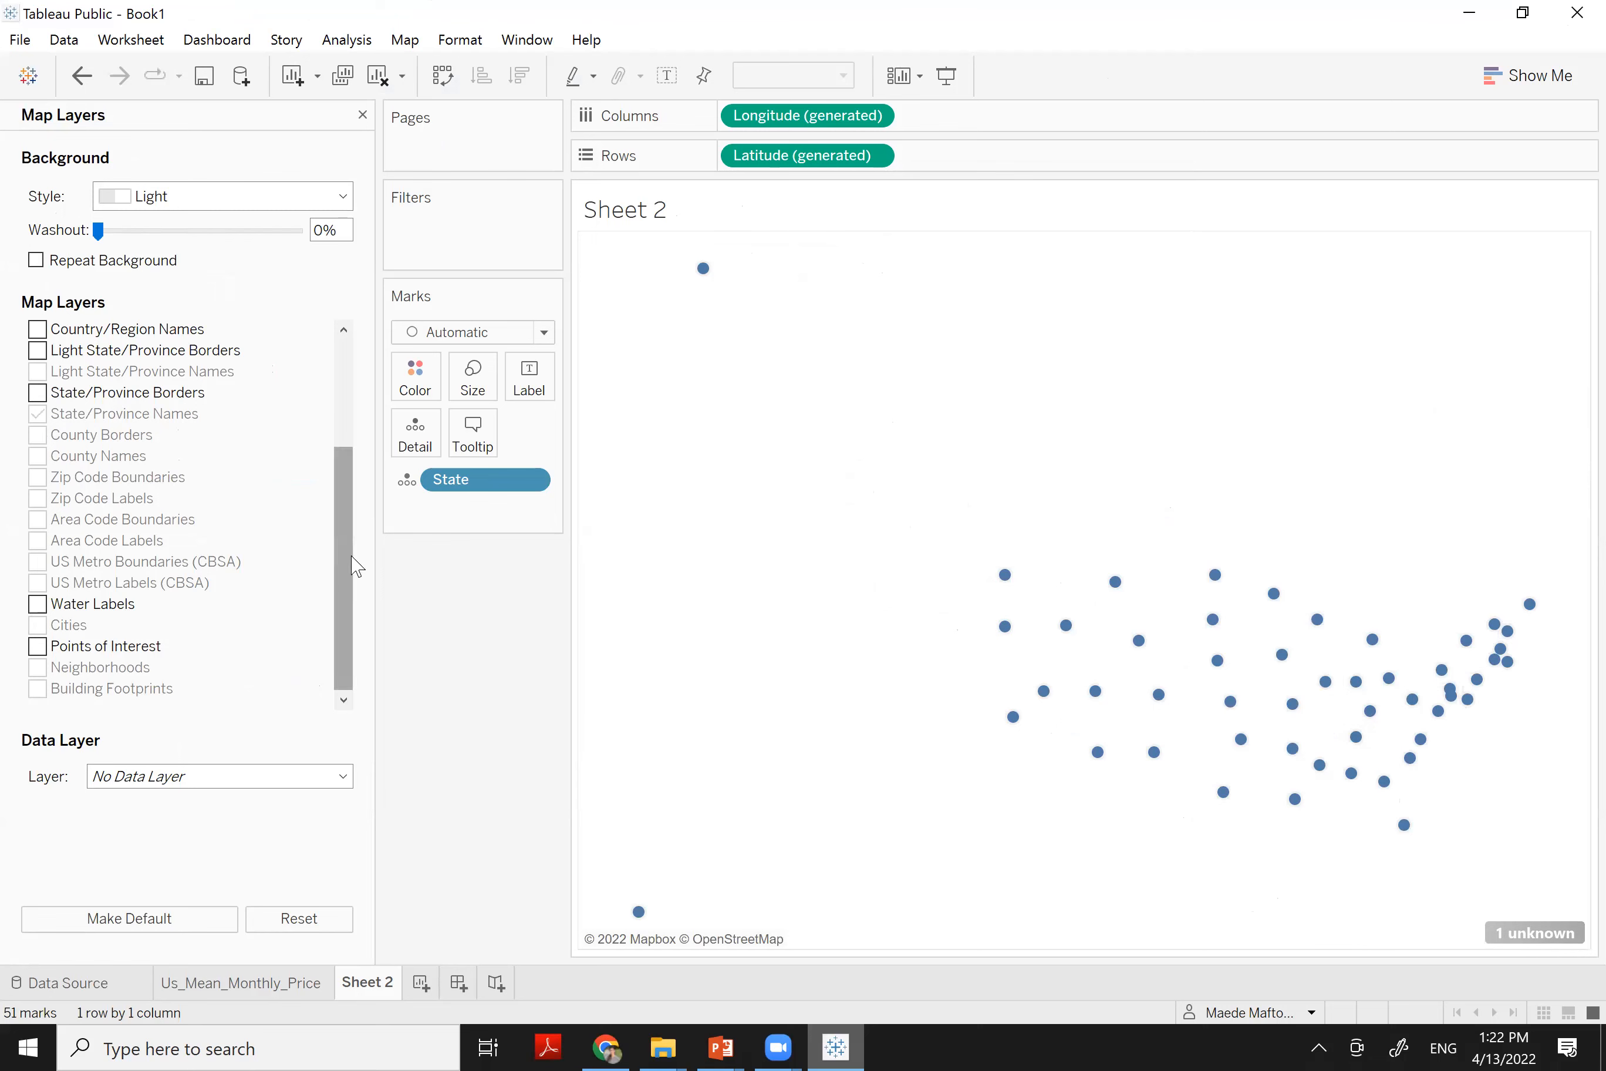
scroll(350, 566, up, 2)
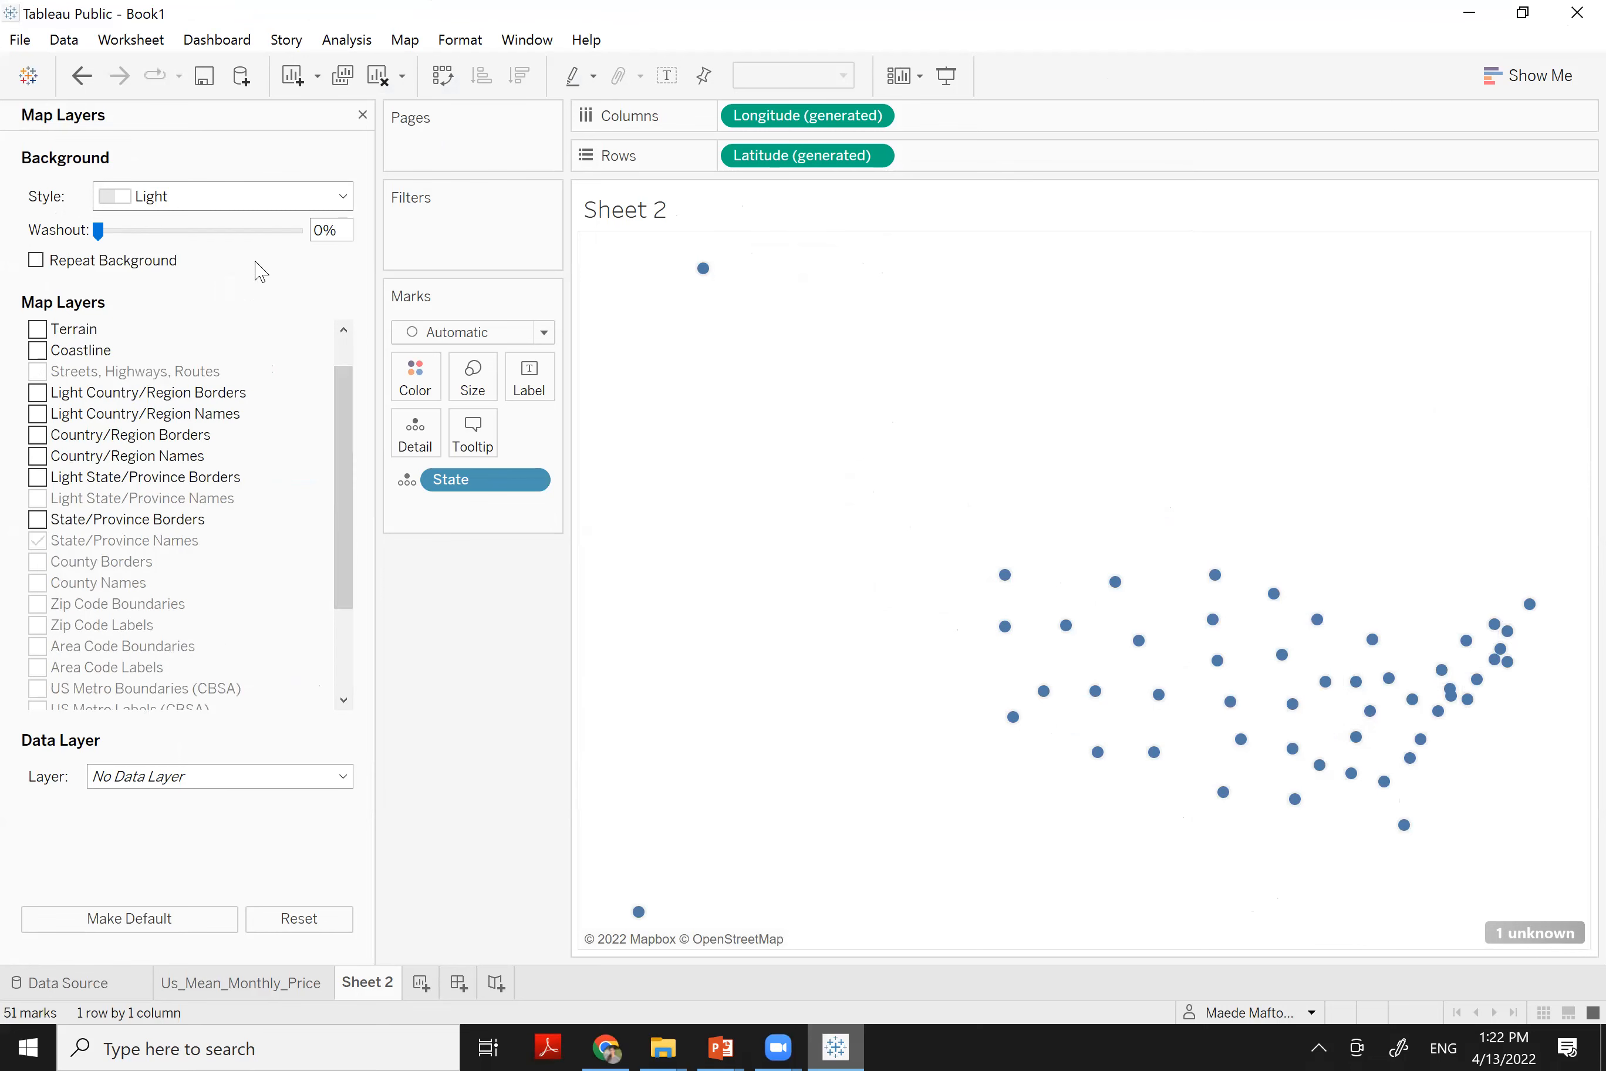
click(362, 114)
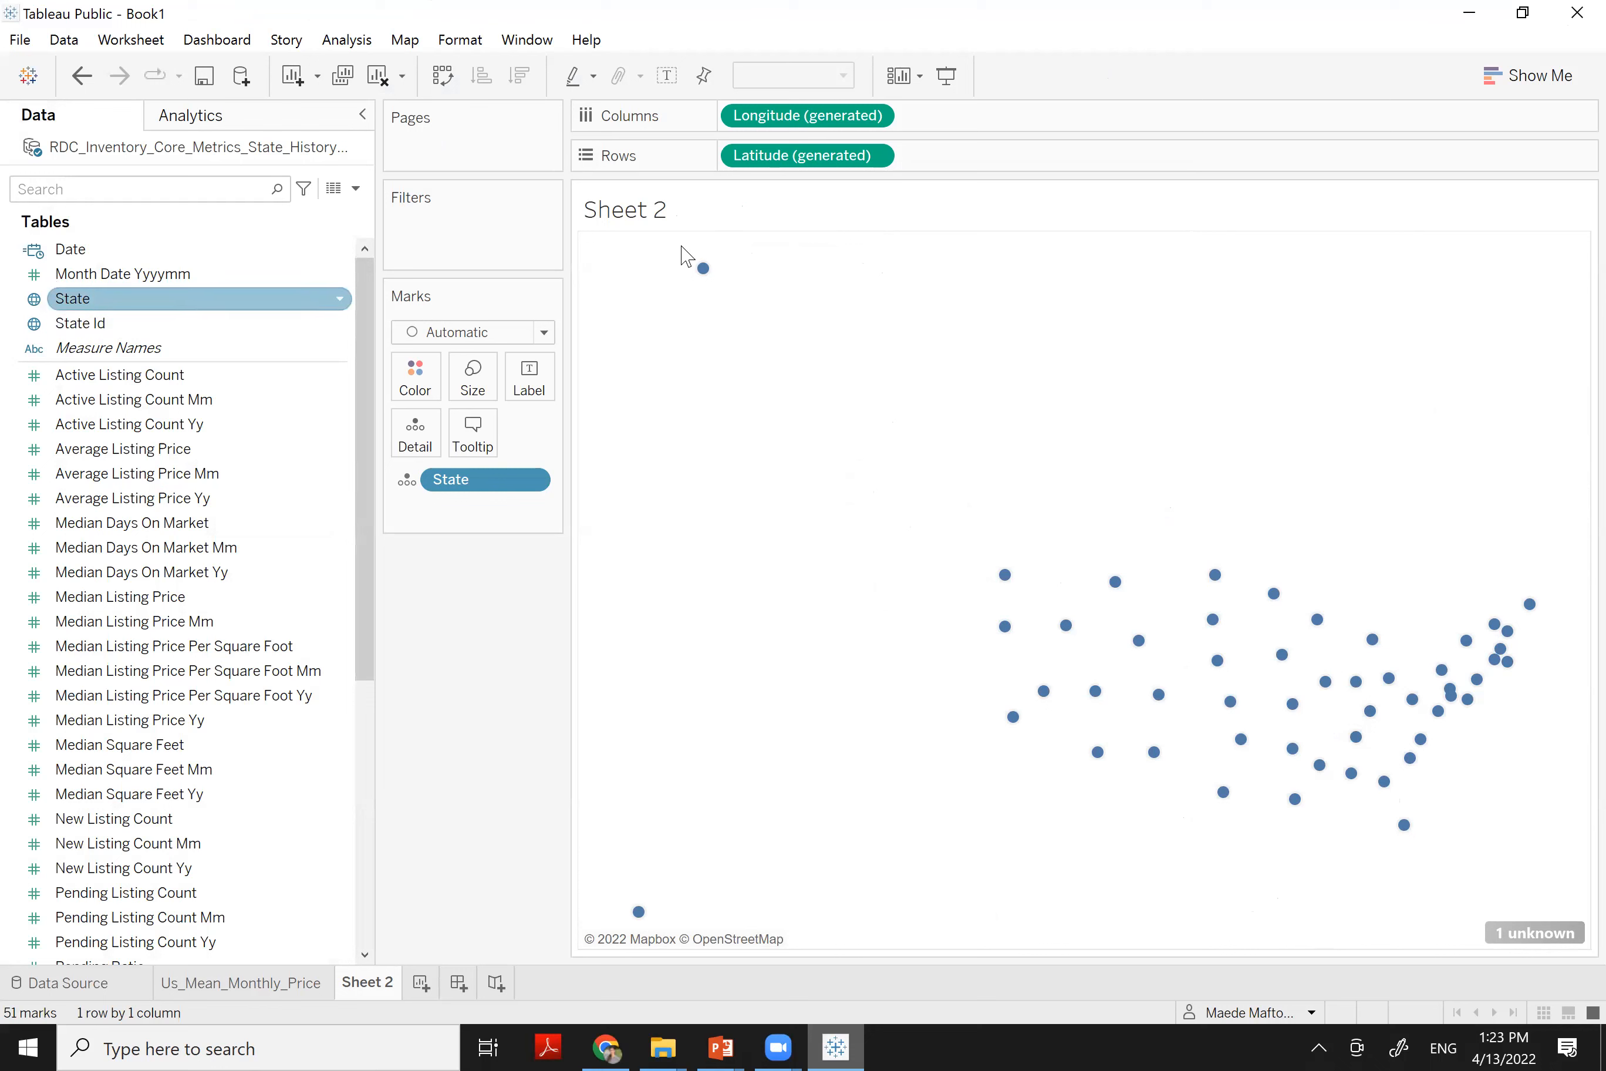
Colour the states by Average Listing Price as a filled map, then drag State Id to Filters
mouse_move(699, 282)
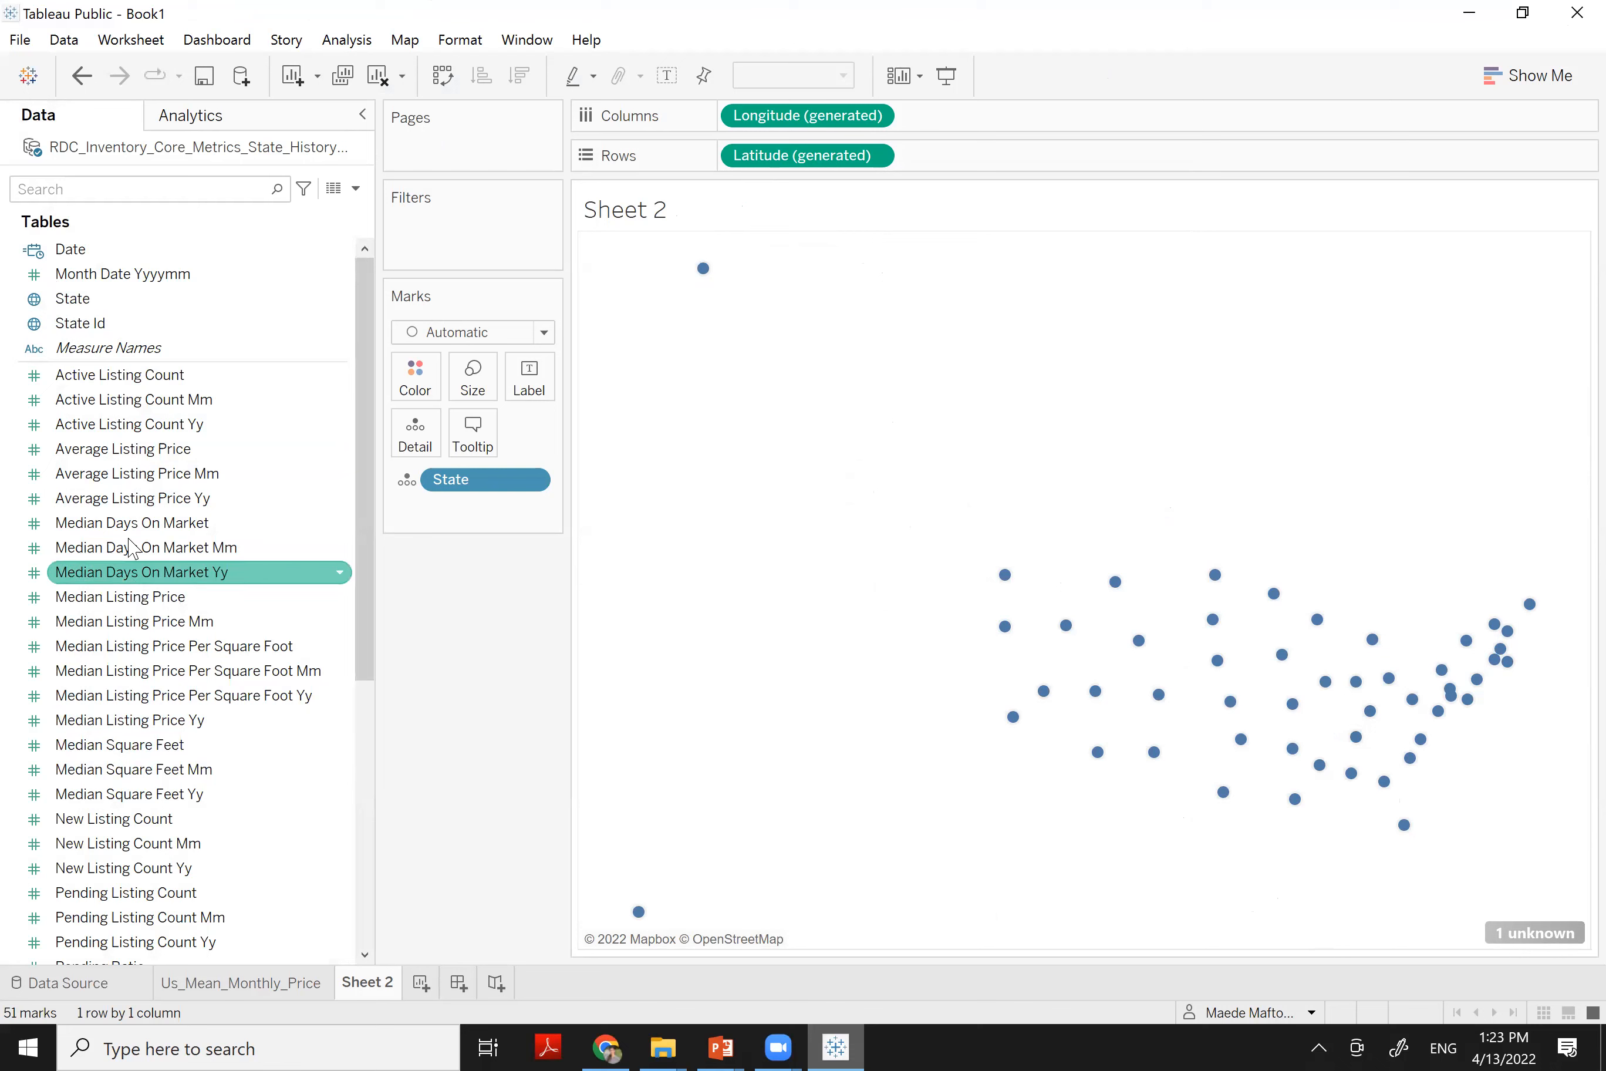
drag(238, 450, 416, 388)
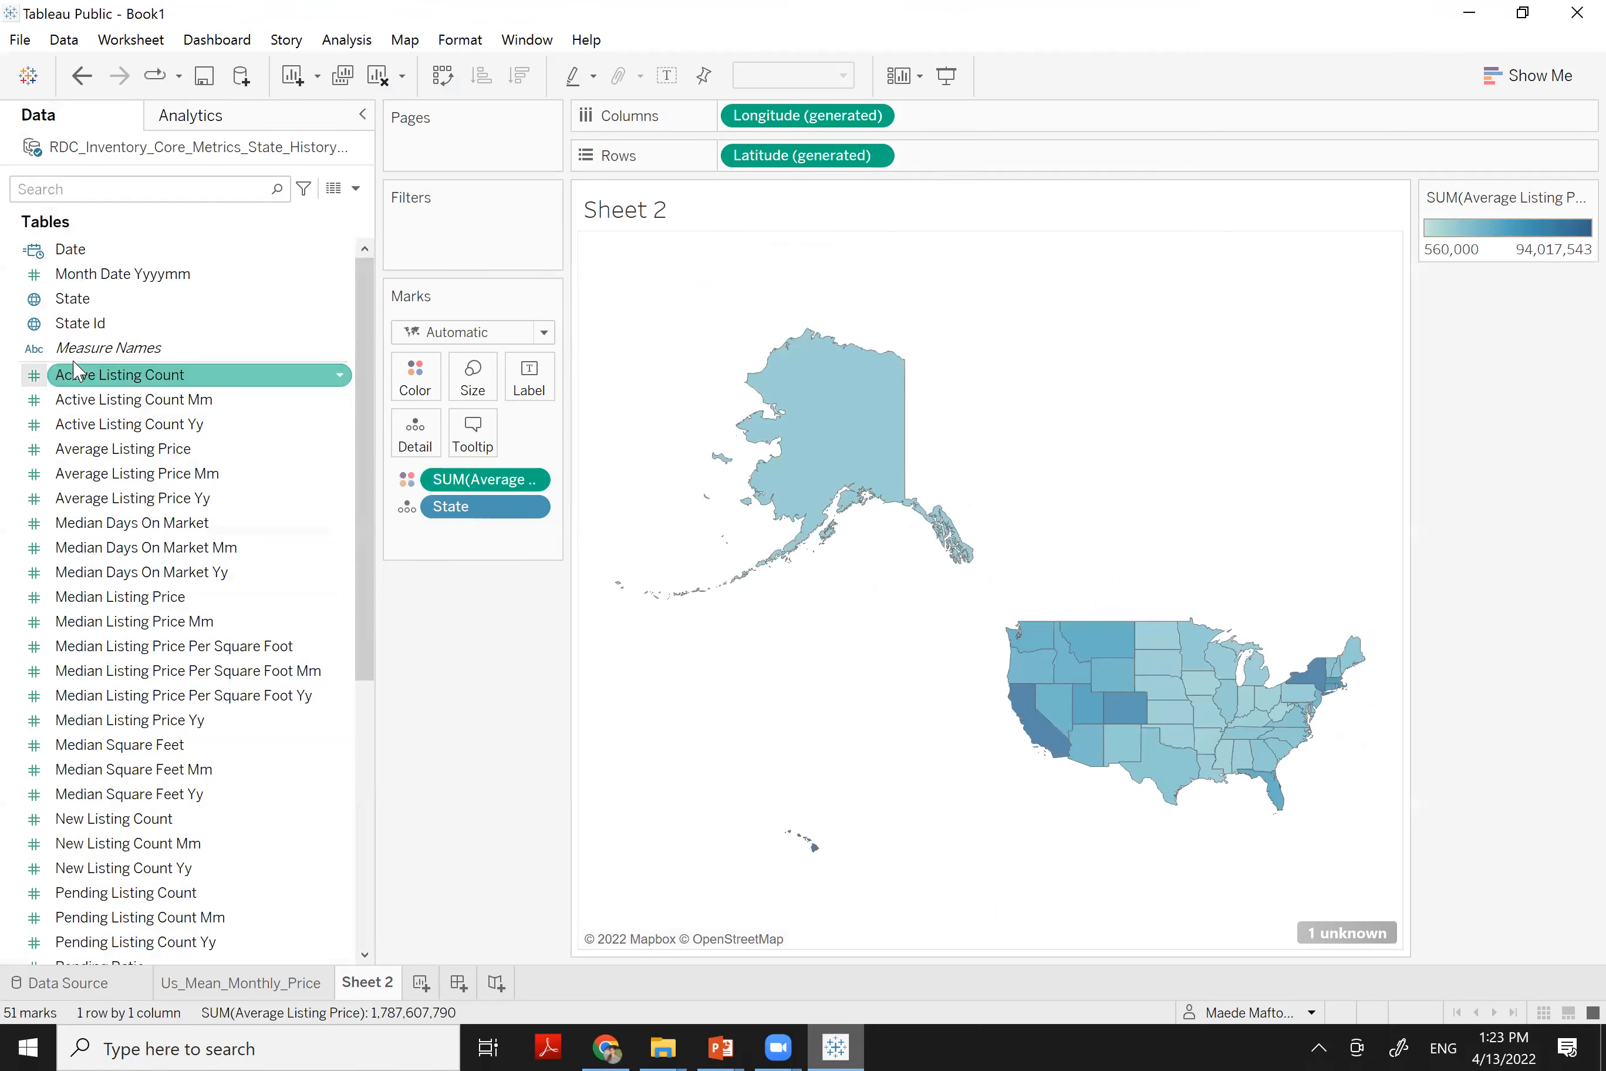
drag(81, 332, 449, 245)
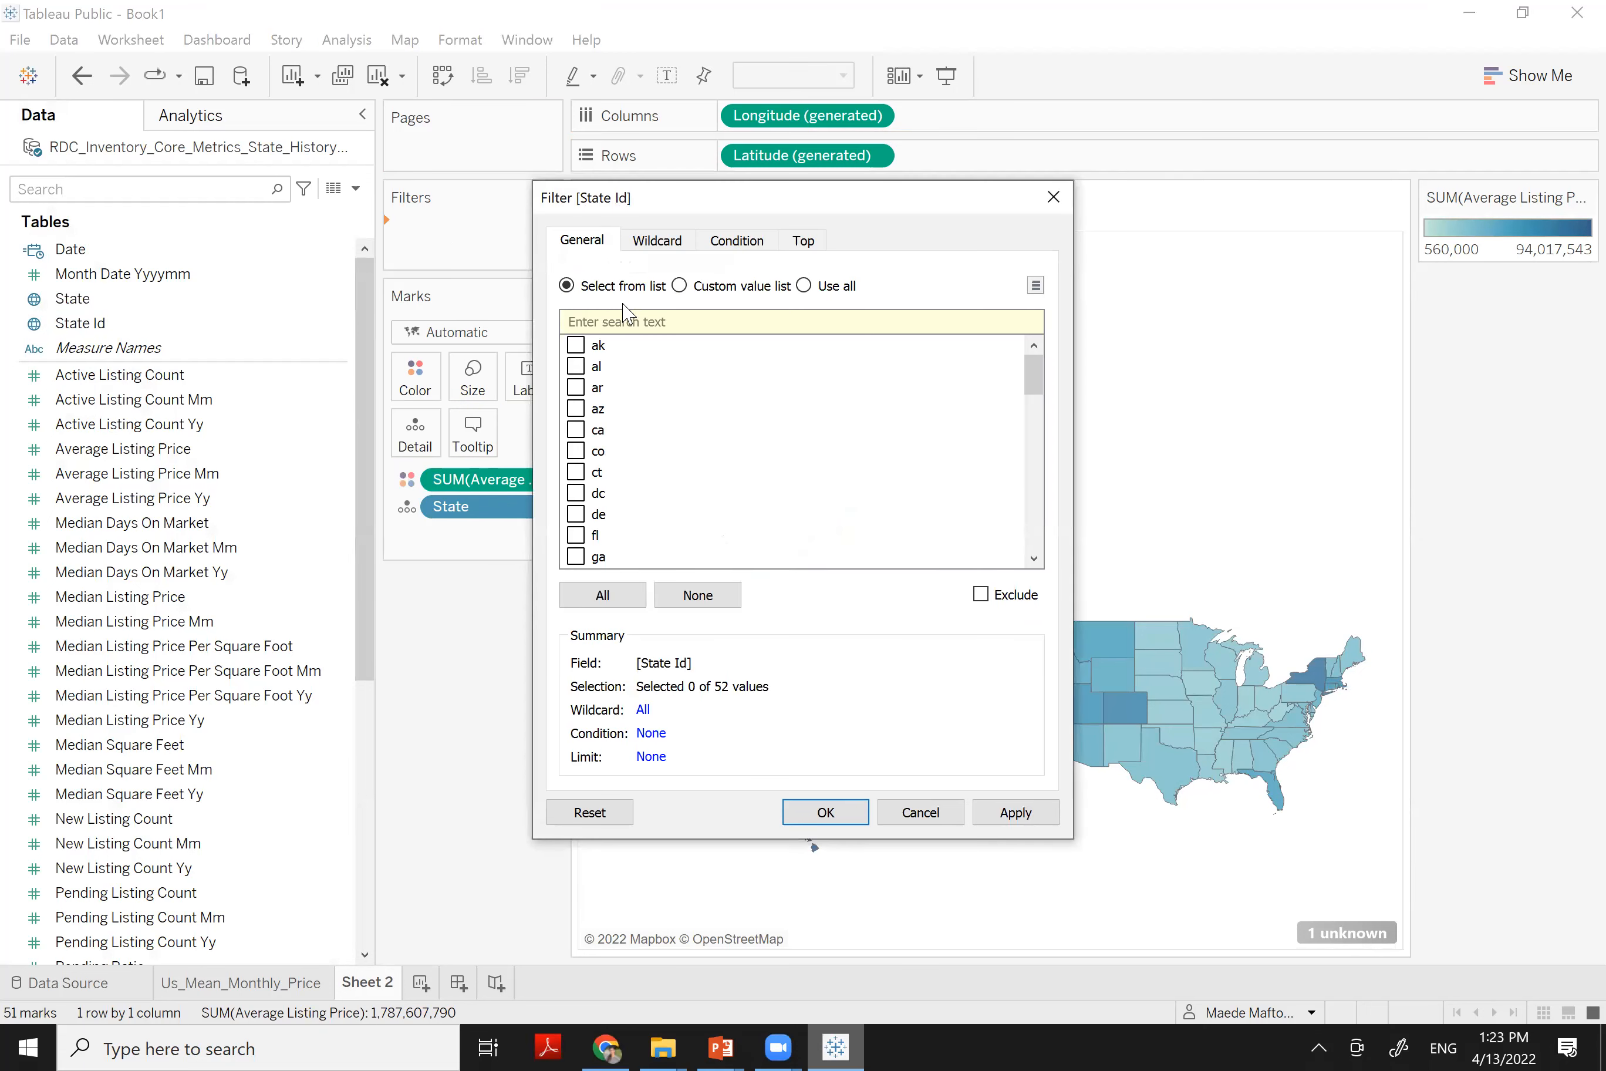
Replace the State Id filter with a State filter that excludes alaska and hawaii
click(803, 284)
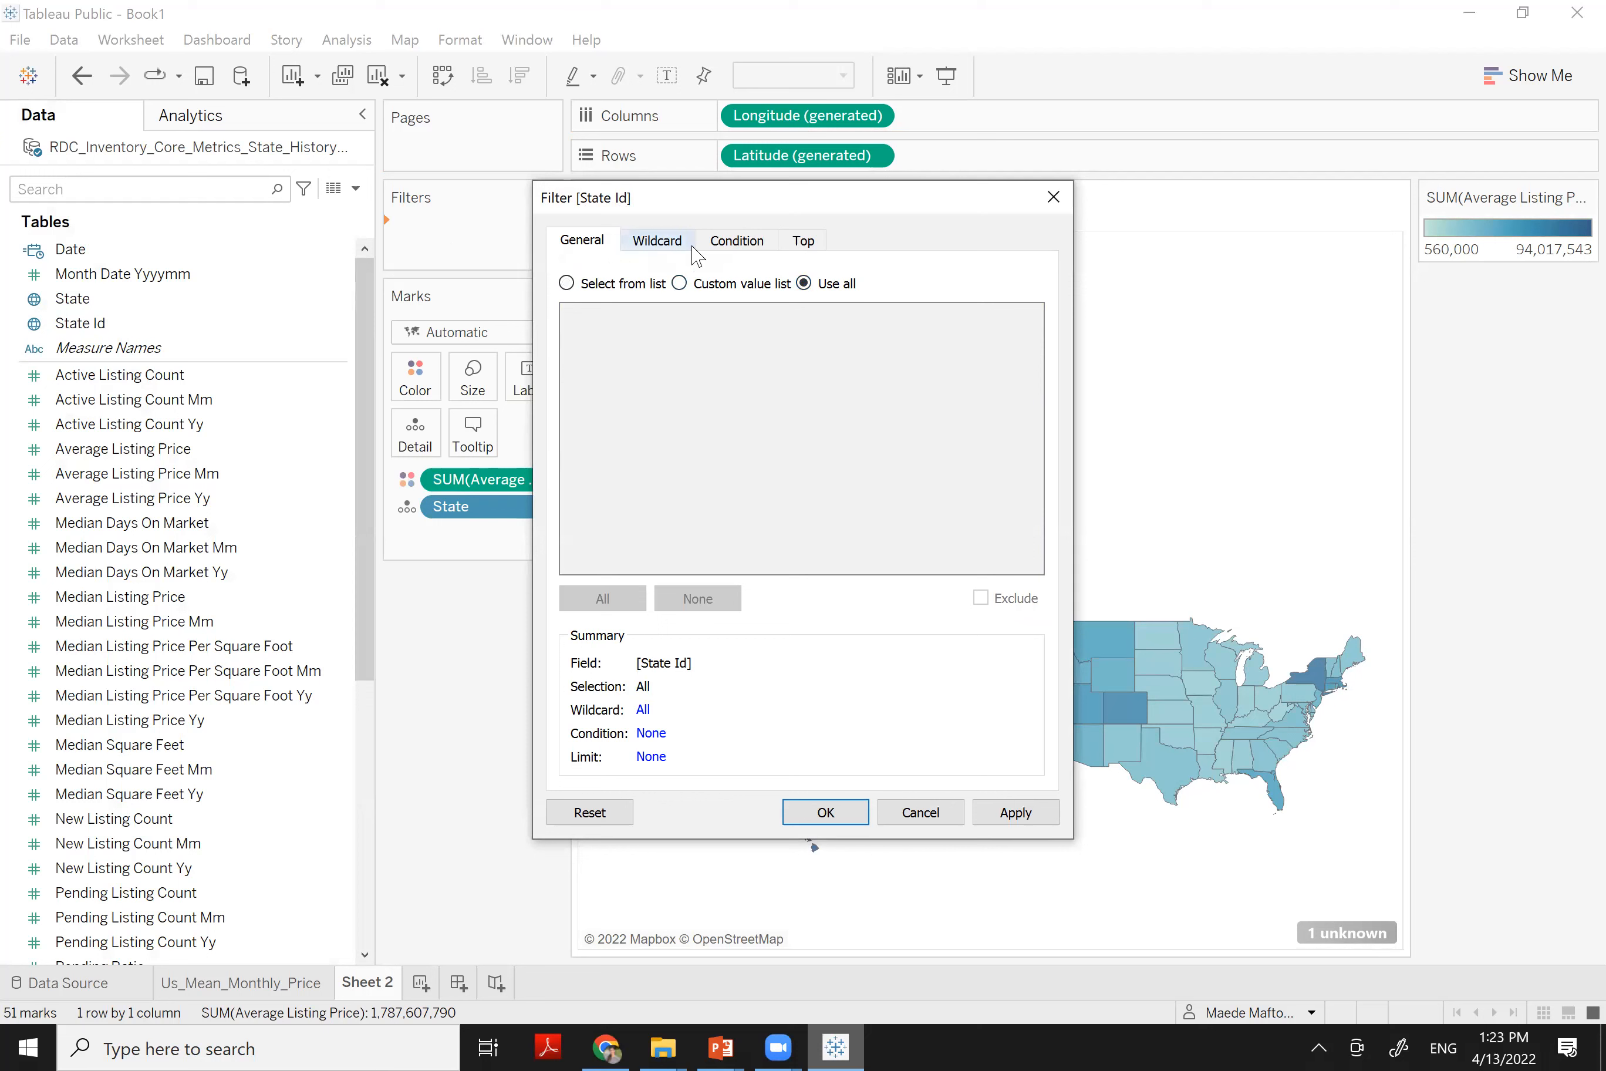
click(1053, 207)
click(83, 301)
drag(117, 328, 339, 273)
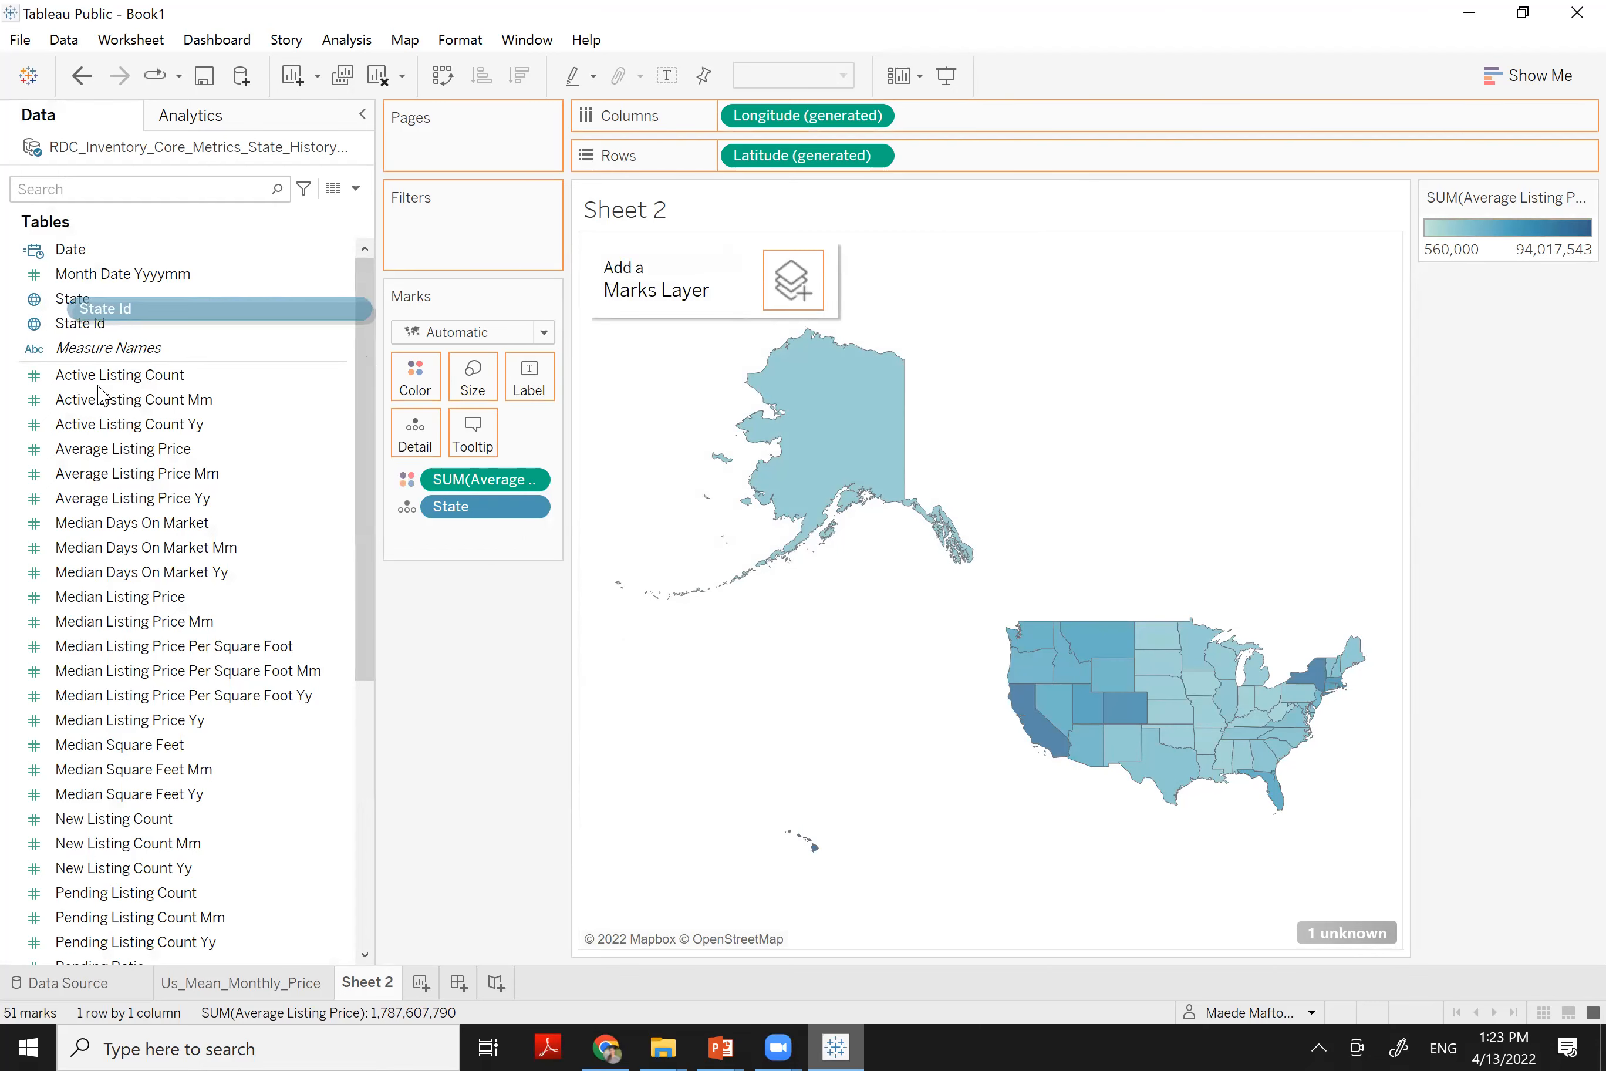
drag(82, 299, 432, 240)
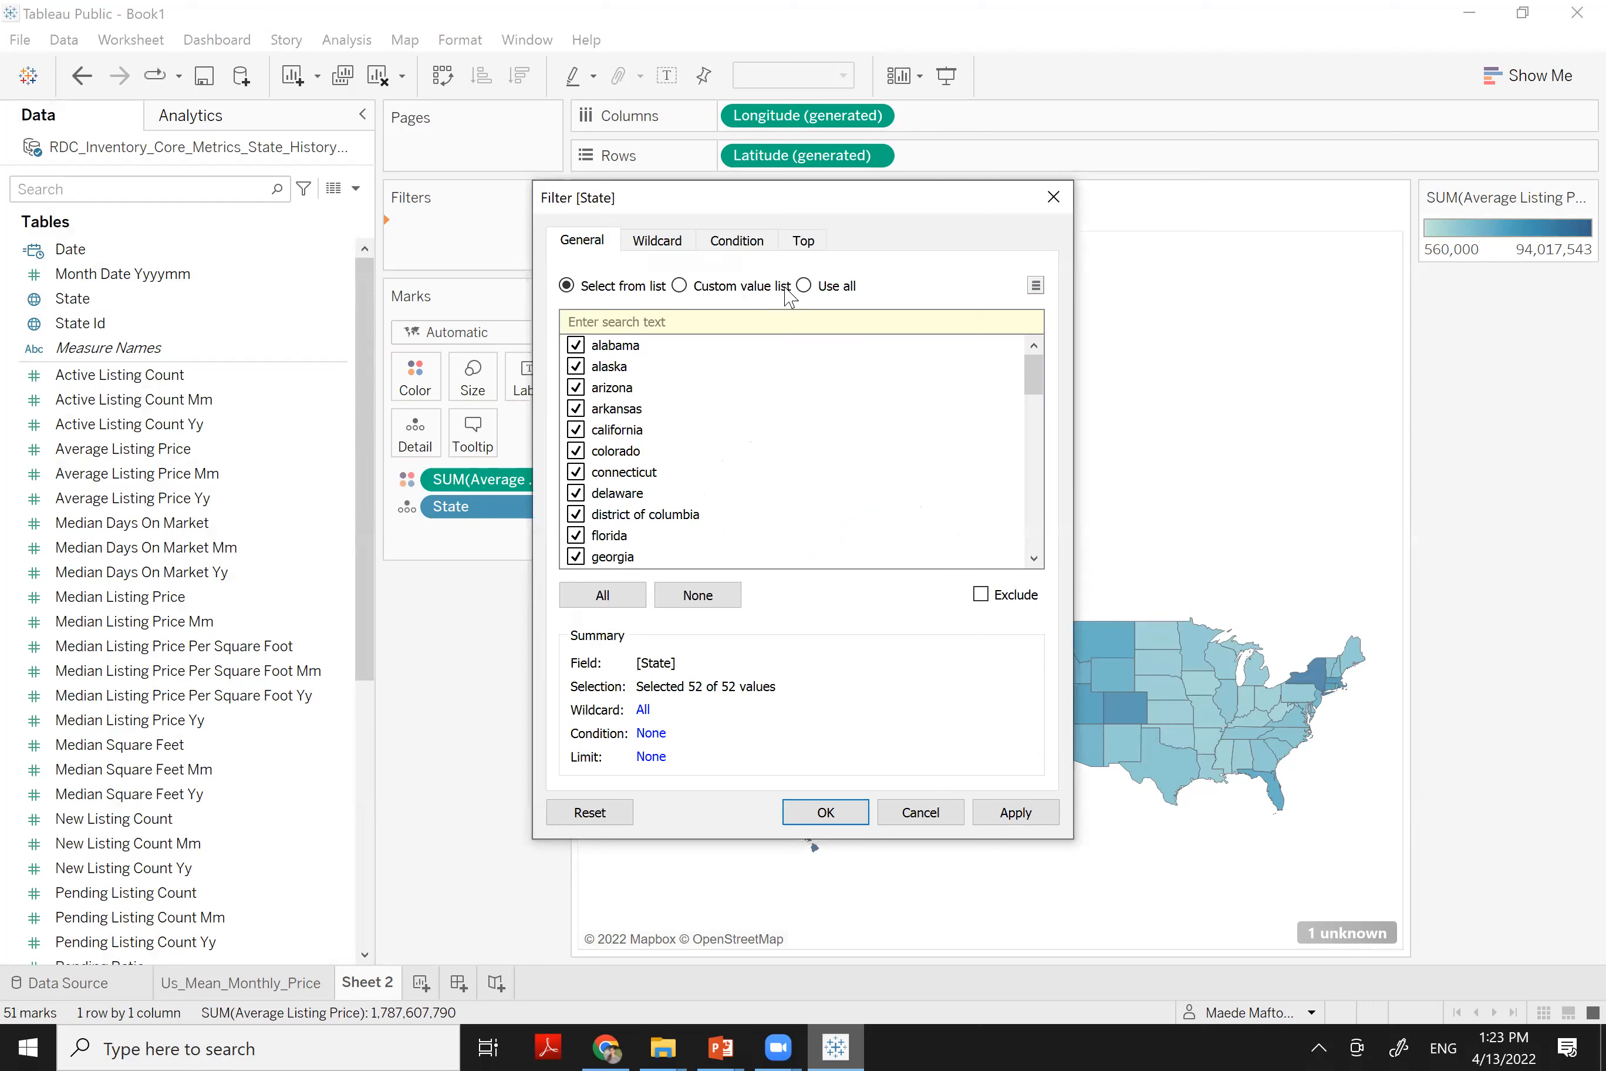
click(576, 368)
click(1037, 427)
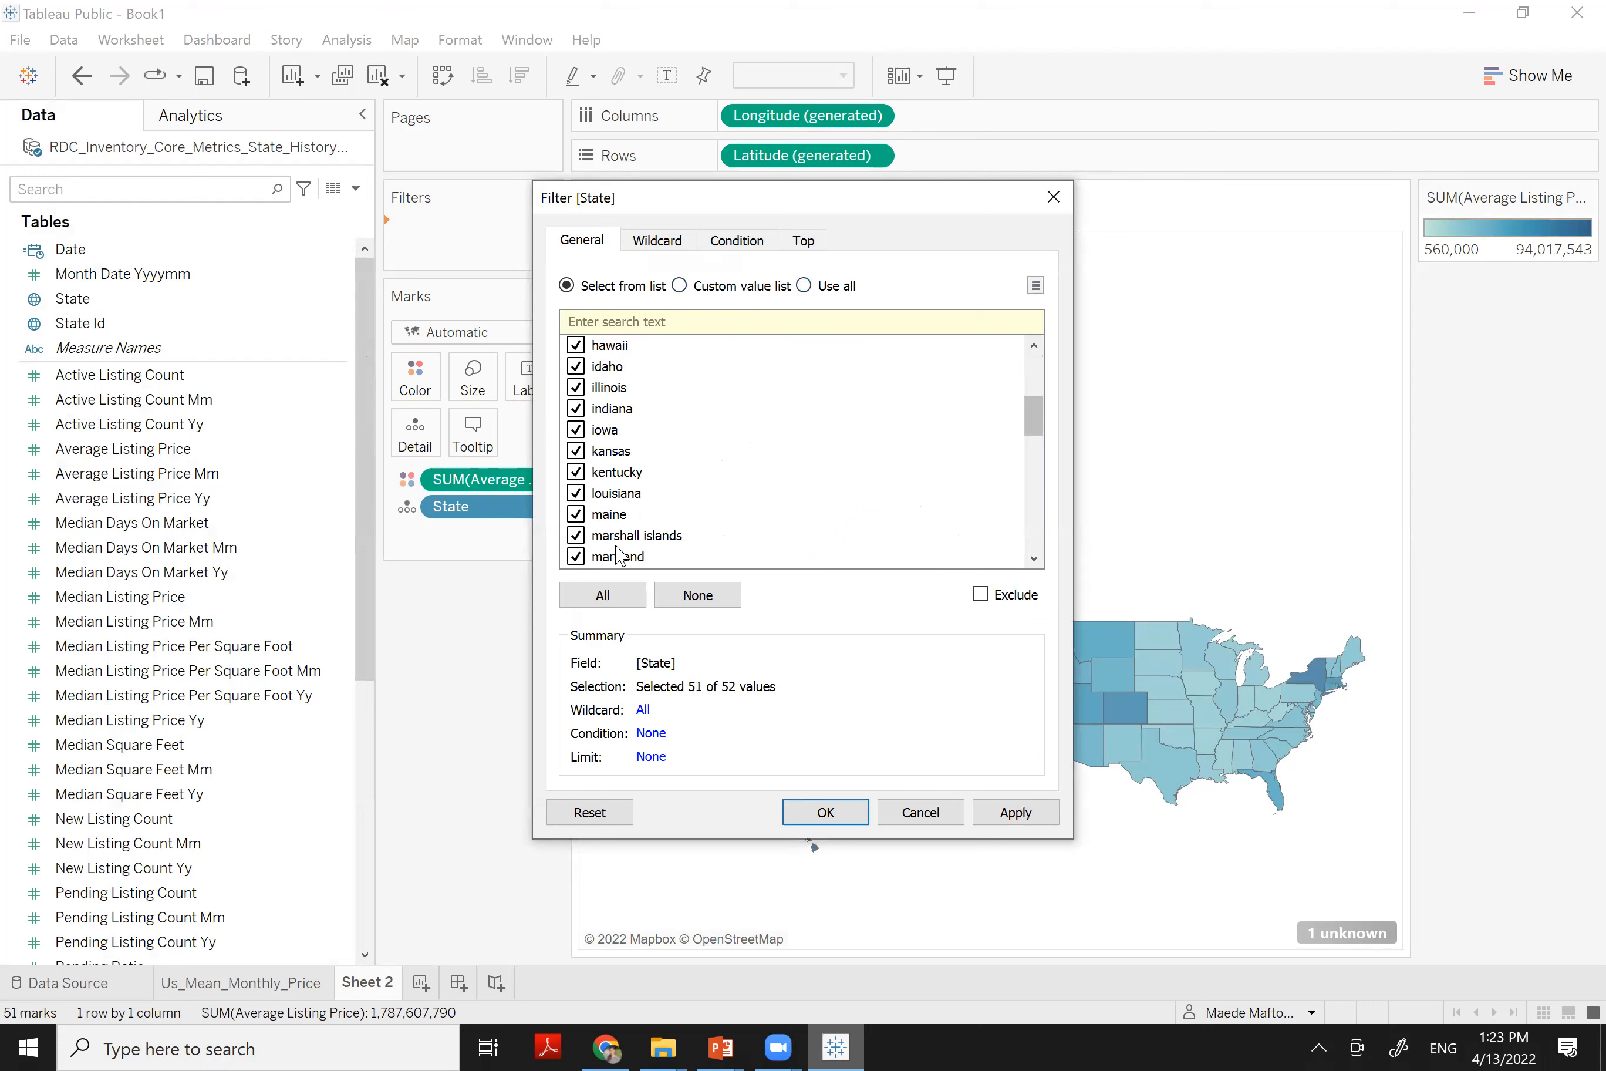
click(575, 347)
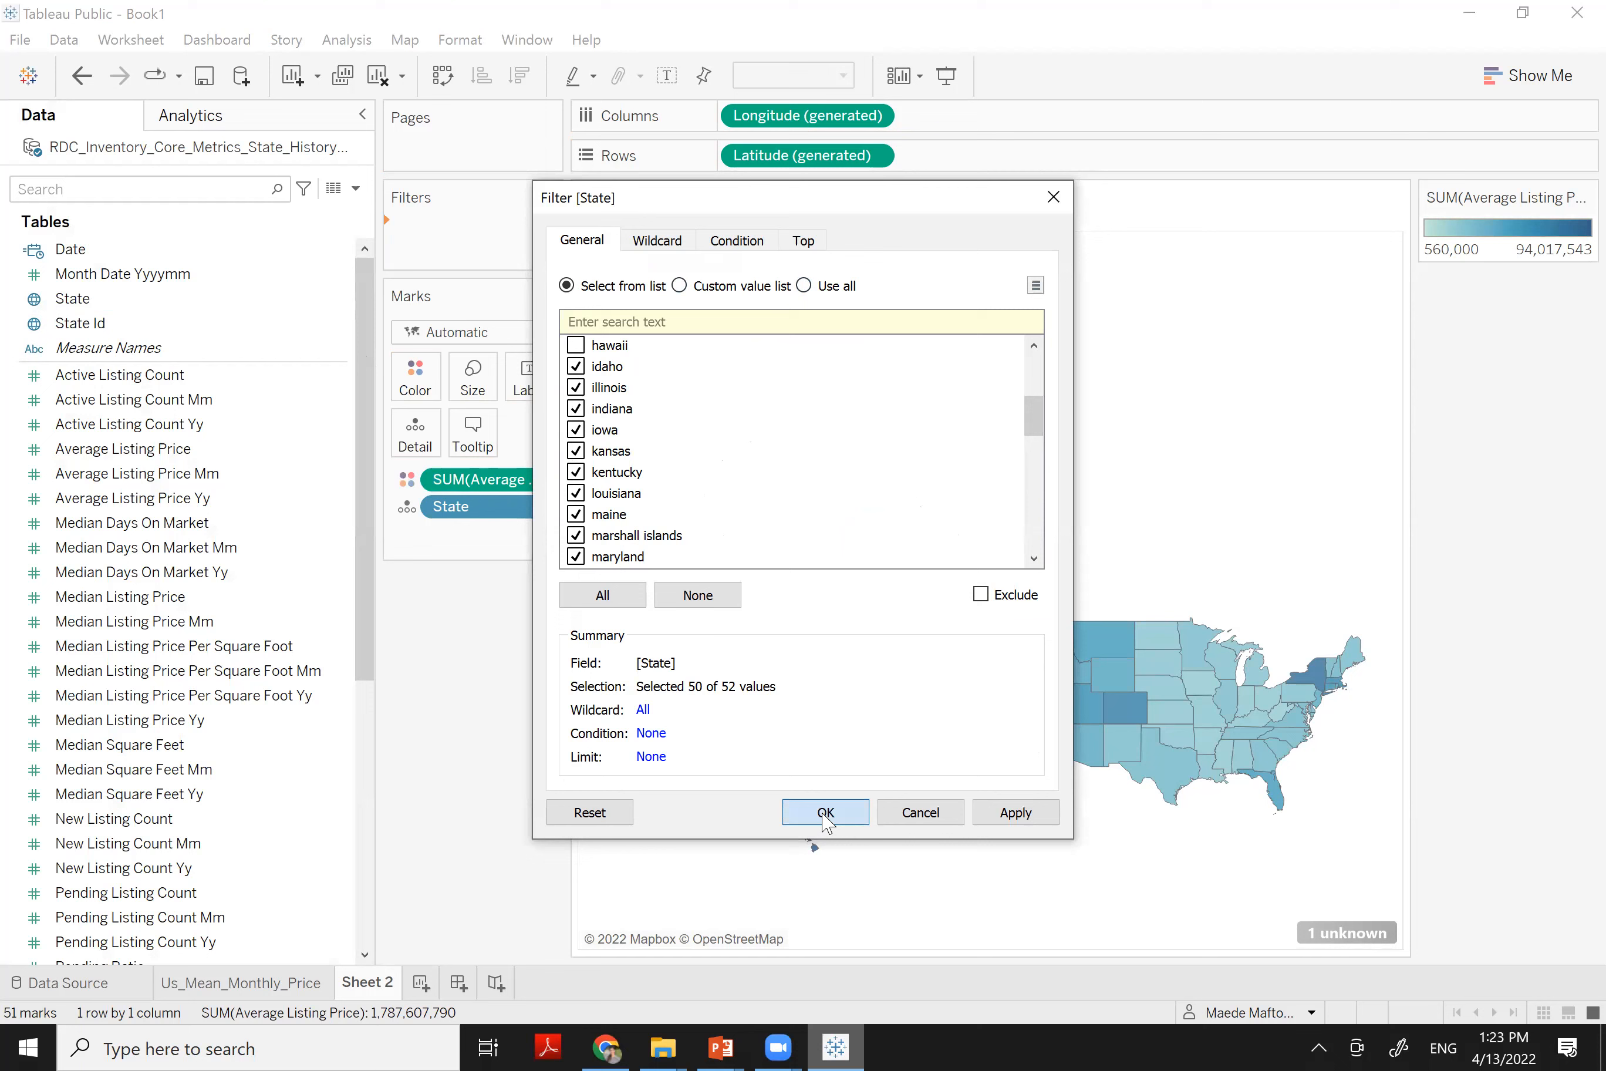
click(825, 813)
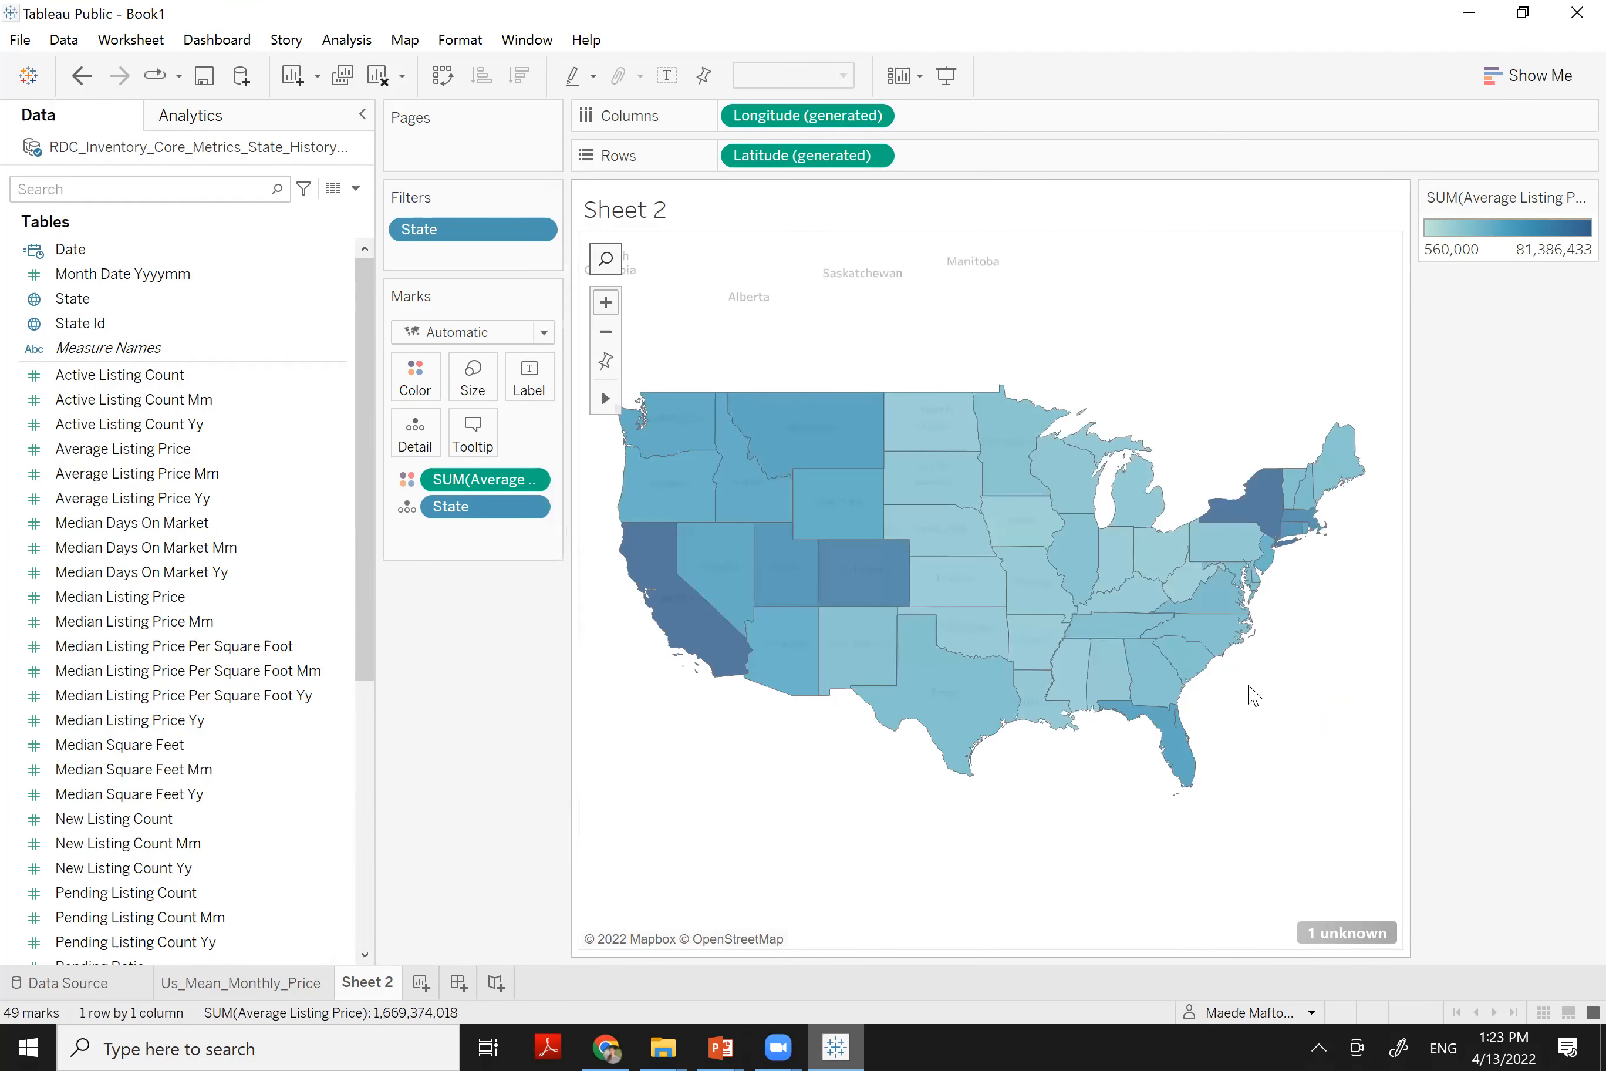
Colour states by average listing price using a reversed Red-Black Diverging palette
mouse_move(900, 453)
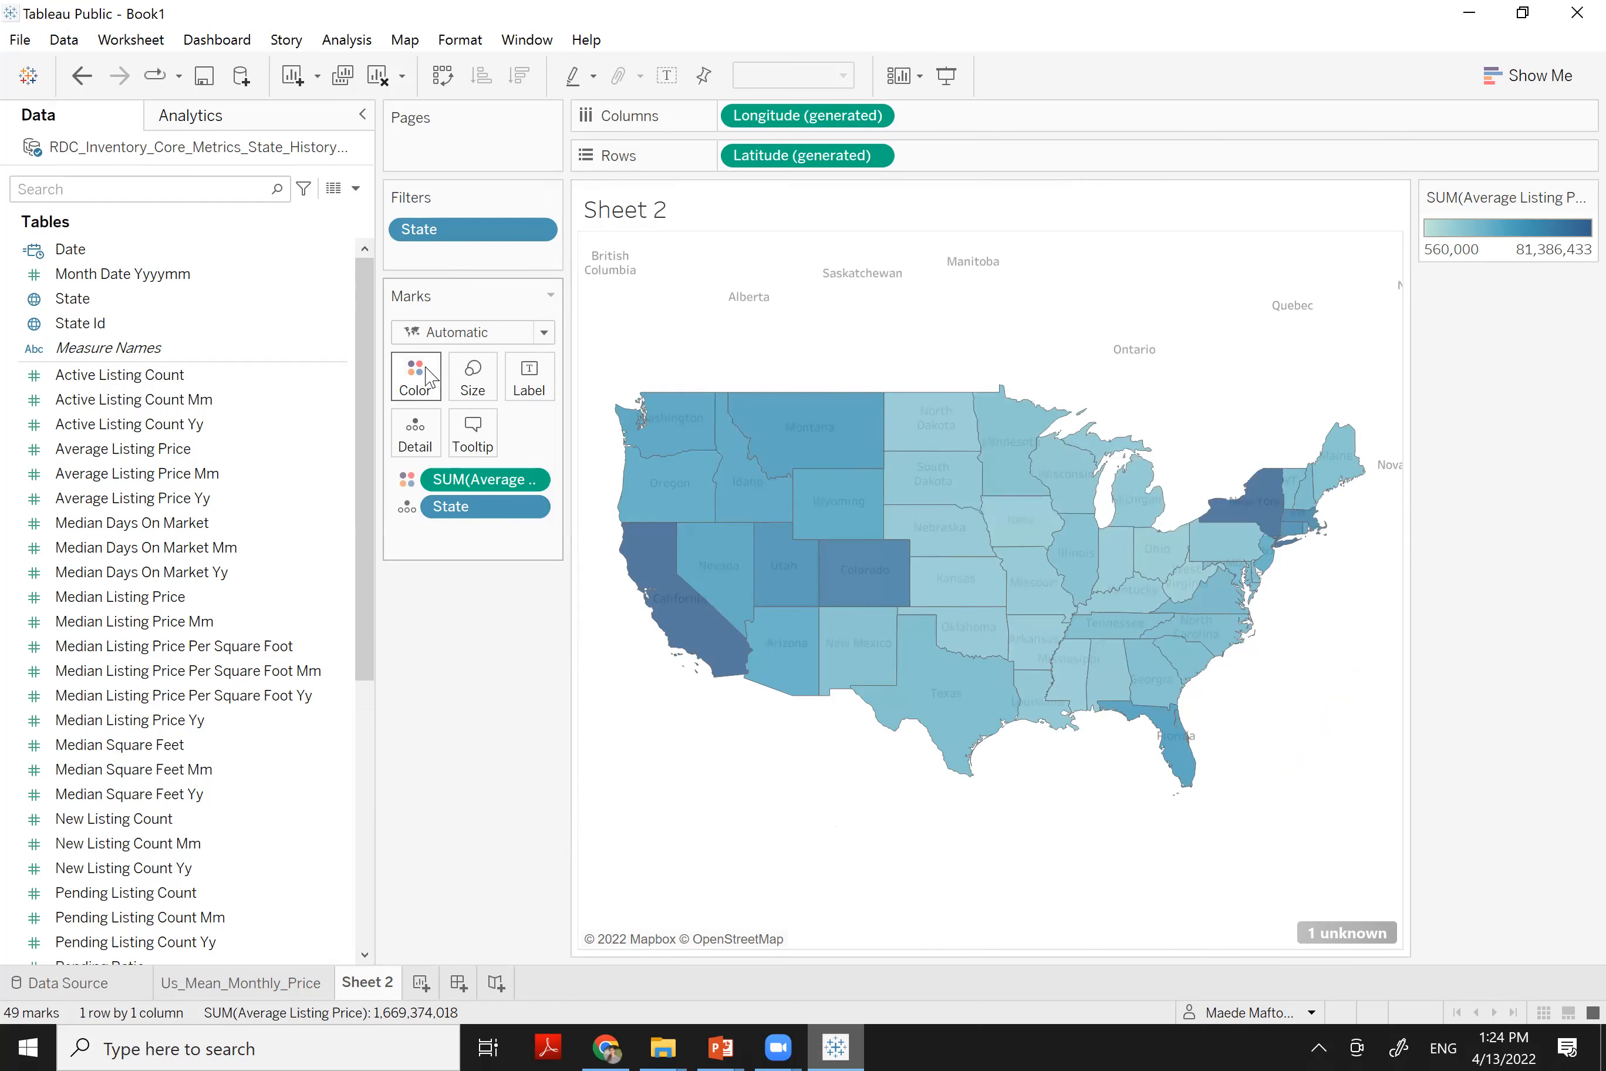
click(530, 481)
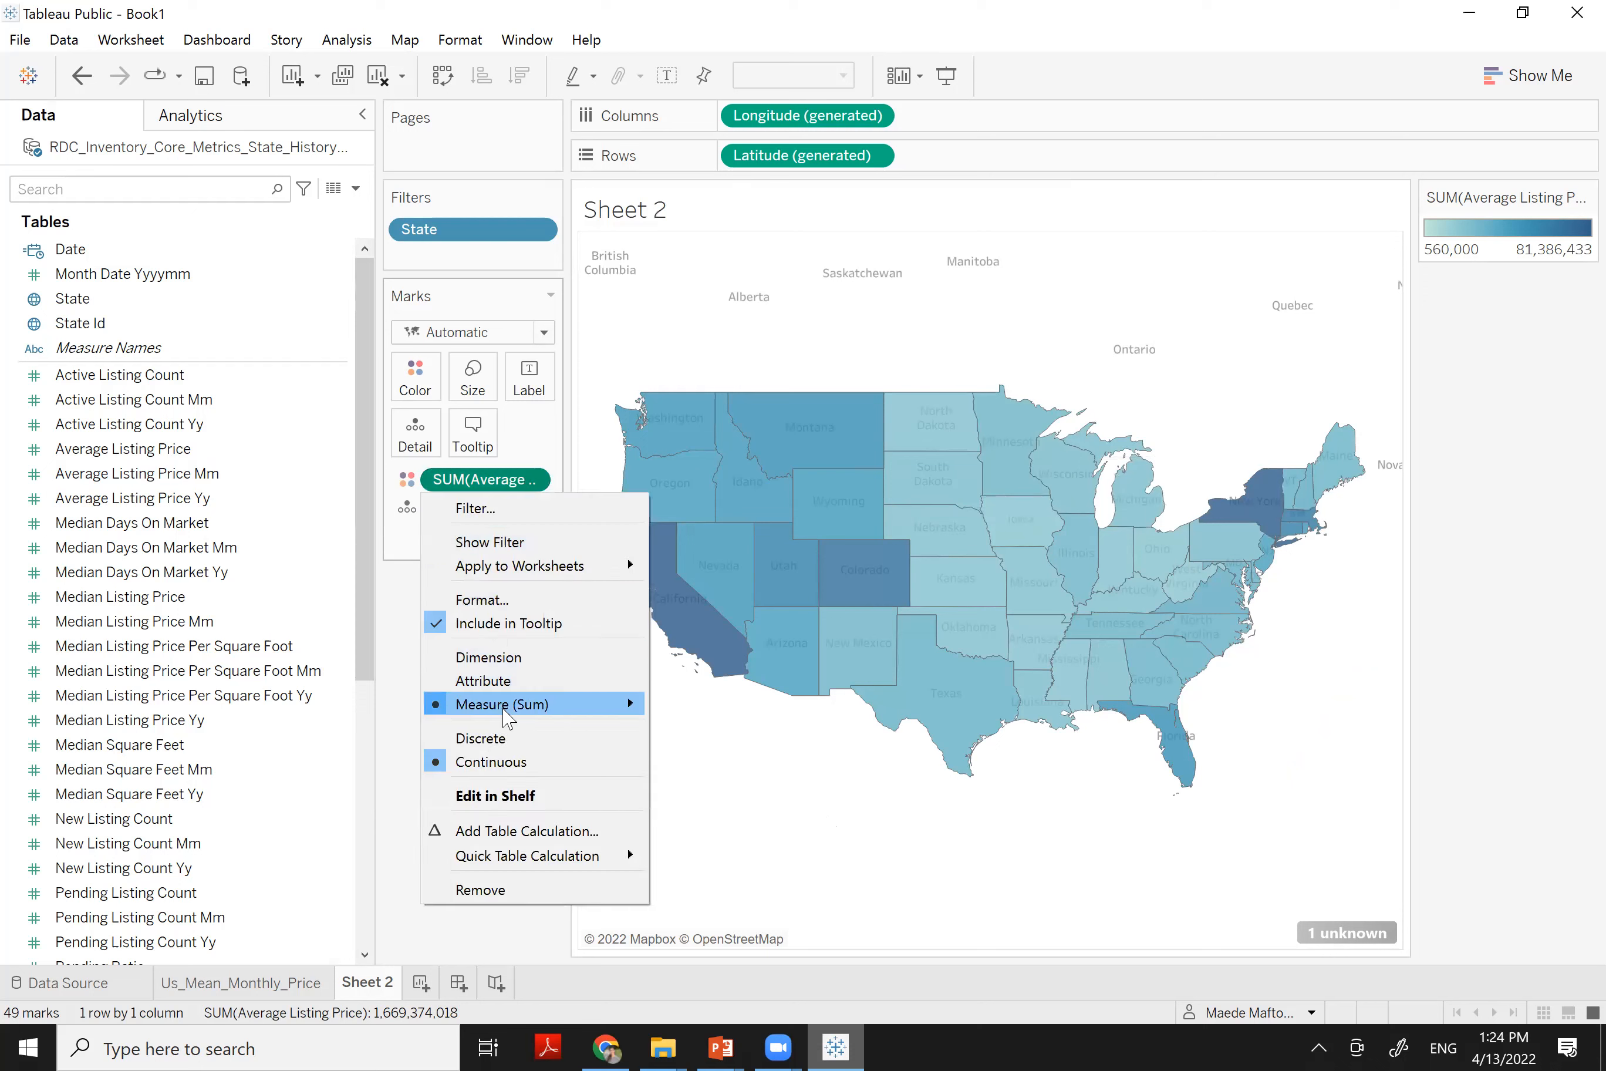
mouse_move(508, 718)
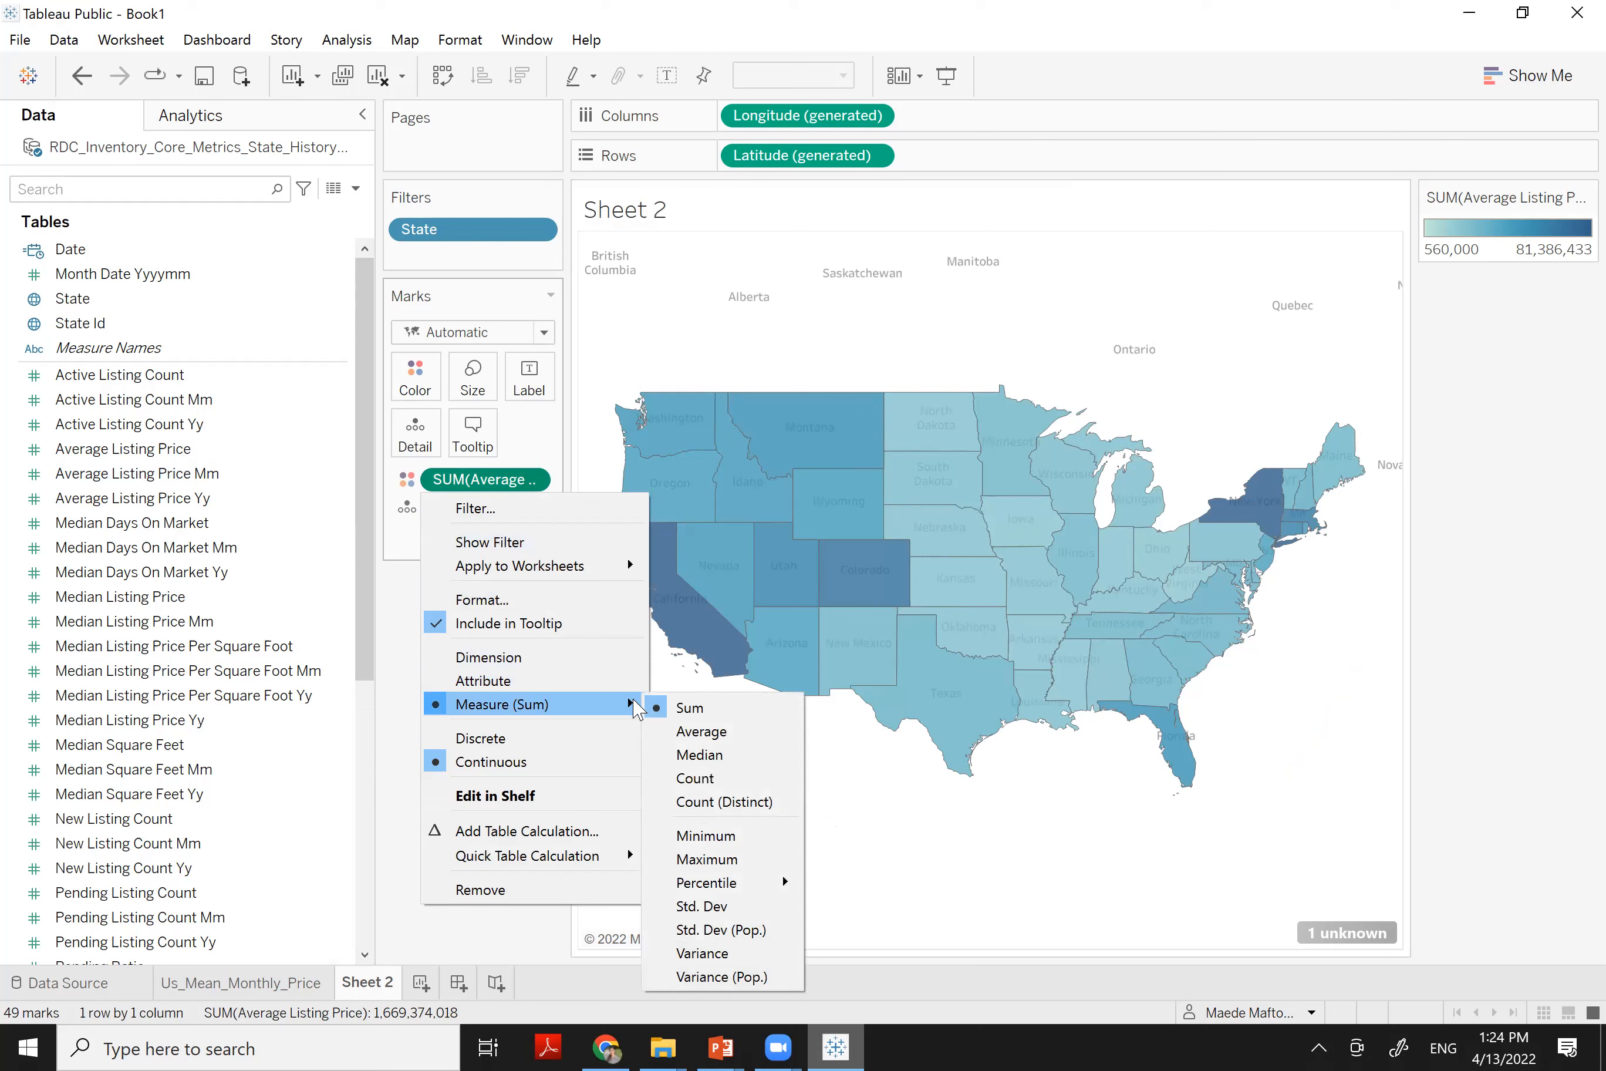
click(681, 730)
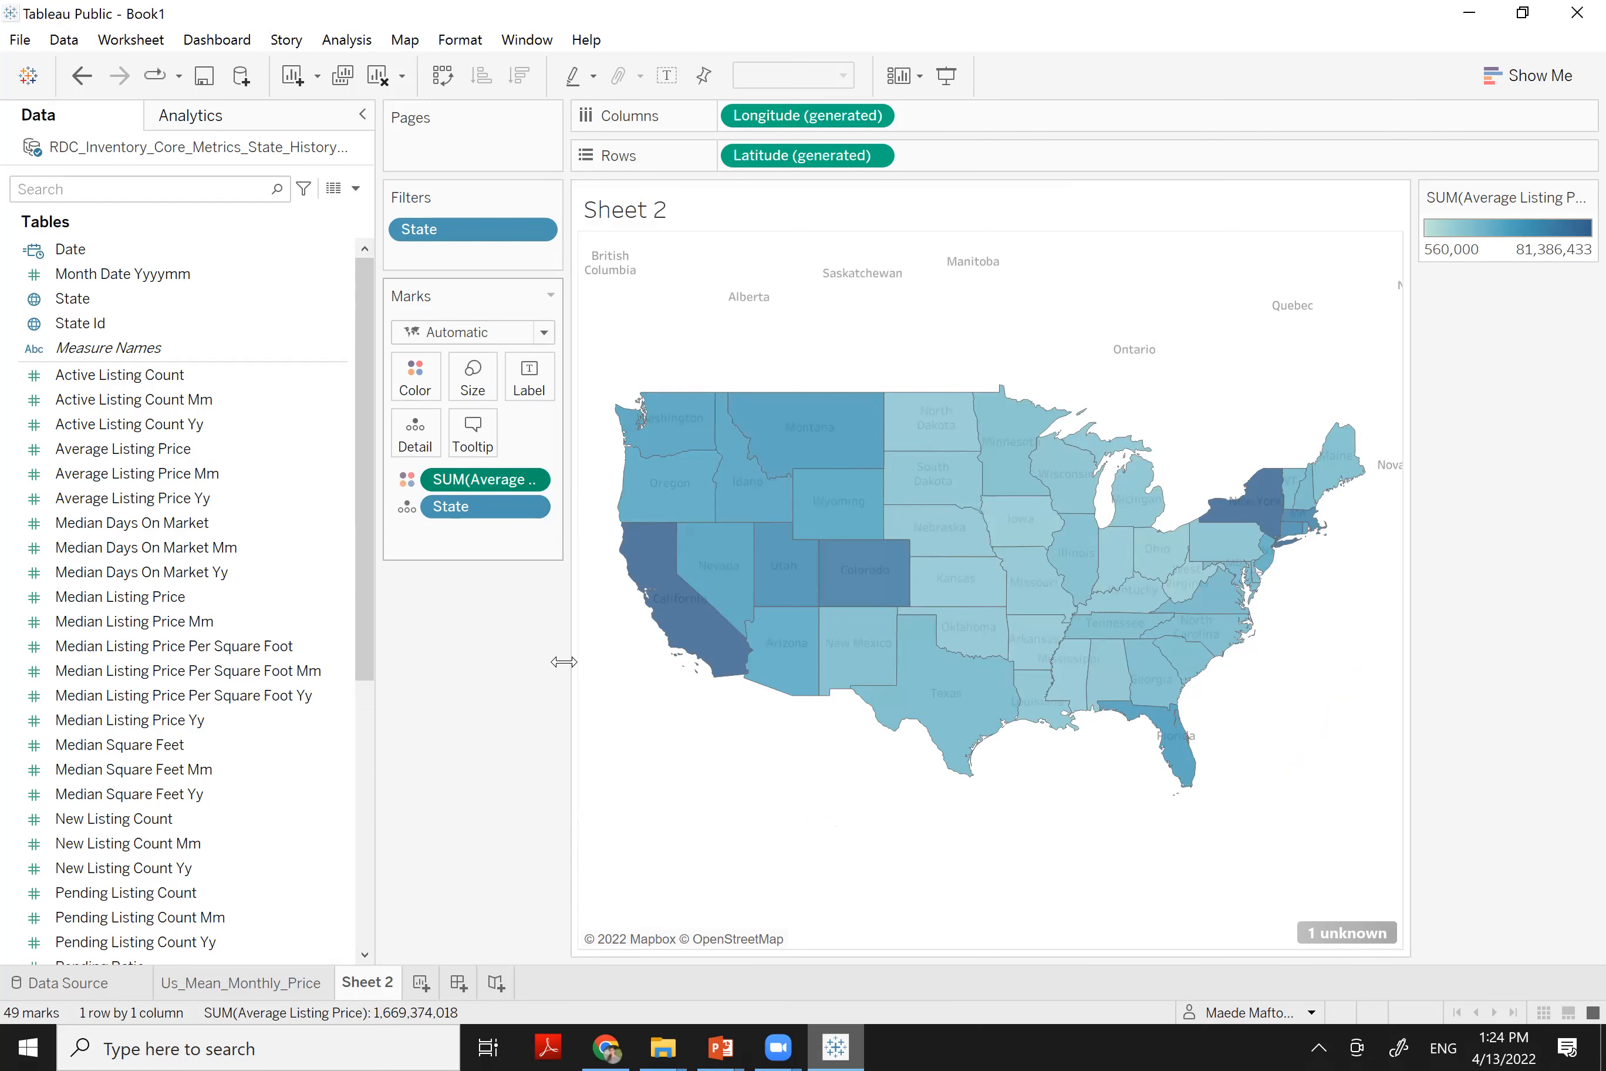
click(416, 379)
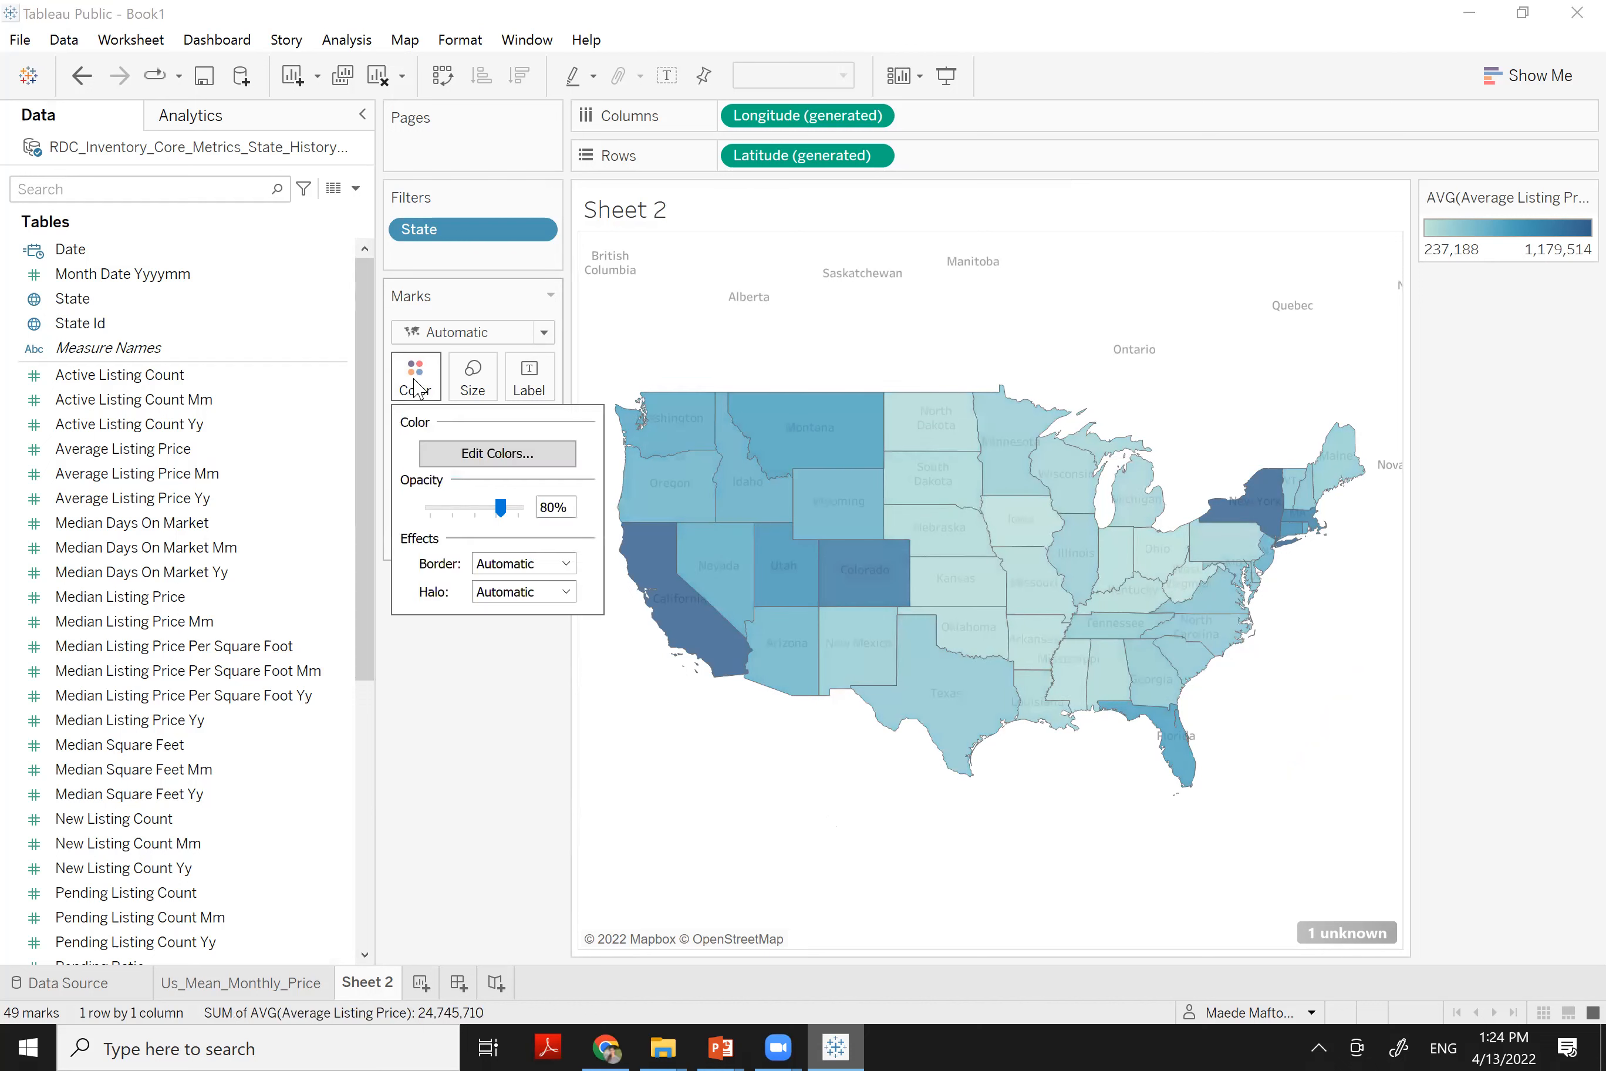
click(460, 454)
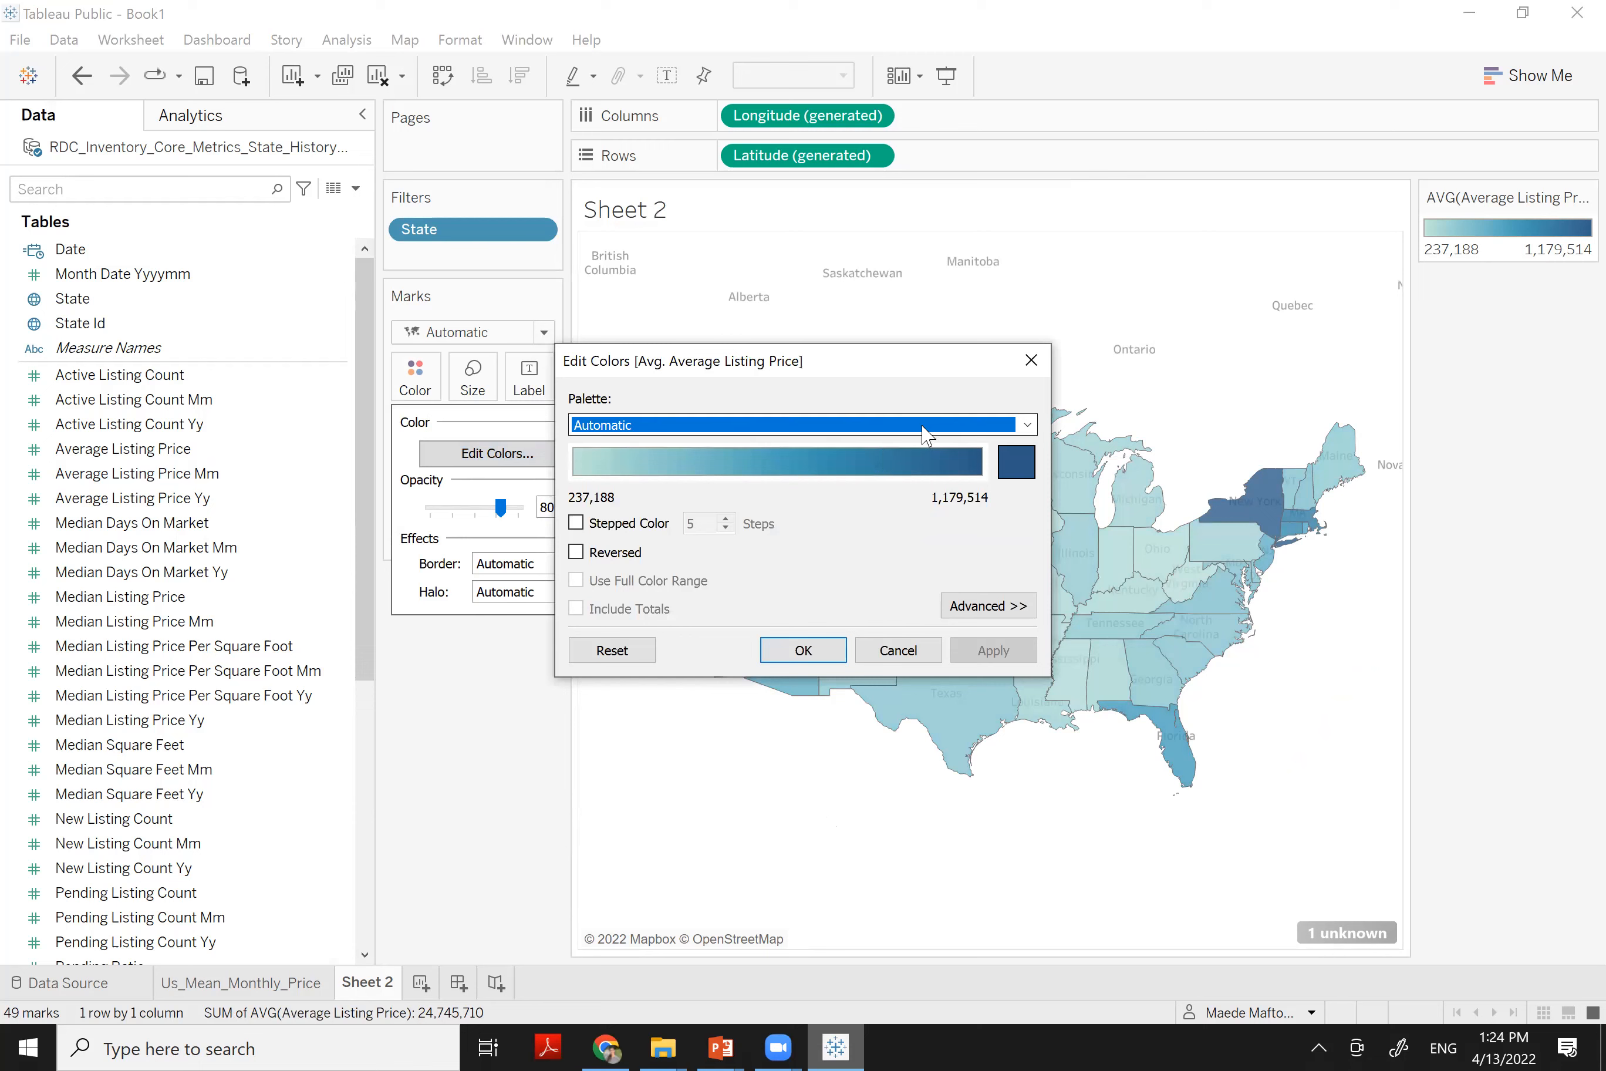
click(924, 429)
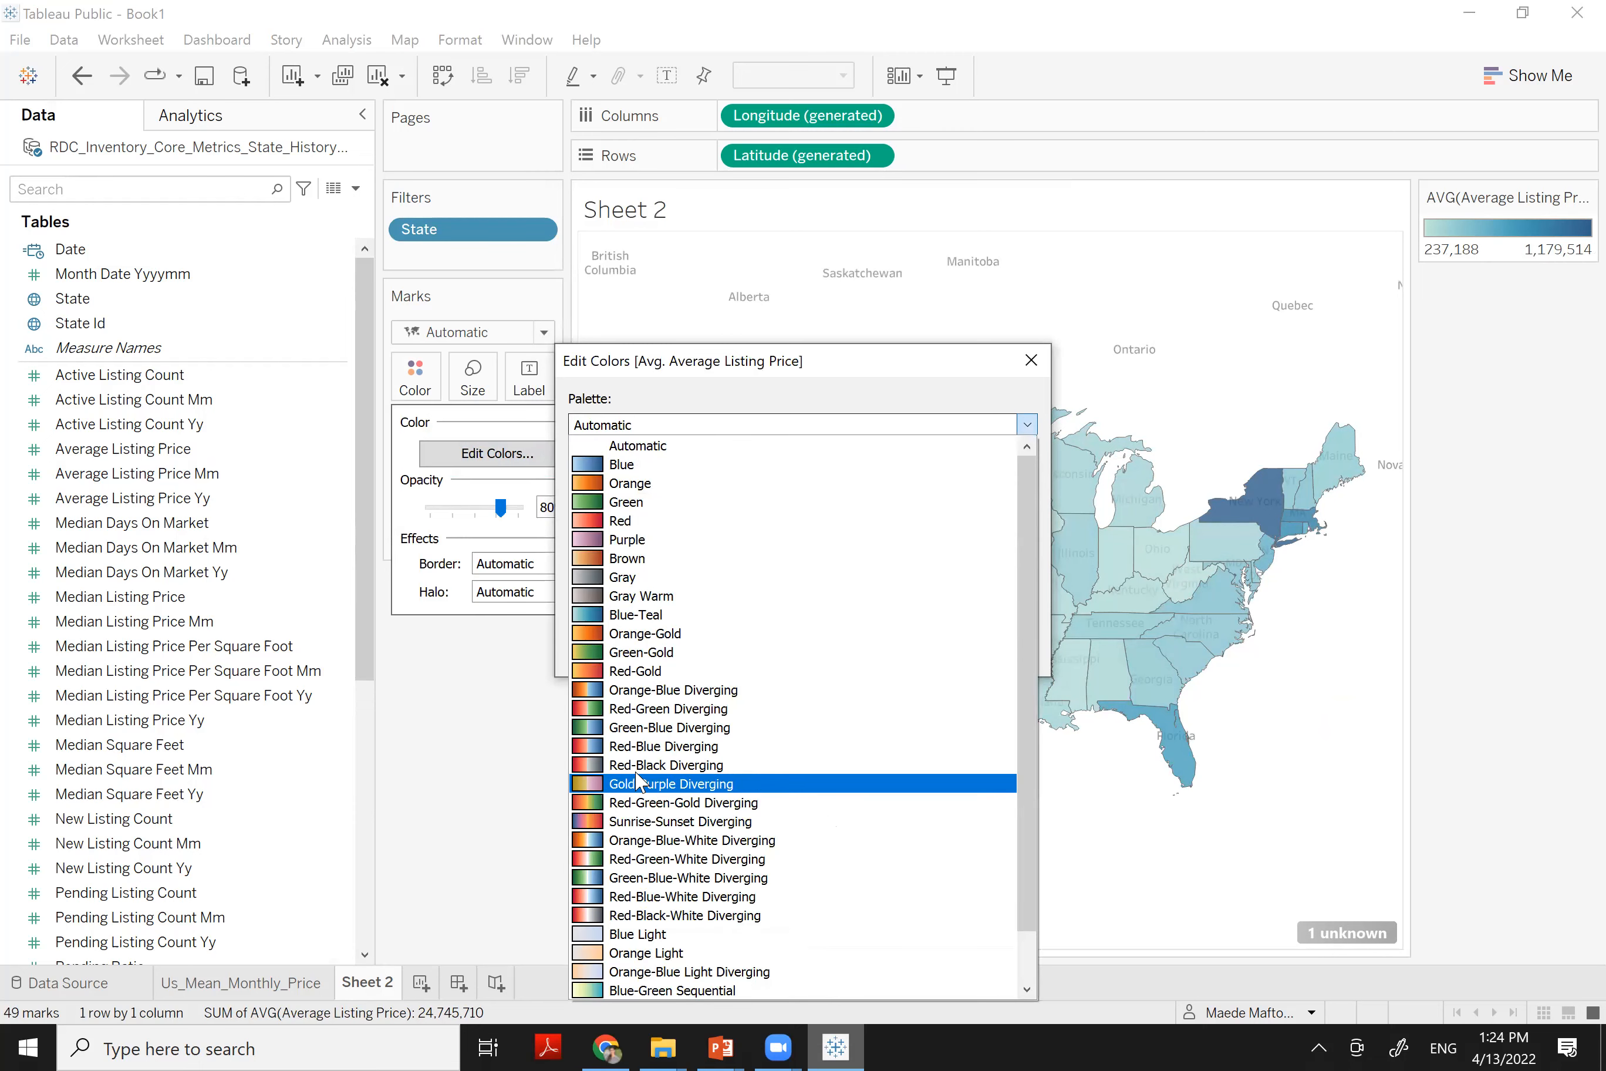
click(638, 767)
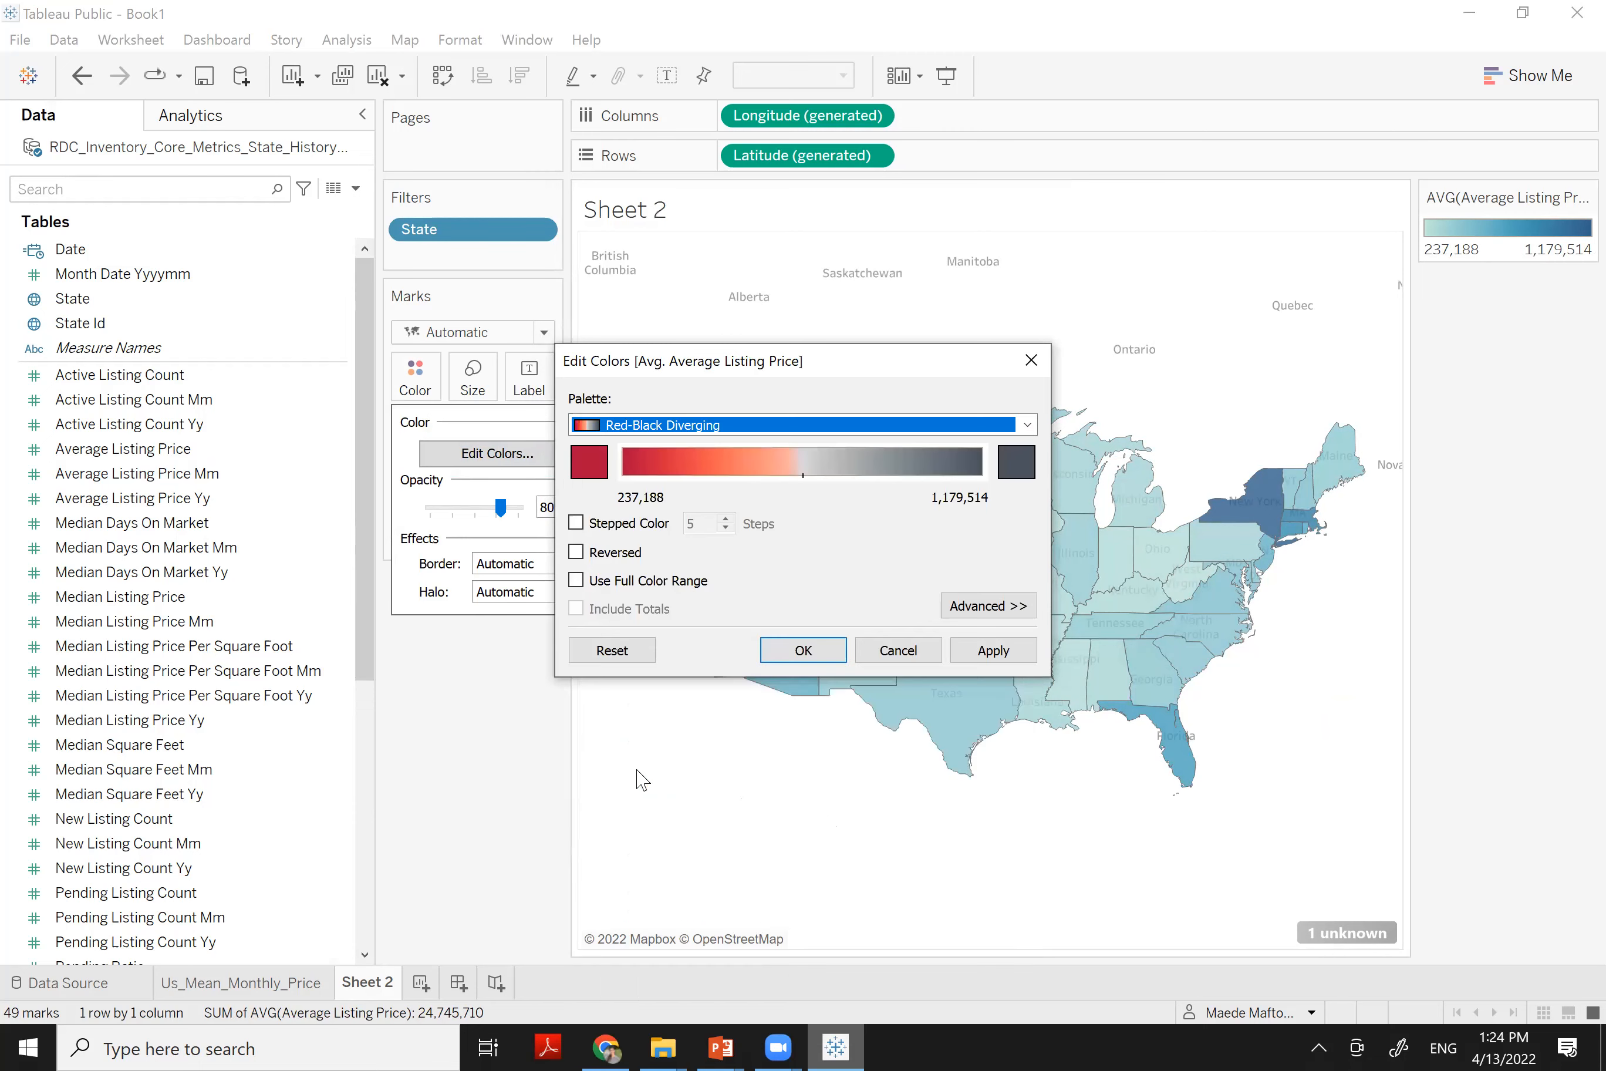
click(793, 644)
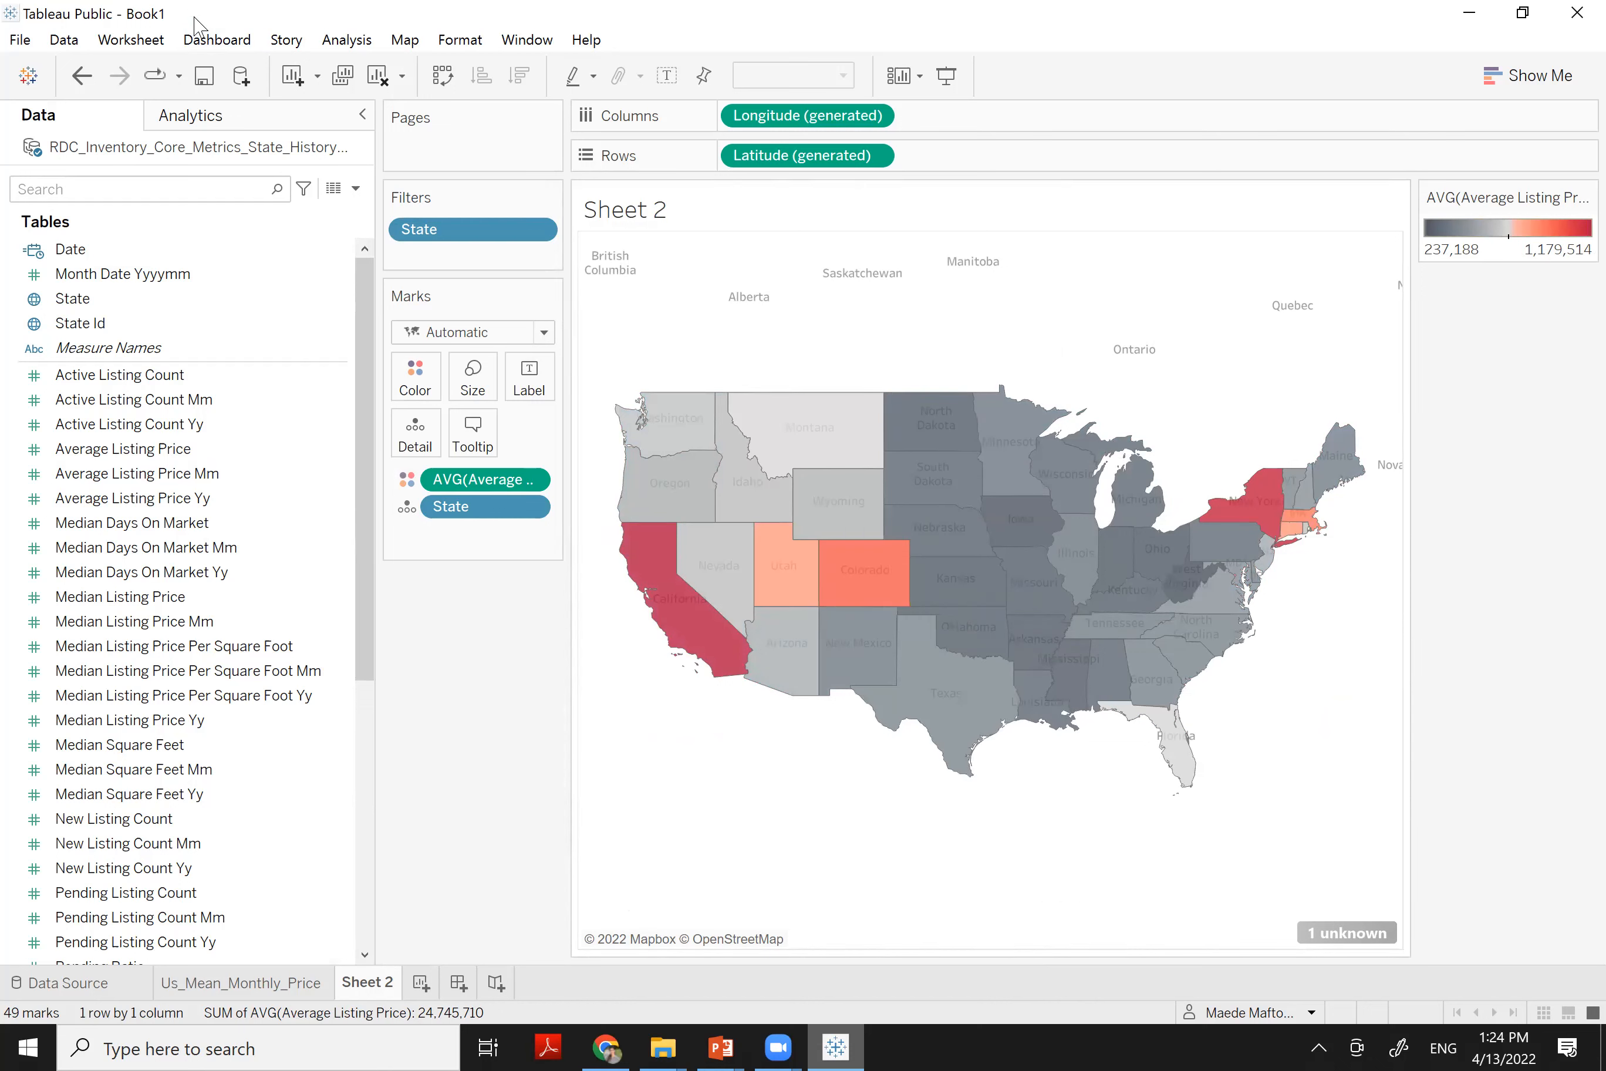
Restore the window to compare with the reference viz and open the Map Layers settings
drag(195, 17, 208, 585)
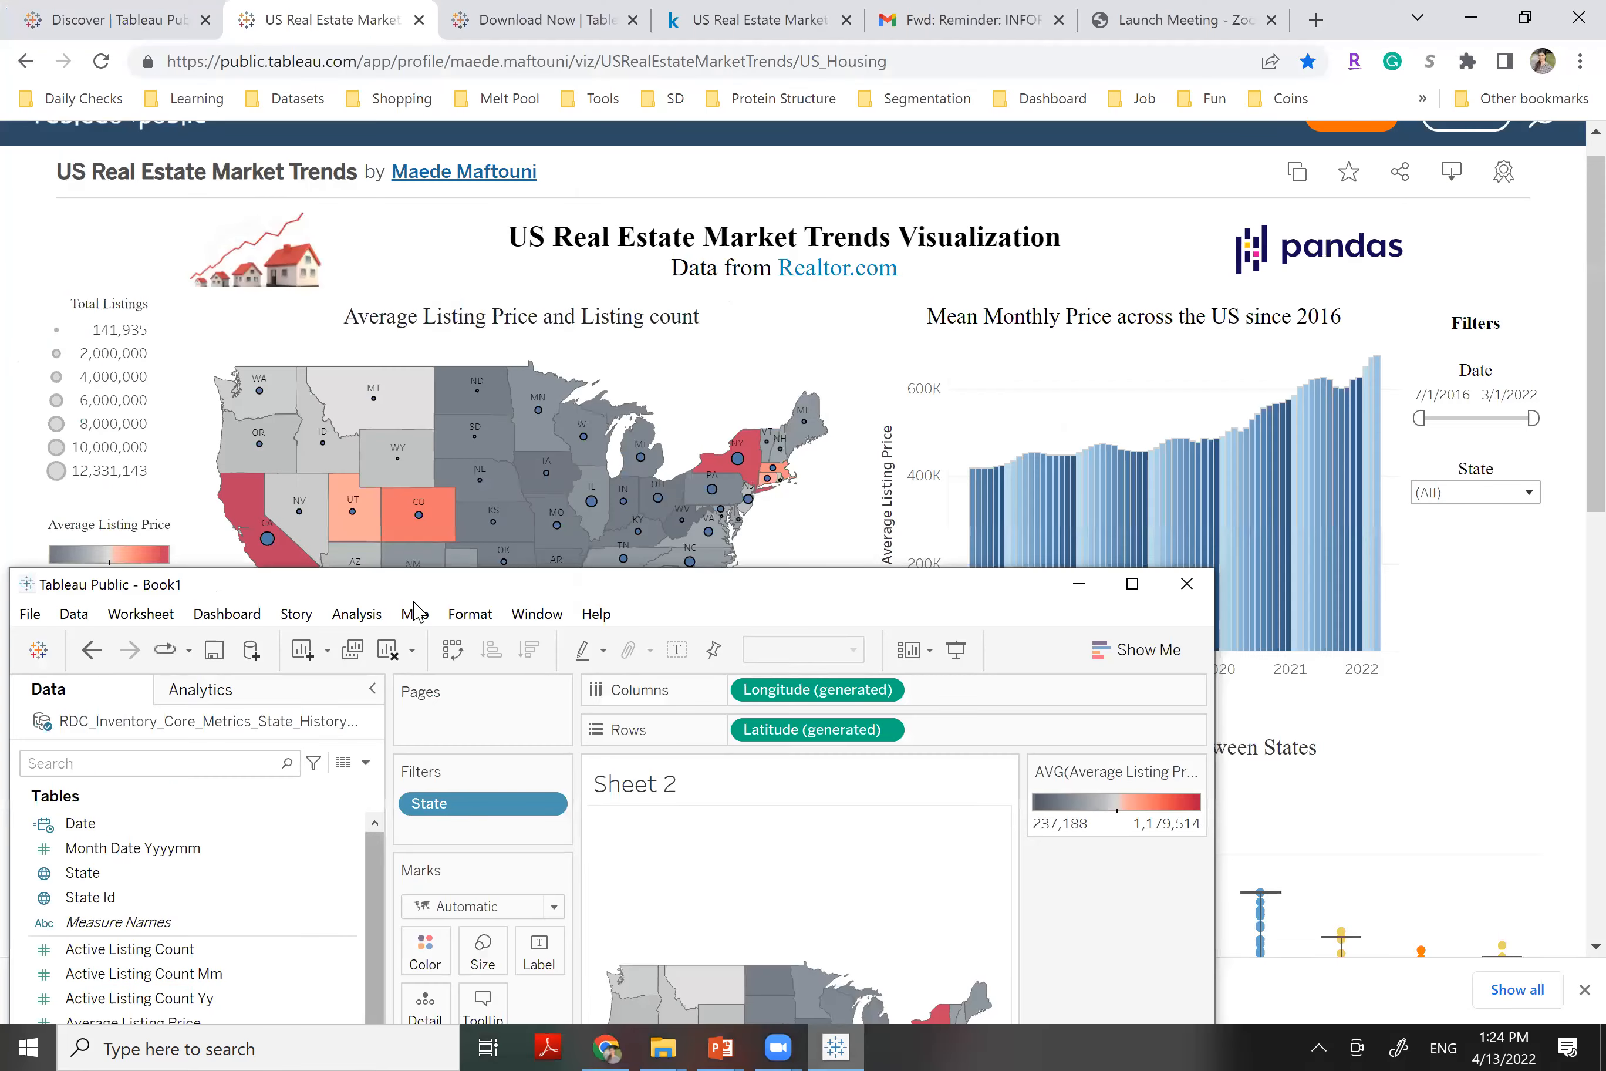
click(460, 748)
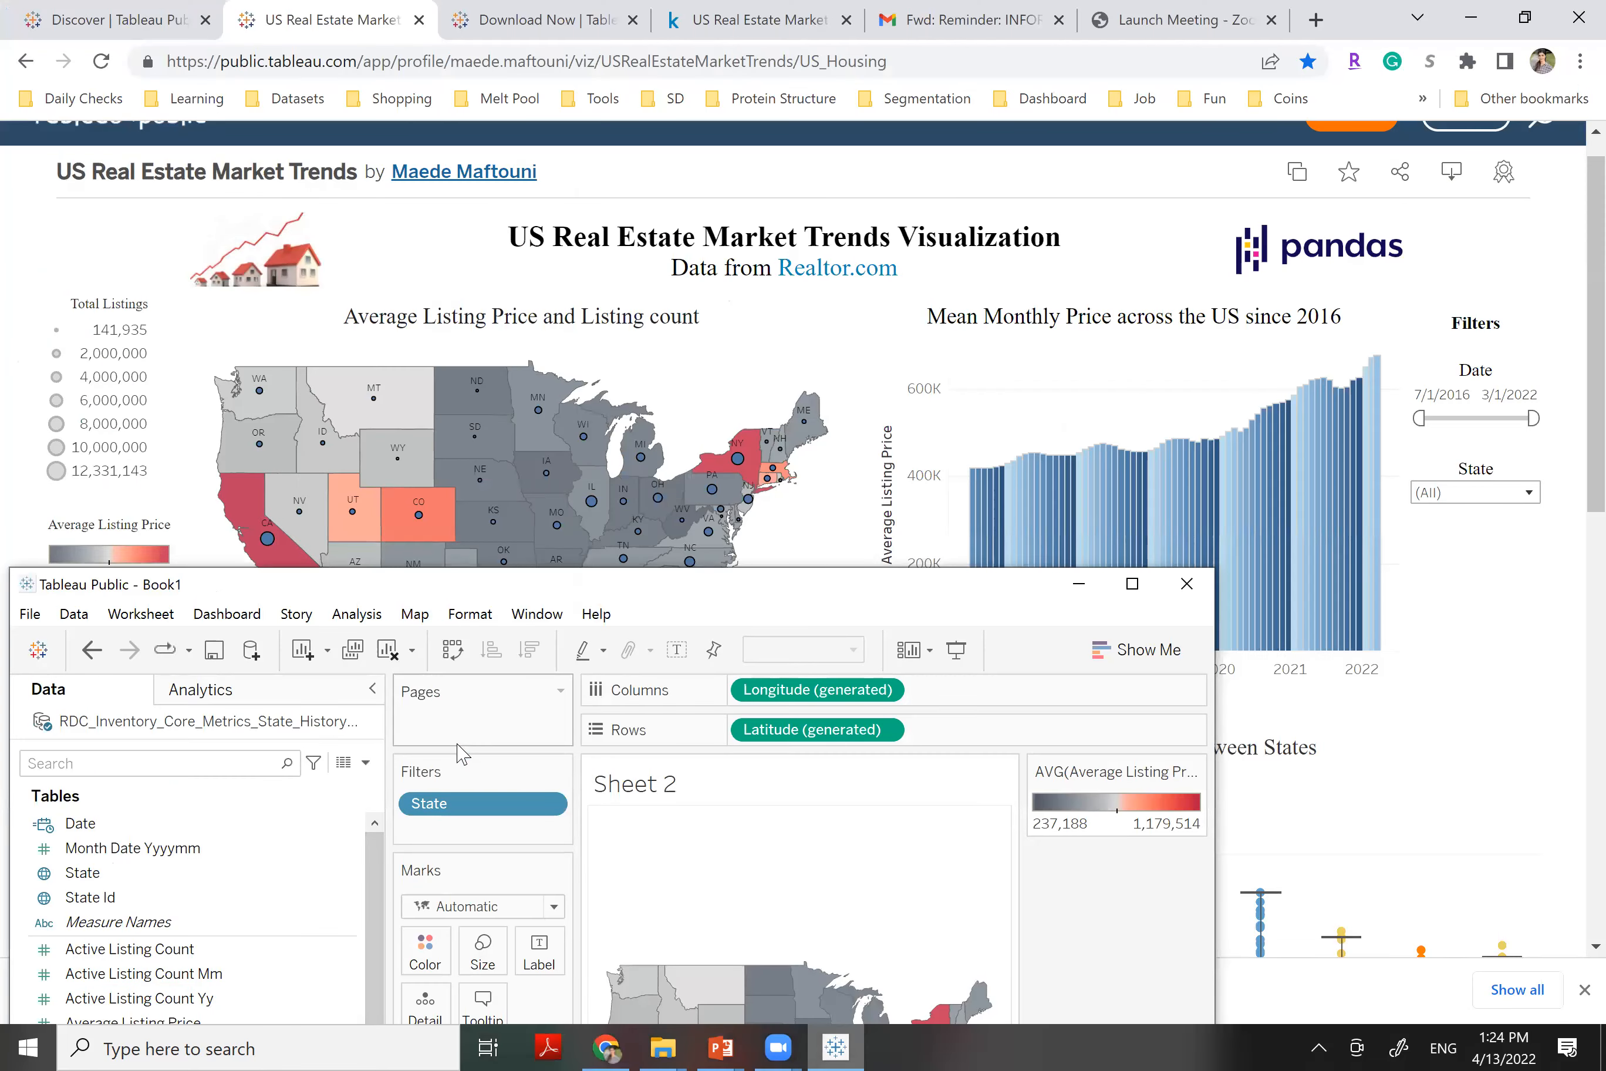
double_click(36, 587)
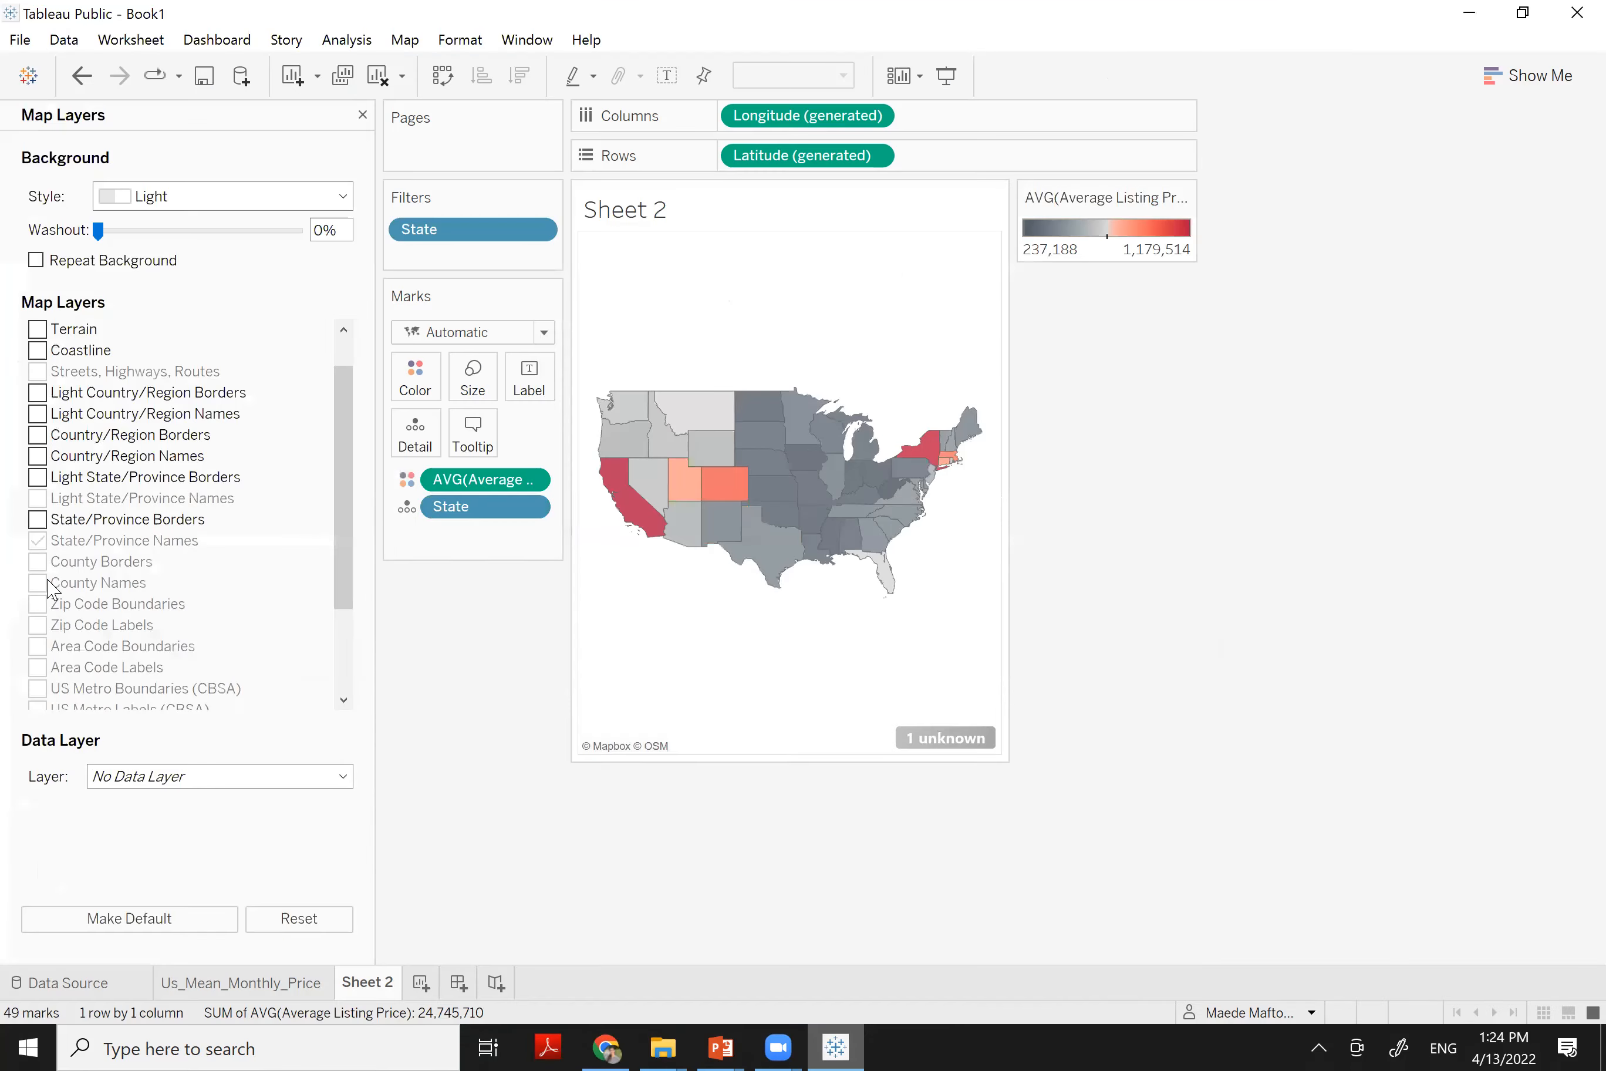
Turn off the State/Province Names map layer and review the remaining layers
click(38, 540)
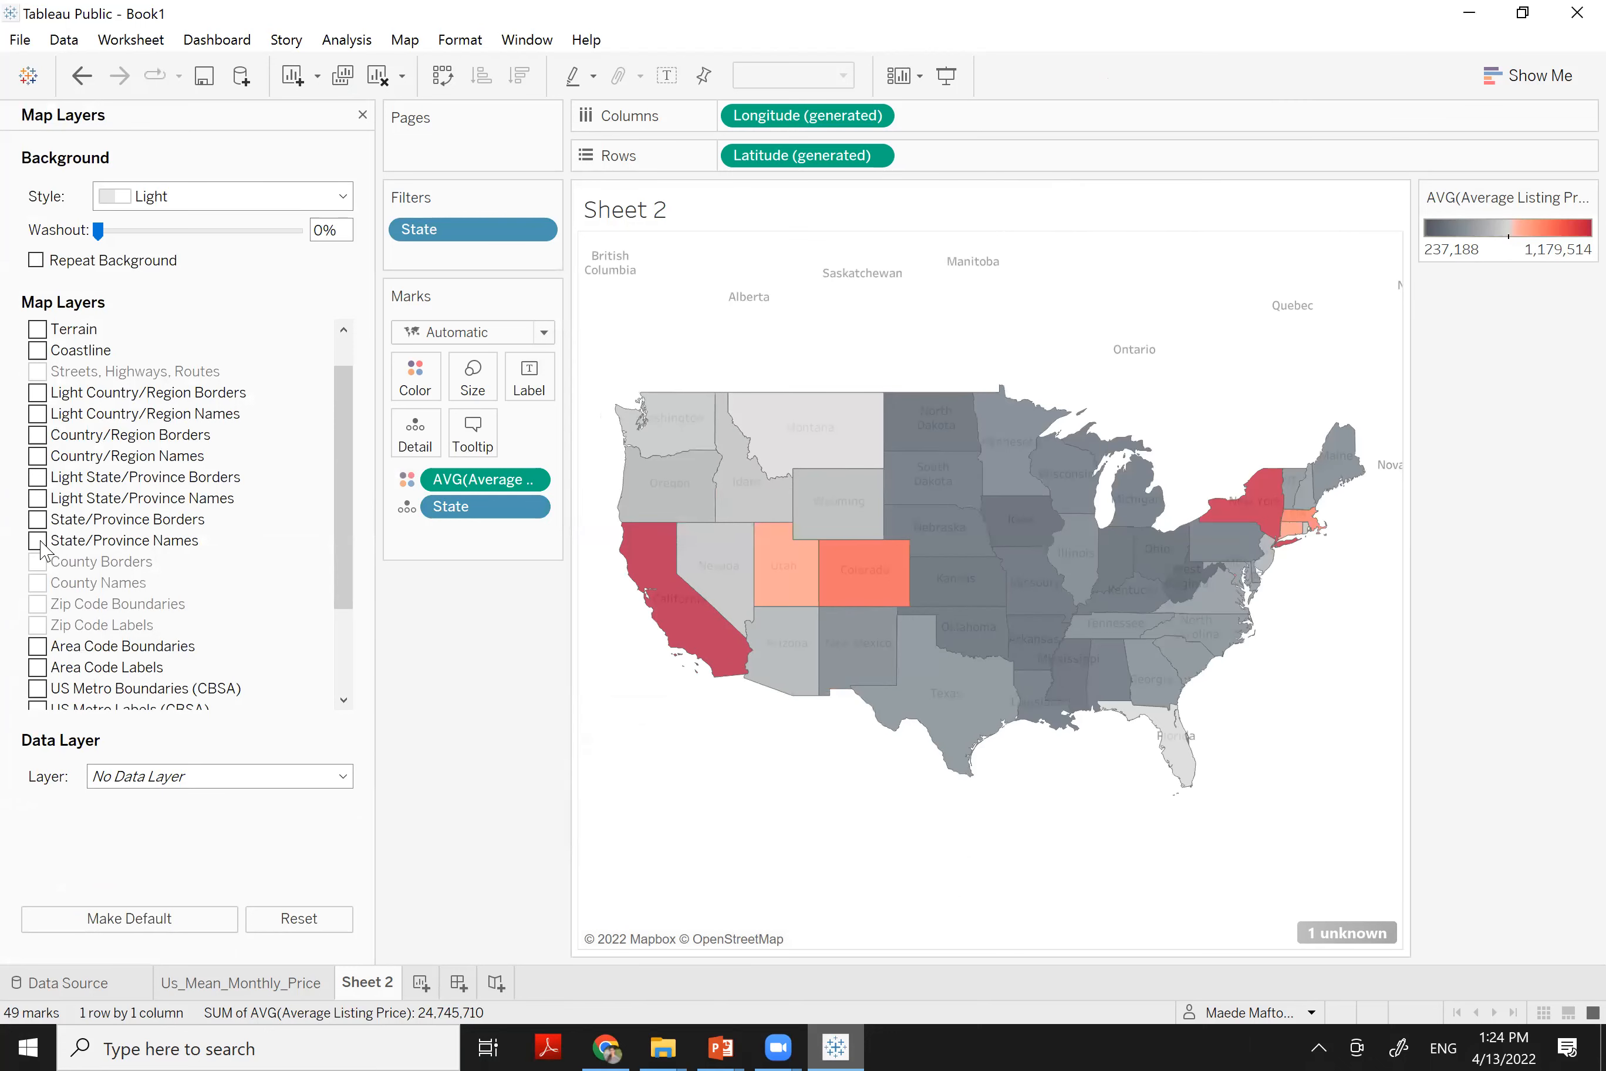
click(40, 543)
drag(346, 472, 352, 553)
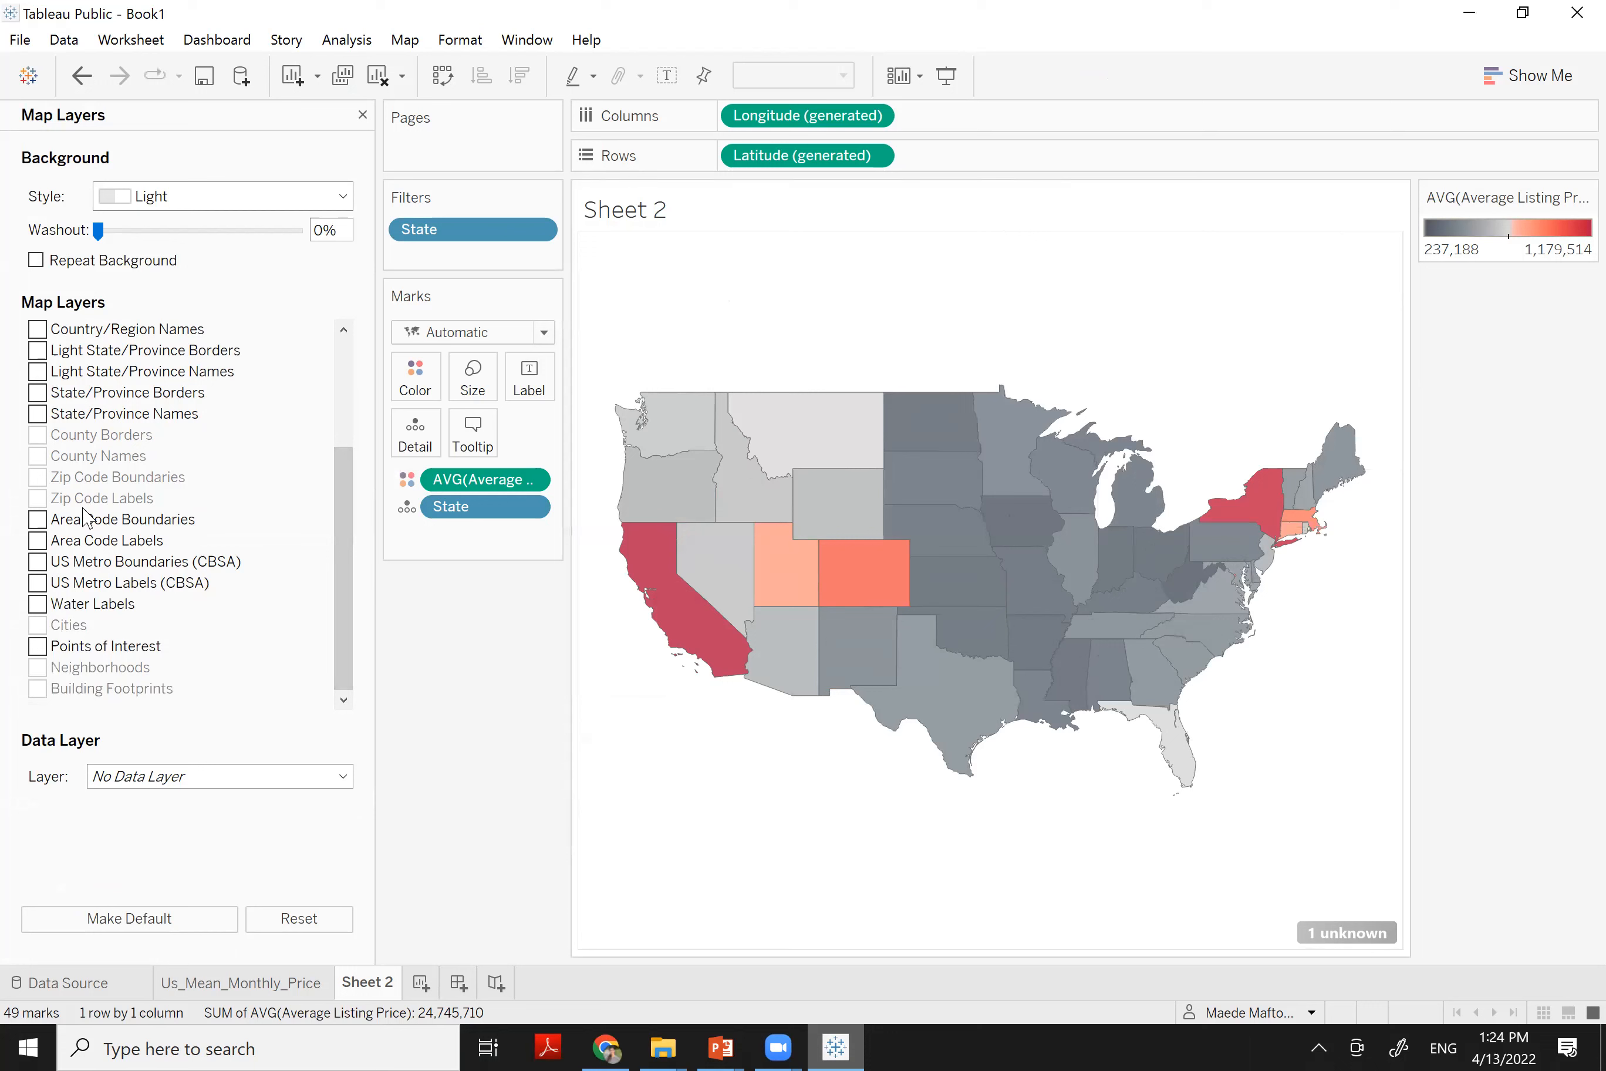
mouse_move(801, 570)
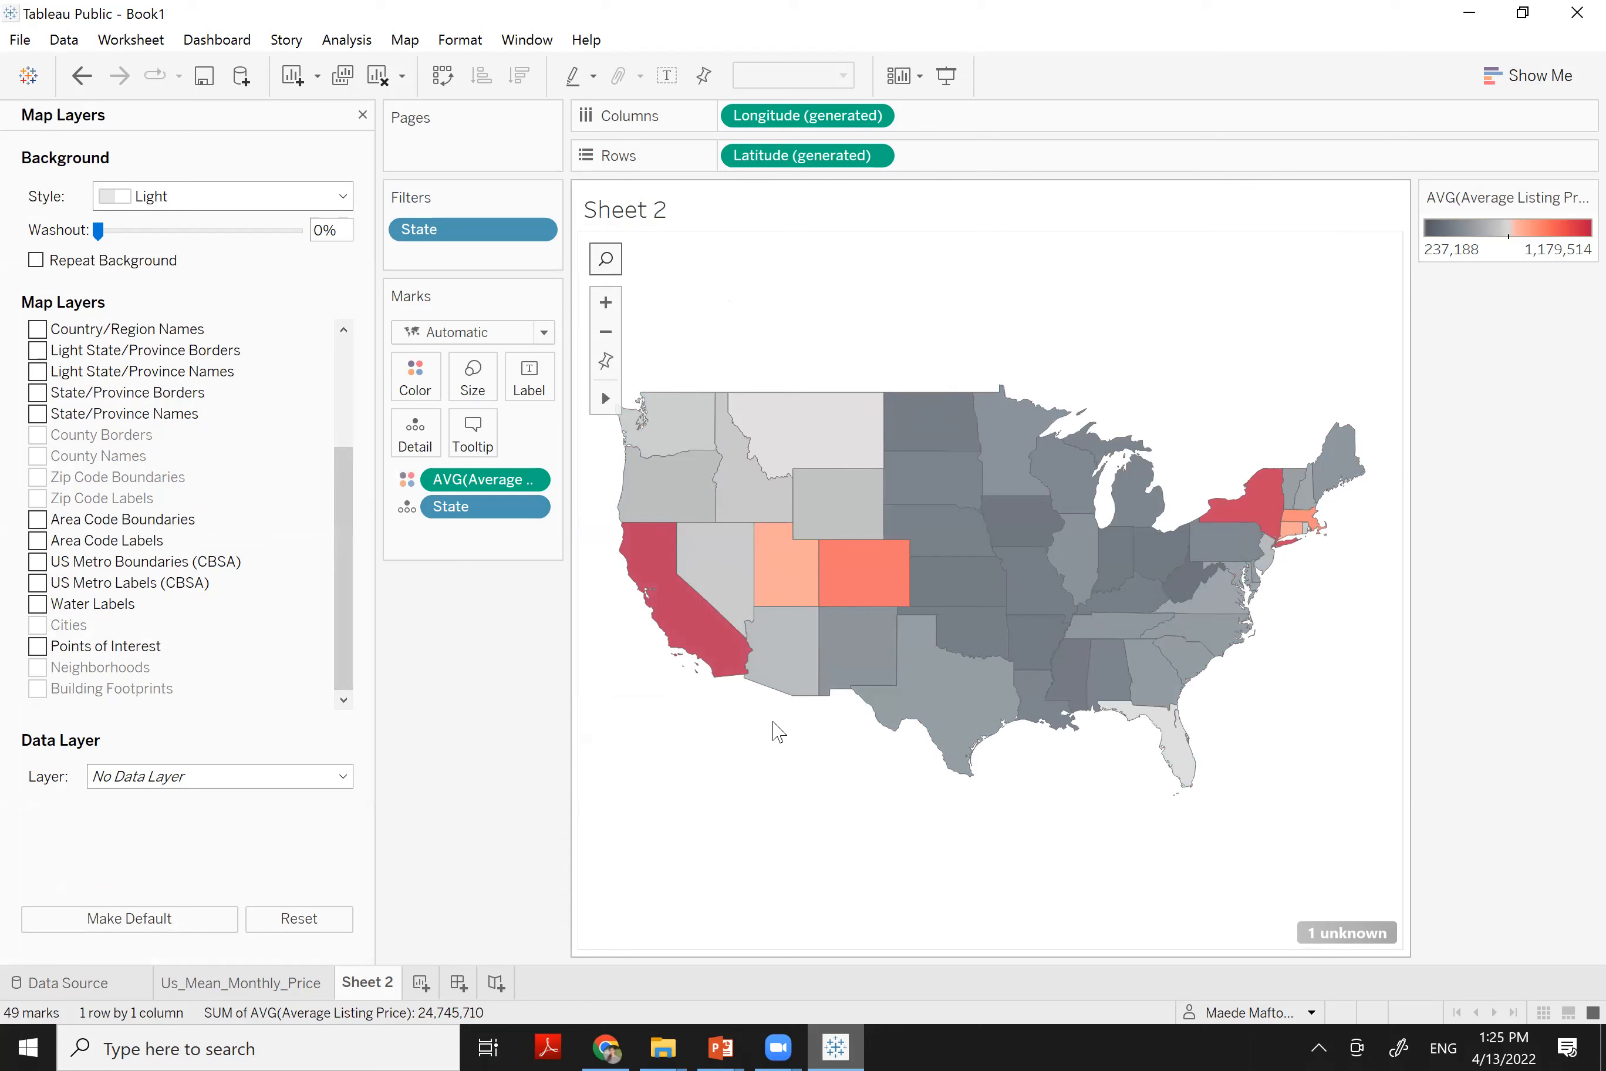
mouse_move(701, 627)
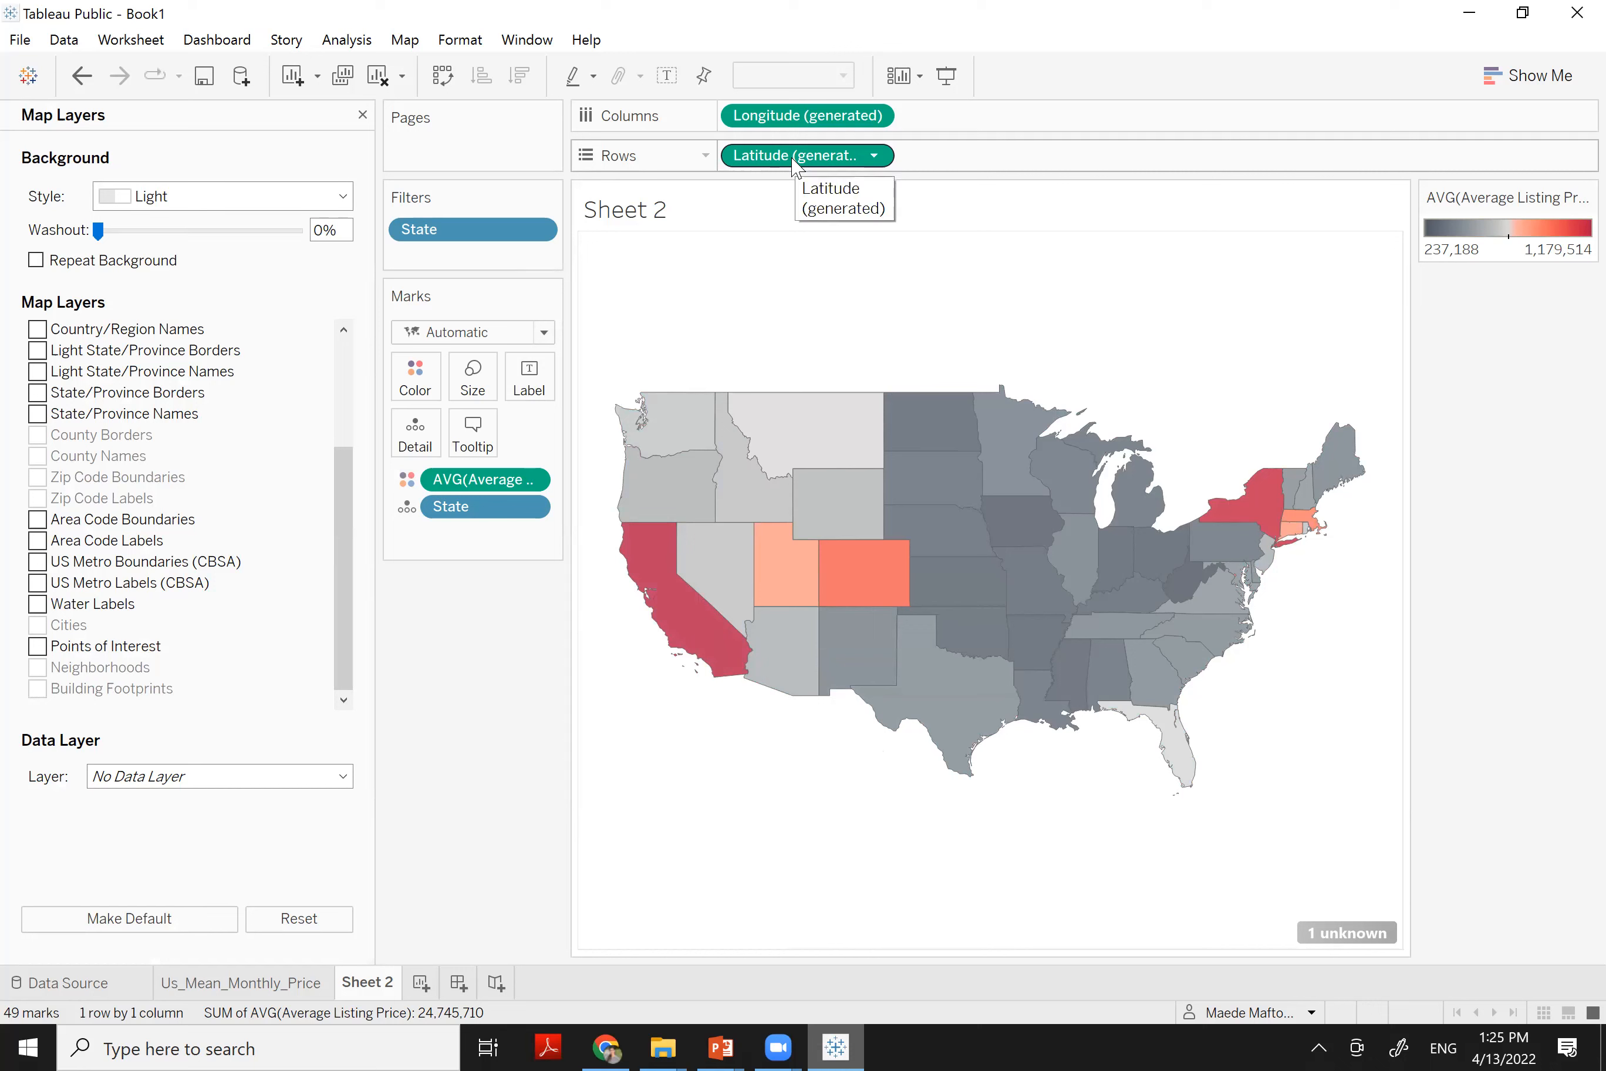
Duplicate Latitude (generated) on Rows for a second map and remove its AVG price colour
drag(854, 146, 975, 168)
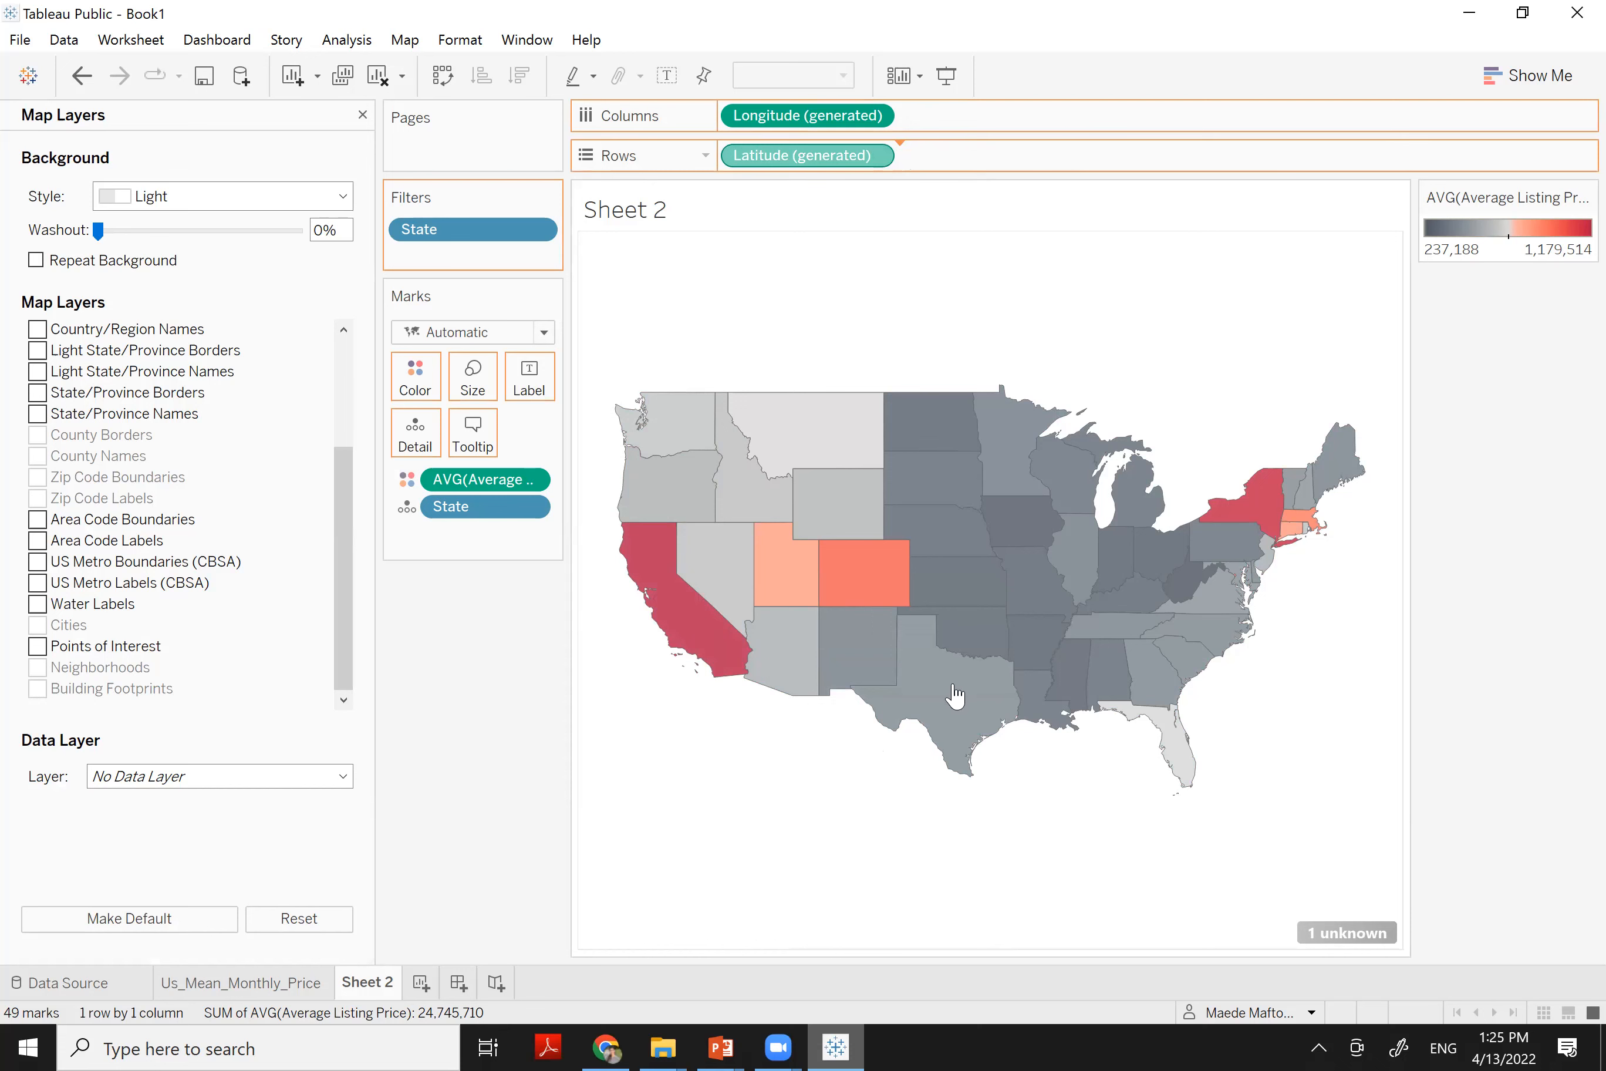
drag(954, 696, 954, 696)
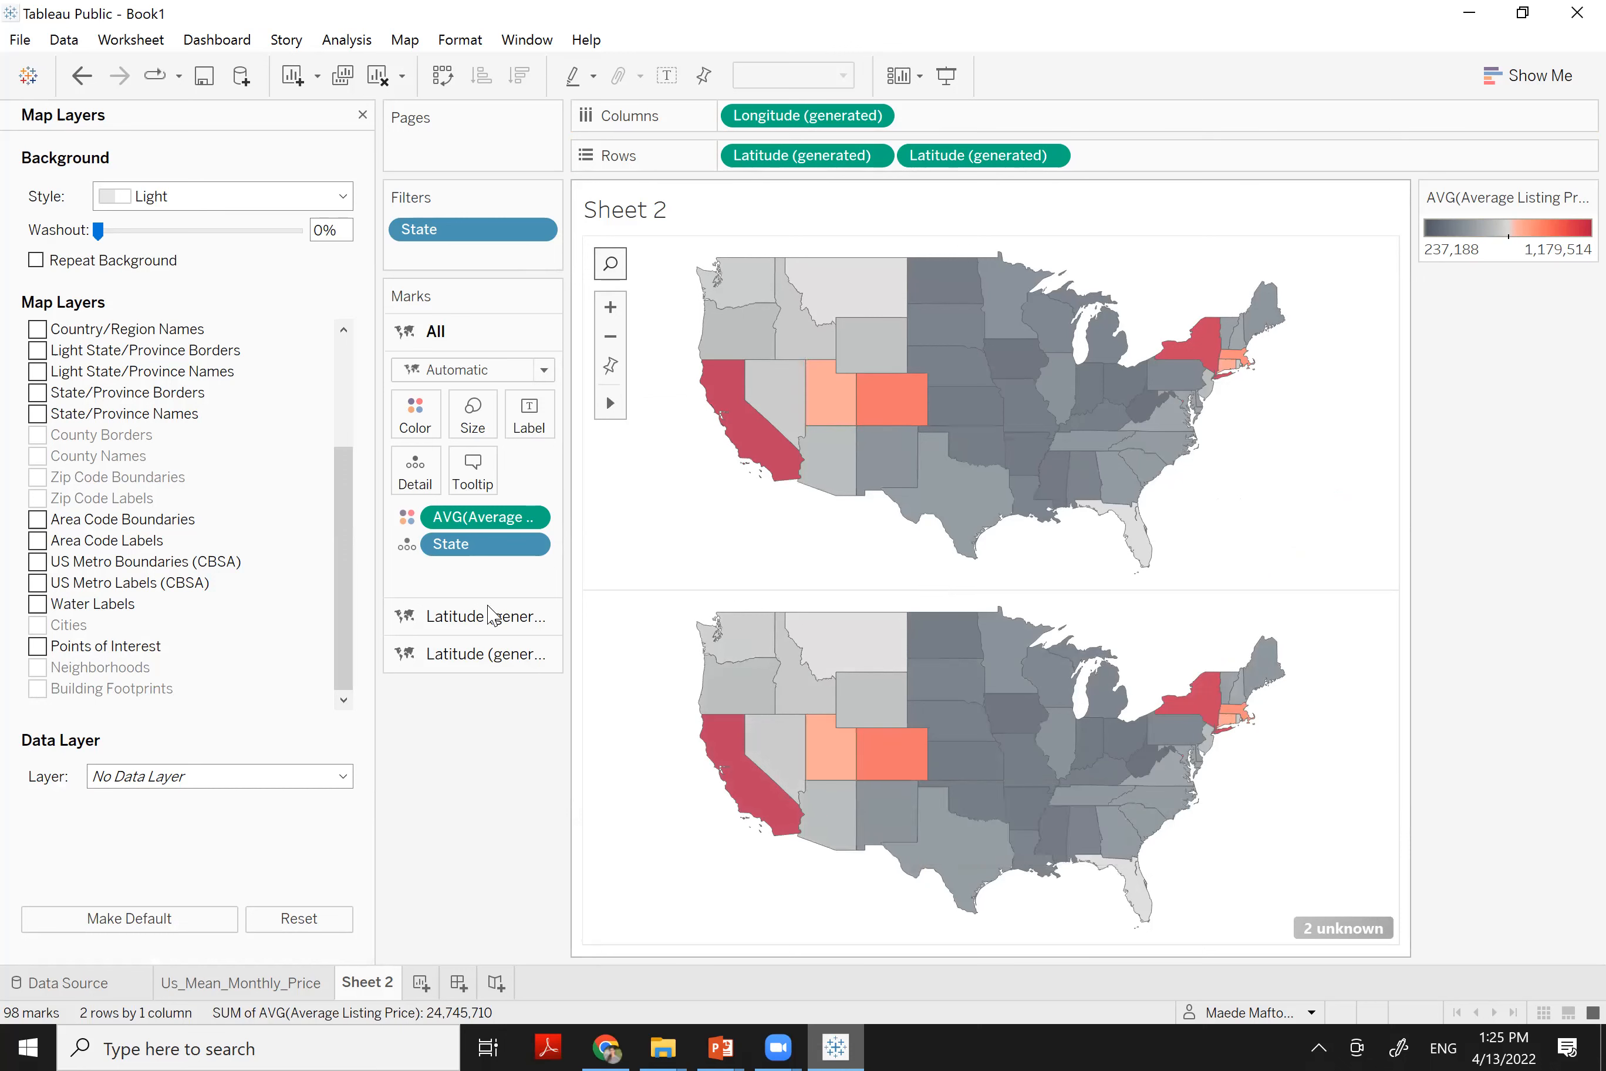
click(468, 654)
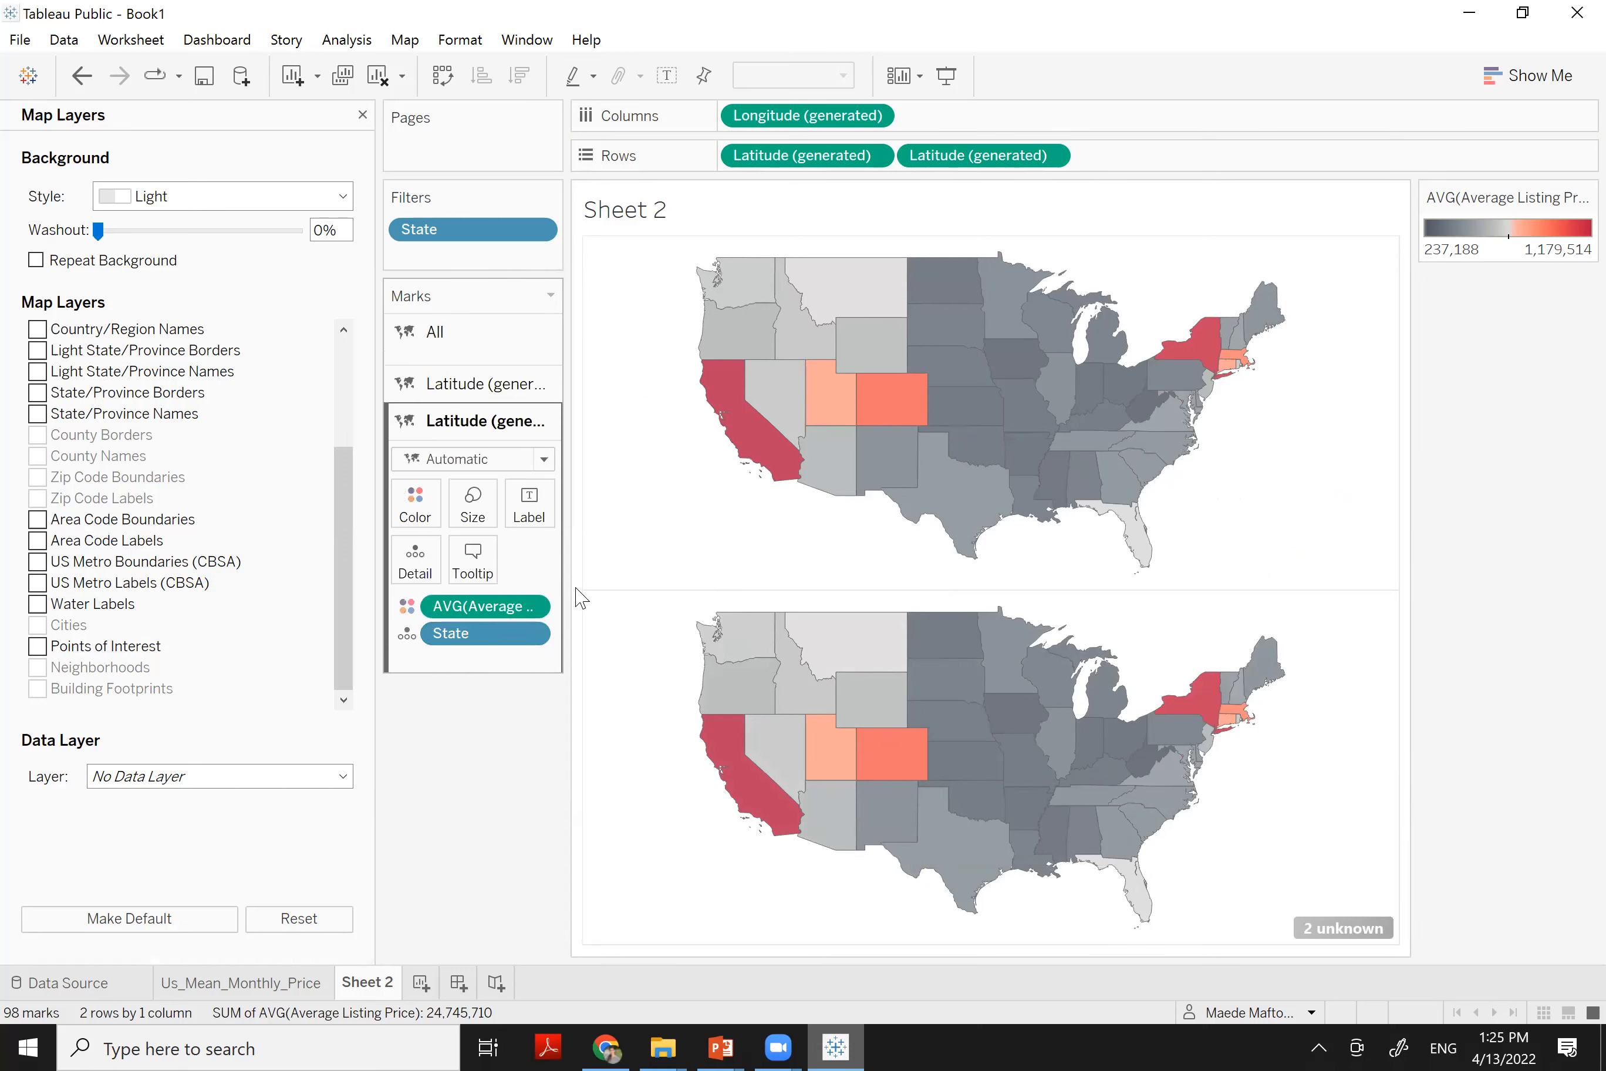
drag(472, 599, 471, 663)
drag(603, 608, 835, 684)
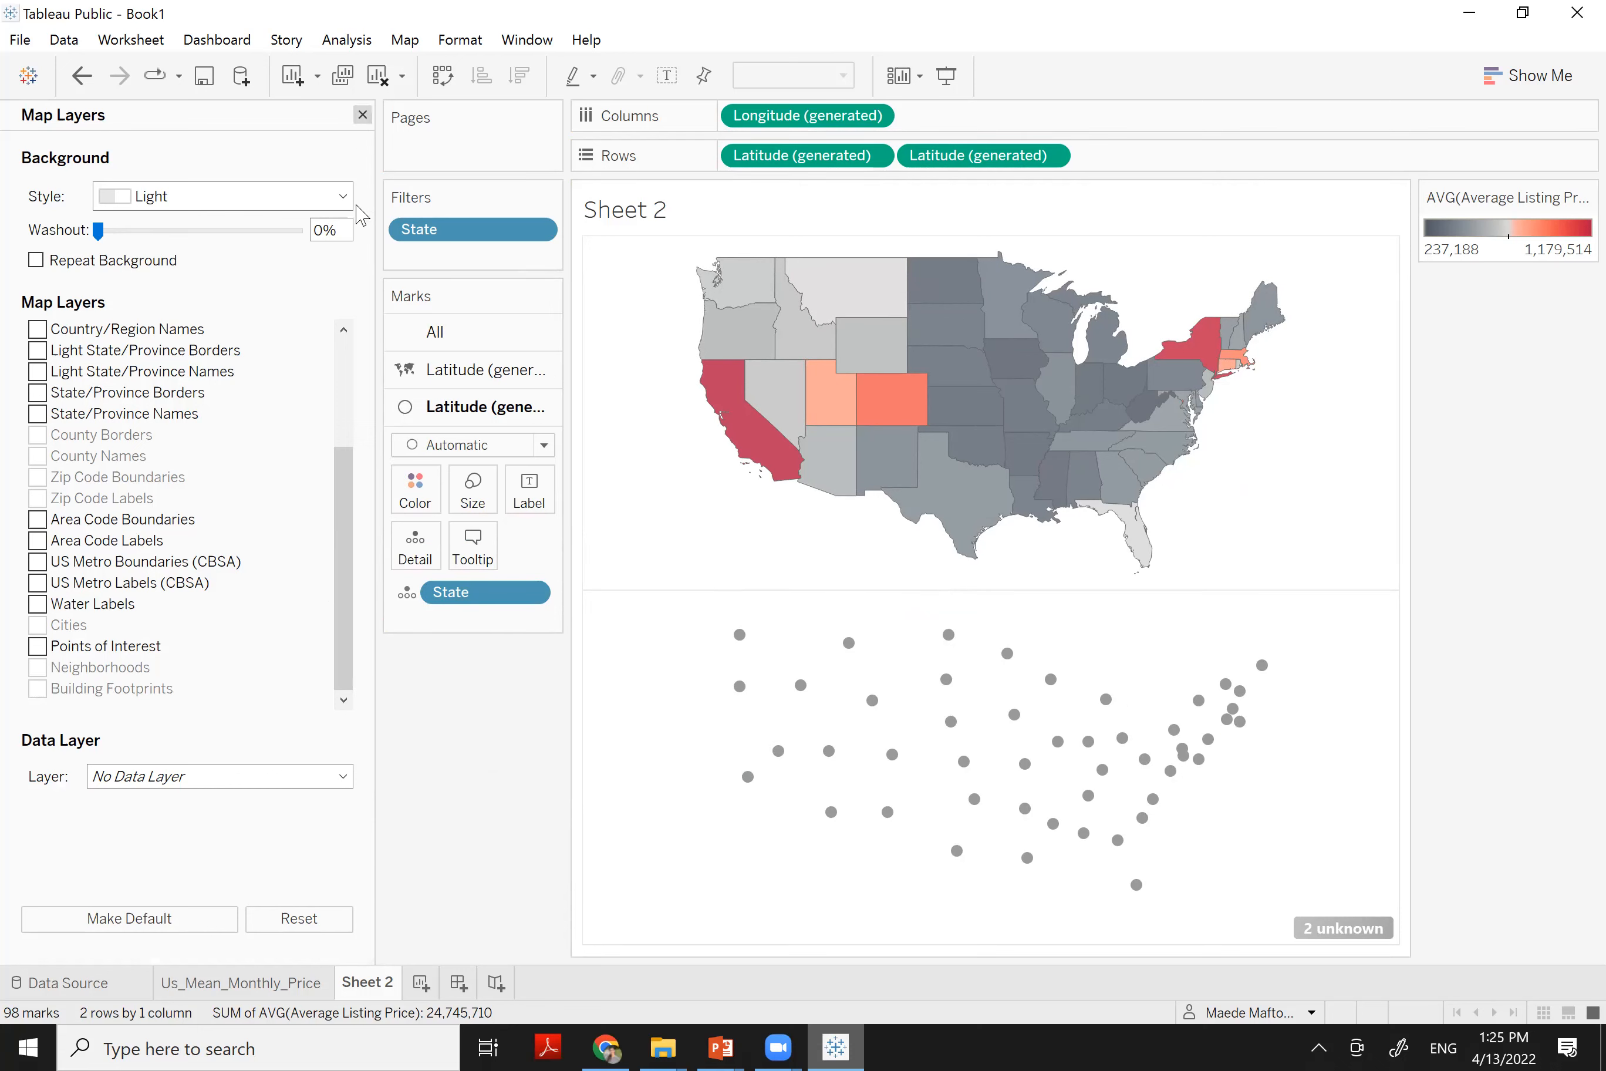
Close Map Layers and size the lower map's marks by Total Listing Count
click(362, 115)
scroll(97, 774, down, 10)
click(116, 841)
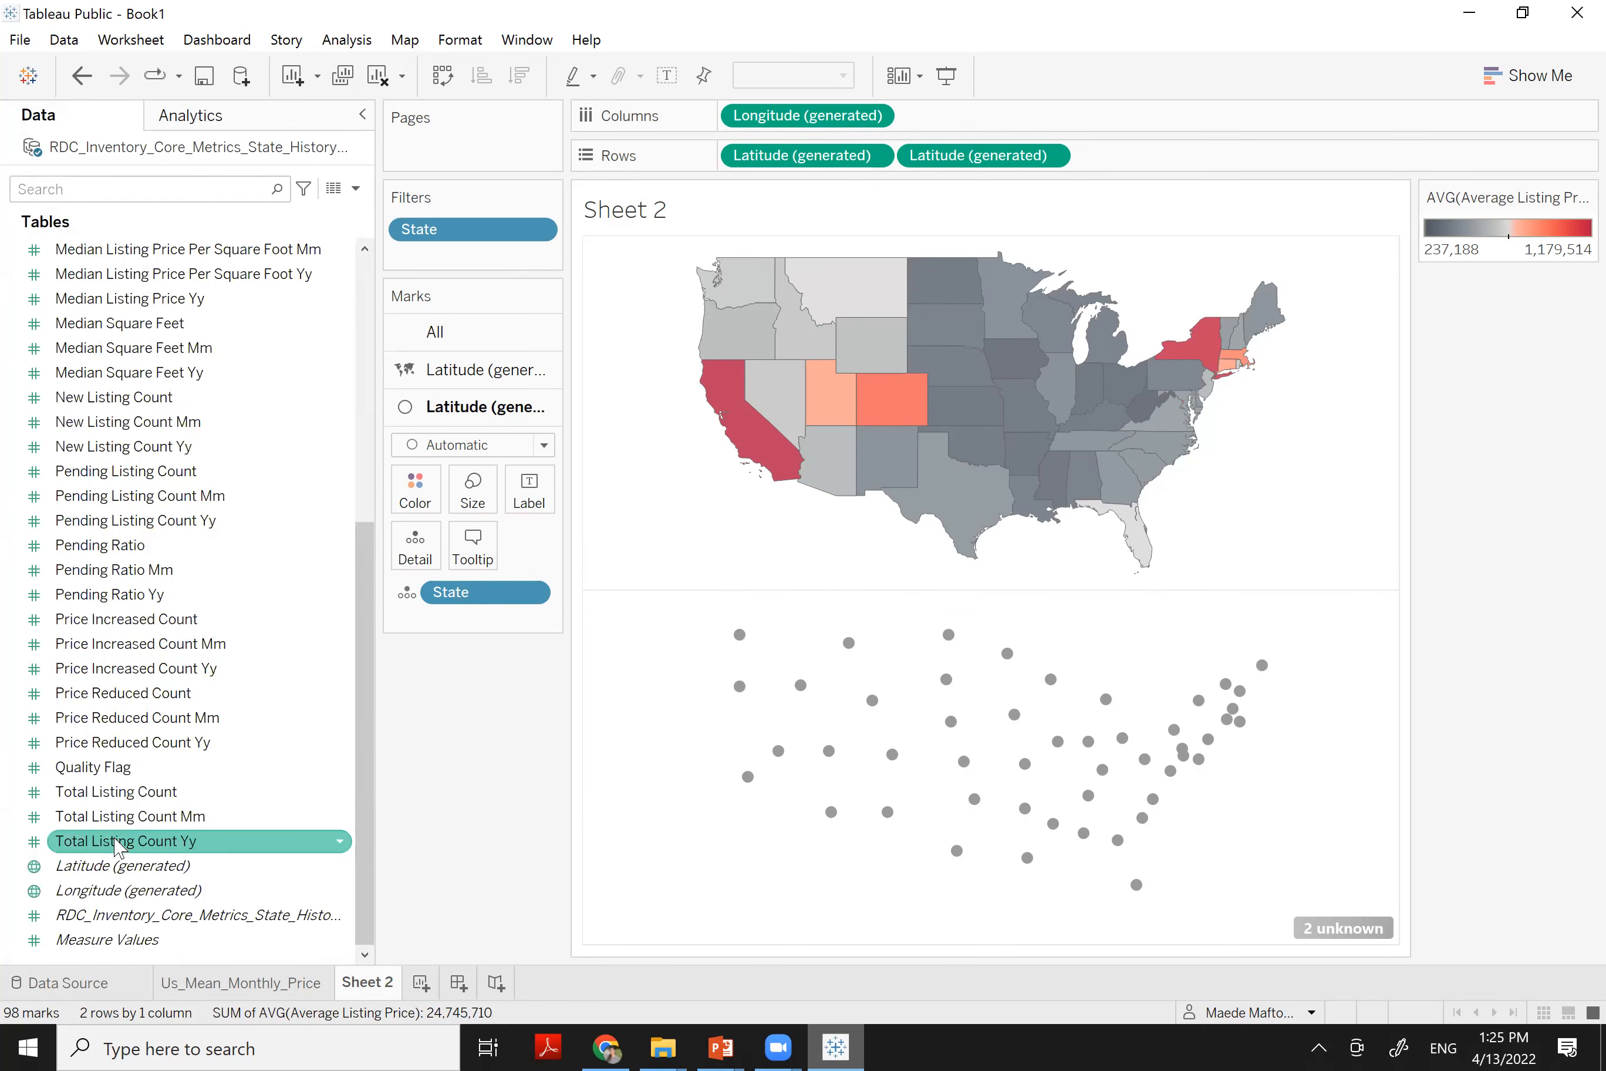
drag(124, 800, 478, 492)
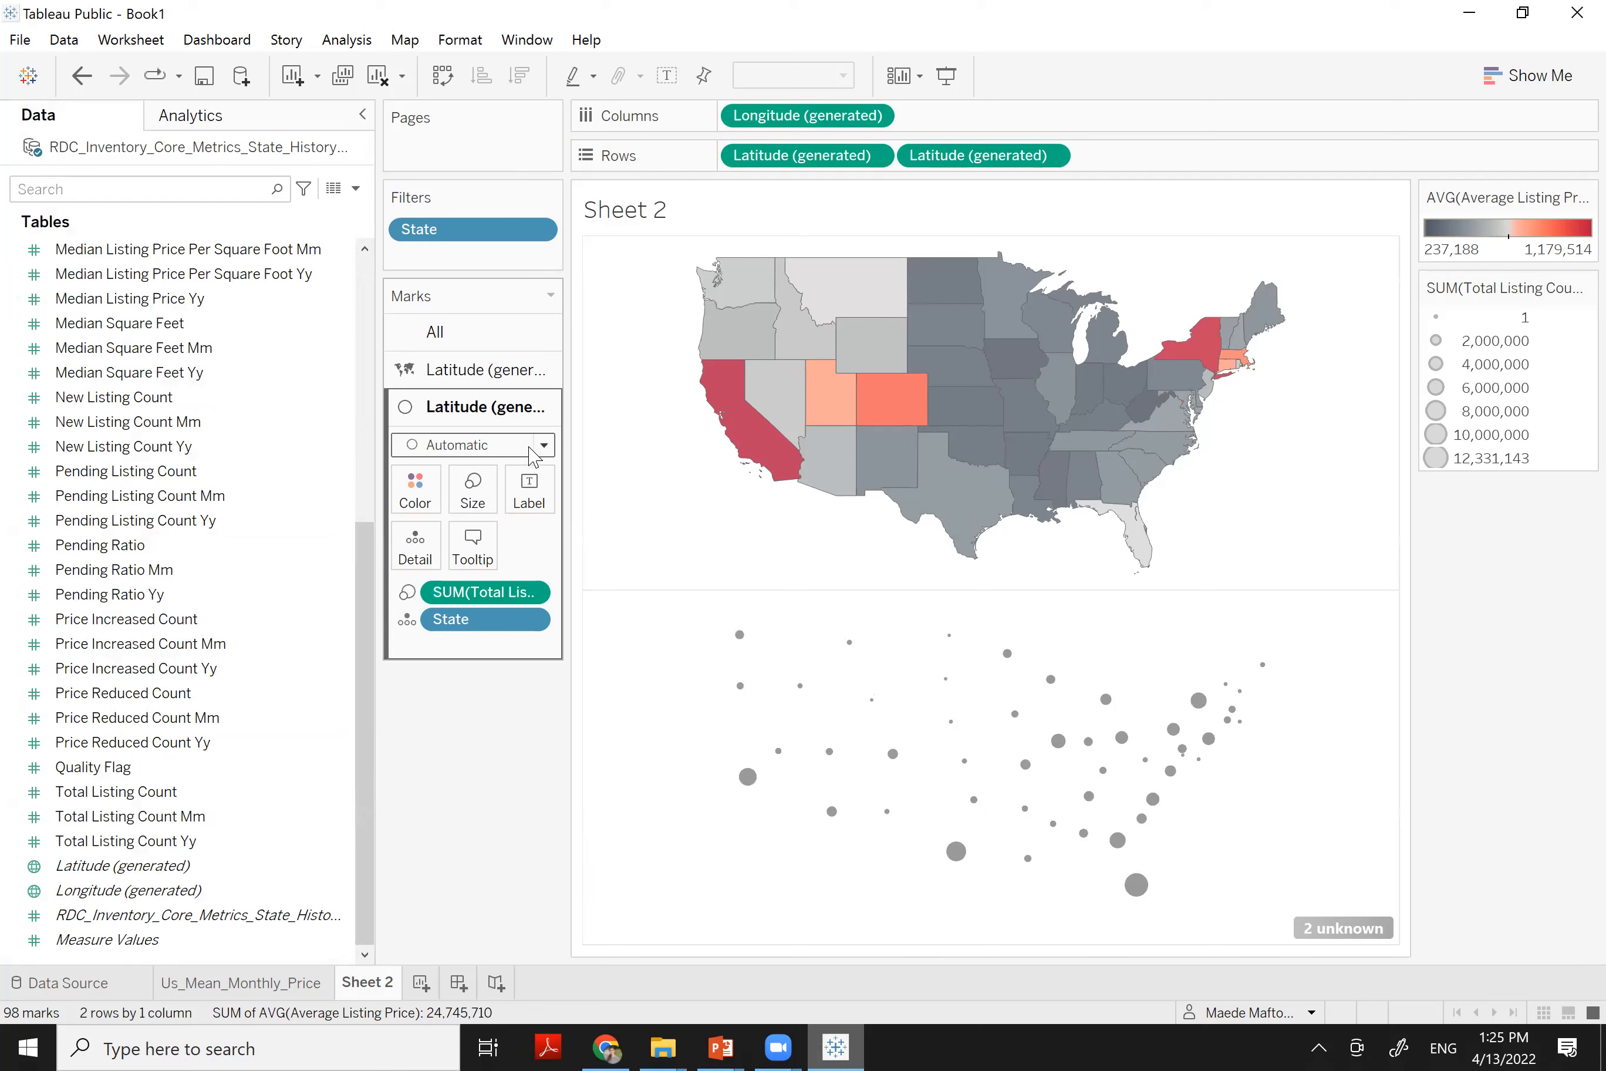
Set the lower map's mark type to Circle
click(530, 448)
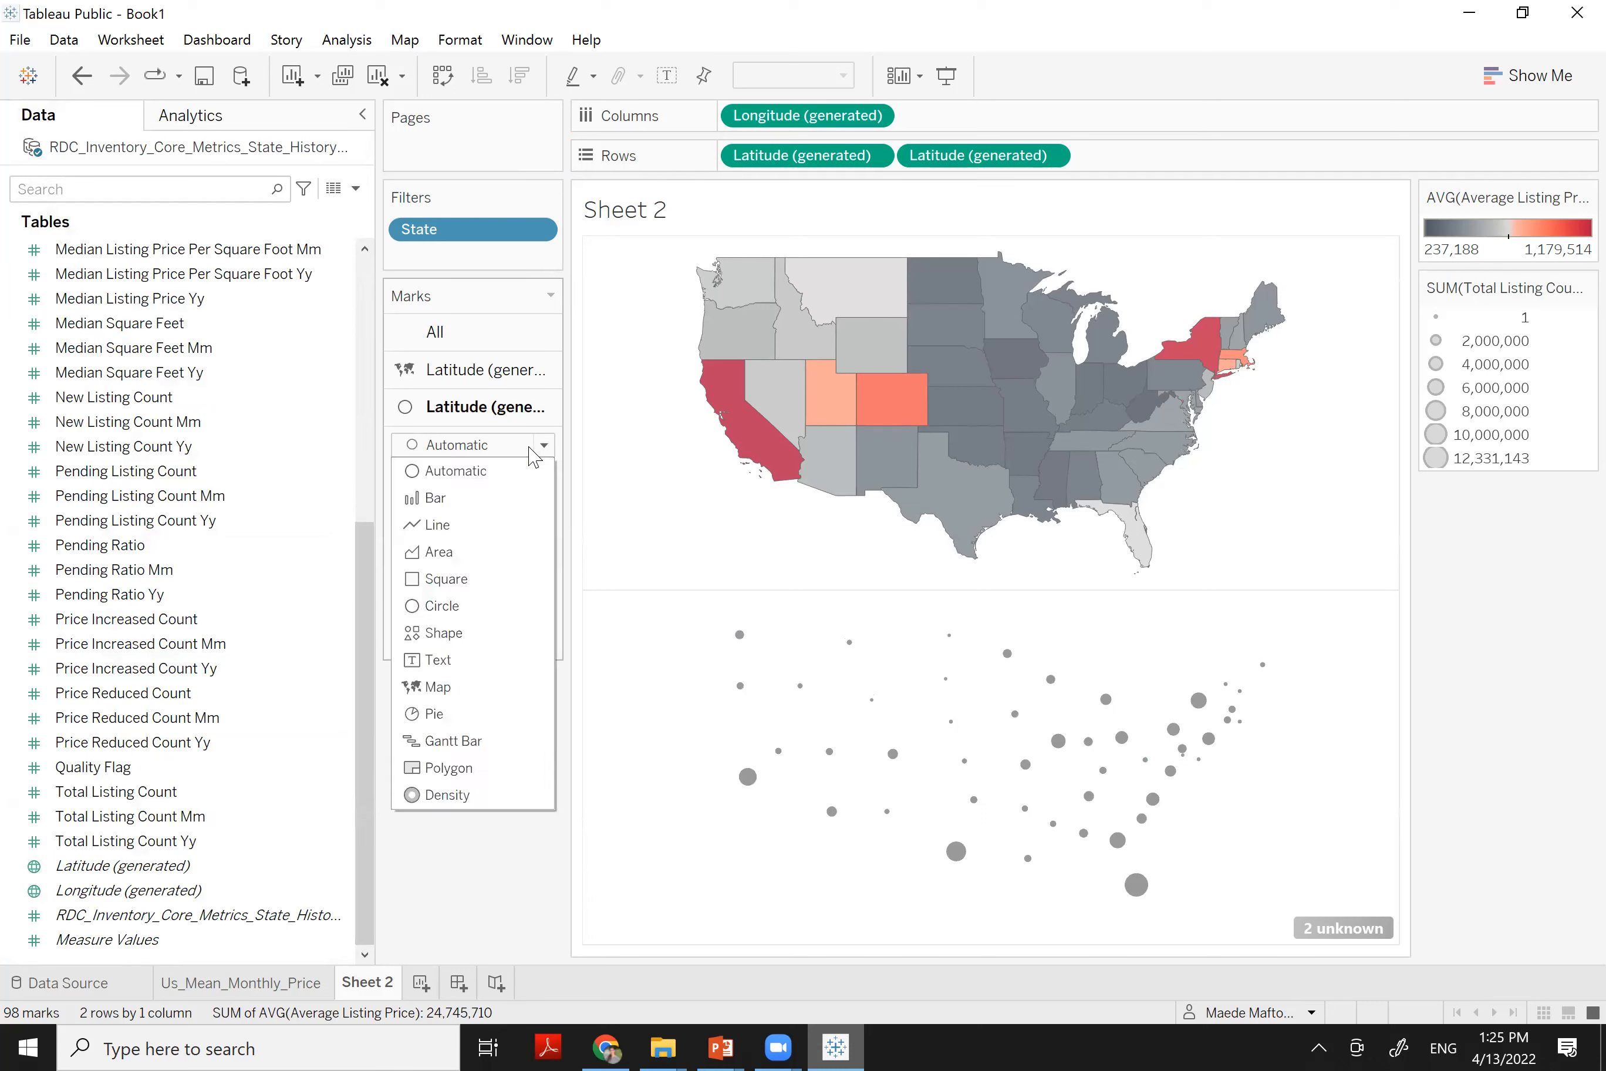
click(453, 607)
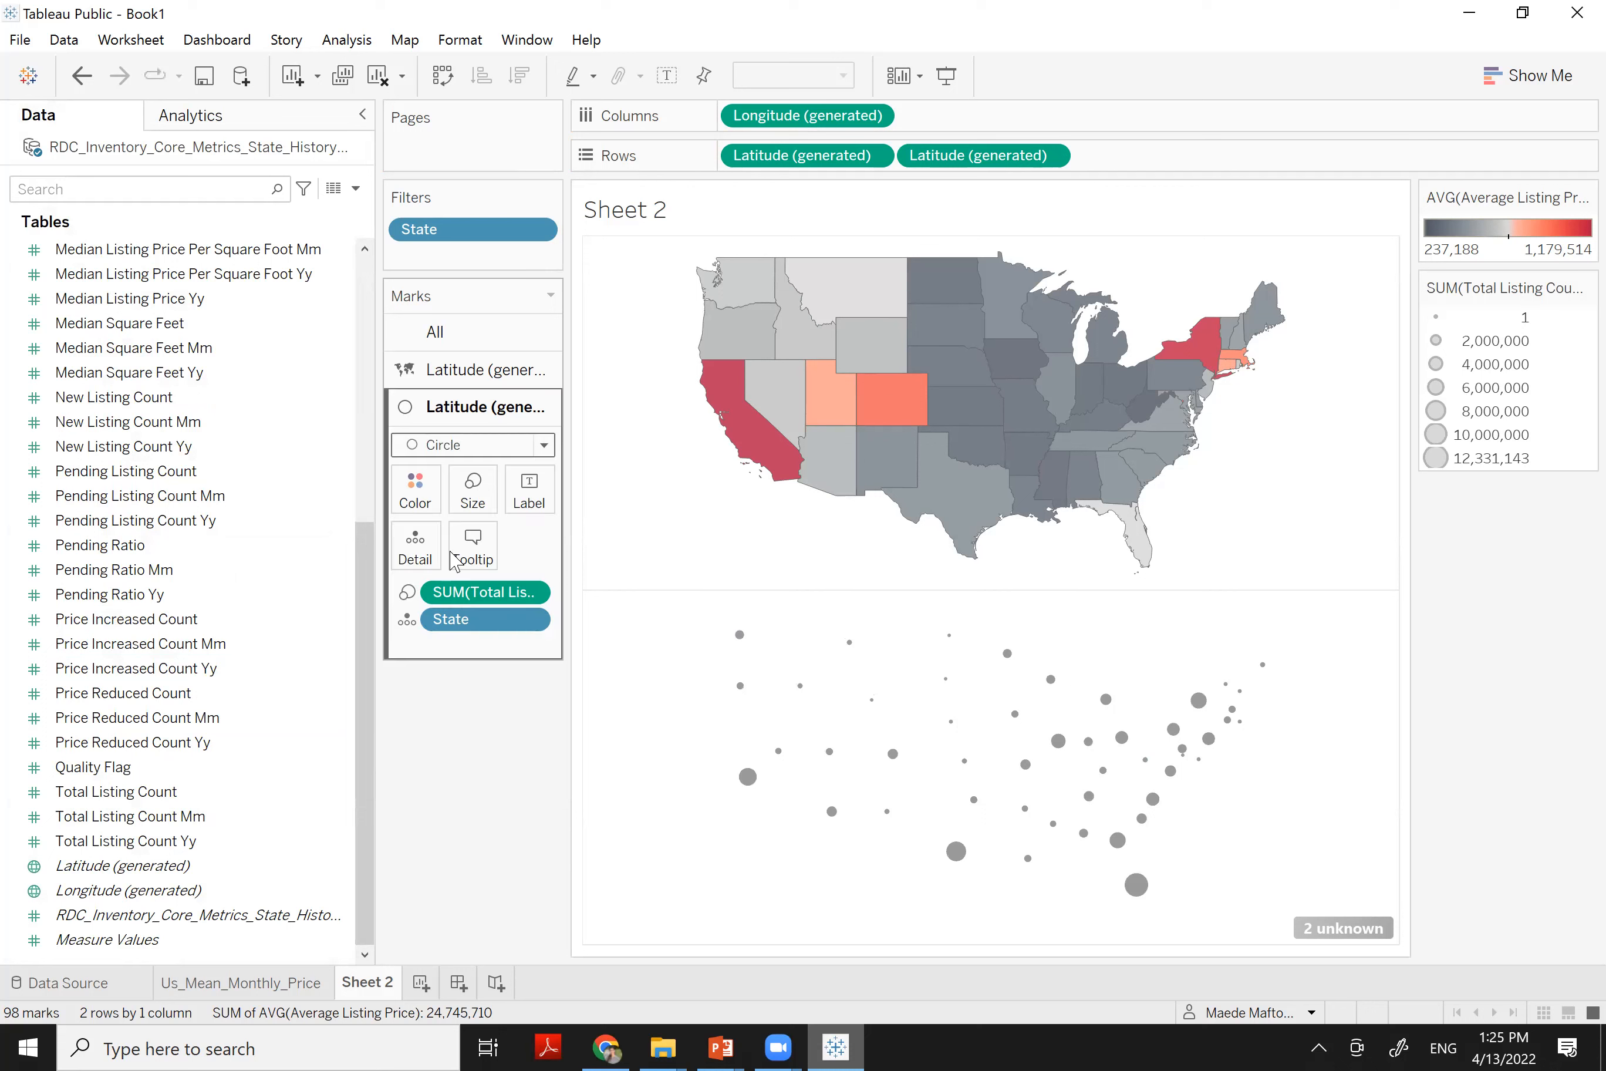
click(520, 448)
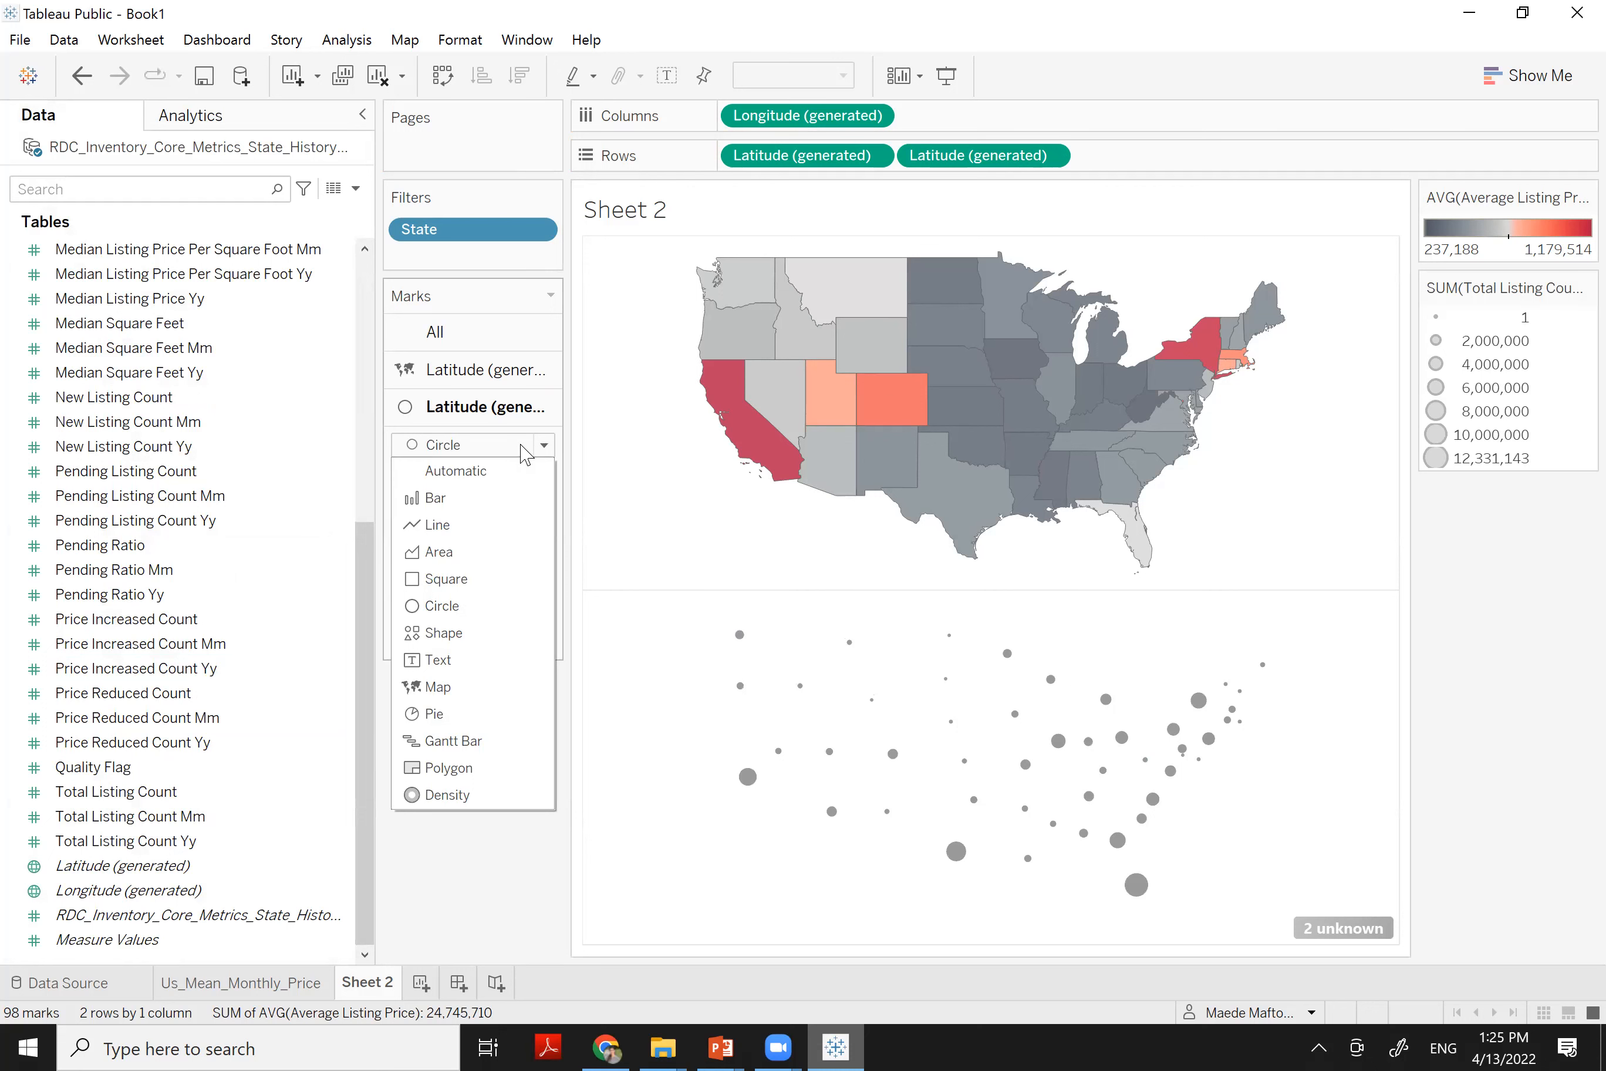
click(461, 611)
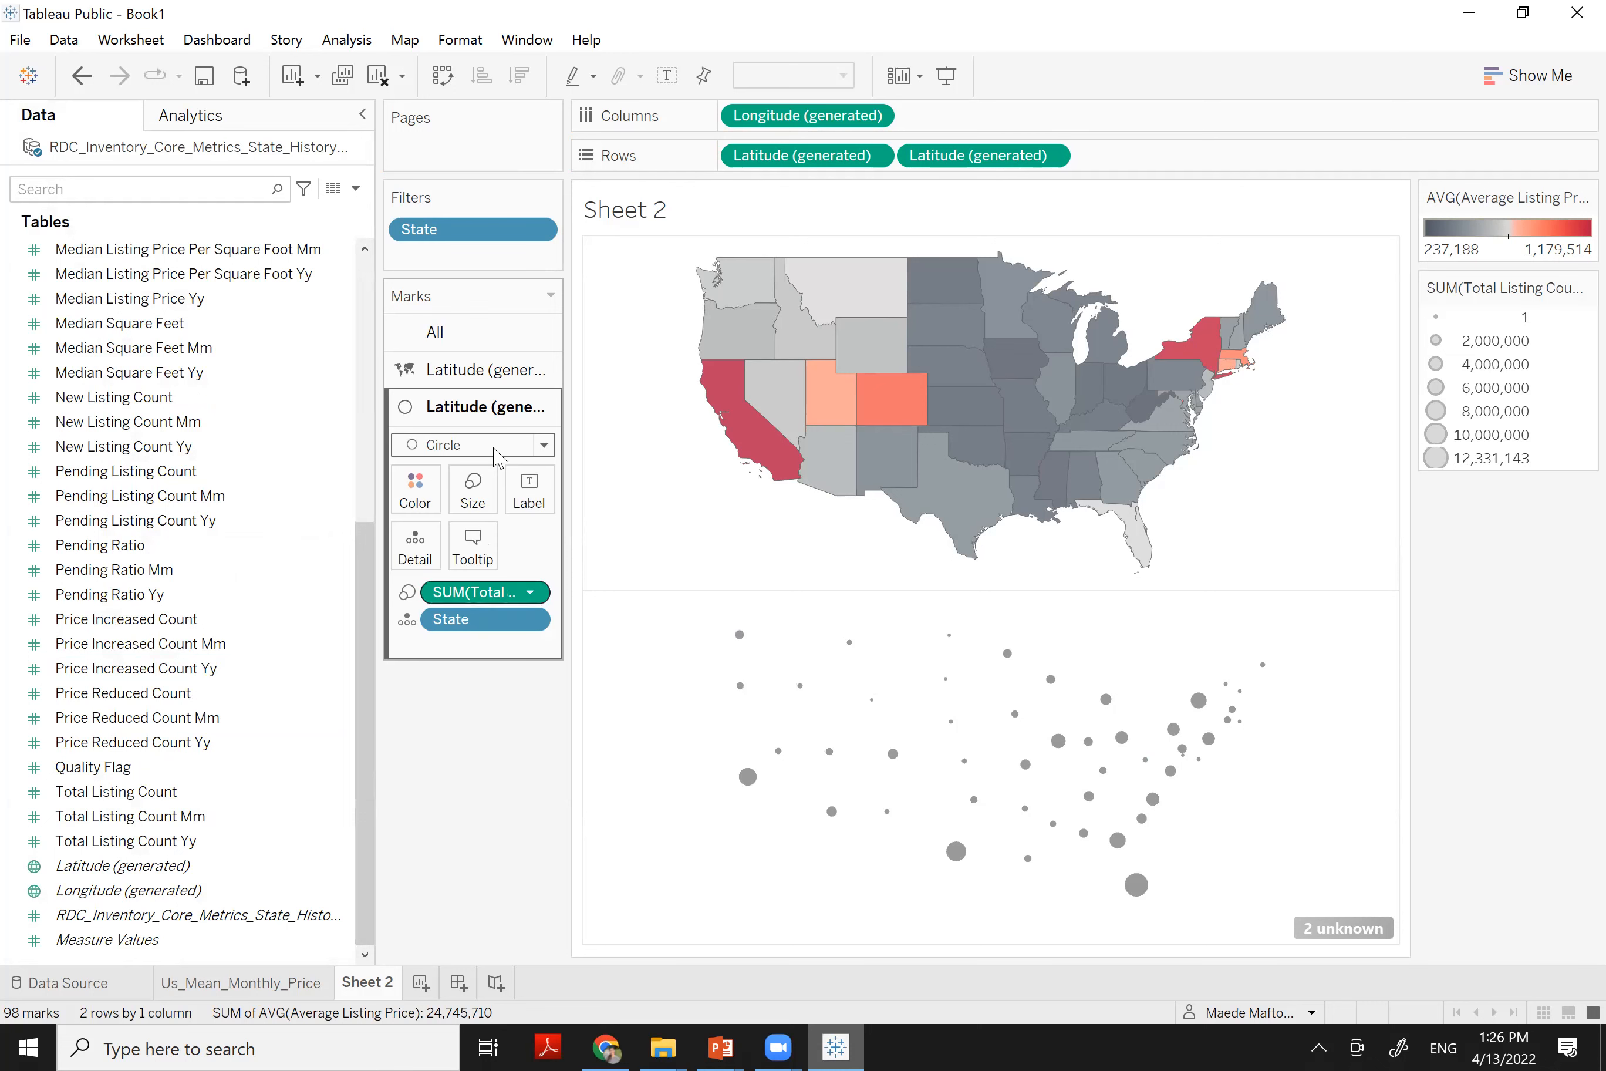
click(461, 449)
click(471, 476)
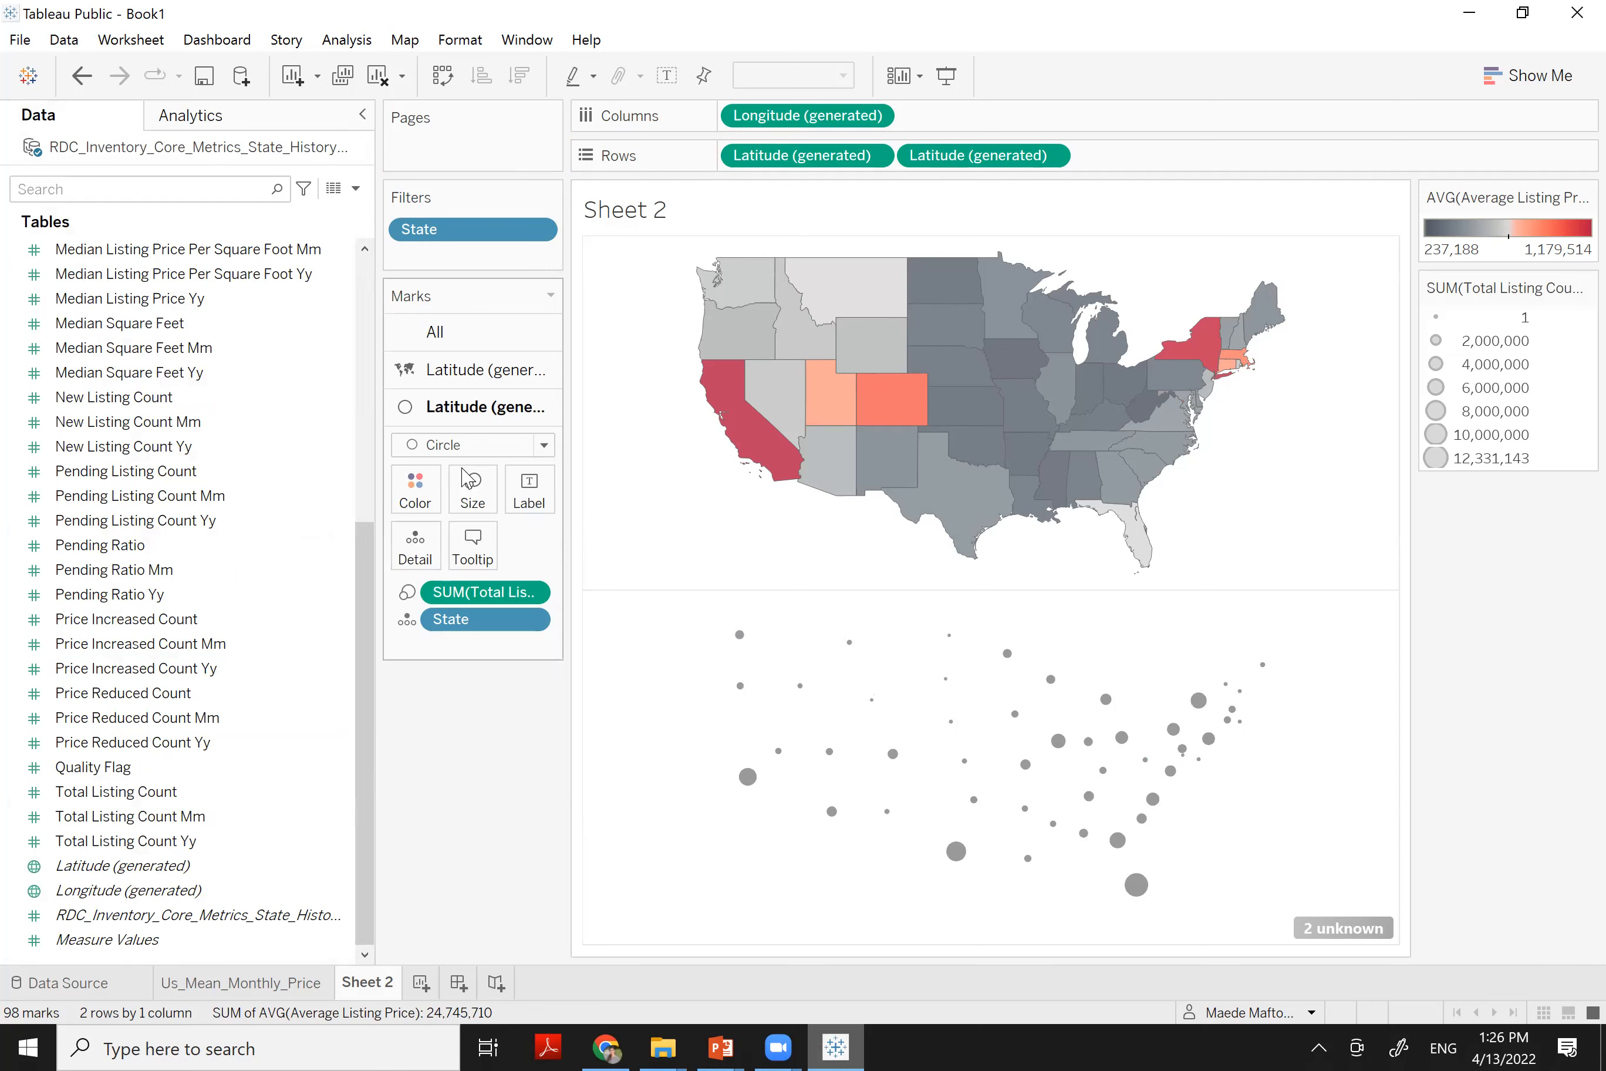
Colour the circles dark blue with black borders at 83% opacity
mouse_move(1081, 806)
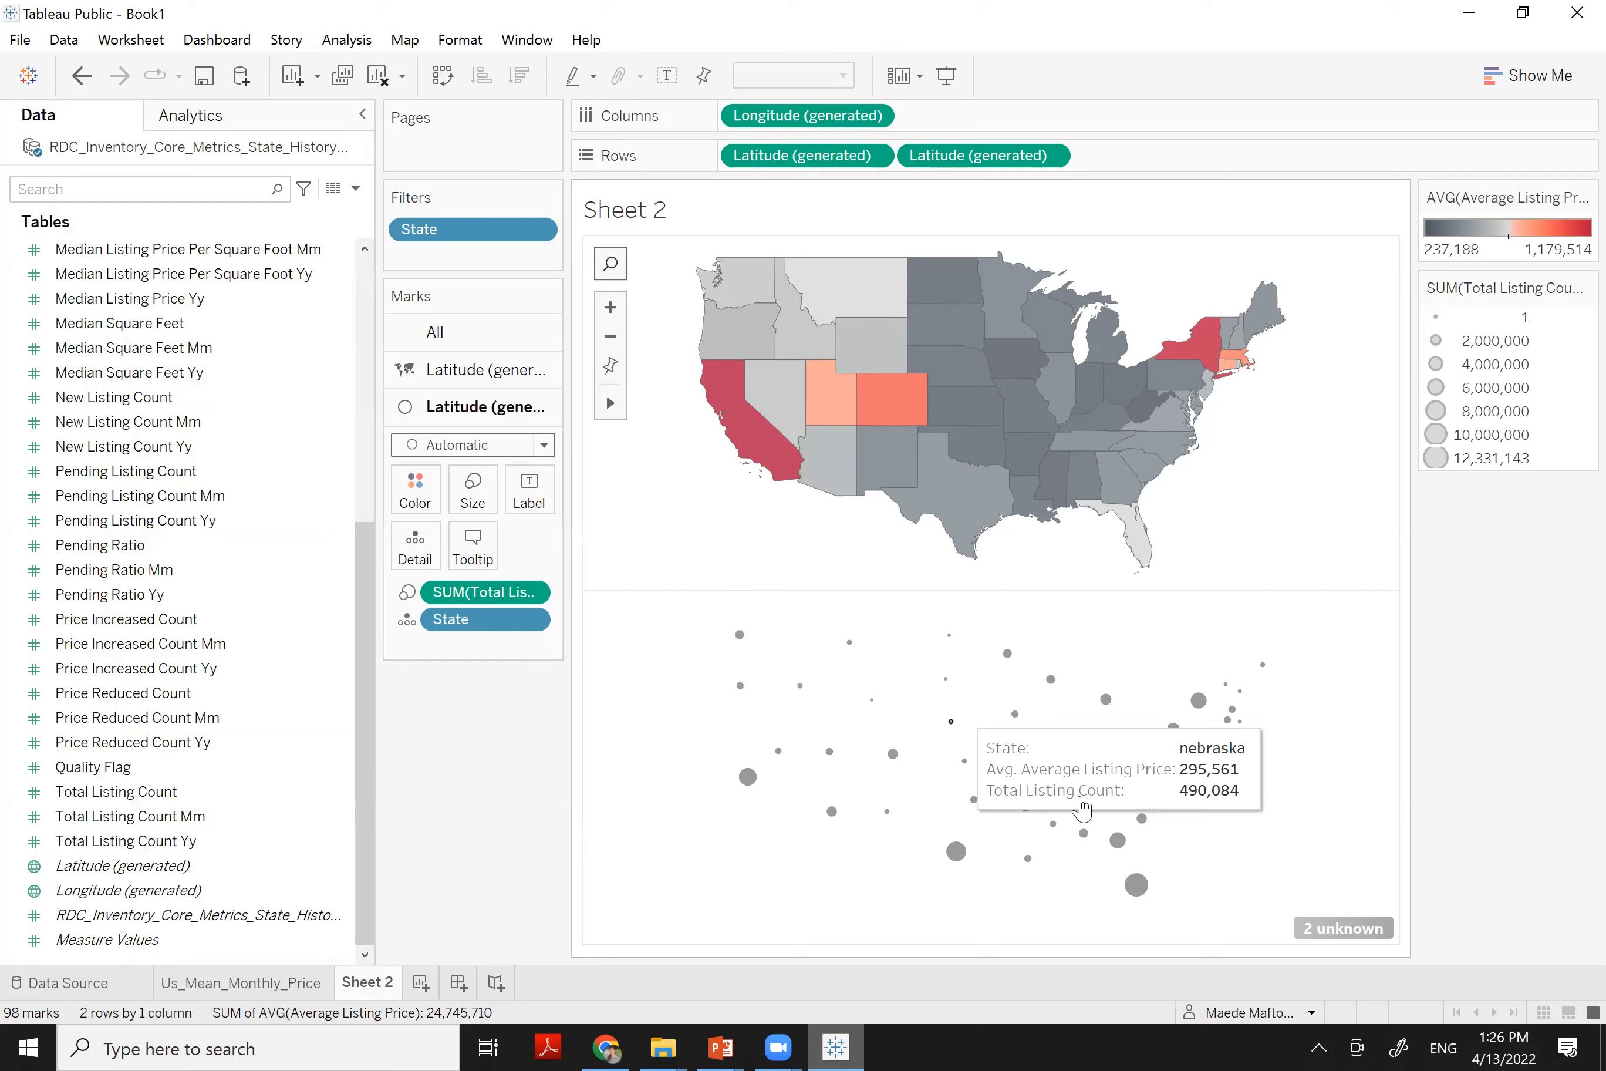
click(417, 507)
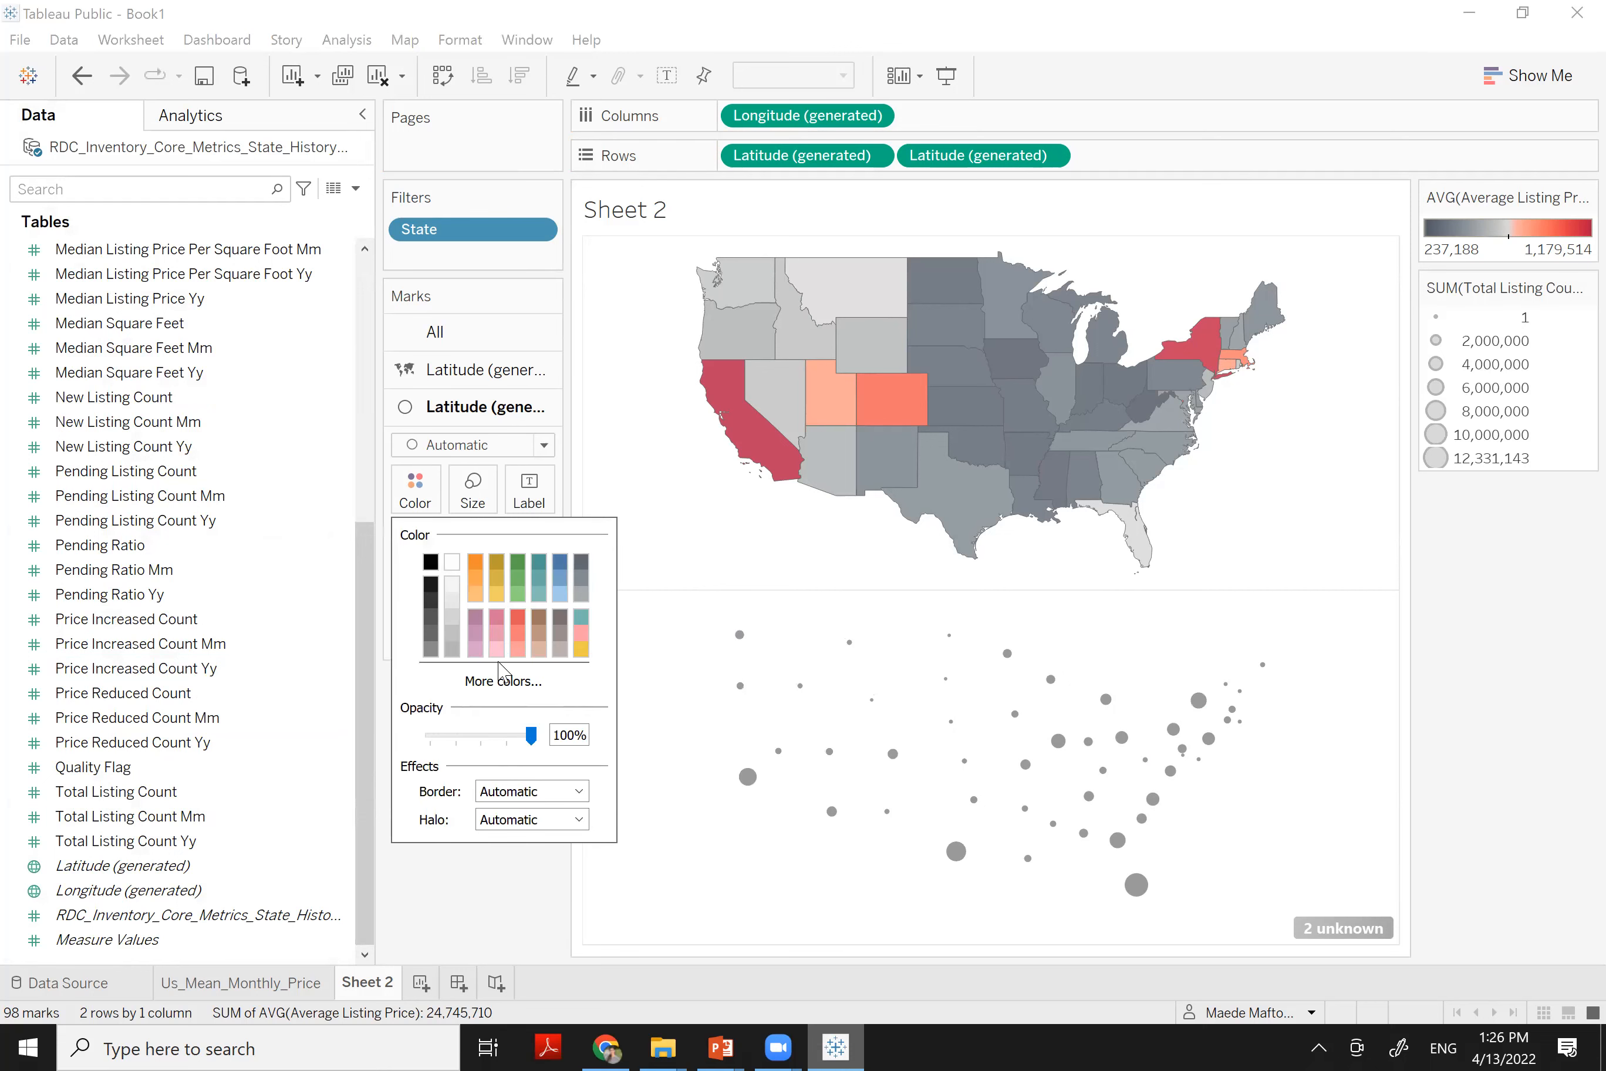
click(560, 561)
click(511, 792)
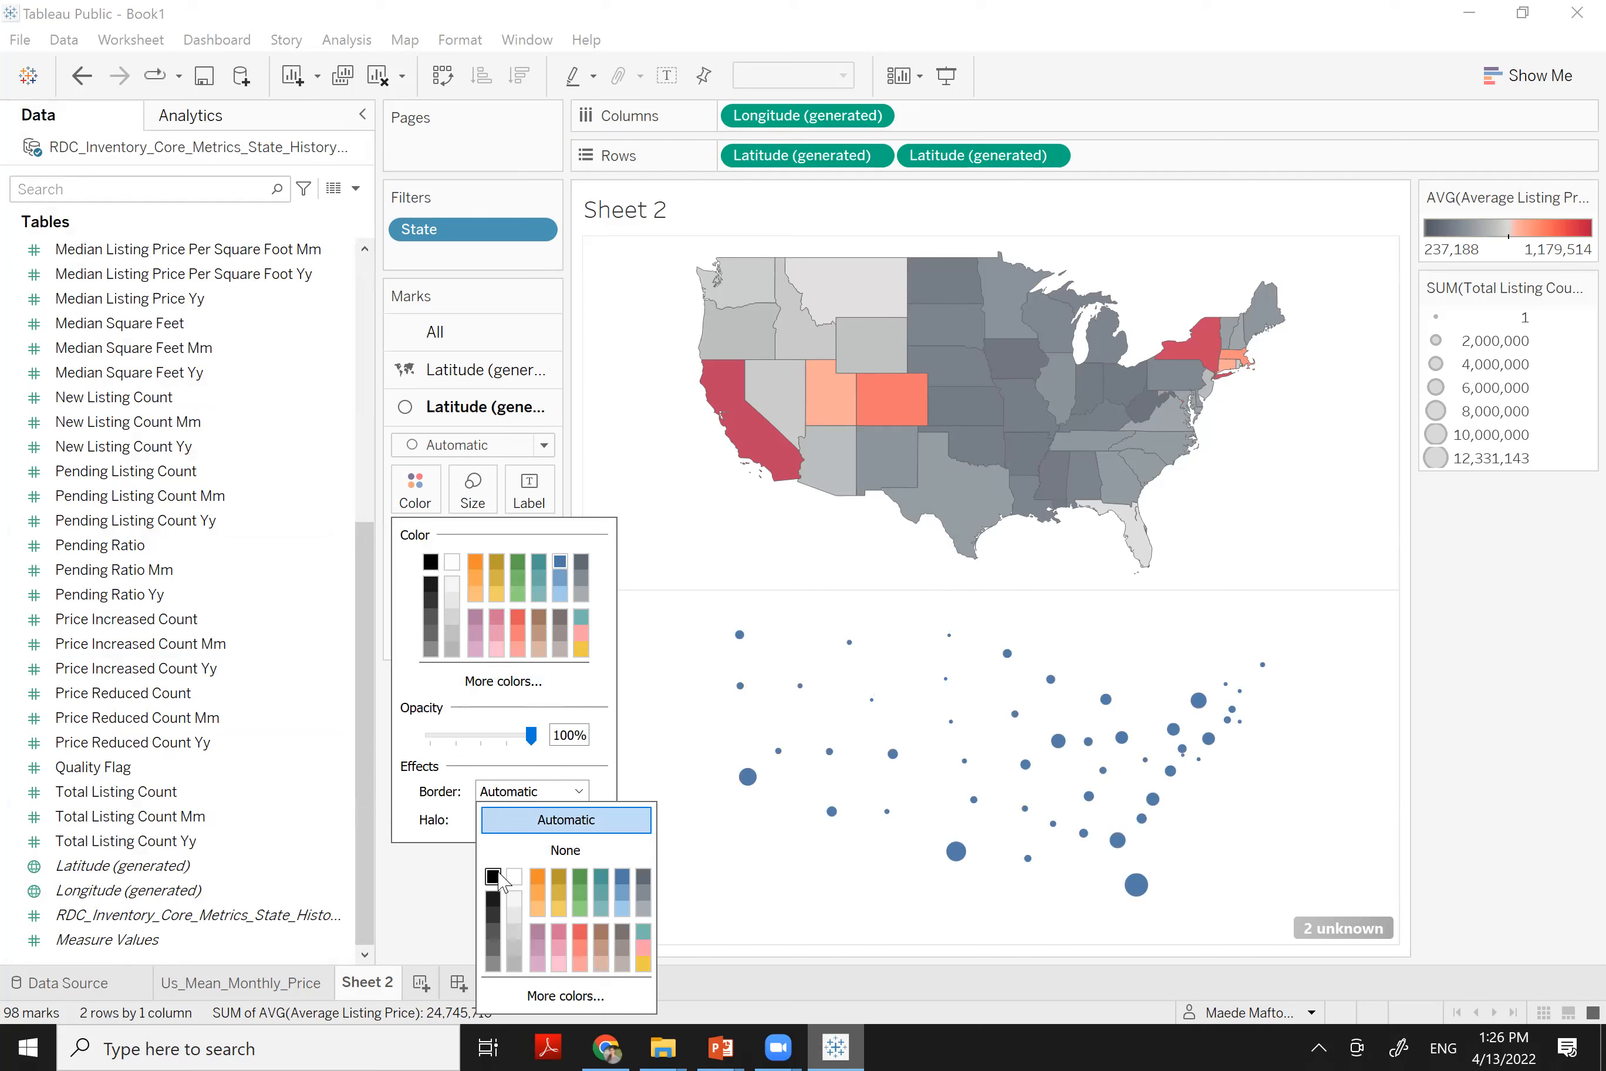
click(495, 875)
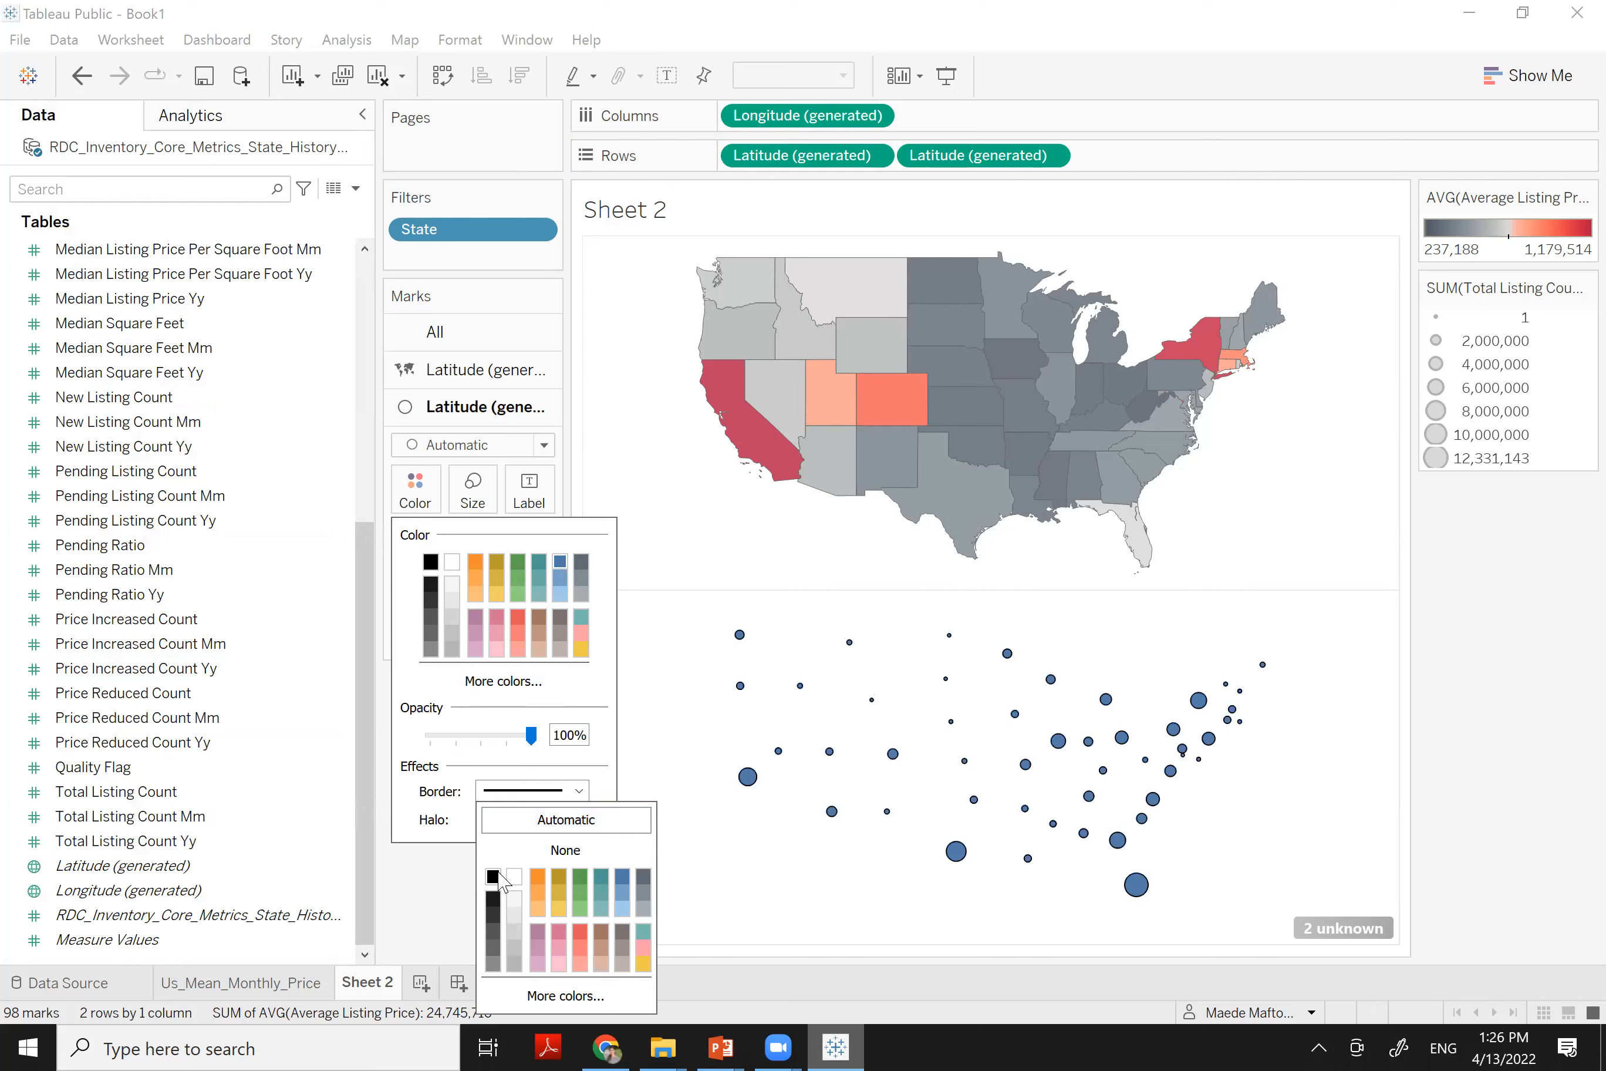
click(530, 736)
drag(530, 736, 514, 736)
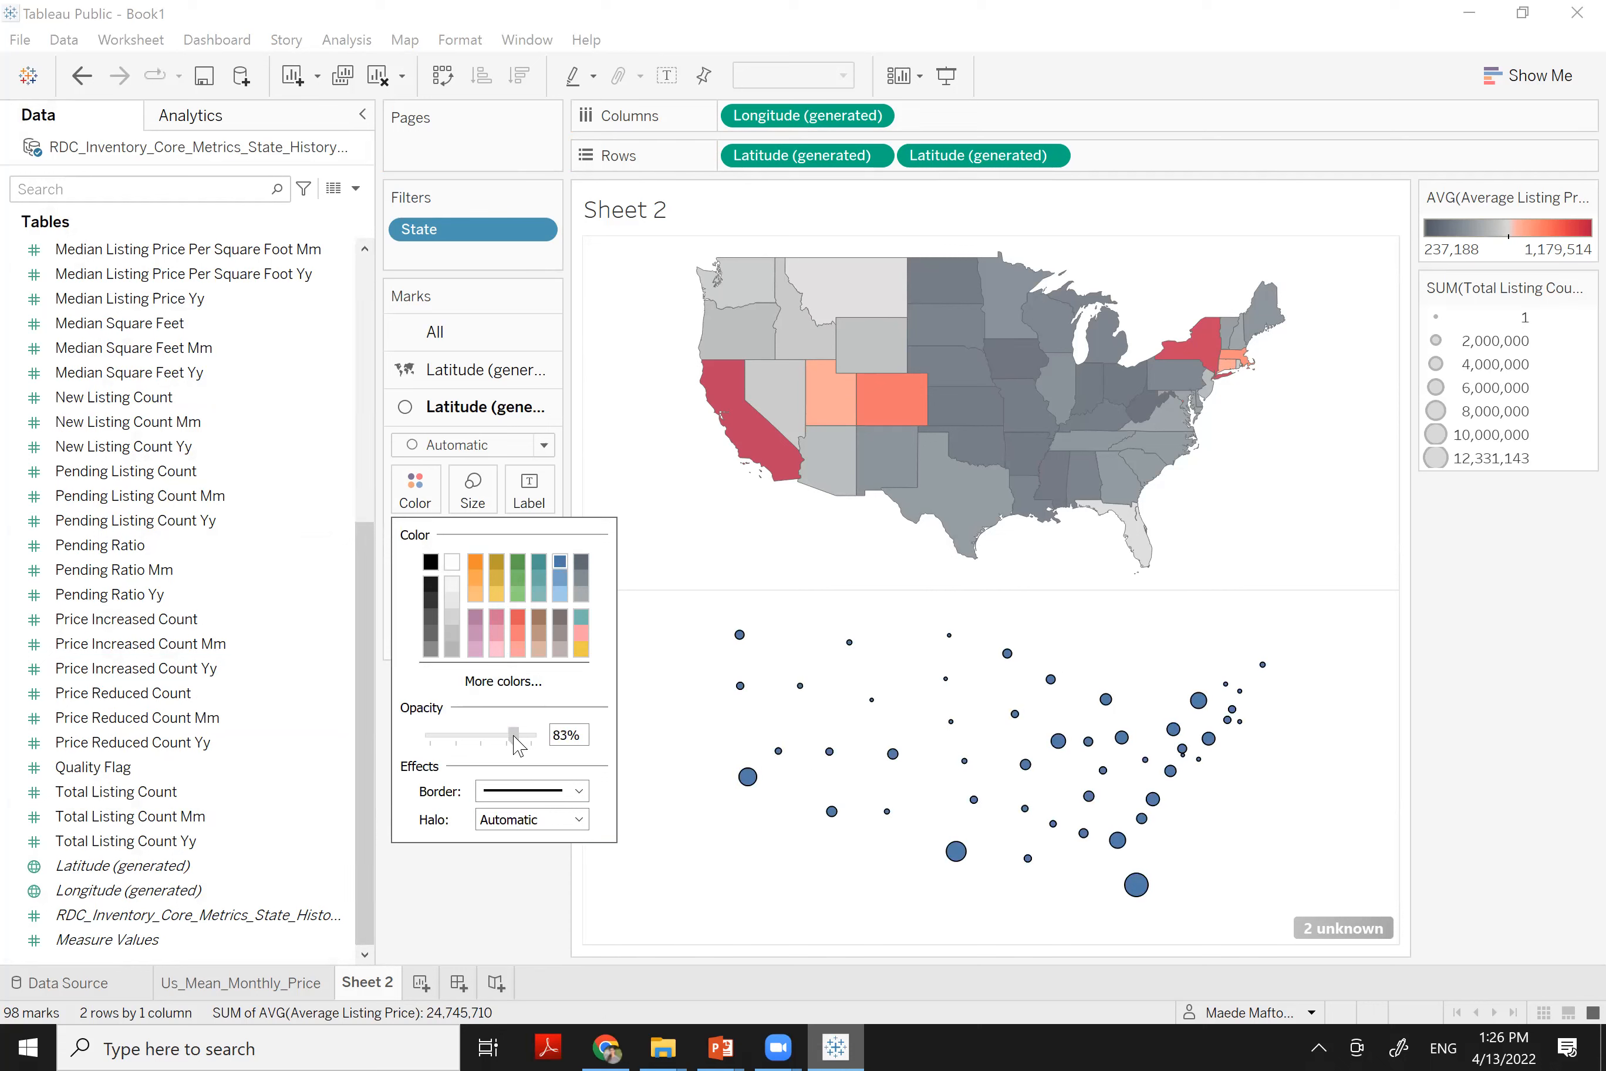
click(484, 886)
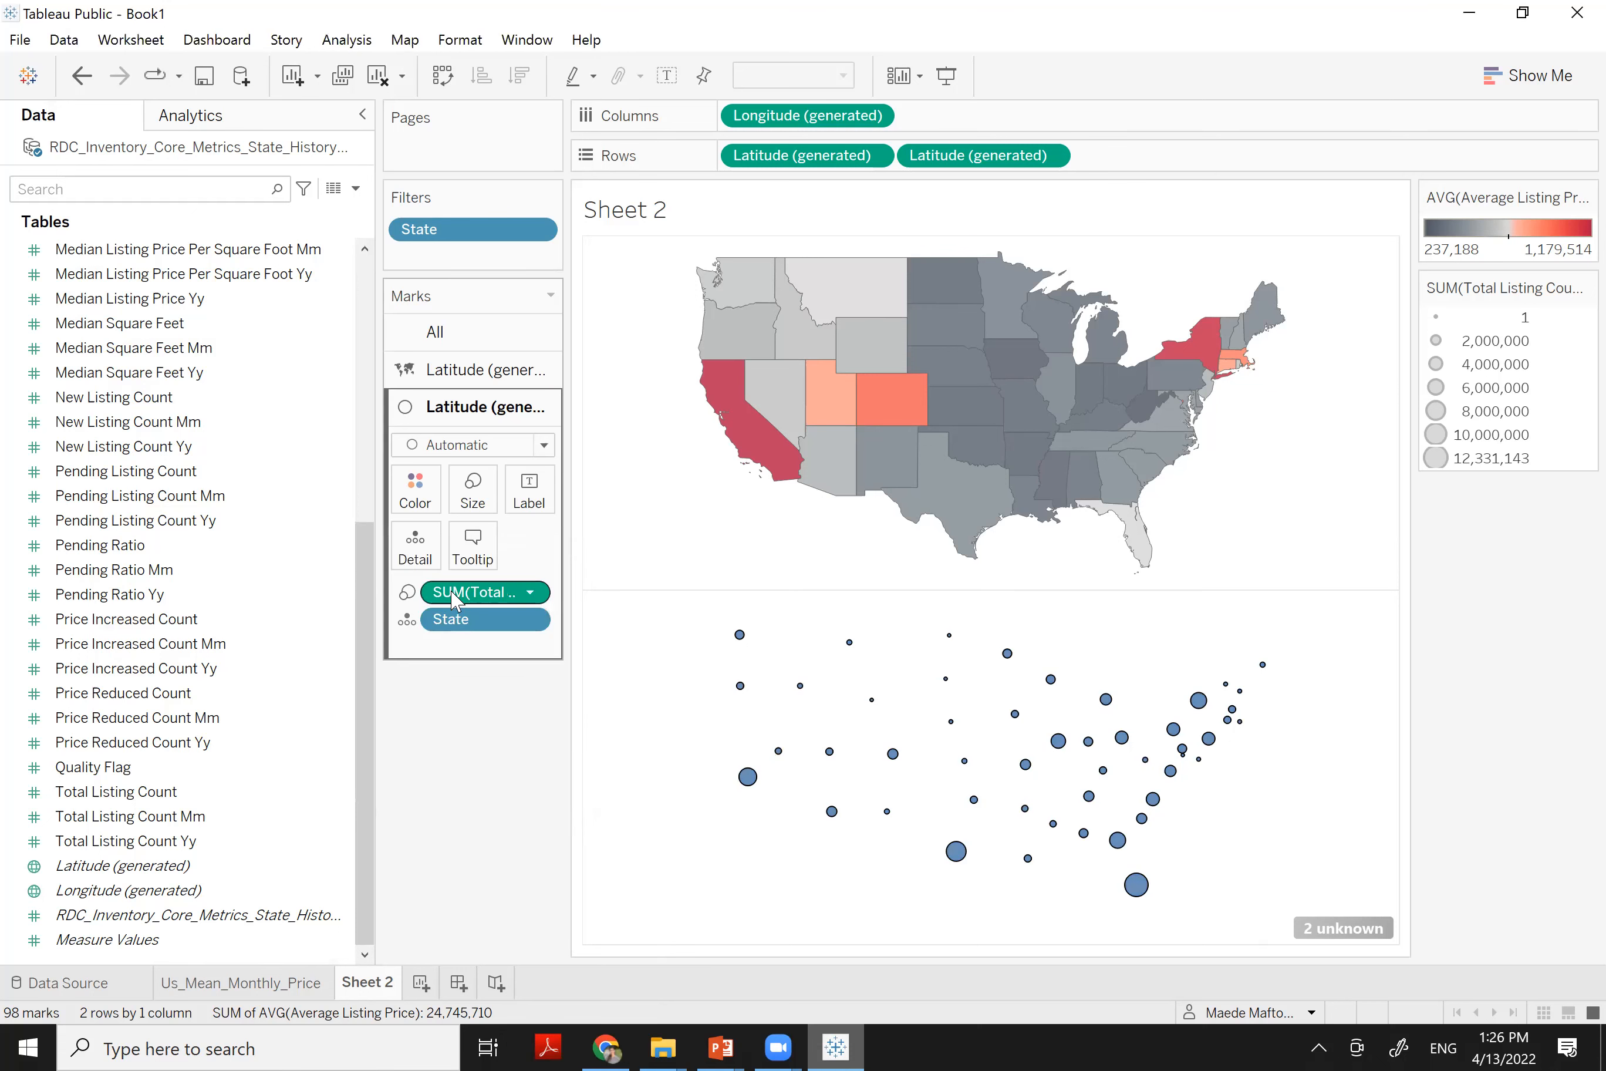
Make the second Latitude (generated) pill a Dual Axis to overlay both maps
right_click(977, 159)
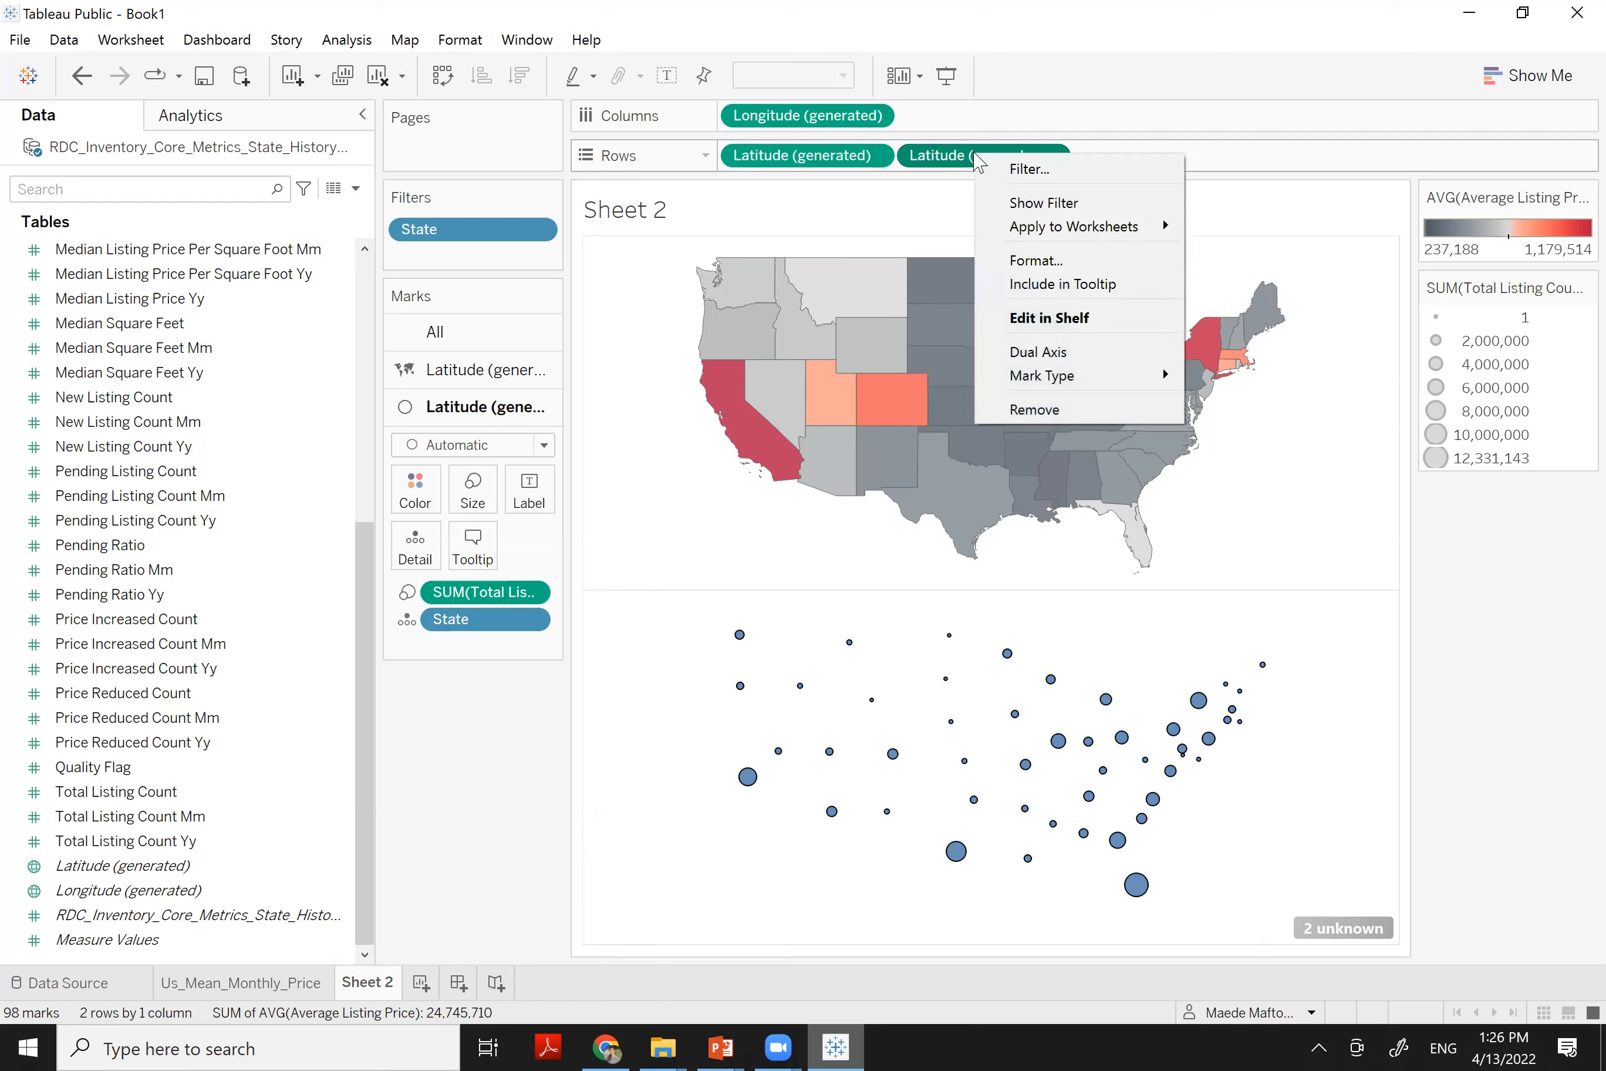
click(1003, 350)
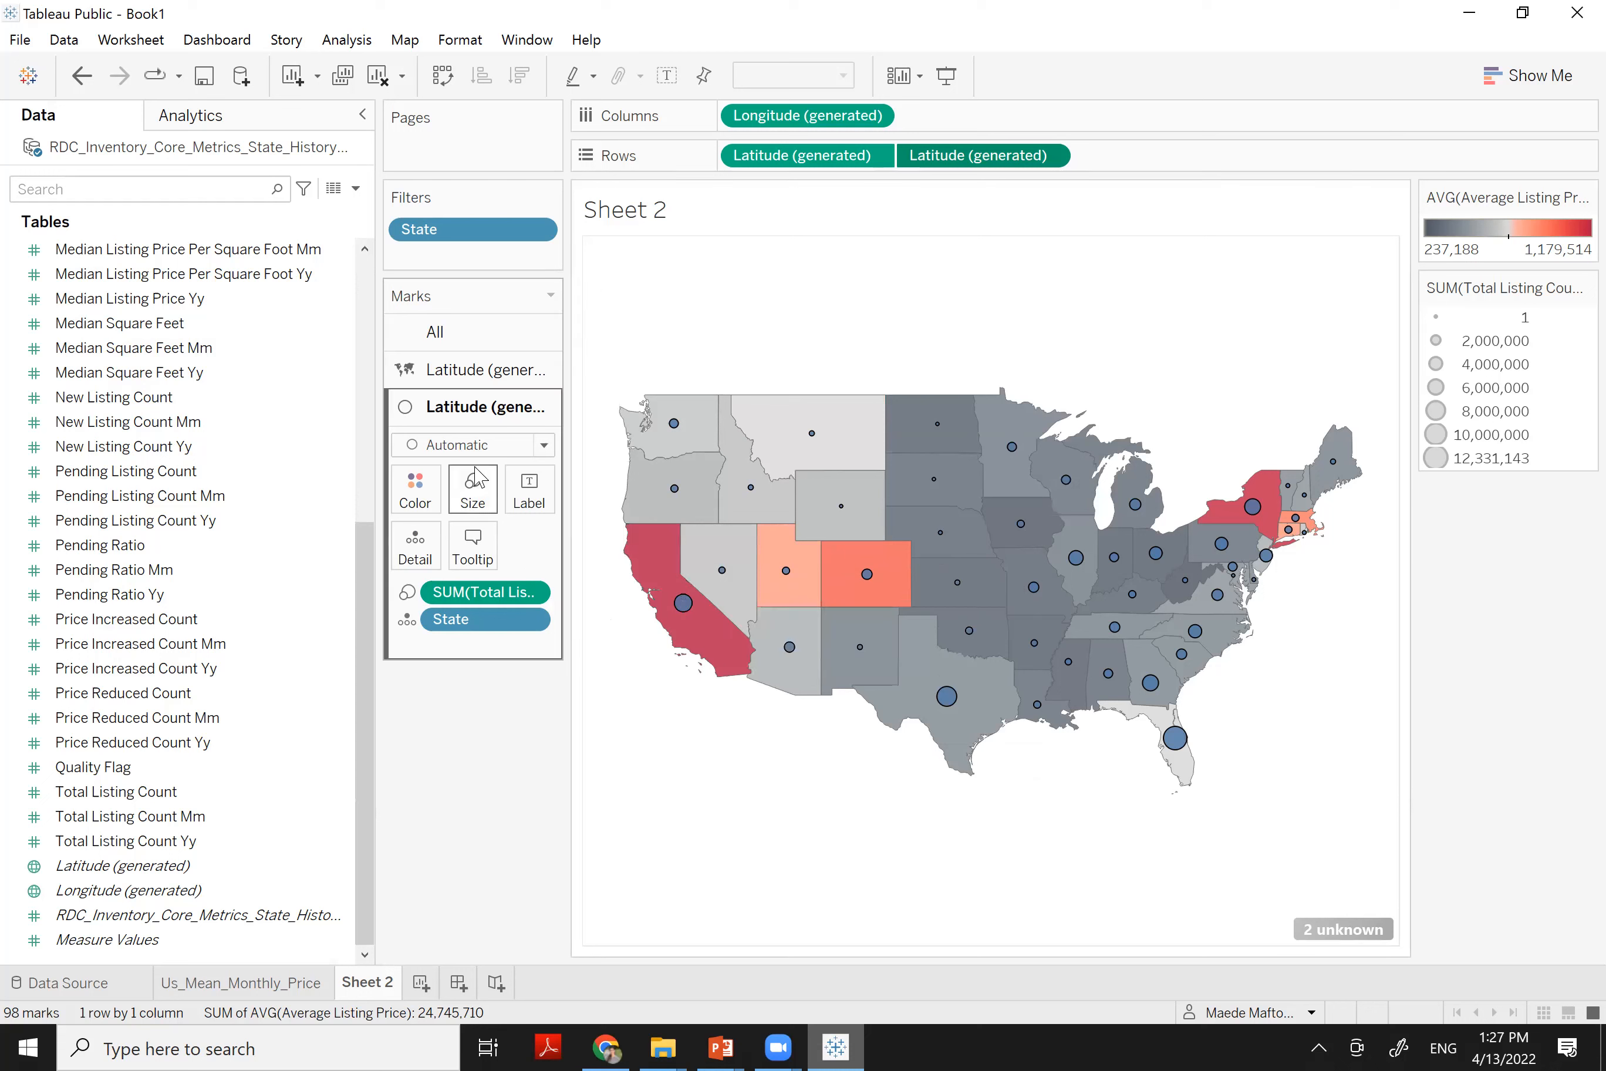
Reduce the listing-count circle size slightly with the Size slider
click(476, 499)
click(500, 546)
click(503, 549)
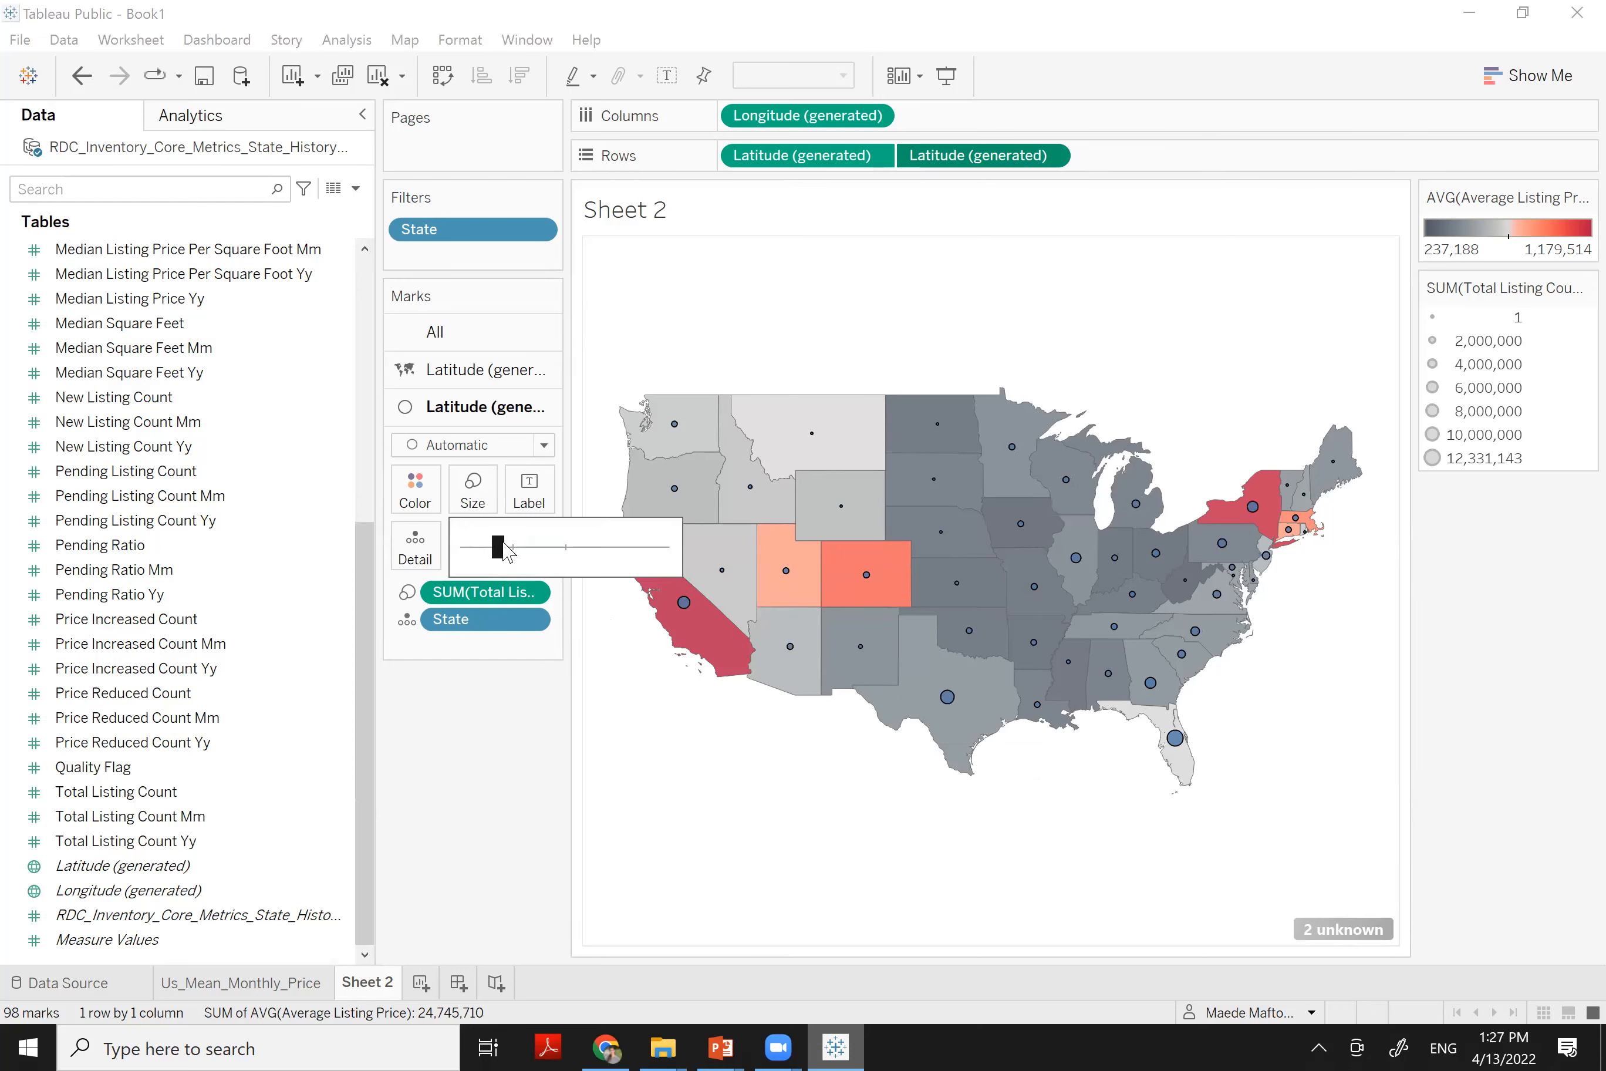
mouse_move(504, 551)
mouse_down()
mouse_move(588, 556)
mouse_move(517, 549)
mouse_up()
click(588, 556)
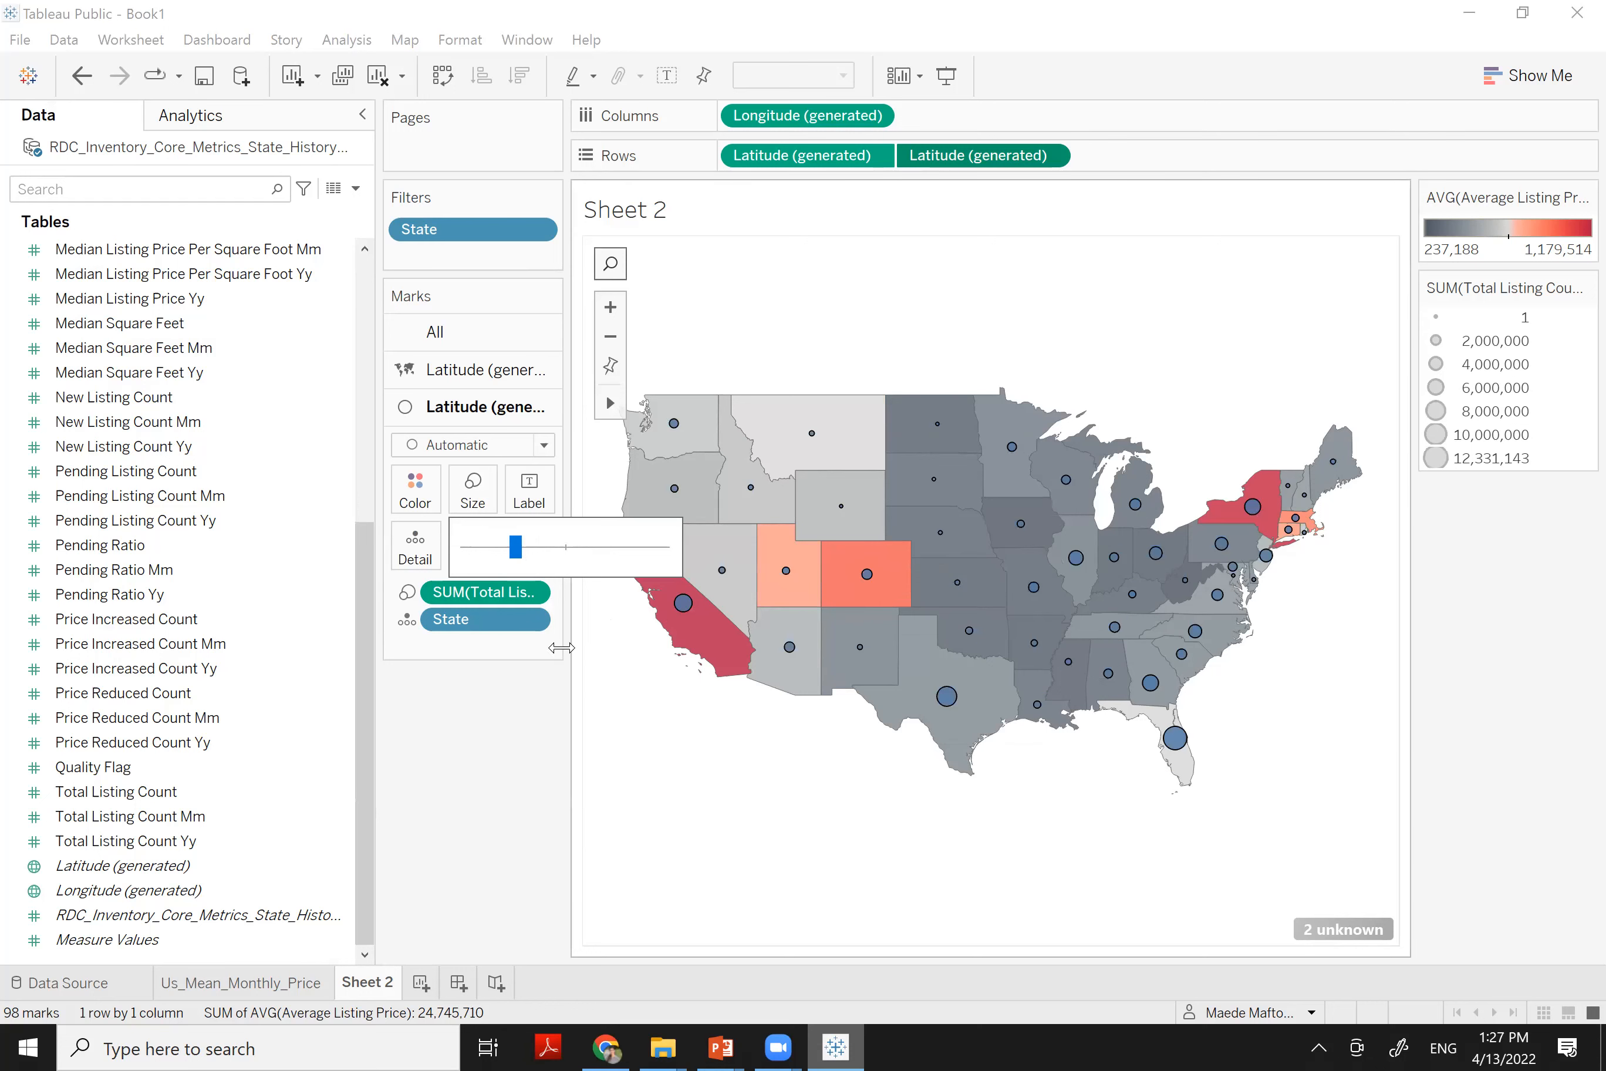
drag(518, 559, 505, 558)
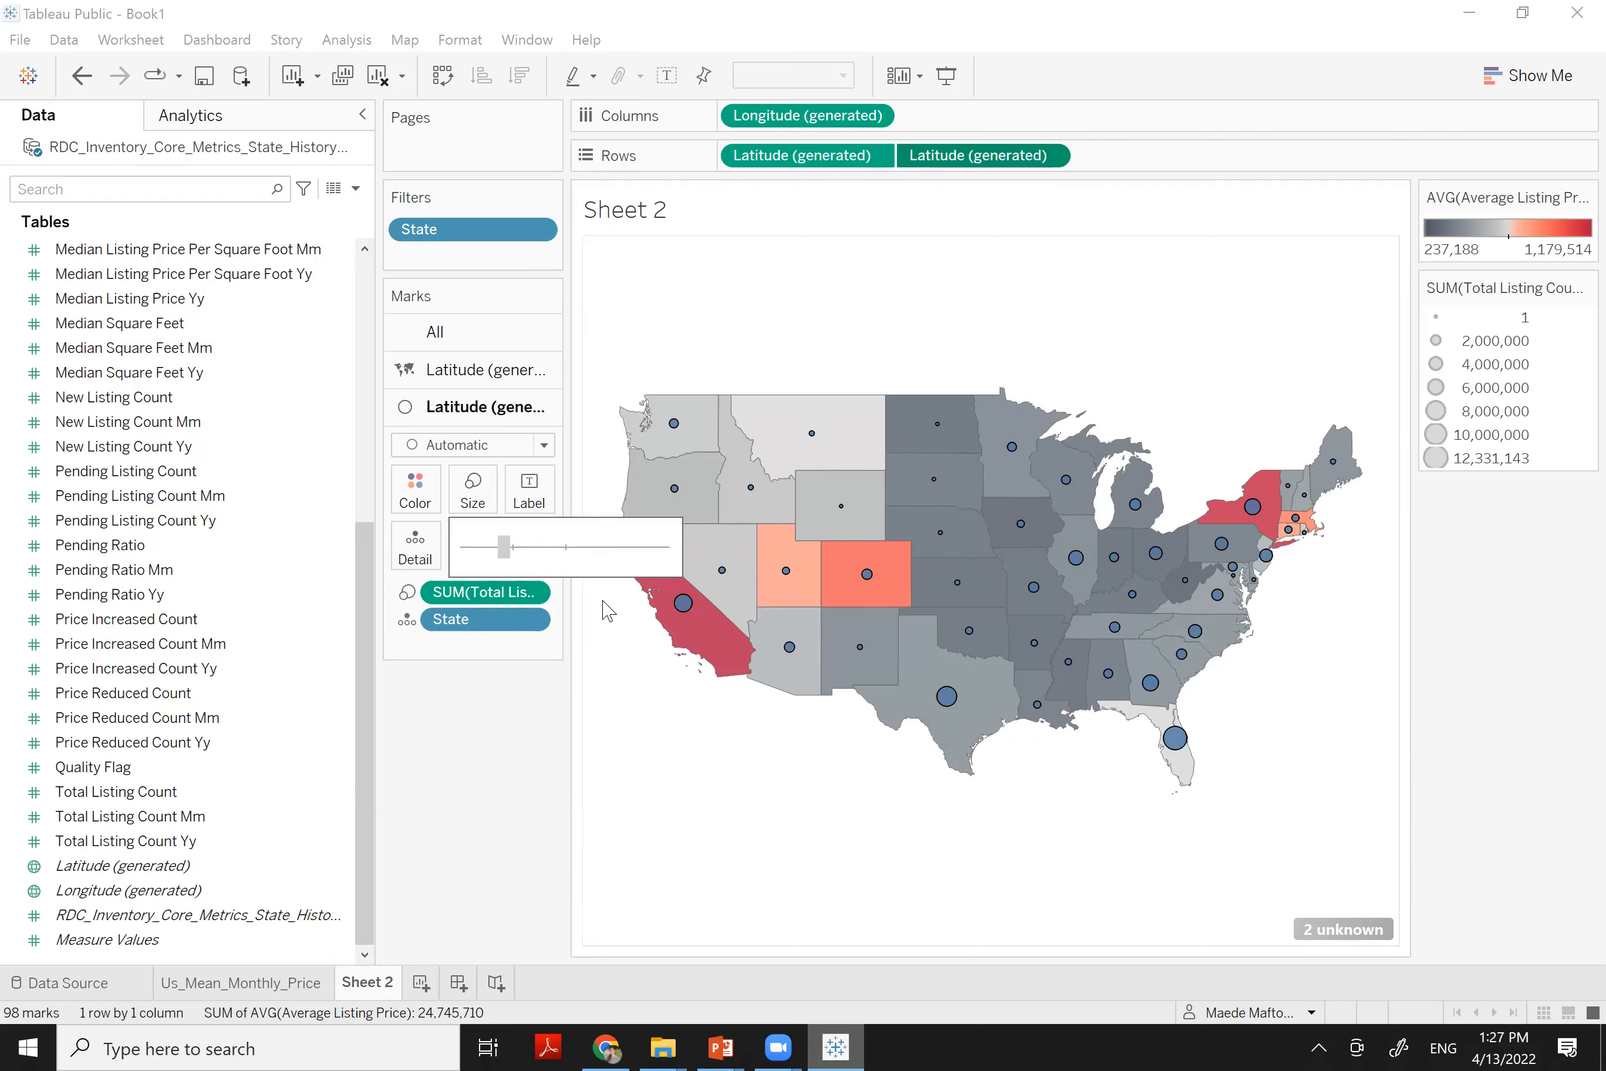
click(697, 785)
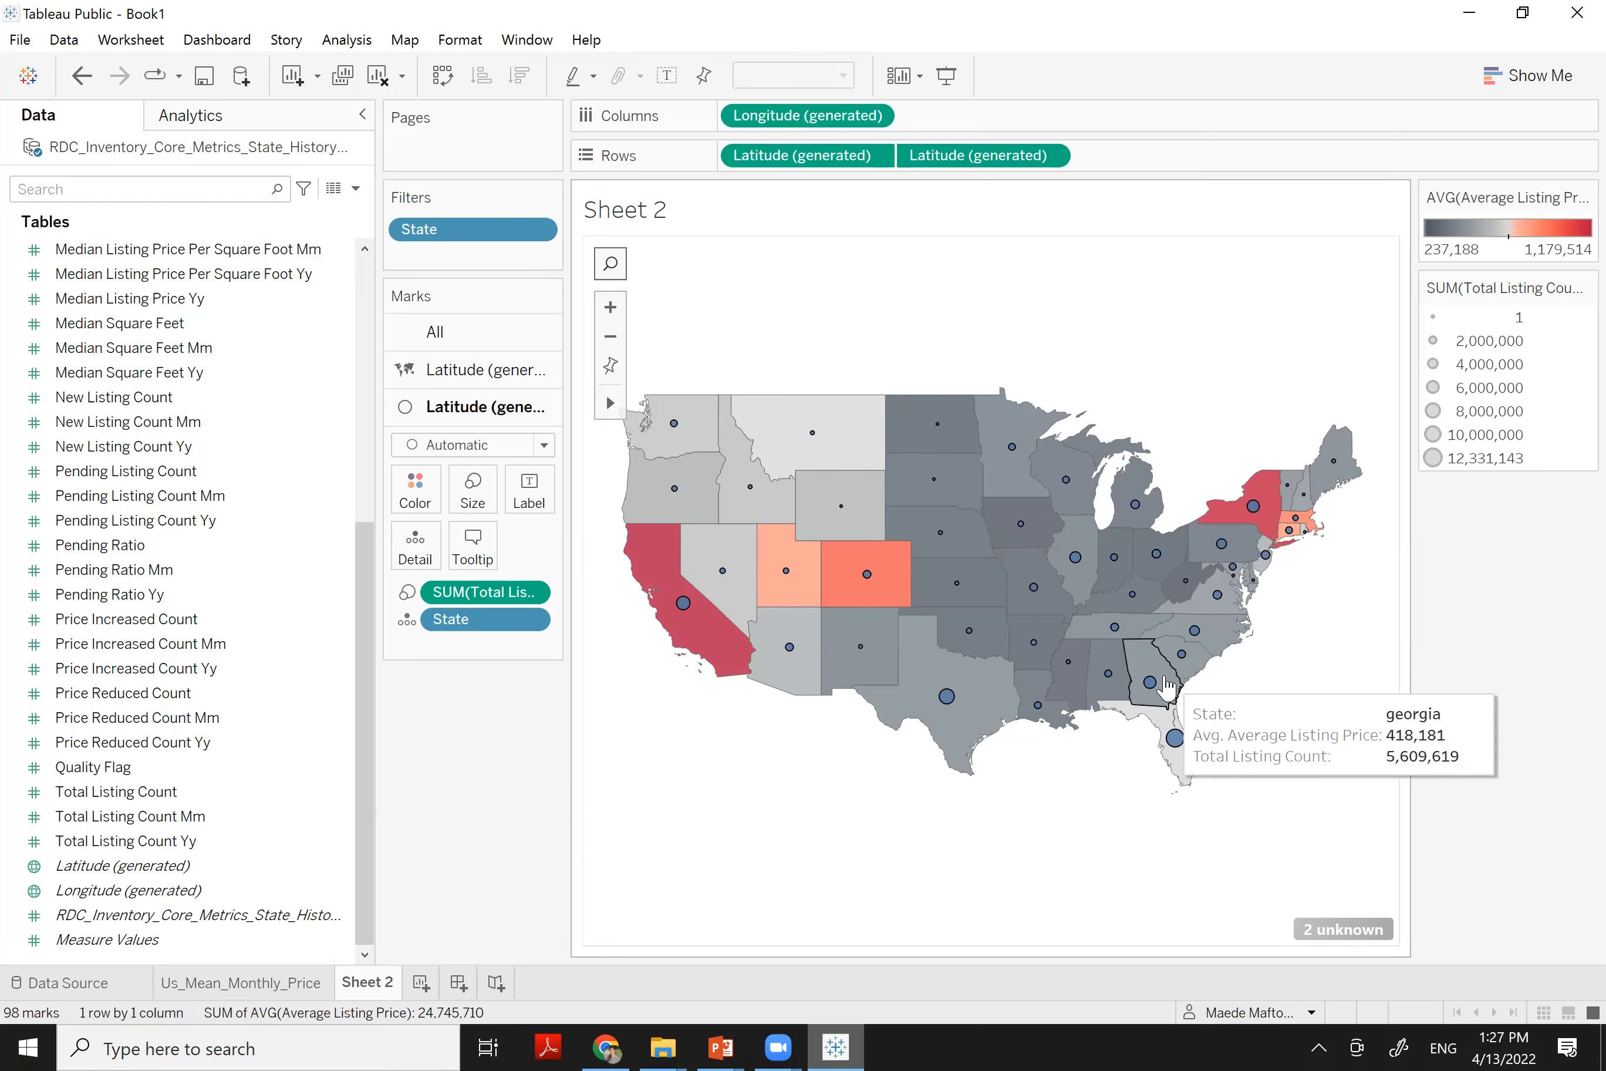
drag(364, 552, 376, 209)
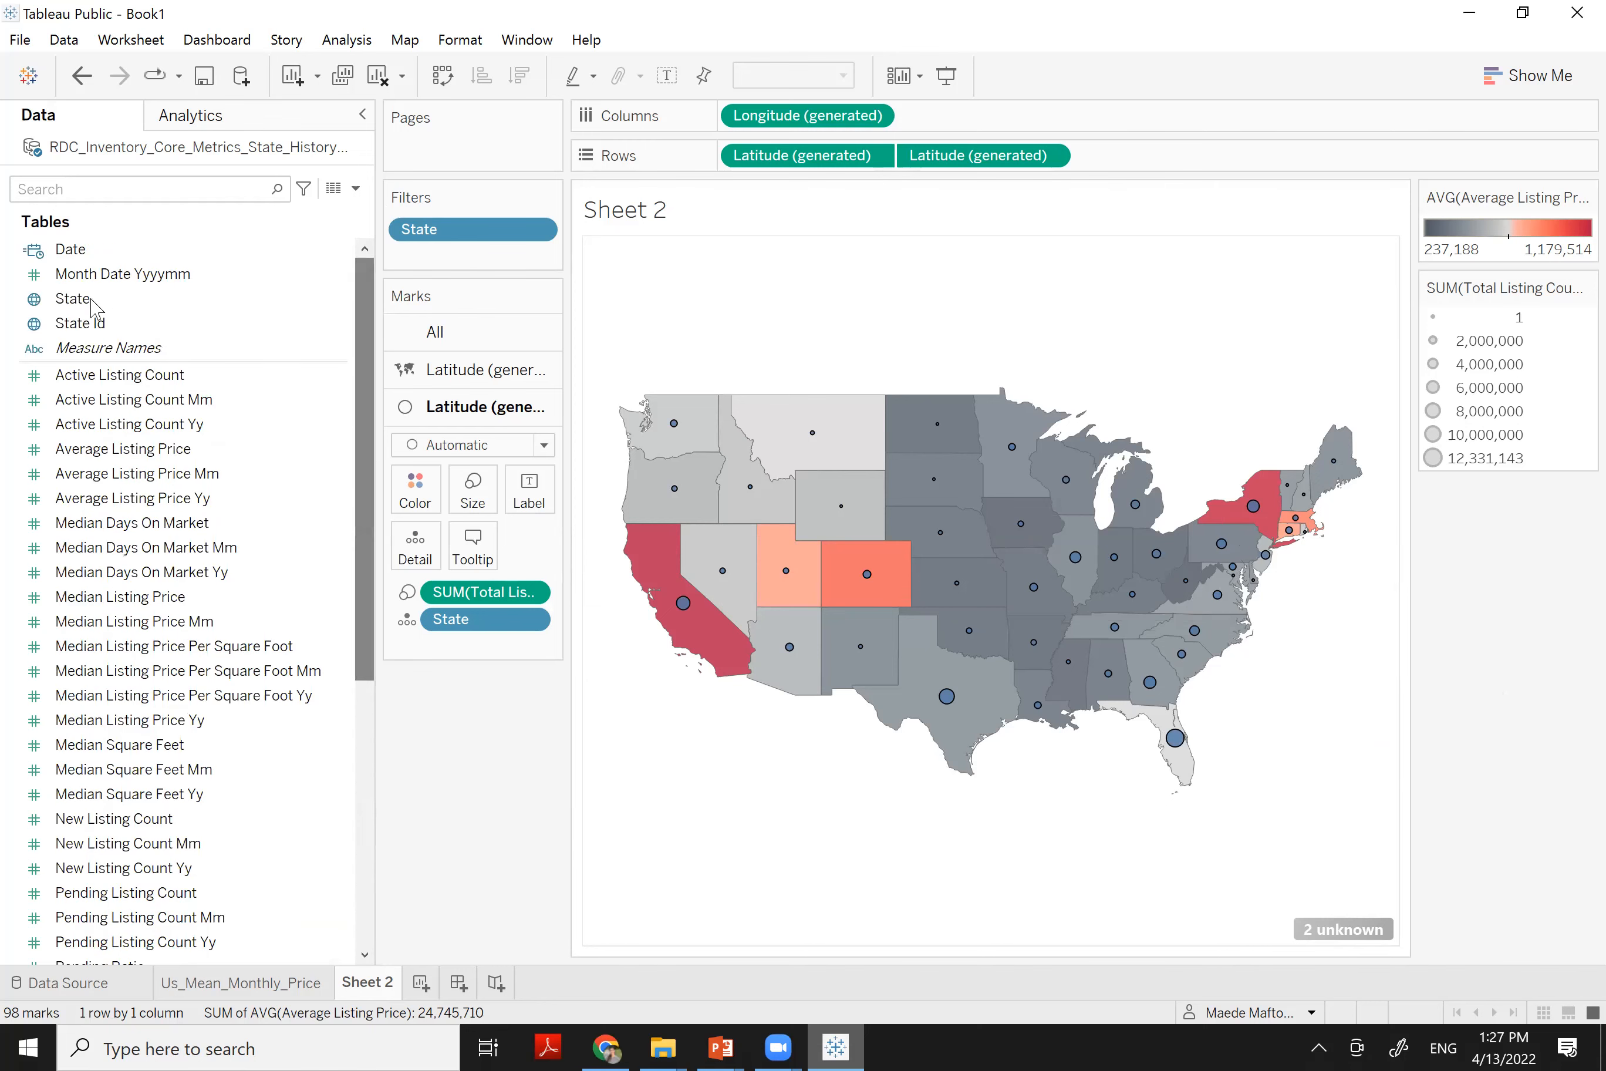
Label the states with State Id, then open the Create options for State Id
click(77, 298)
drag(84, 322, 530, 489)
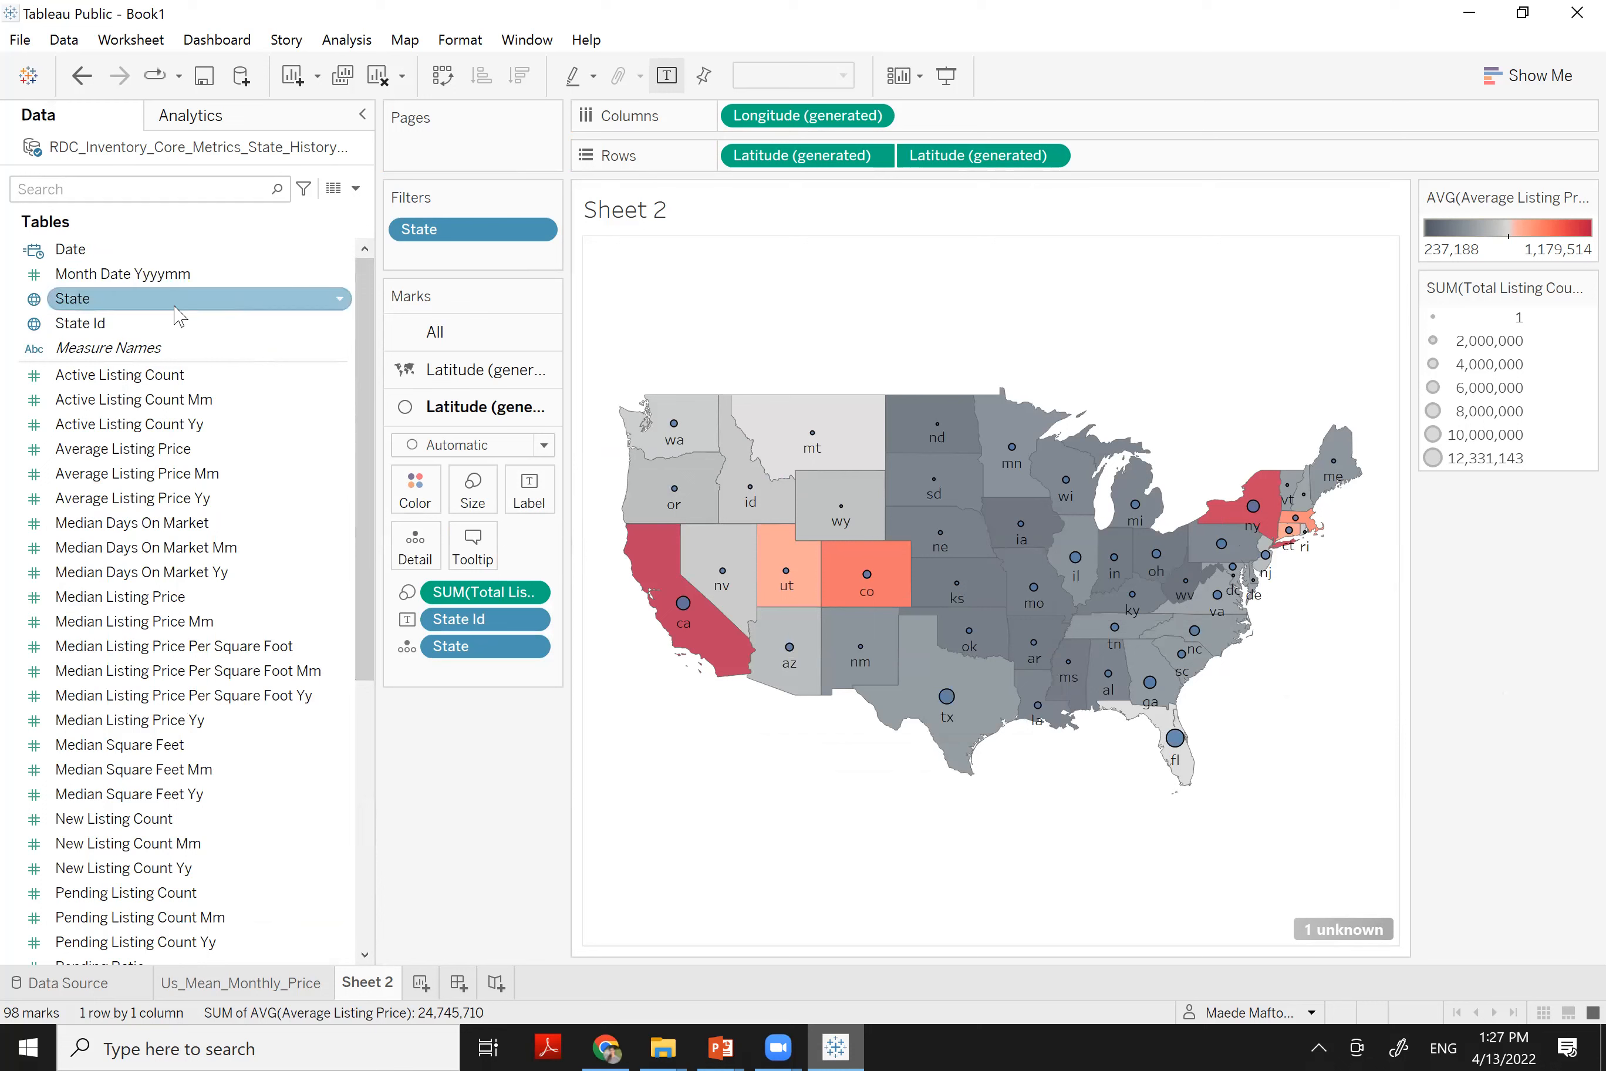
click(340, 331)
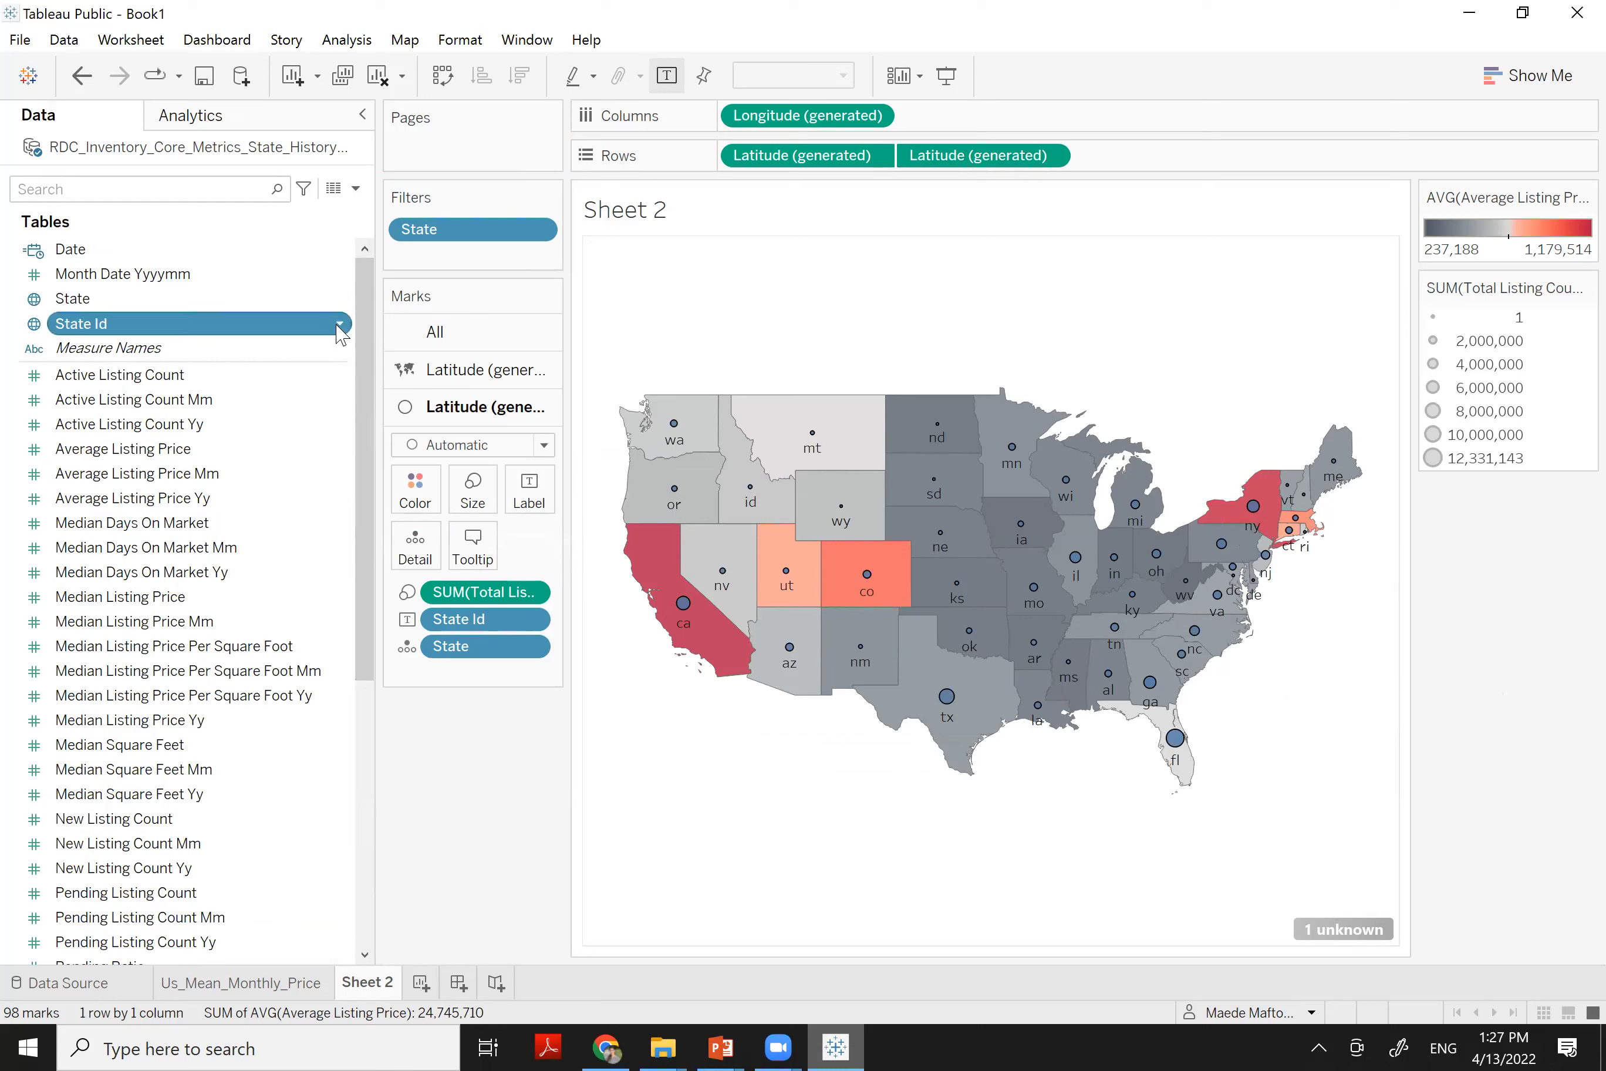
click(340, 331)
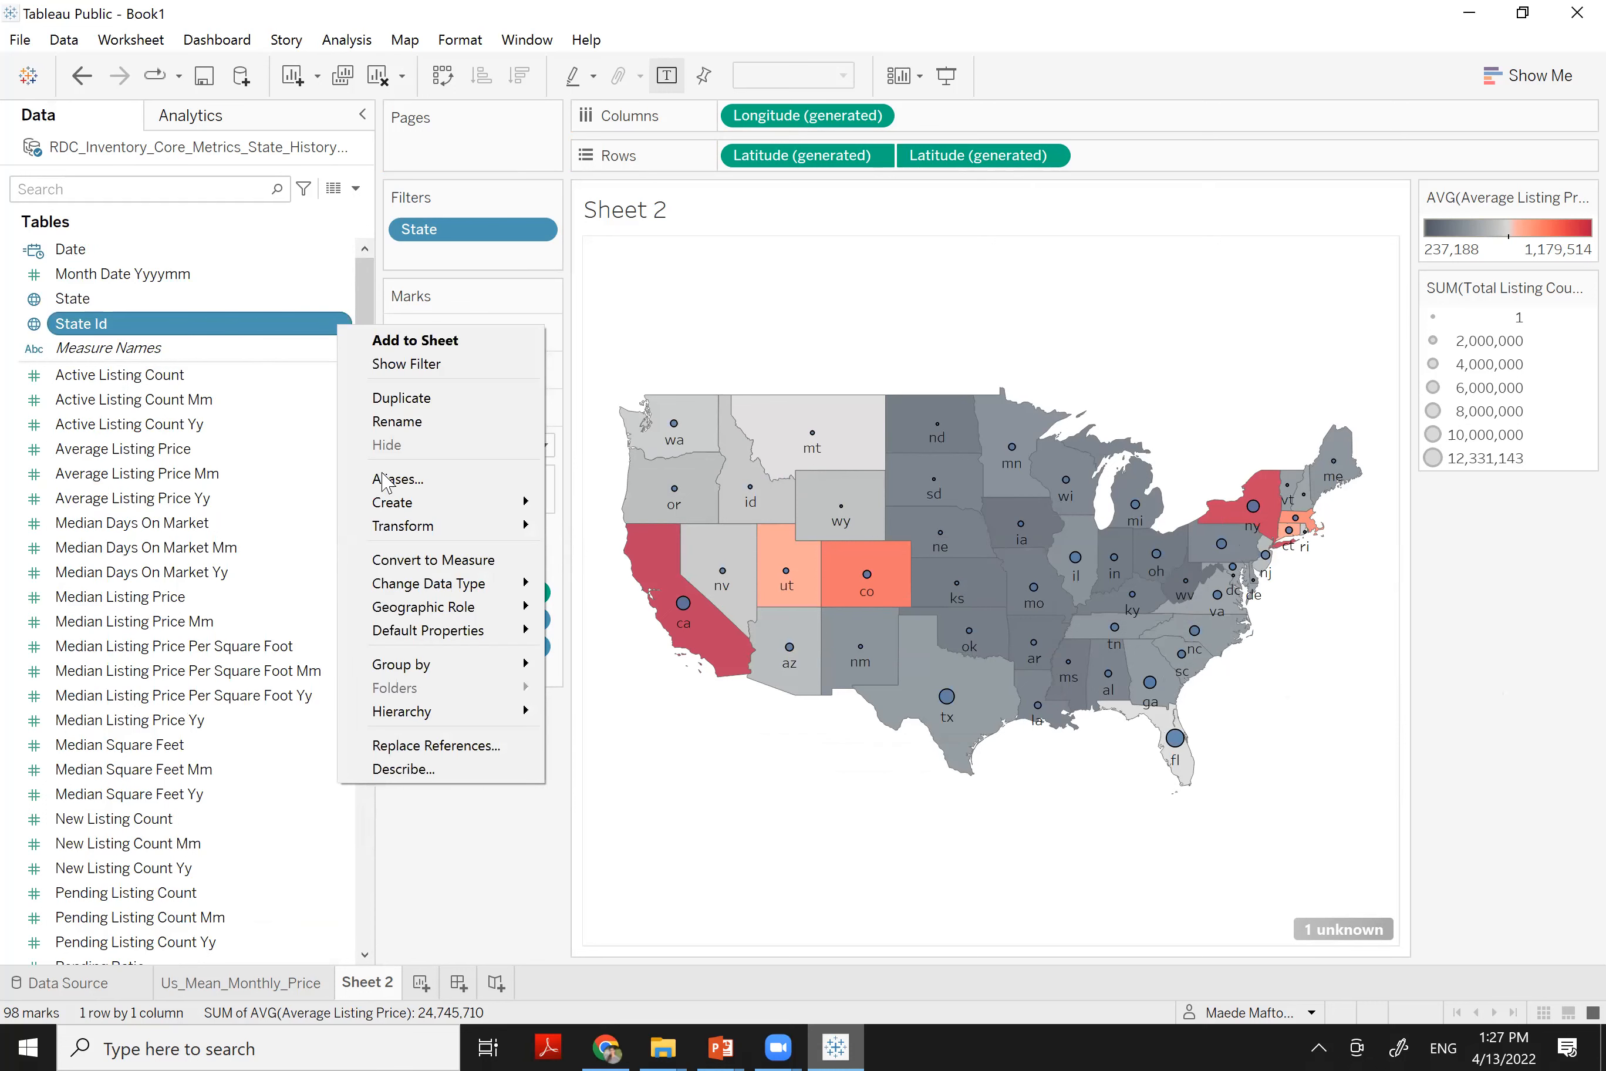
mouse_move(391, 515)
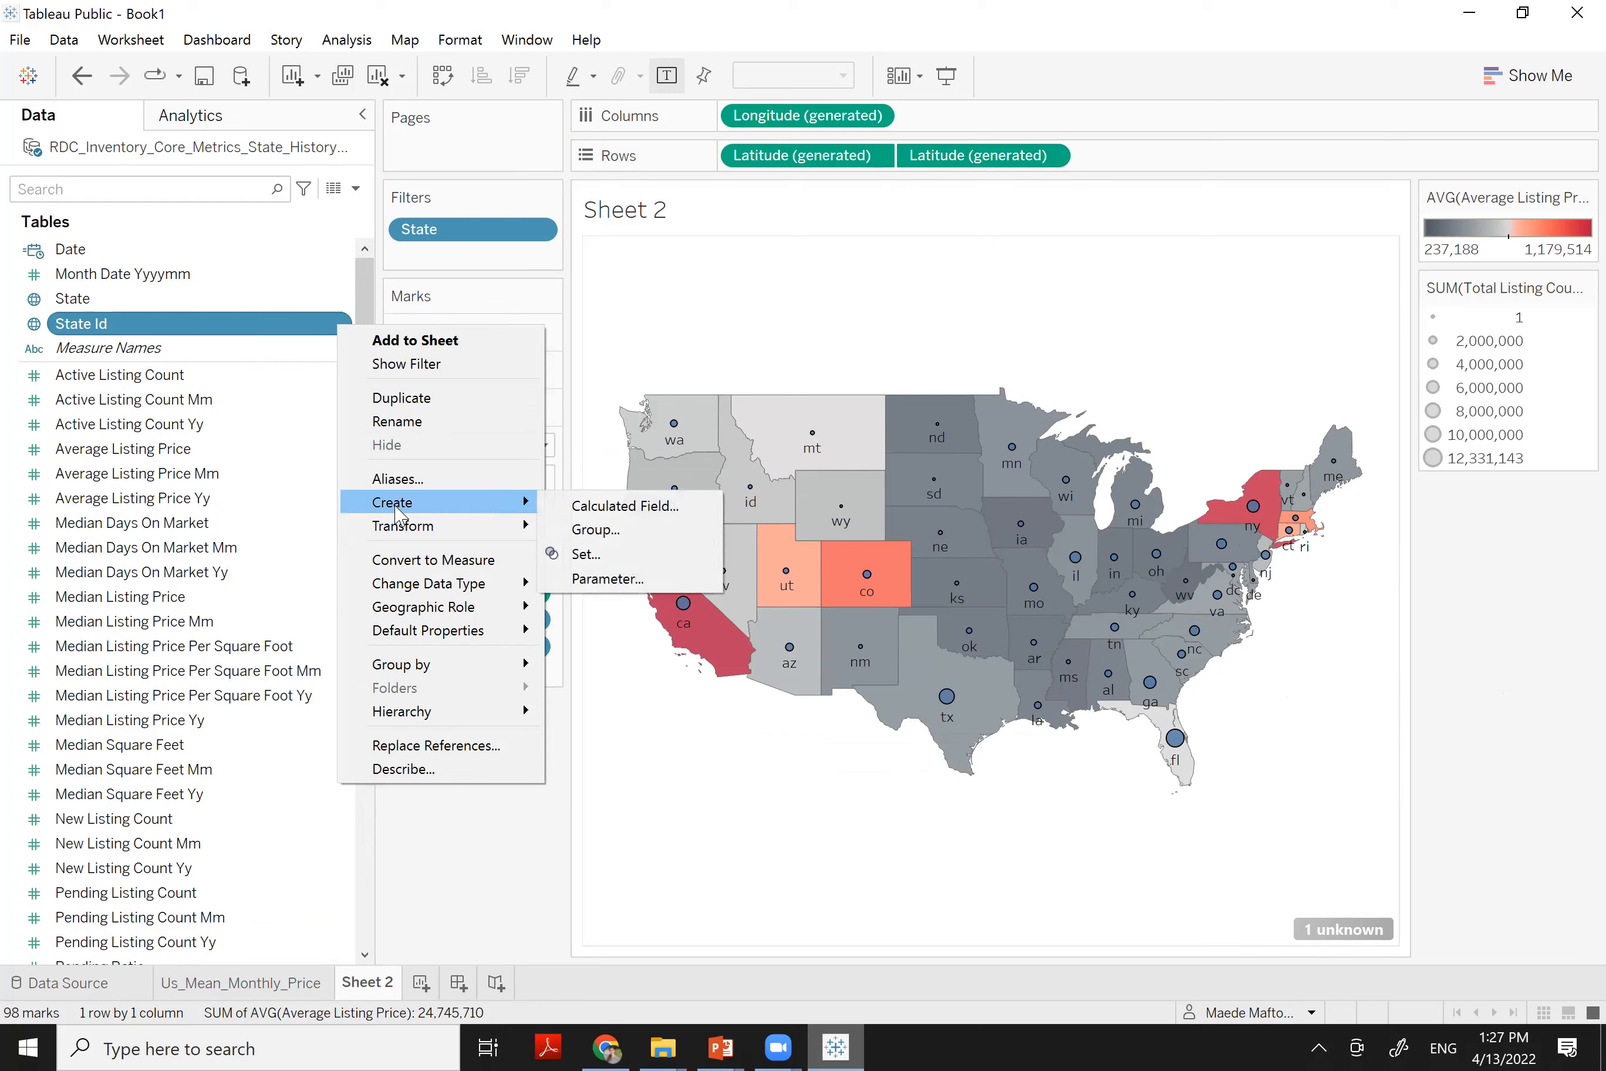
Create calculated field Calculation1 with the formula UPPER([State Id])
click(584, 508)
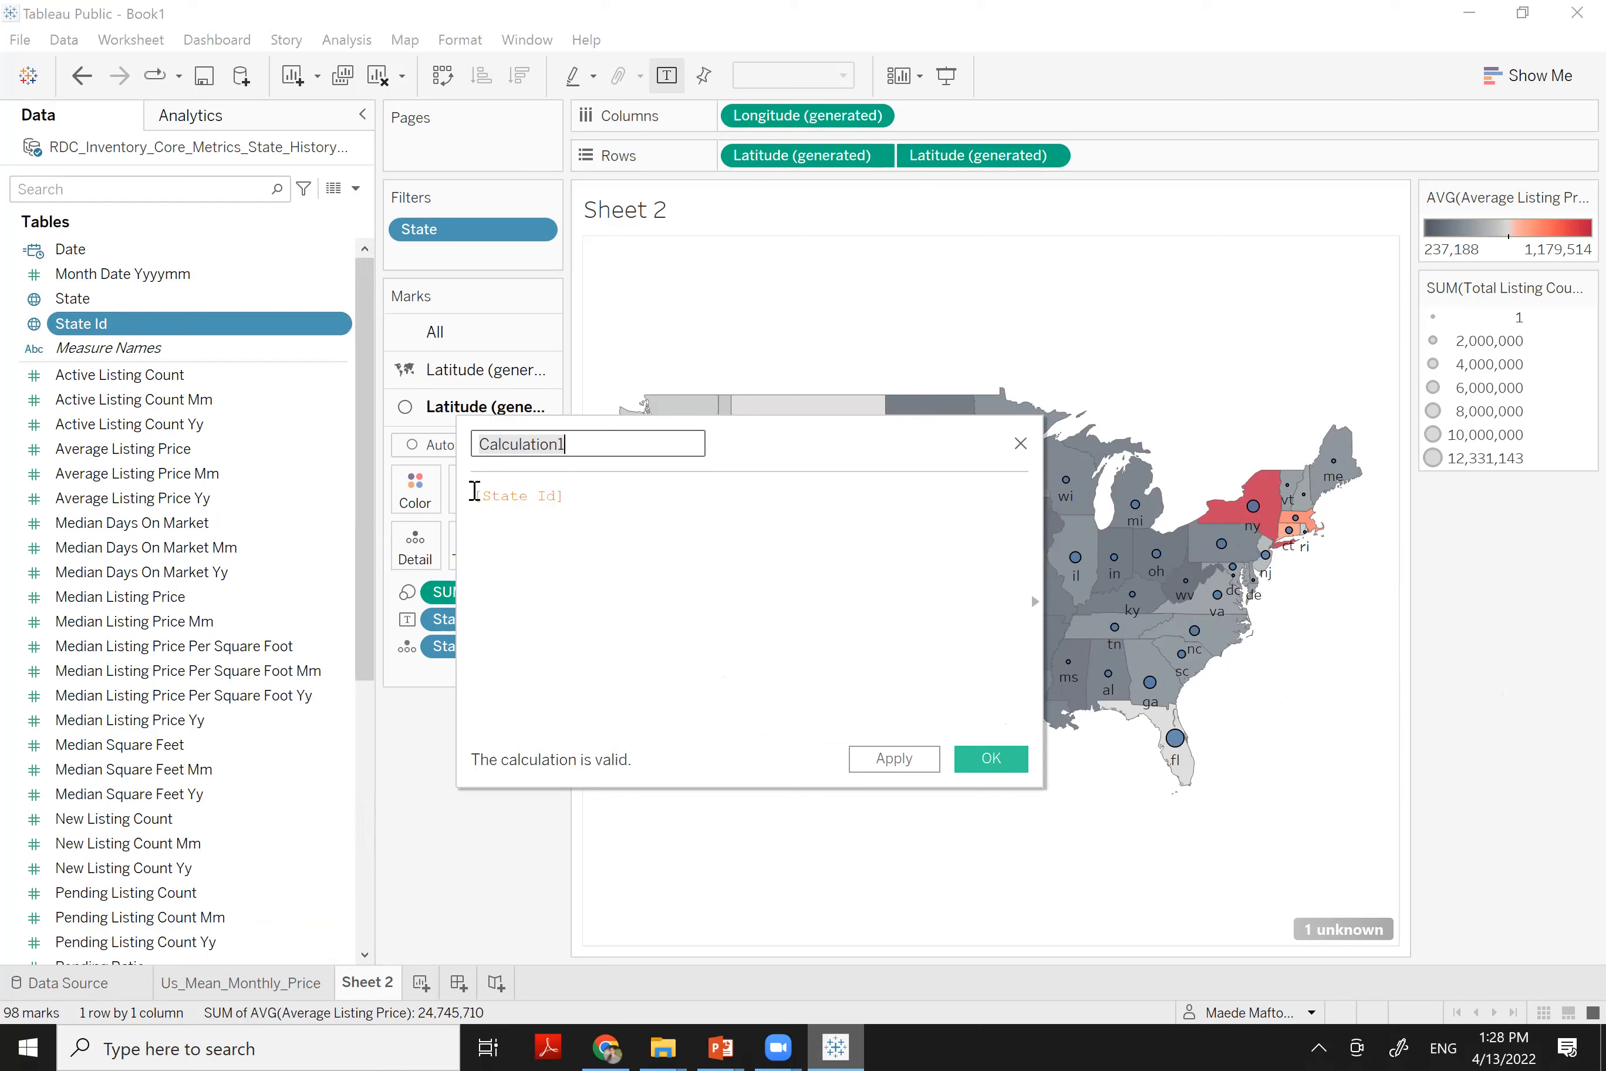
click(475, 492)
text(UP)
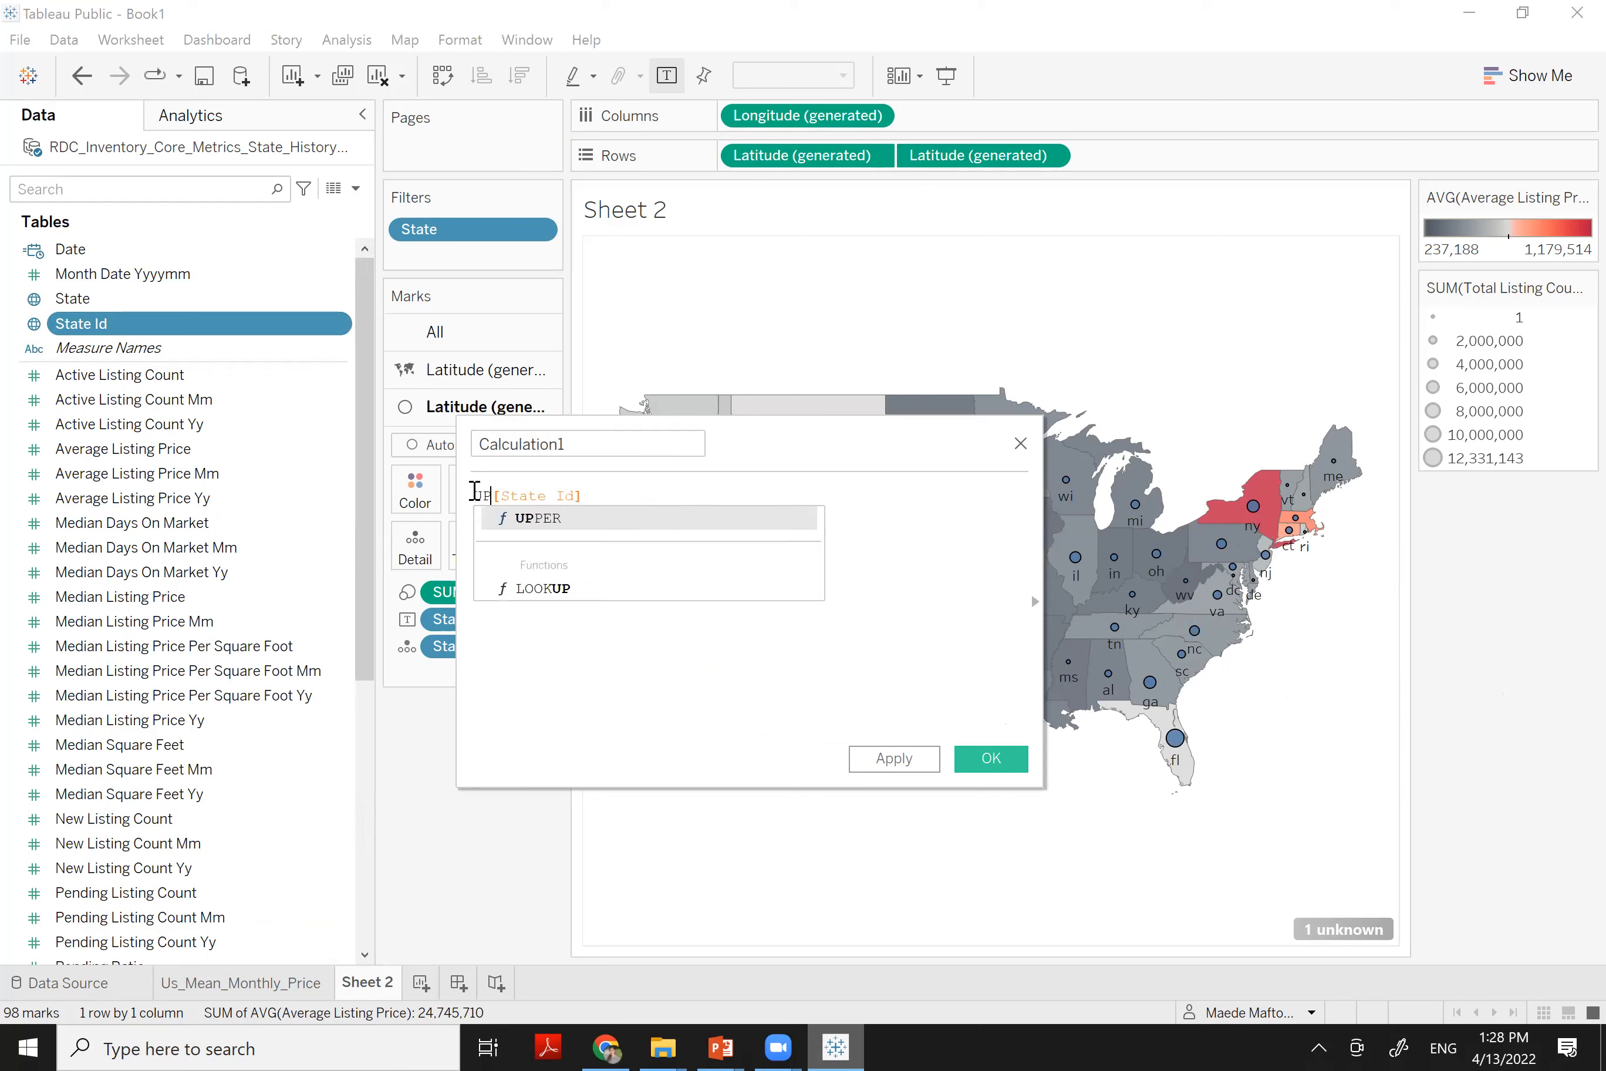
click(522, 519)
key(Right)
key(BackSpace)
click(650, 502)
text())
click(993, 760)
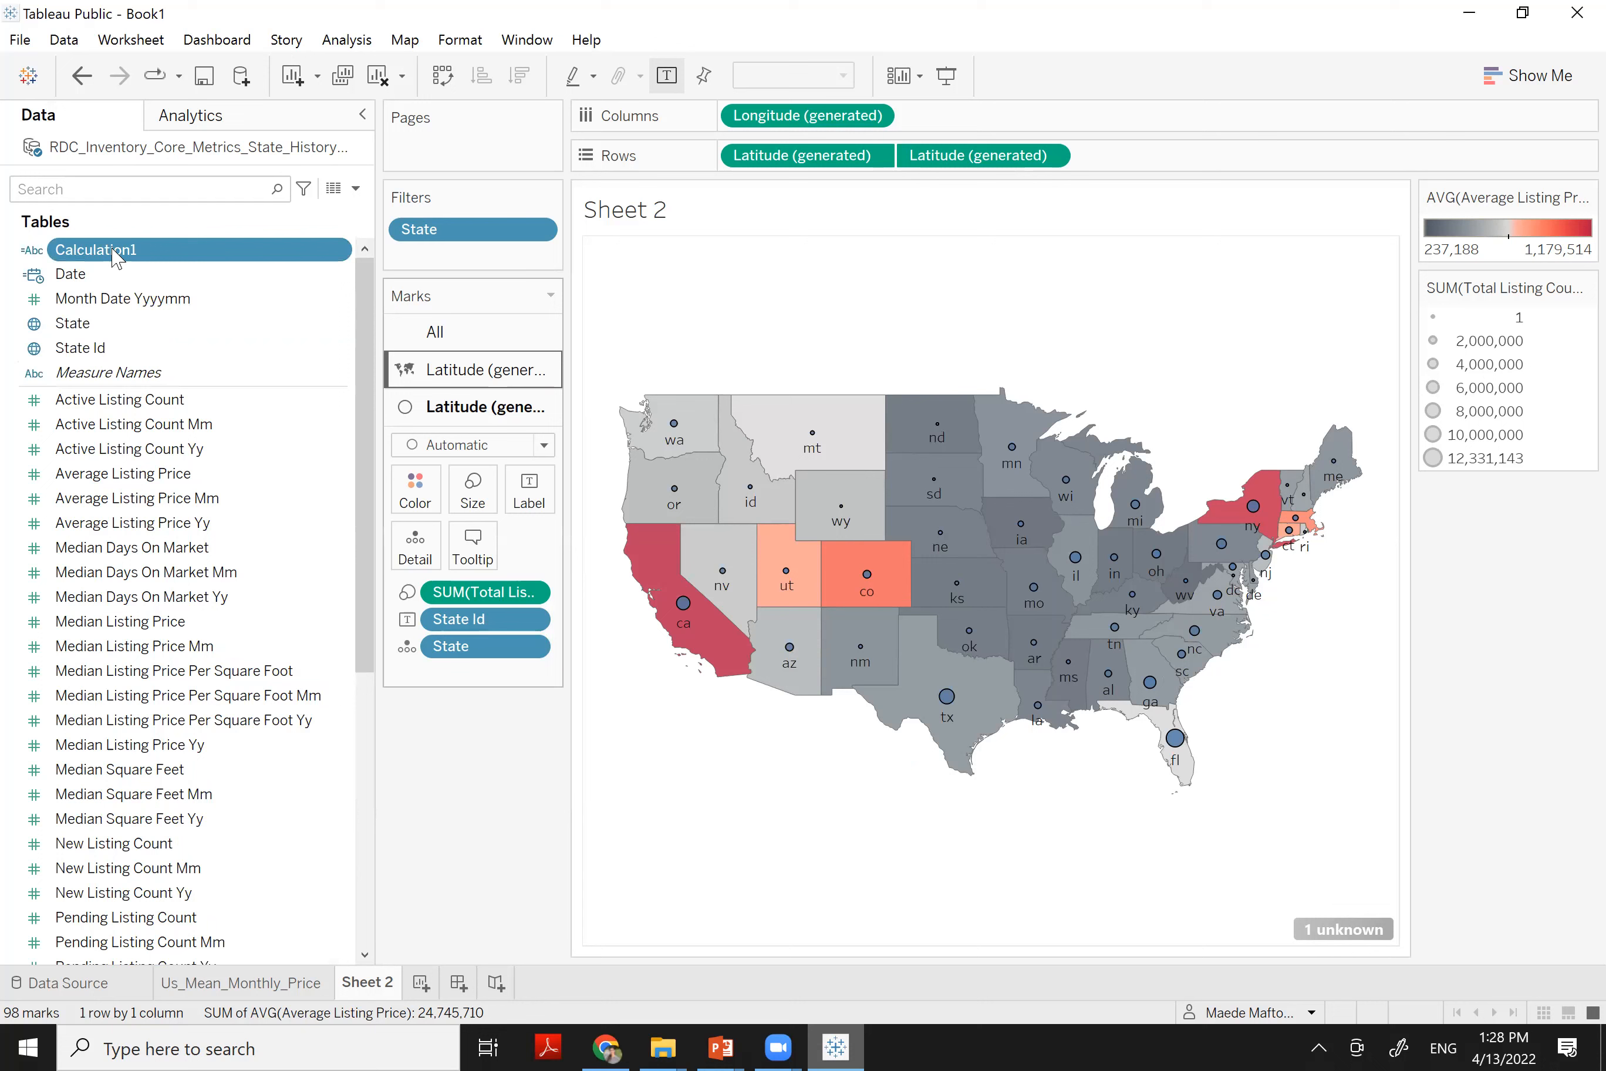
Add Calculation1 to Rows, then drag it back off the shelf
double_click(336, 253)
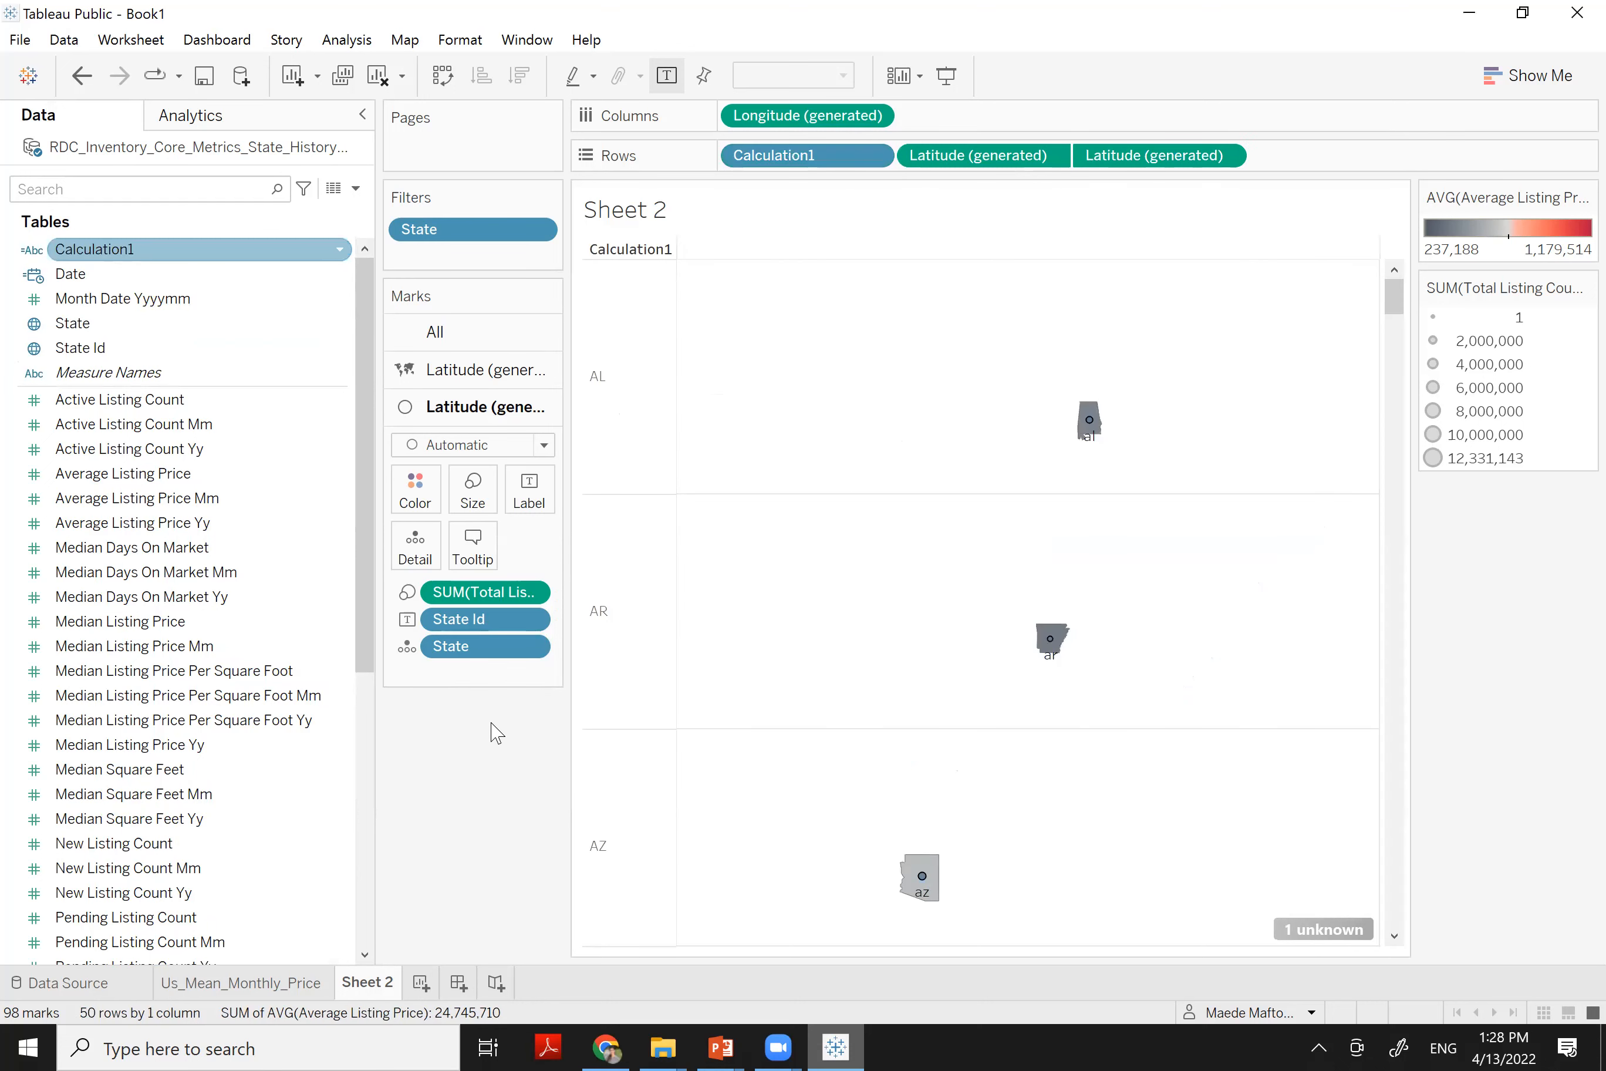
click(339, 250)
drag(792, 161, 473, 753)
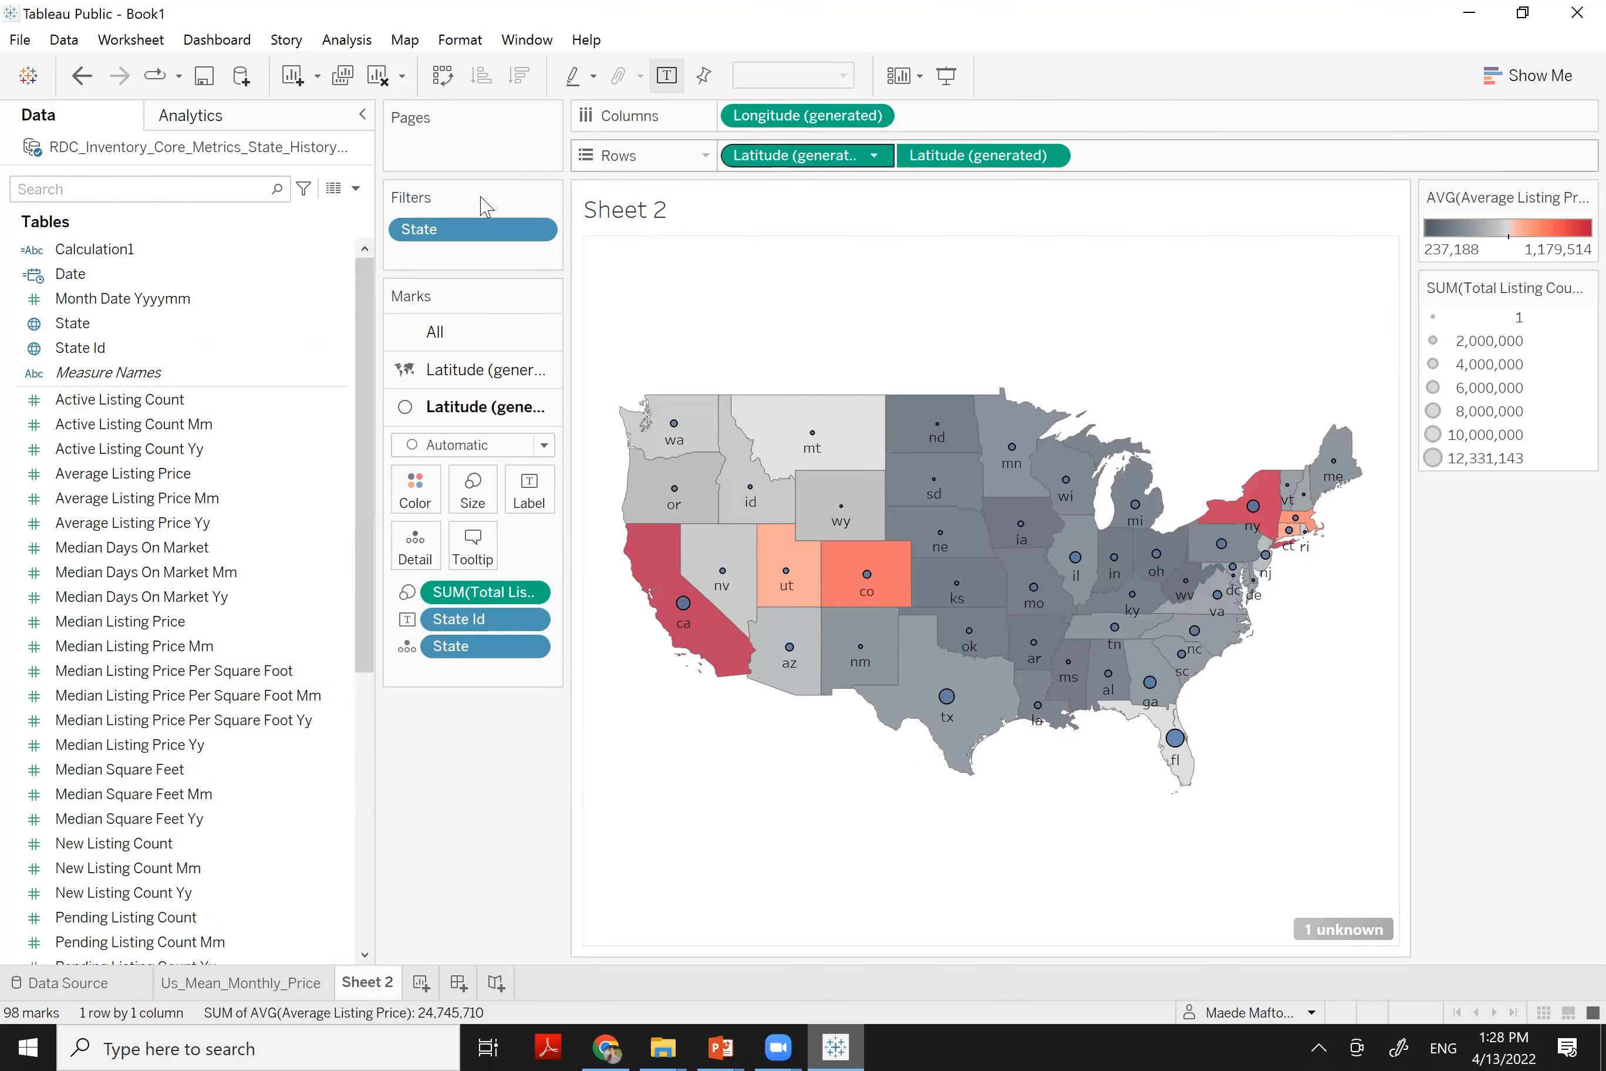
Rename Calculation1 to State_abb and remove State Id from the map labels
click(341, 258)
click(340, 257)
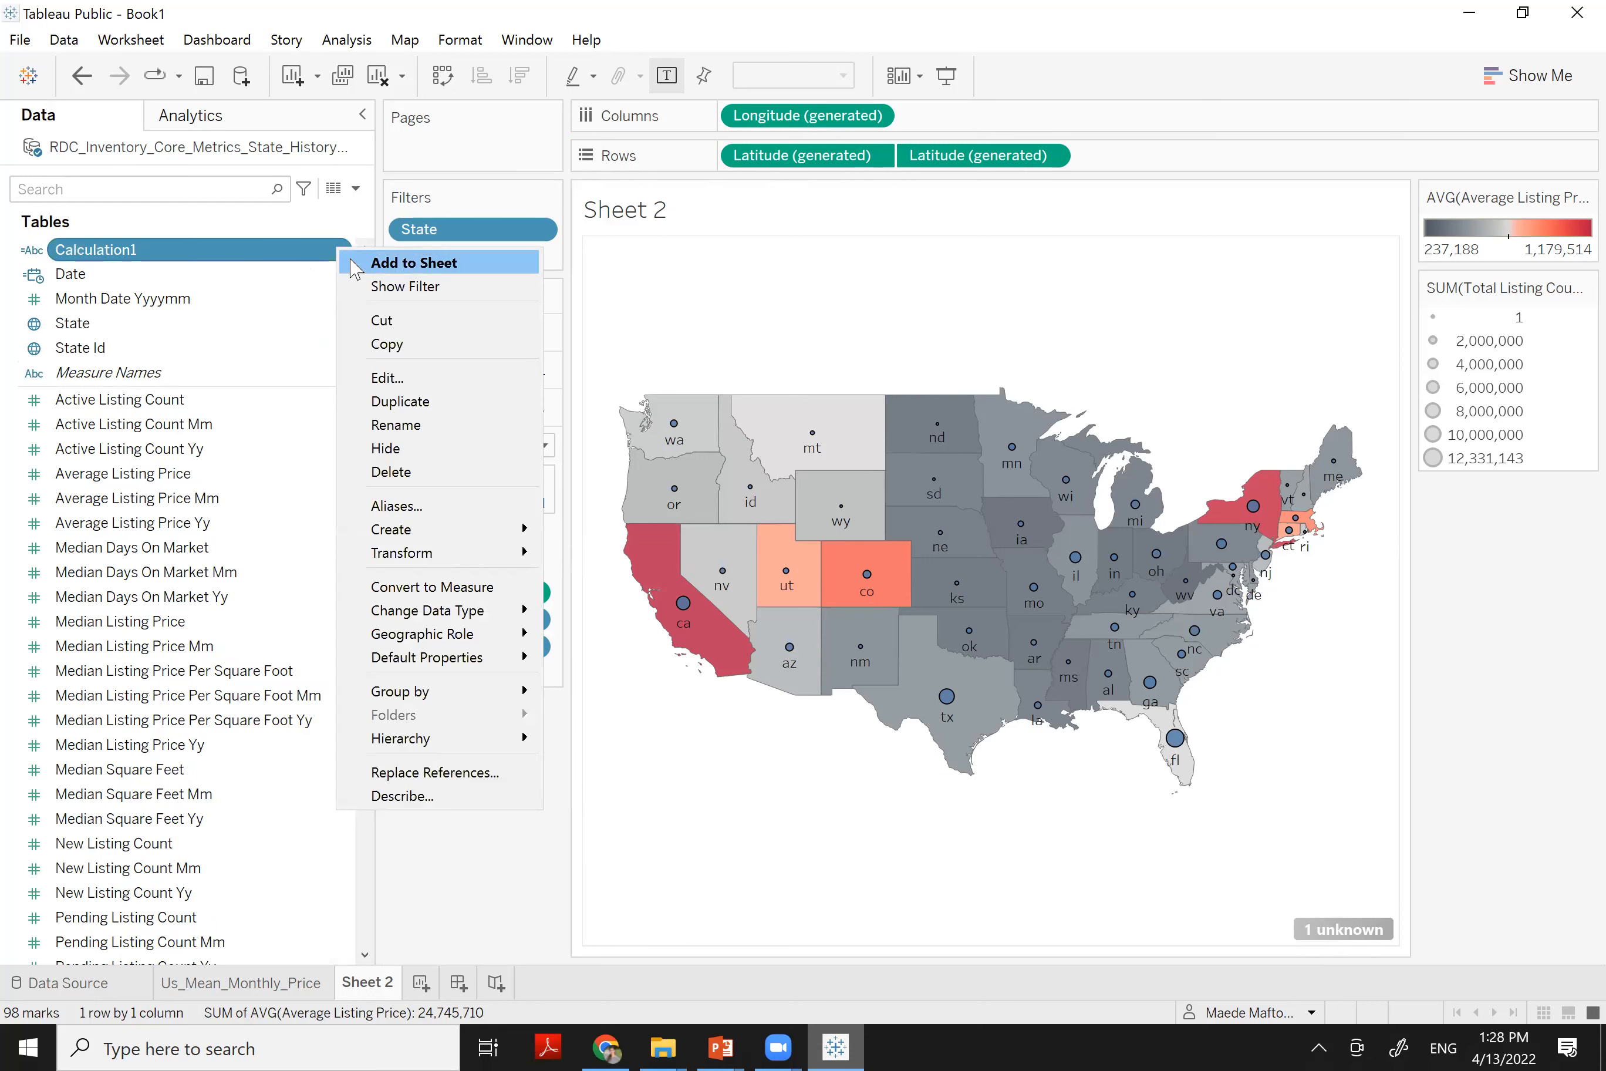
click(385, 394)
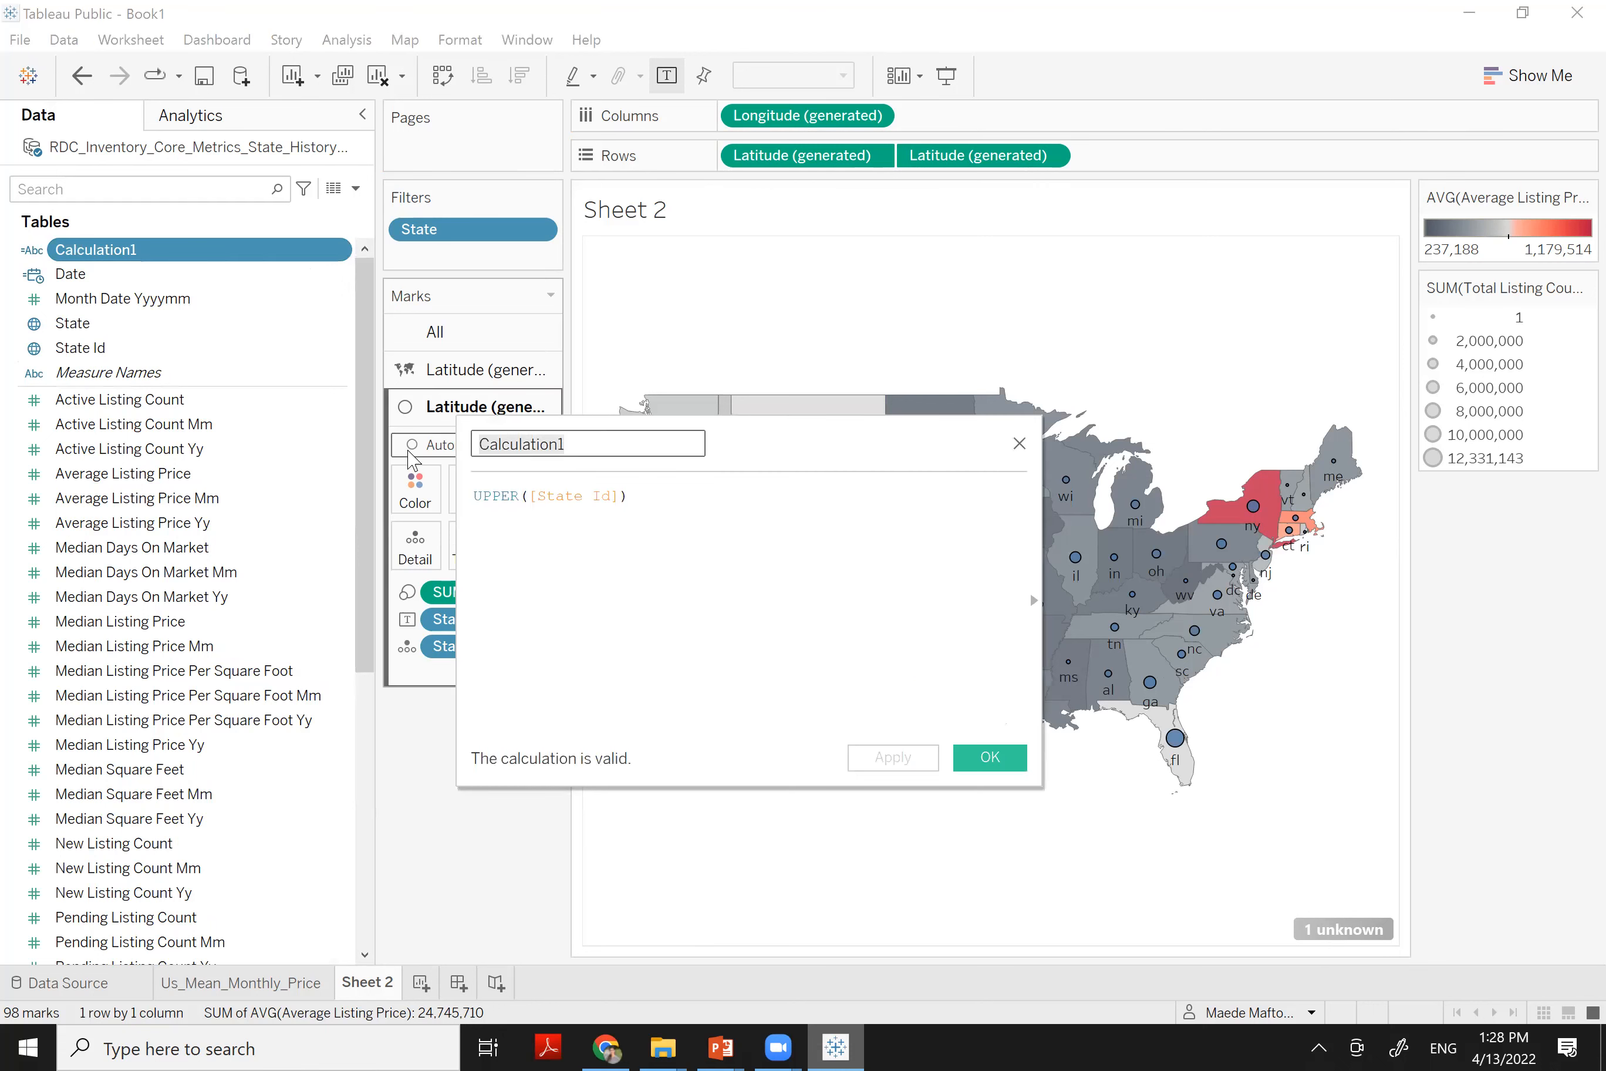
text(State_abb)
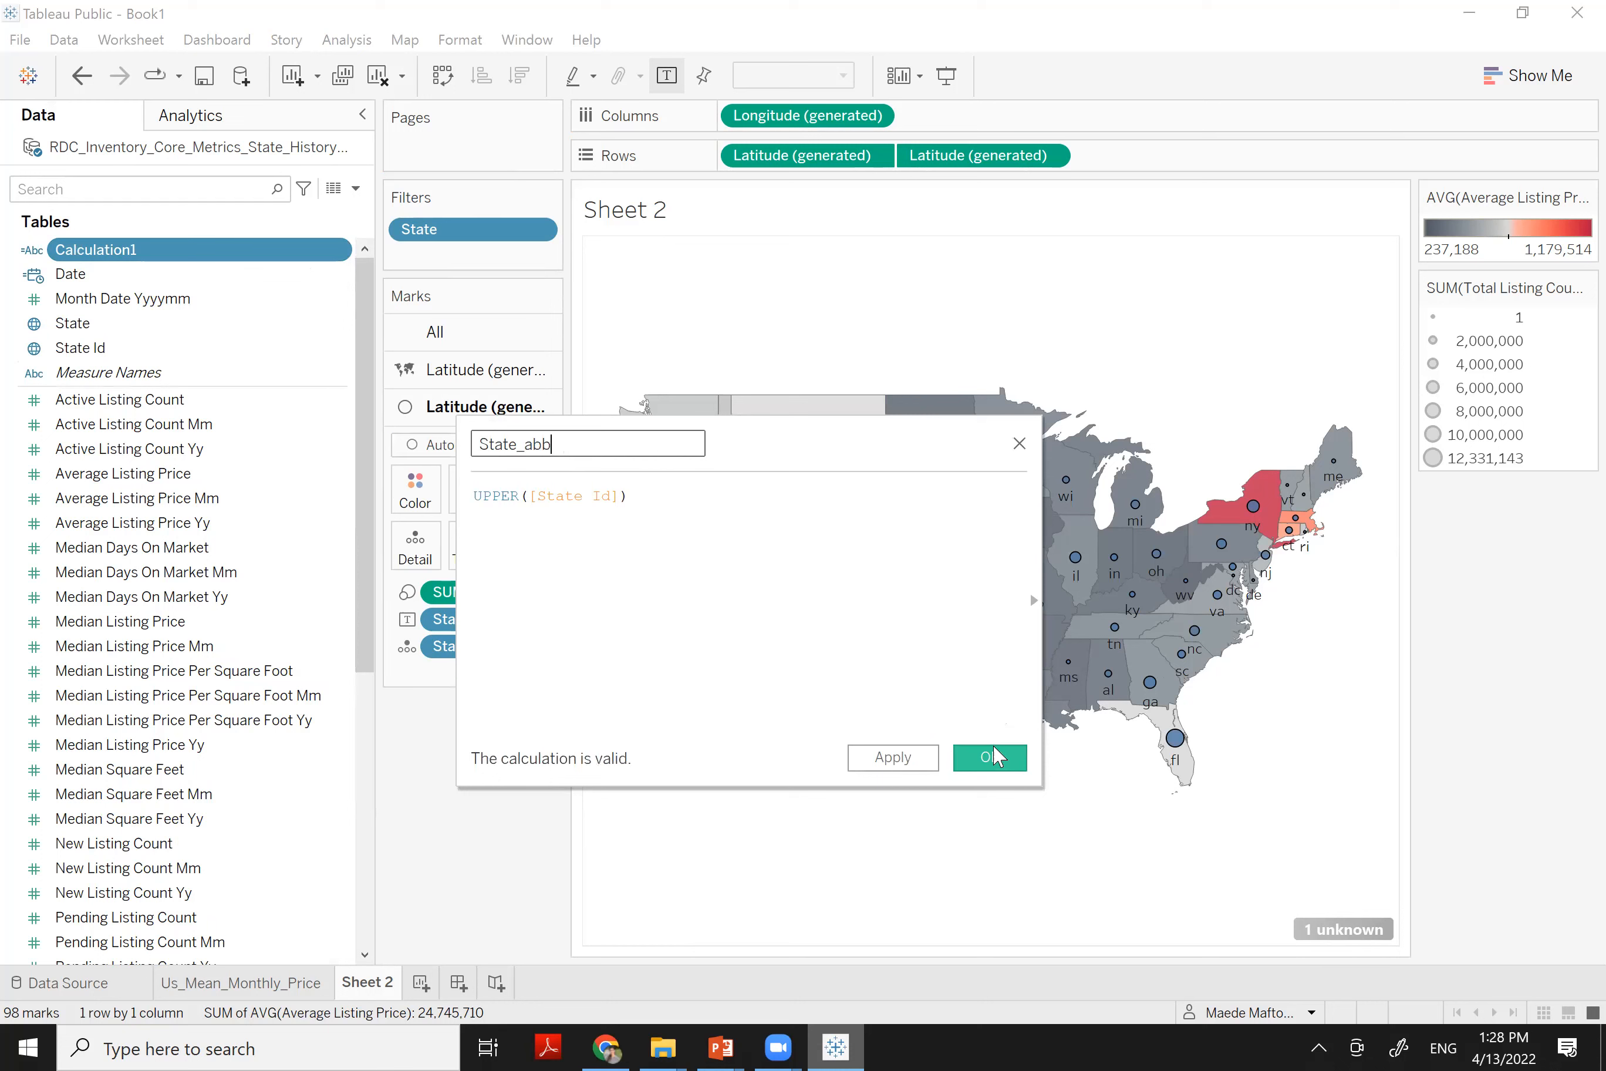
click(993, 757)
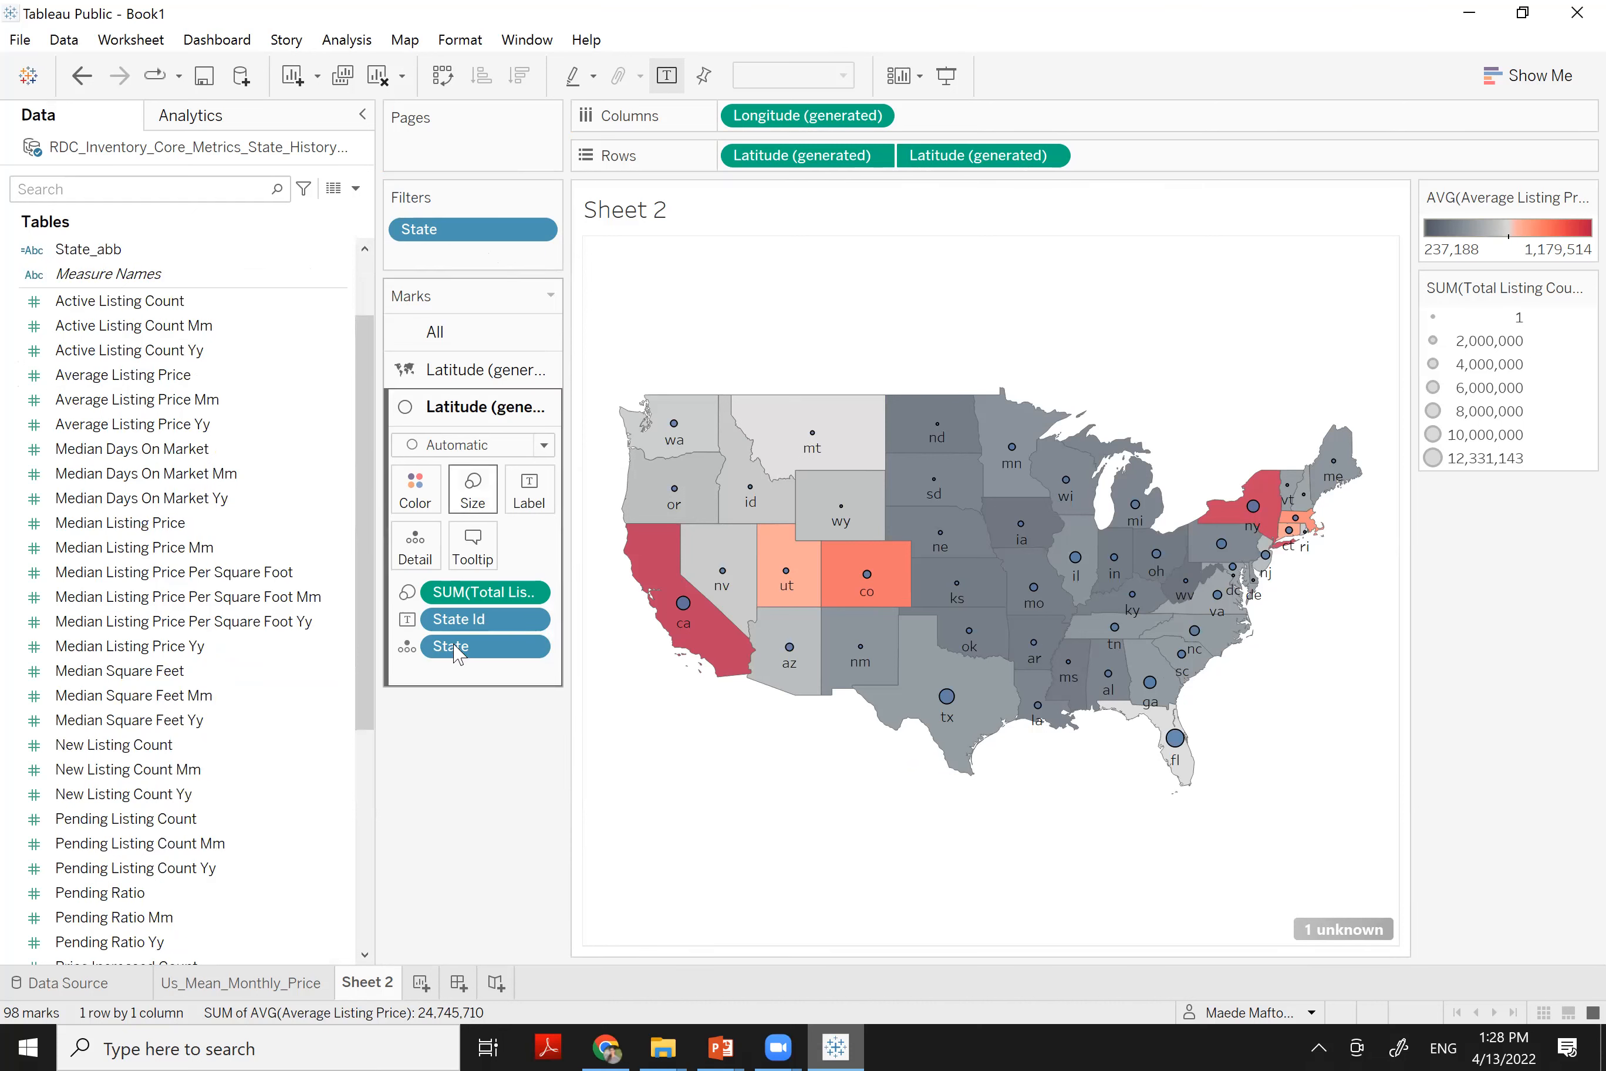
drag(470, 619, 531, 509)
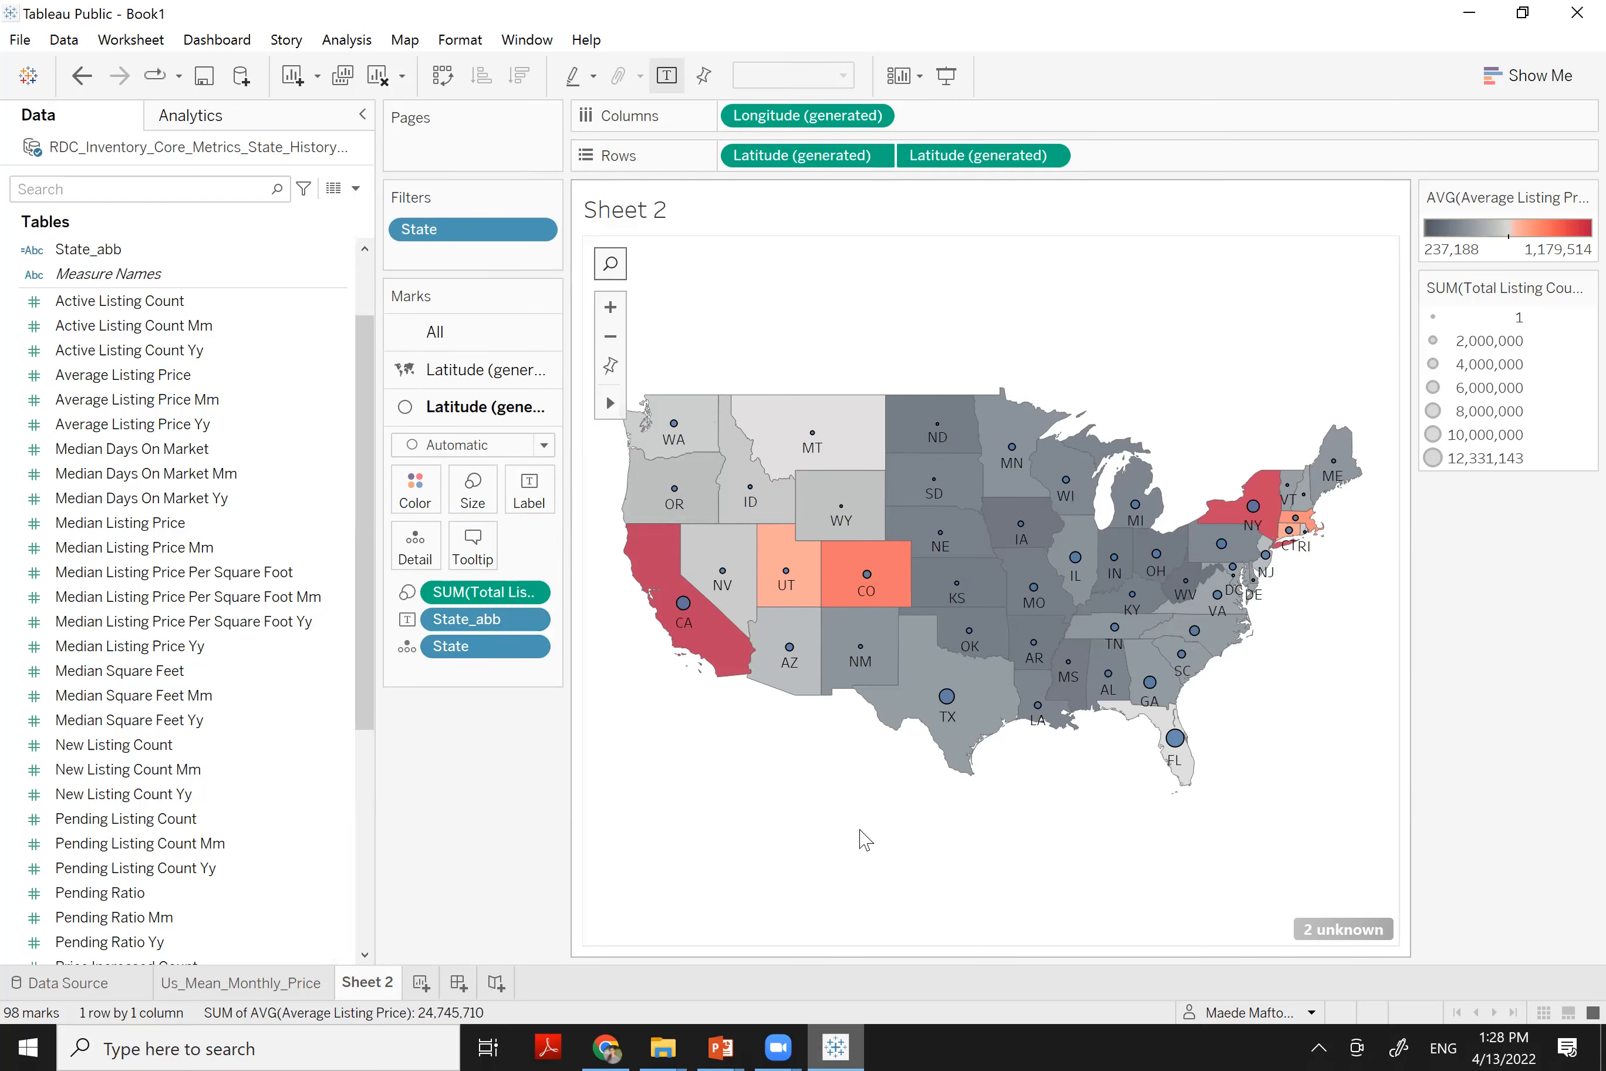
Set the sheet title to 'Averagr Listing Price and Total Listings'
double_click(643, 219)
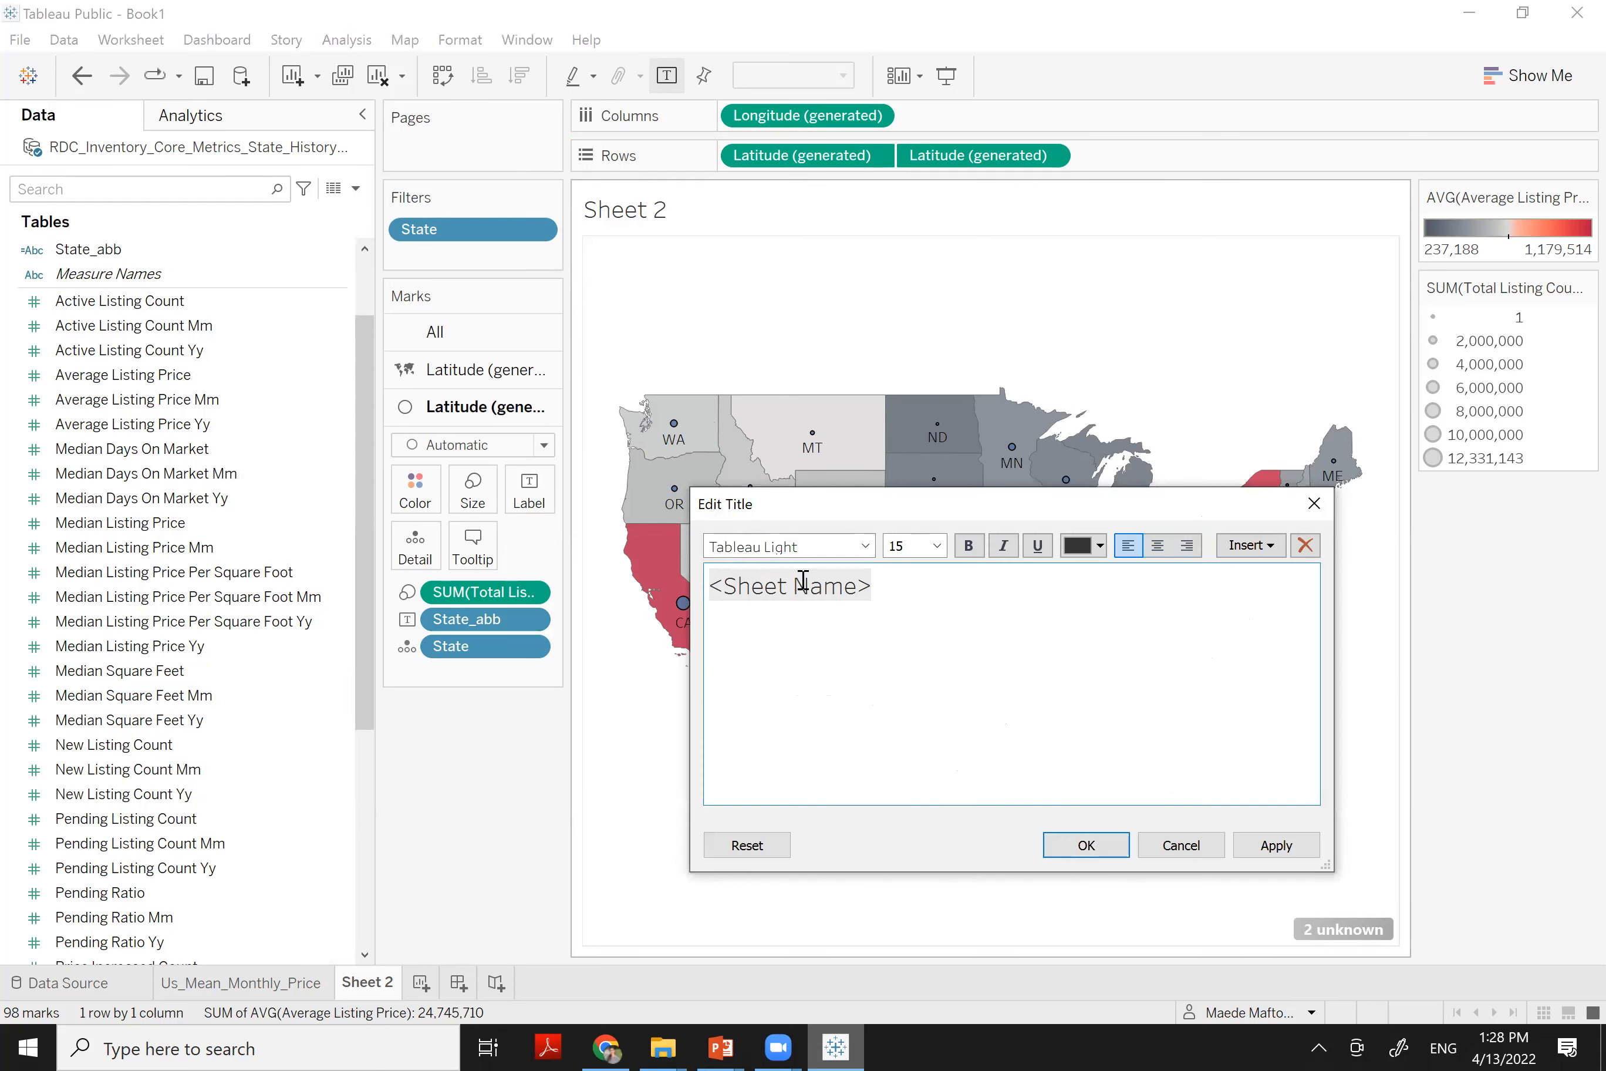
drag(803, 581, 938, 582)
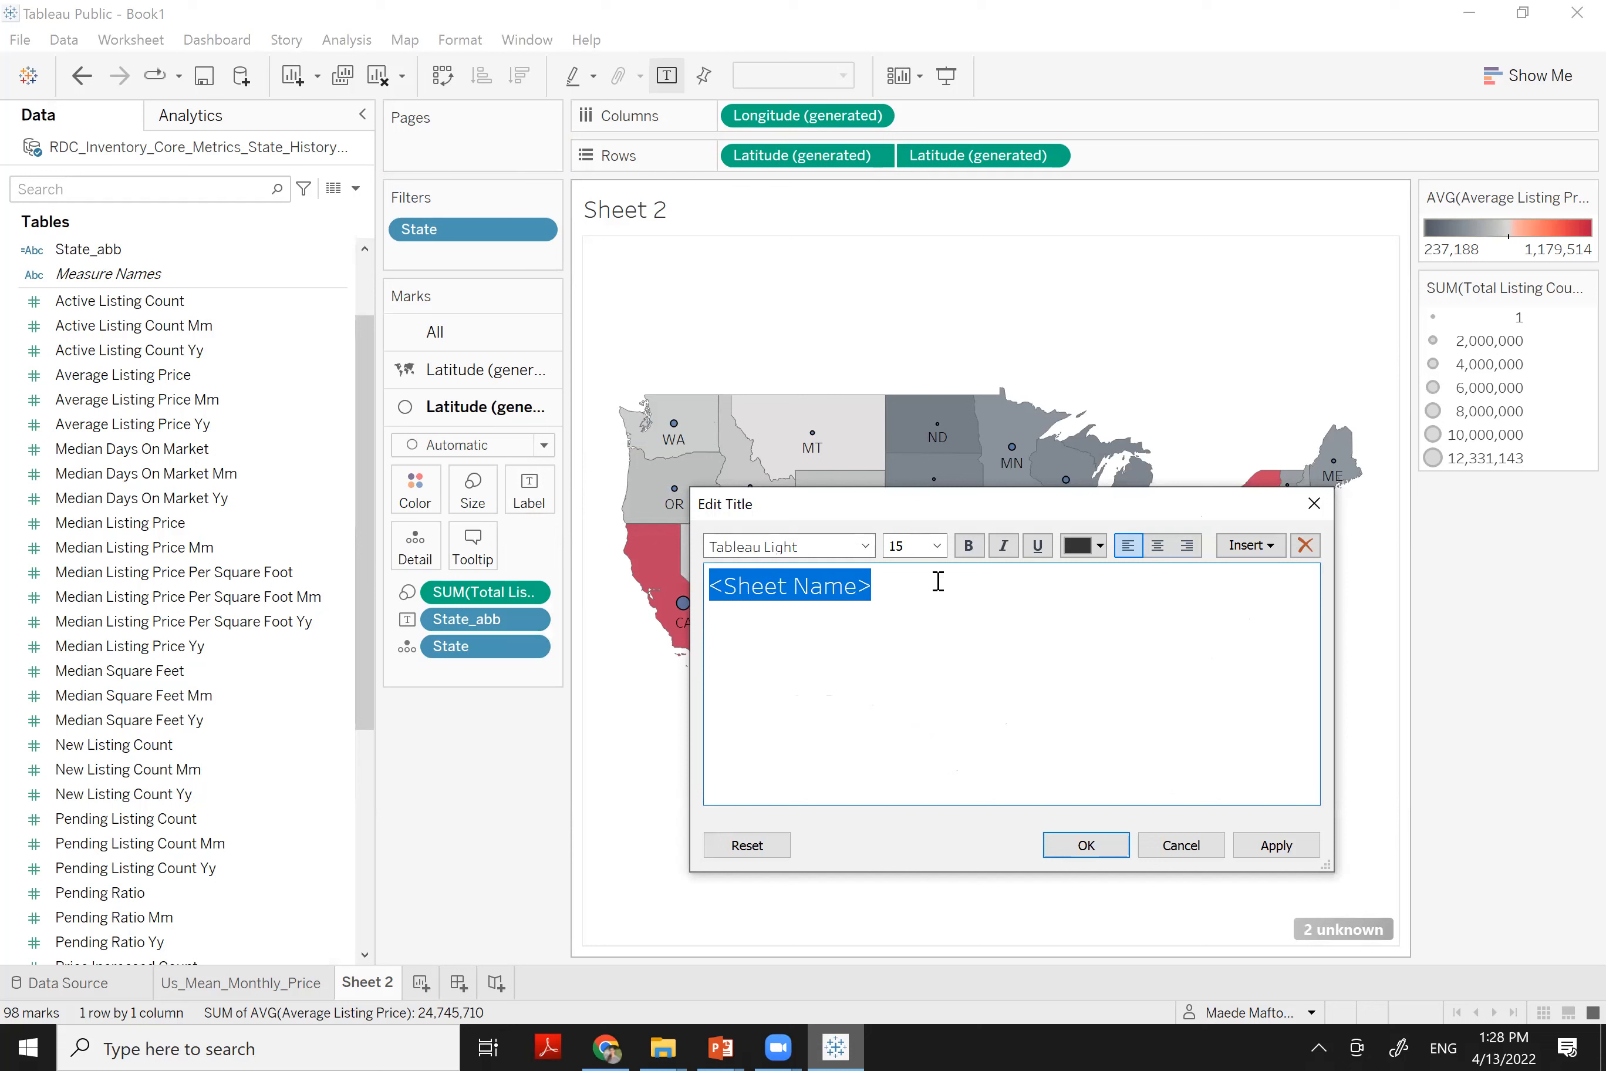
text(Averagr )
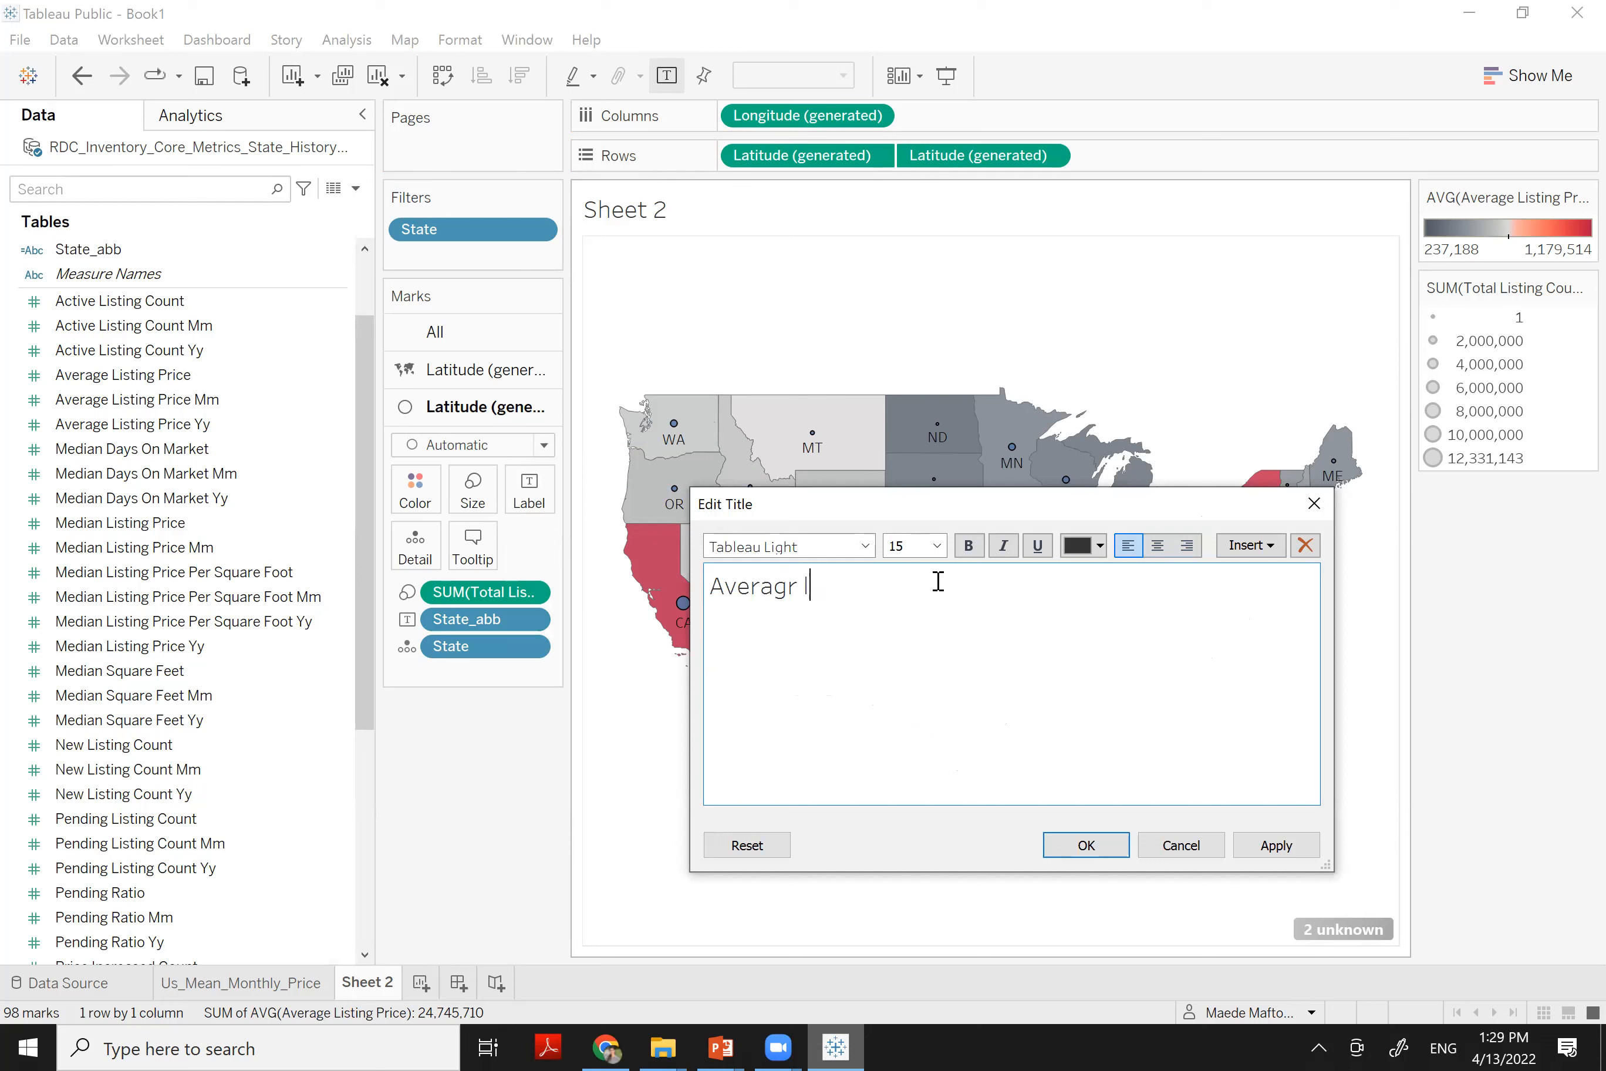
text(Listing Price and Listing)
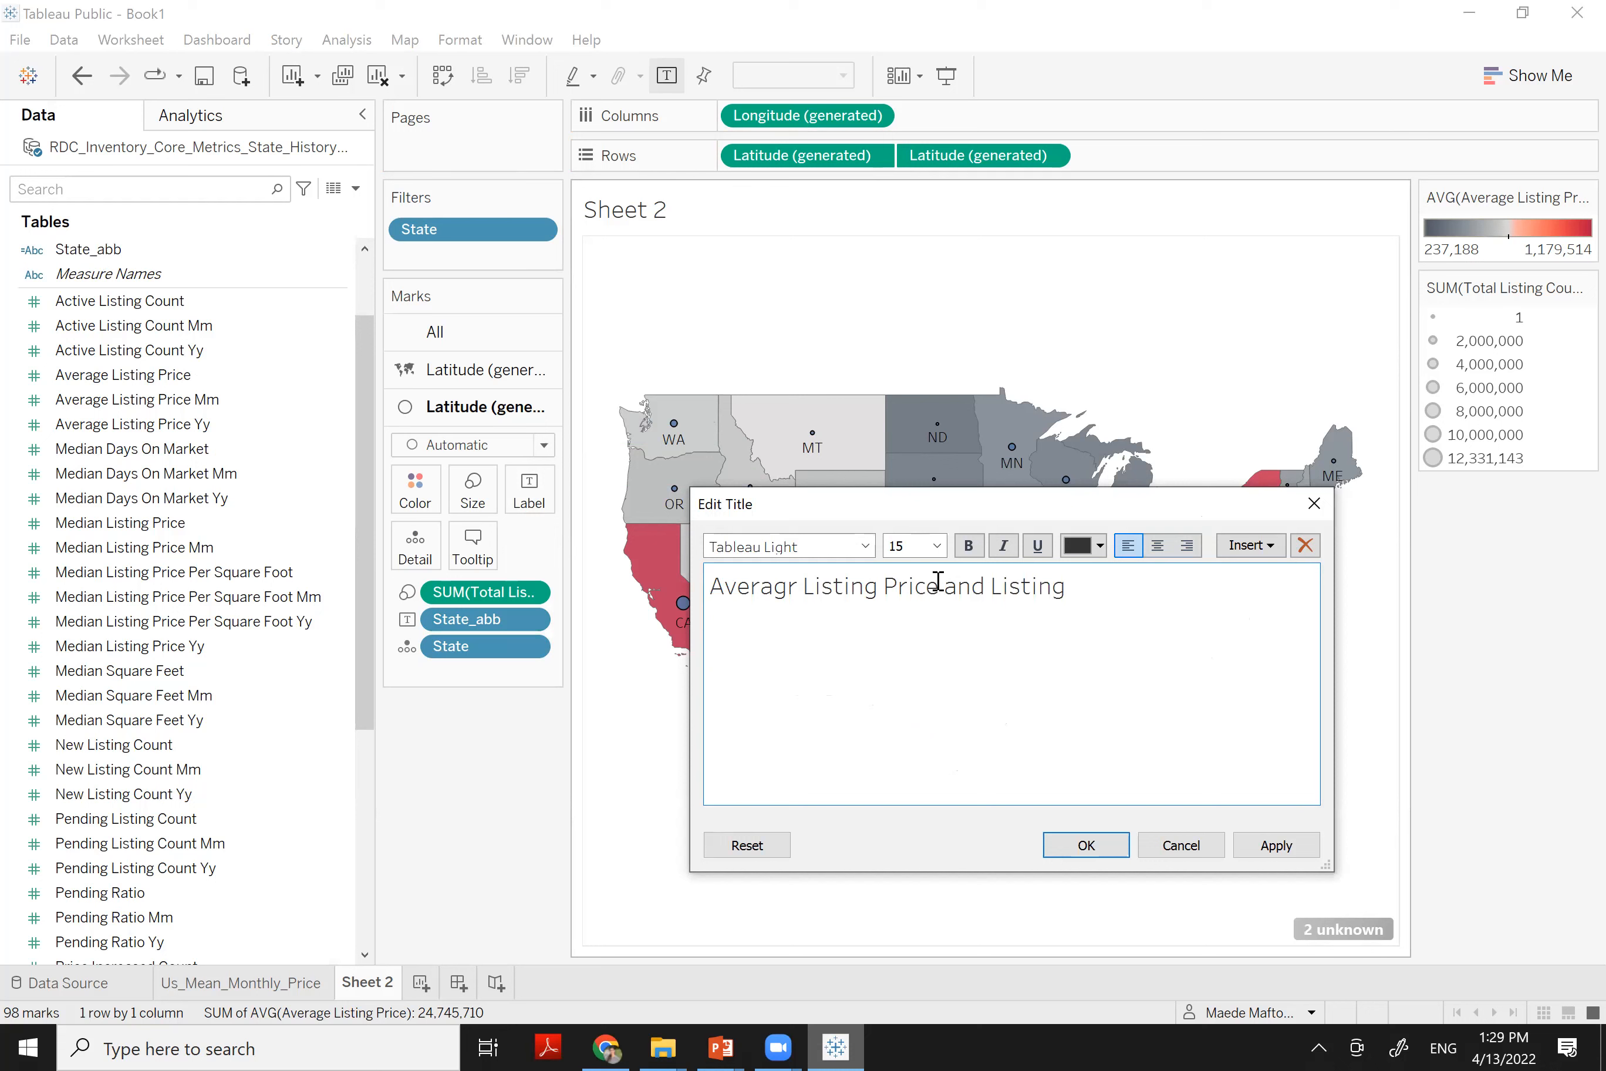
key(Left)
key(Left)
key(Left)
text(Total)
key(Right)
click(1087, 856)
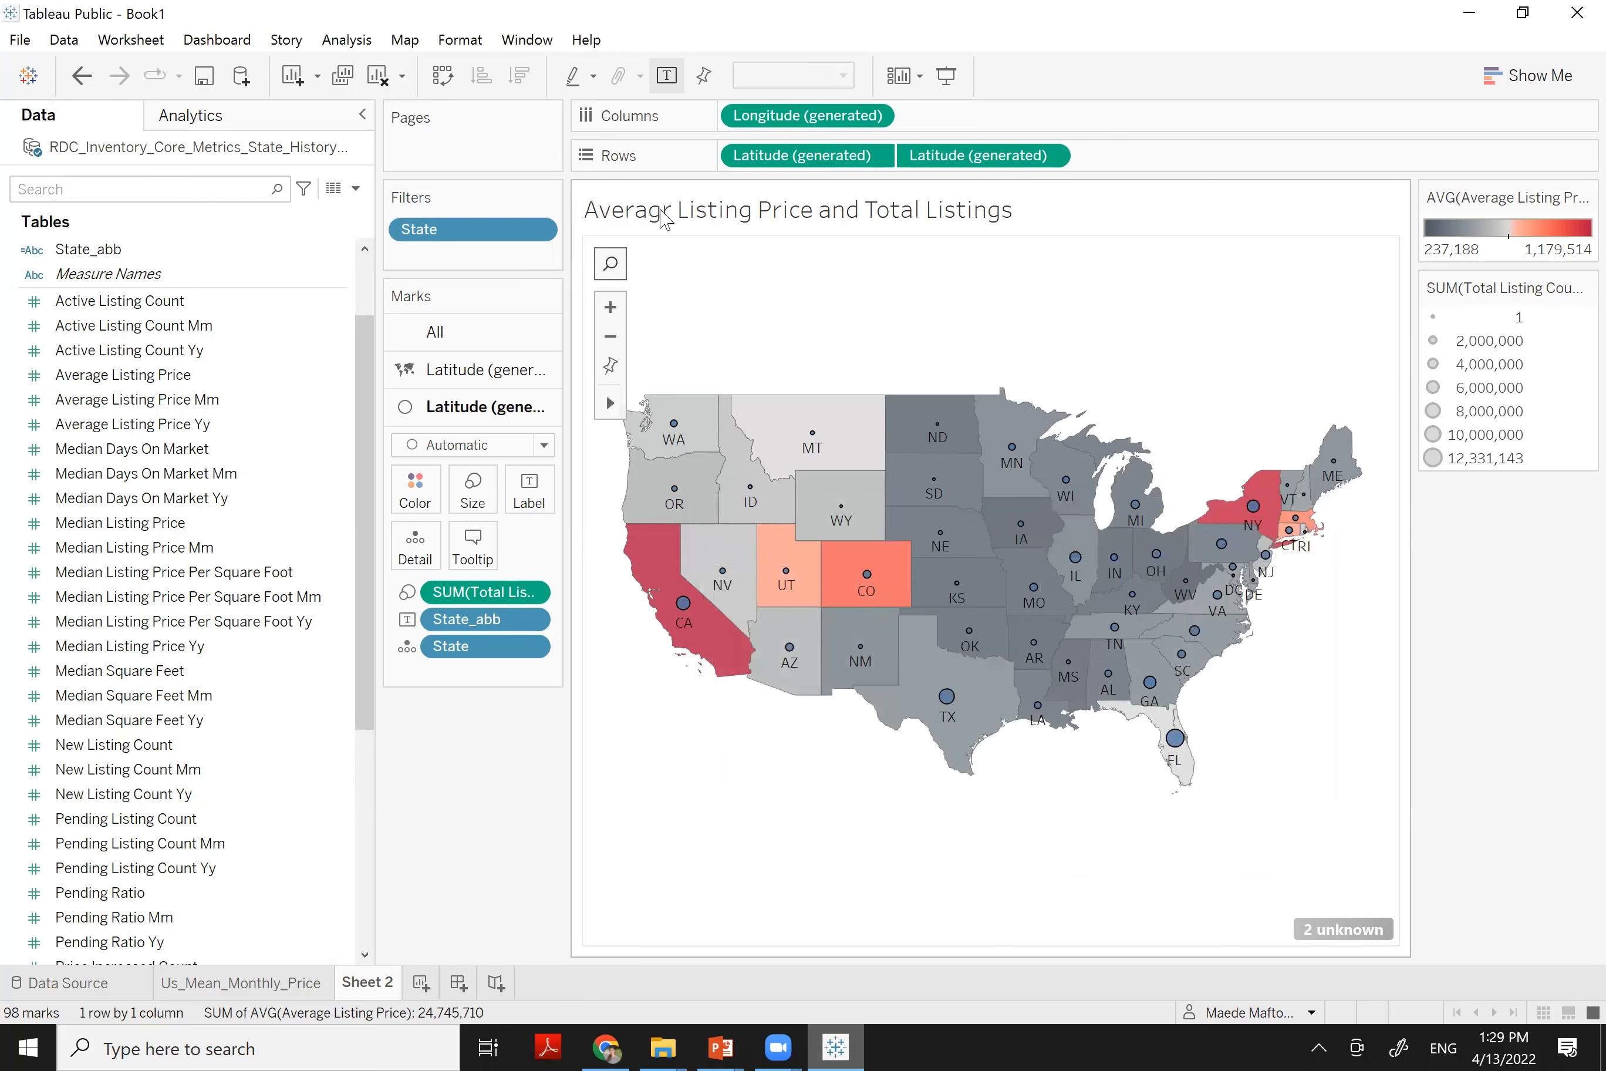
Centre the title and set its font to Times New Roman
double_click(776, 224)
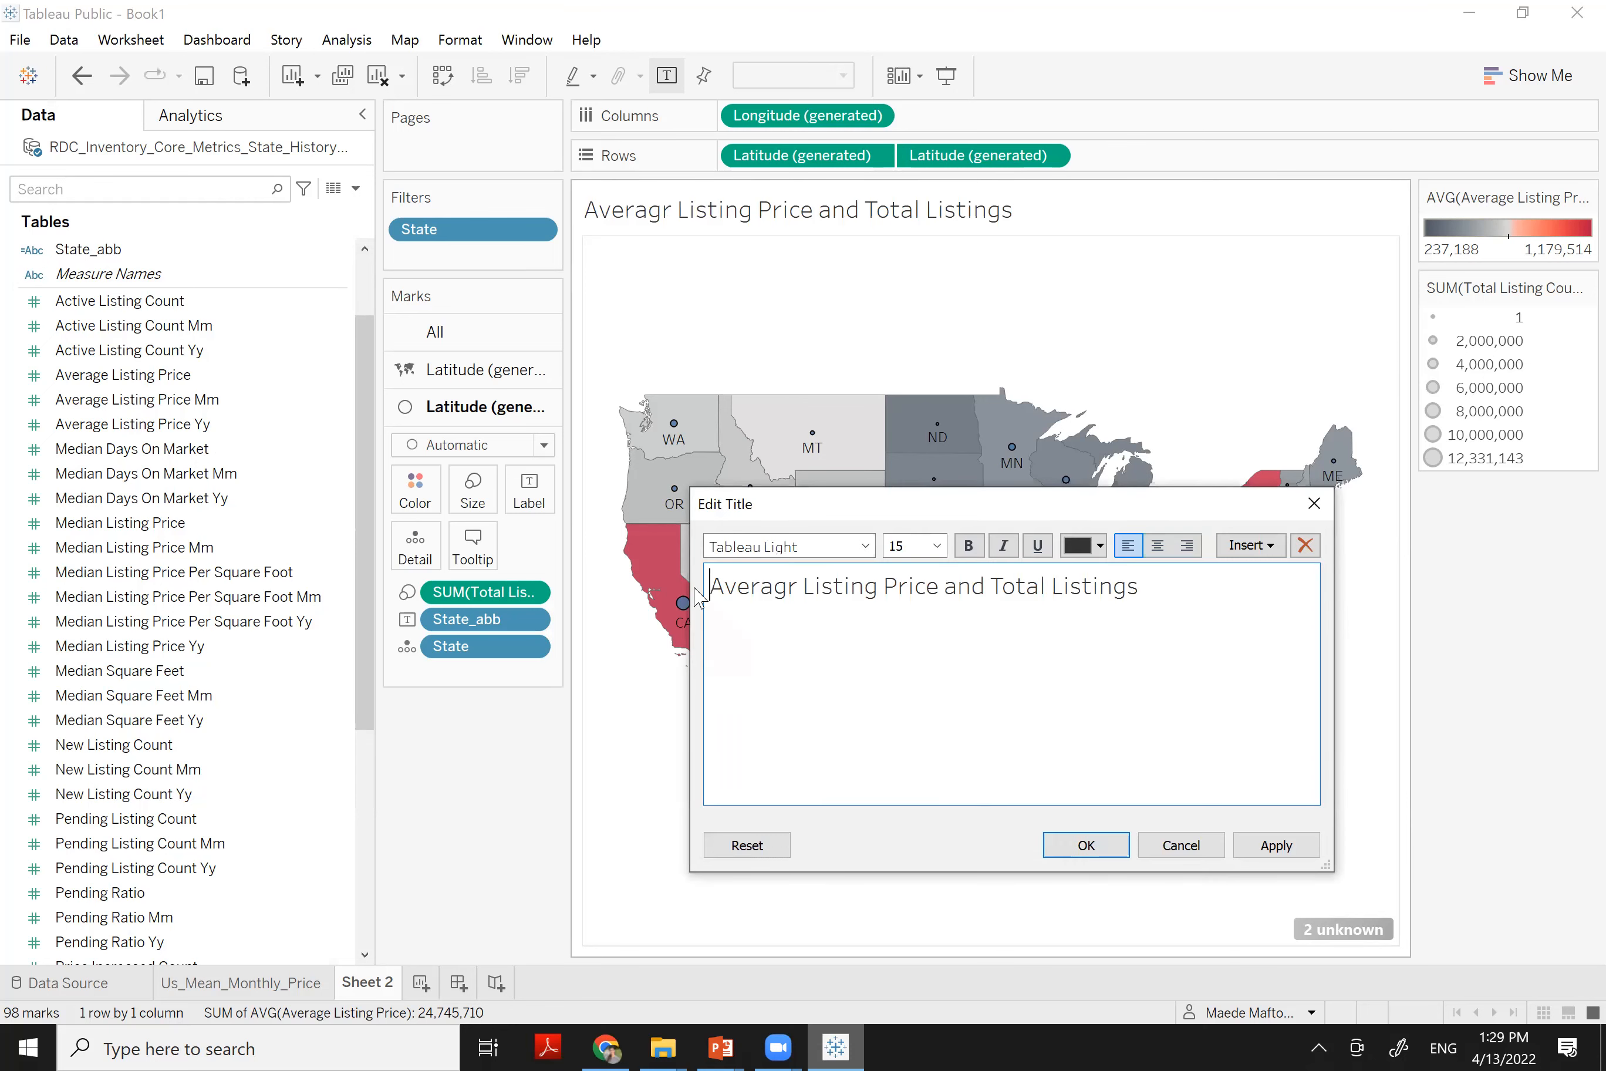
drag(709, 587, 1166, 567)
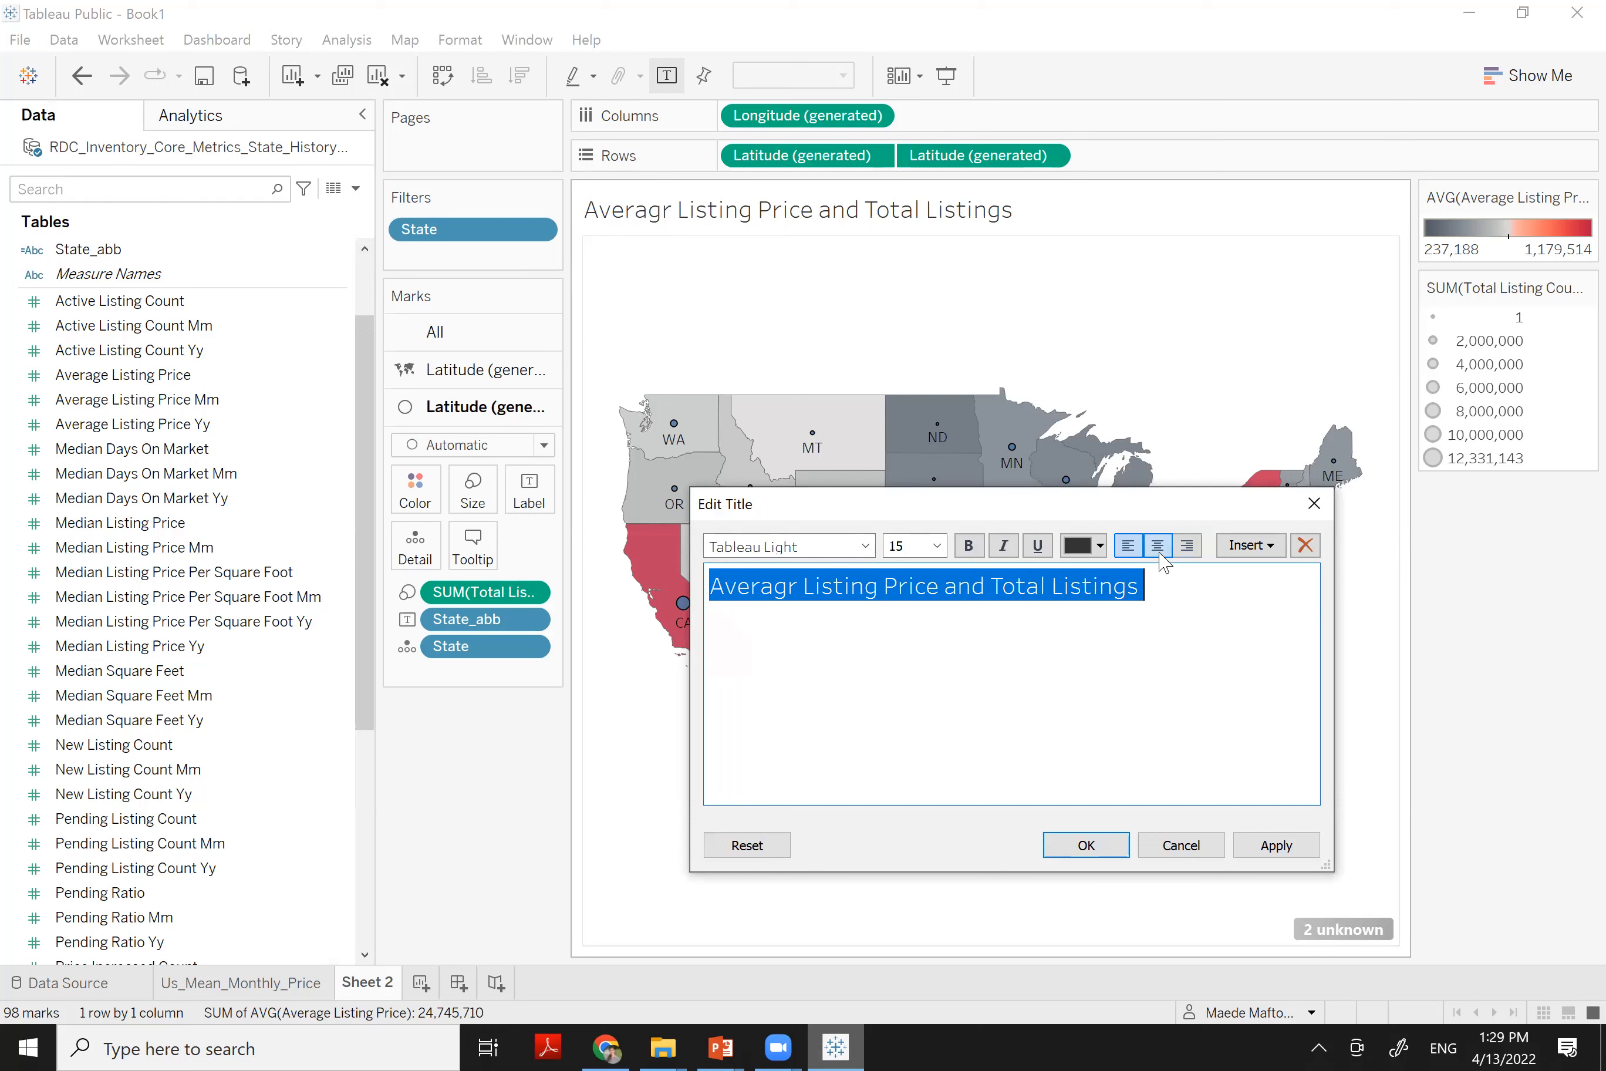
click(1158, 544)
click(823, 548)
text(Time)
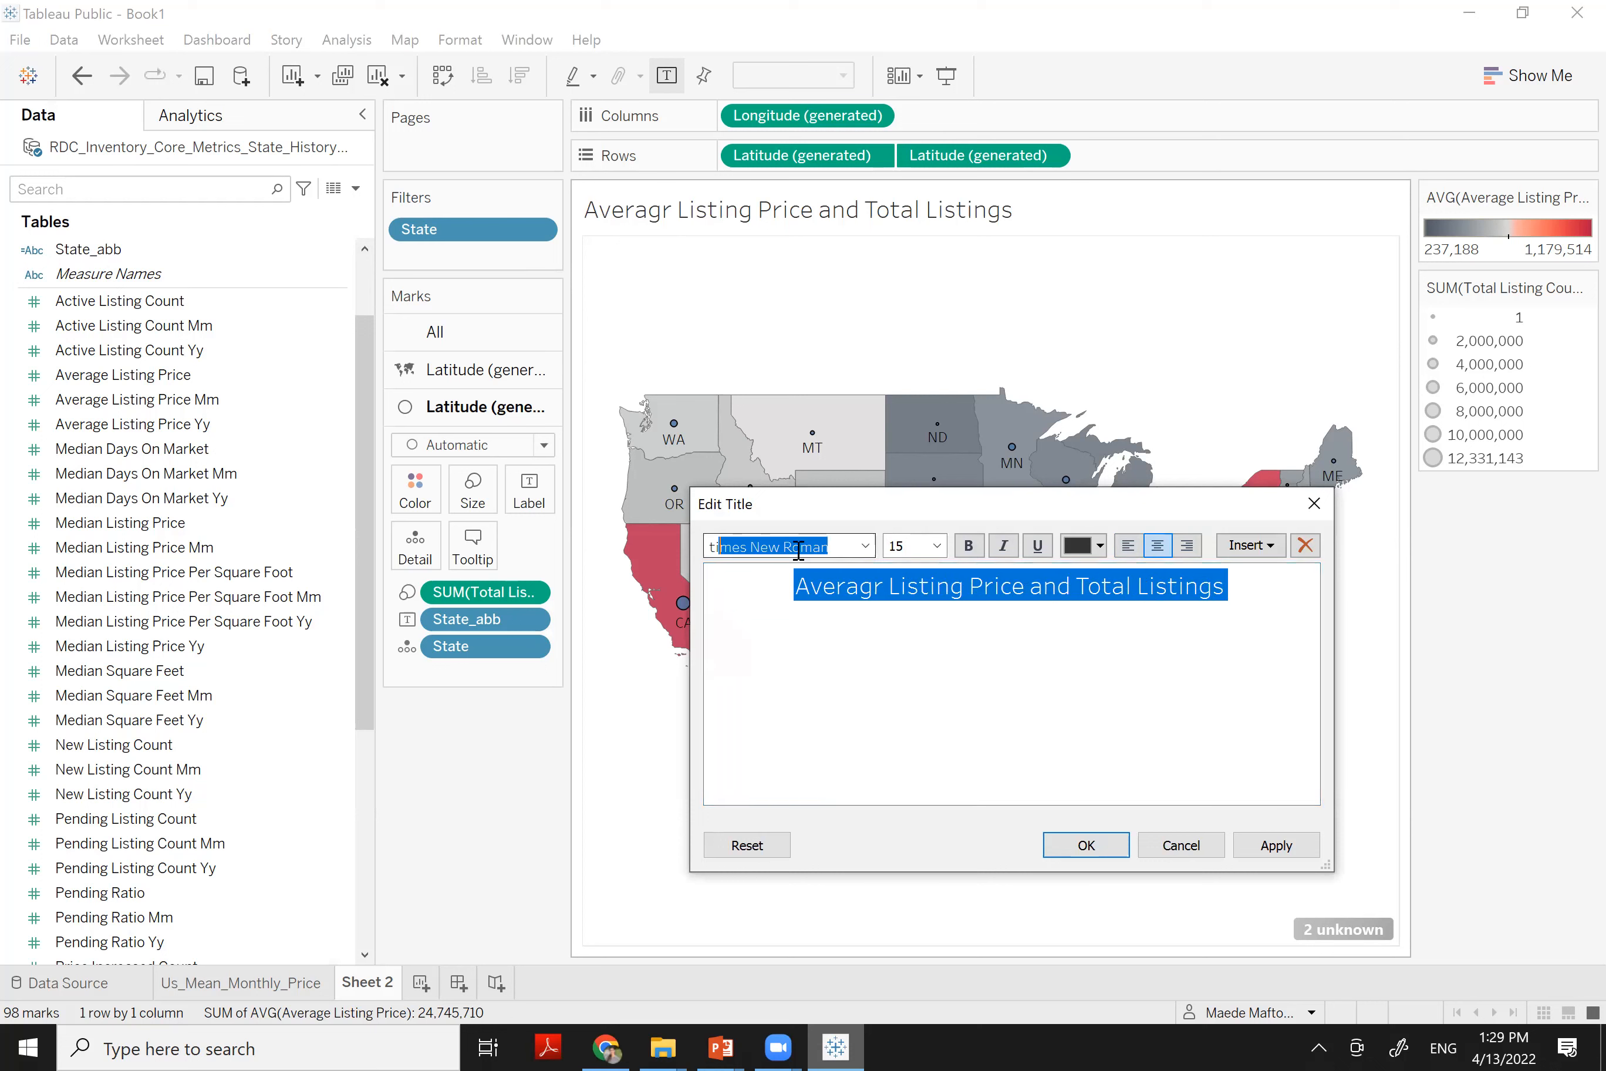
key(Return)
click(1077, 855)
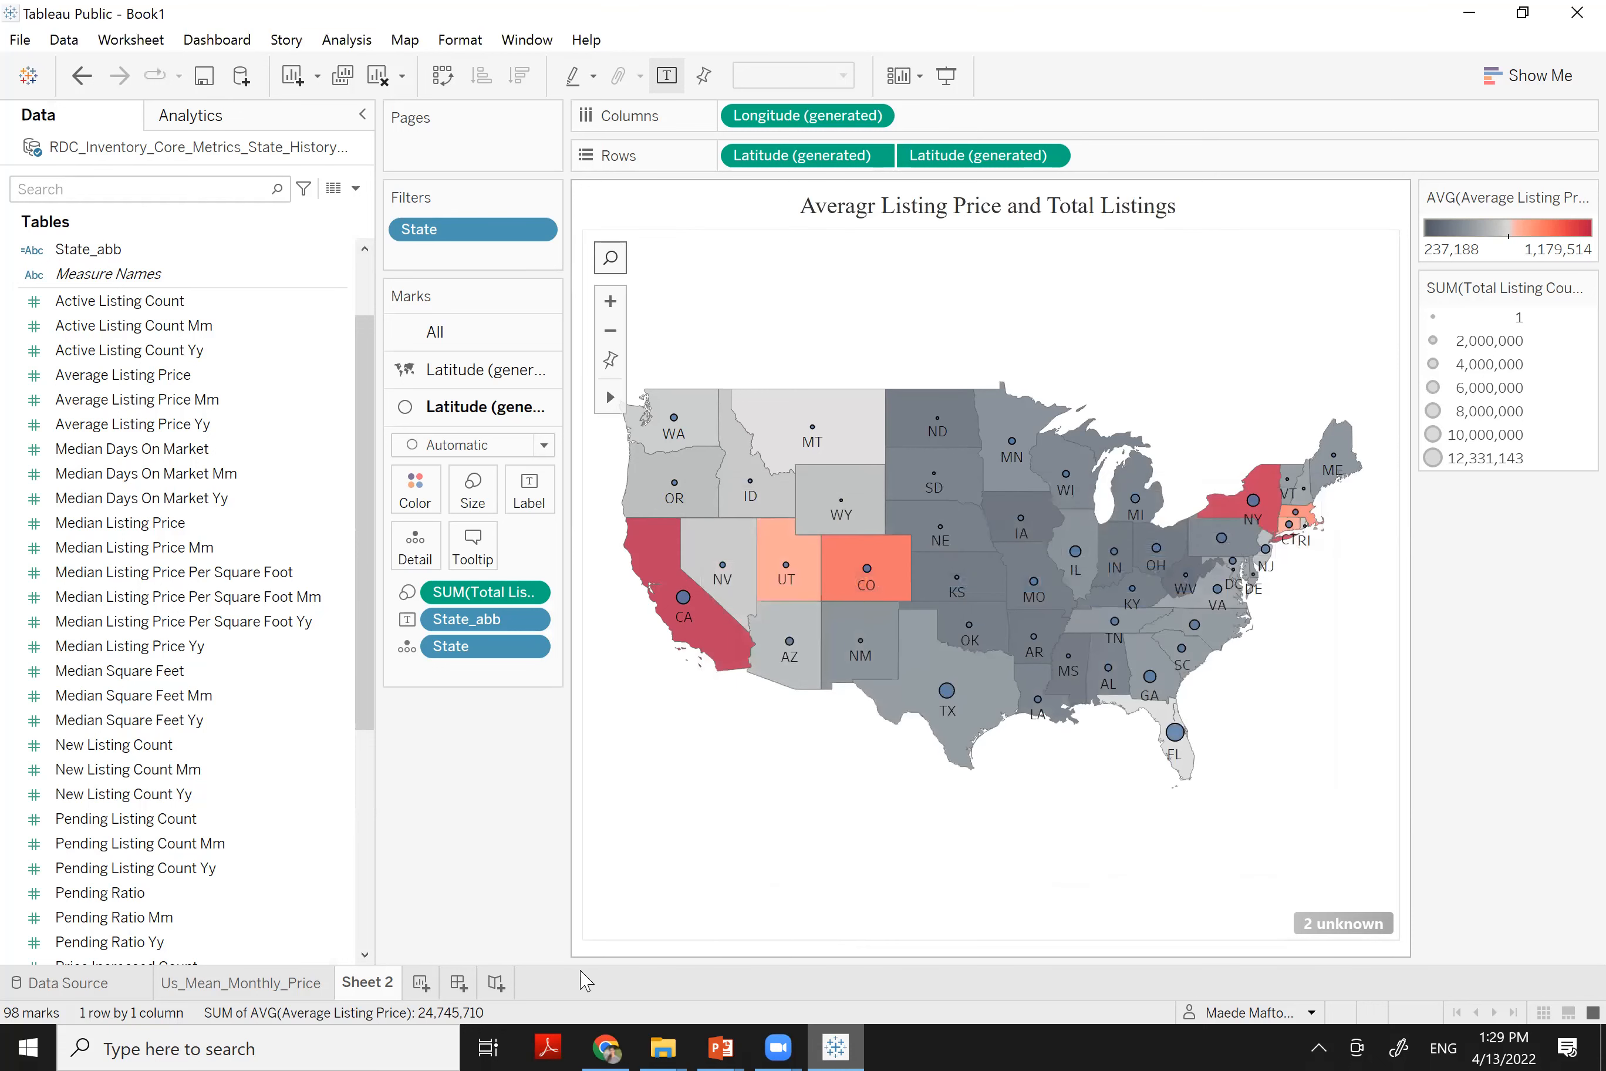
Rename Sheet 2 to on_map and add a new blank Sheet 3
double_click(370, 992)
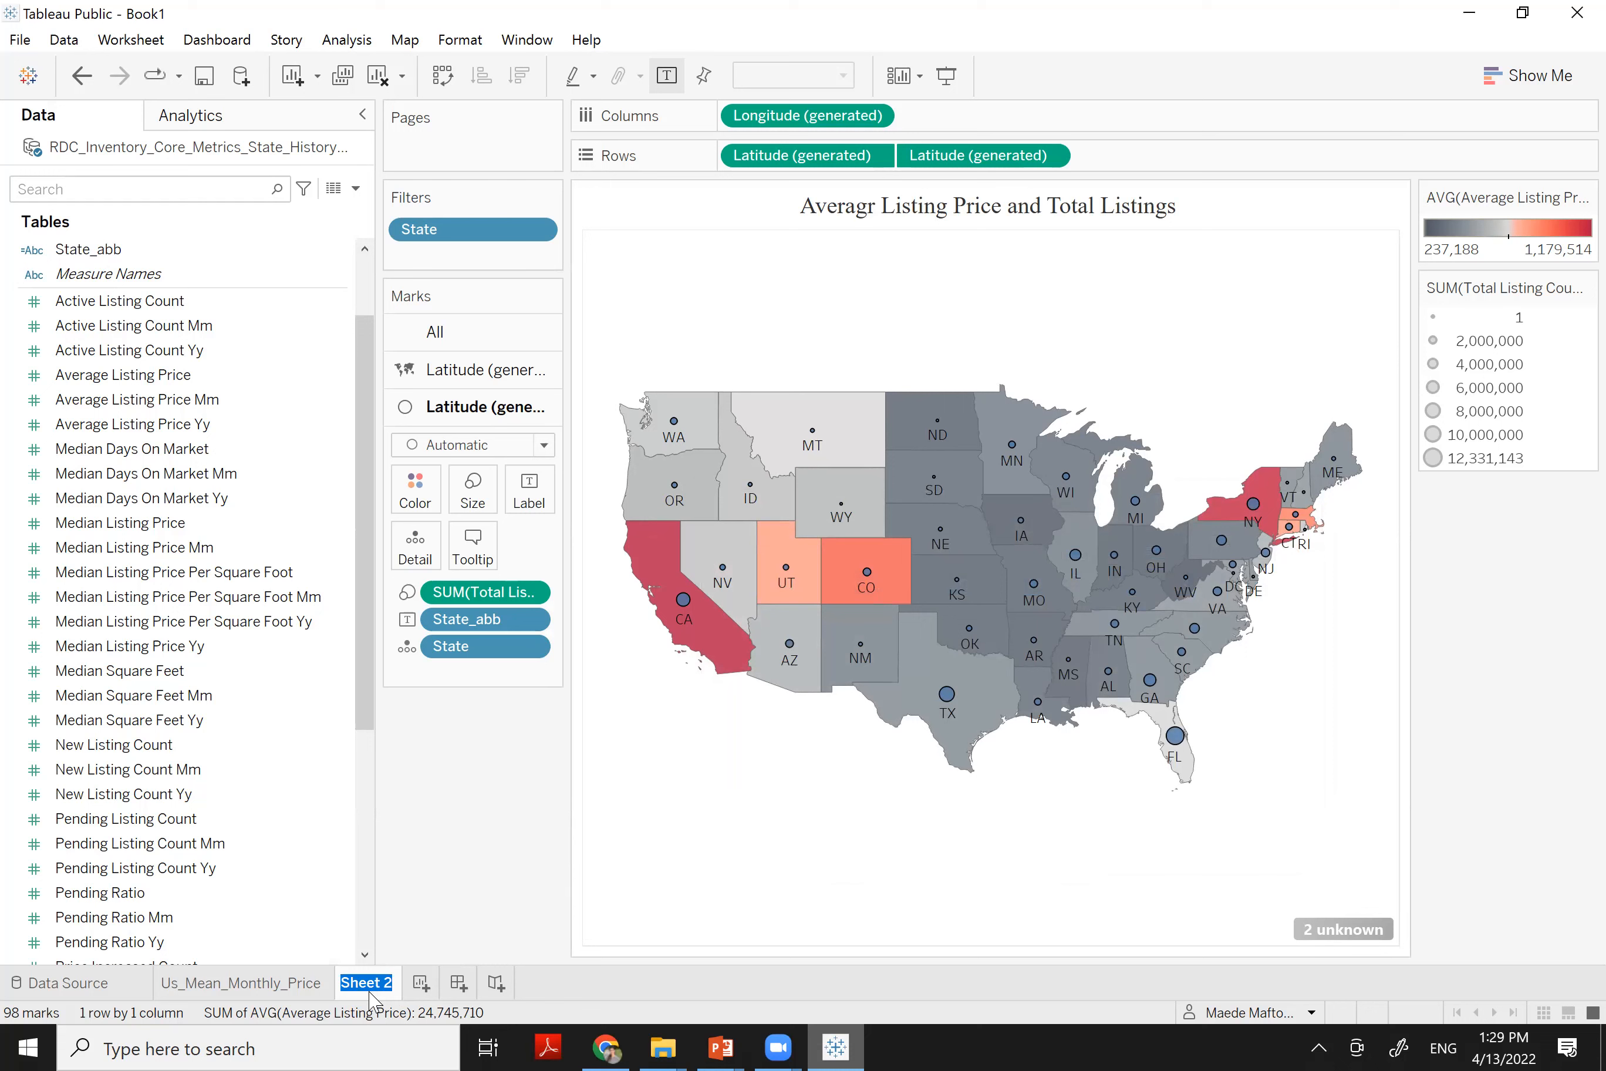
text(on_map)
key(Return)
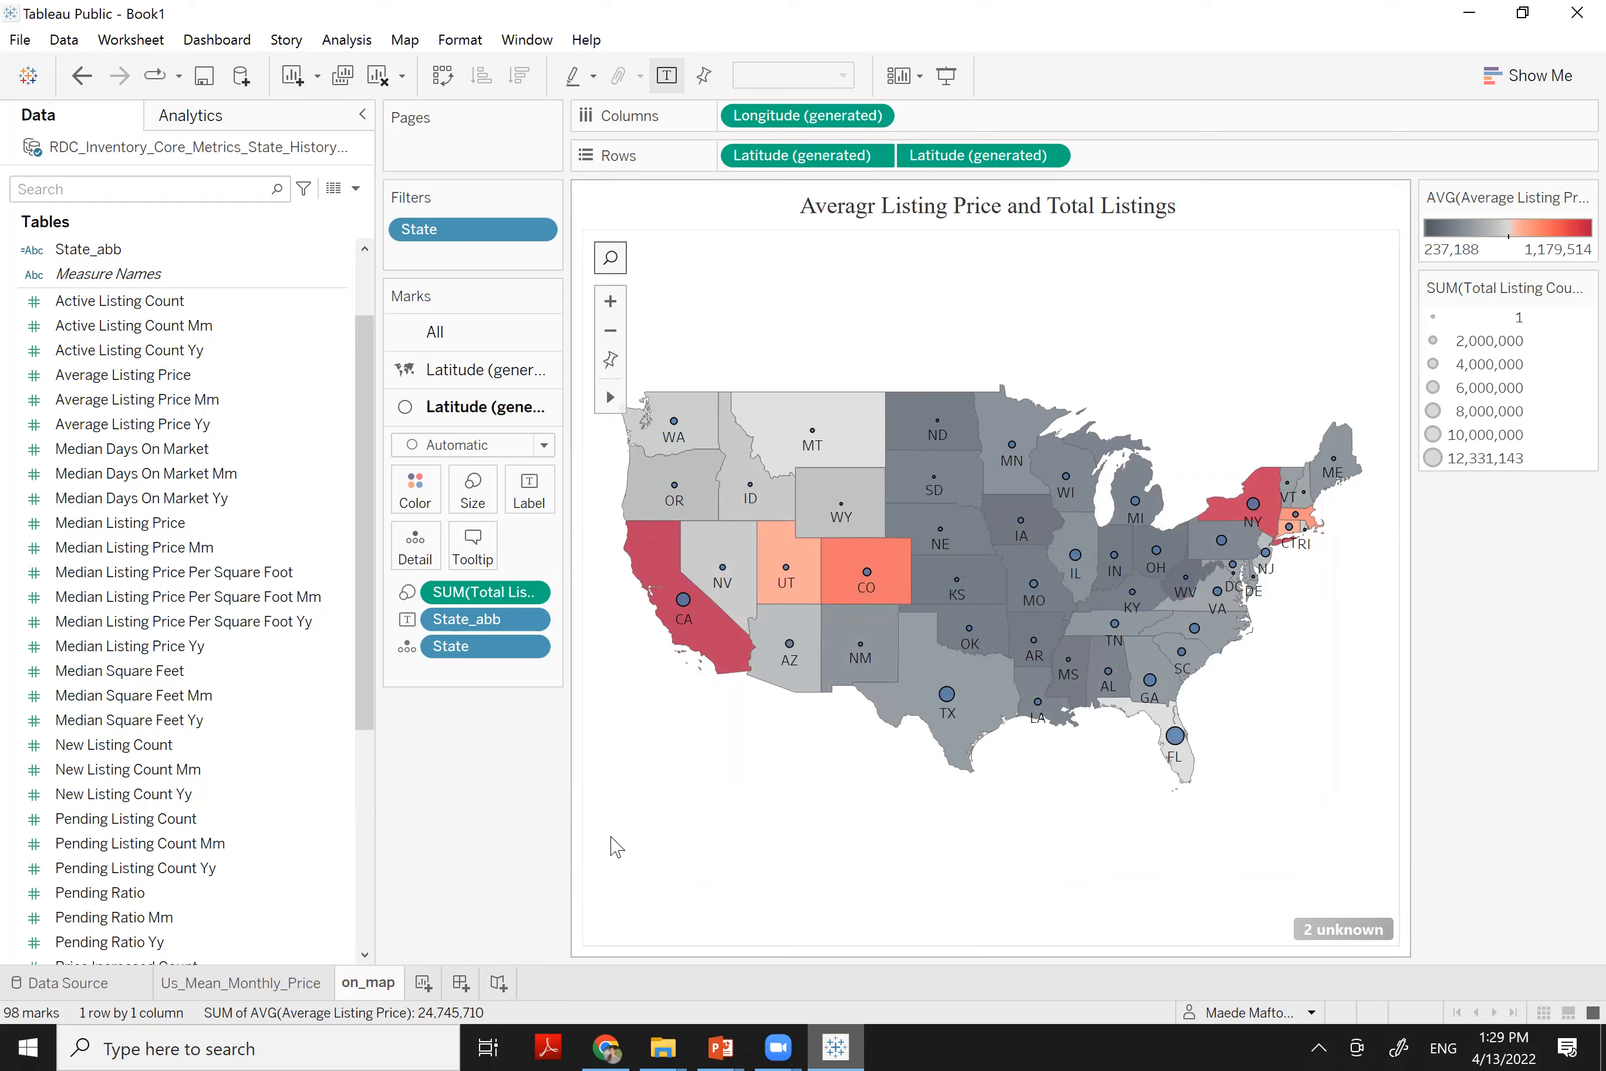
click(423, 983)
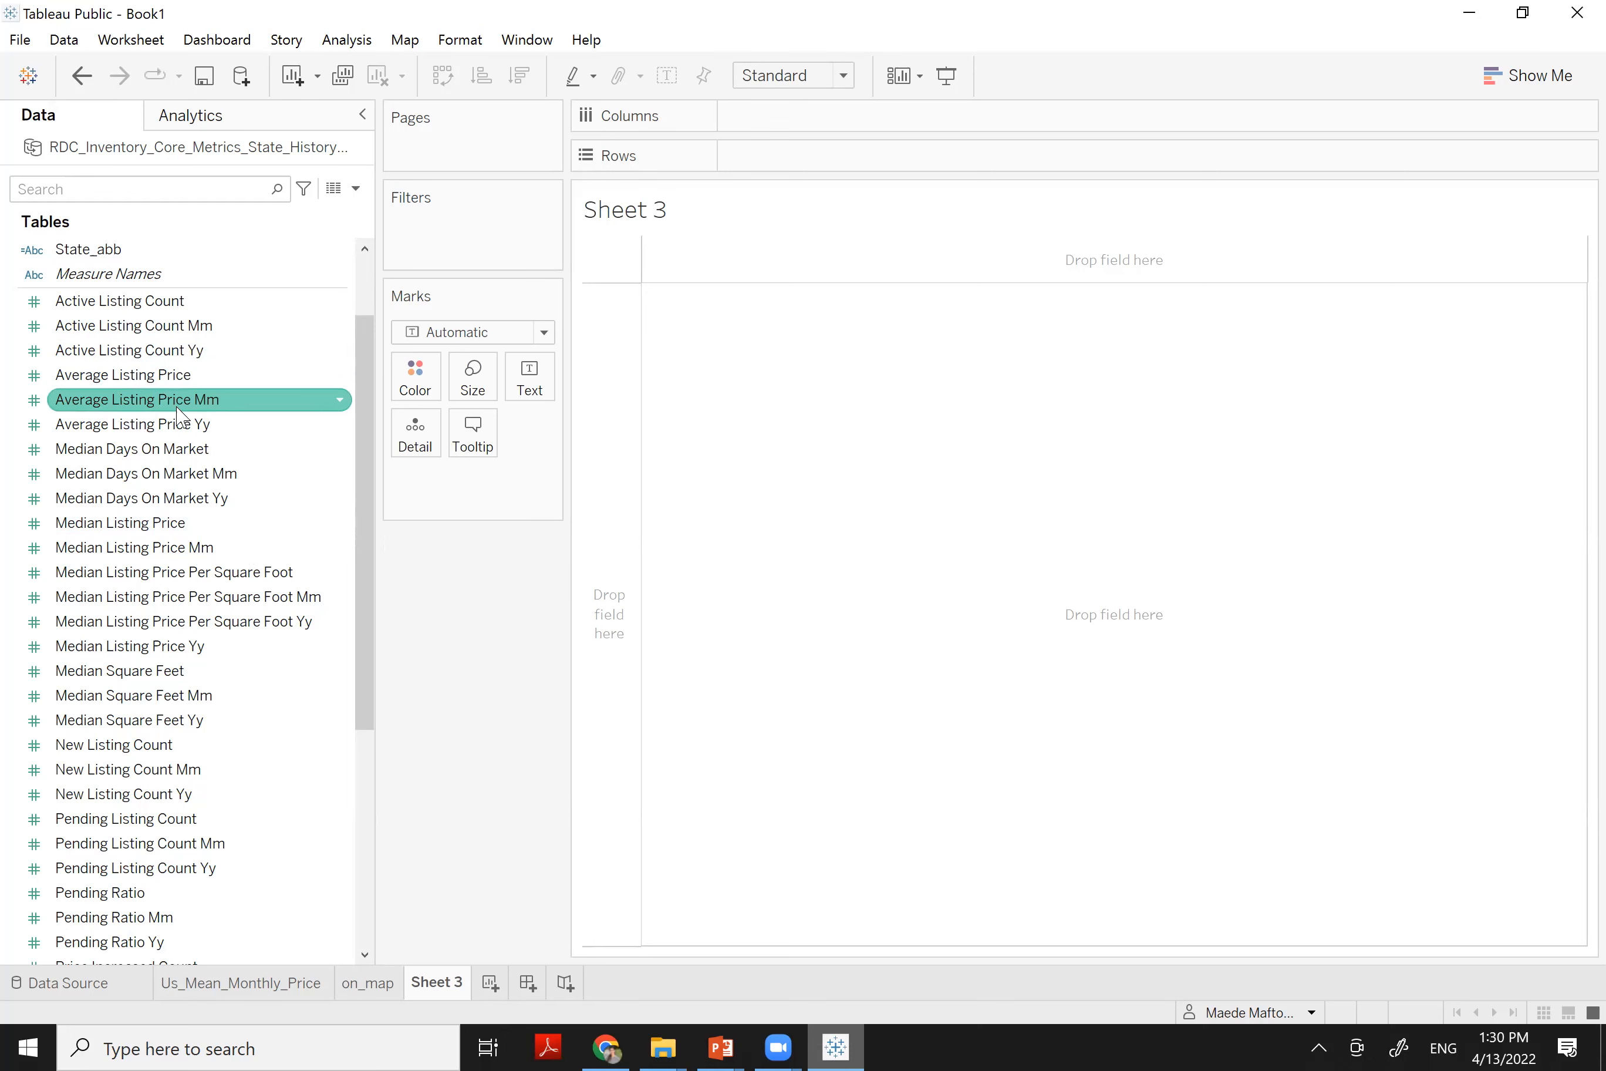
drag(188, 375, 829, 136)
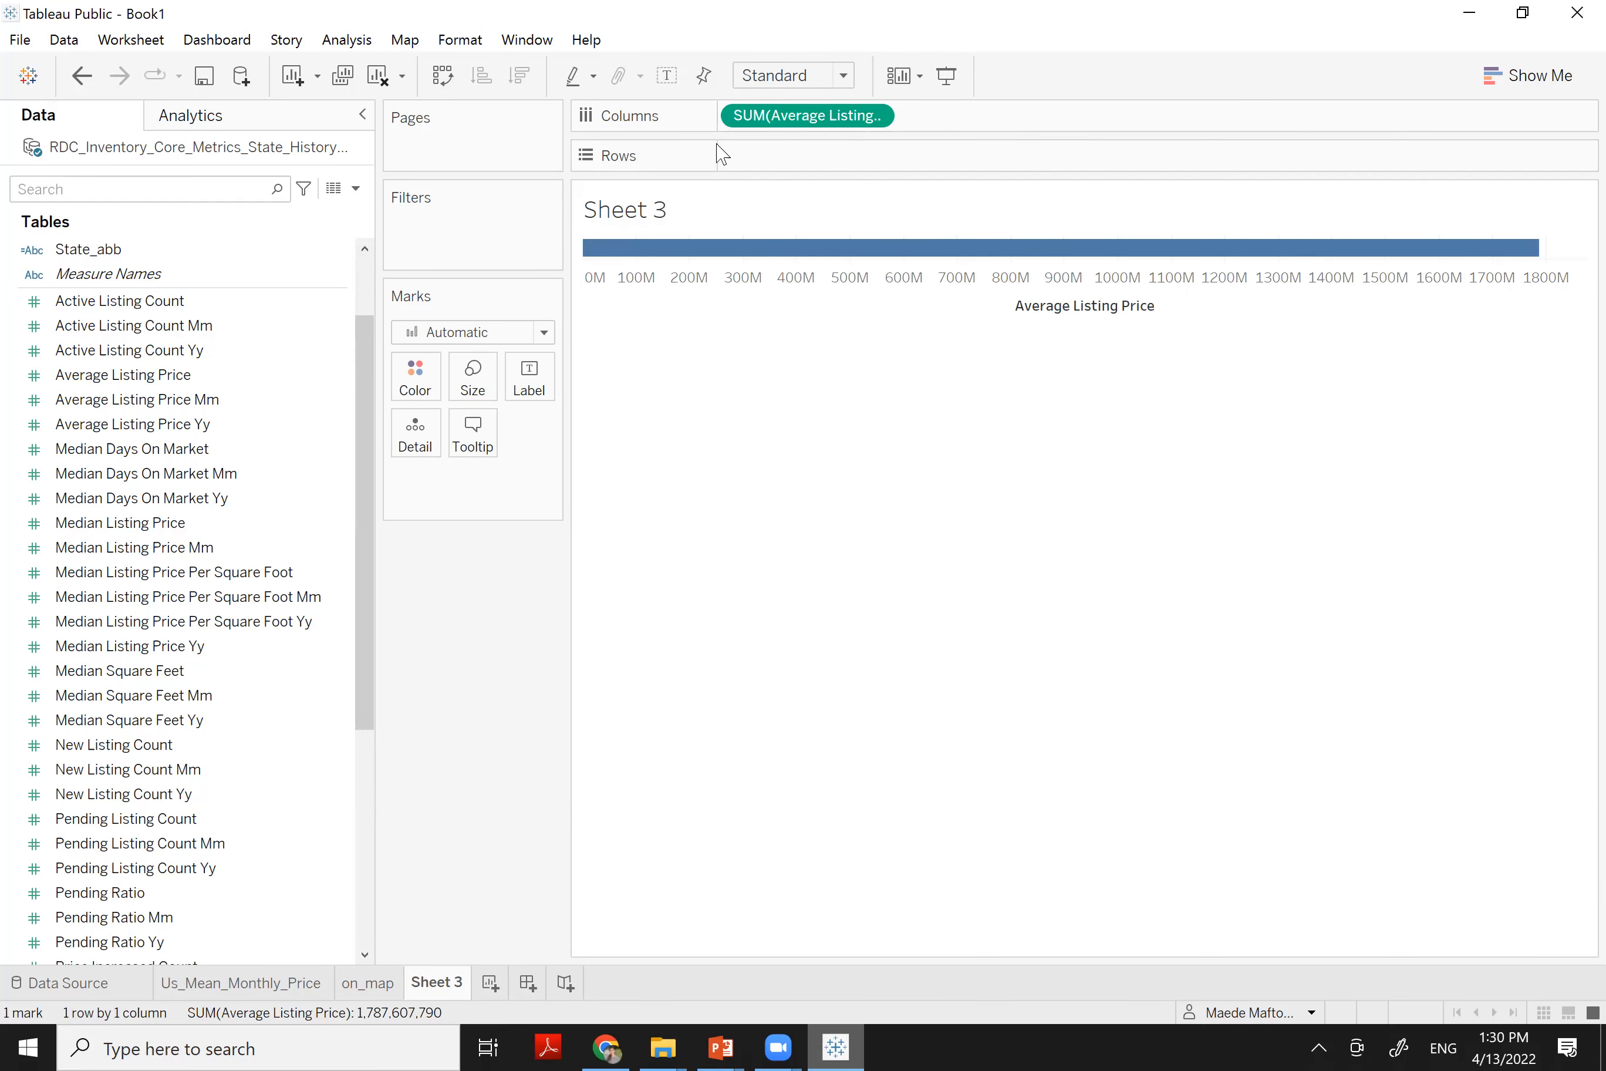
drag(103, 249, 835, 172)
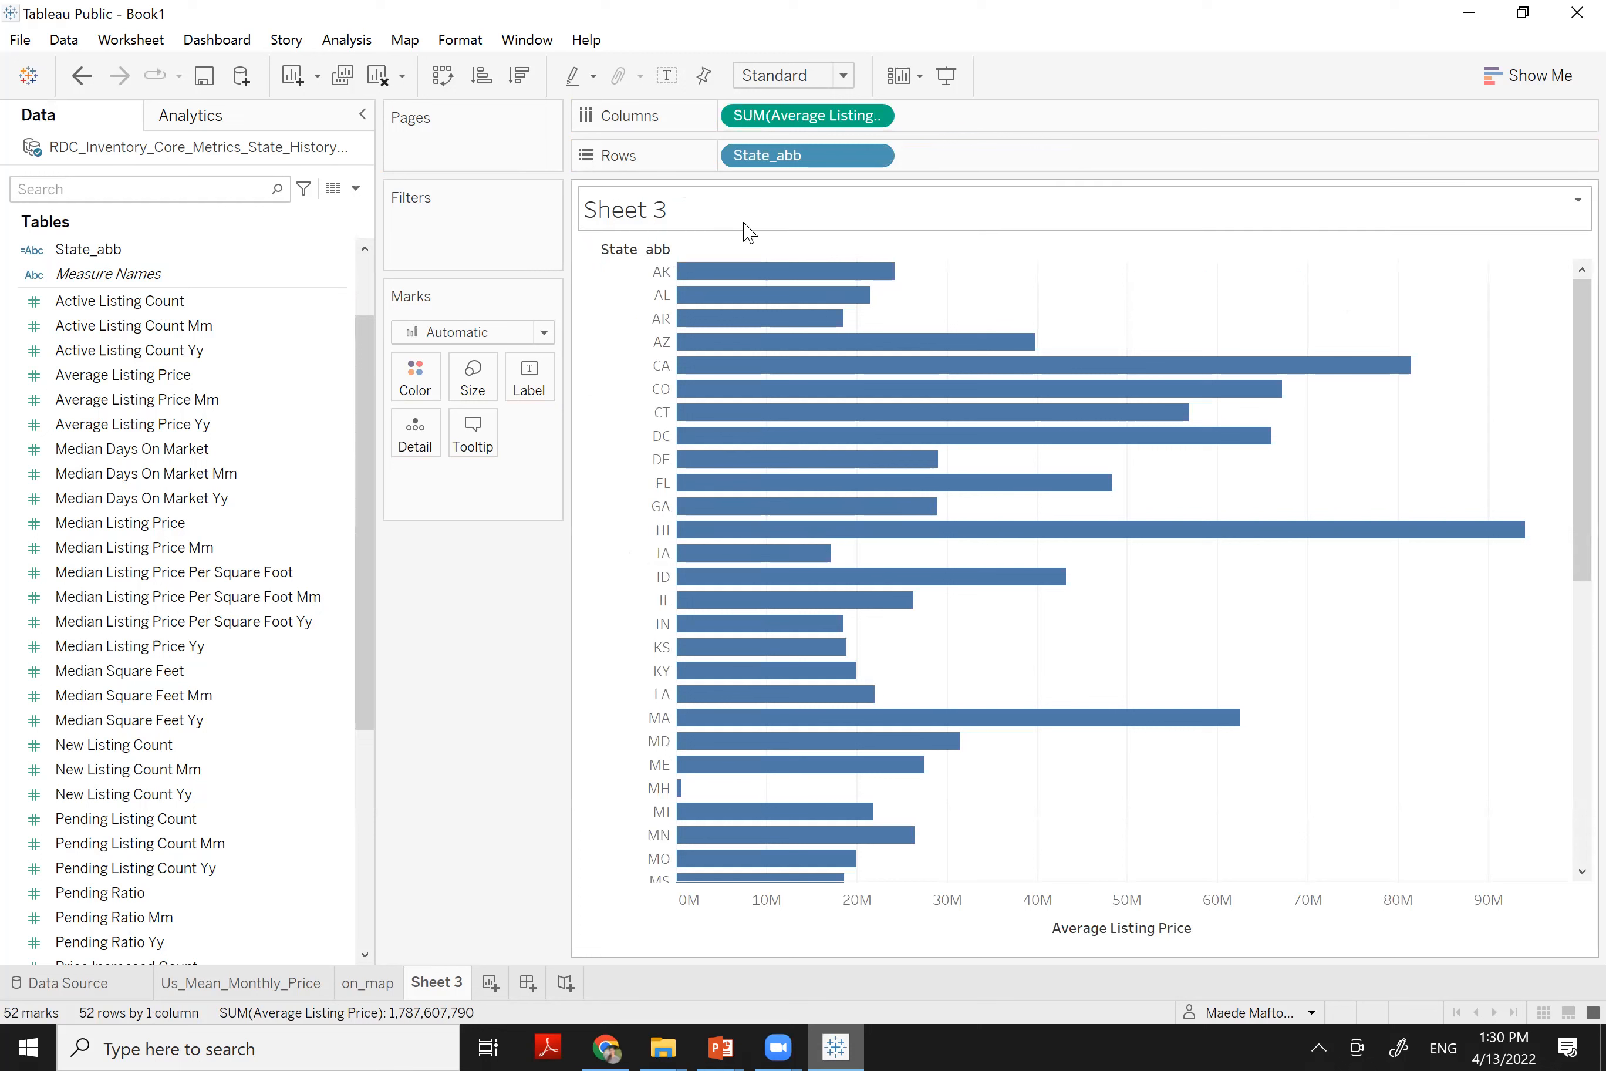
drag(760, 134, 480, 598)
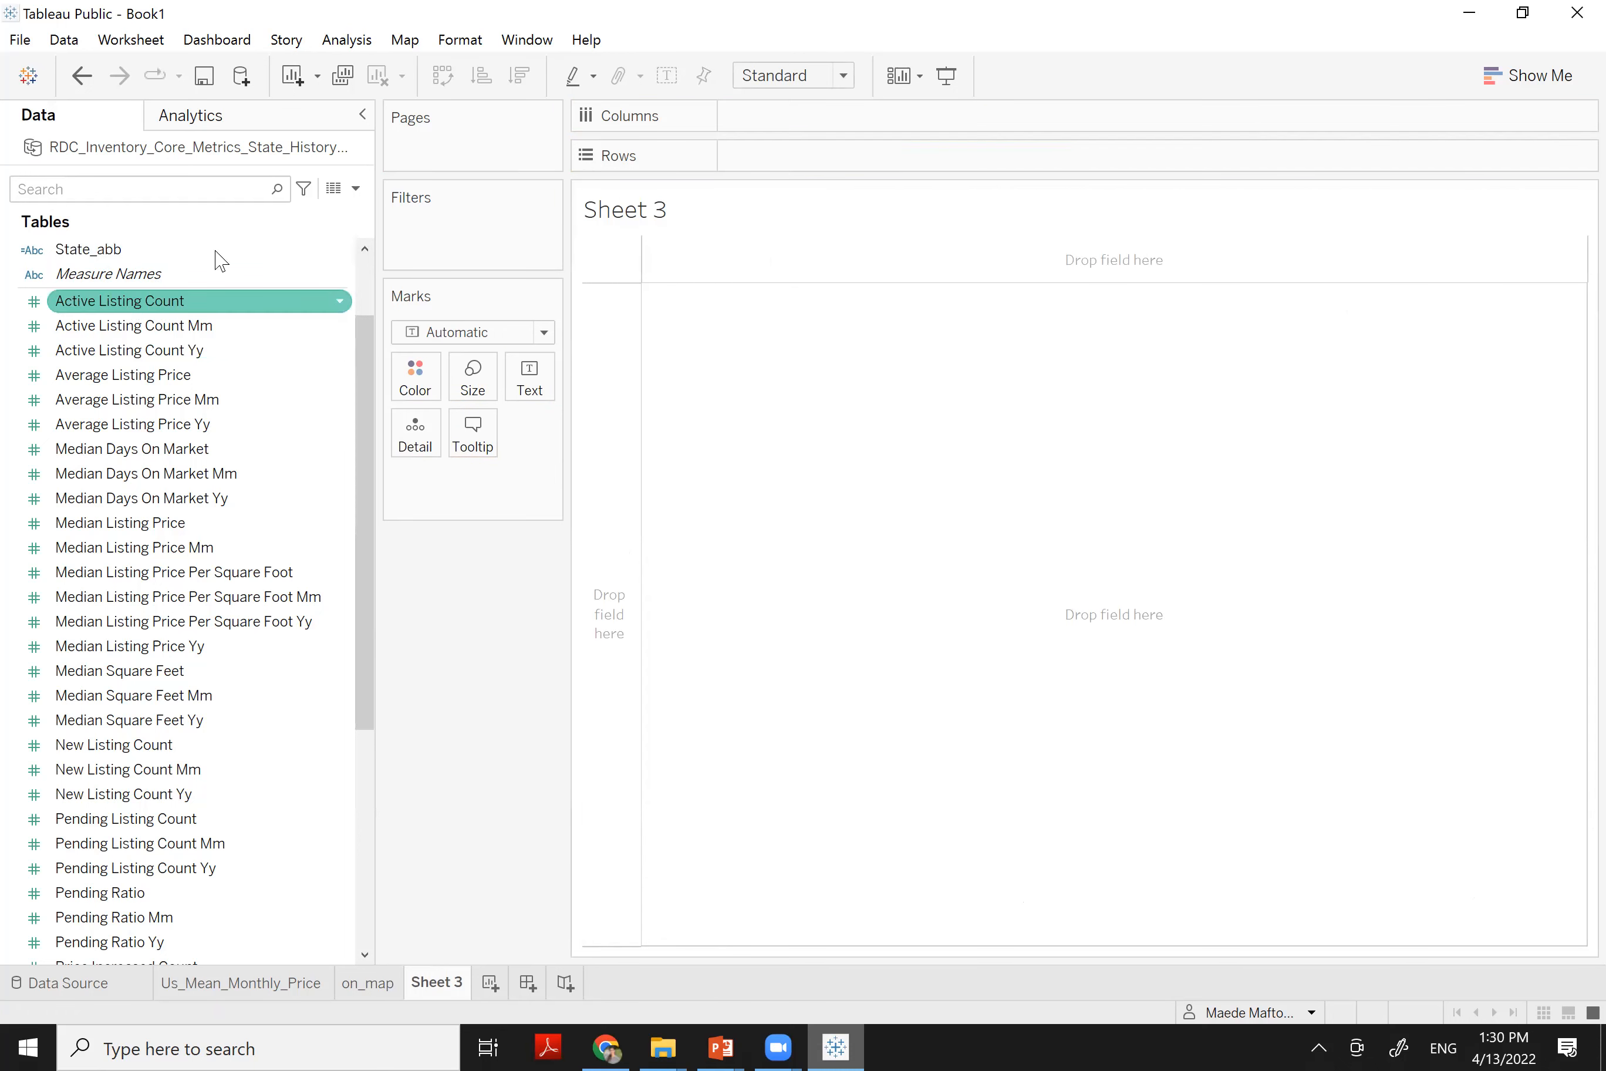
Place State_abb on Columns so the state abbreviations run across the sheet
scroll(368, 292, up, 2)
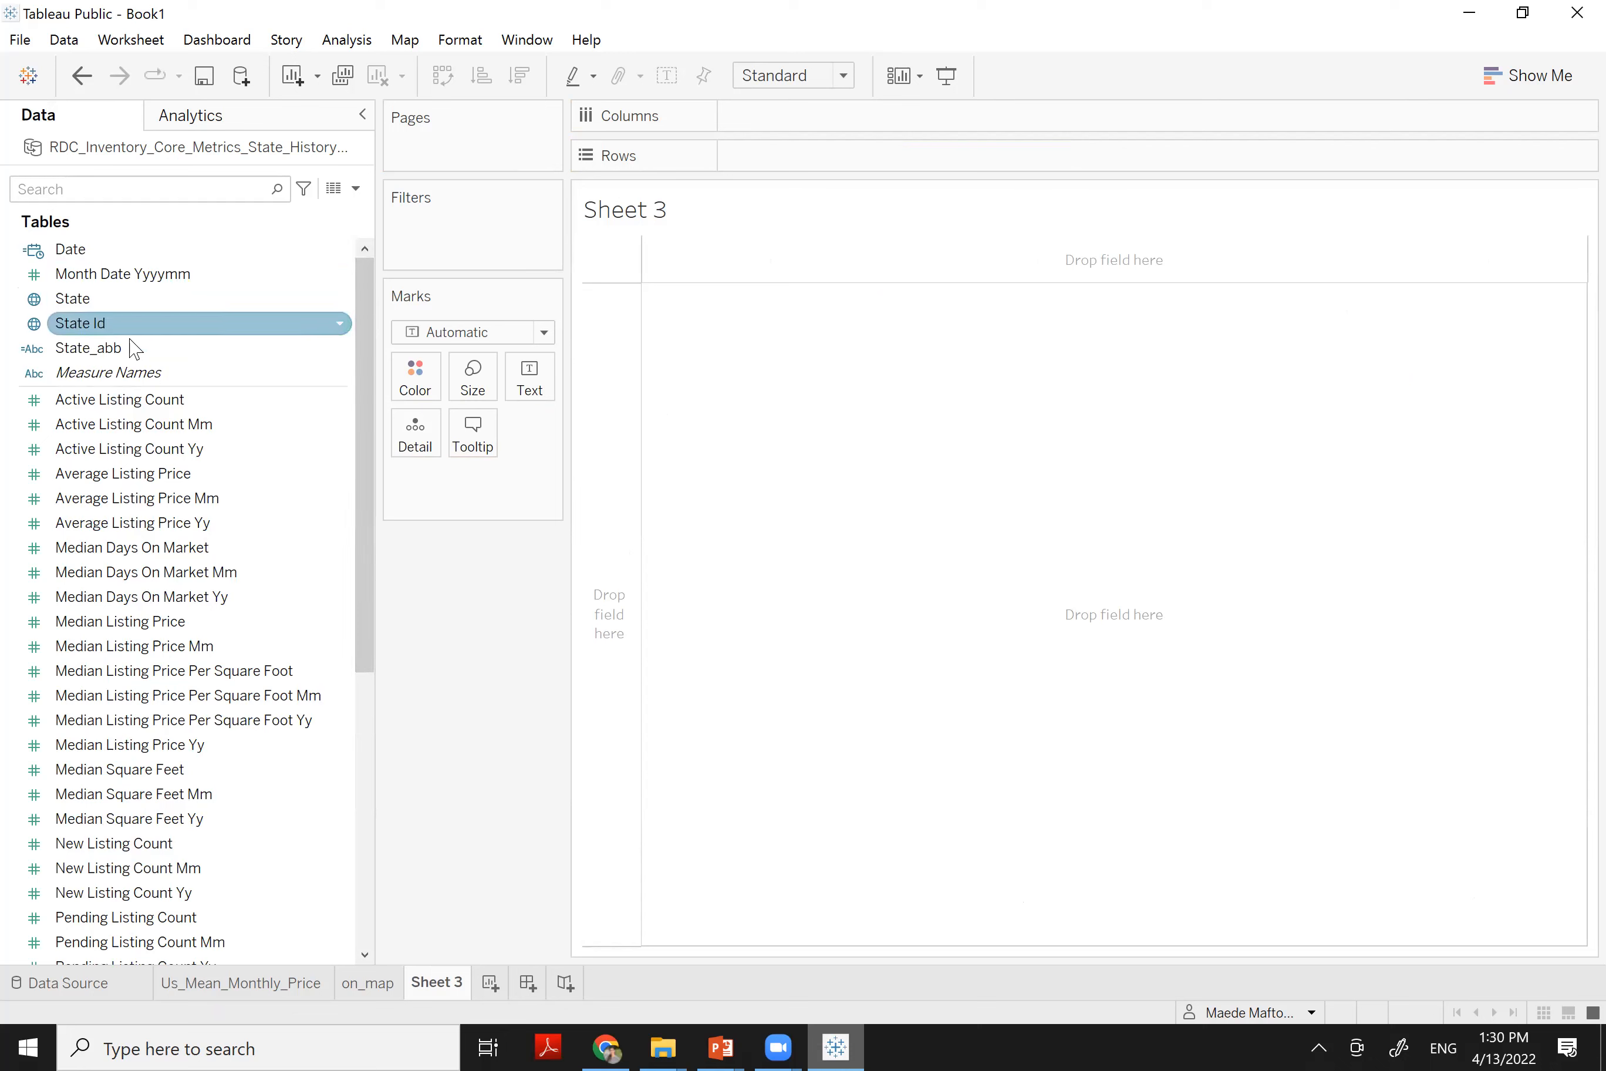
mouse_move(283, 340)
mouse_down()
mouse_move(768, 195)
mouse_move(800, 159)
mouse_up()
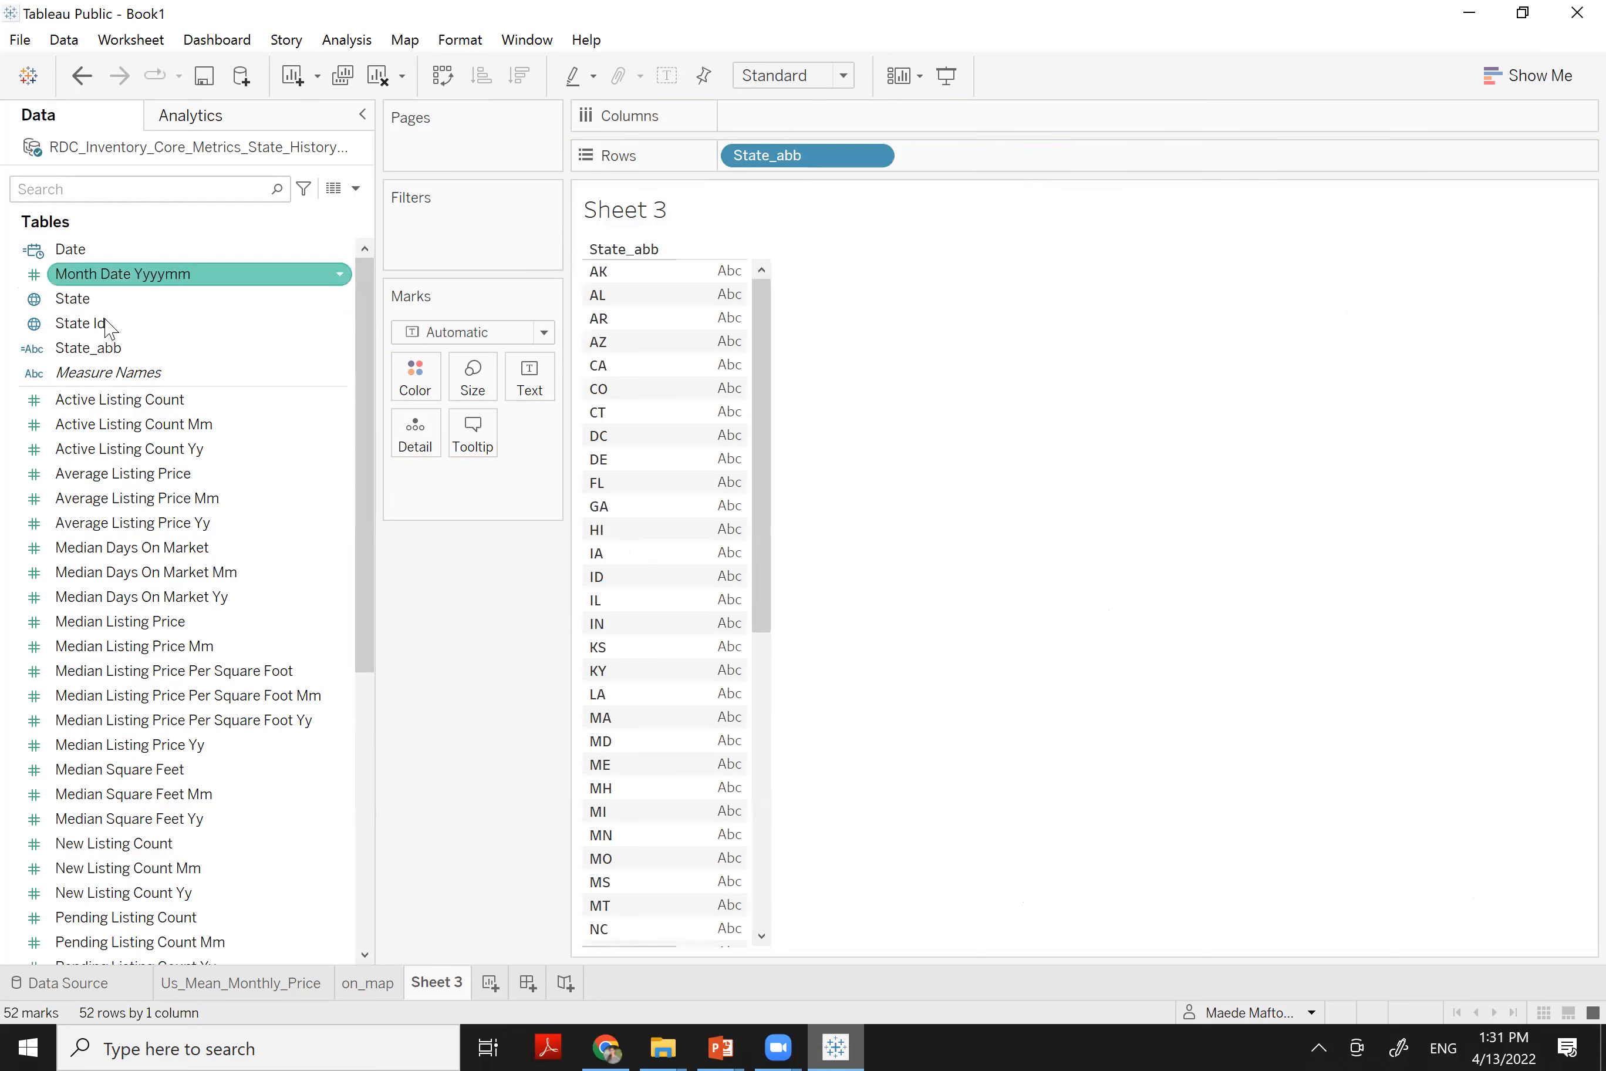
drag(810, 161, 818, 125)
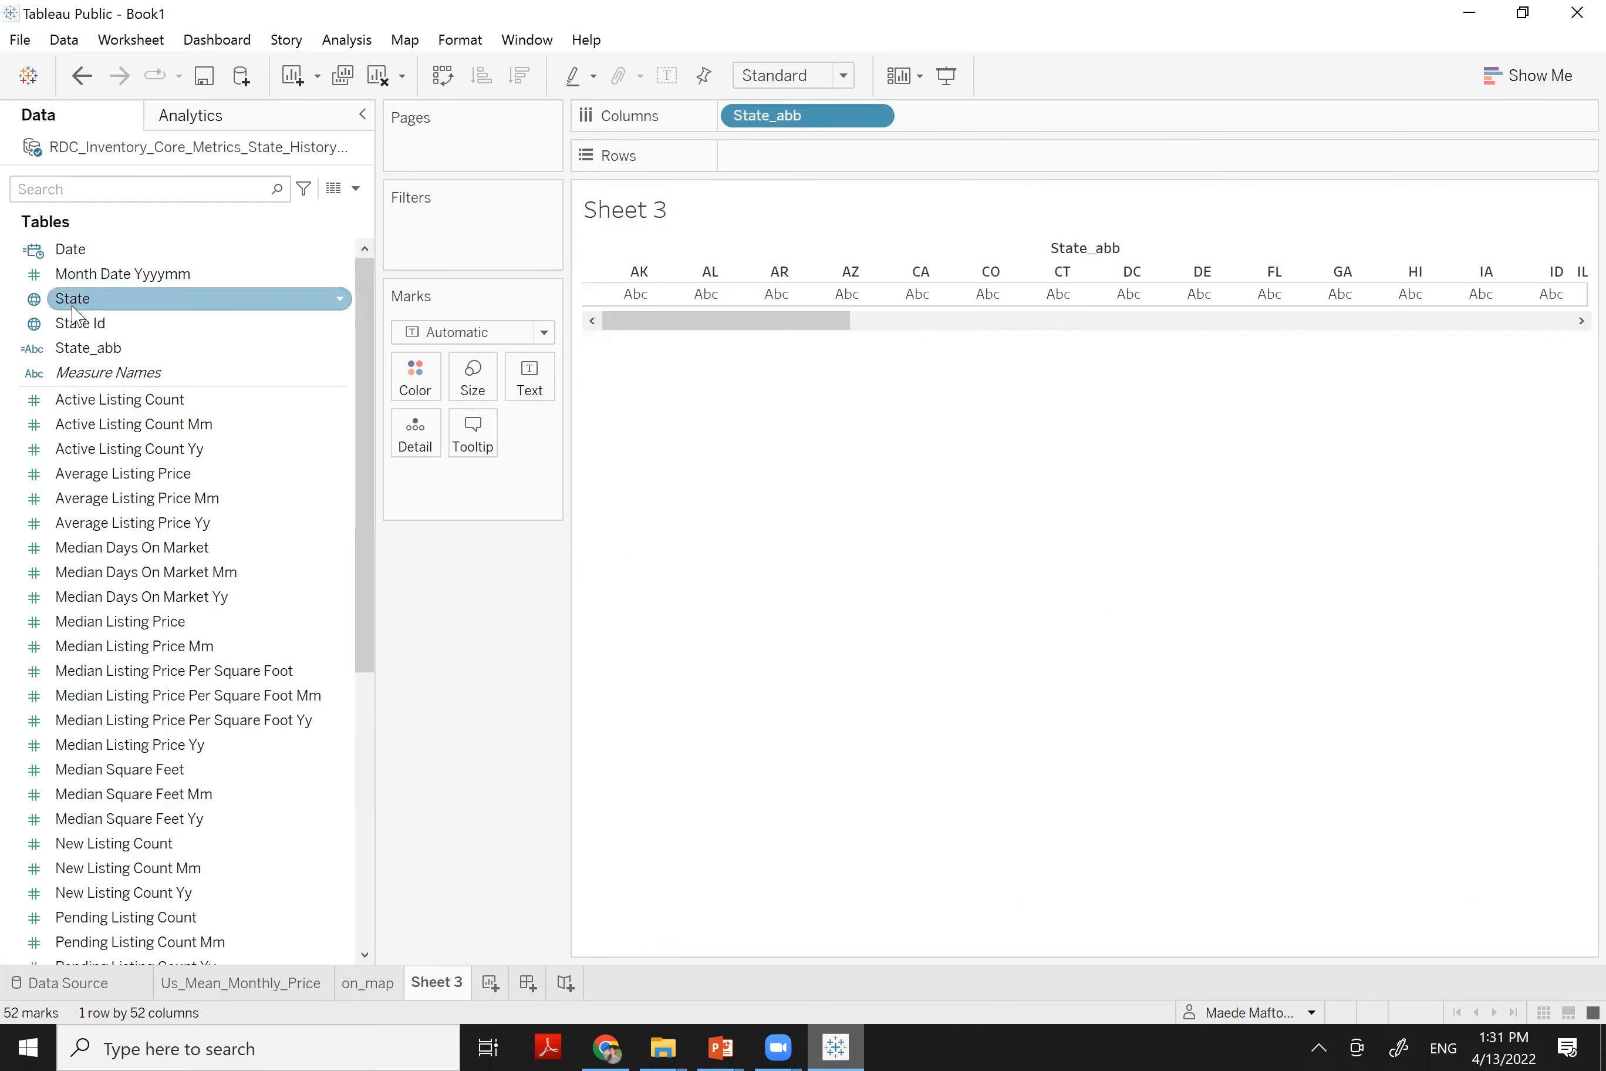
click(83, 276)
Add Average Listing Price to Rows, aggregated as Average, giving one bar per state
click(113, 477)
drag(190, 477, 813, 165)
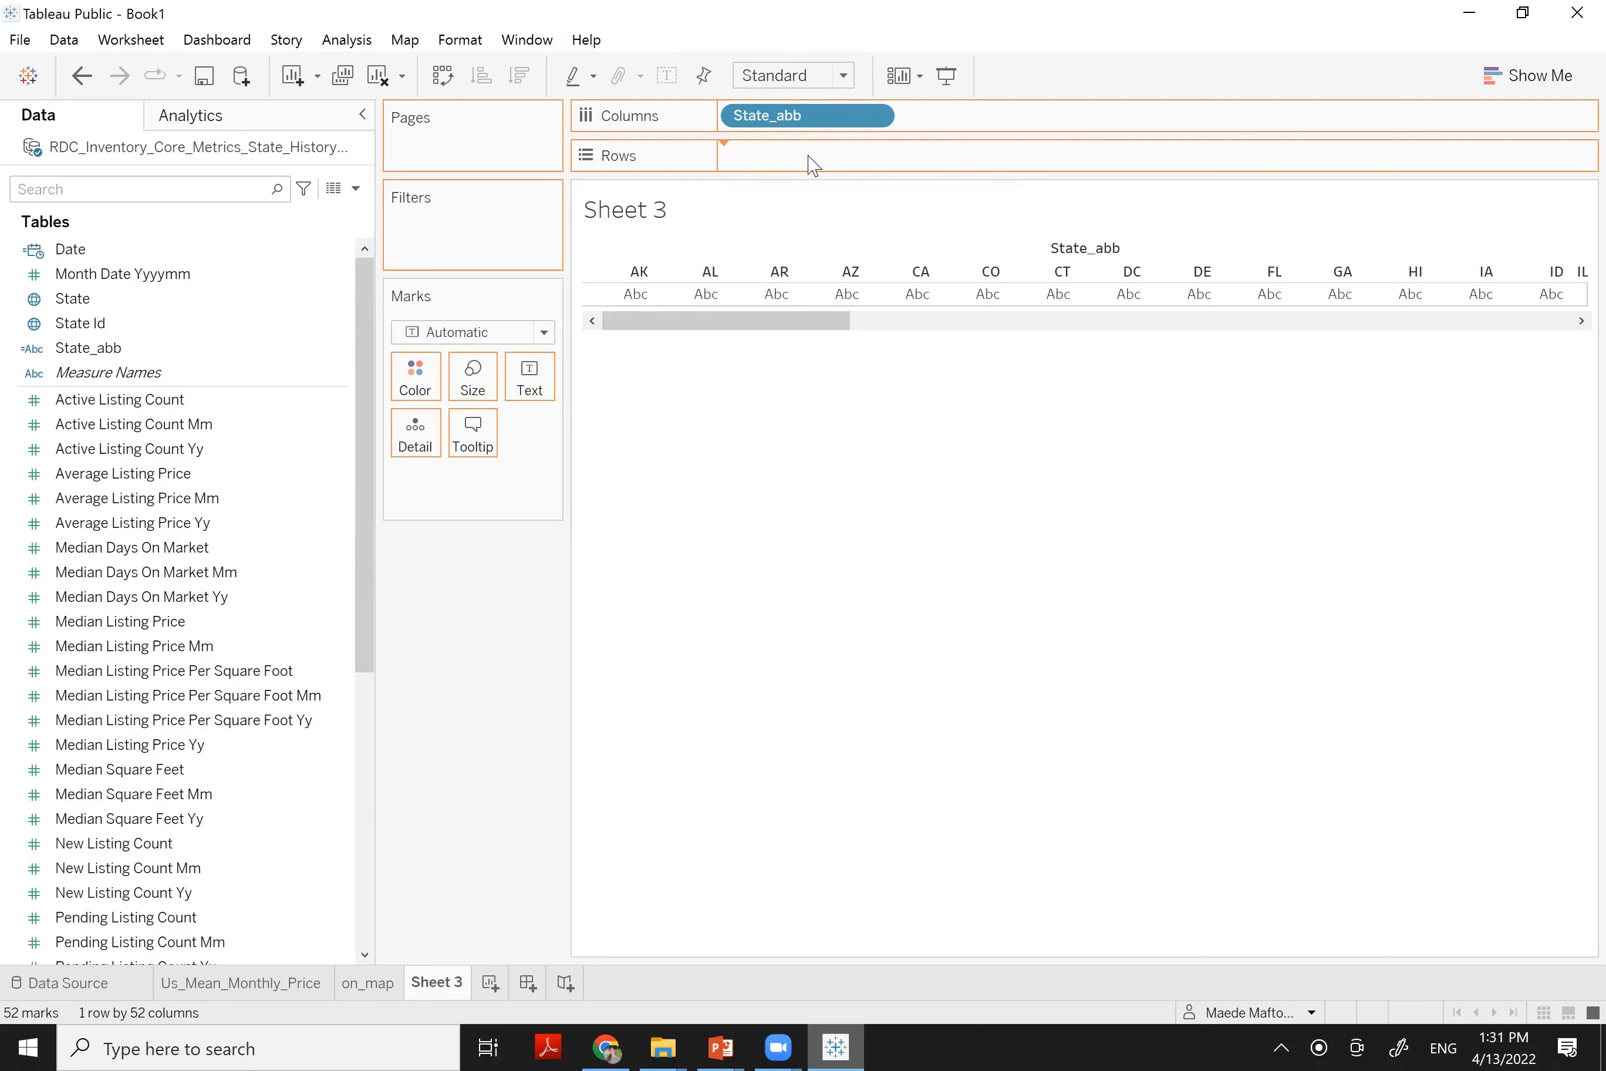
click(872, 156)
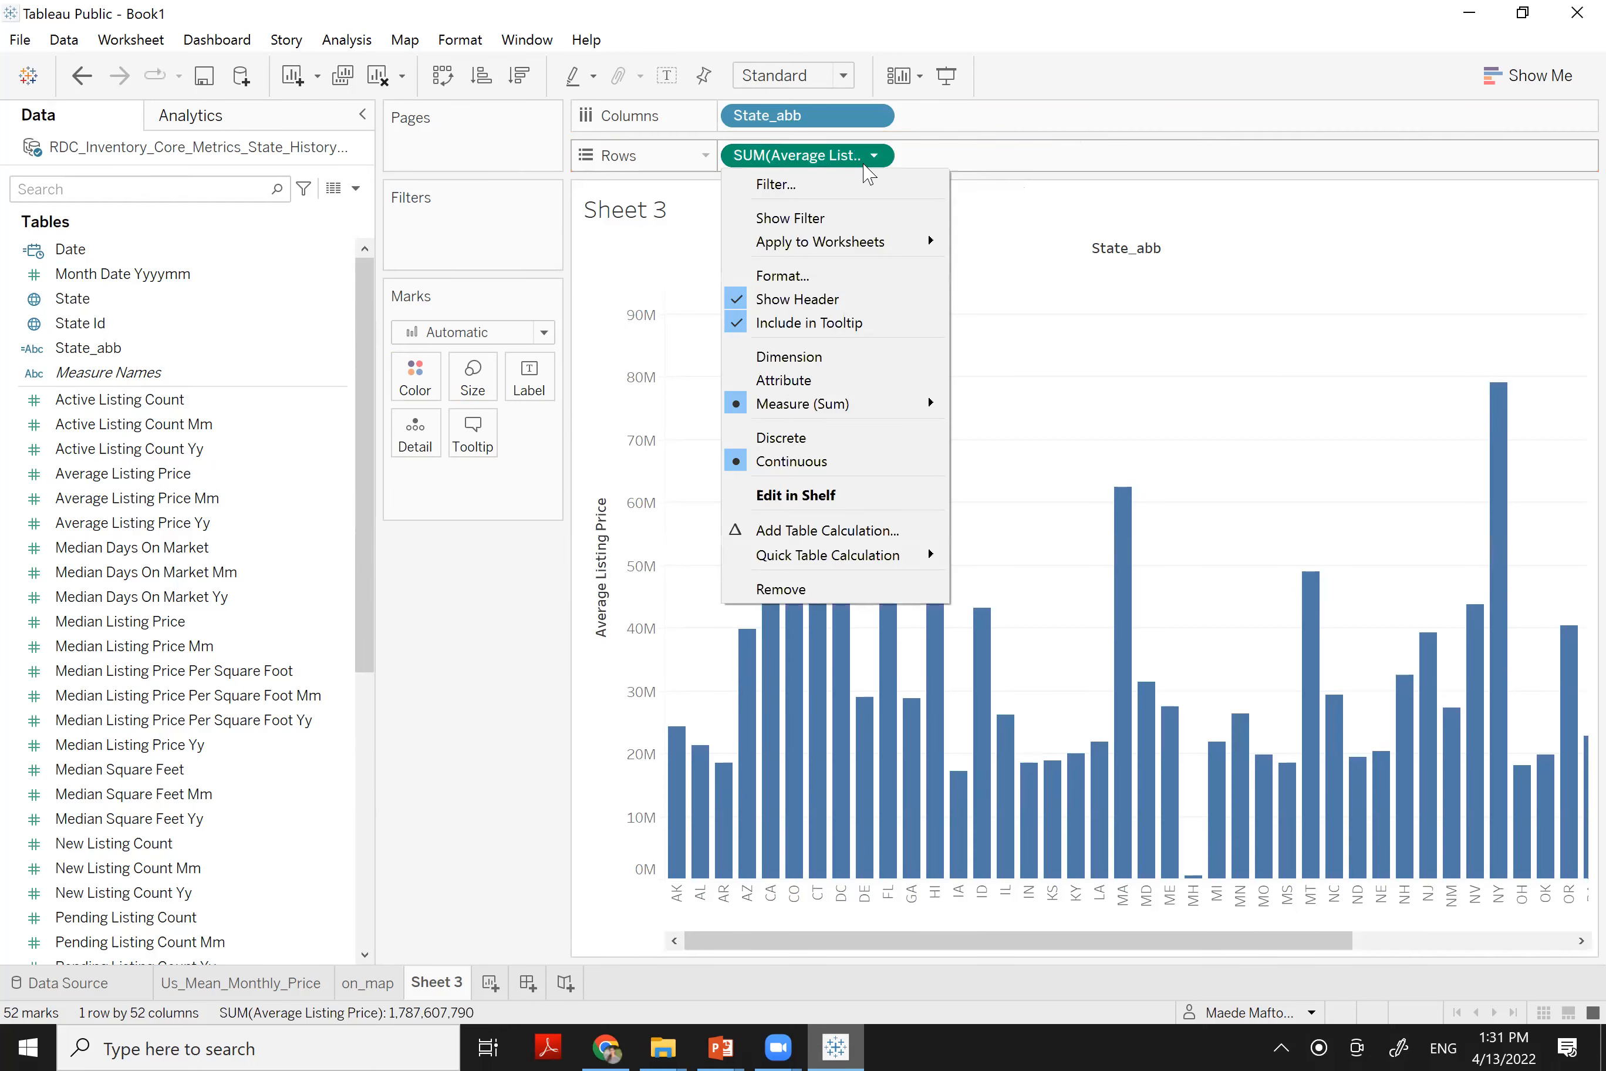
mouse_move(793, 414)
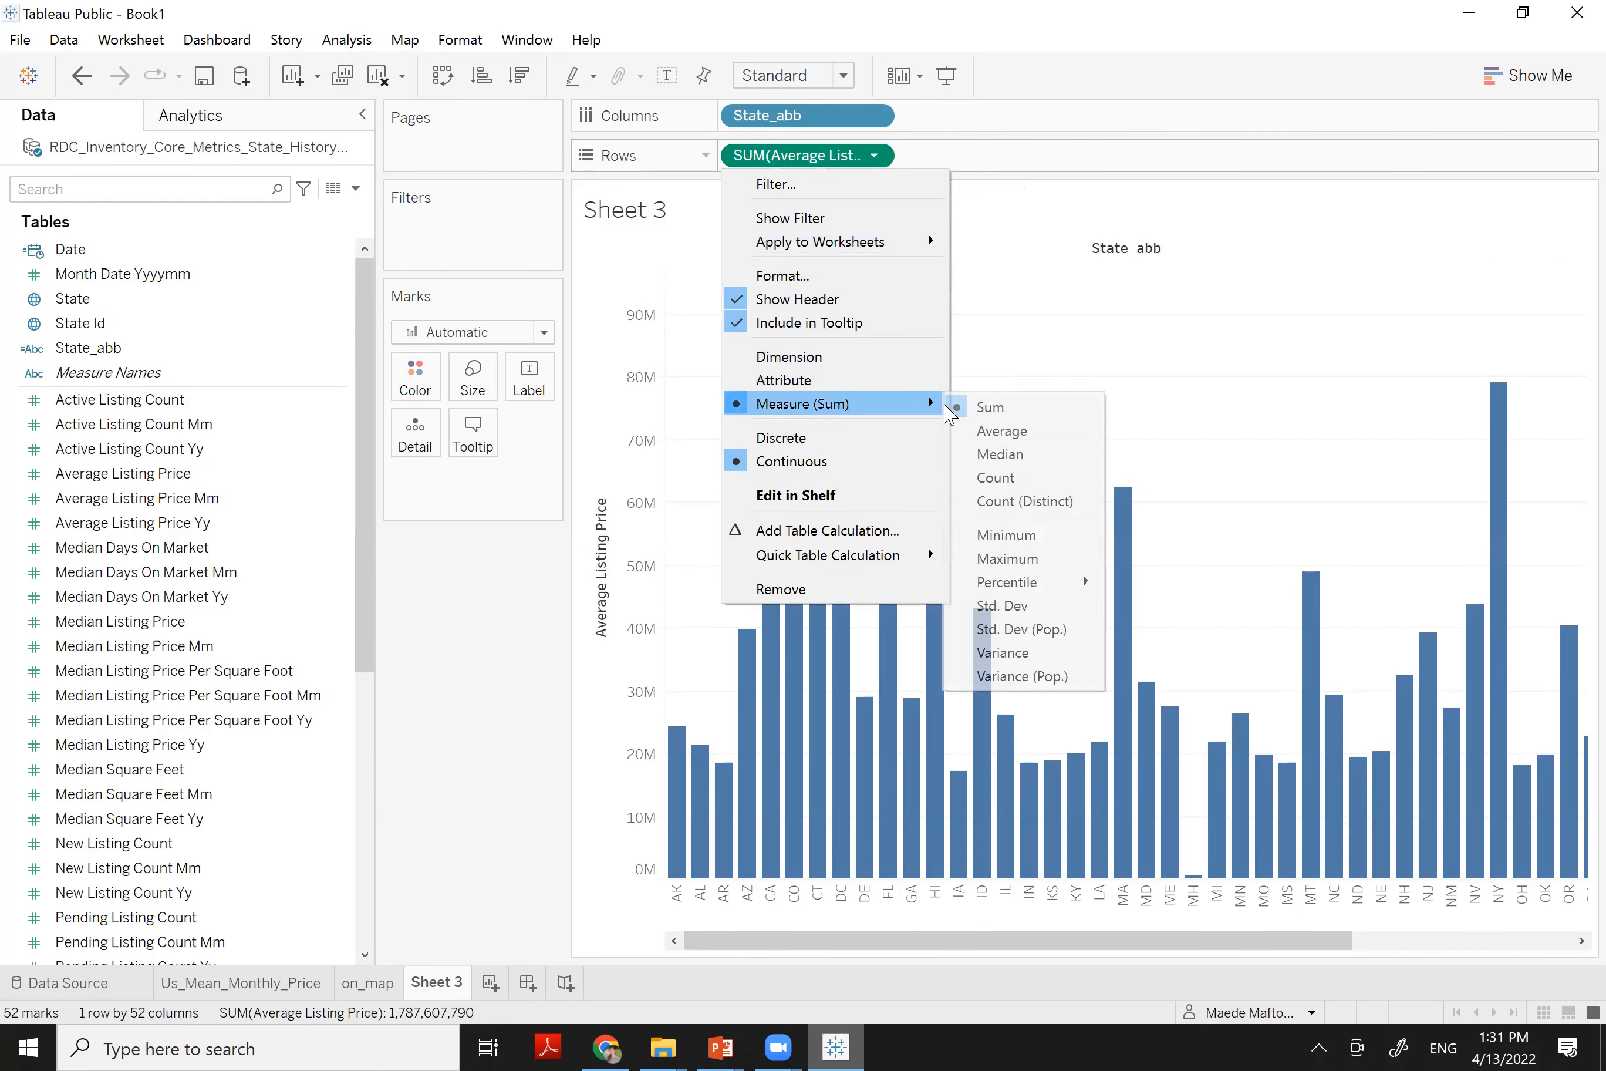
click(991, 433)
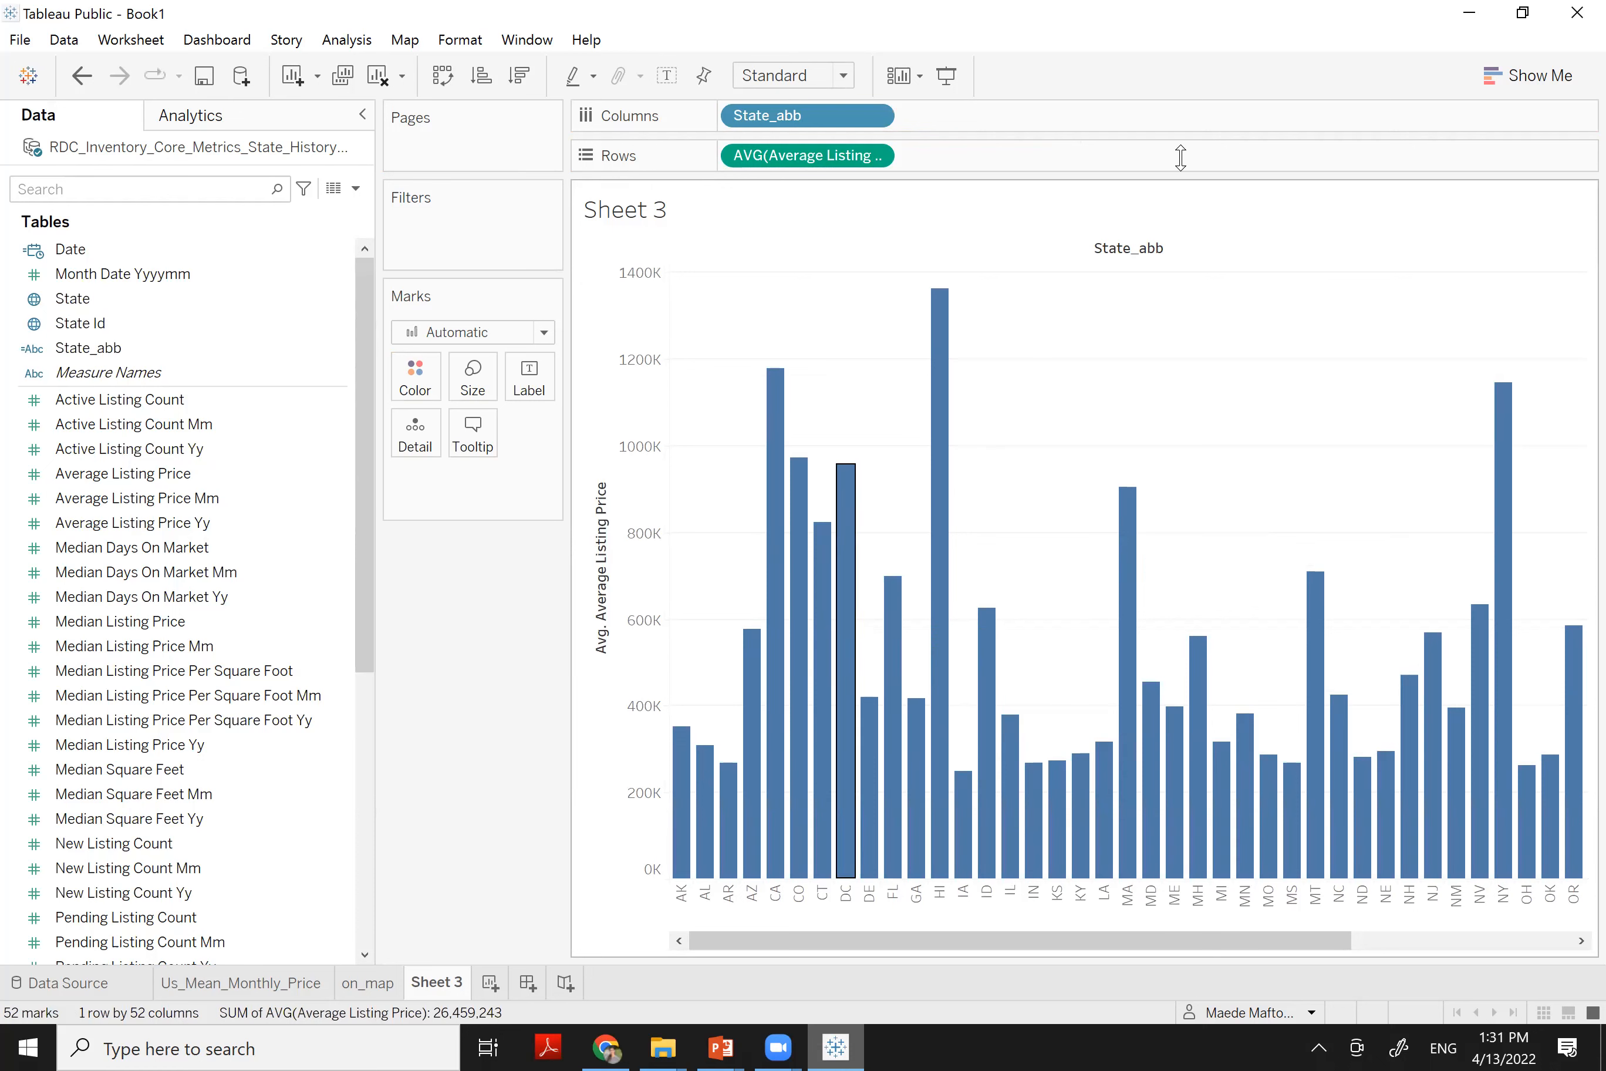
Convert the AVG(Average Listing Price) state bars into a box-and-whisker plot via Show Me
drag(1244, 15, 1220, 207)
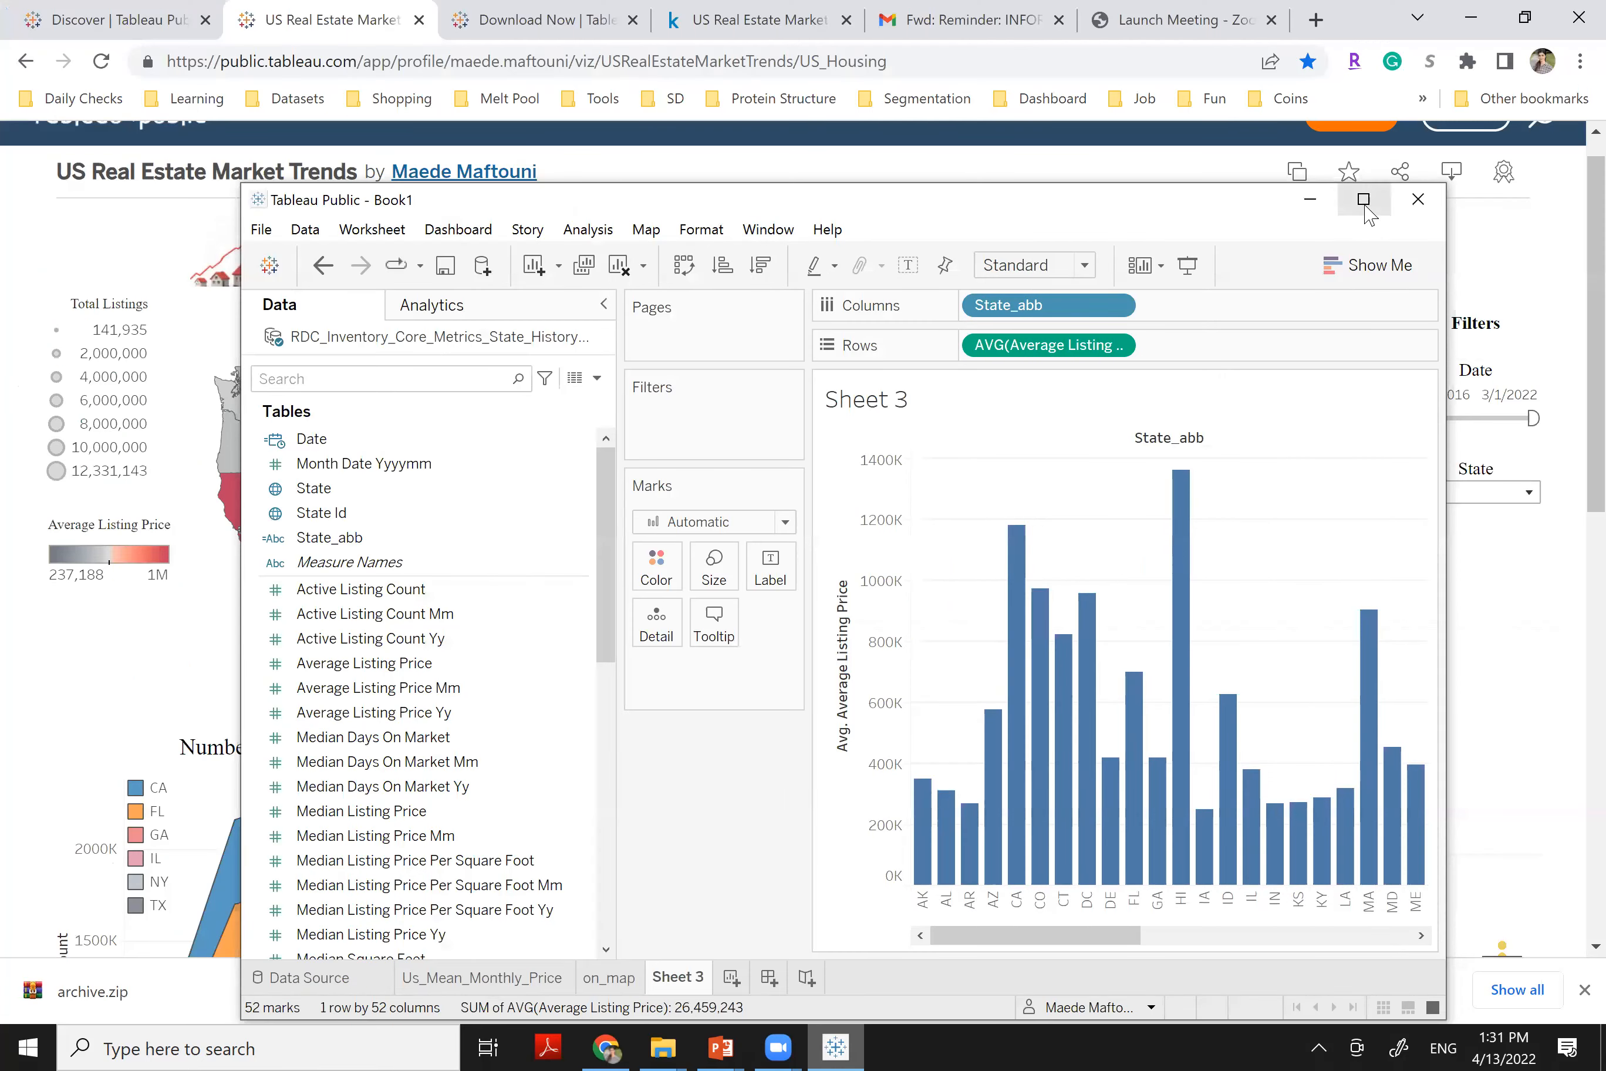
click(1363, 200)
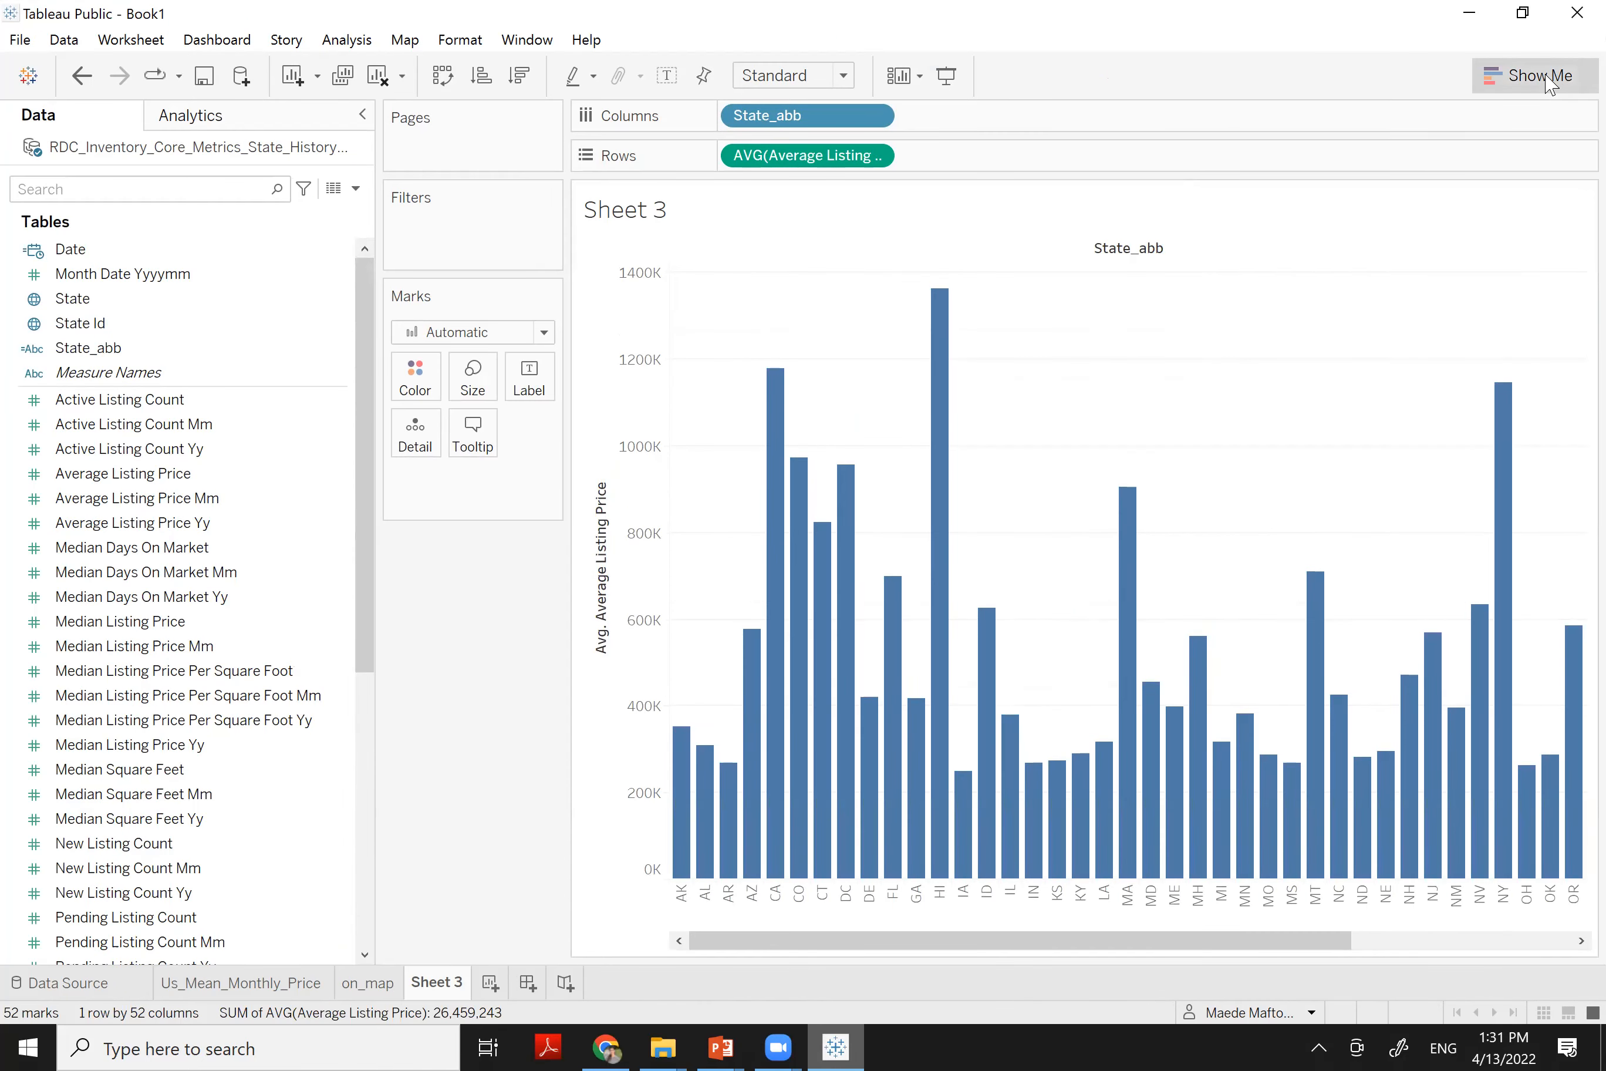
click(1550, 83)
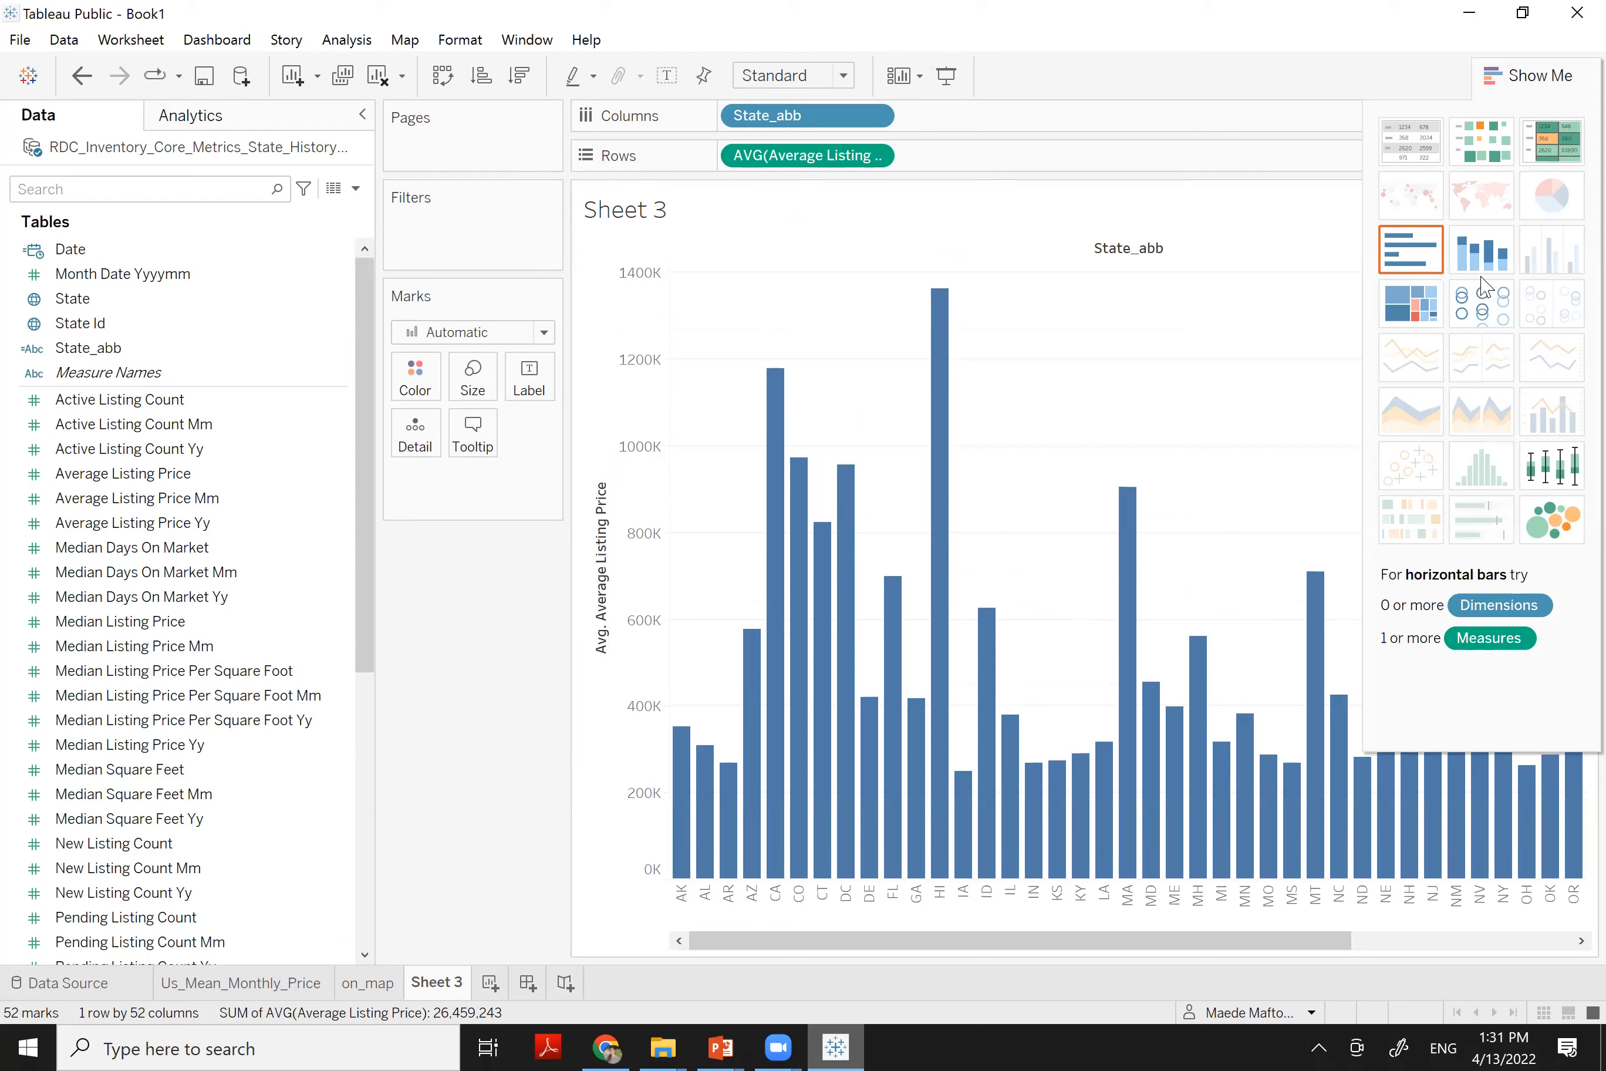
click(1551, 464)
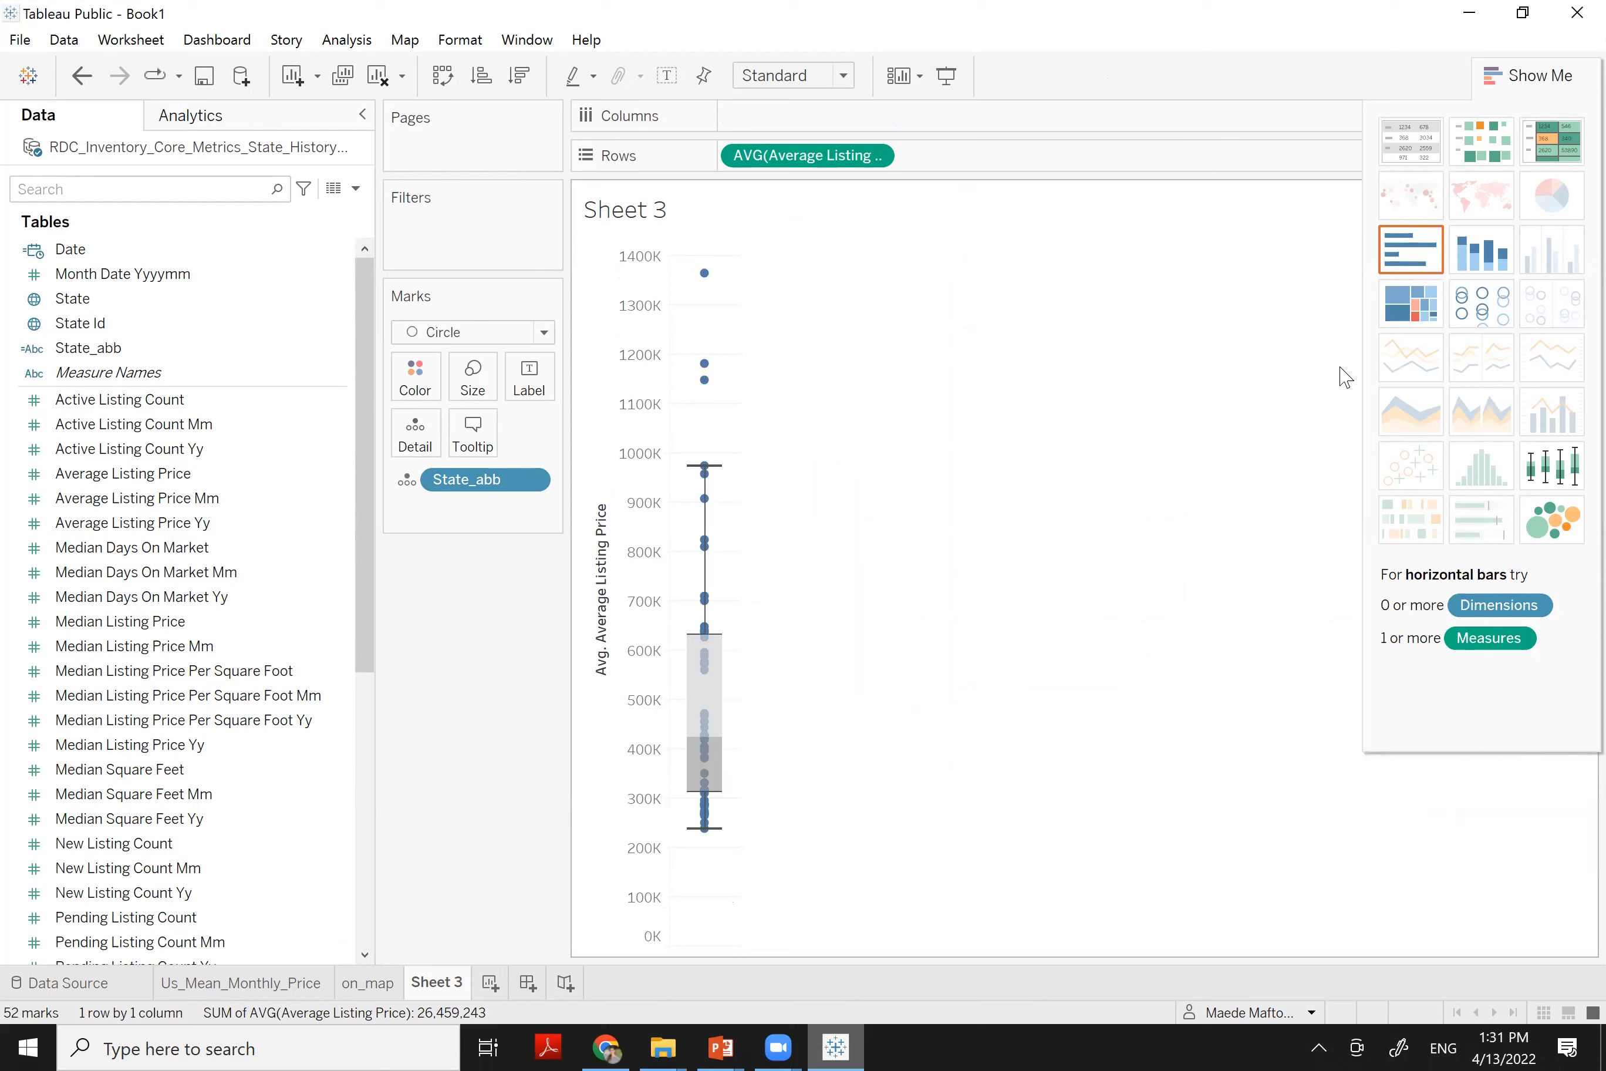
mouse_move(705, 629)
mouse_move(705, 383)
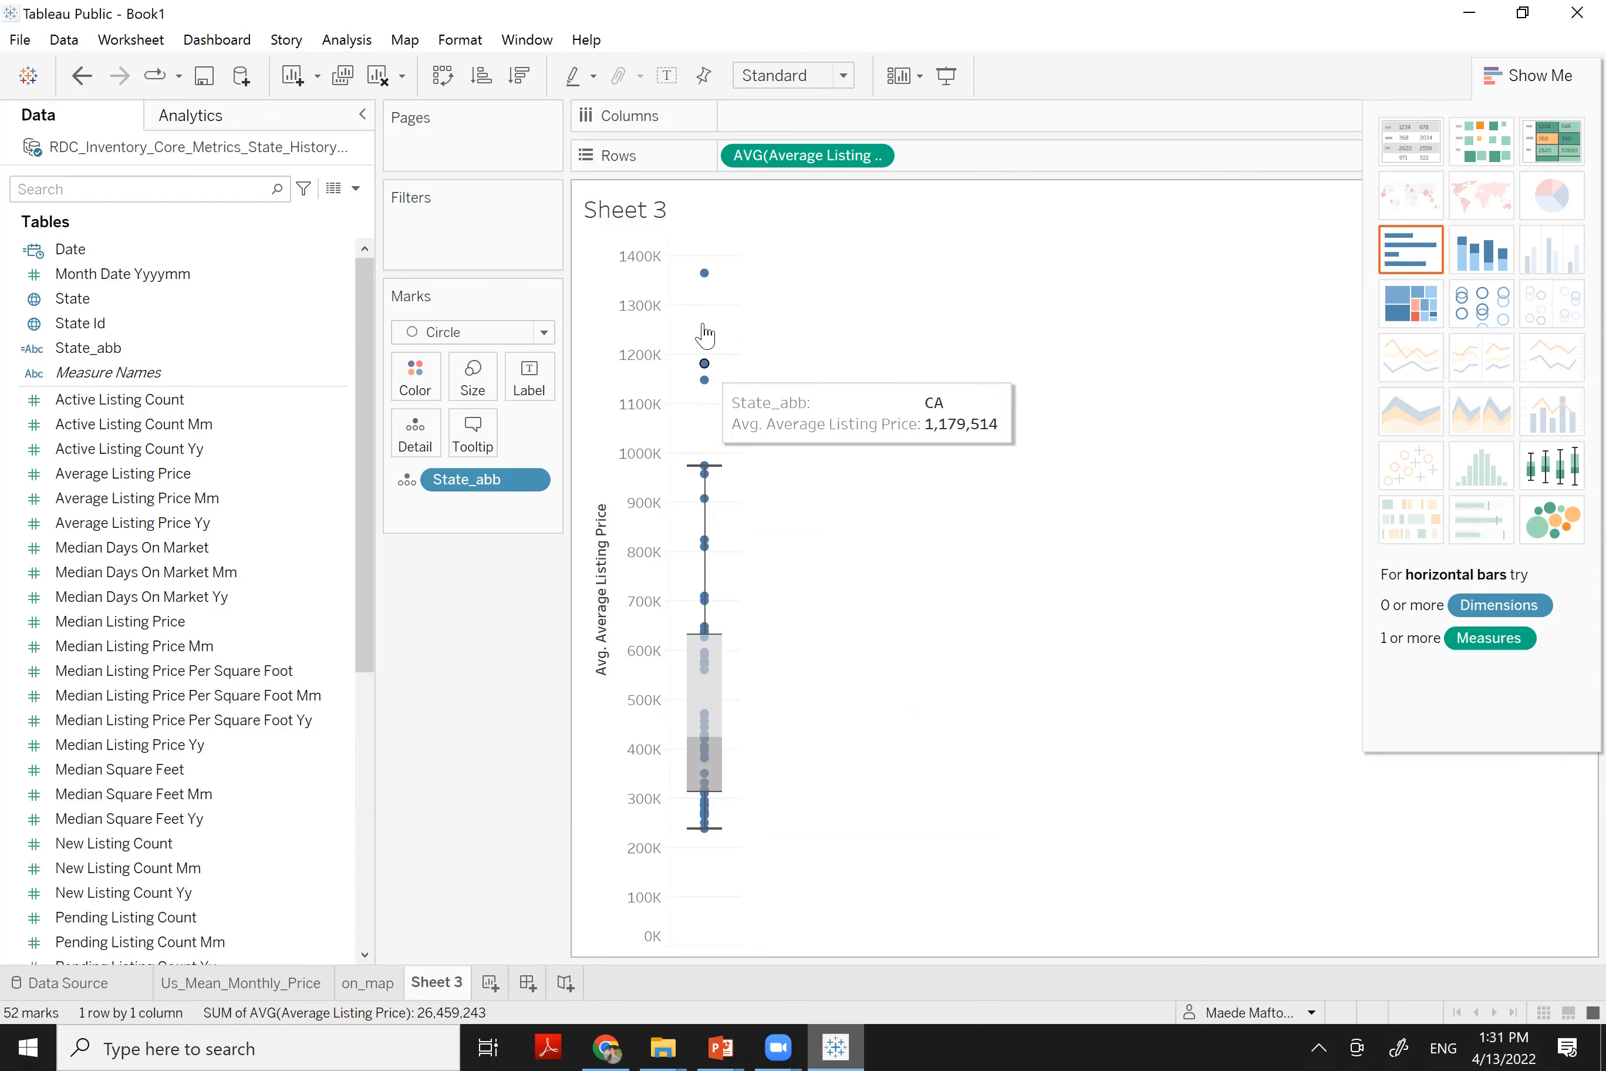
mouse_move(705, 283)
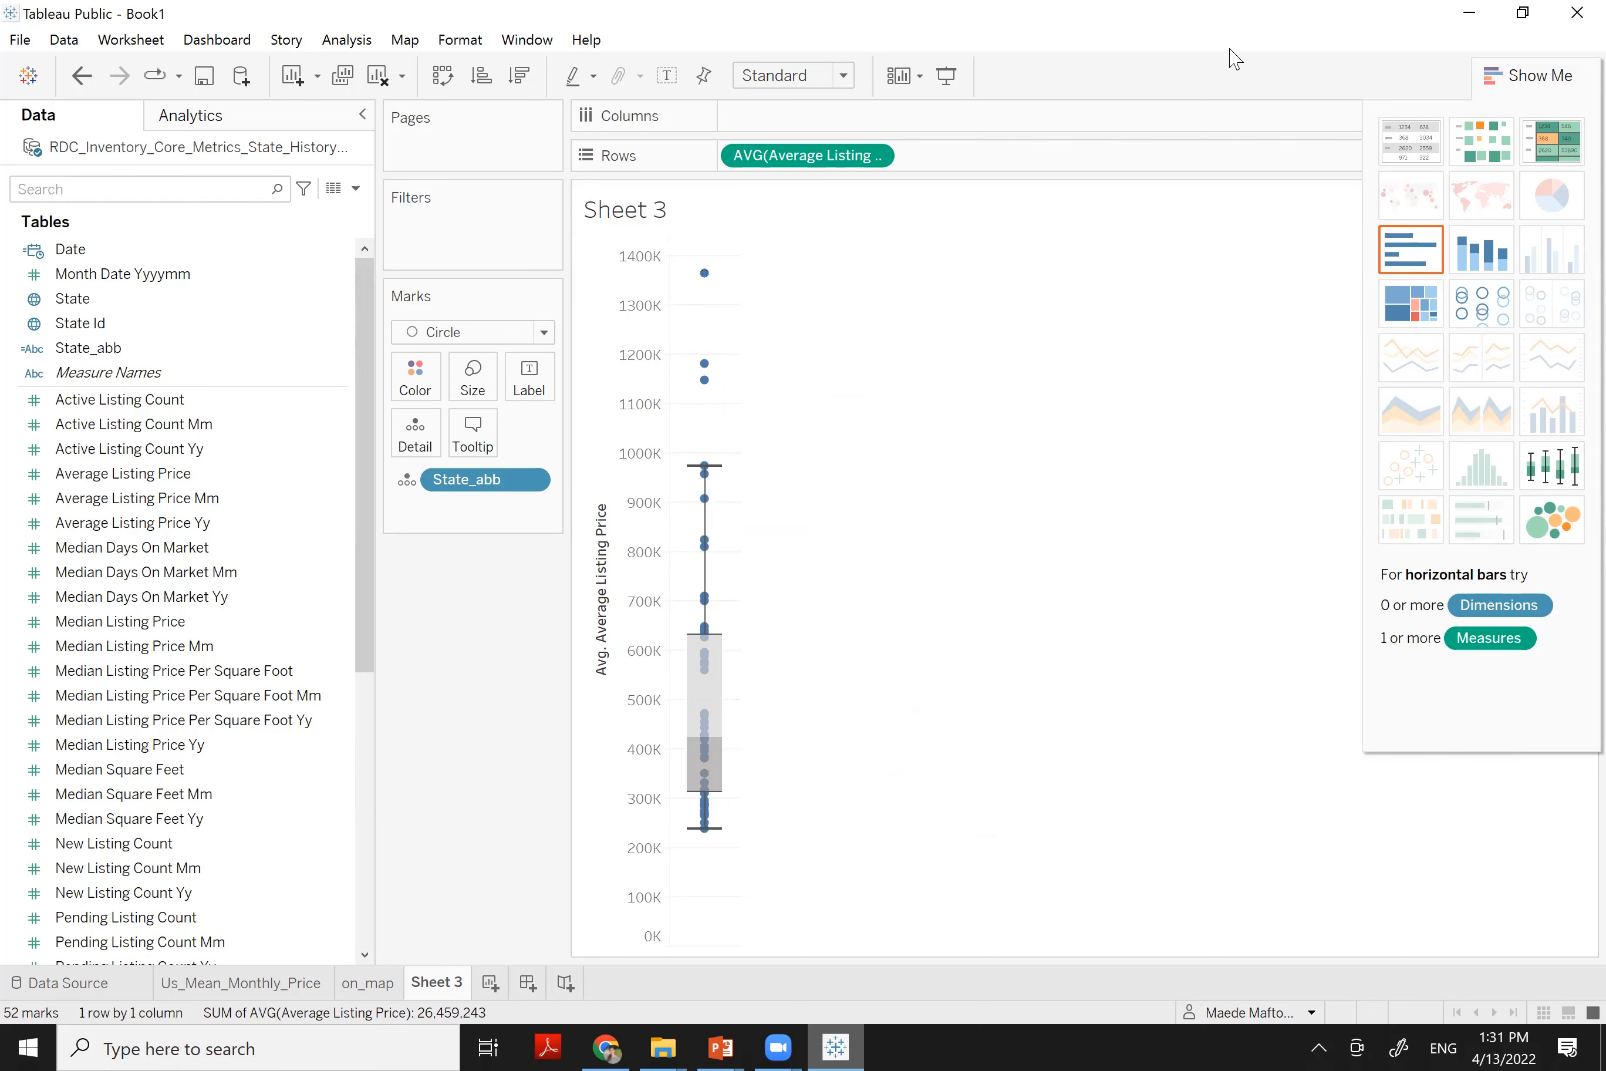
key(super+Down)
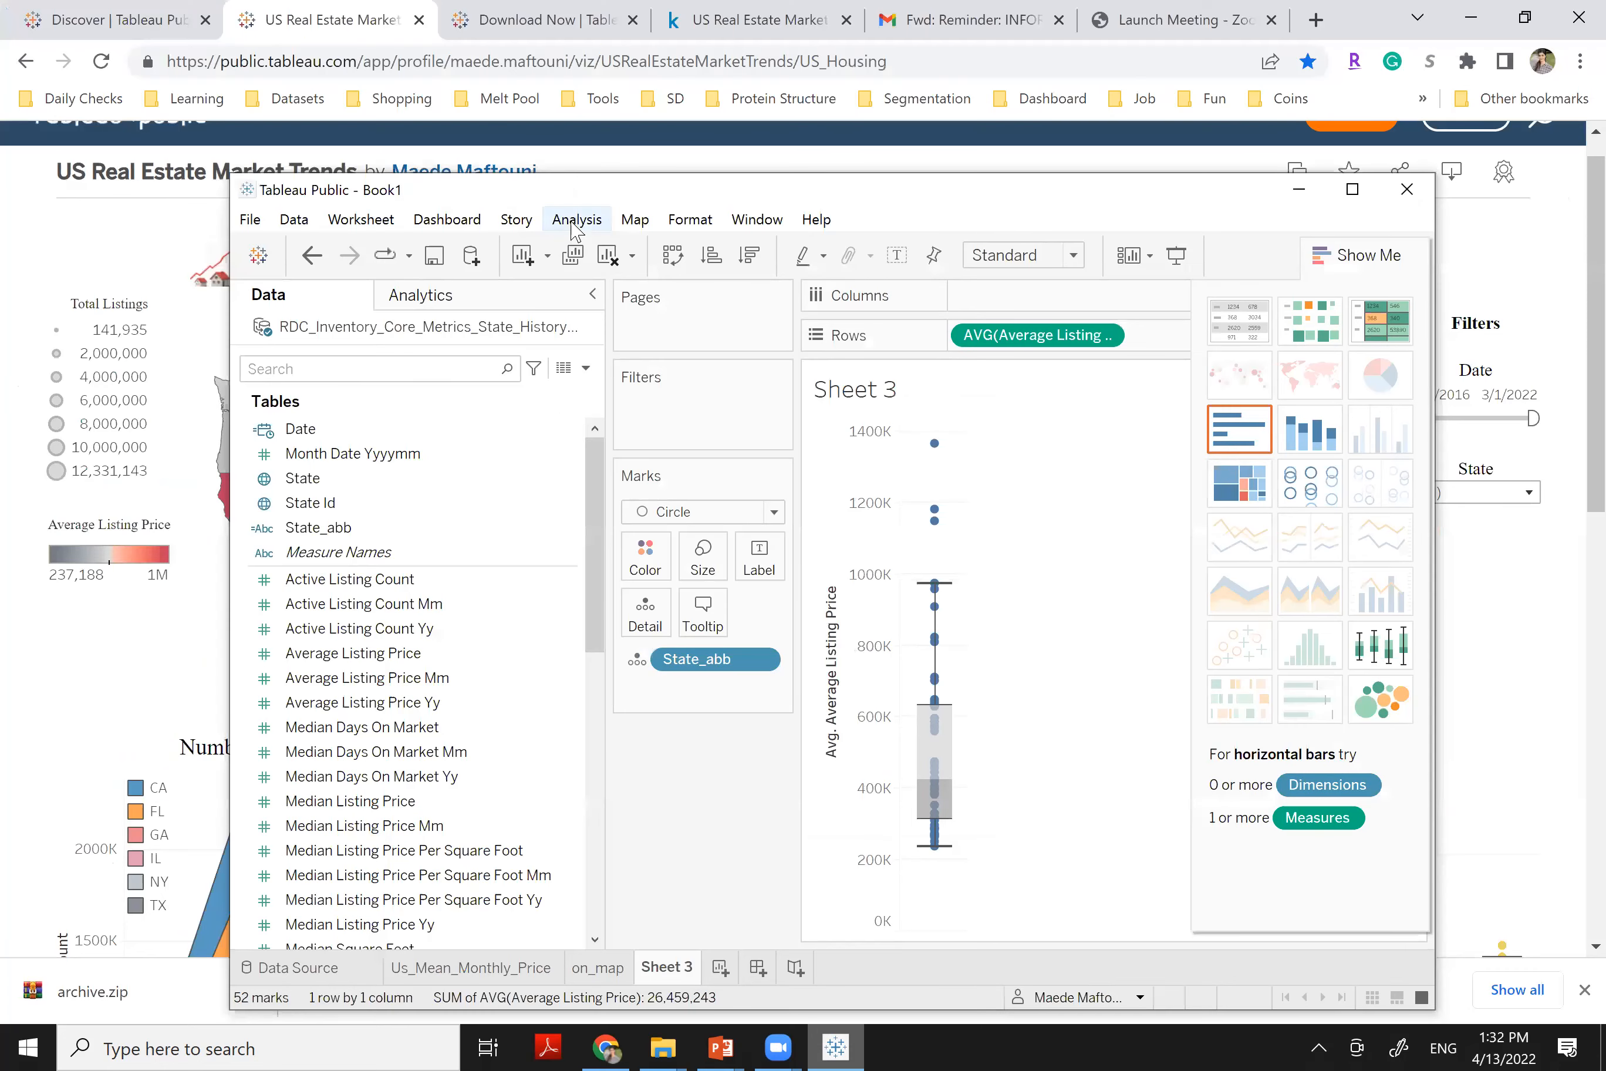
Turn off Aggregate Measures and add State_abb to Columns for one box per state
click(576, 219)
click(573, 271)
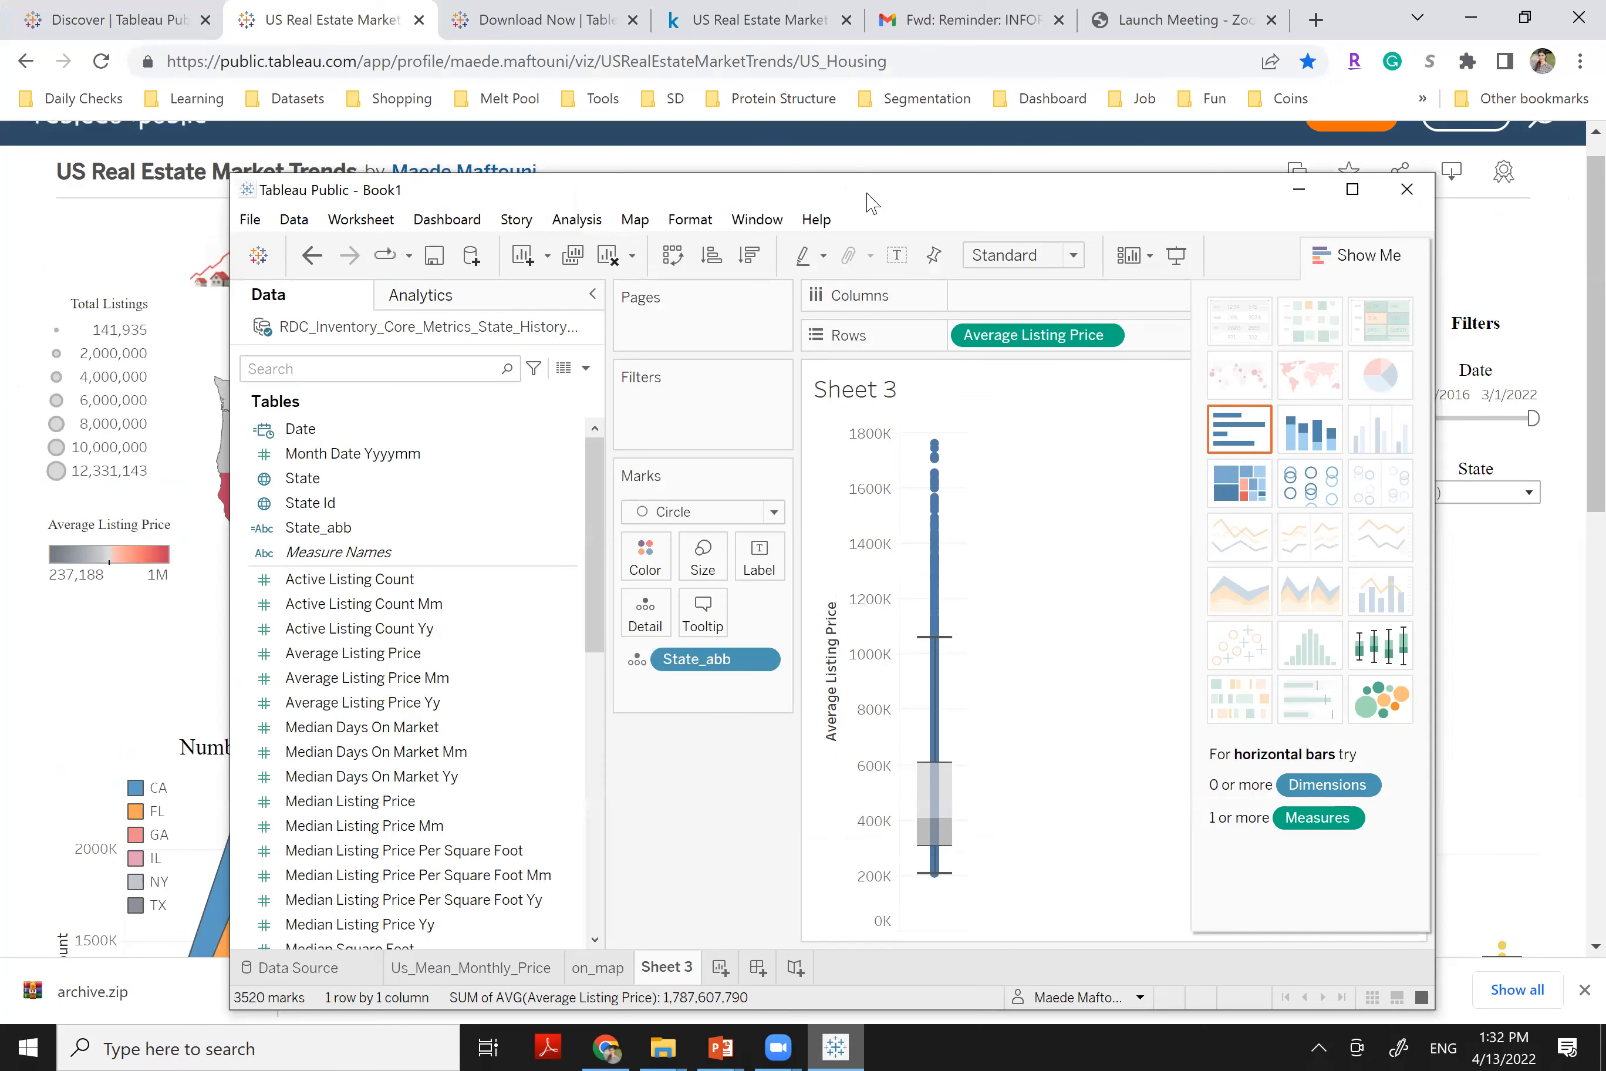
key(super+Up)
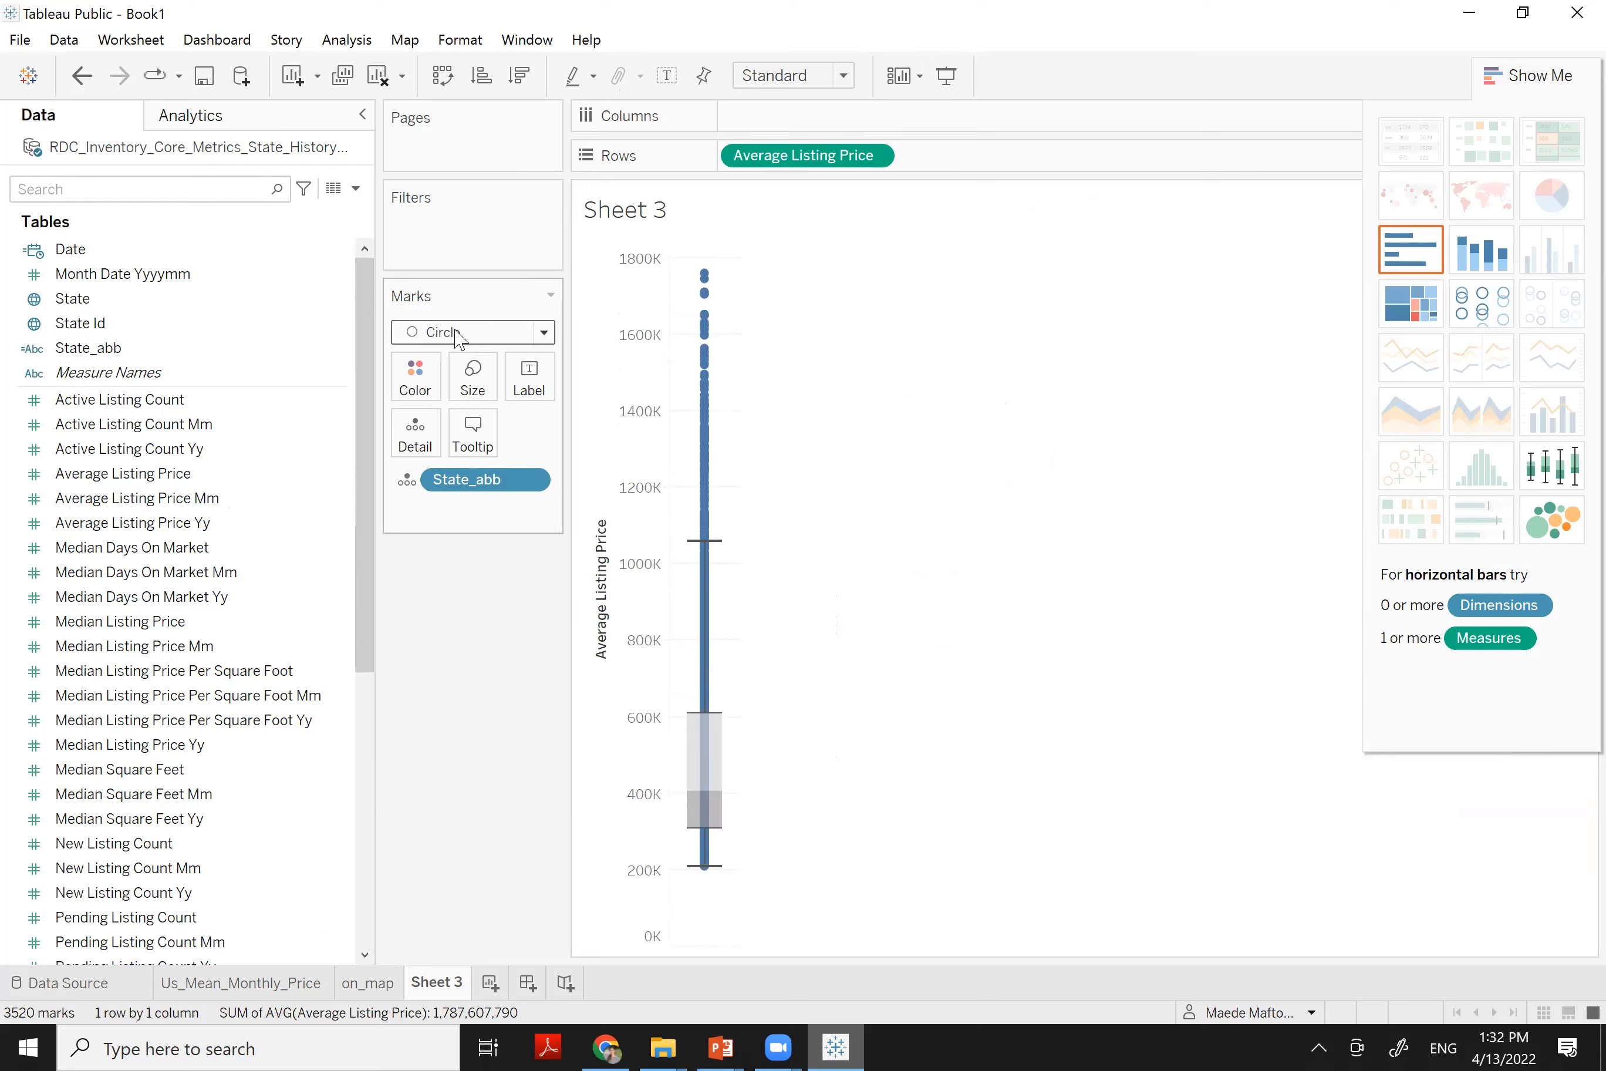
drag(72, 348, 721, 207)
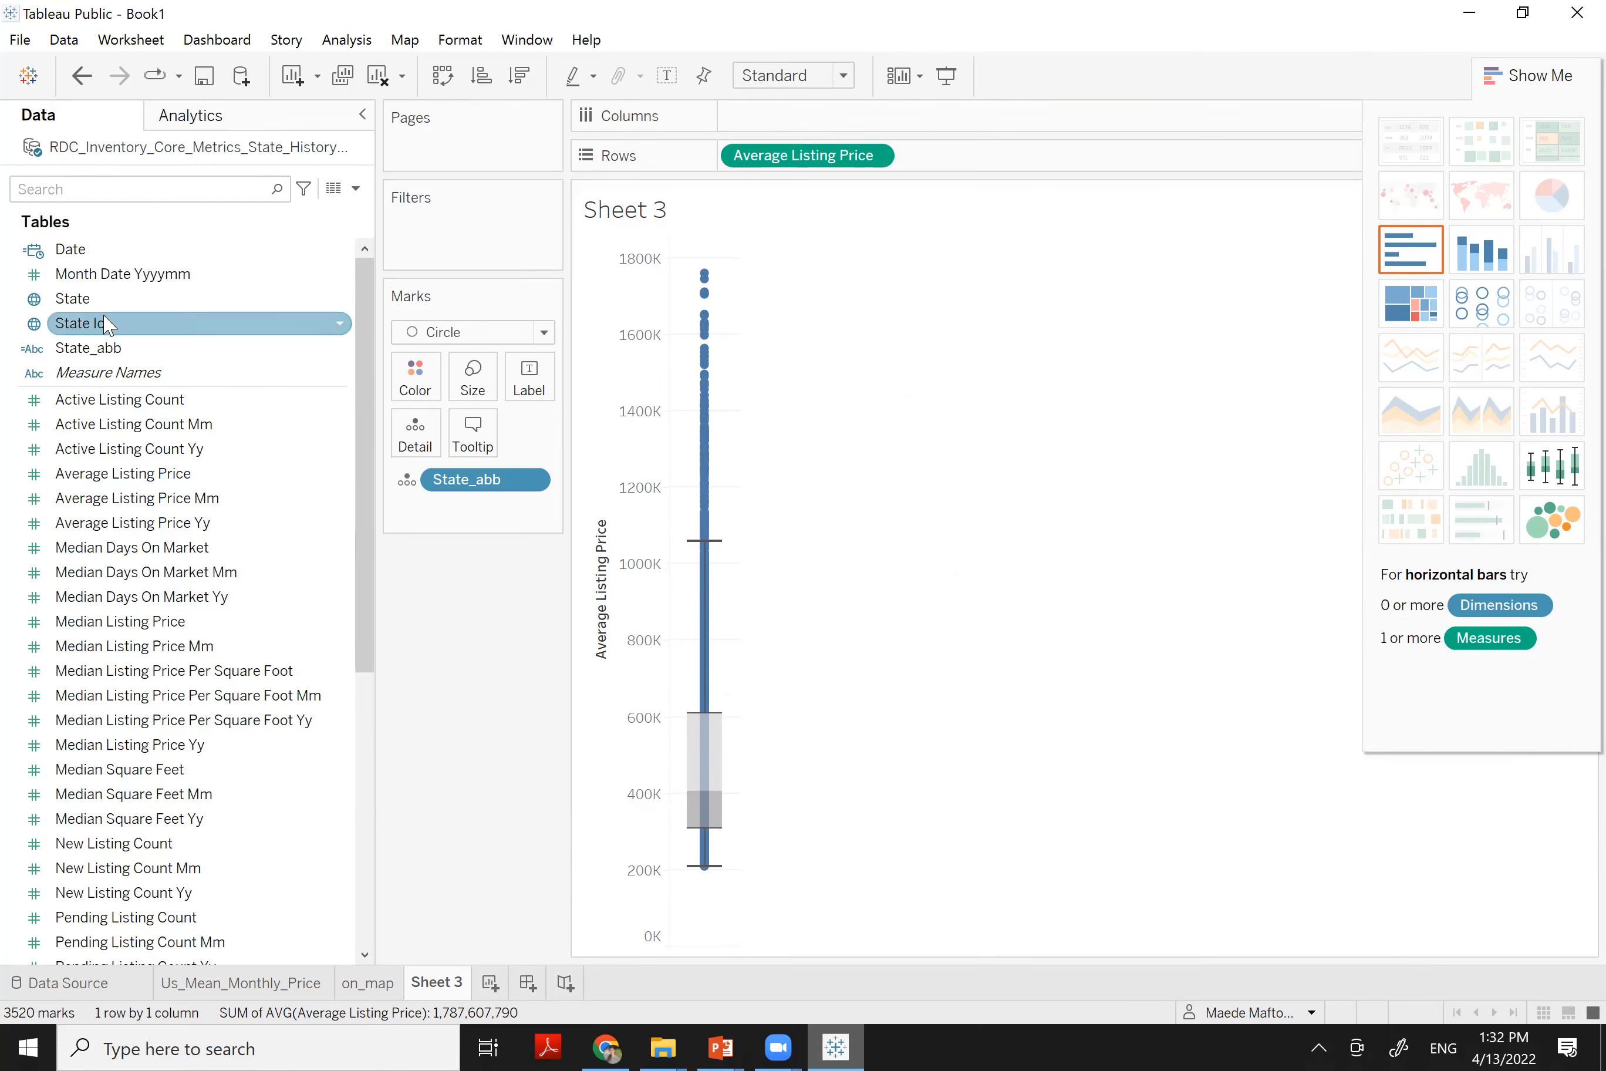
drag(125, 354, 773, 135)
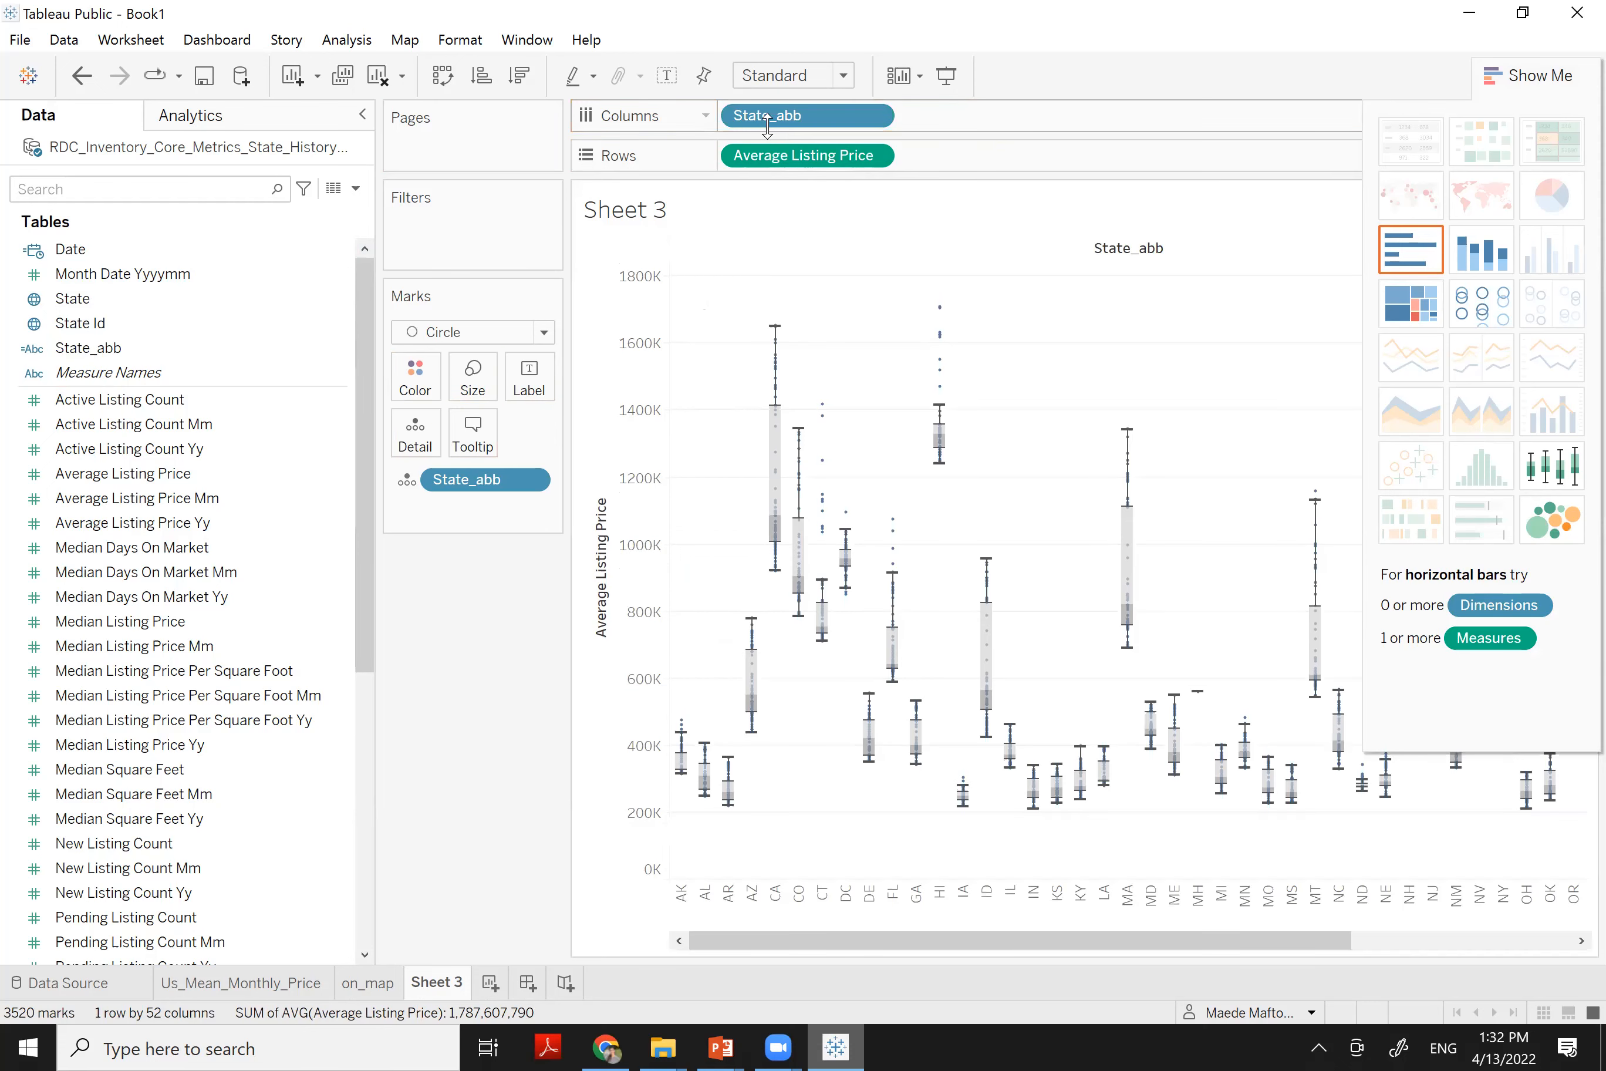
click(1520, 83)
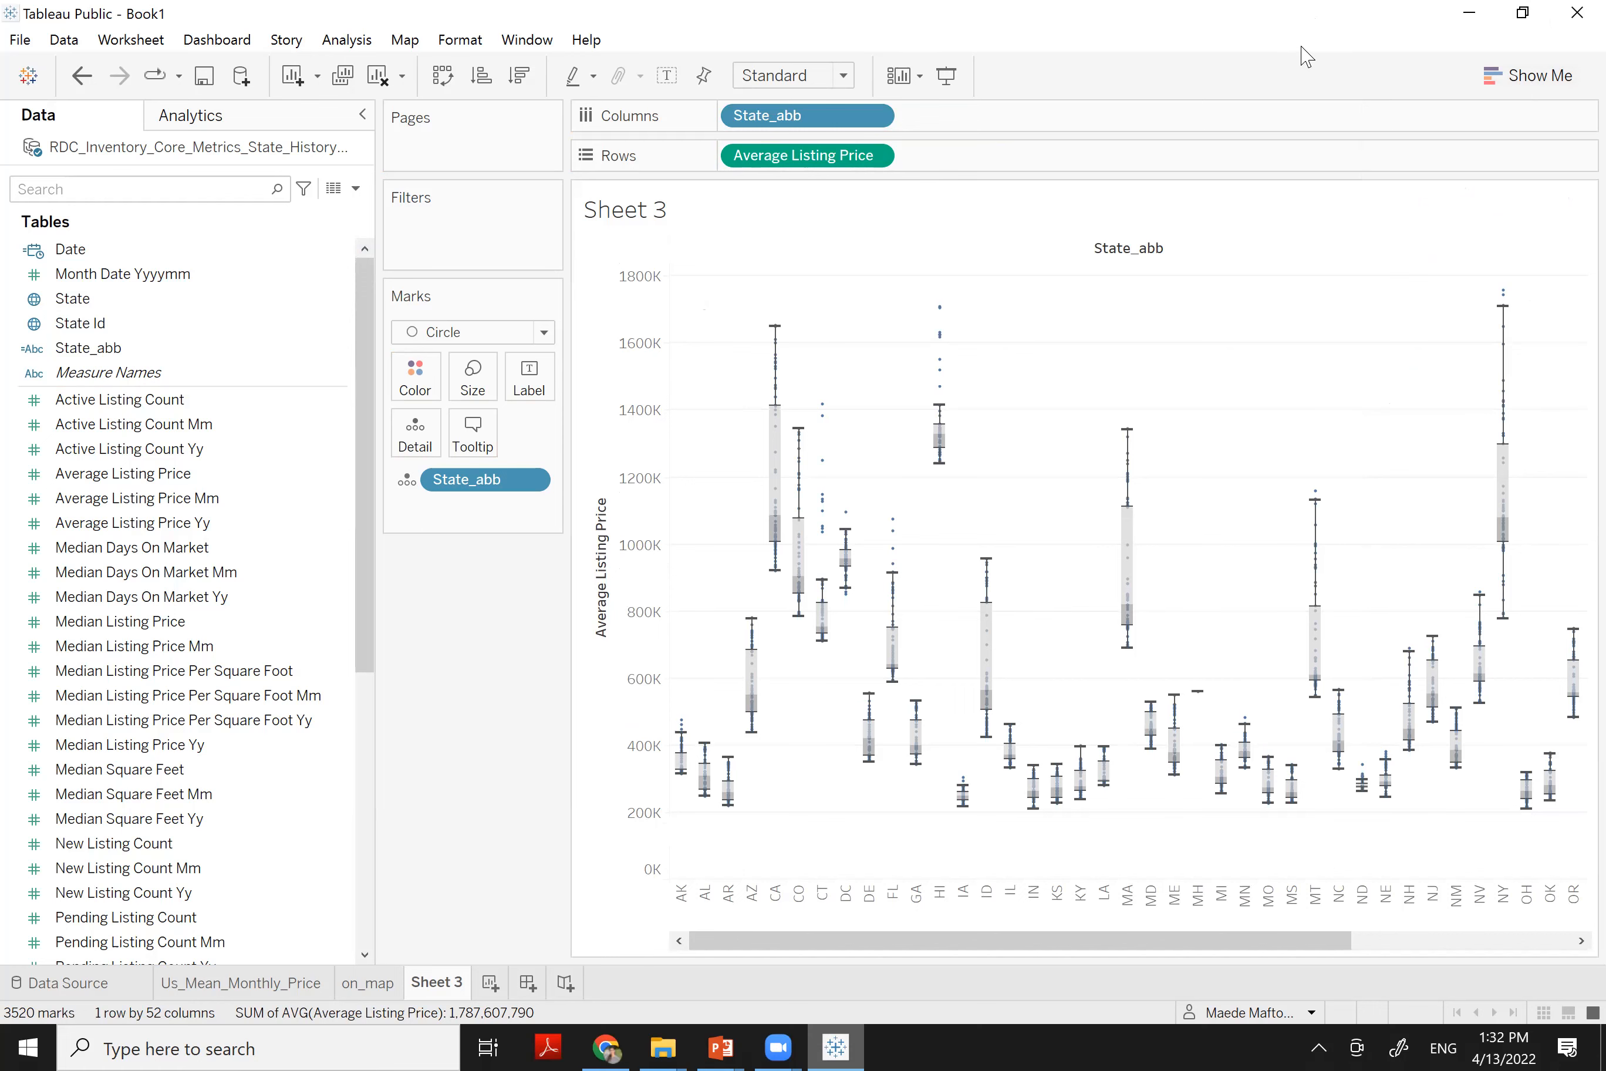
Sort the state boxes in descending order, starting from NY
key(super+Down)
click(749, 235)
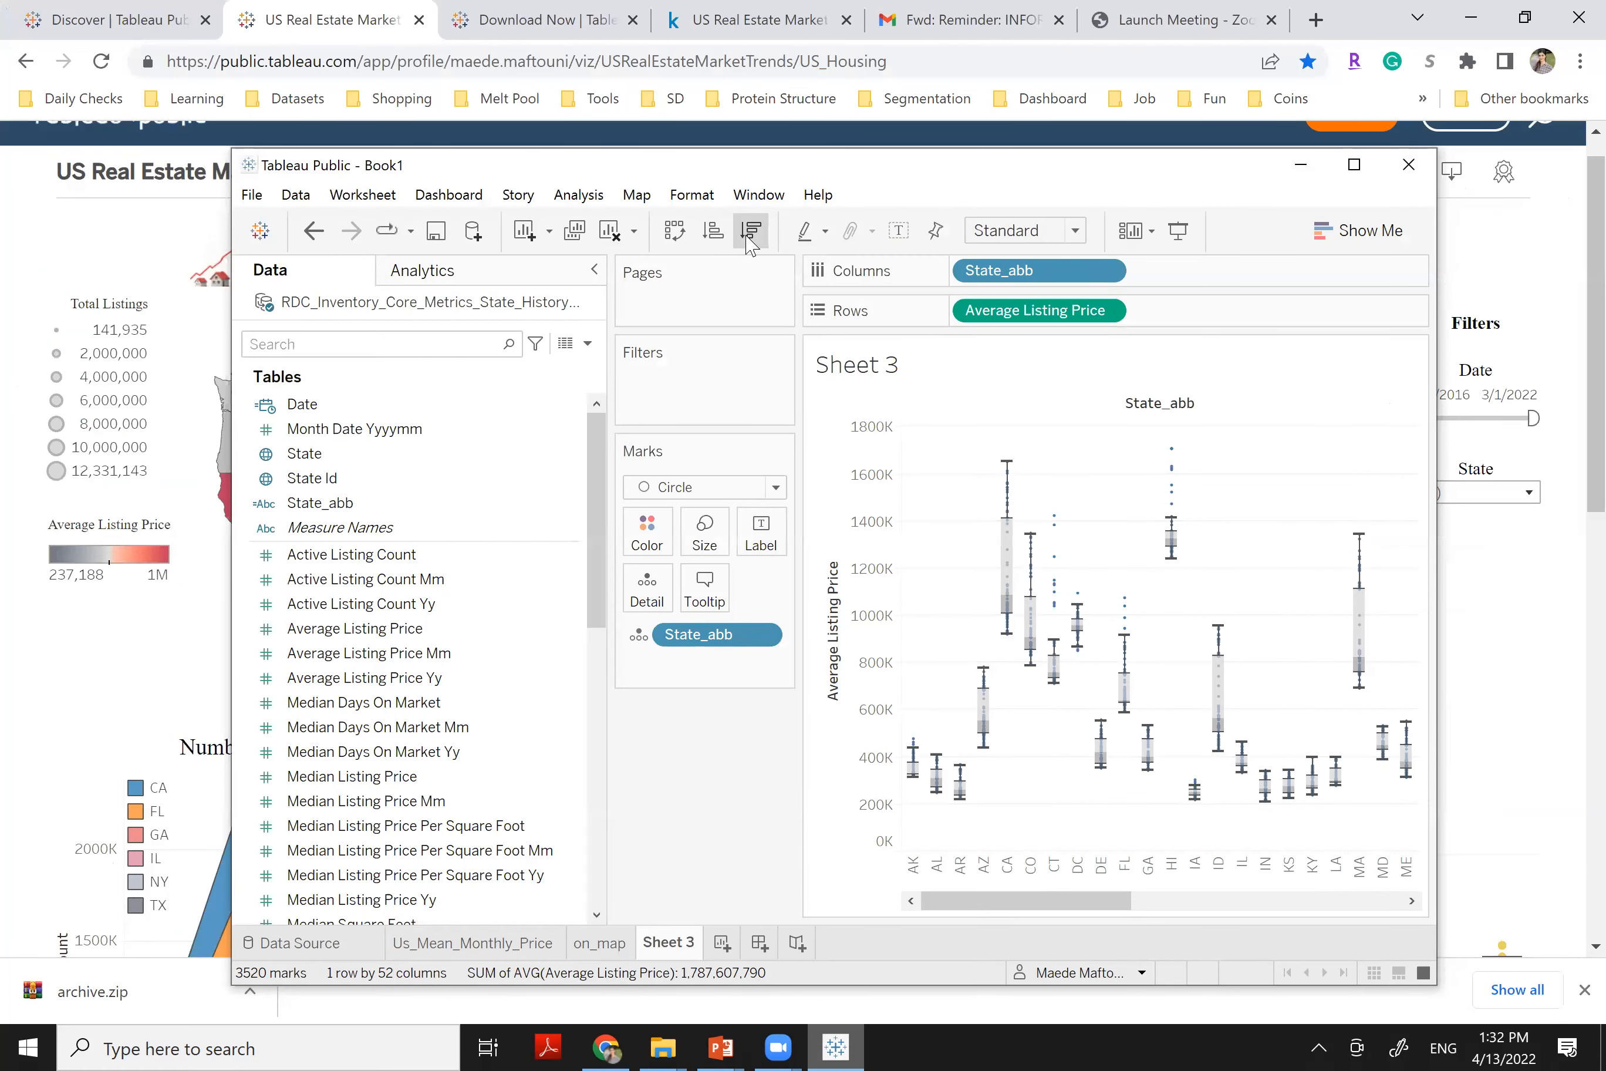
click(1359, 172)
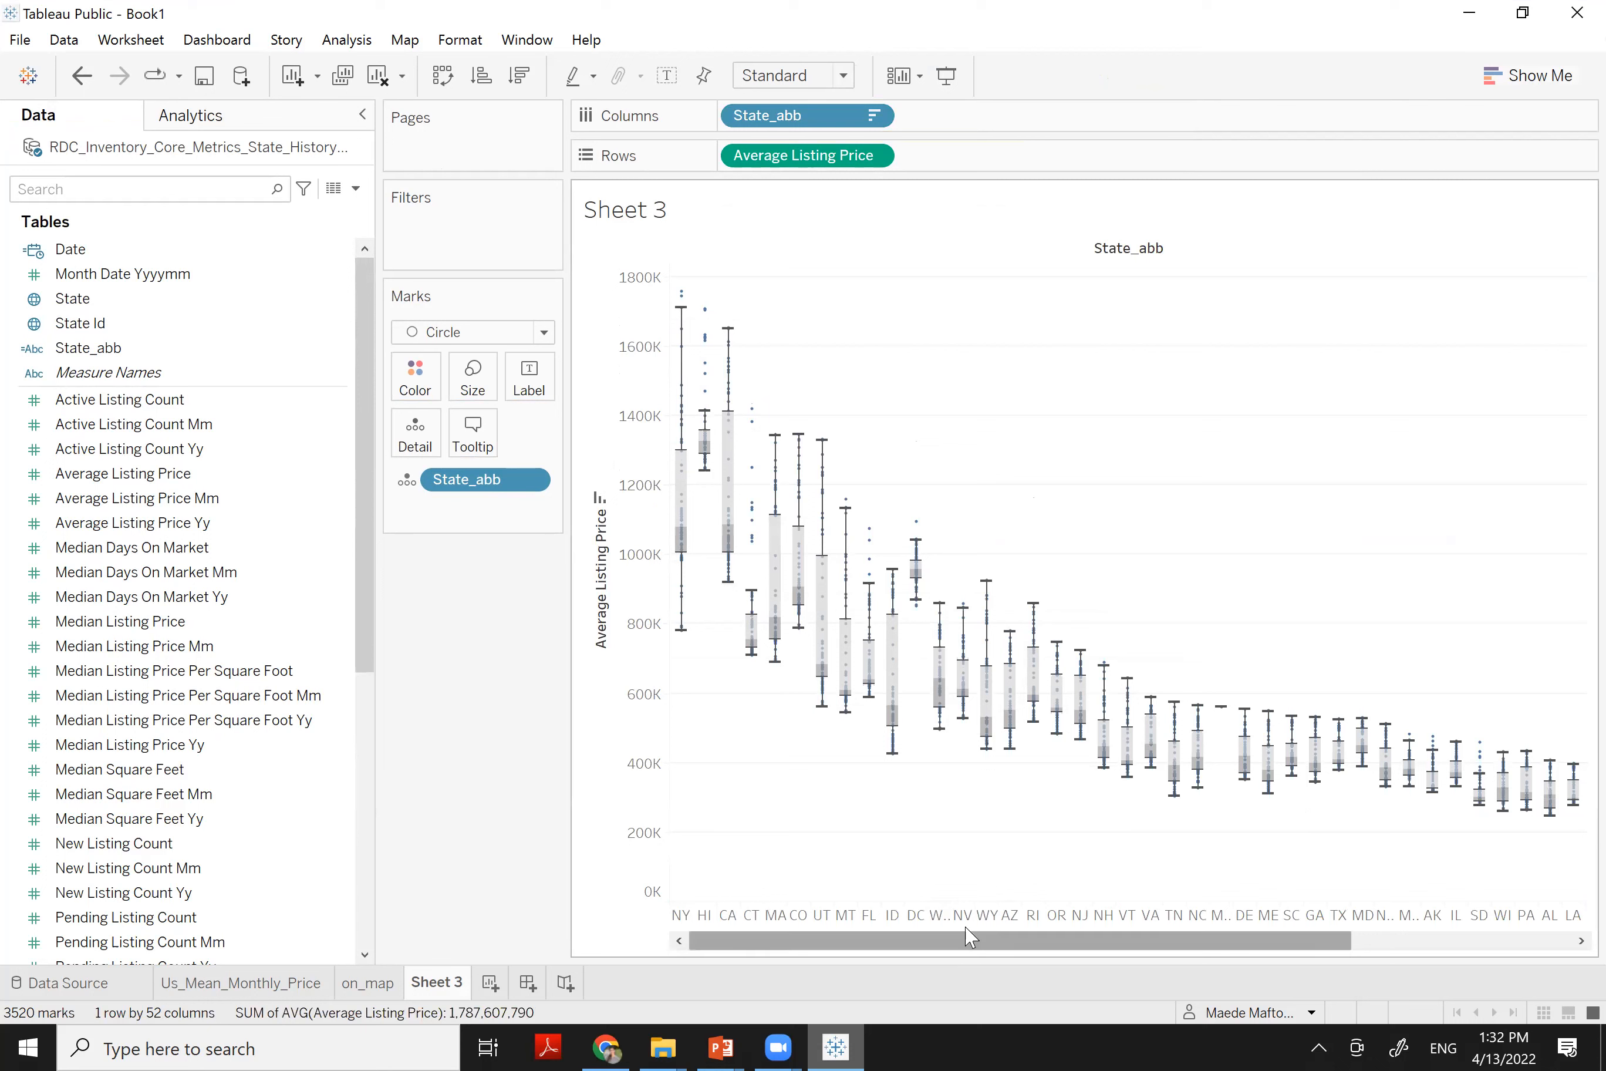
drag(1168, 945, 1566, 882)
drag(1122, 947, 911, 964)
drag(1009, 944, 1568, 881)
drag(1252, 900, 1065, 921)
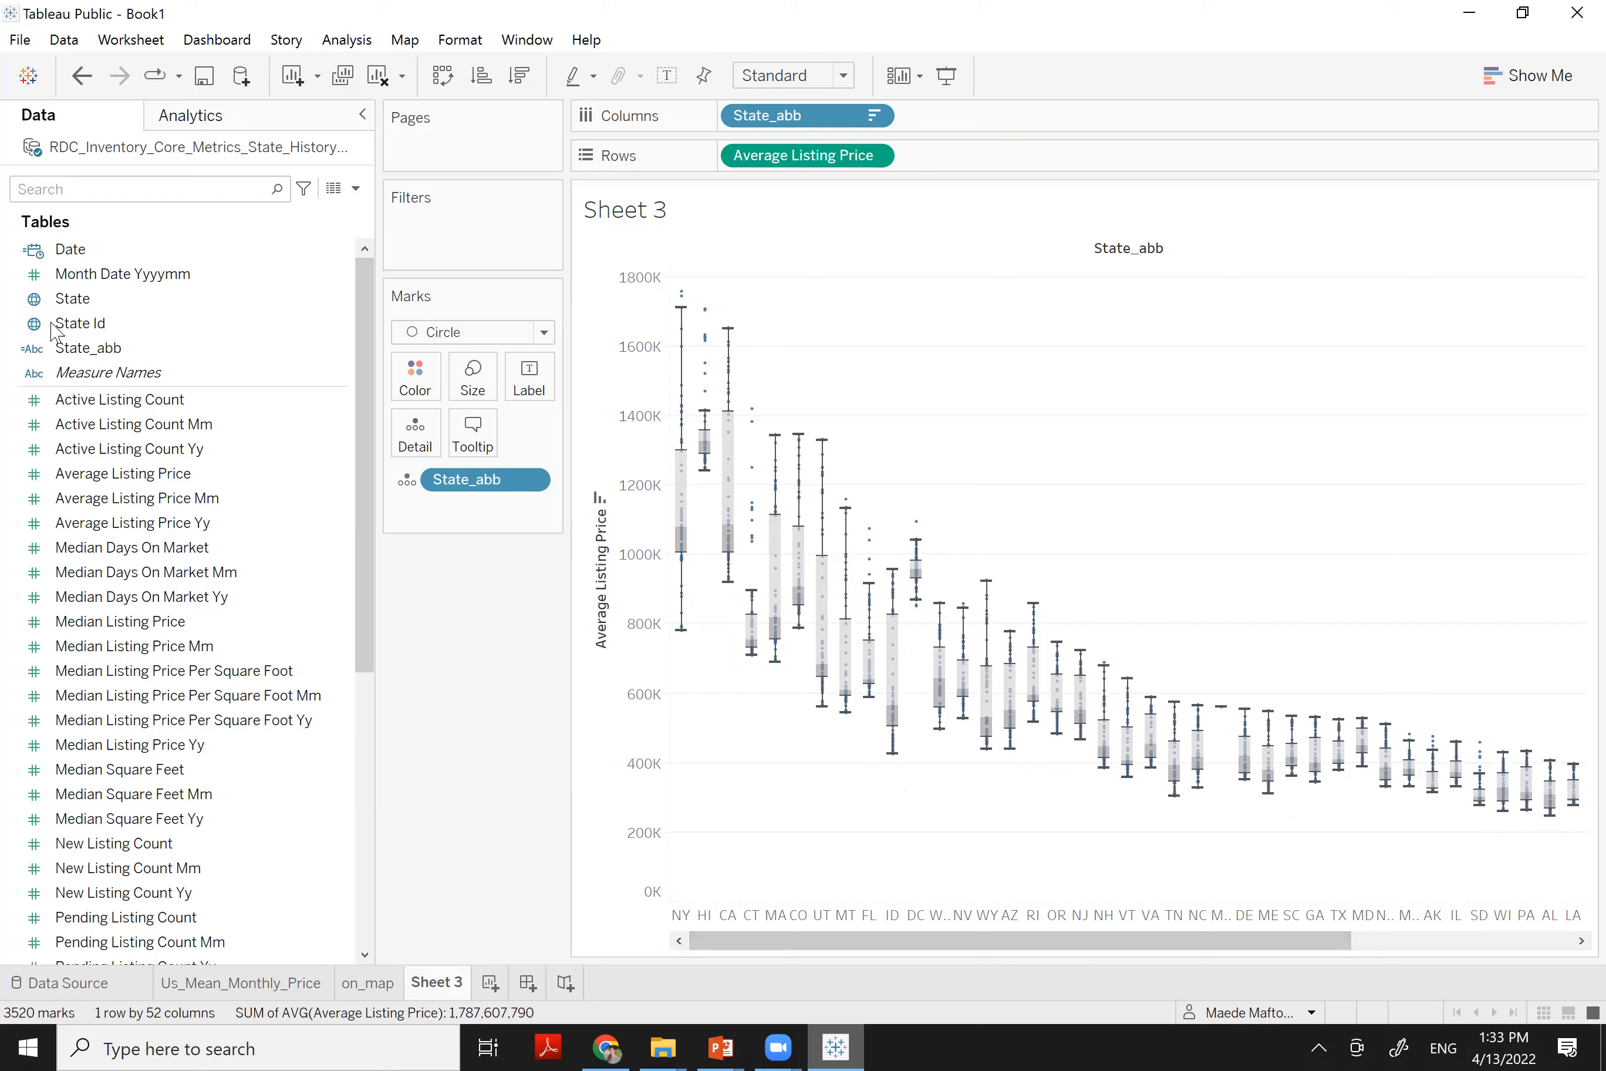
click(81, 352)
Filter State_abb to the top 10 states by average Average Listing Price, NY through DC
drag(81, 355, 446, 250)
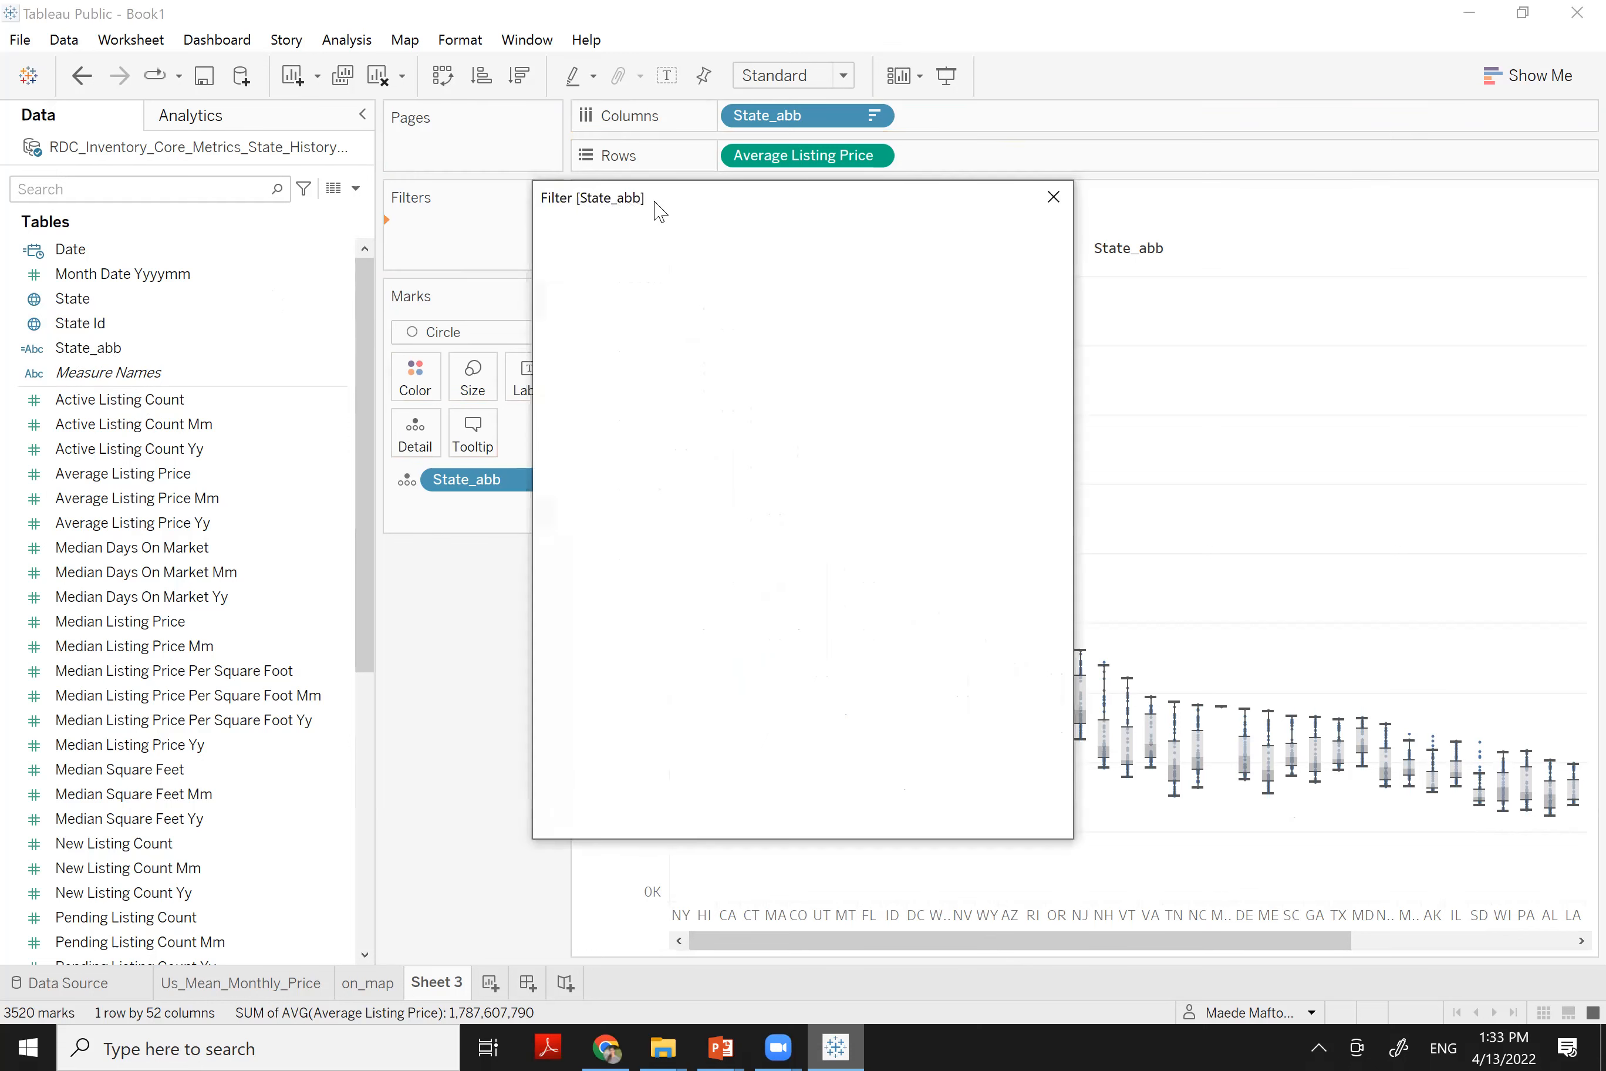
click(813, 247)
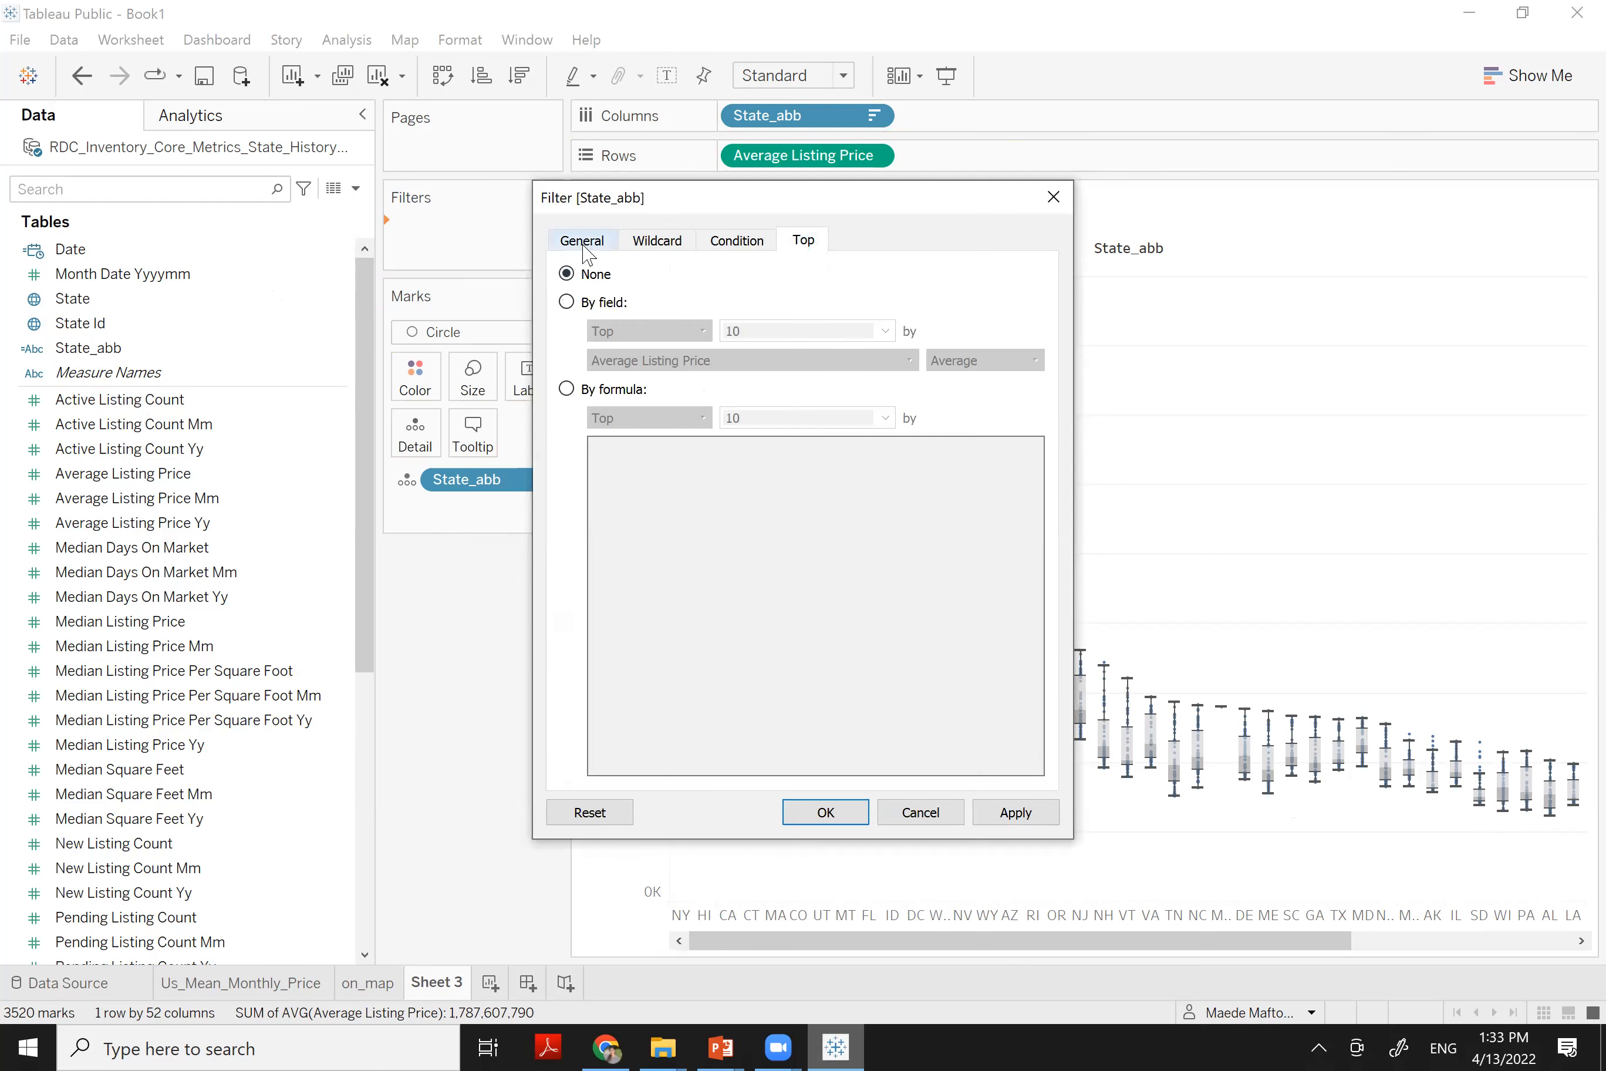
click(584, 248)
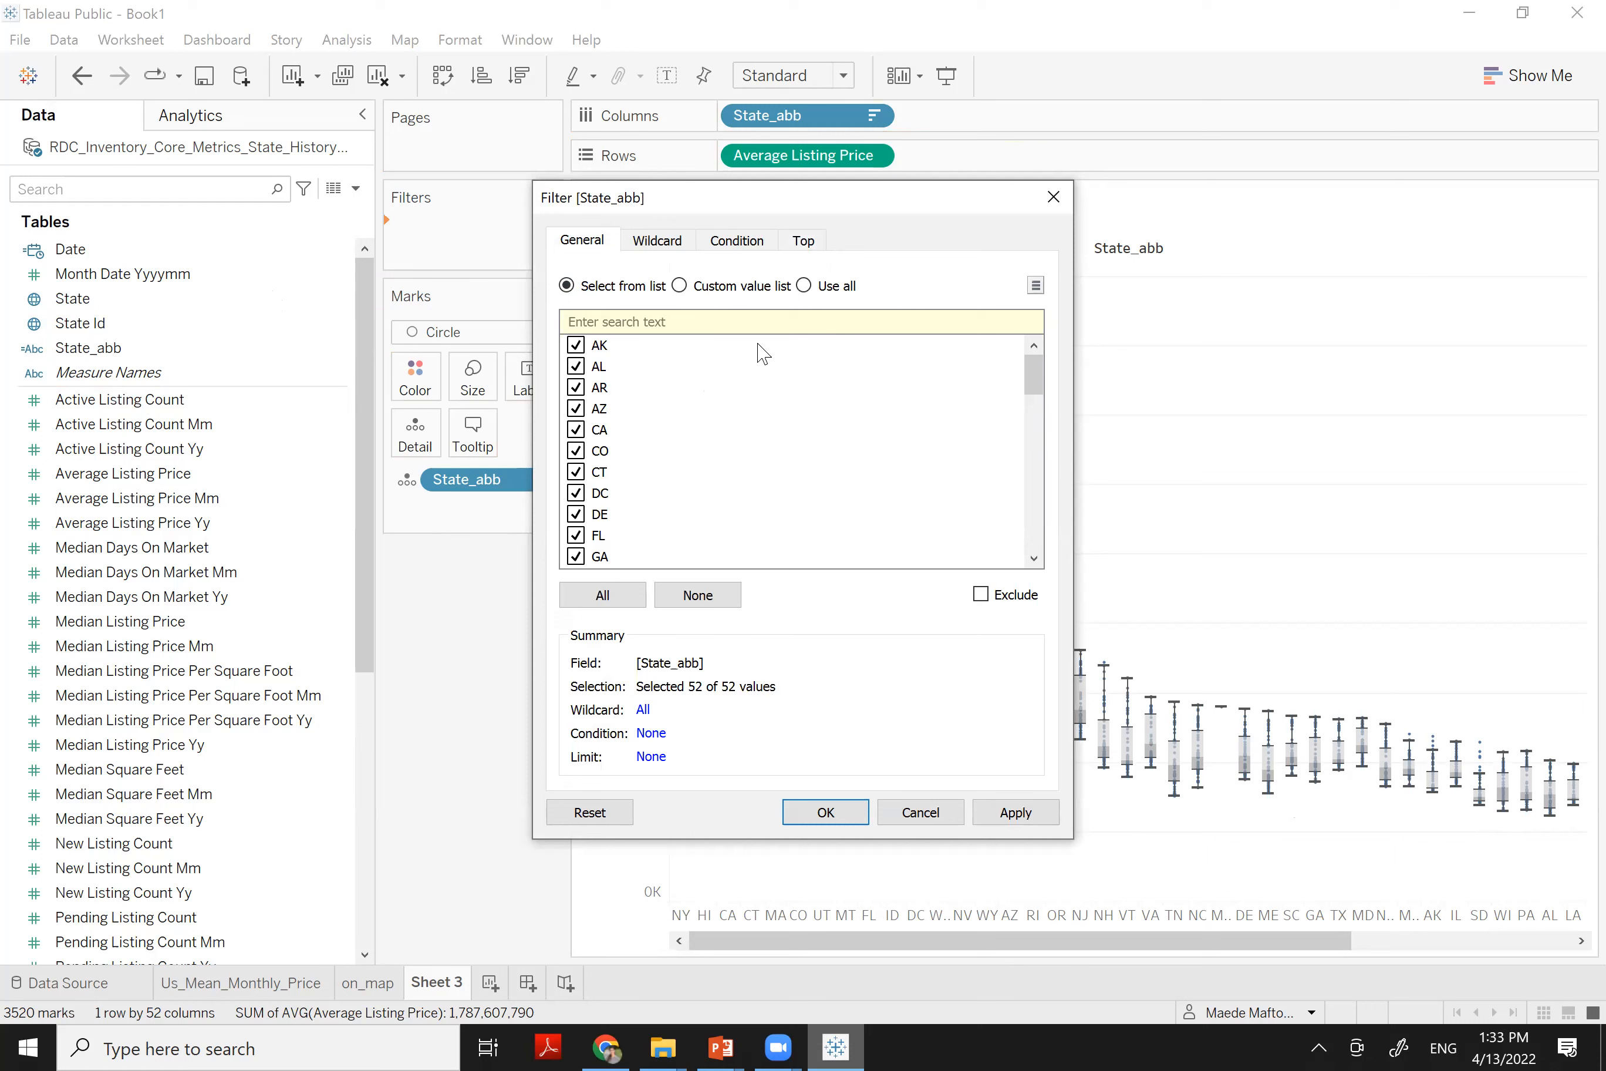
click(803, 241)
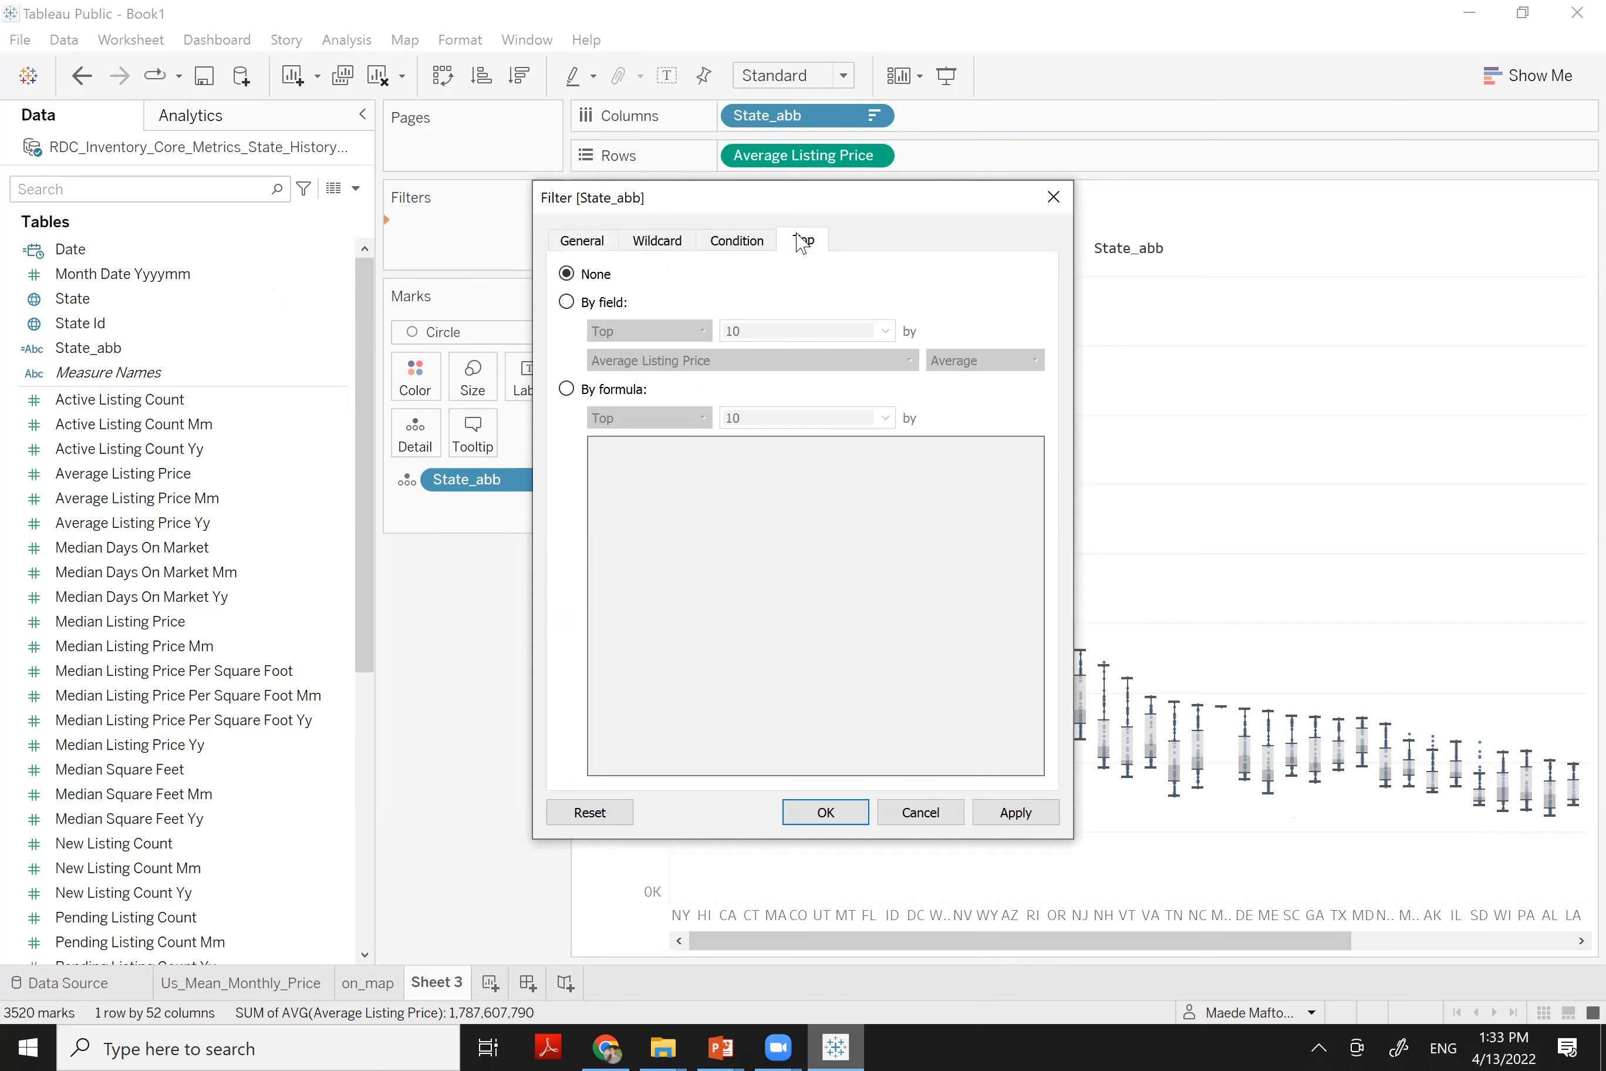
click(567, 303)
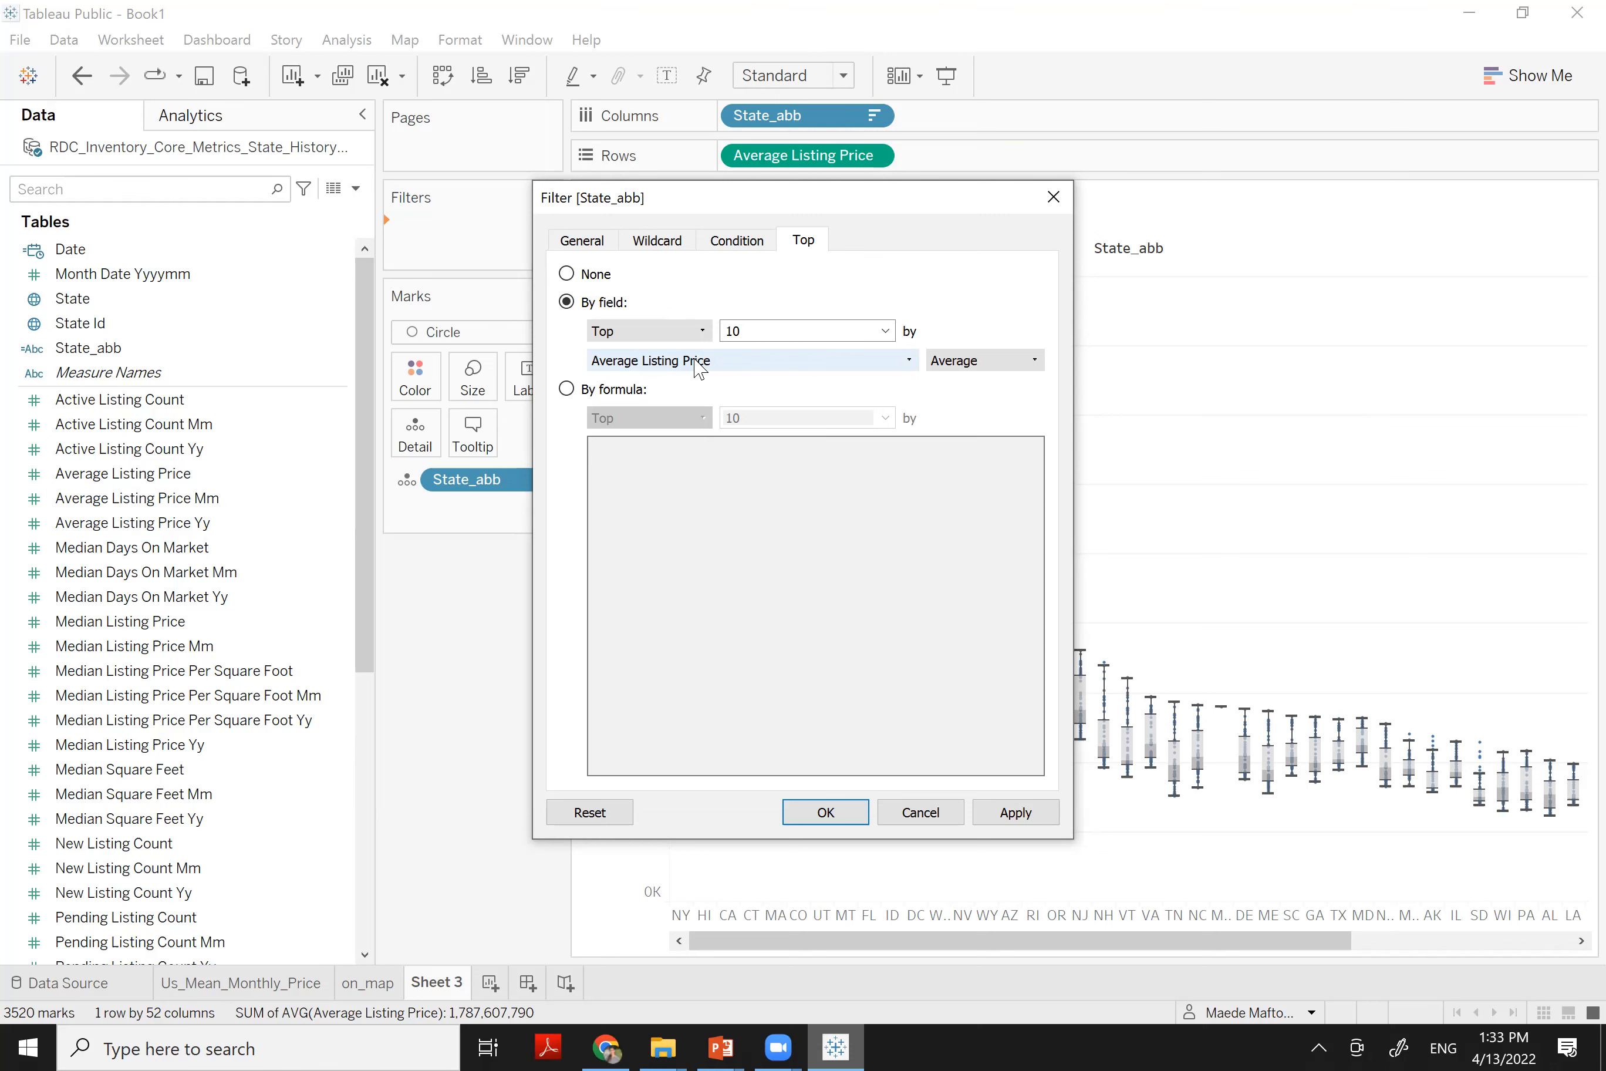
click(826, 813)
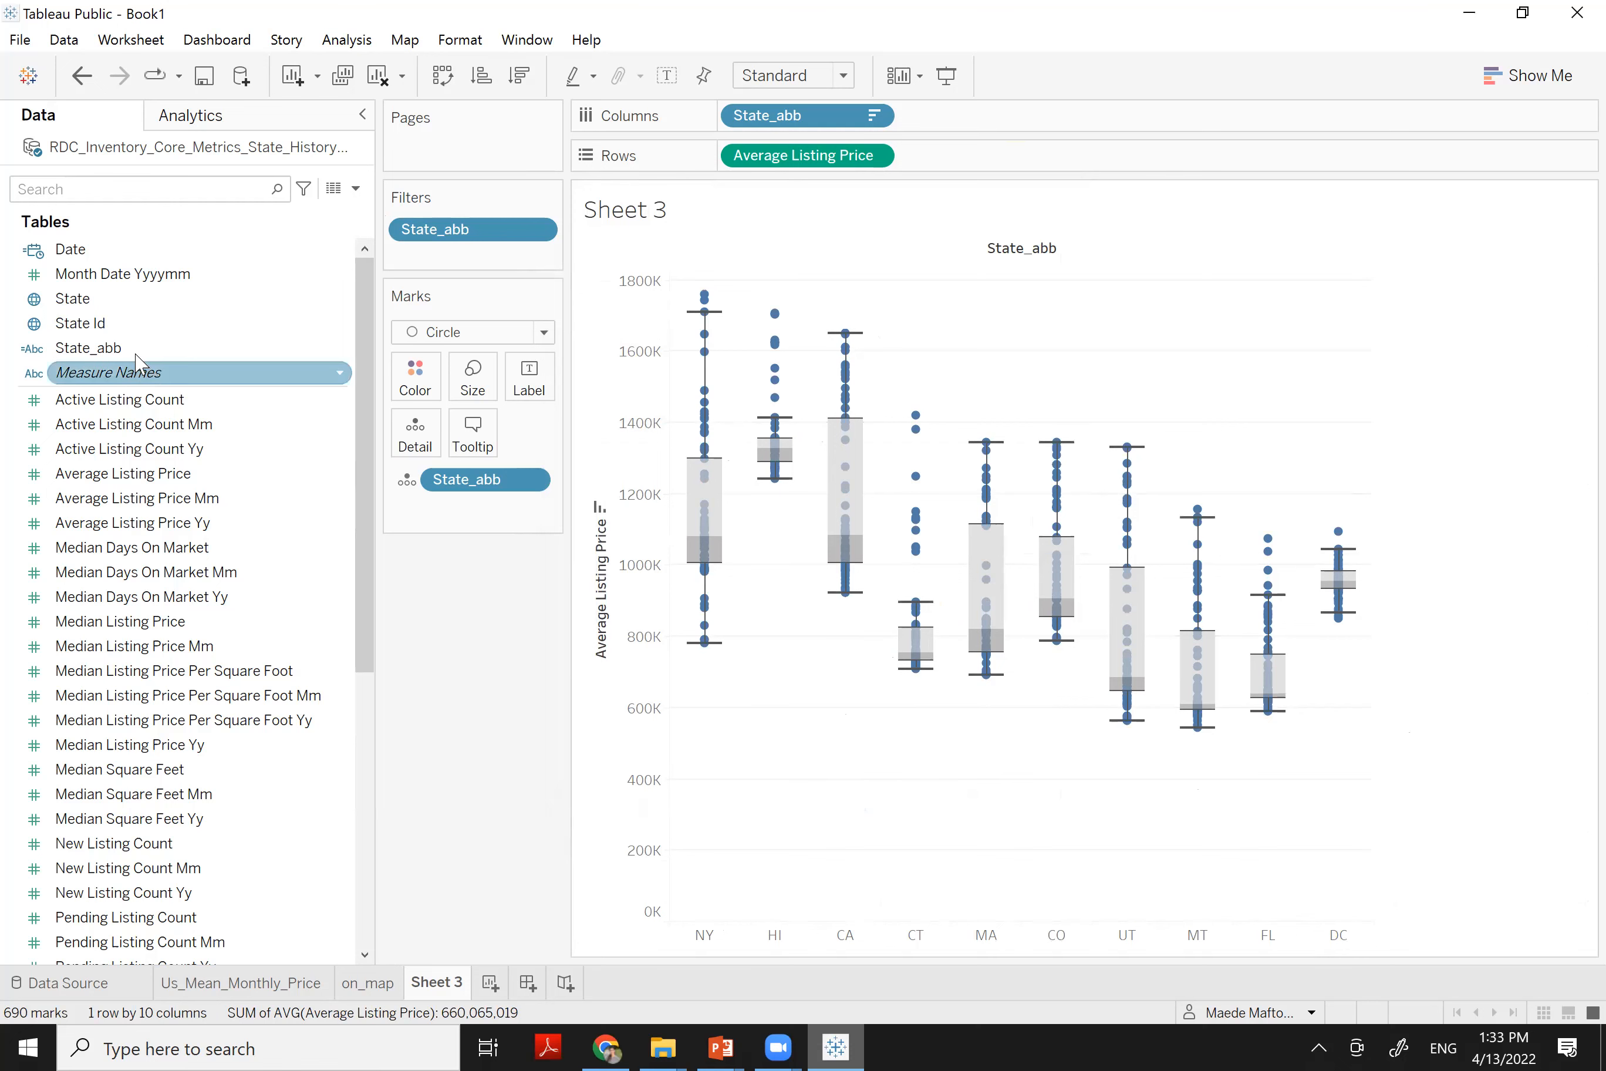
click(89, 328)
drag(88, 335, 414, 382)
click(1053, 396)
drag(90, 348, 409, 381)
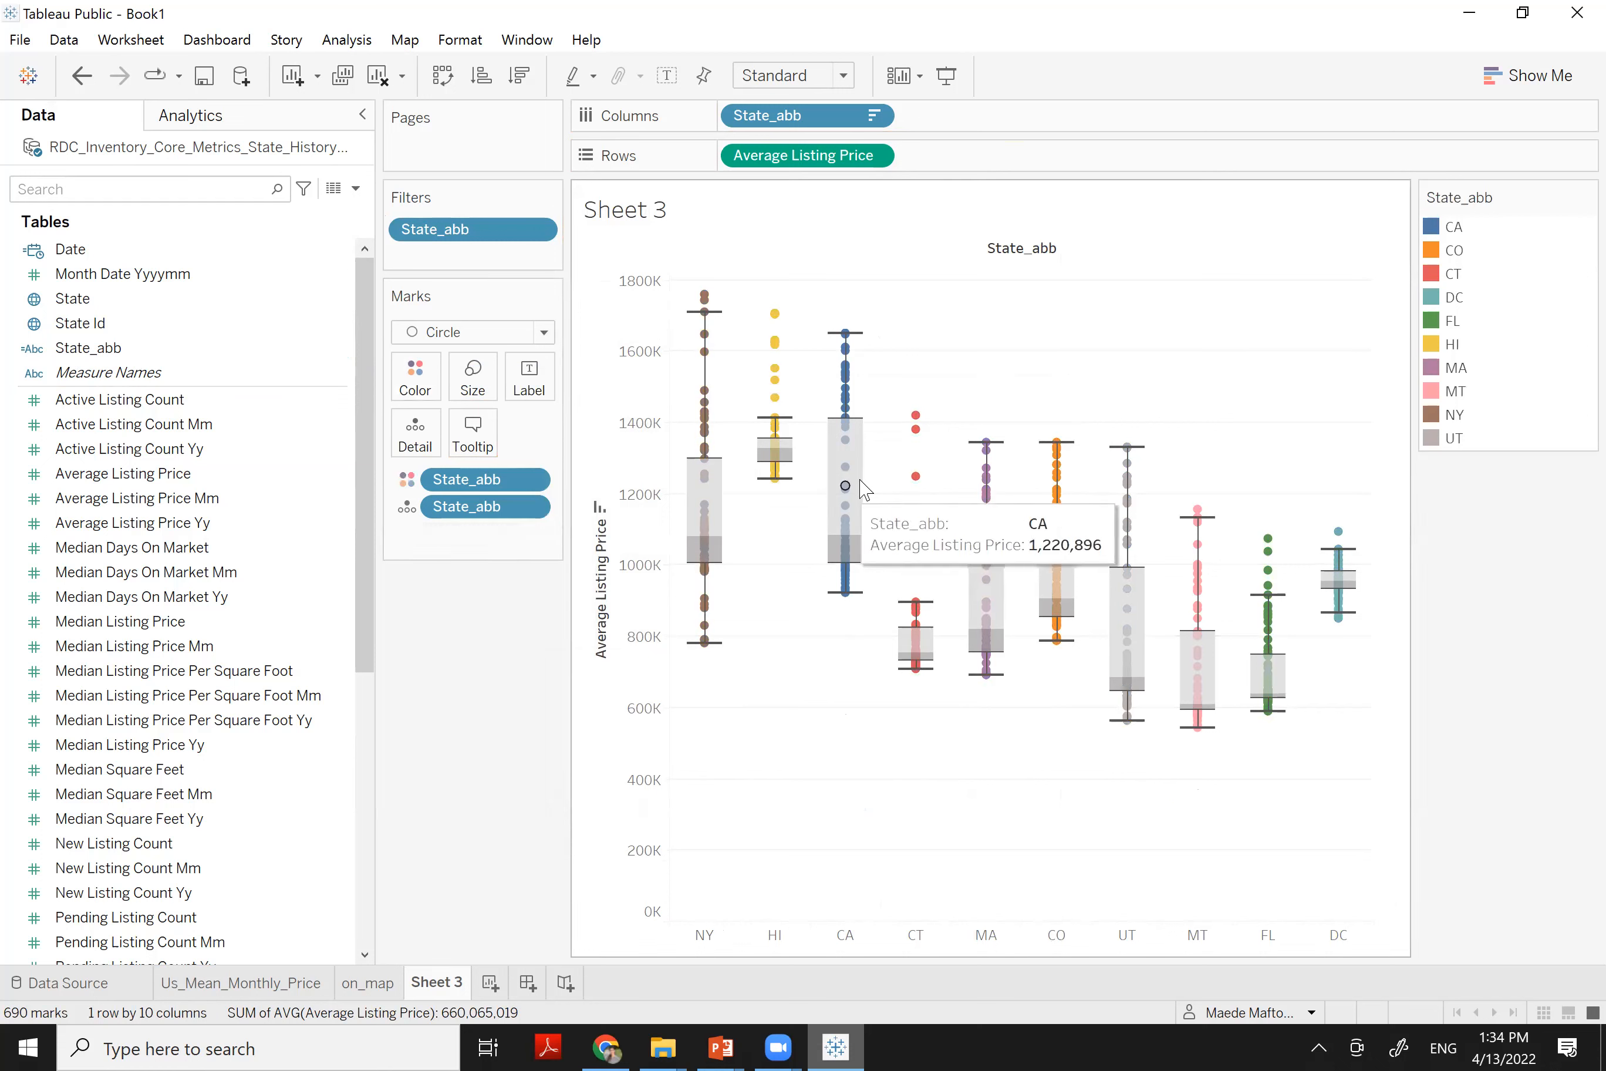
right_click(862, 454)
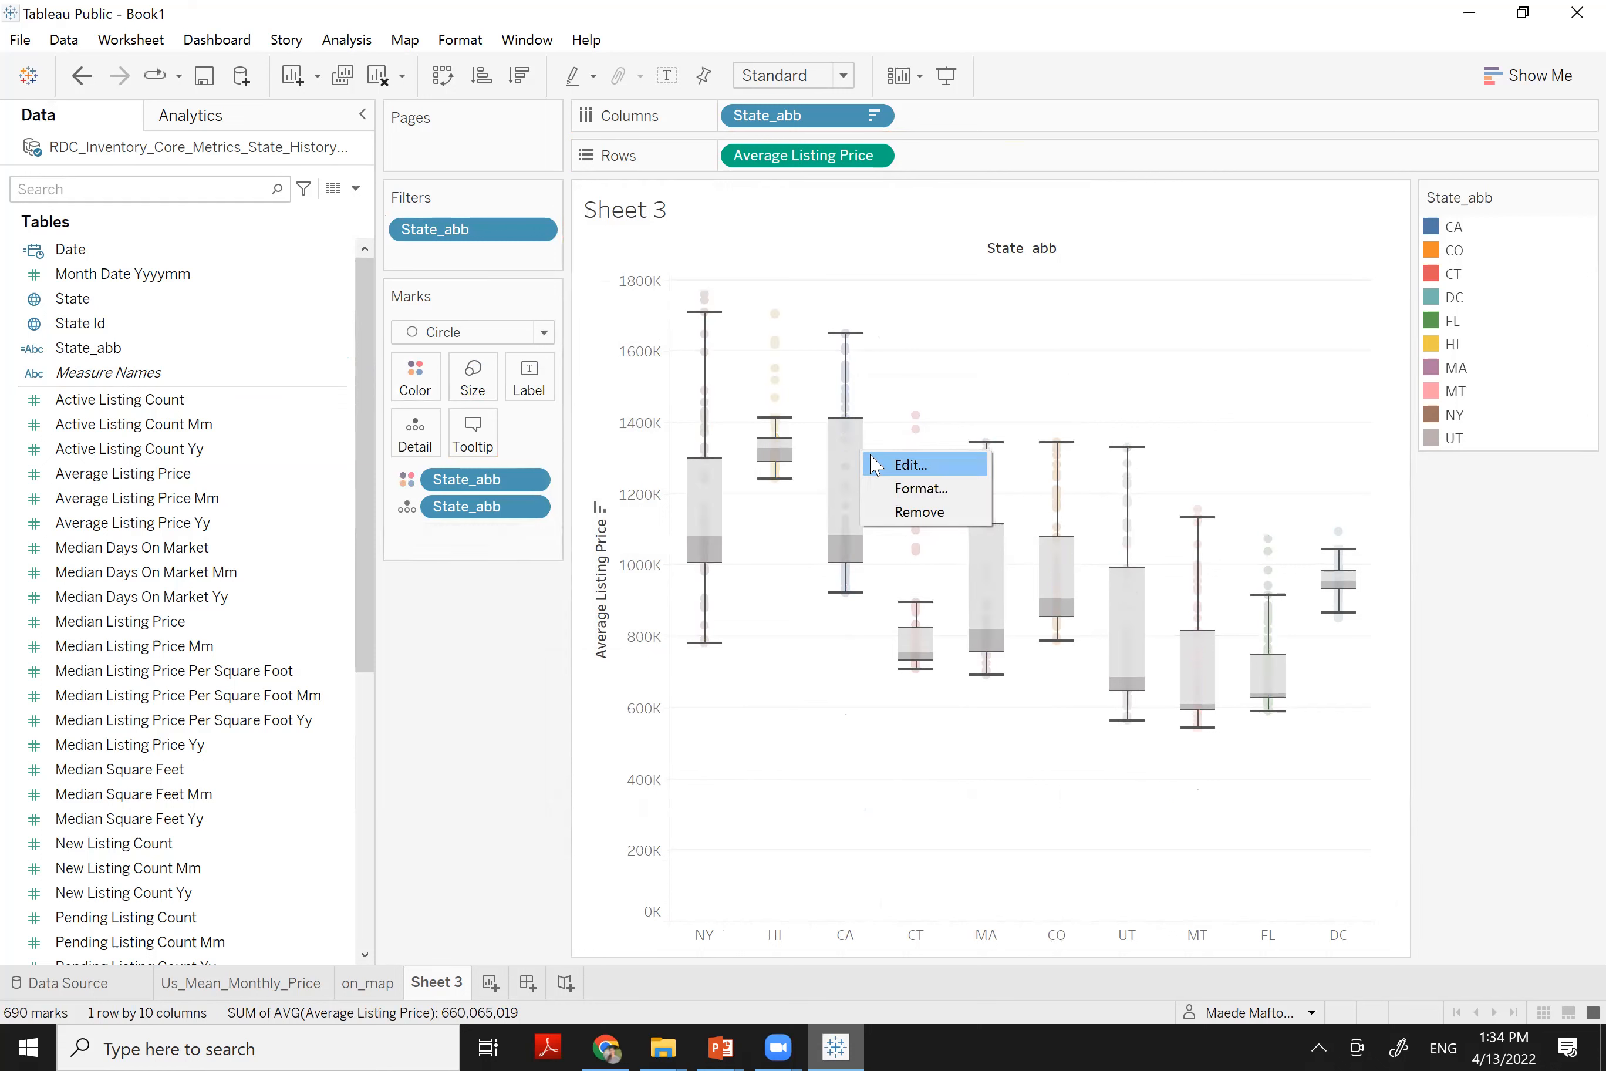
click(878, 465)
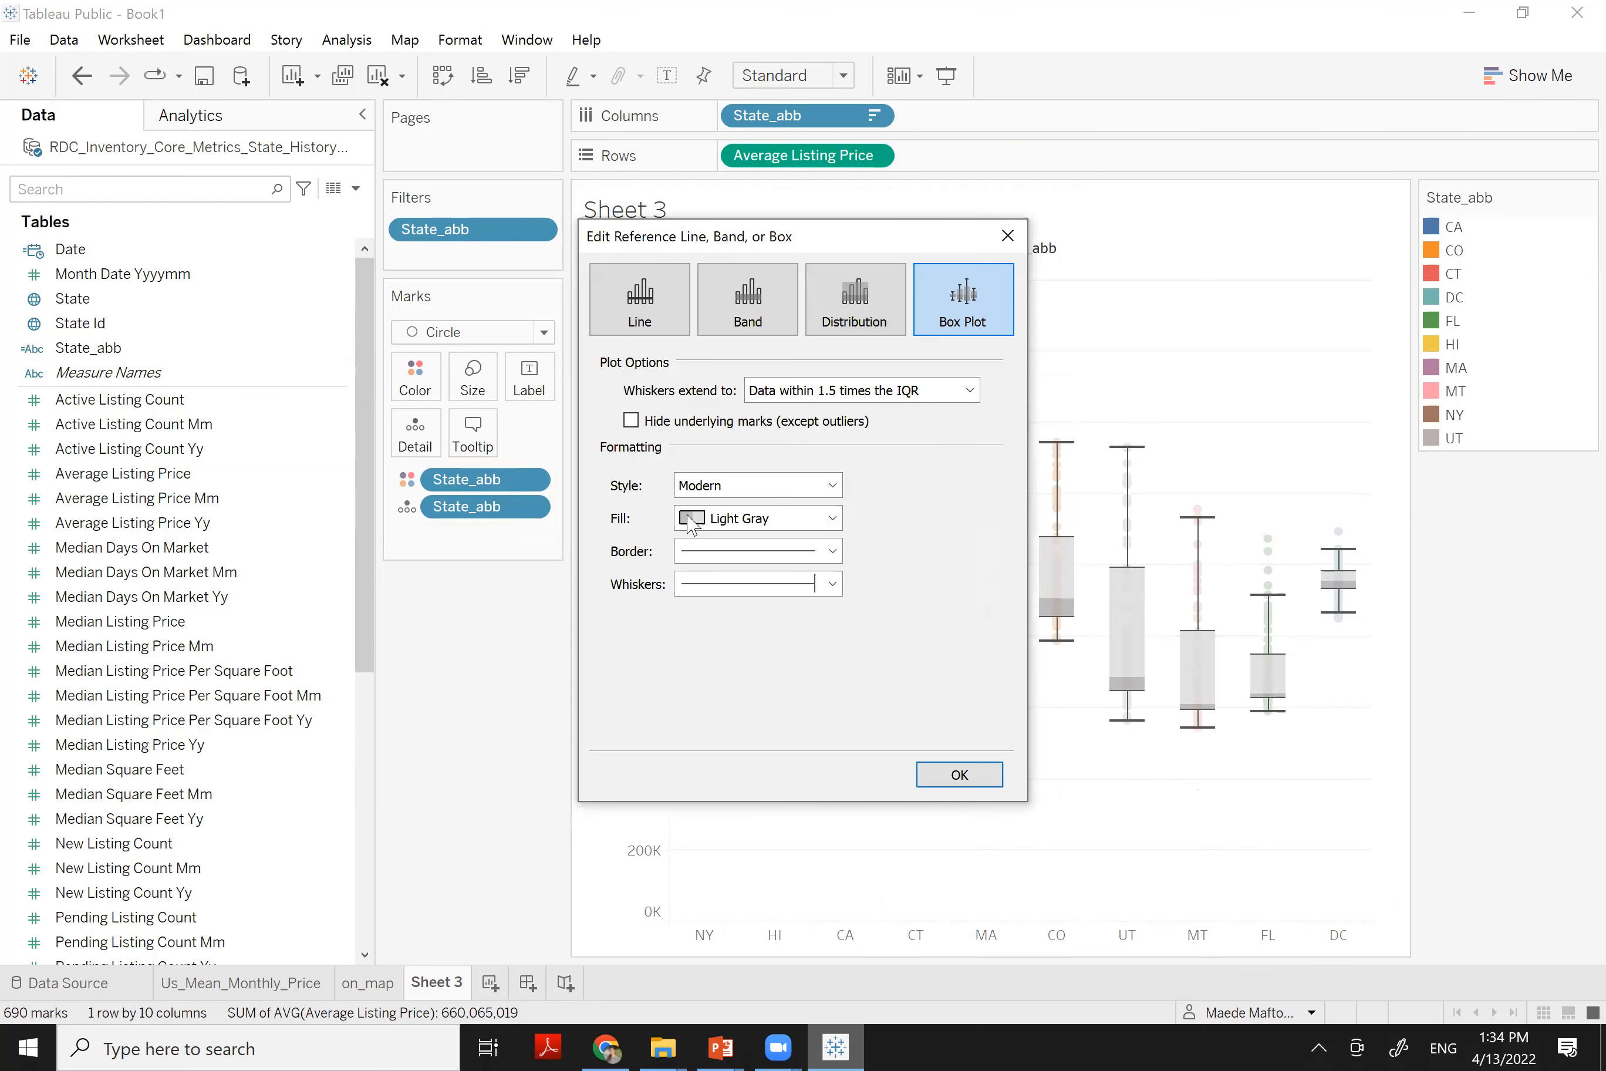
click(761, 519)
click(743, 573)
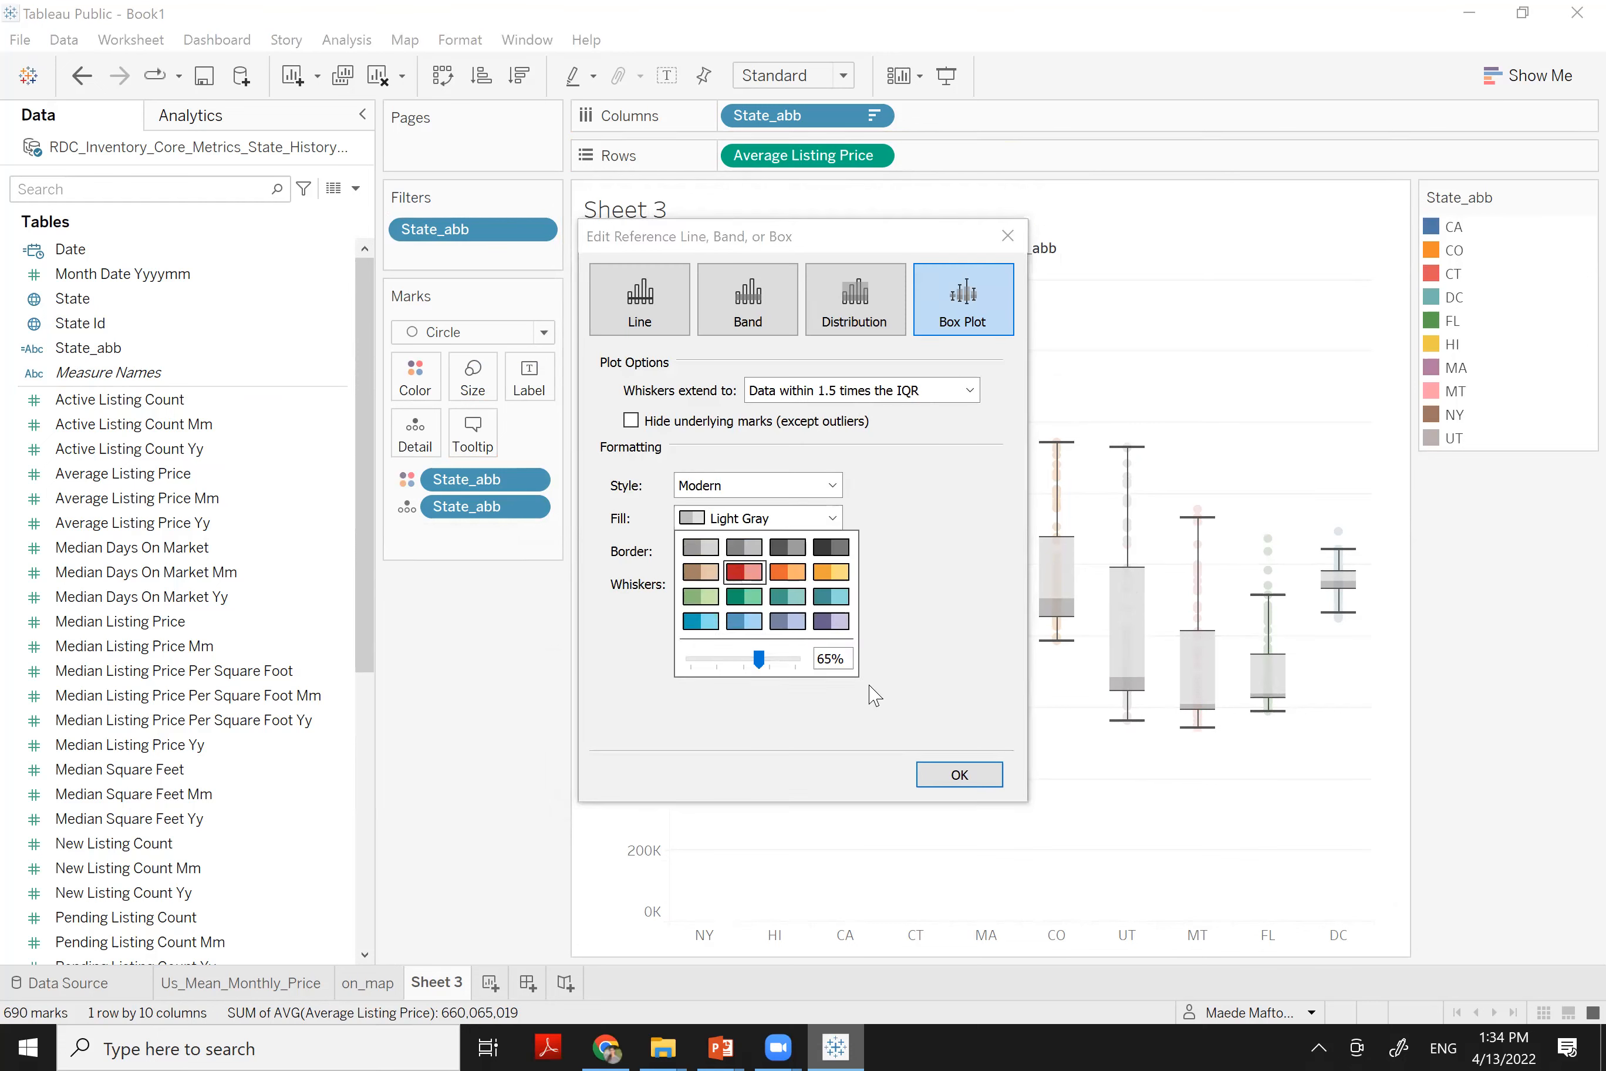
click(958, 774)
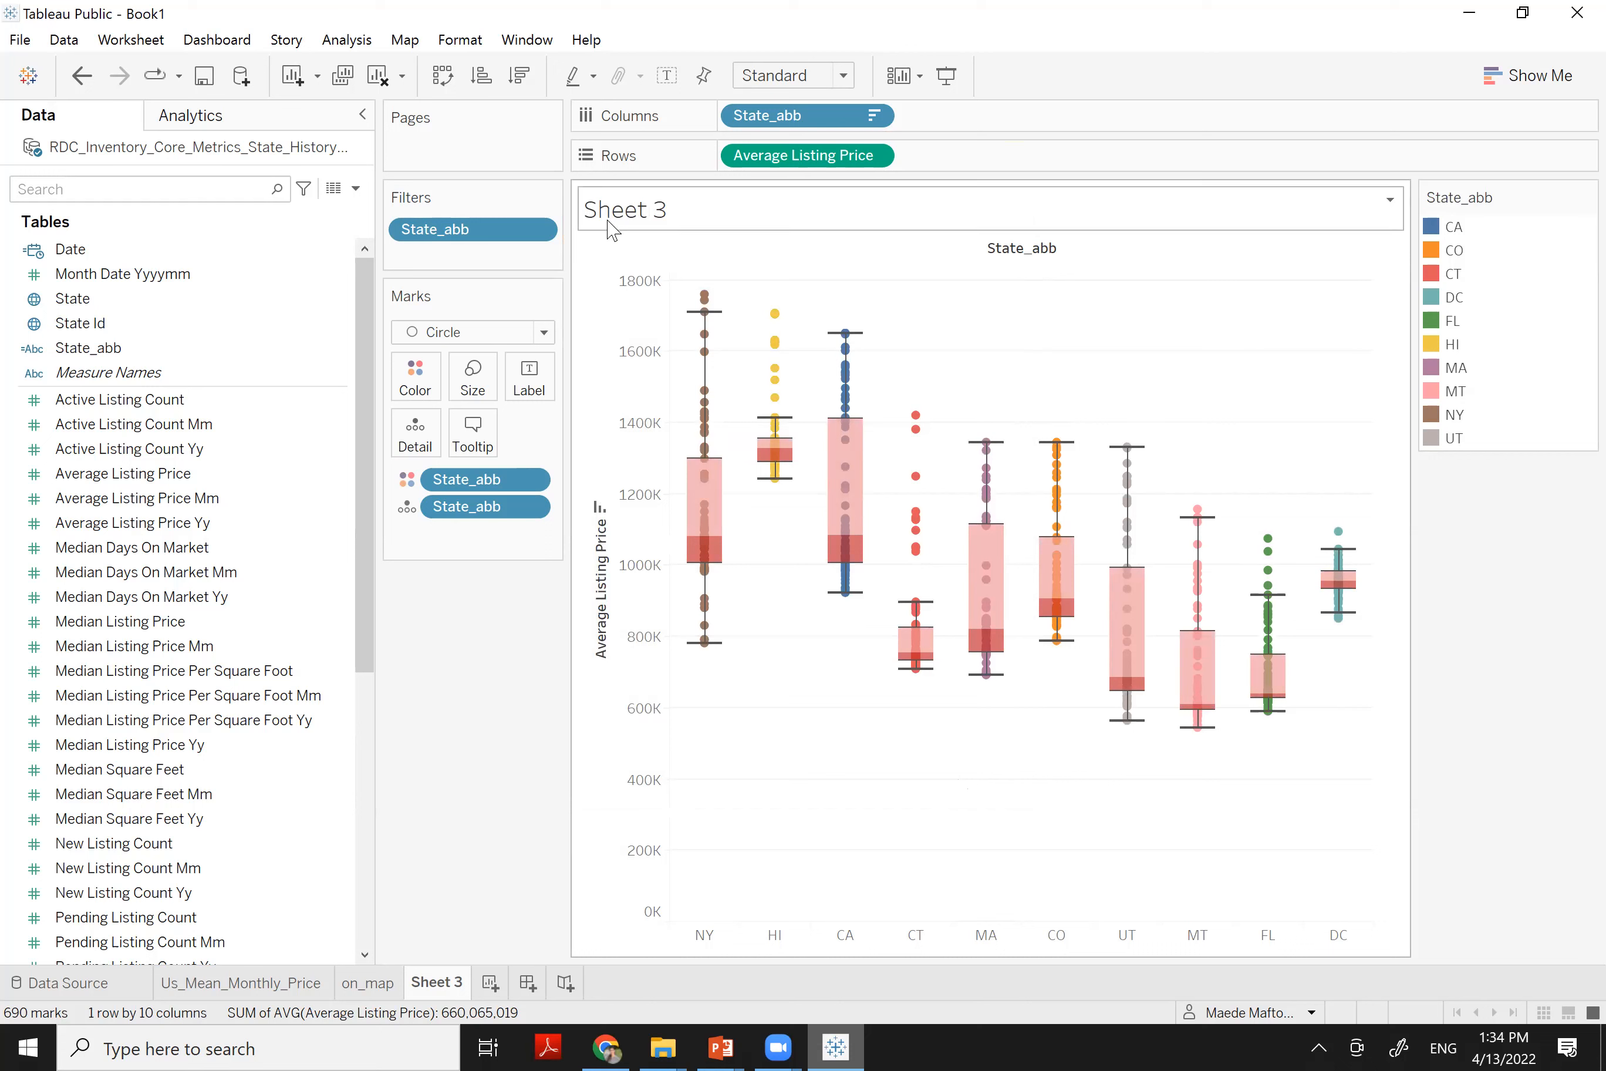
mouse_move(1254, 336)
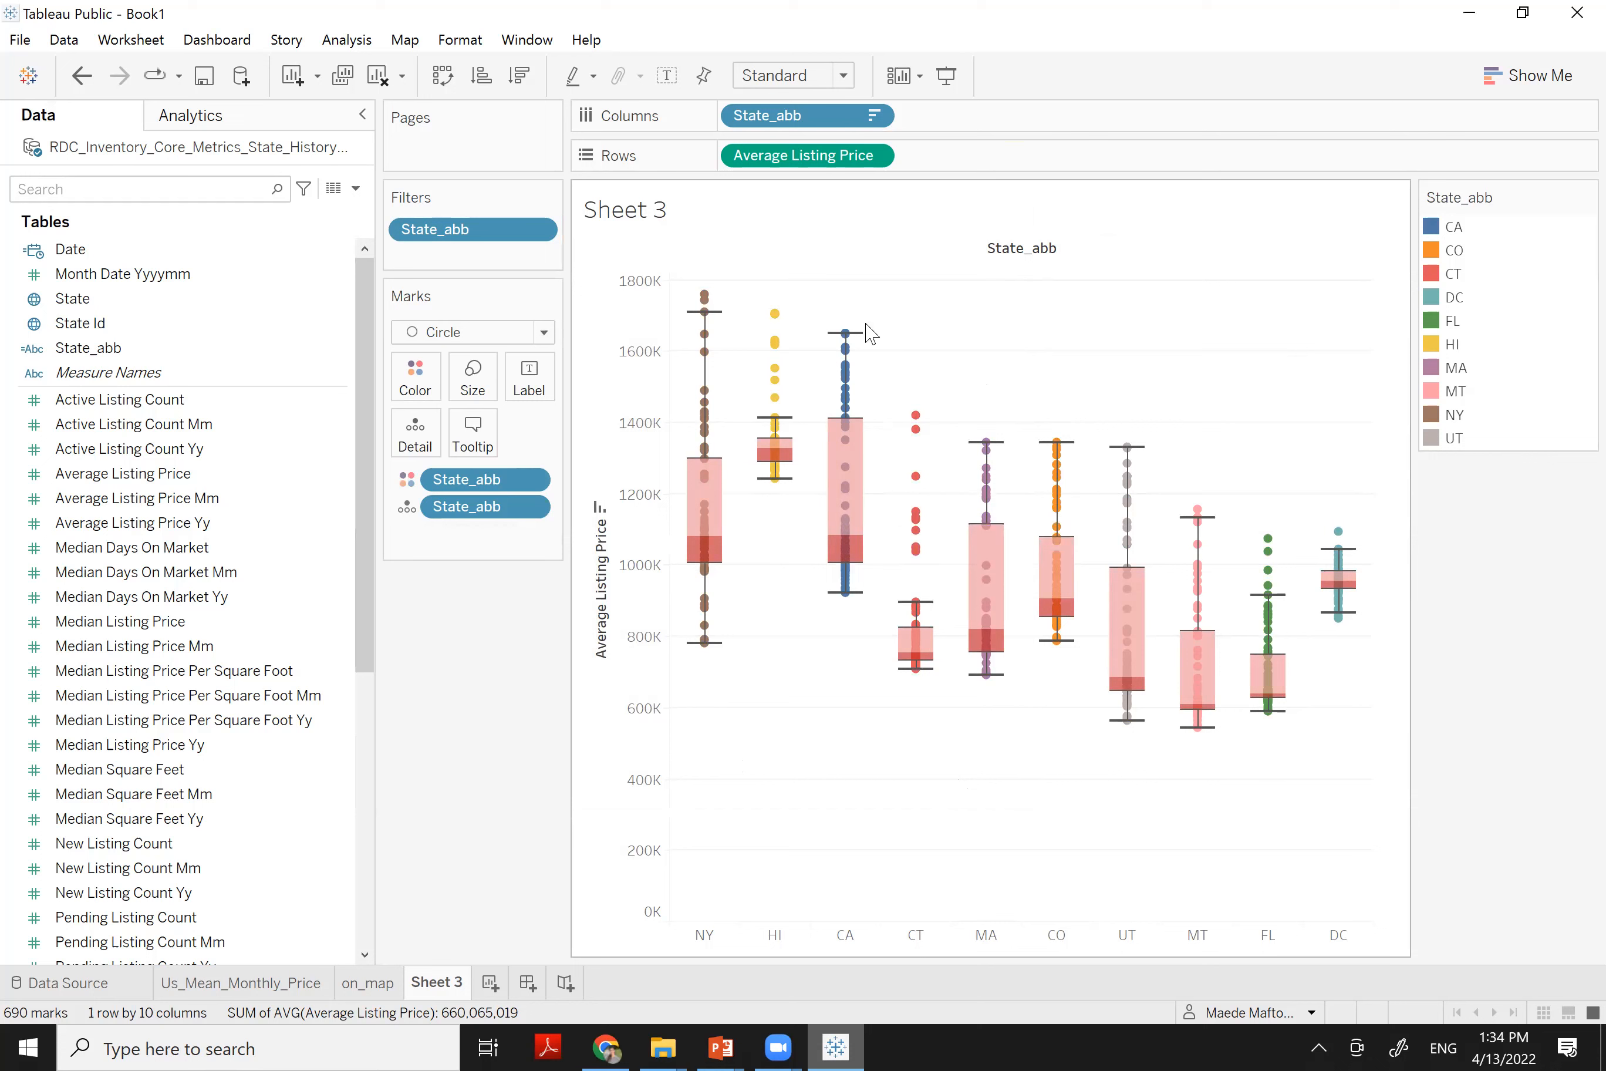
Hide the State_abb column label and title the sheet 'Price Range Comparison between States'
right_click(1023, 251)
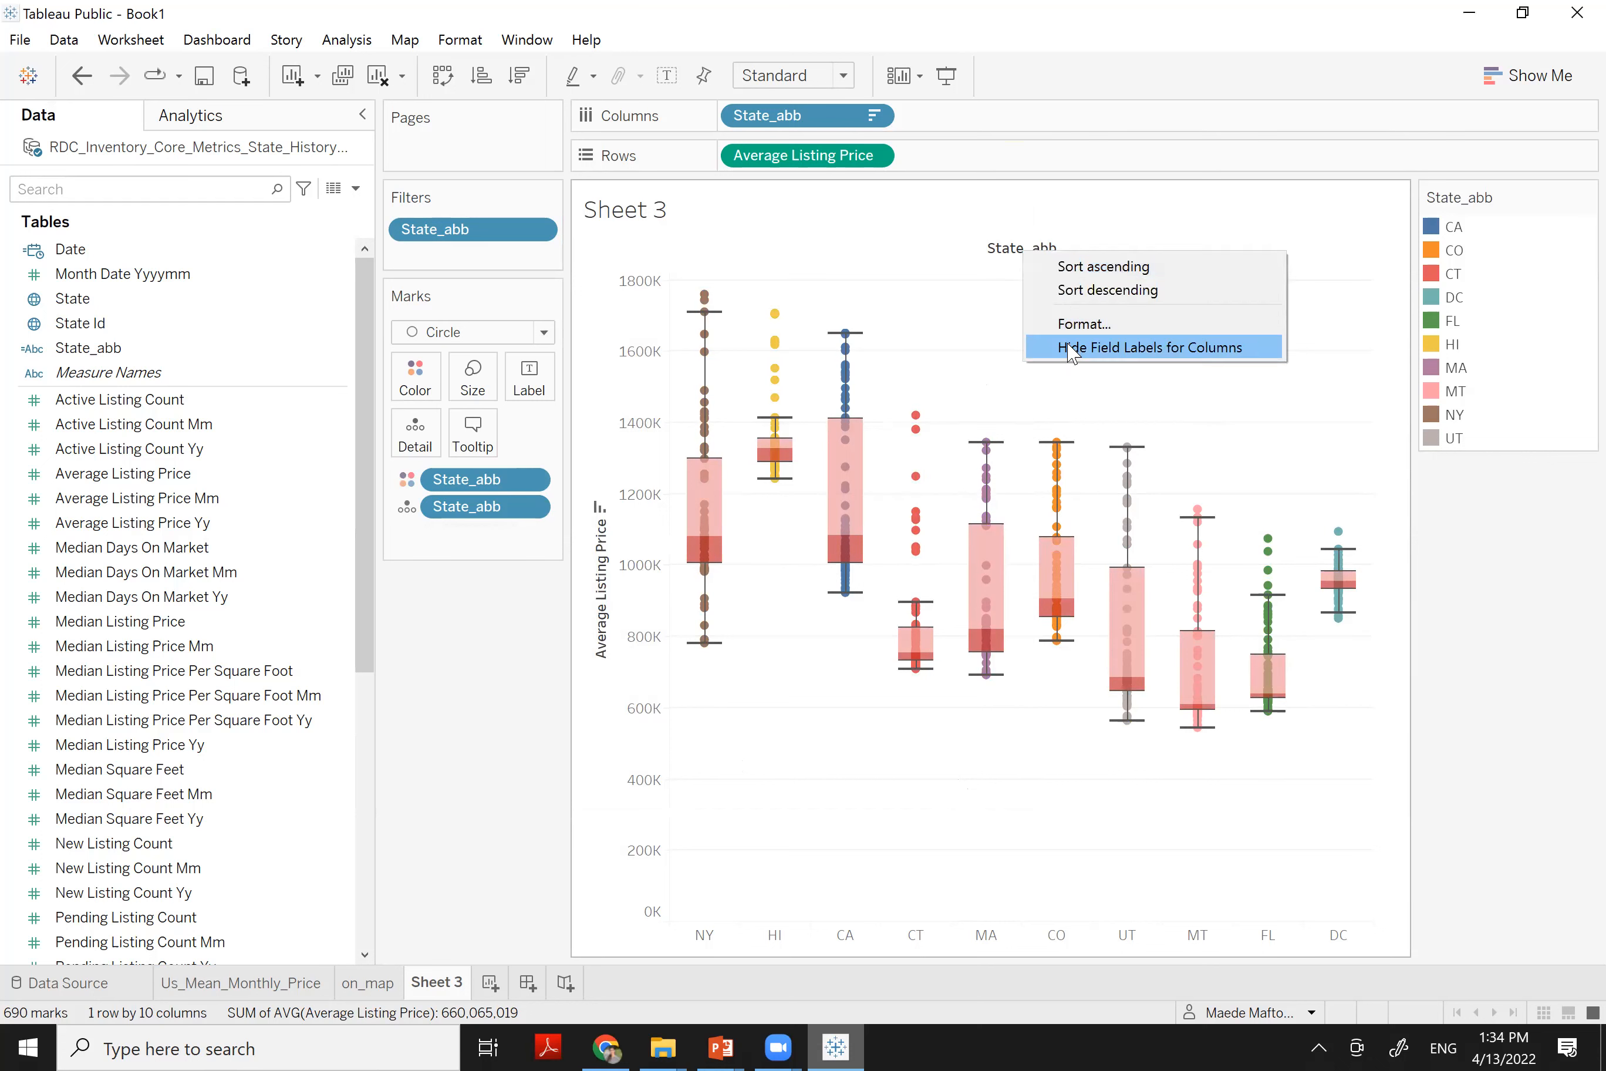
key(Escape)
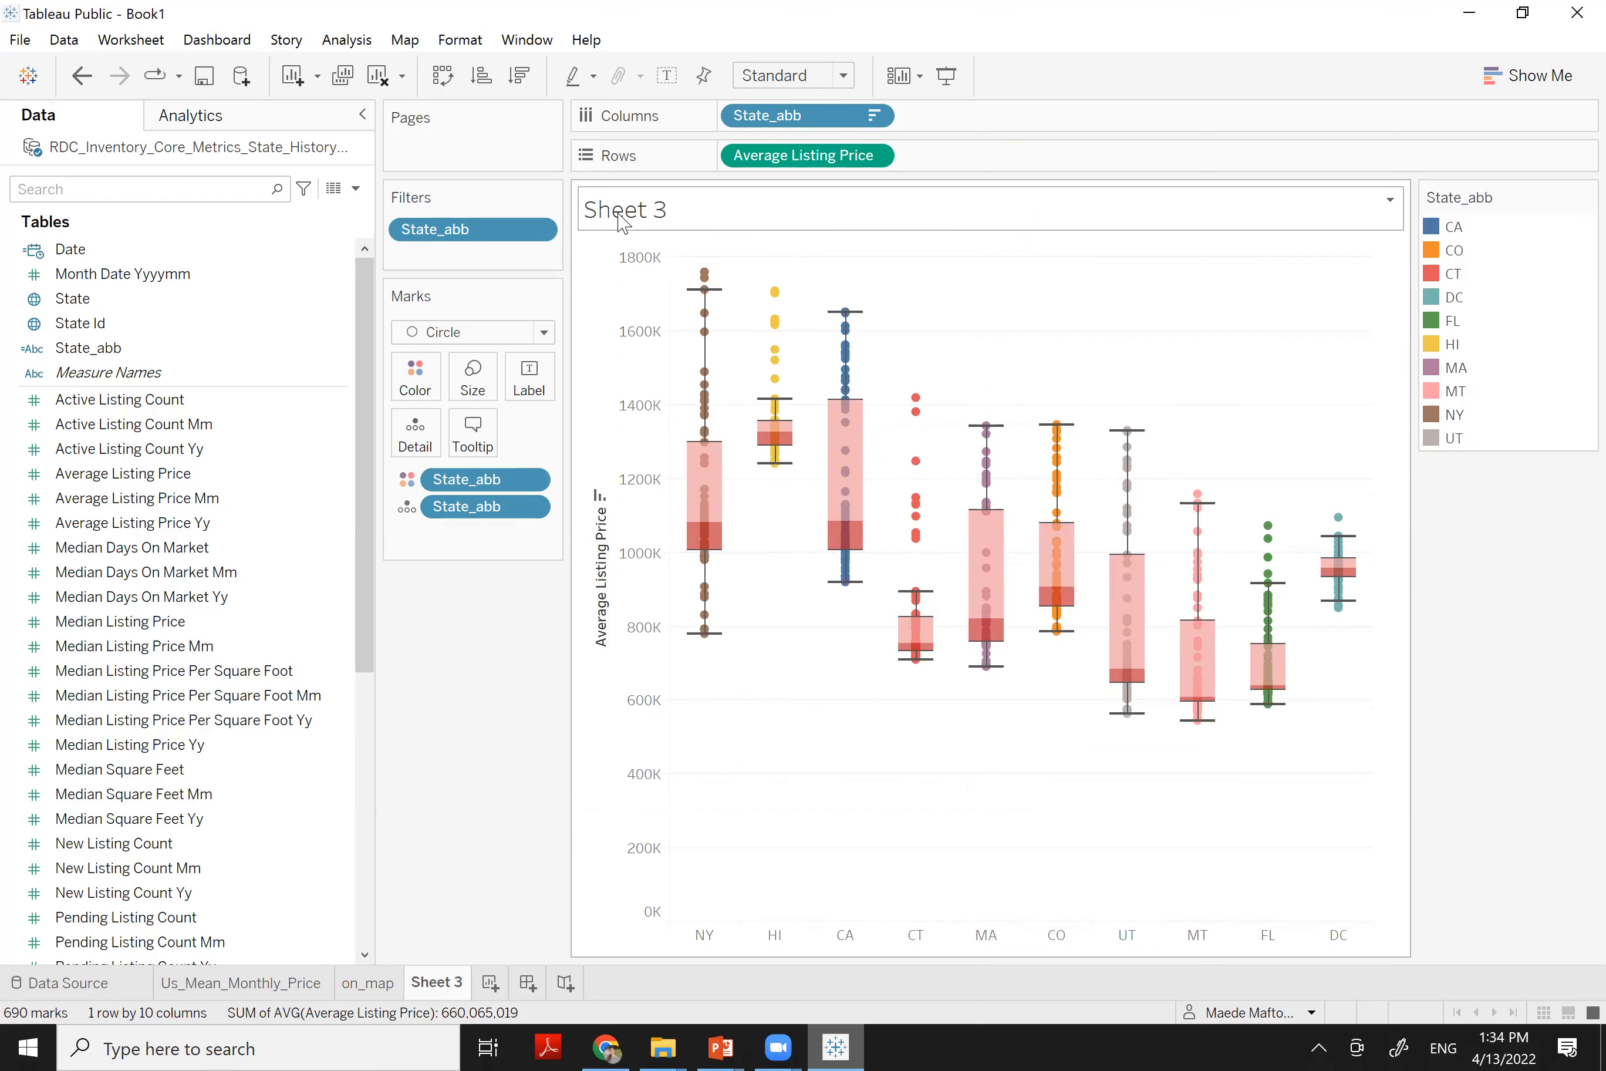
double_click(622, 222)
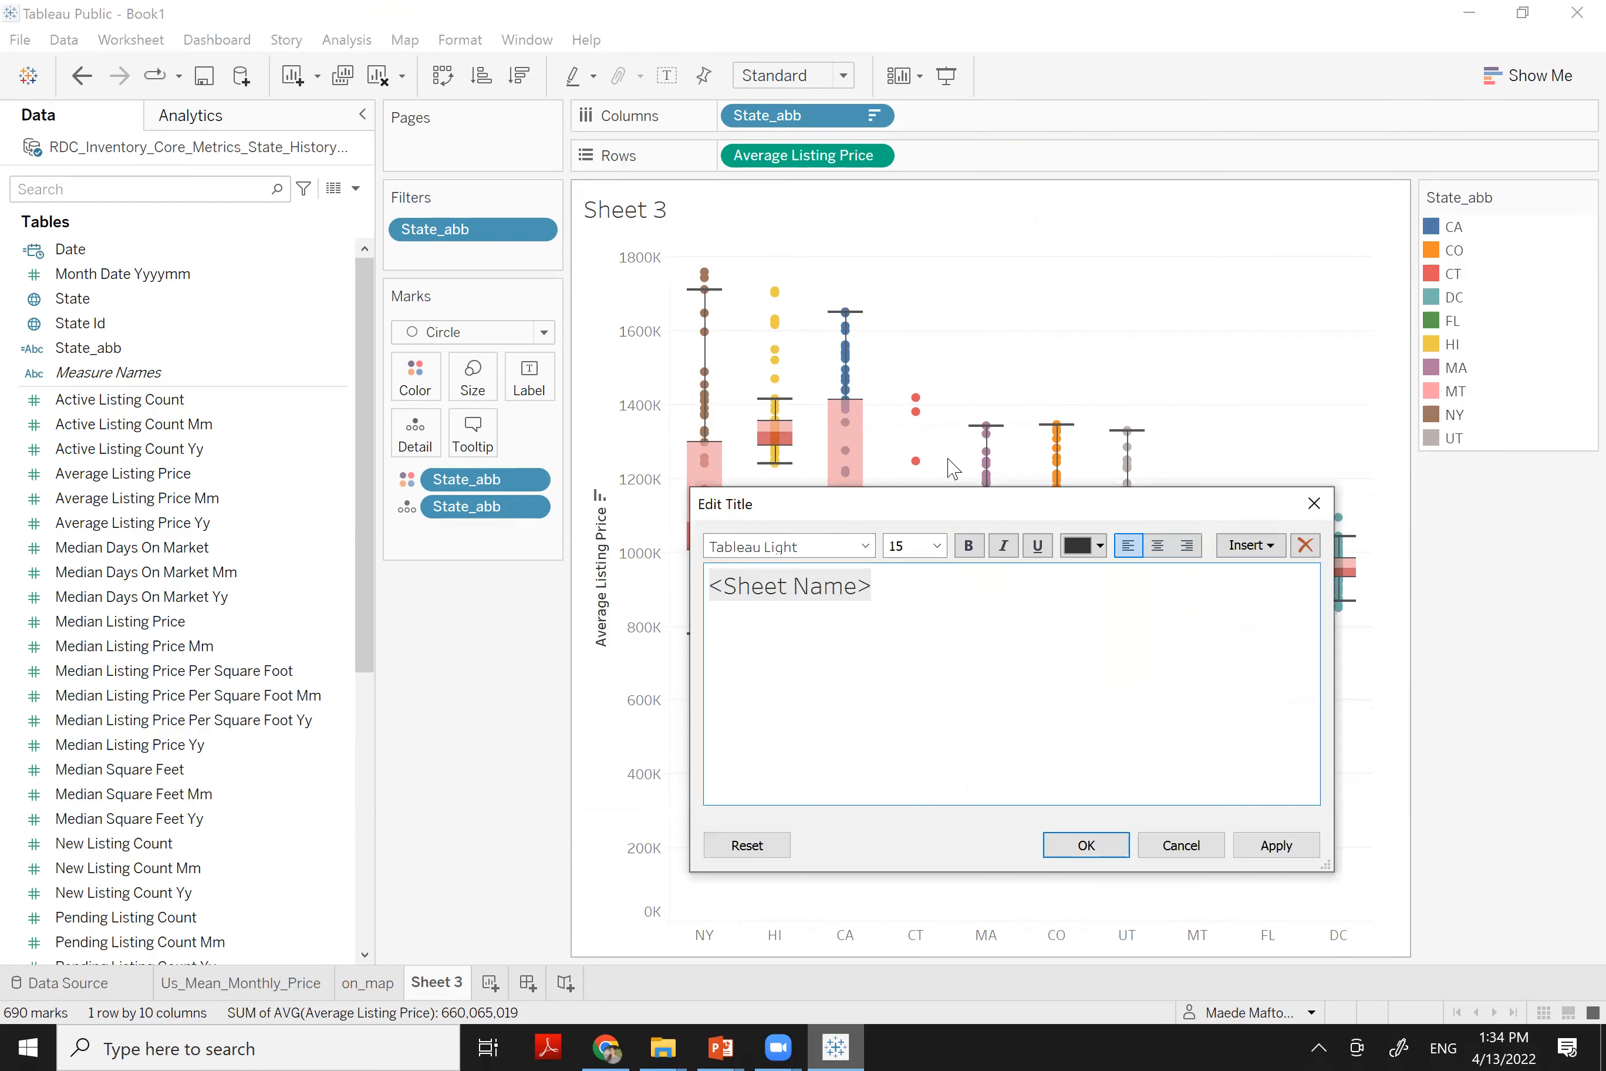
drag(710, 587, 986, 598)
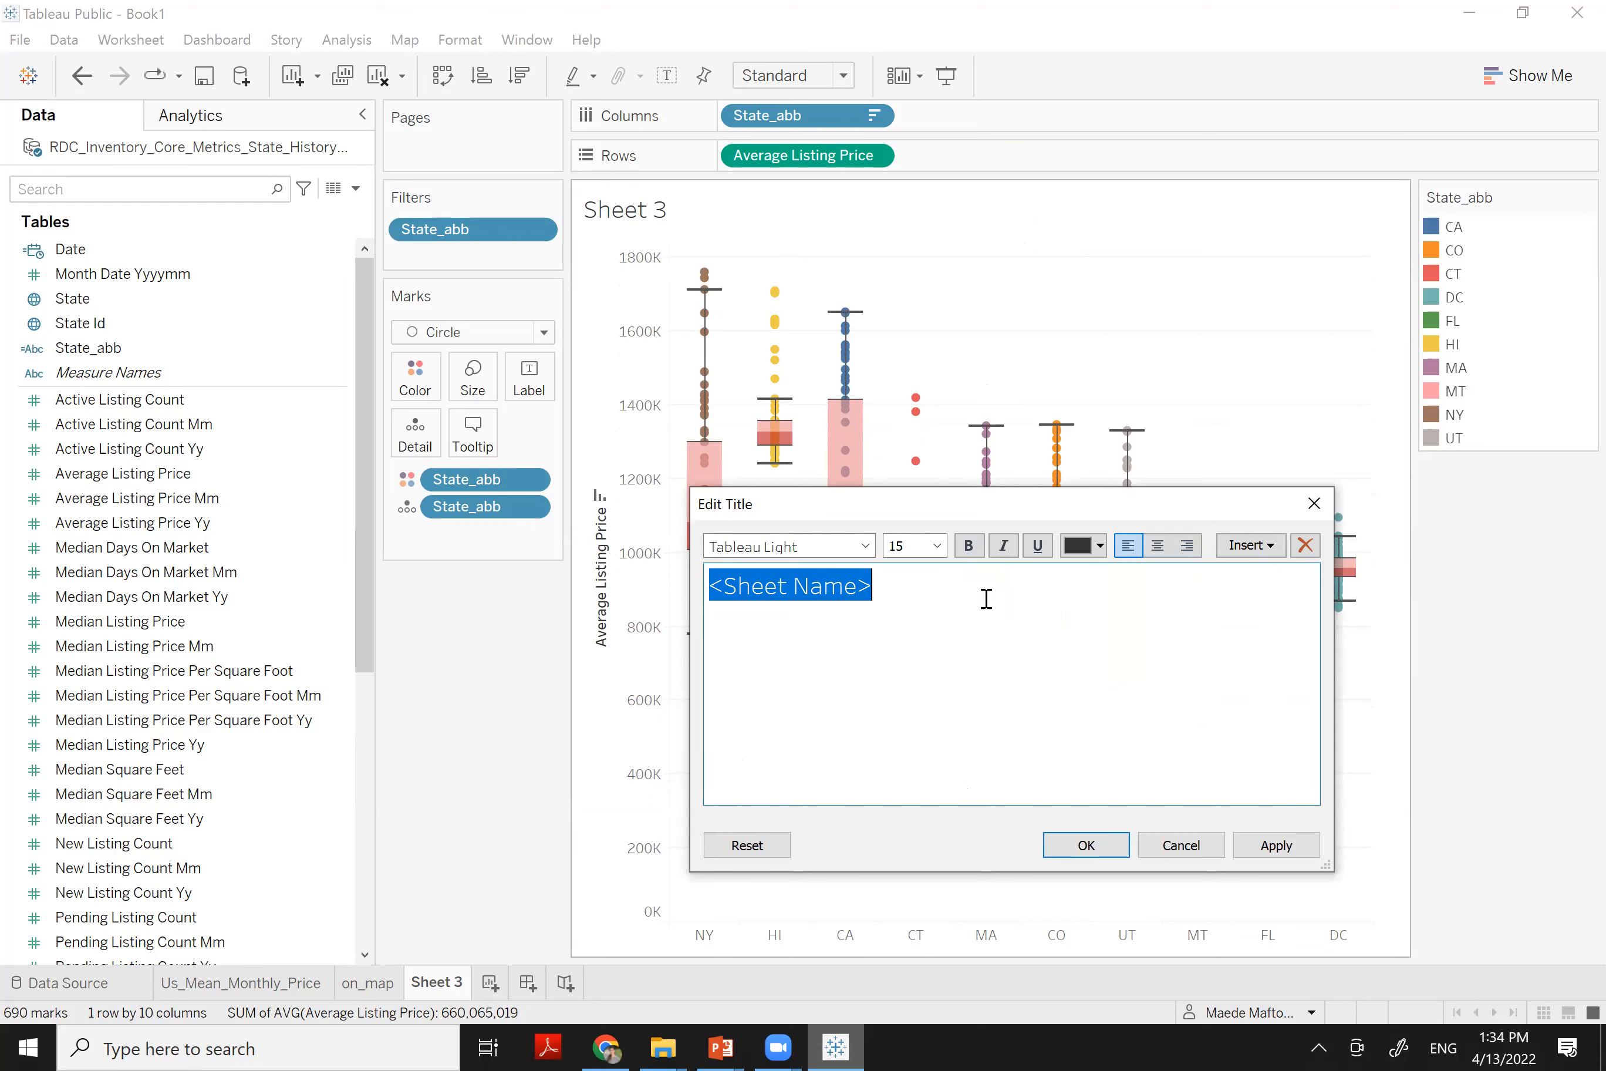
text(Range)
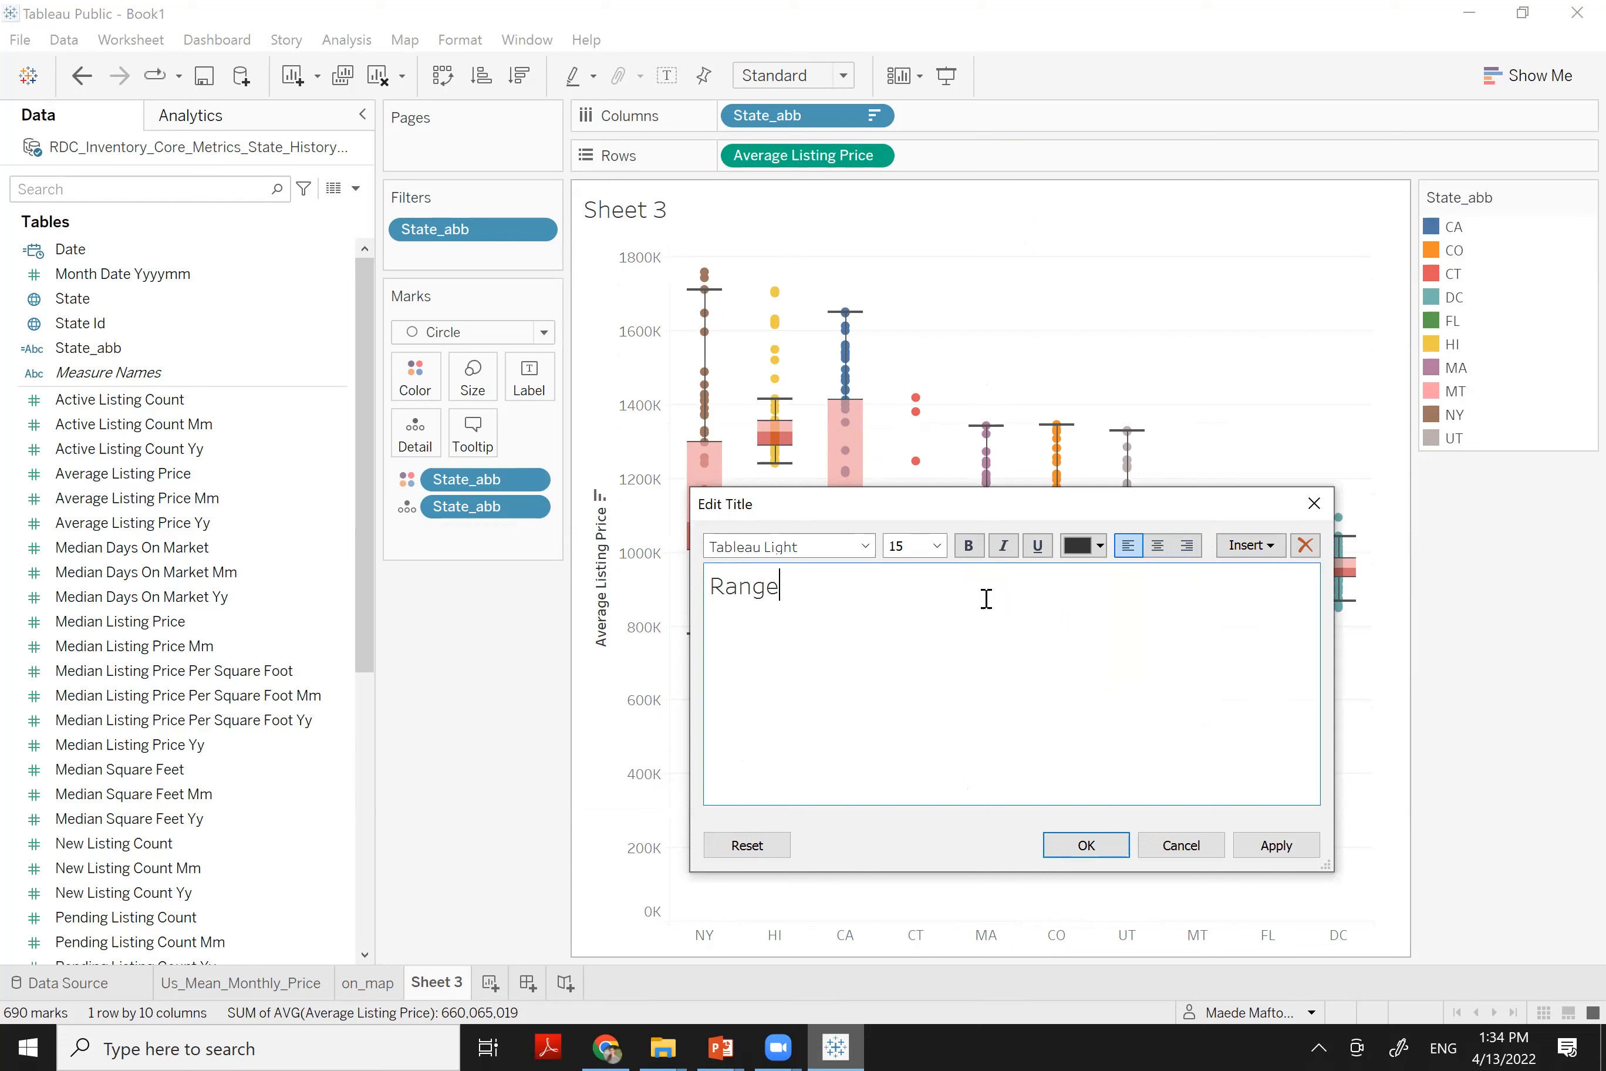
text( Comparison)
click(726, 586)
text(Average)
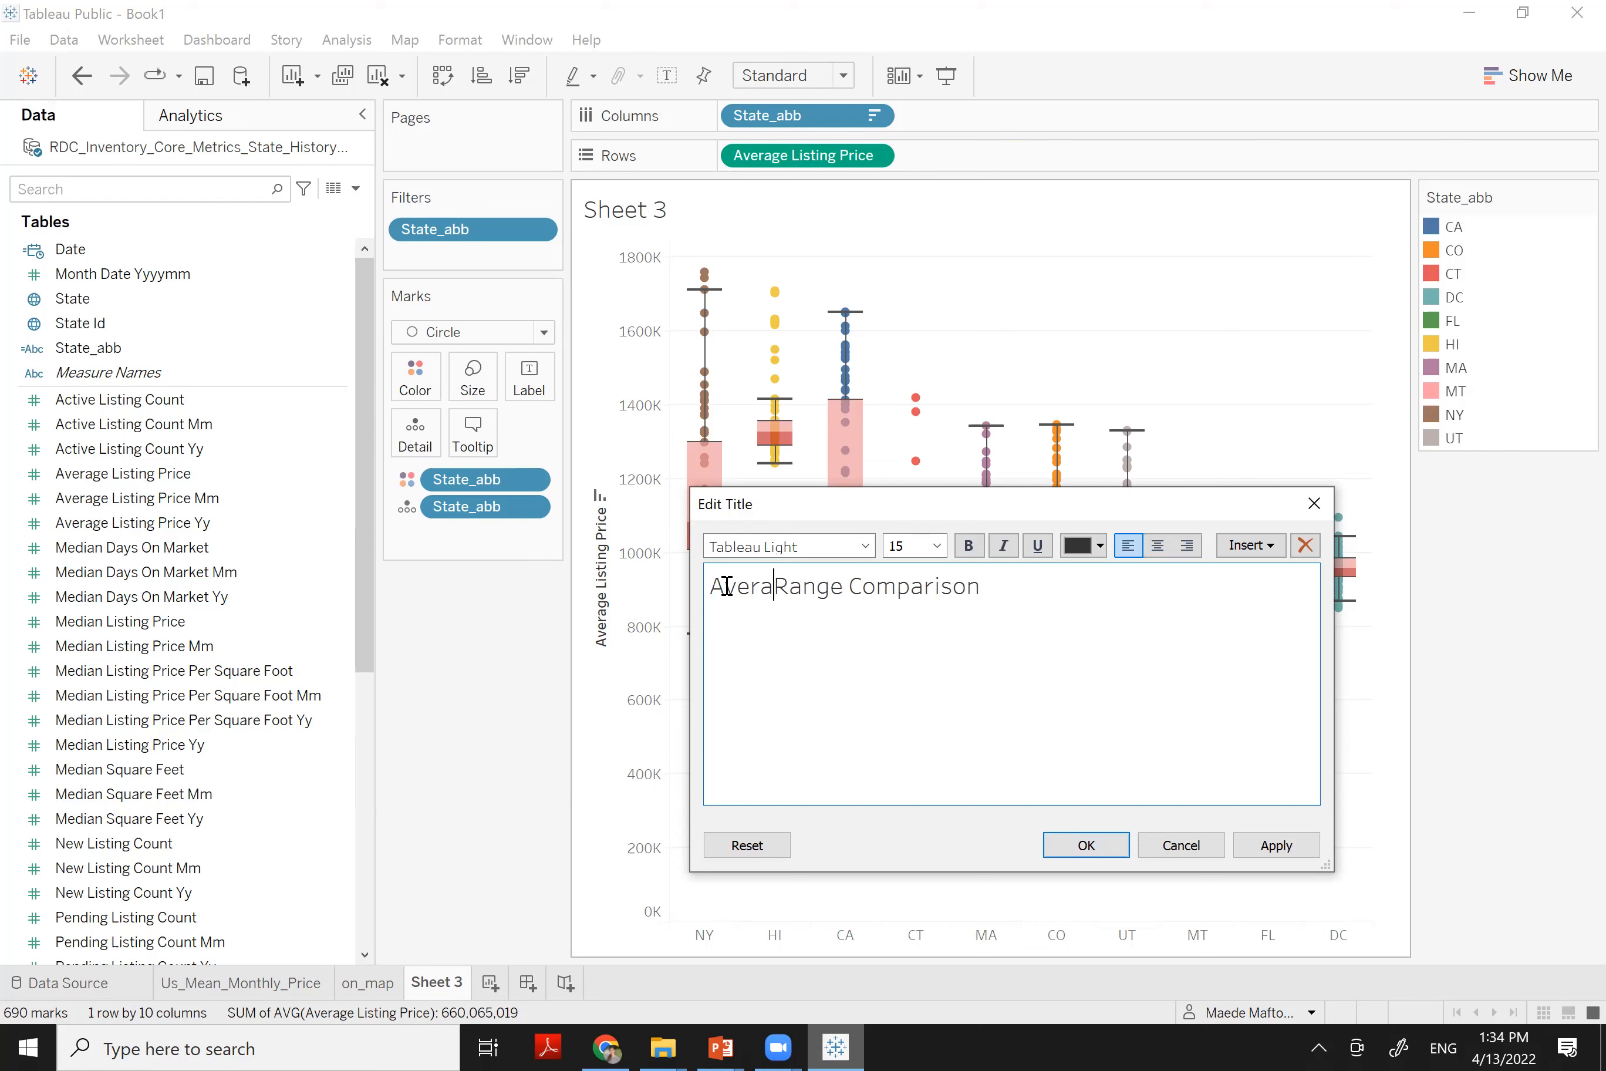
key(BackSpace)
key(BackSpace)
key(BackSpace)
key(BackSpace)
key(BackSpace)
key(BackSpace)
key(BackSpace)
key(BackSpace)
text(p)
key(BackSpace)
text(Price )
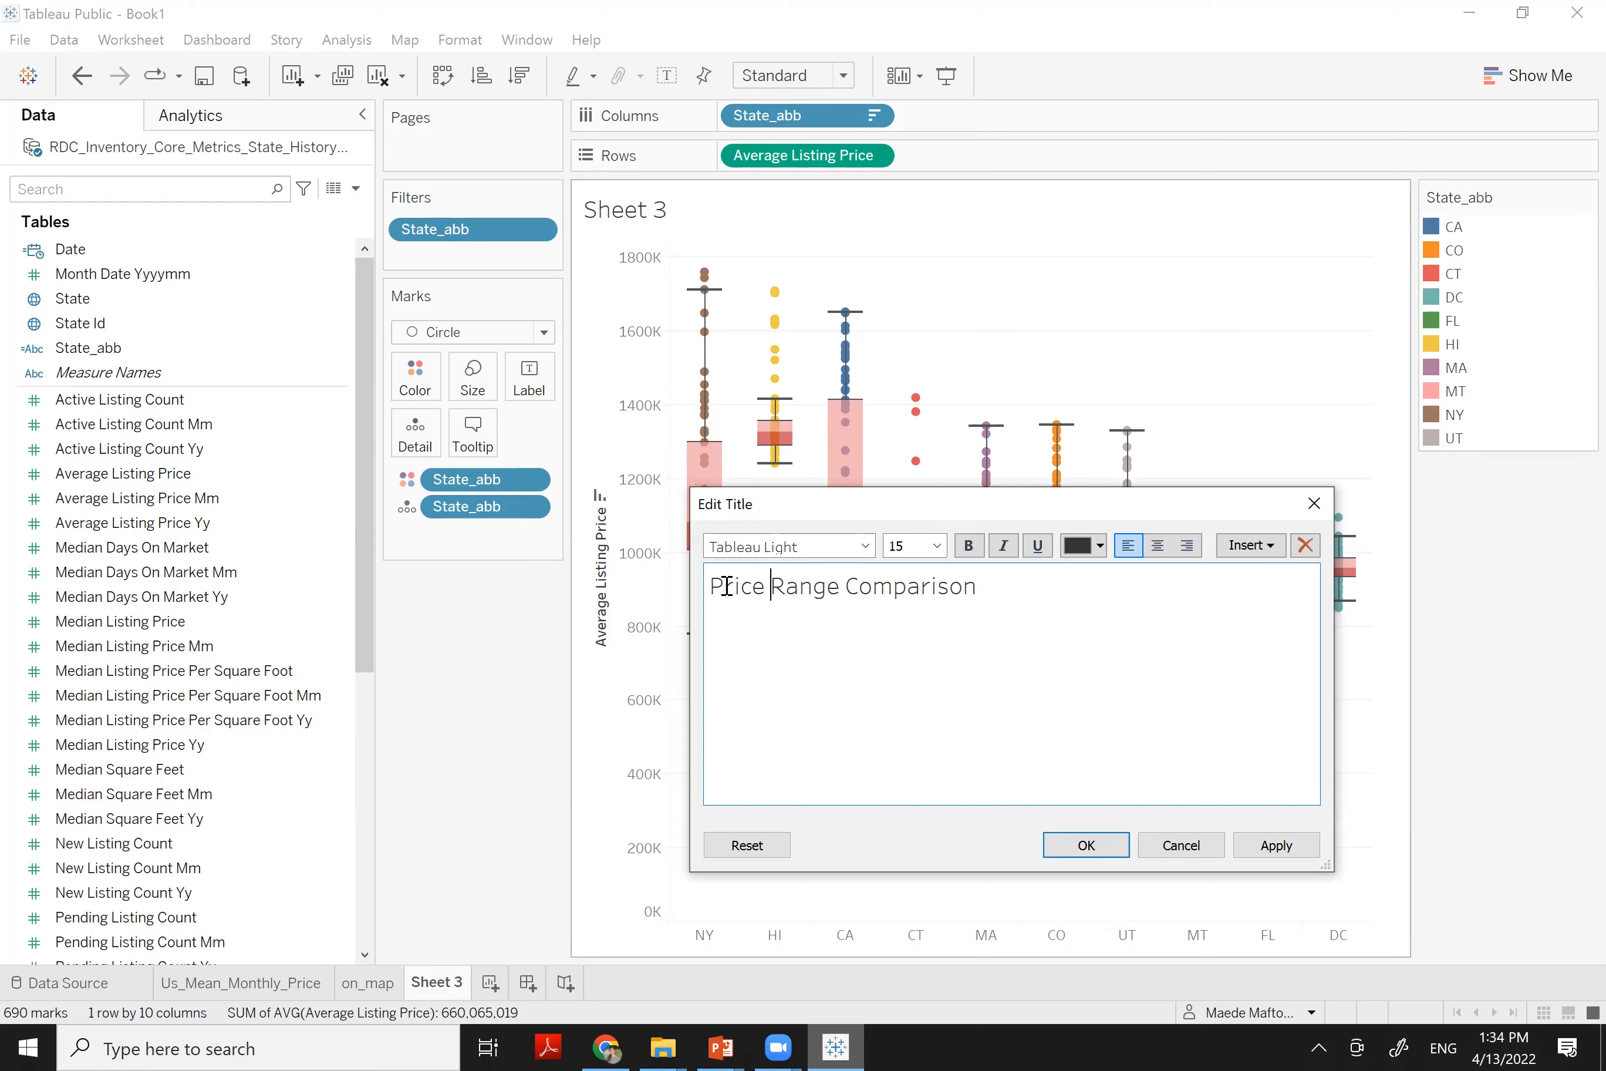
text(etween States)
click(1085, 851)
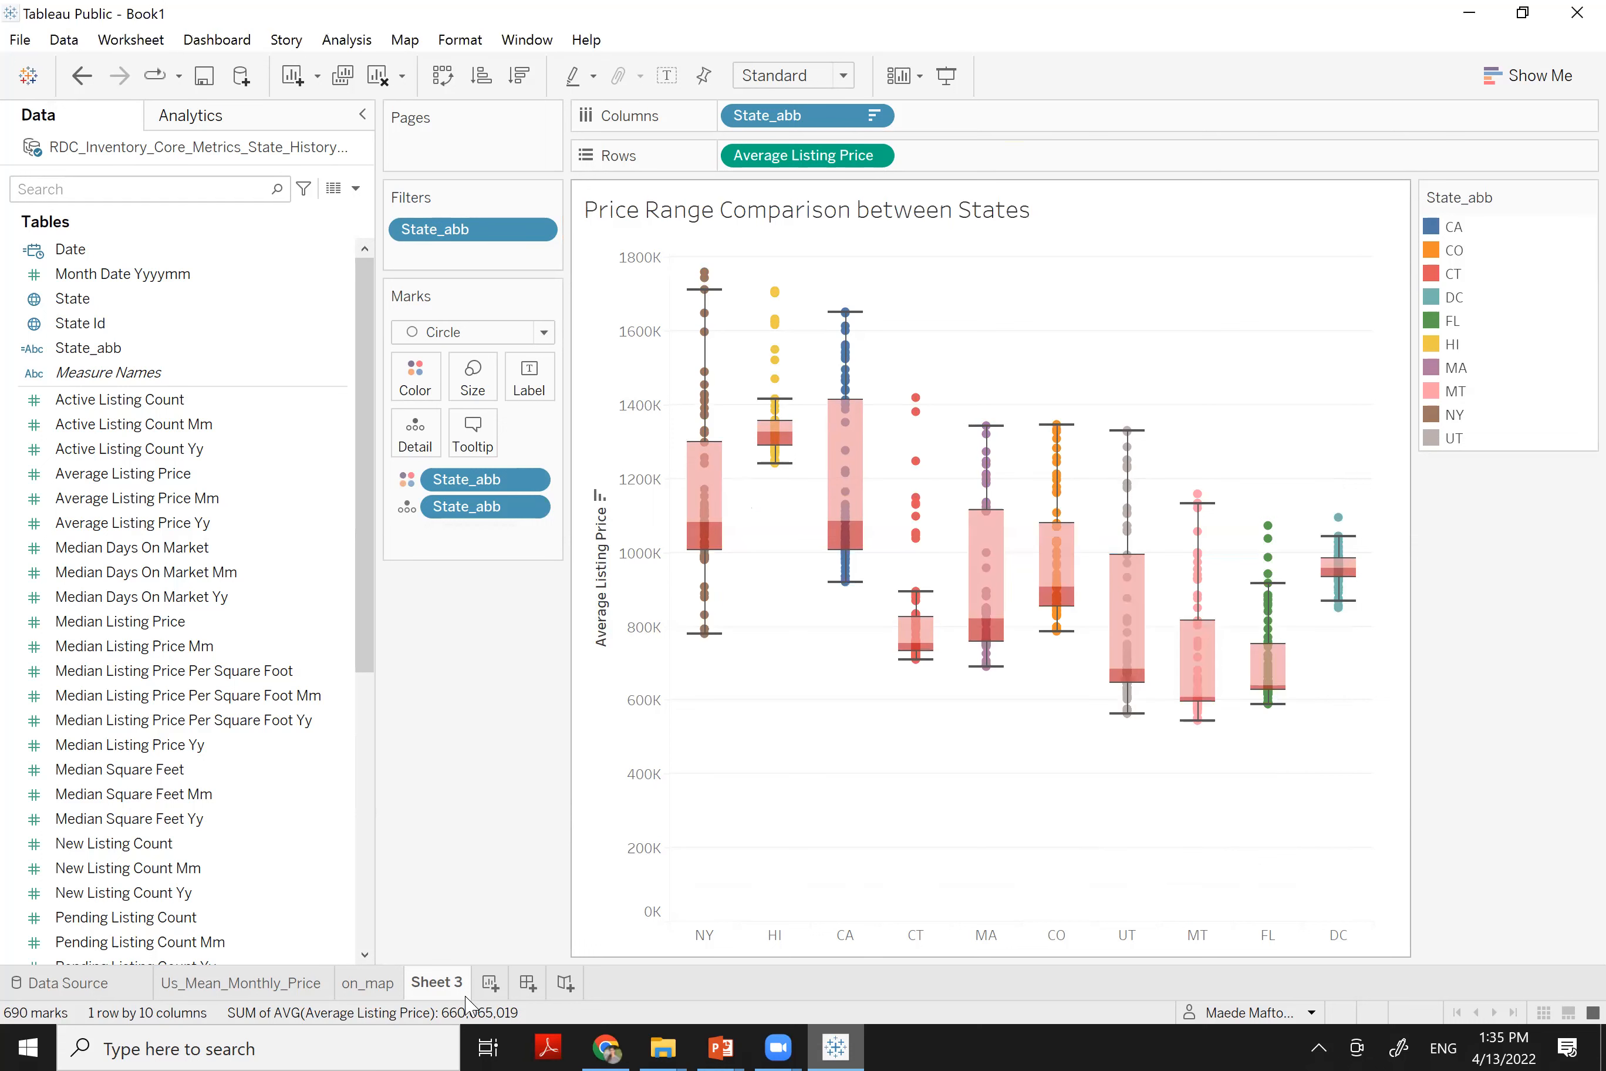
Rename the Sheet 3 tab to price_comparison_by_state
double_click(433, 982)
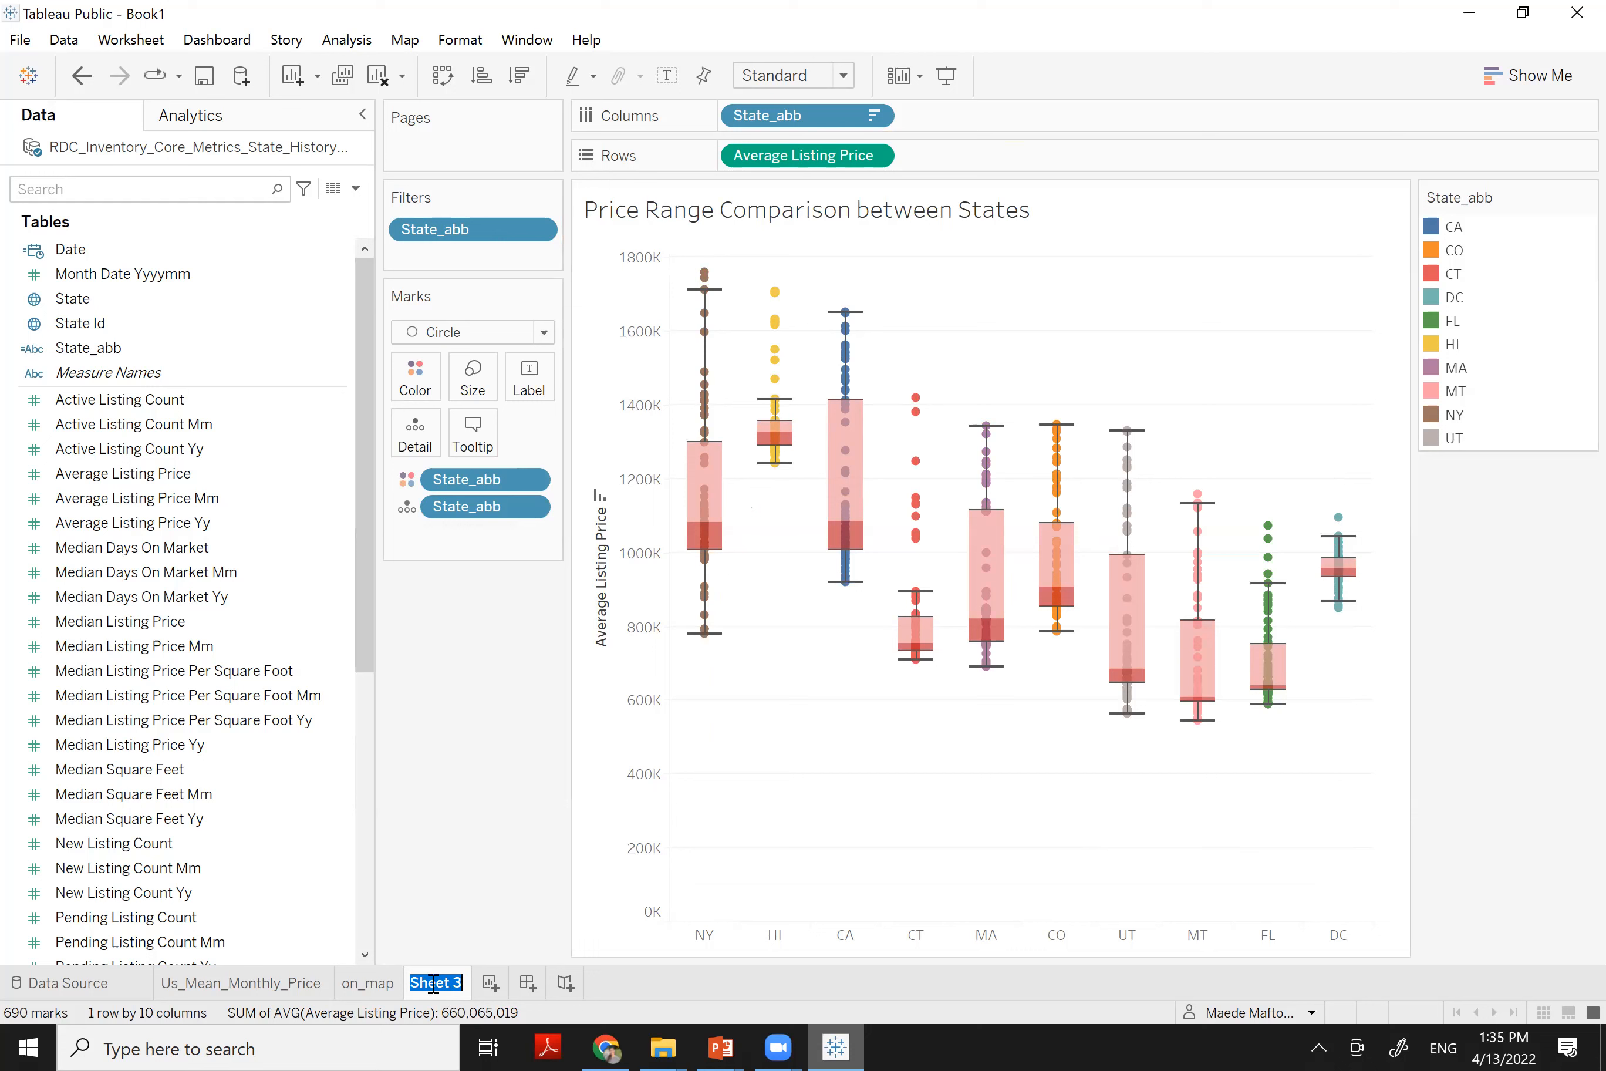
text(price_comparisi)
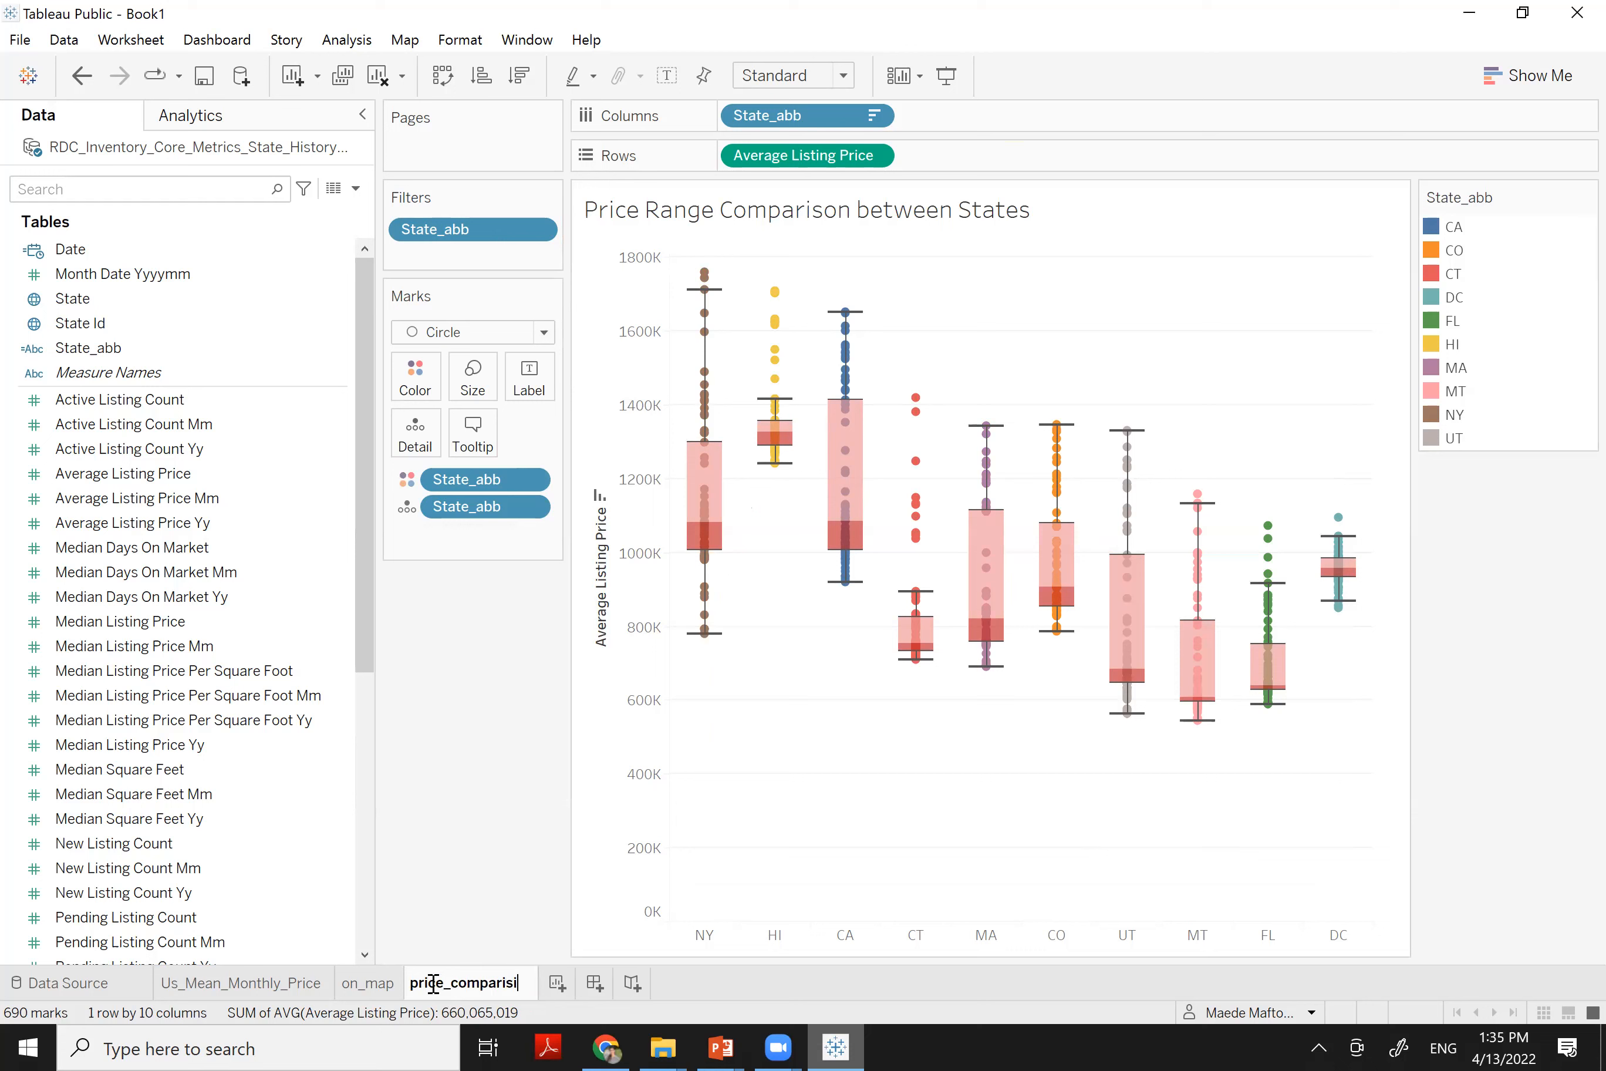
key(BackSpace)
text(on)
key(Return)
text(_by)
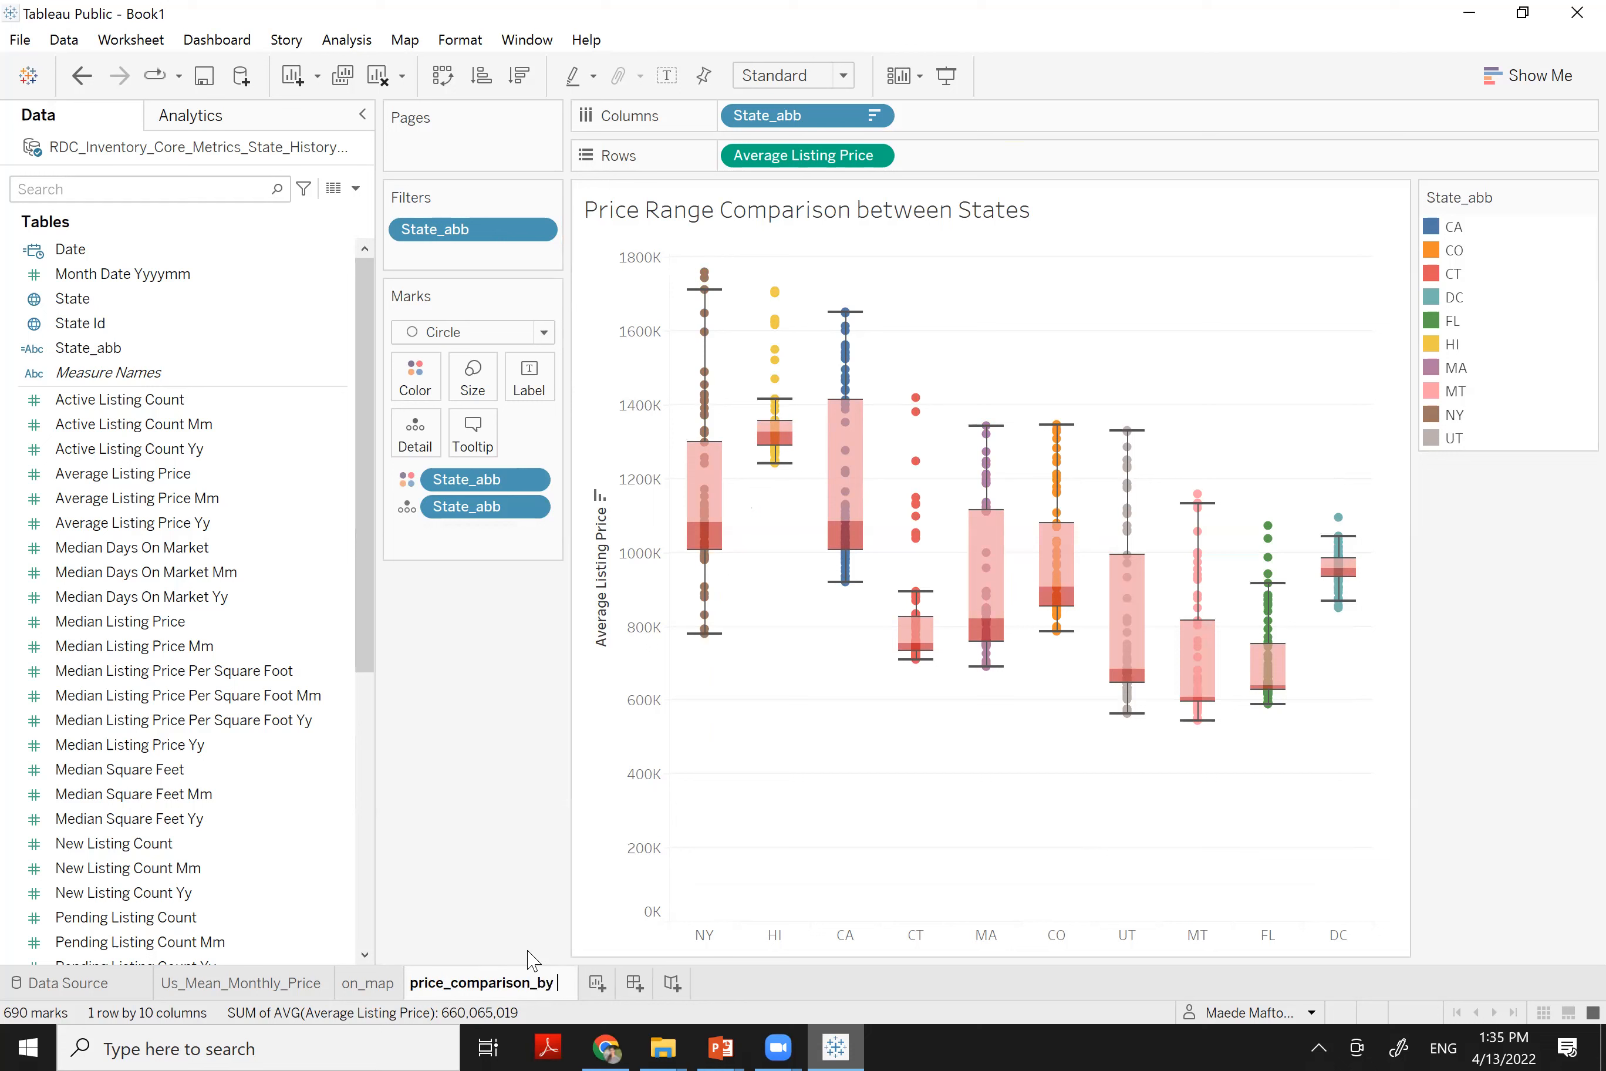
text(_state)
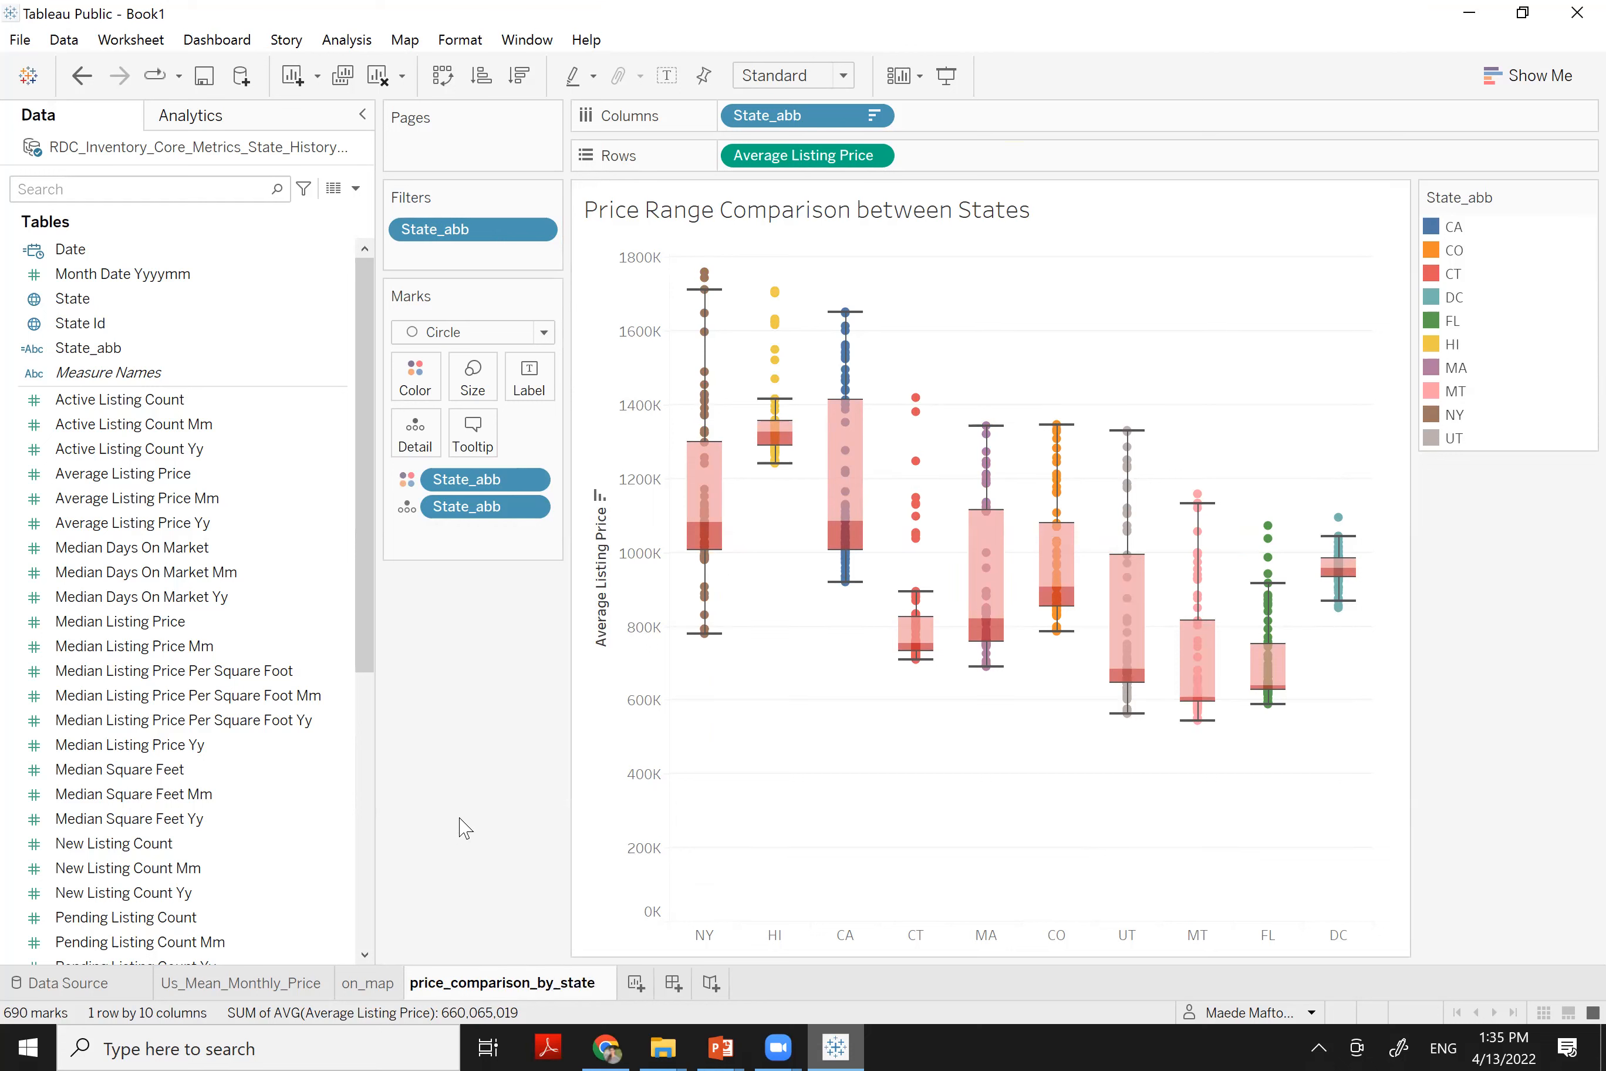
key(Return)
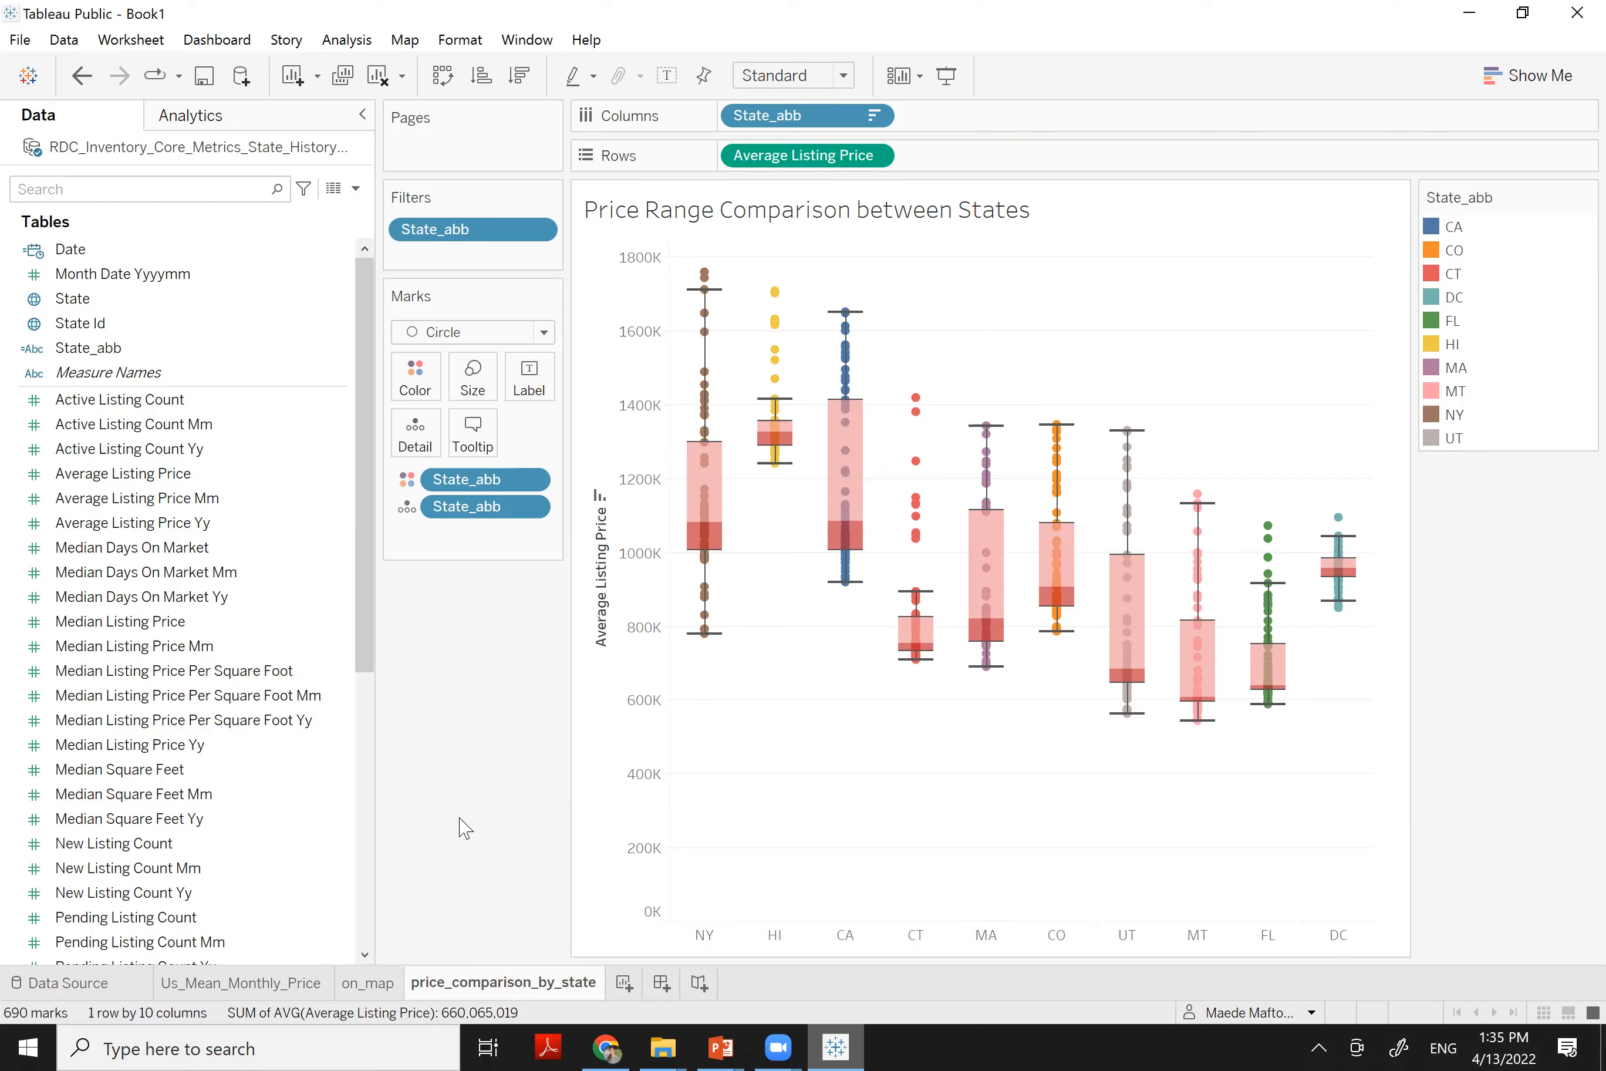
Centre the sheet title and set its font to Times New Roman
double_click(827, 220)
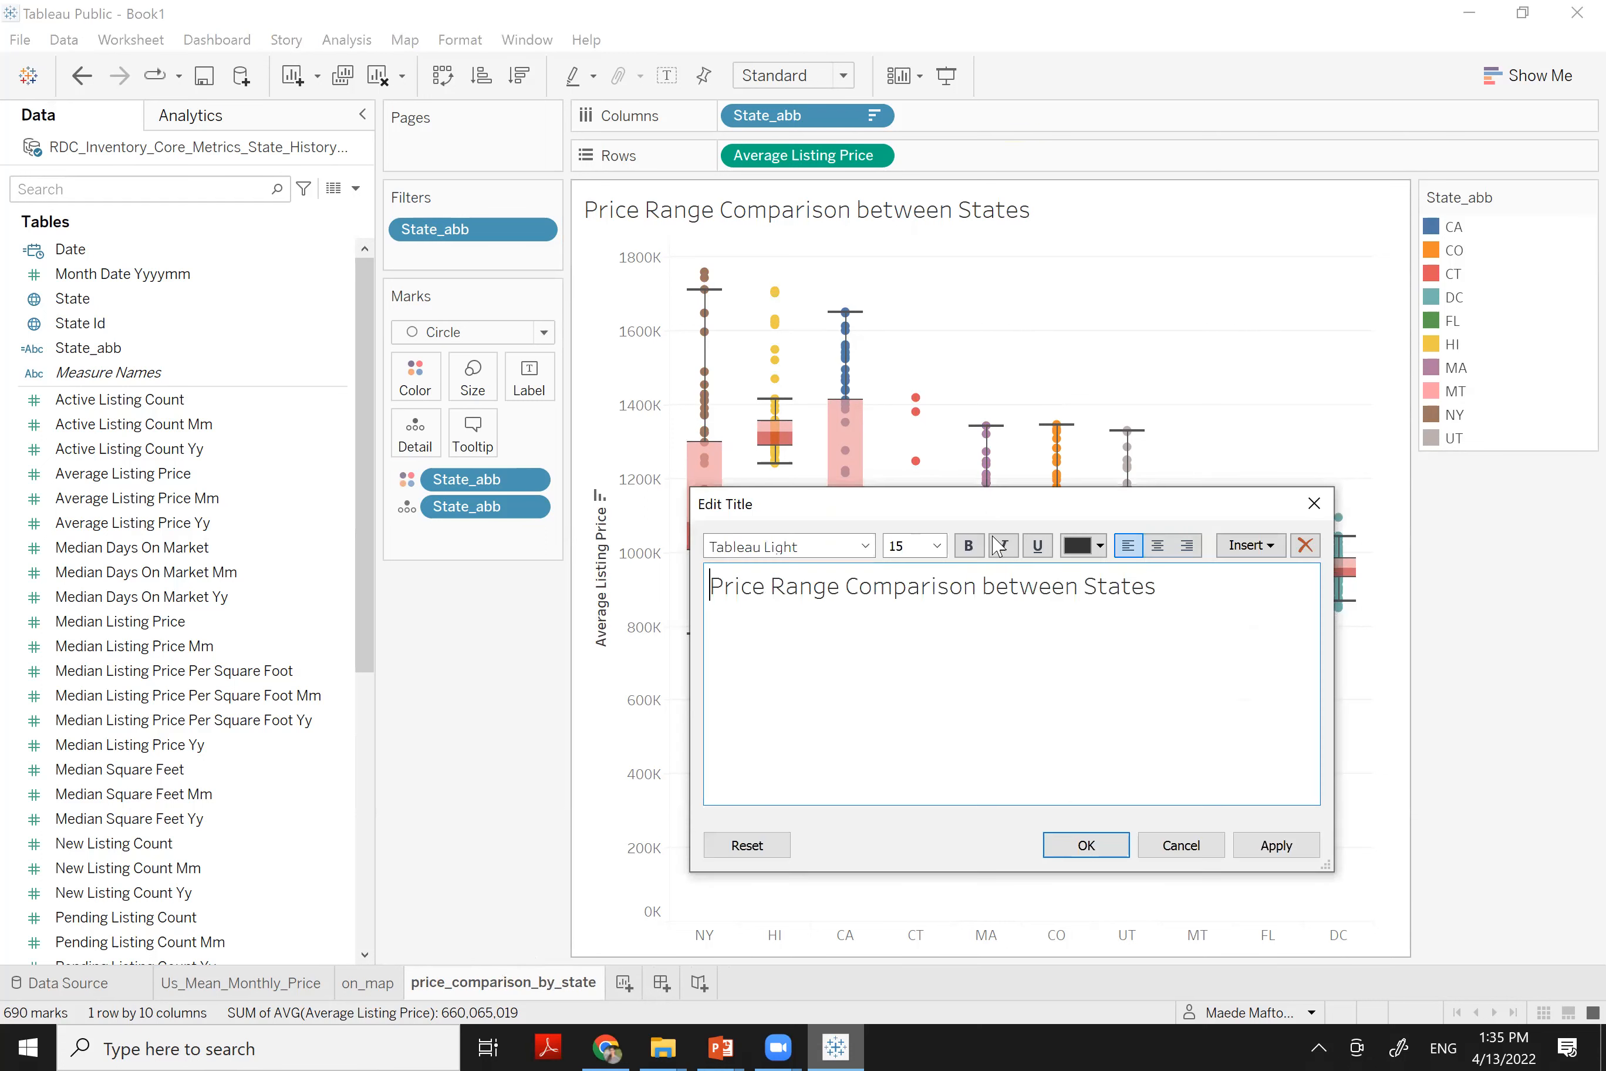
triple_click(866, 591)
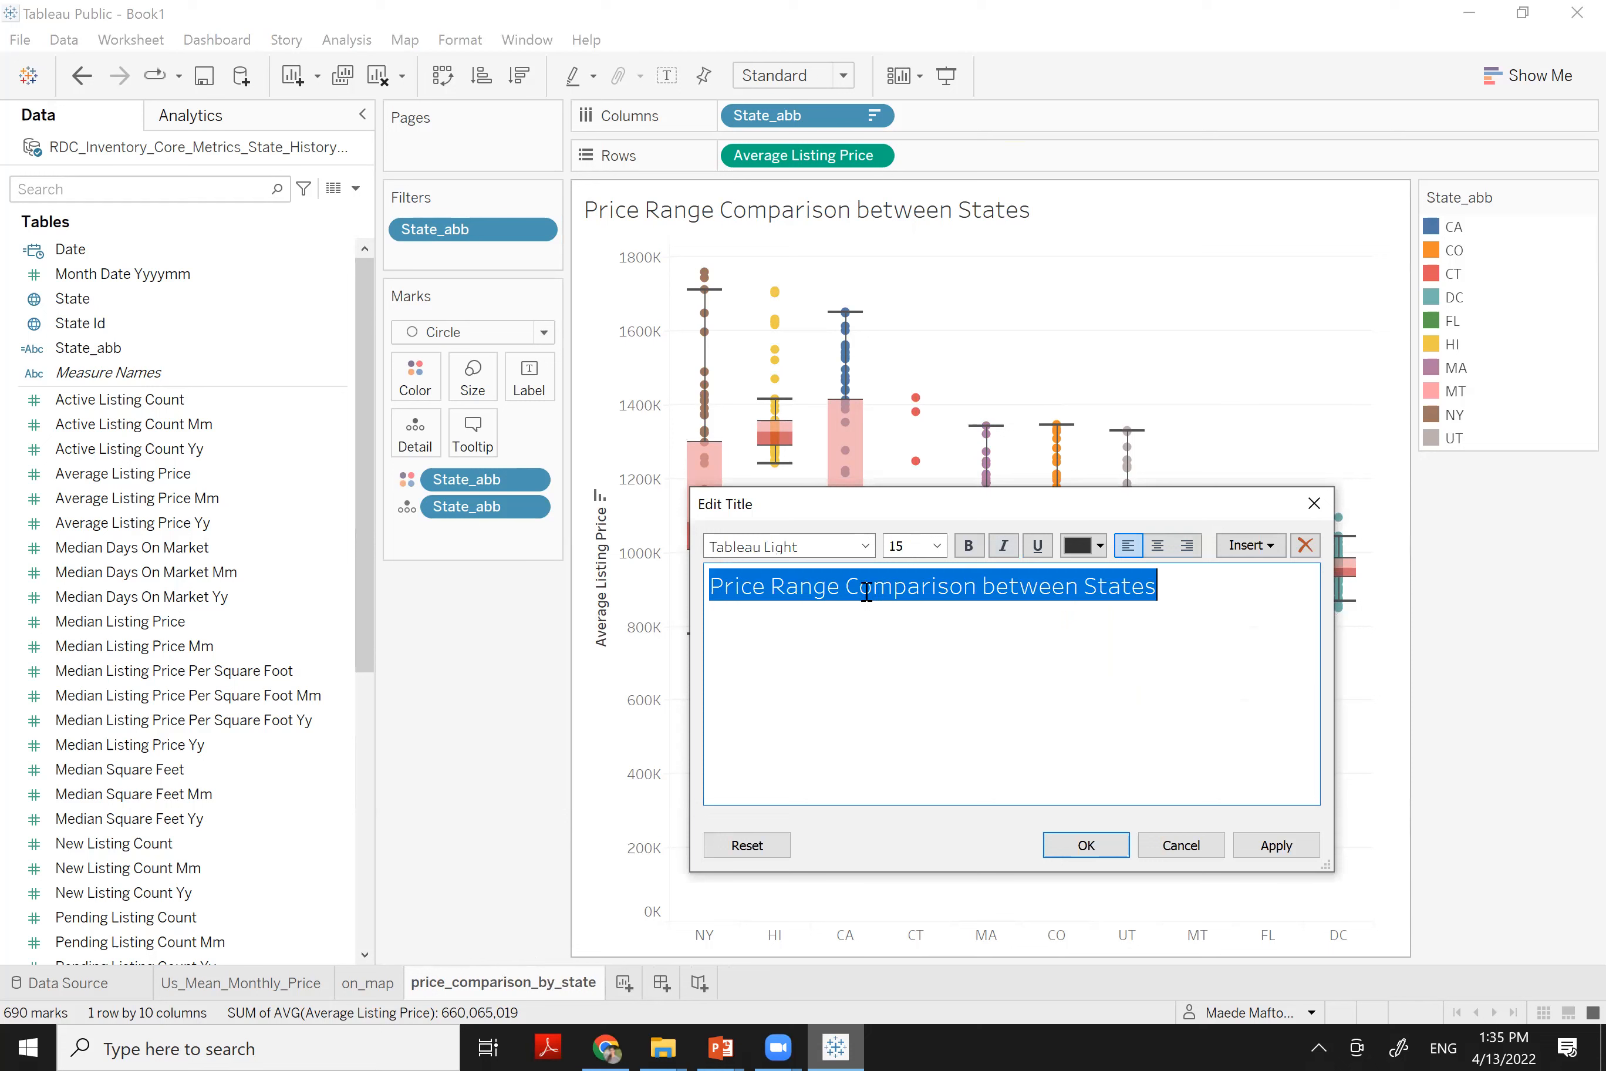
click(1157, 545)
click(746, 547)
text(times New Roman)
key(Return)
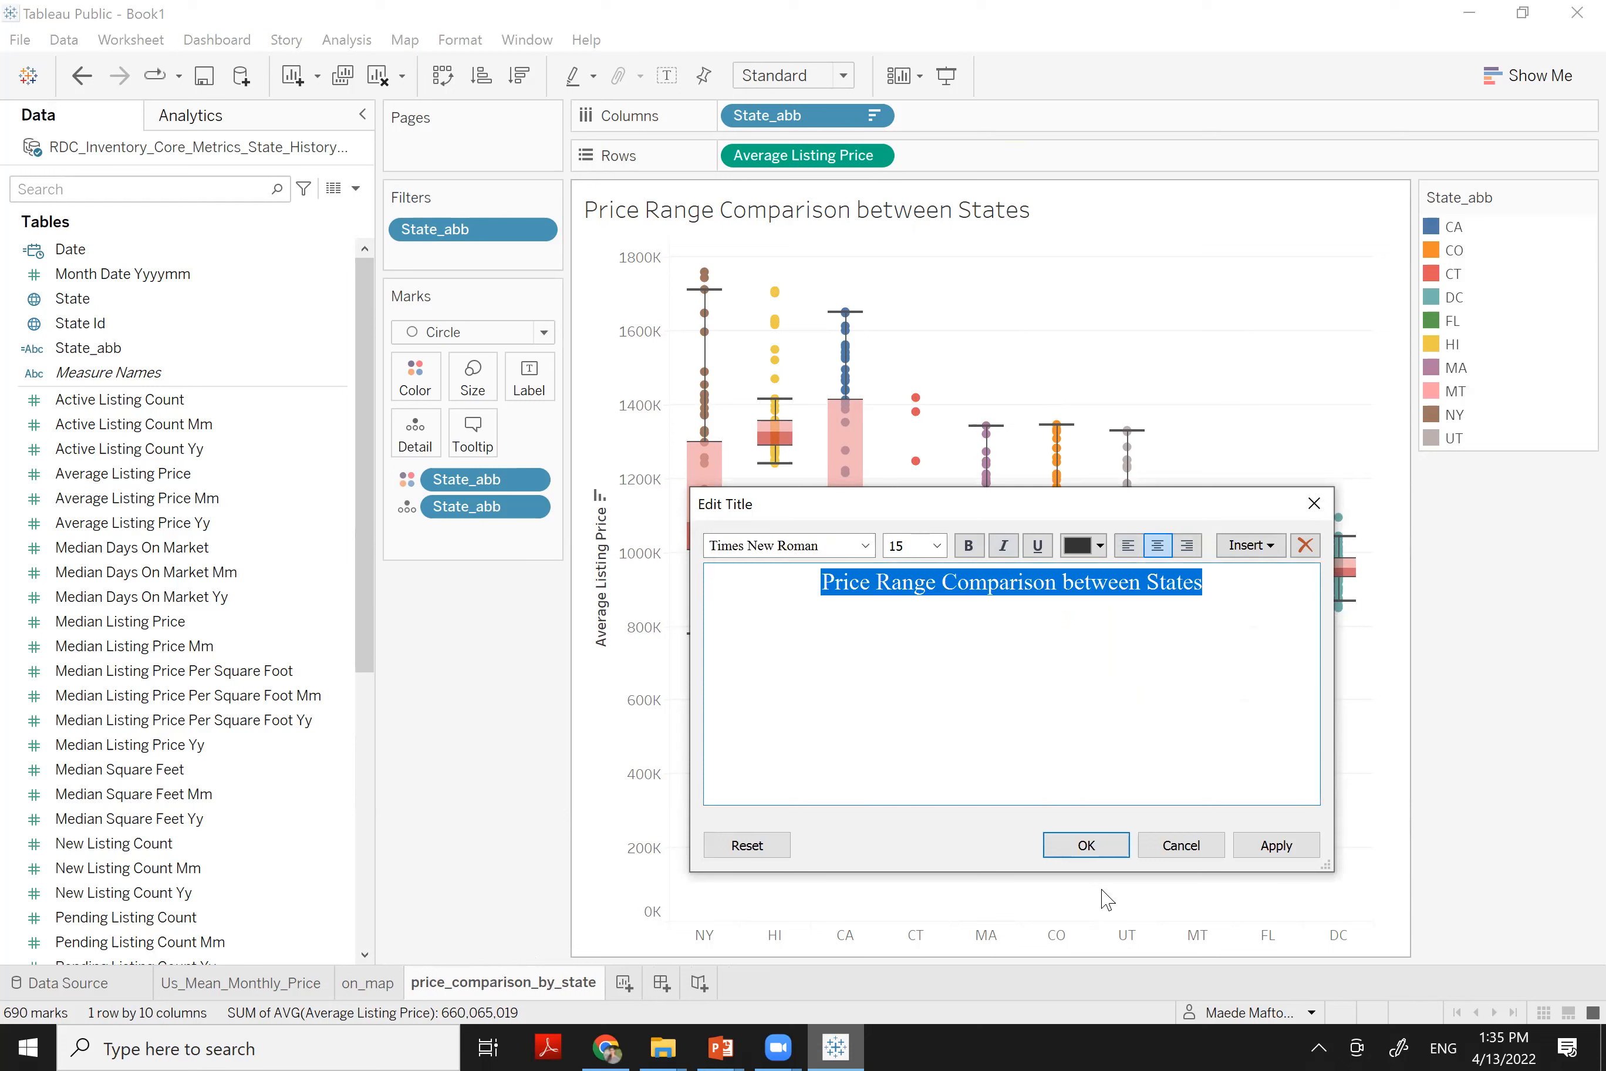
click(1086, 845)
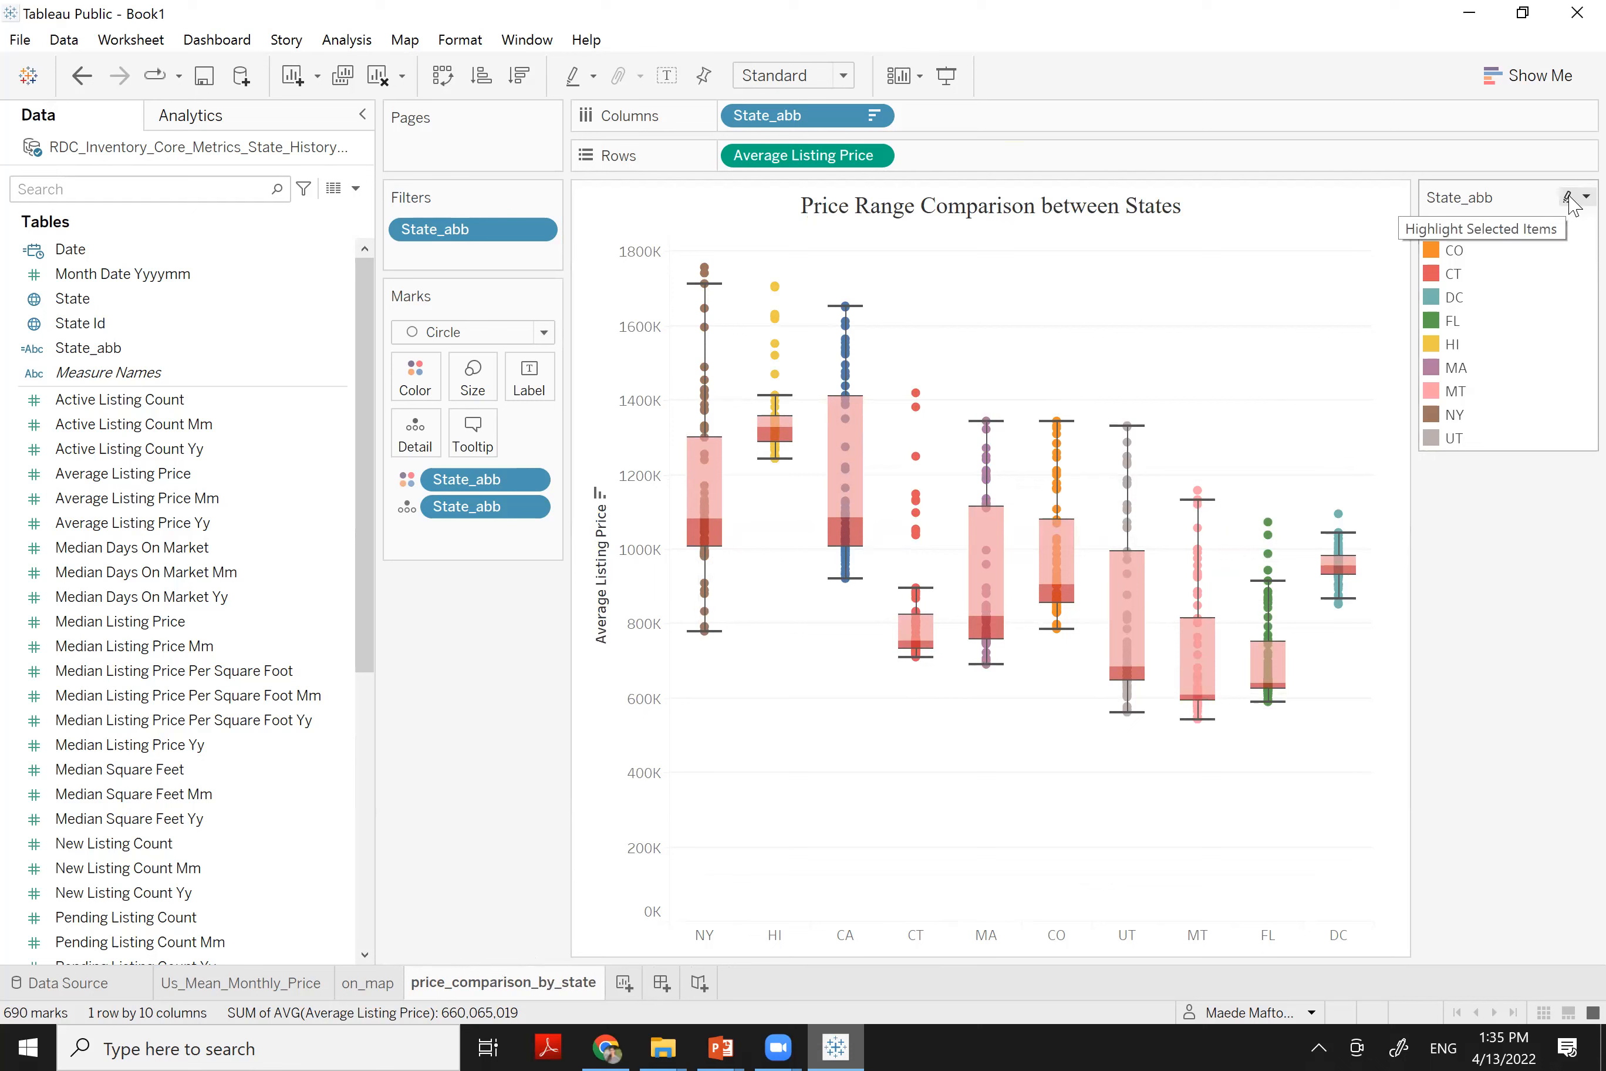
Hide the State_abb colour legend card
click(1585, 196)
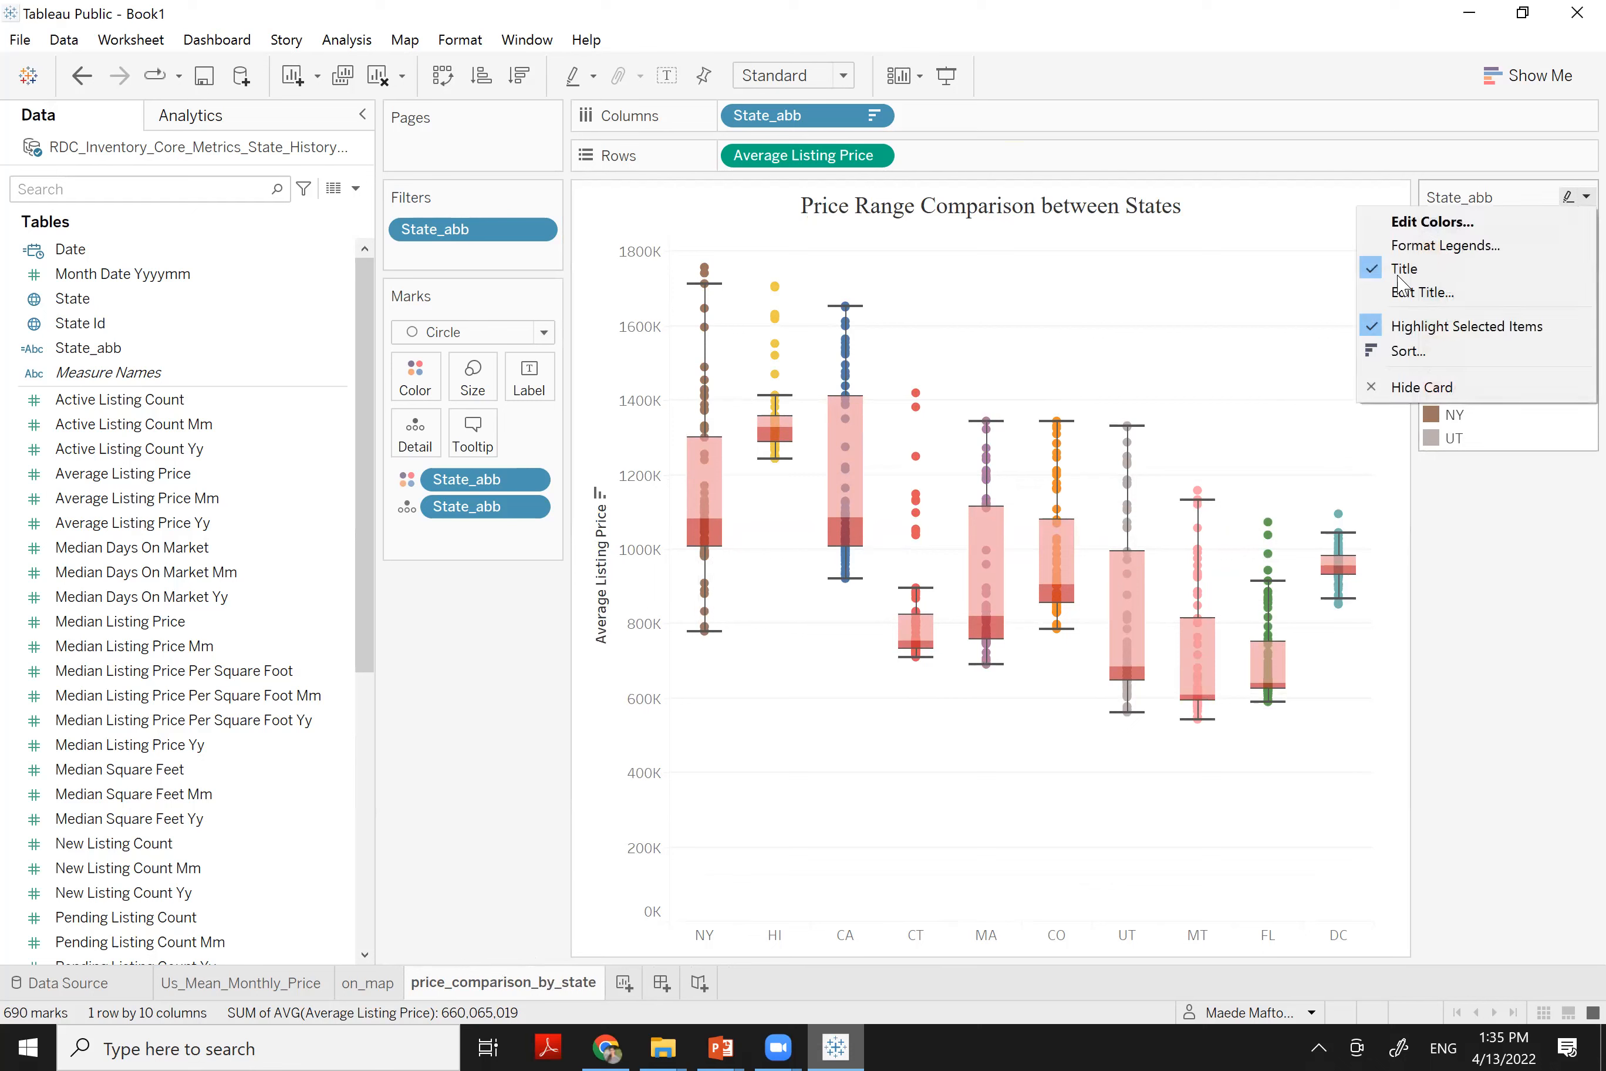
click(1428, 395)
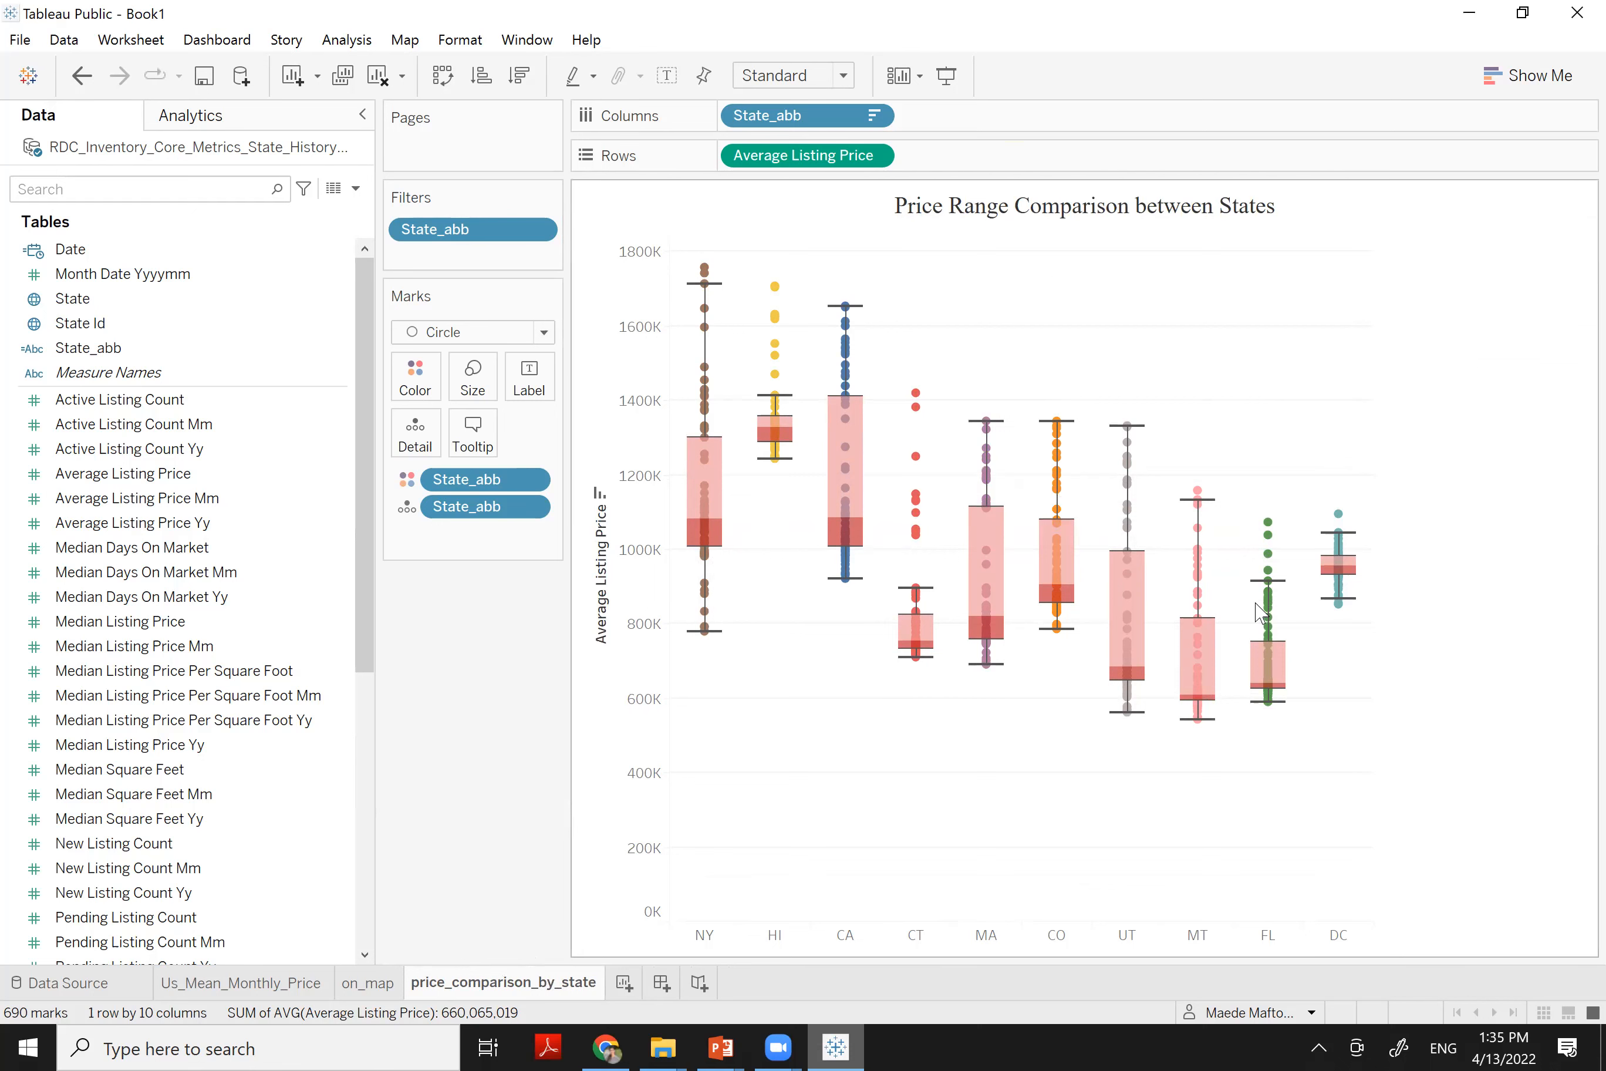
mouse_move(913, 655)
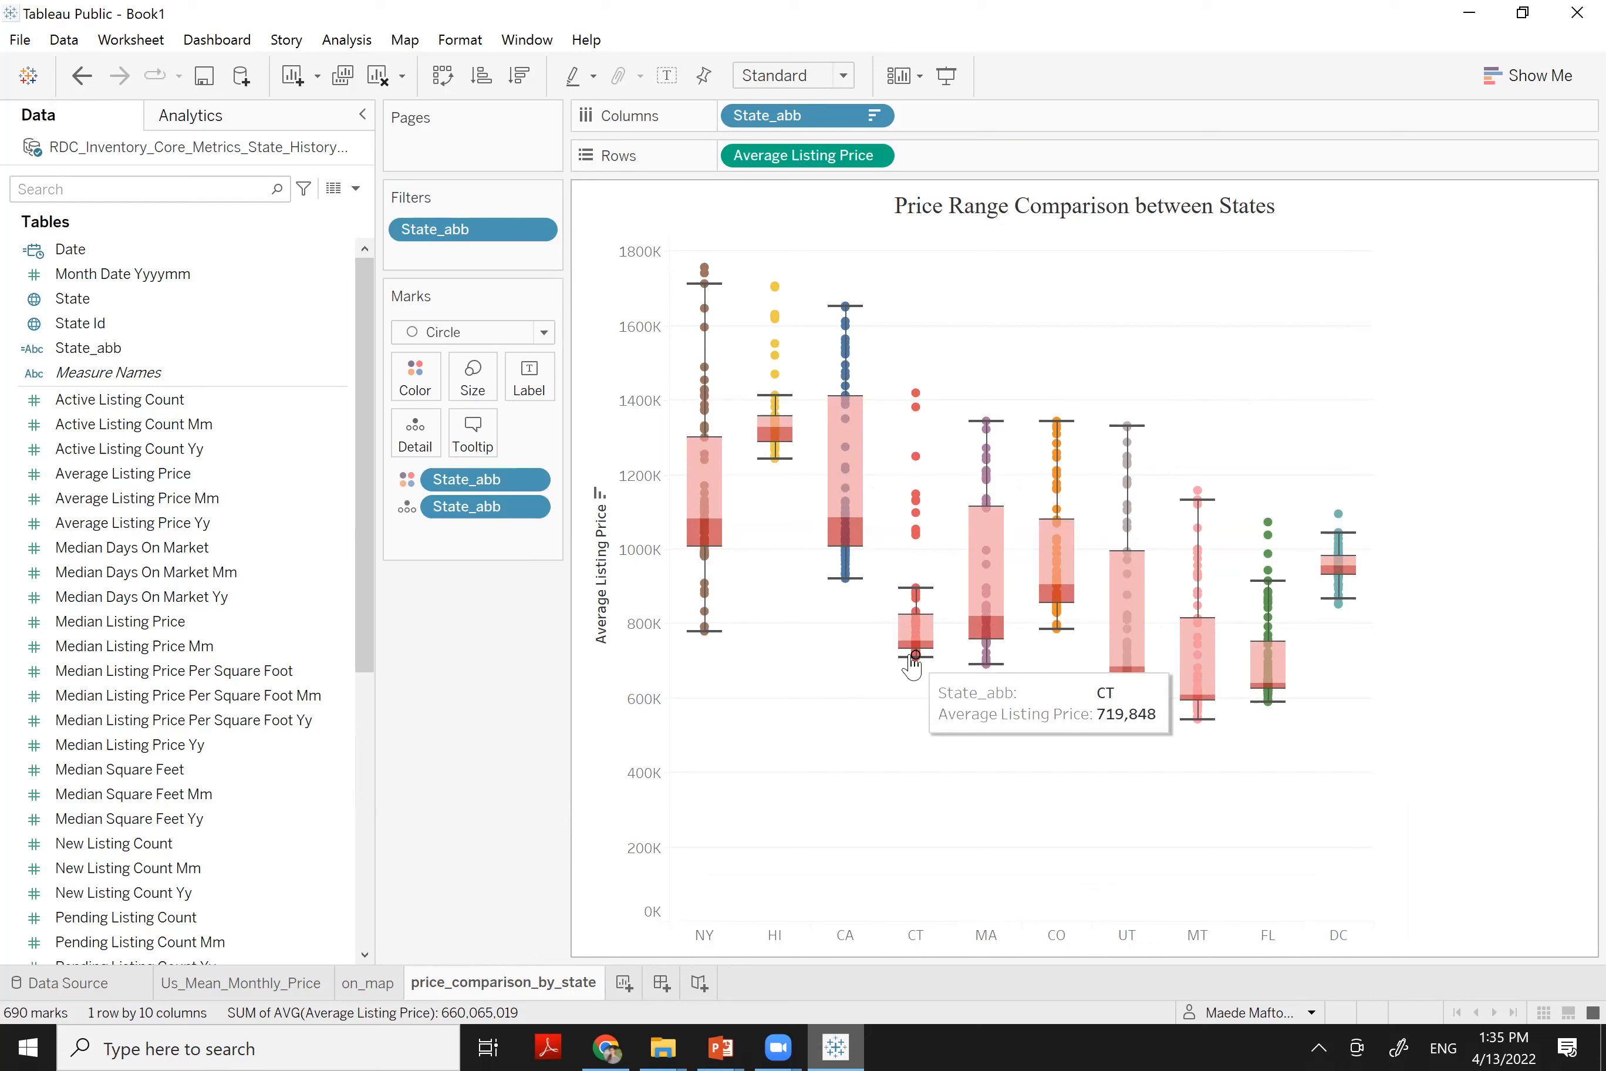
Add blank worksheet Sheet 4 and display its Show Me chart suggestions
click(624, 983)
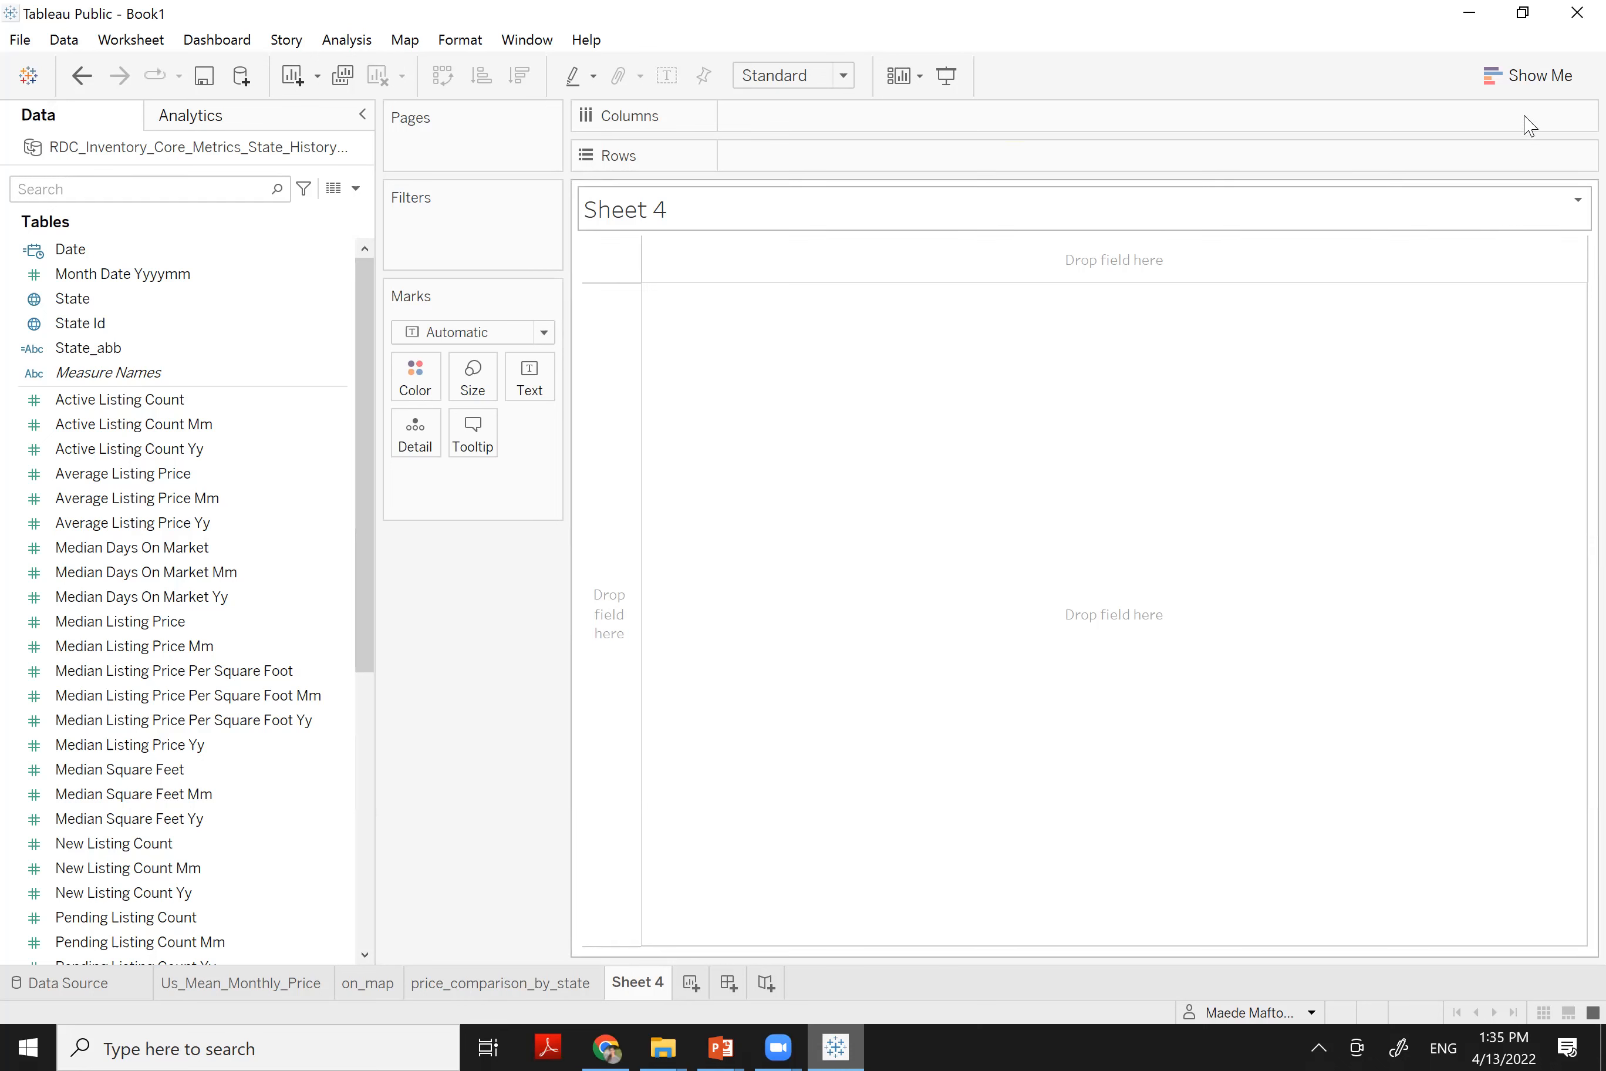
click(1502, 74)
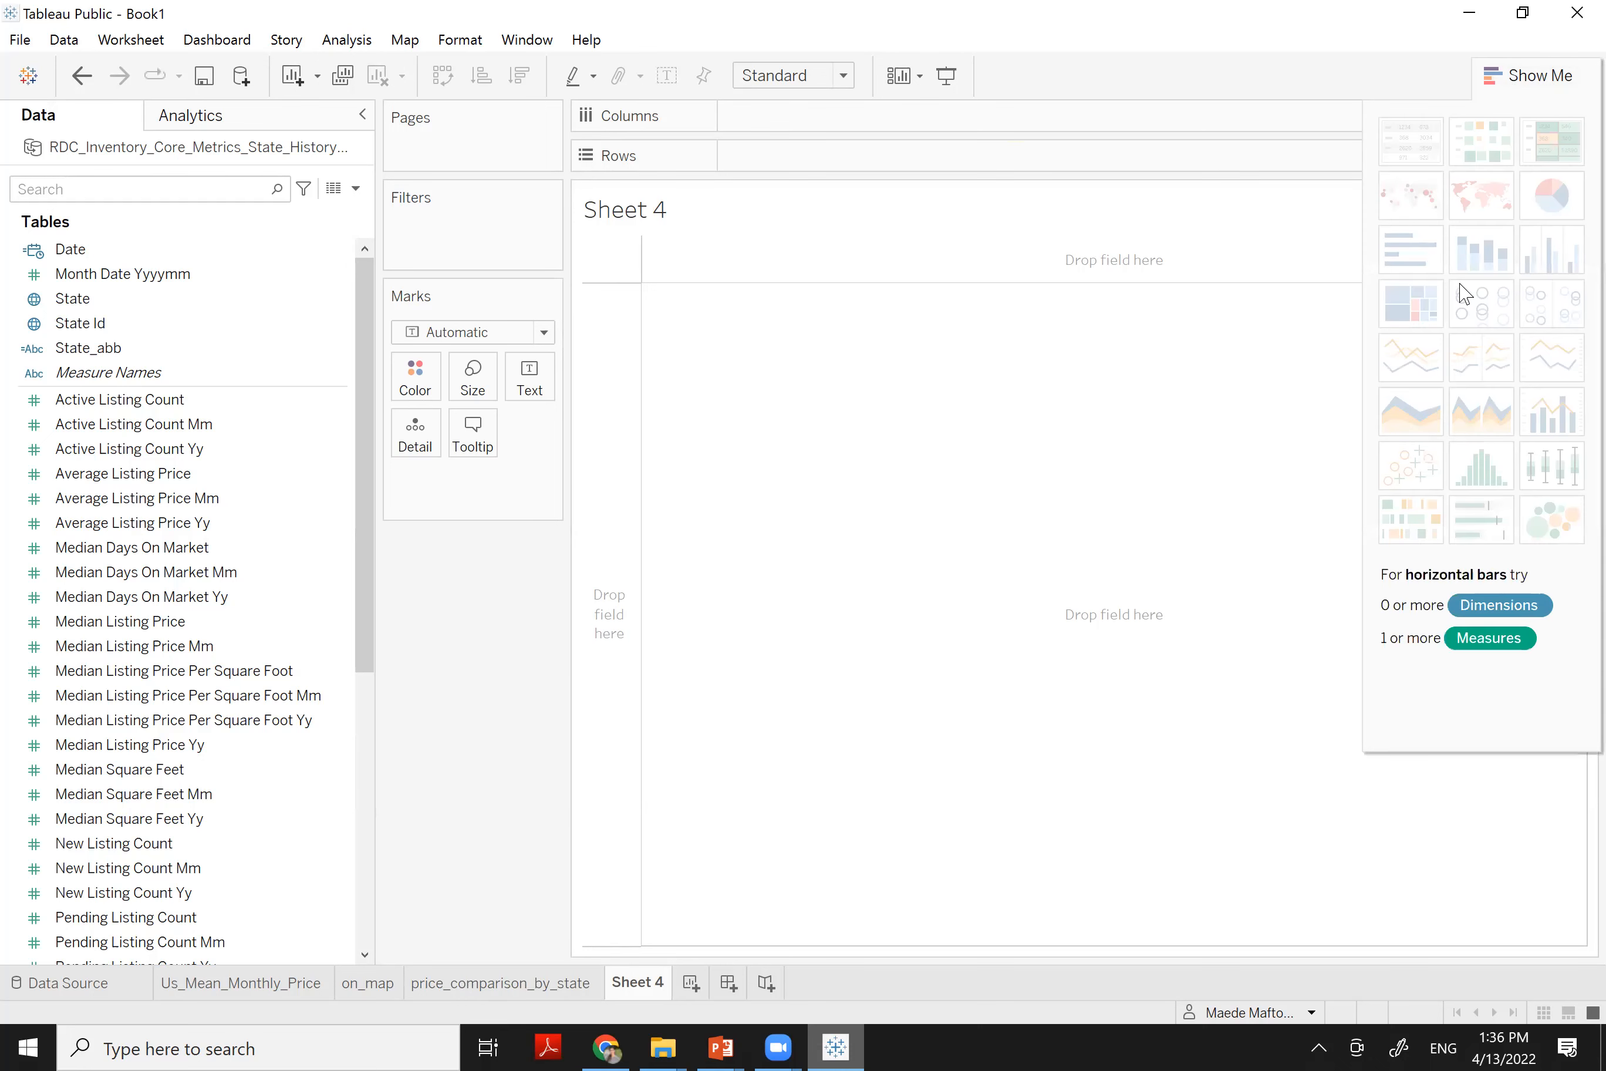
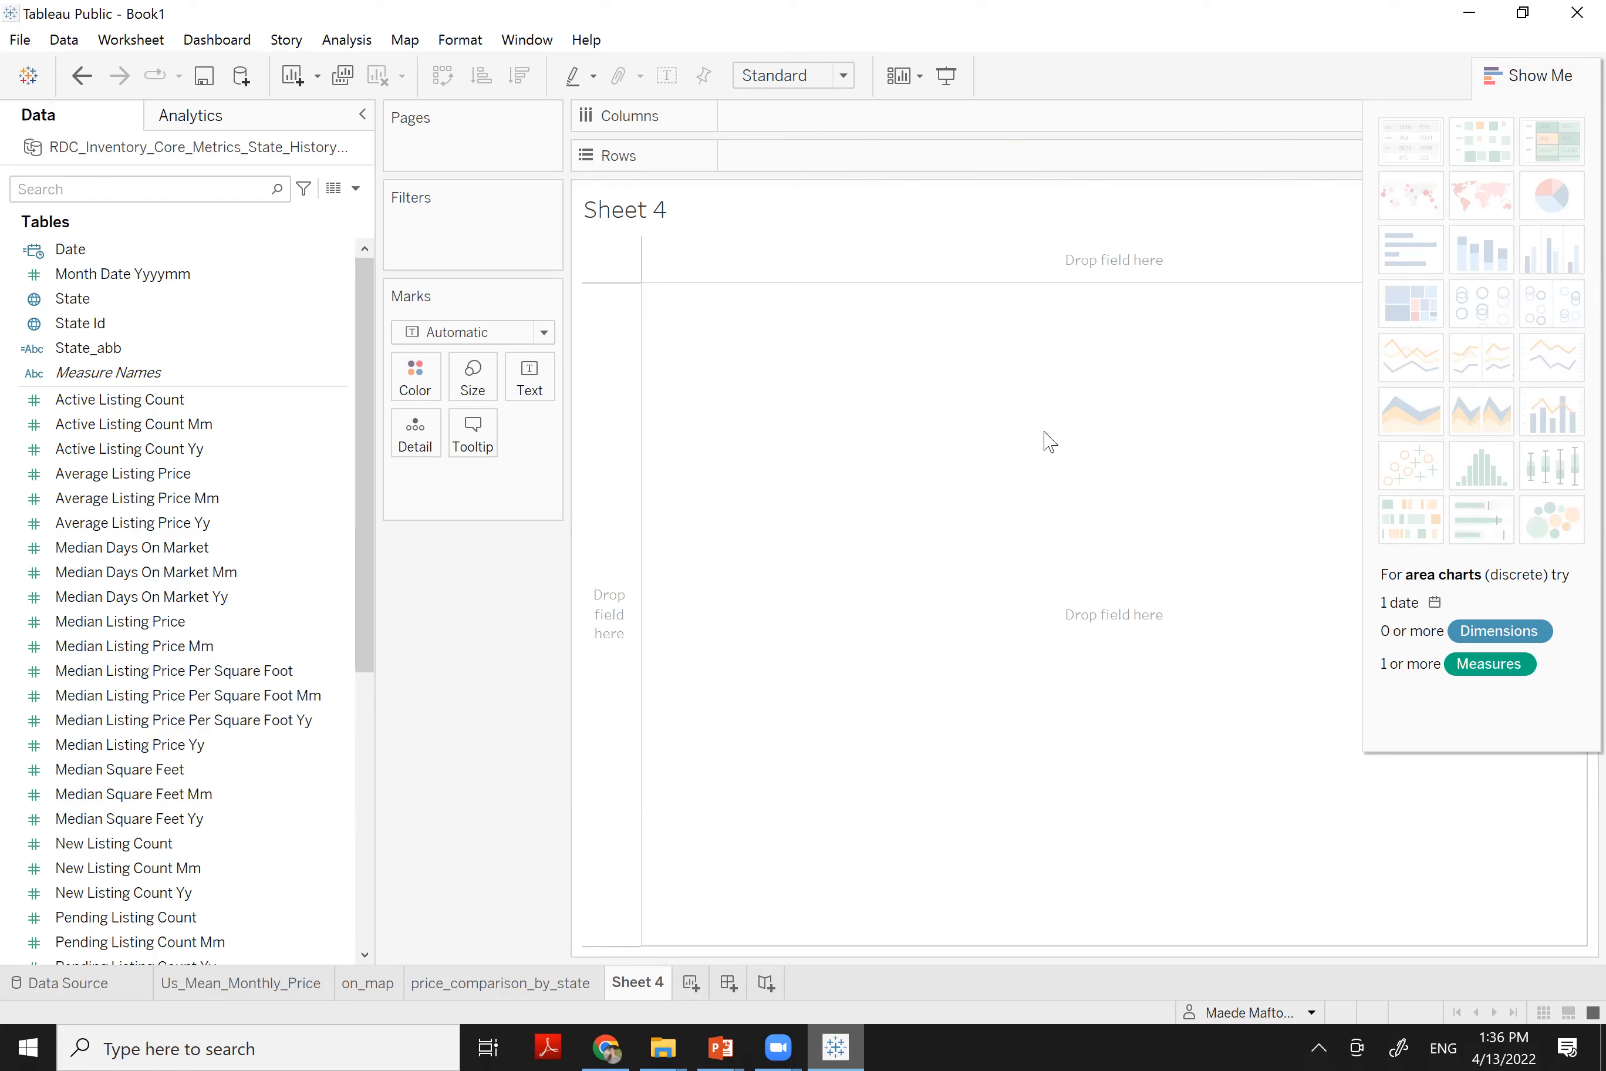
Plot SUM(Total Listing Count) by YEAR(Date) as a line spanning 2016–2022 on Sheet 4
click(77, 254)
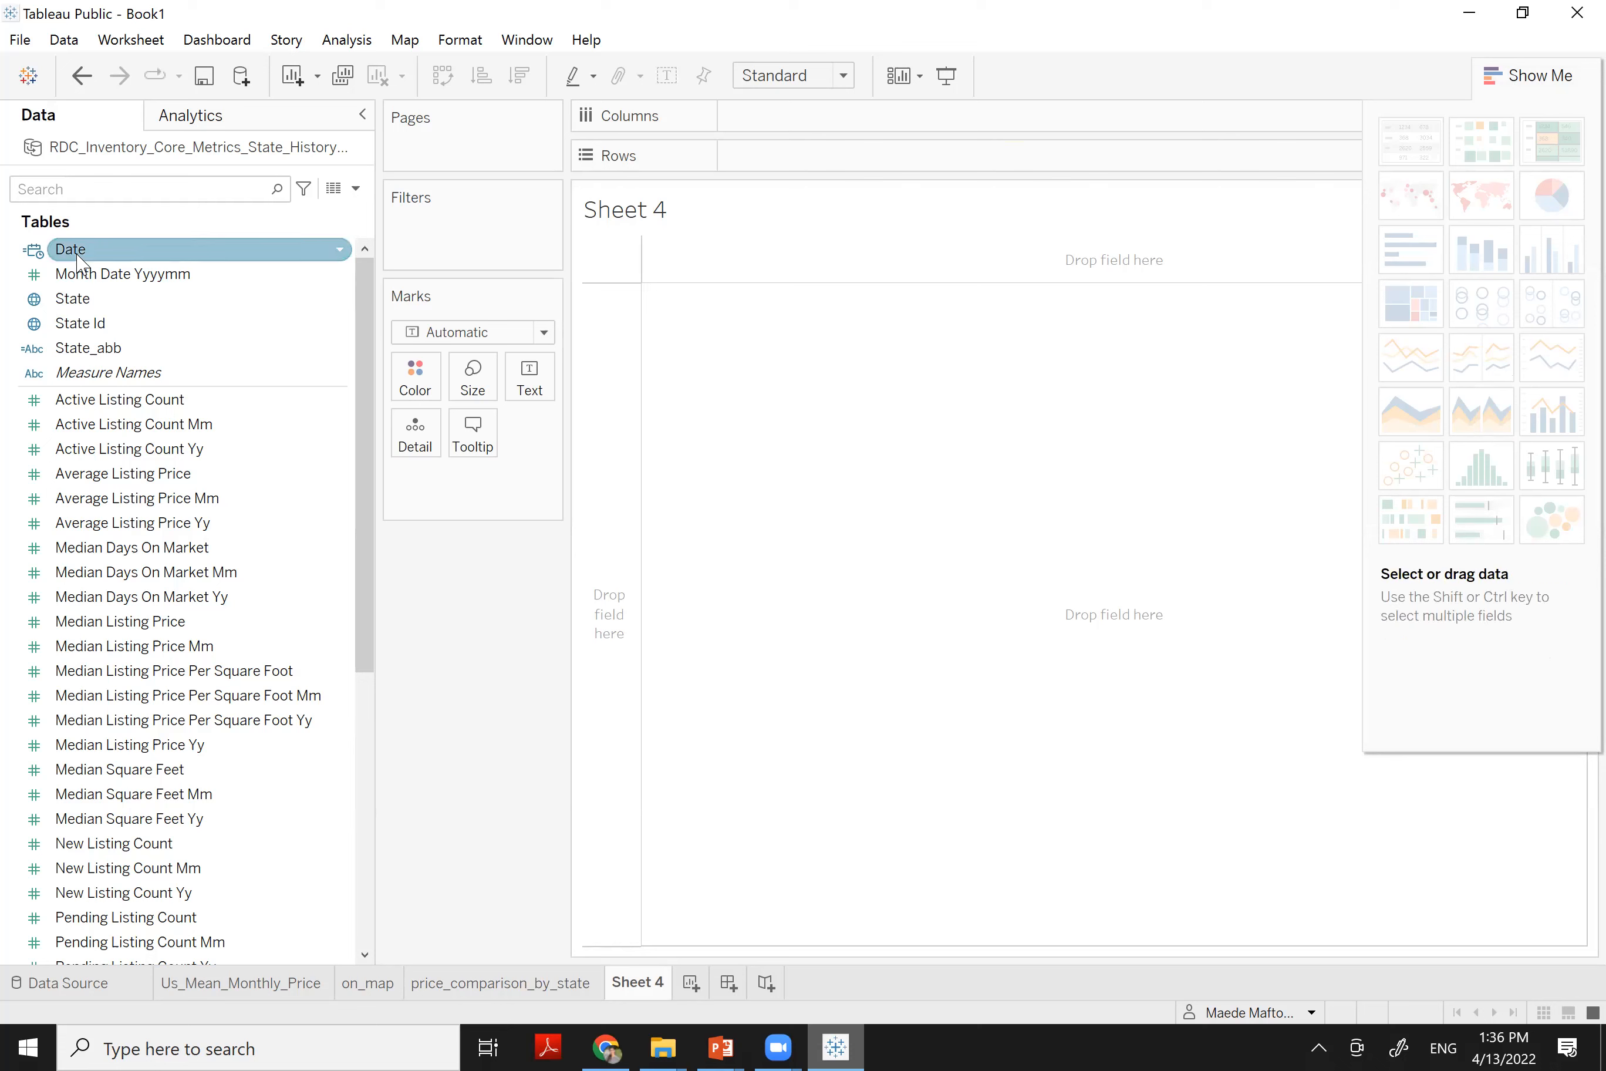
drag(77, 257, 818, 153)
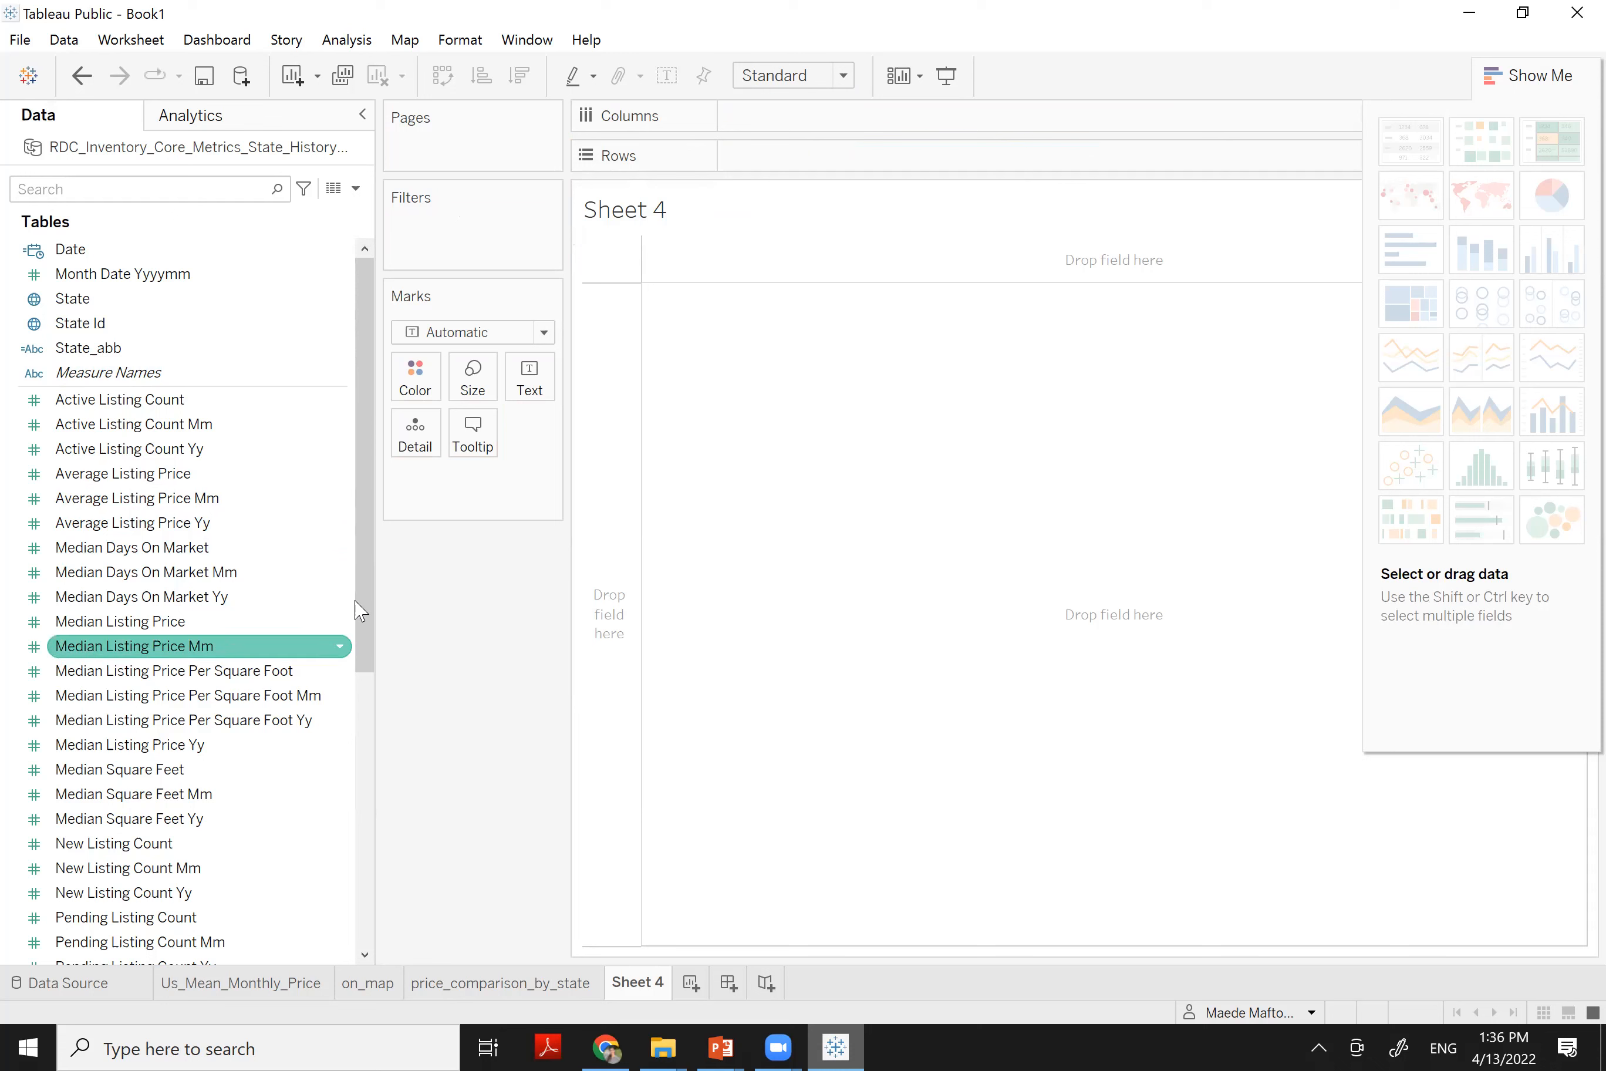
drag(69, 250, 777, 132)
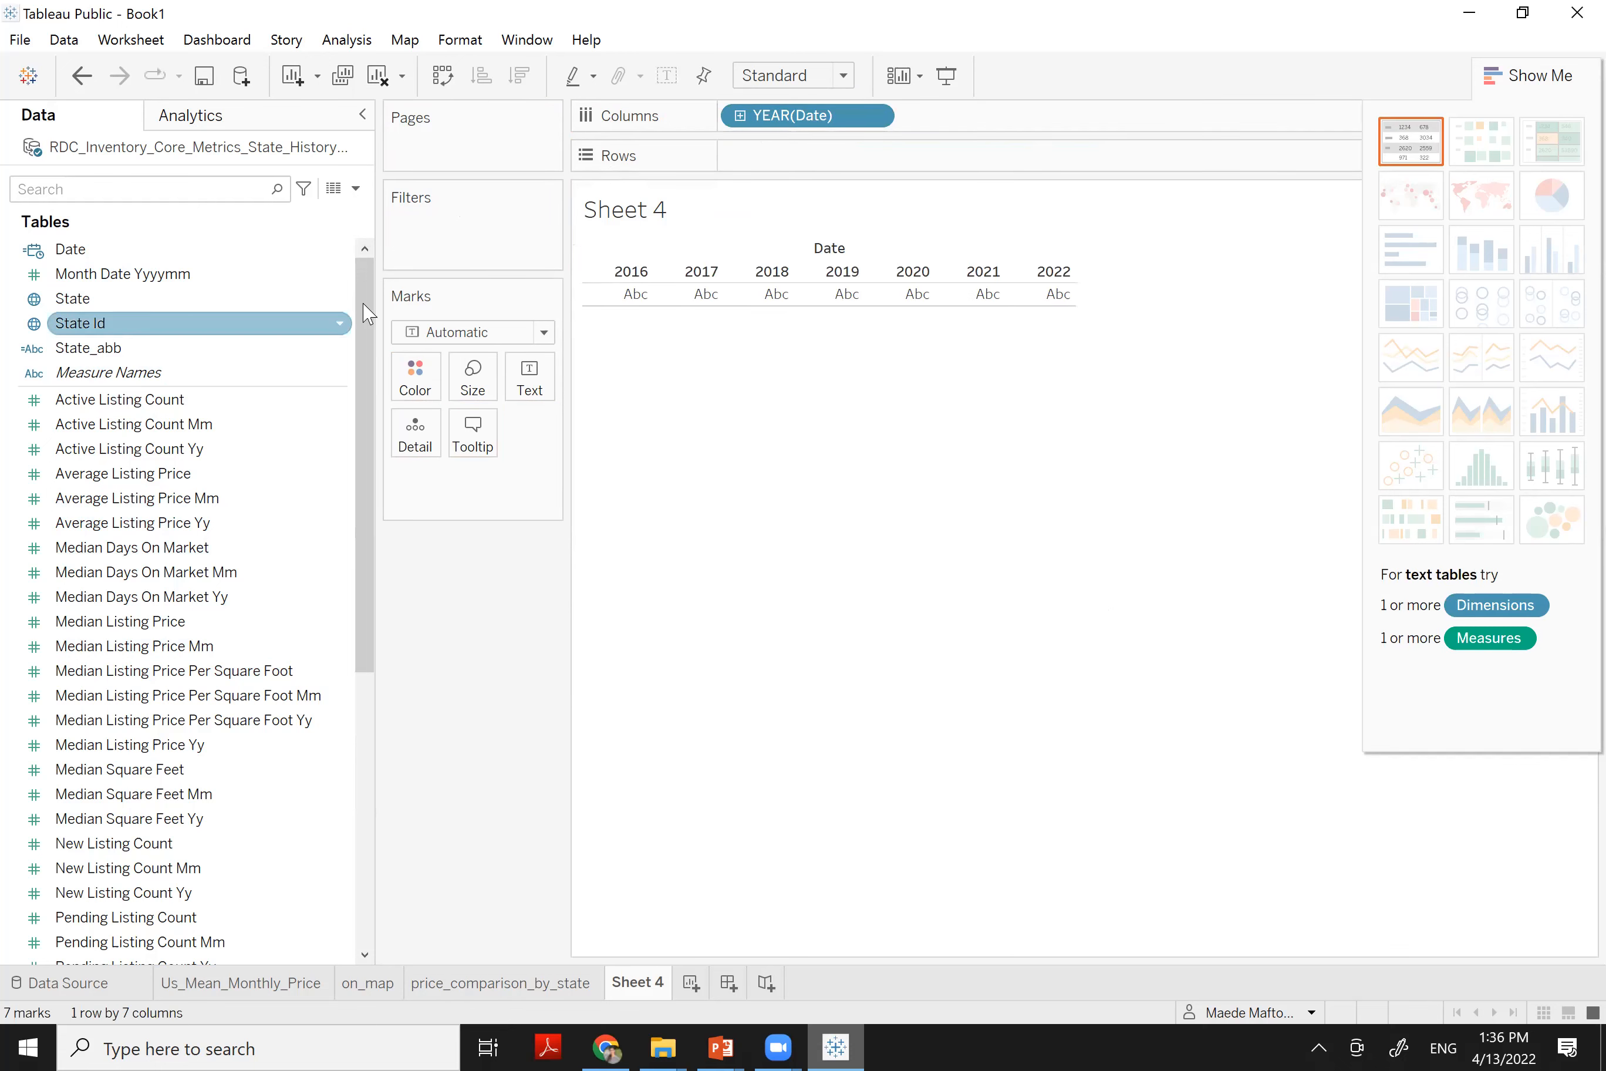
drag(363, 563, 833, 171)
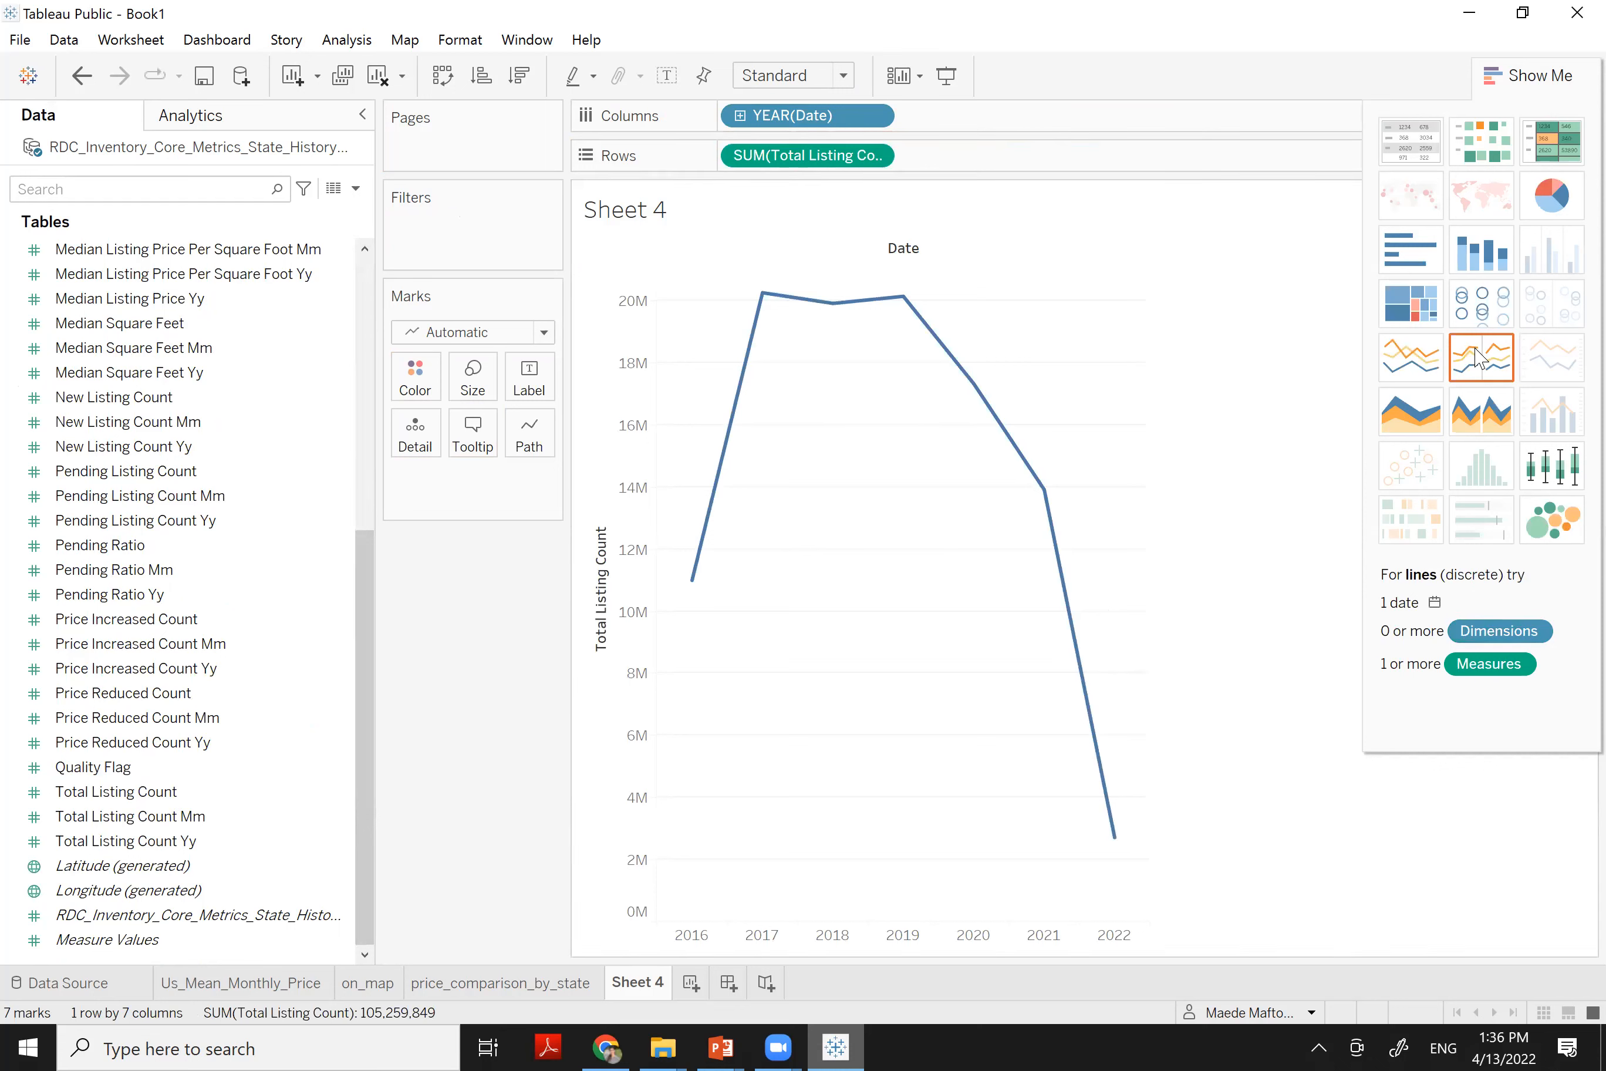
Convert the listings line chart into an area chart
click(1483, 426)
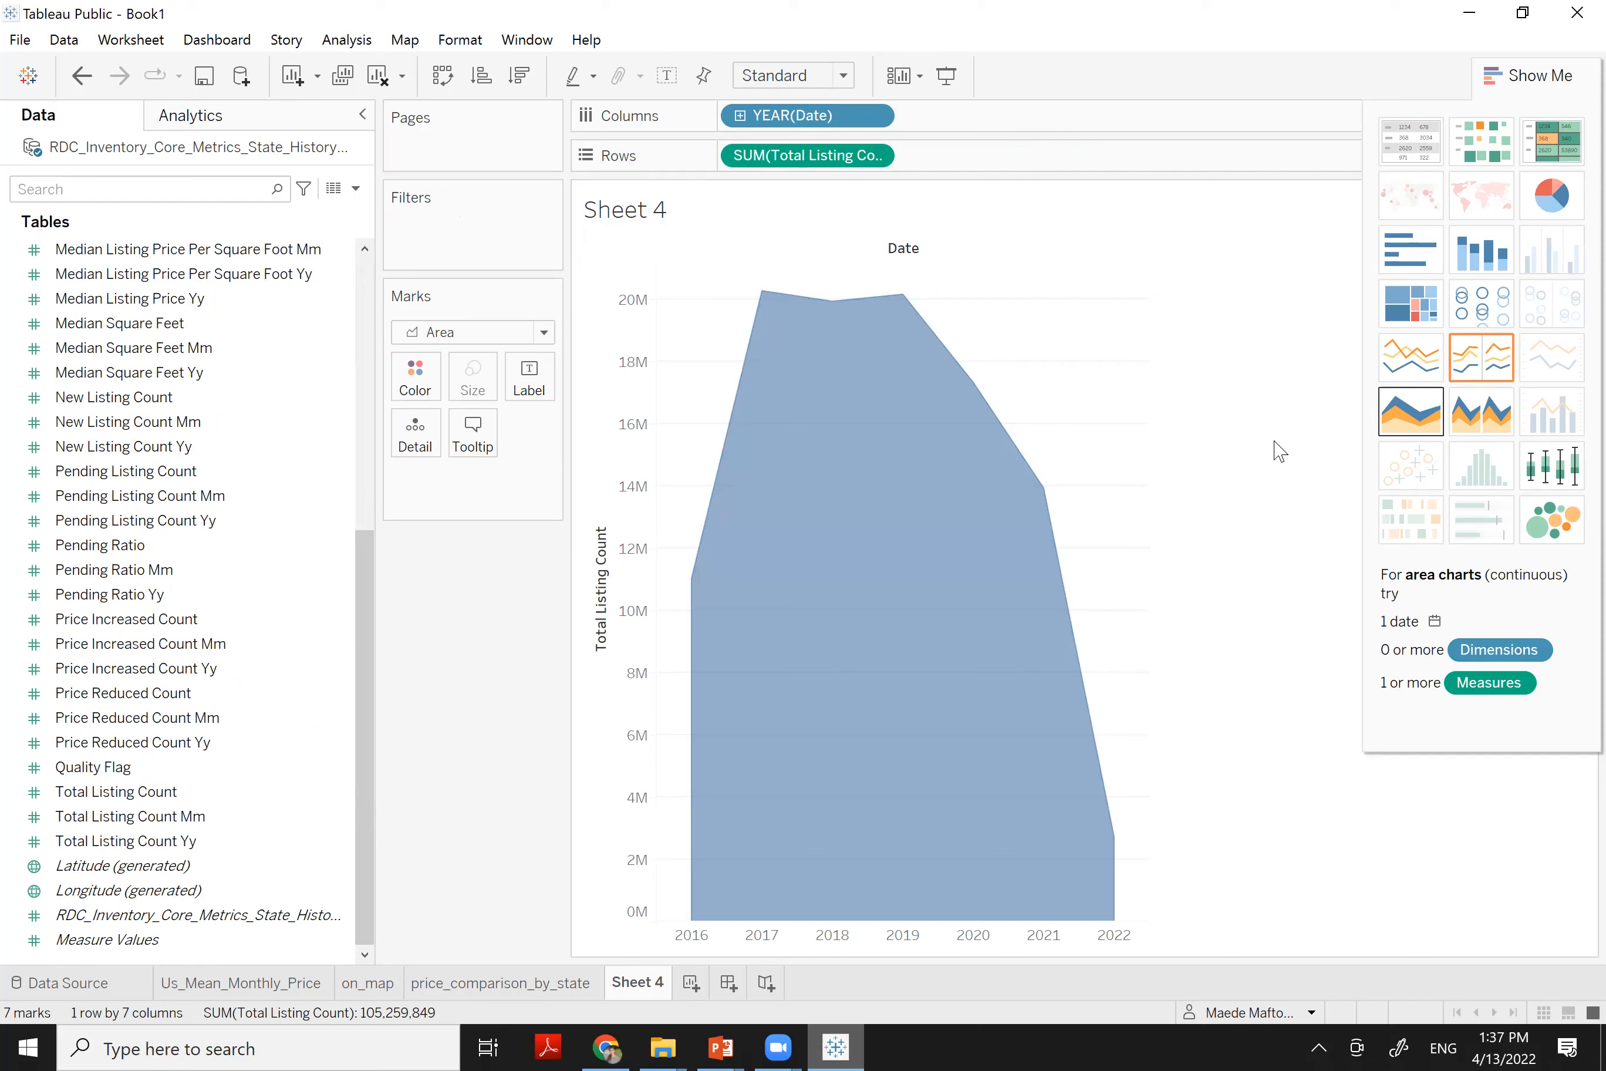
mouse_move(694, 511)
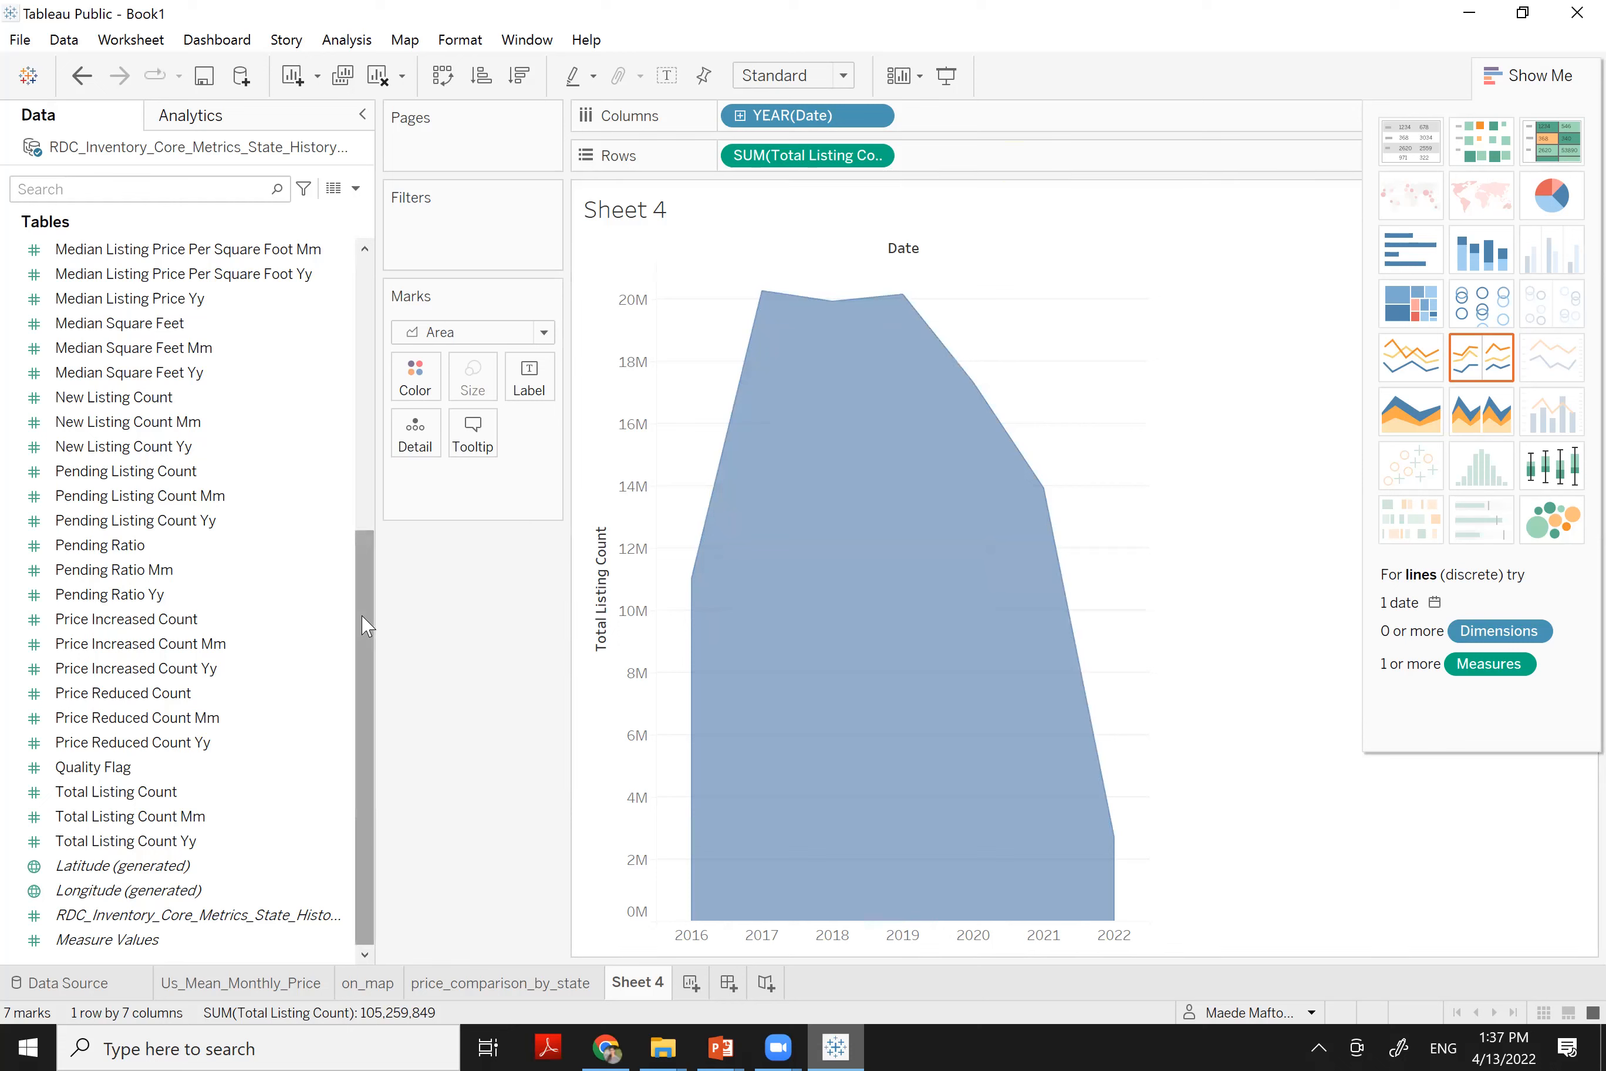
drag(362, 624, 393, 283)
Colour and stack the areas by State_abb, hide Show Me, and add State_abb as a filter
click(285, 304)
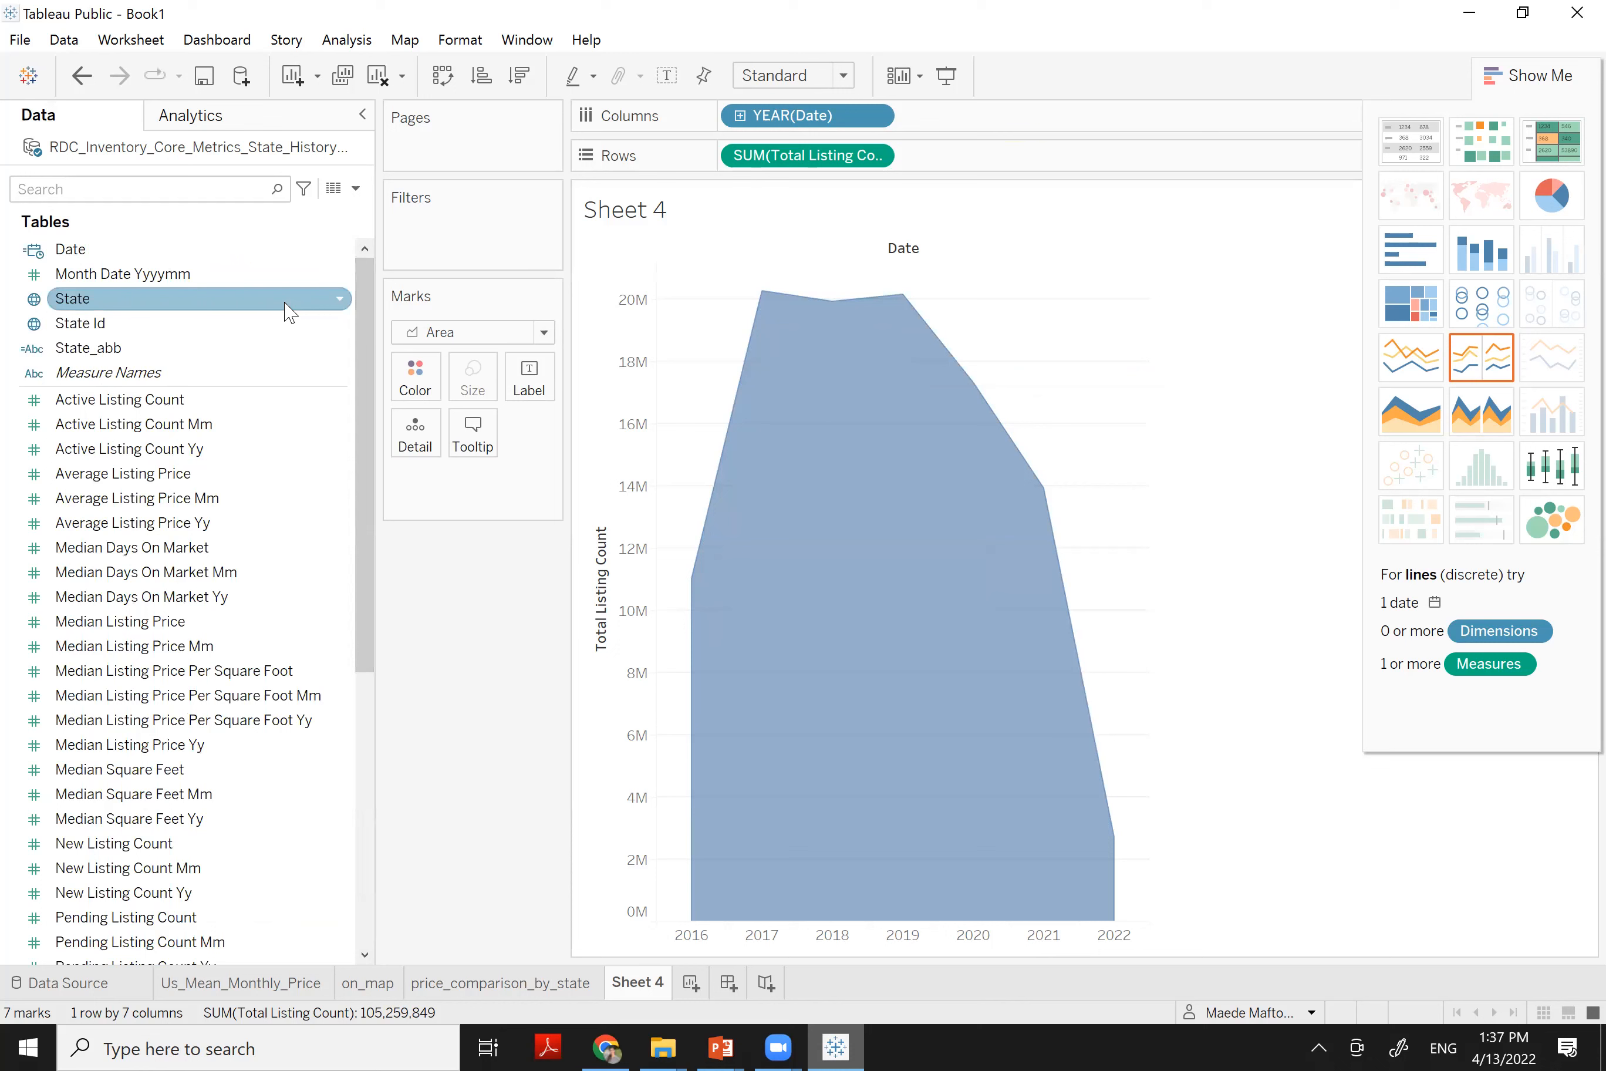
click(172, 352)
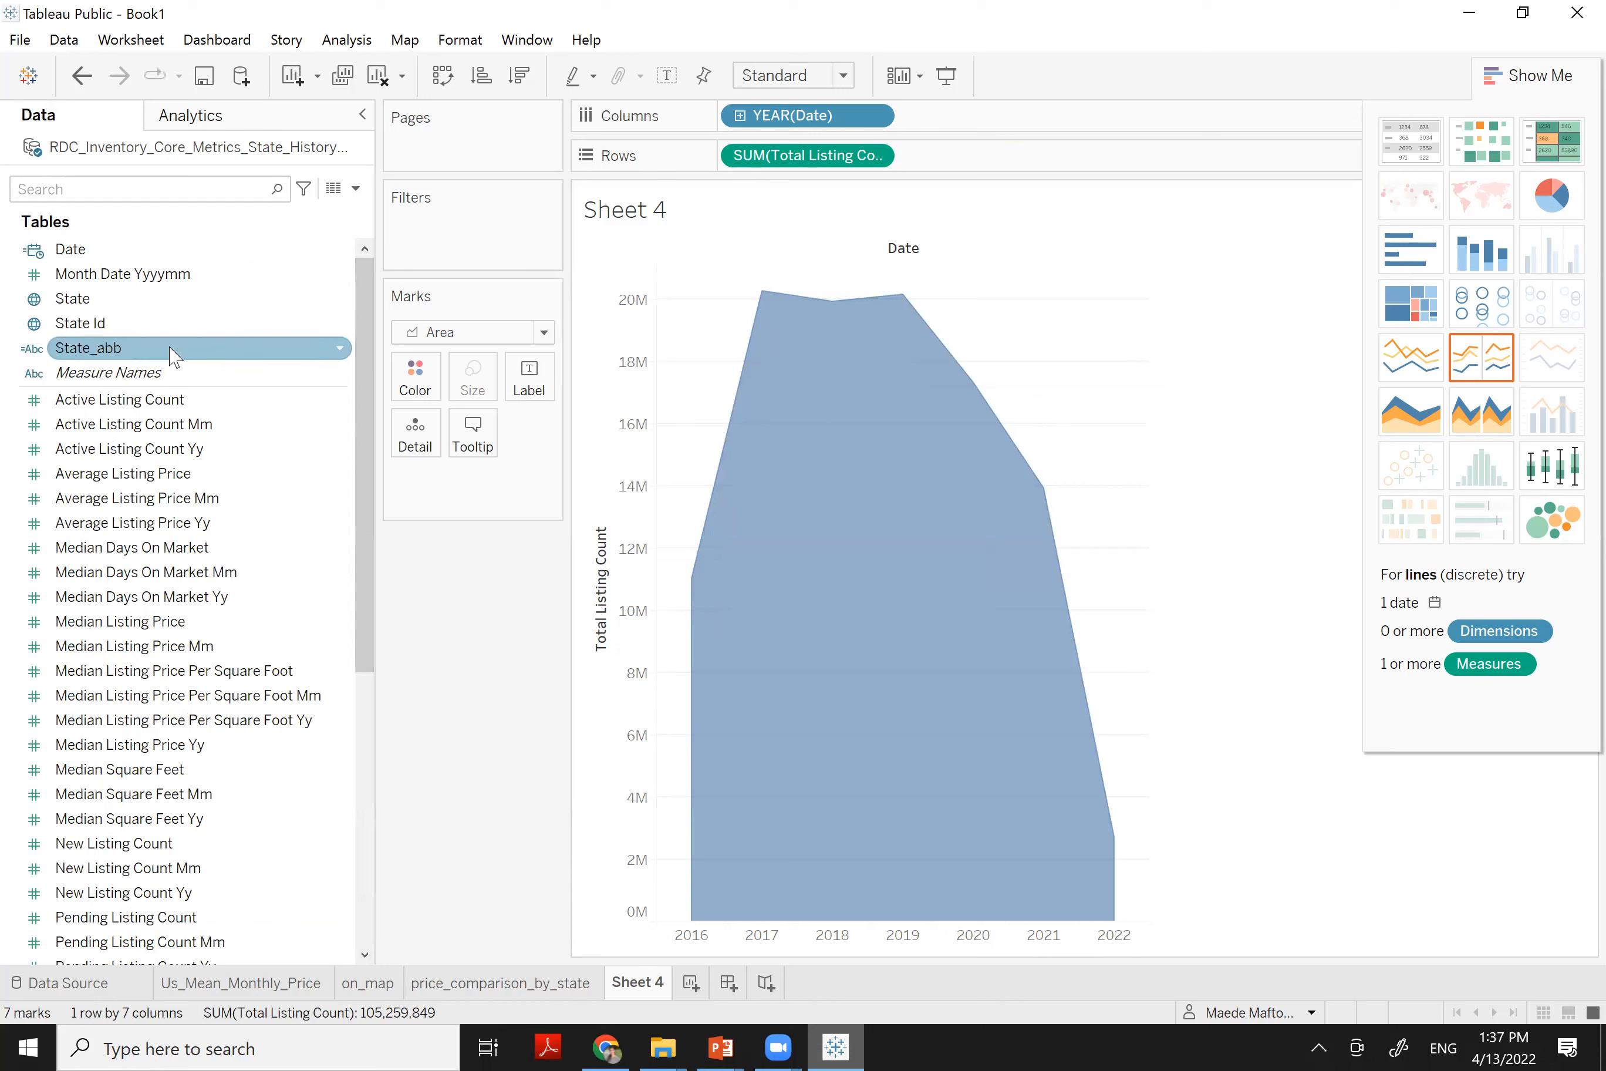
drag(168, 363, 406, 390)
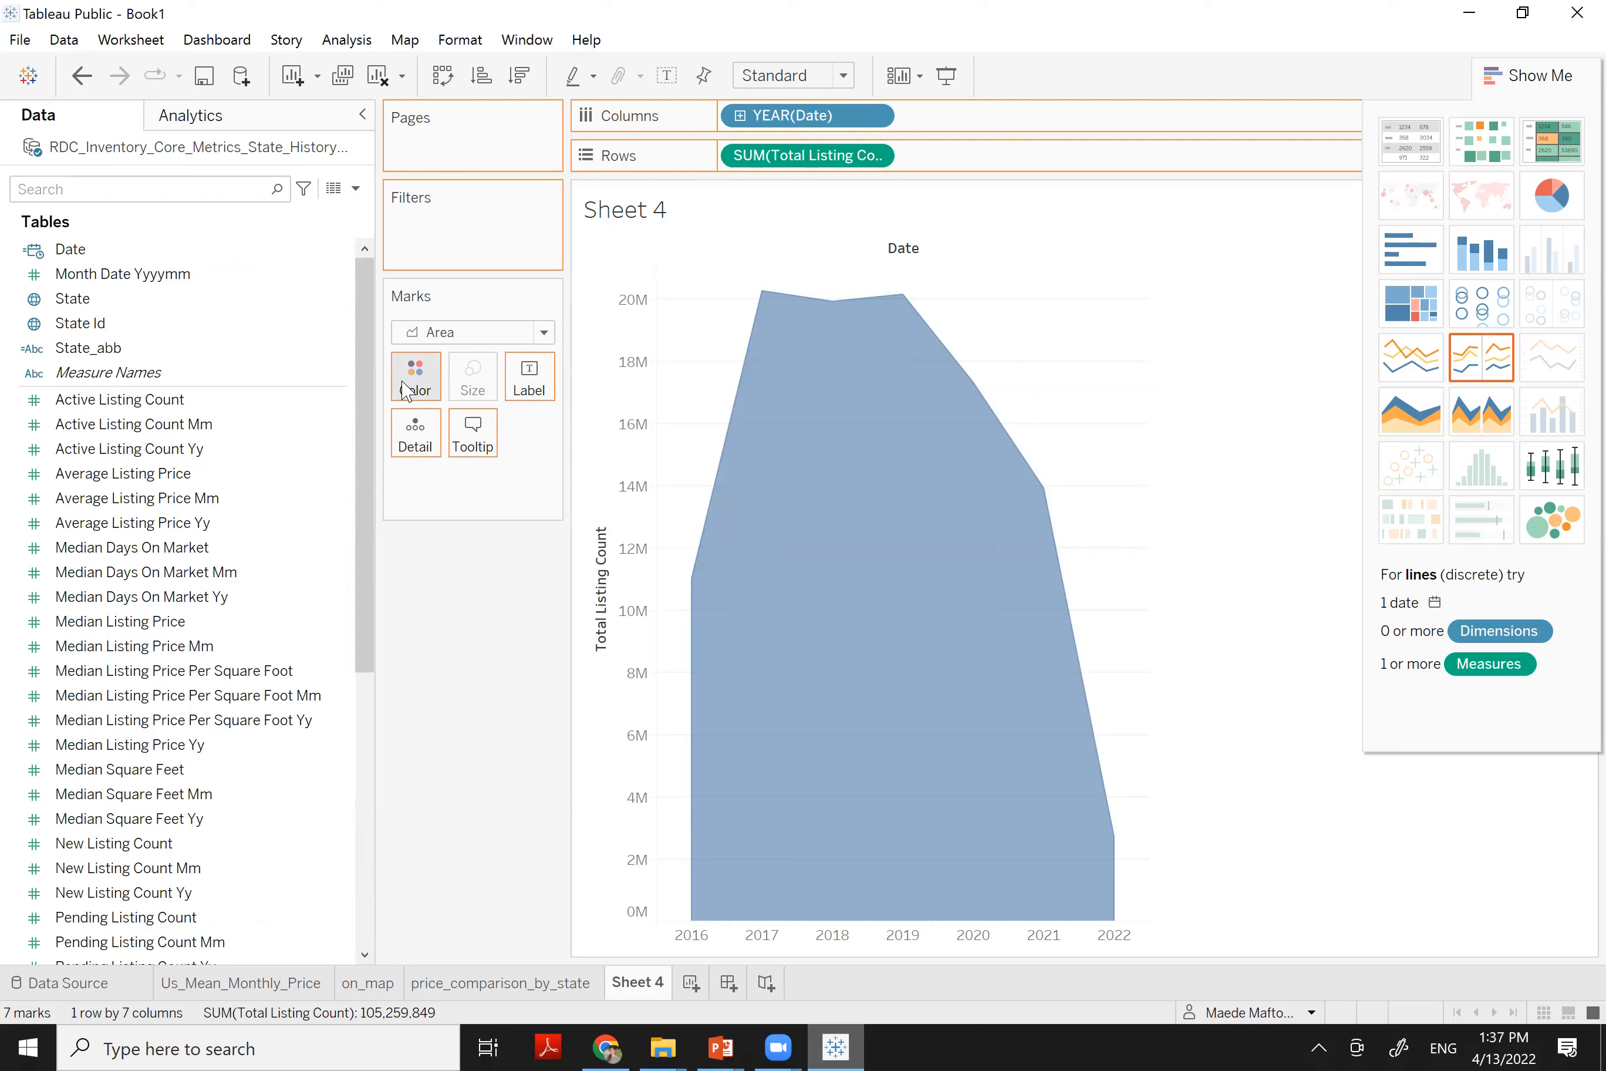
drag(406, 390, 413, 387)
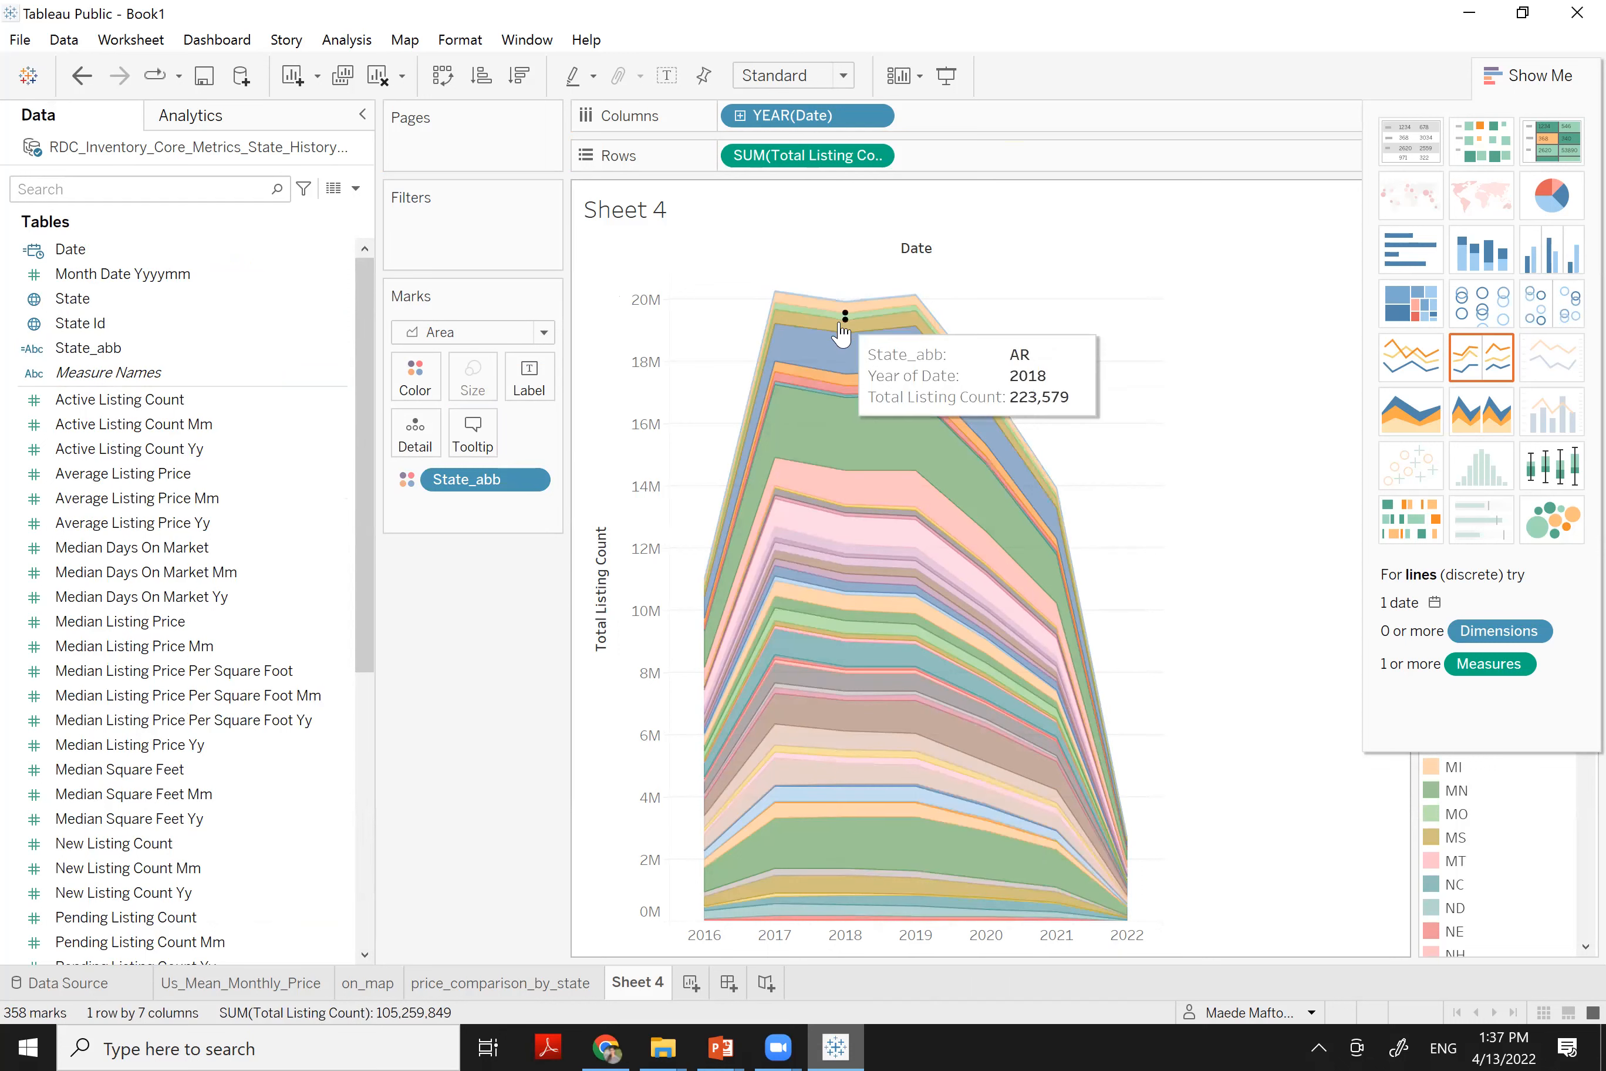
click(1524, 71)
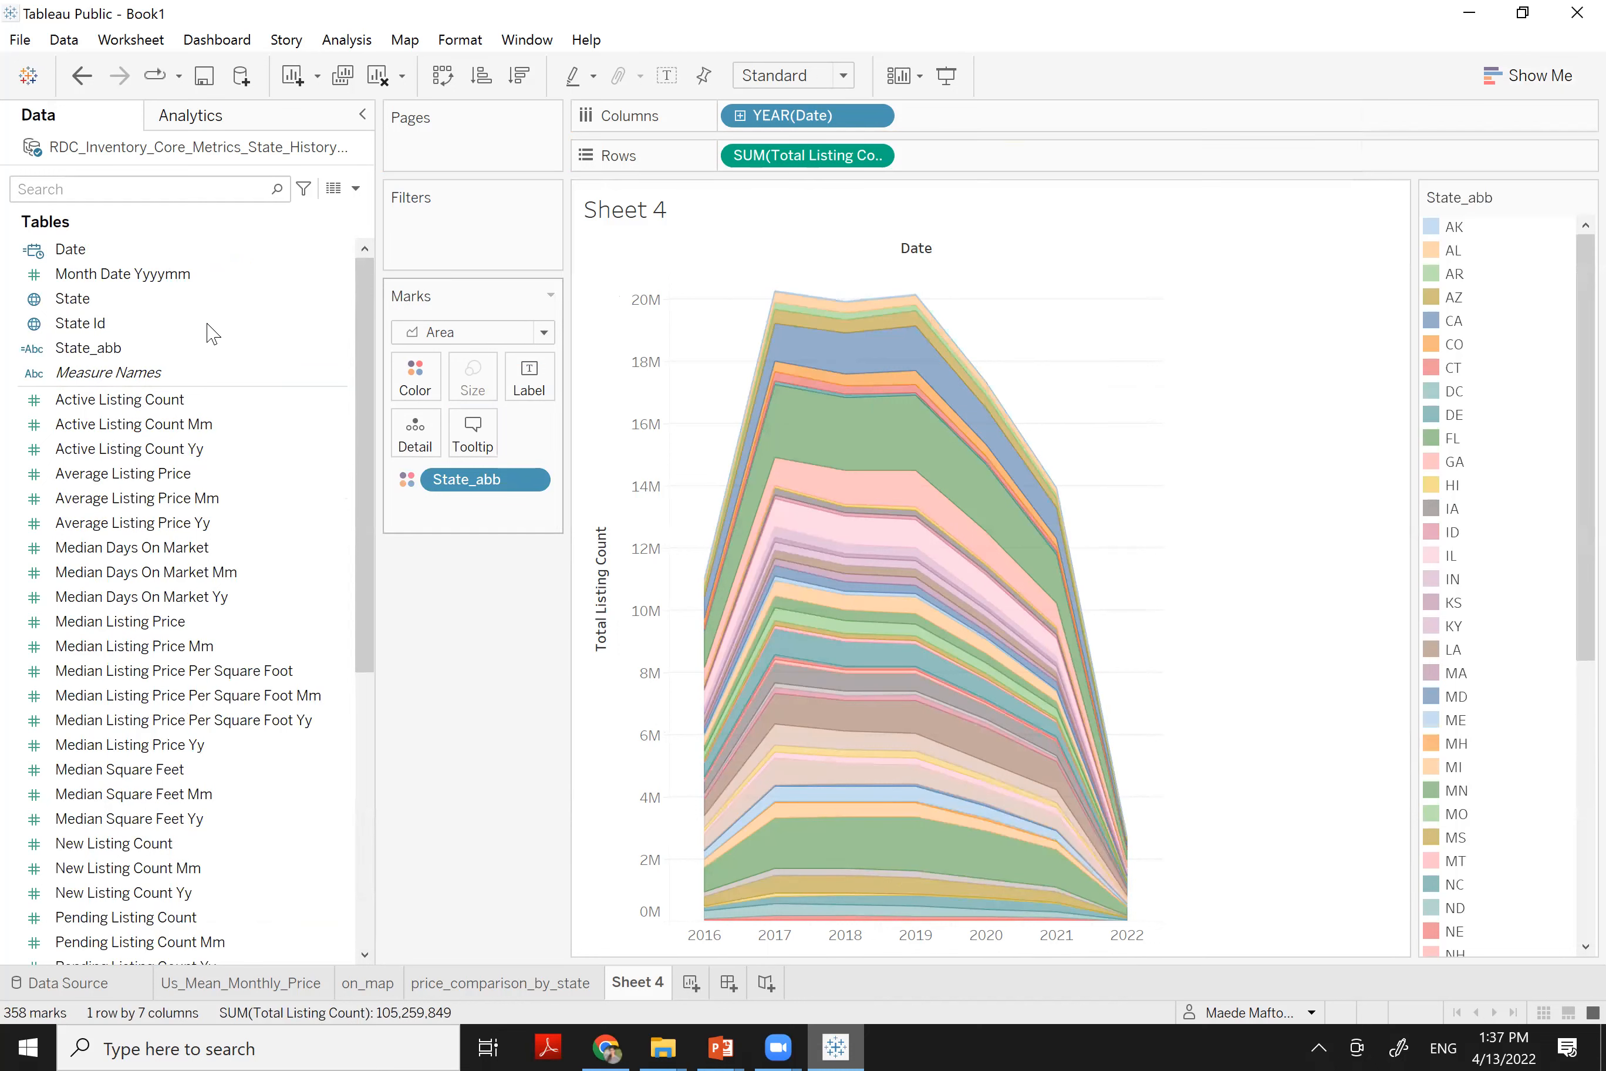
drag(107, 352, 441, 239)
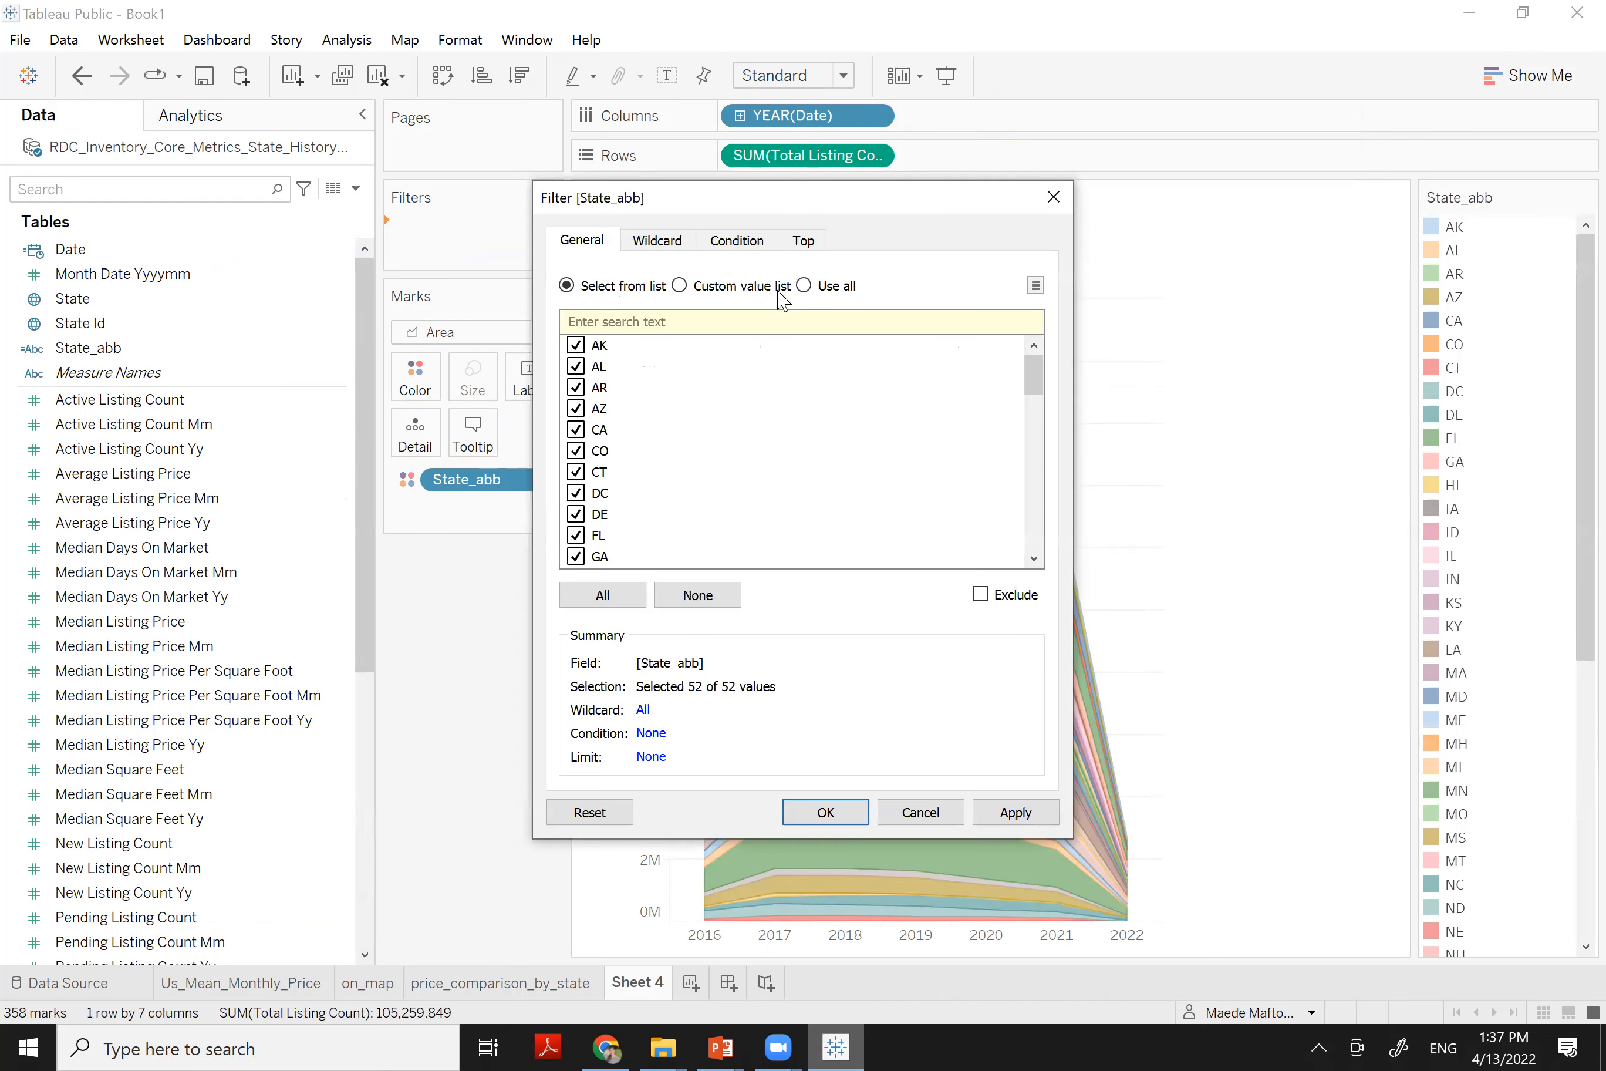
Filter State_abb to the top 6 states by Total Listing Count
click(803, 241)
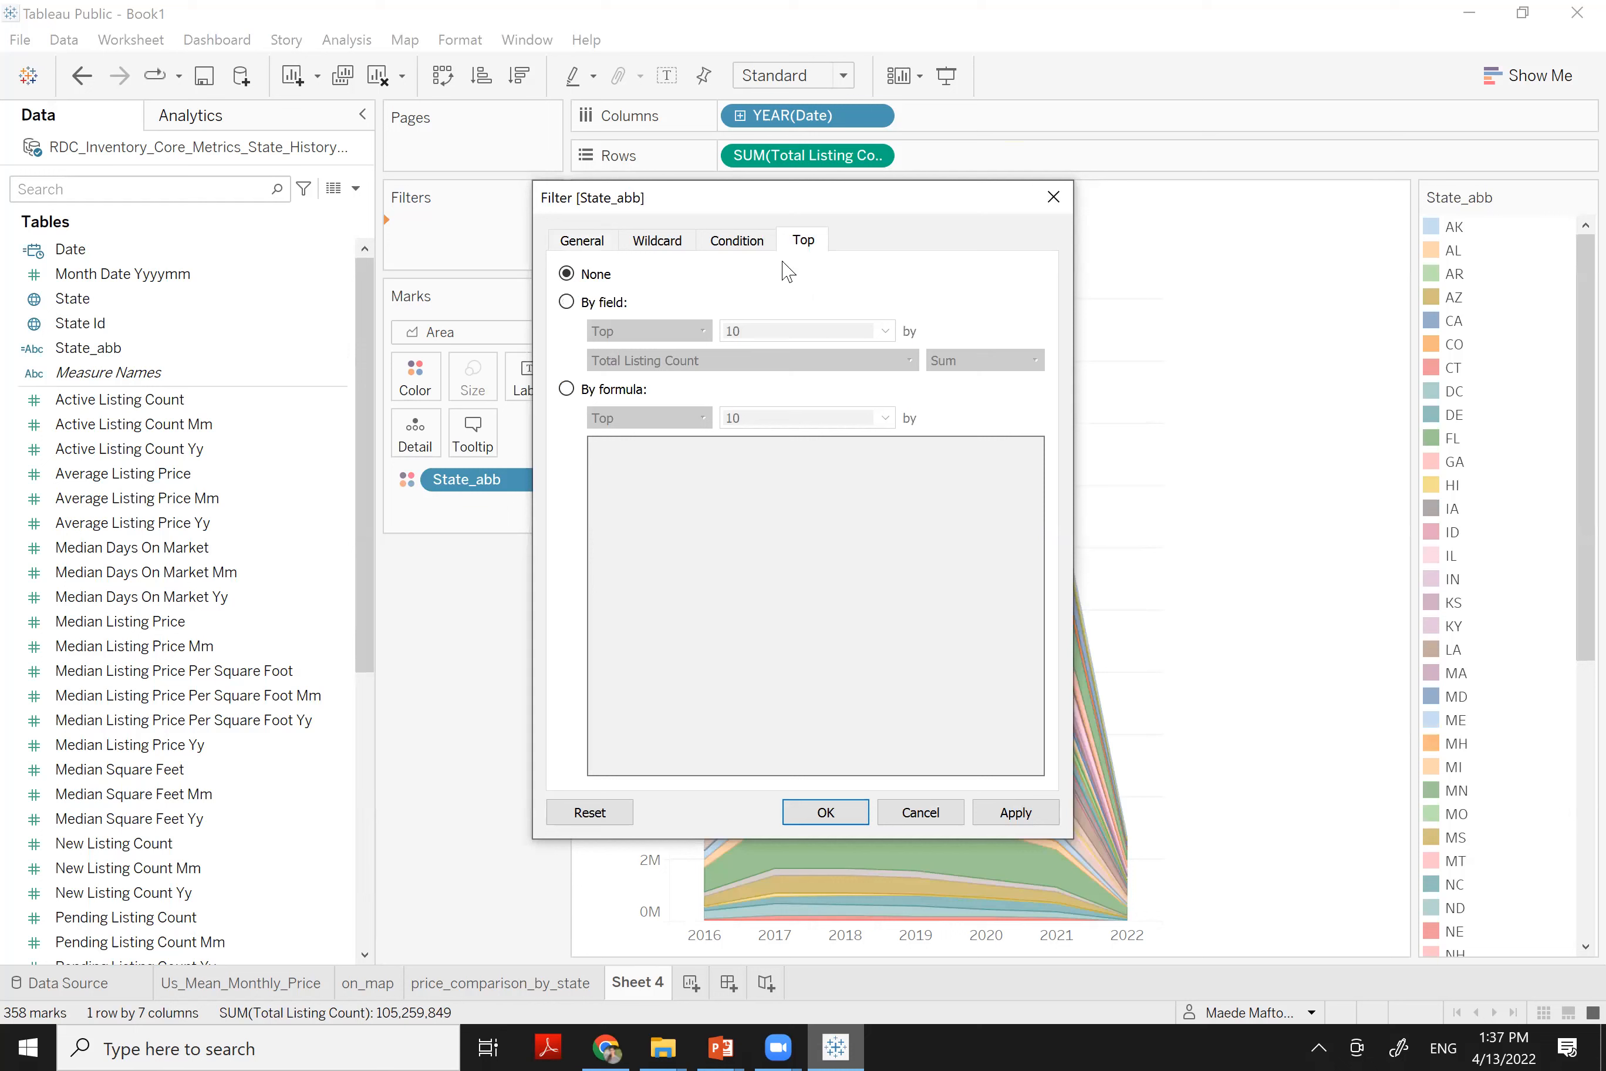
click(567, 302)
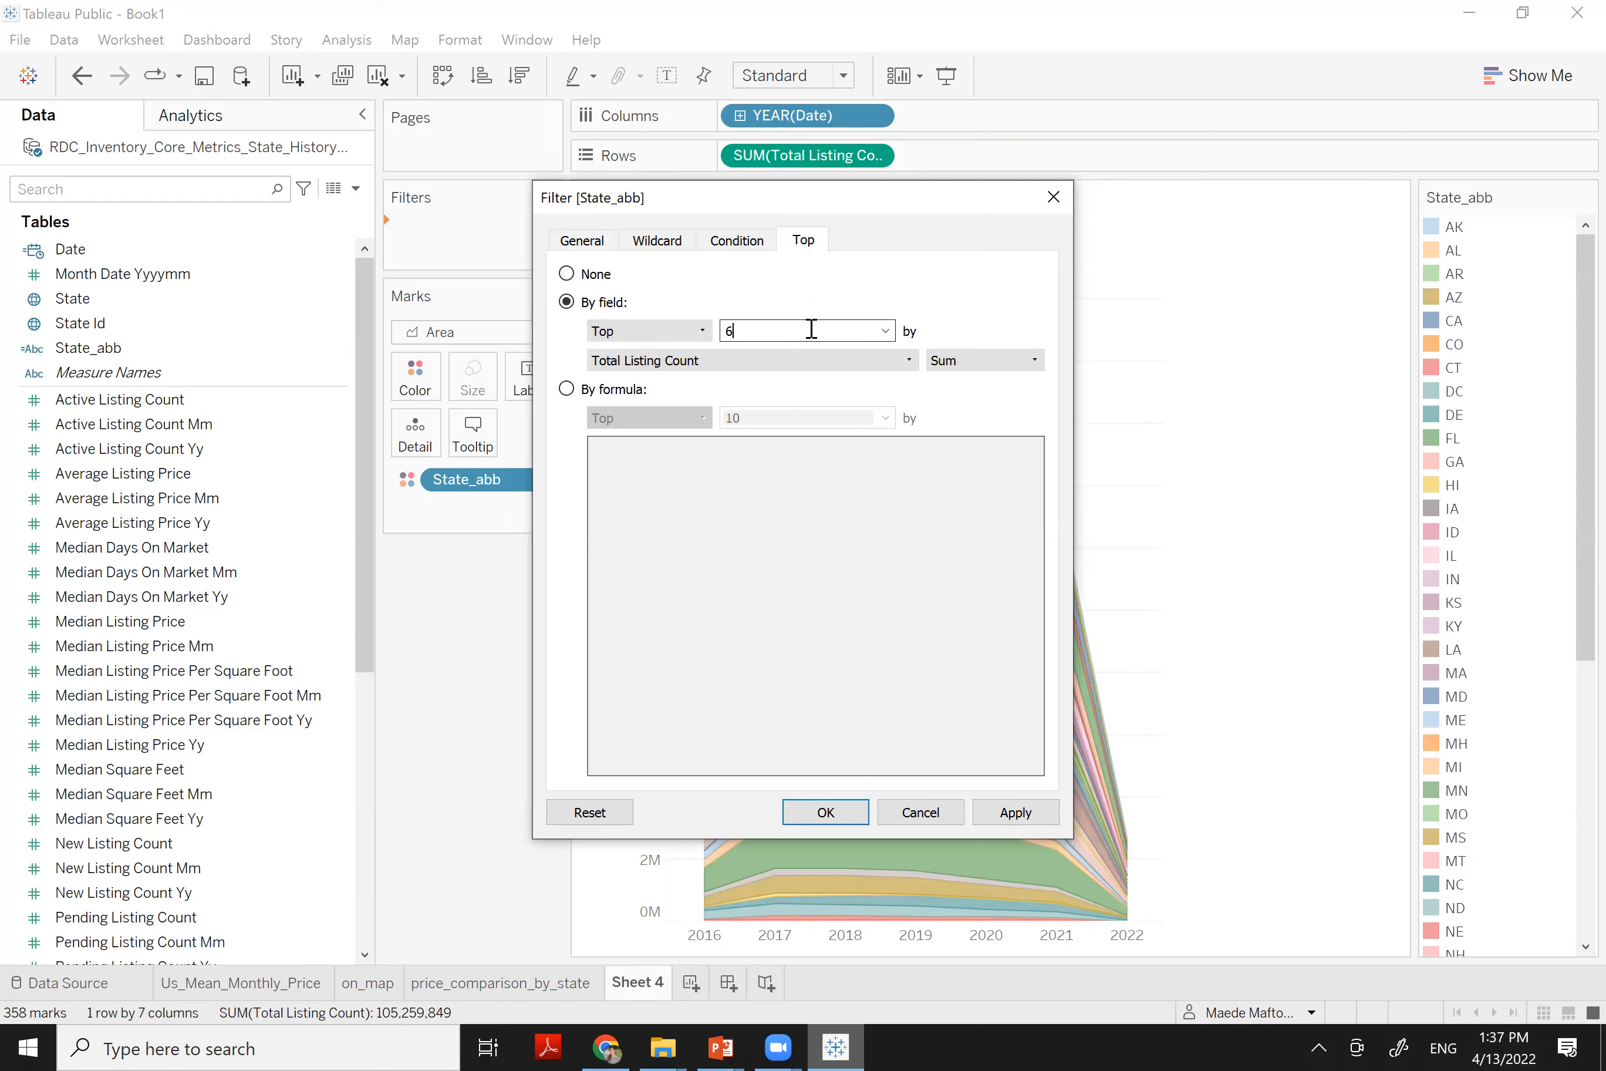
click(822, 815)
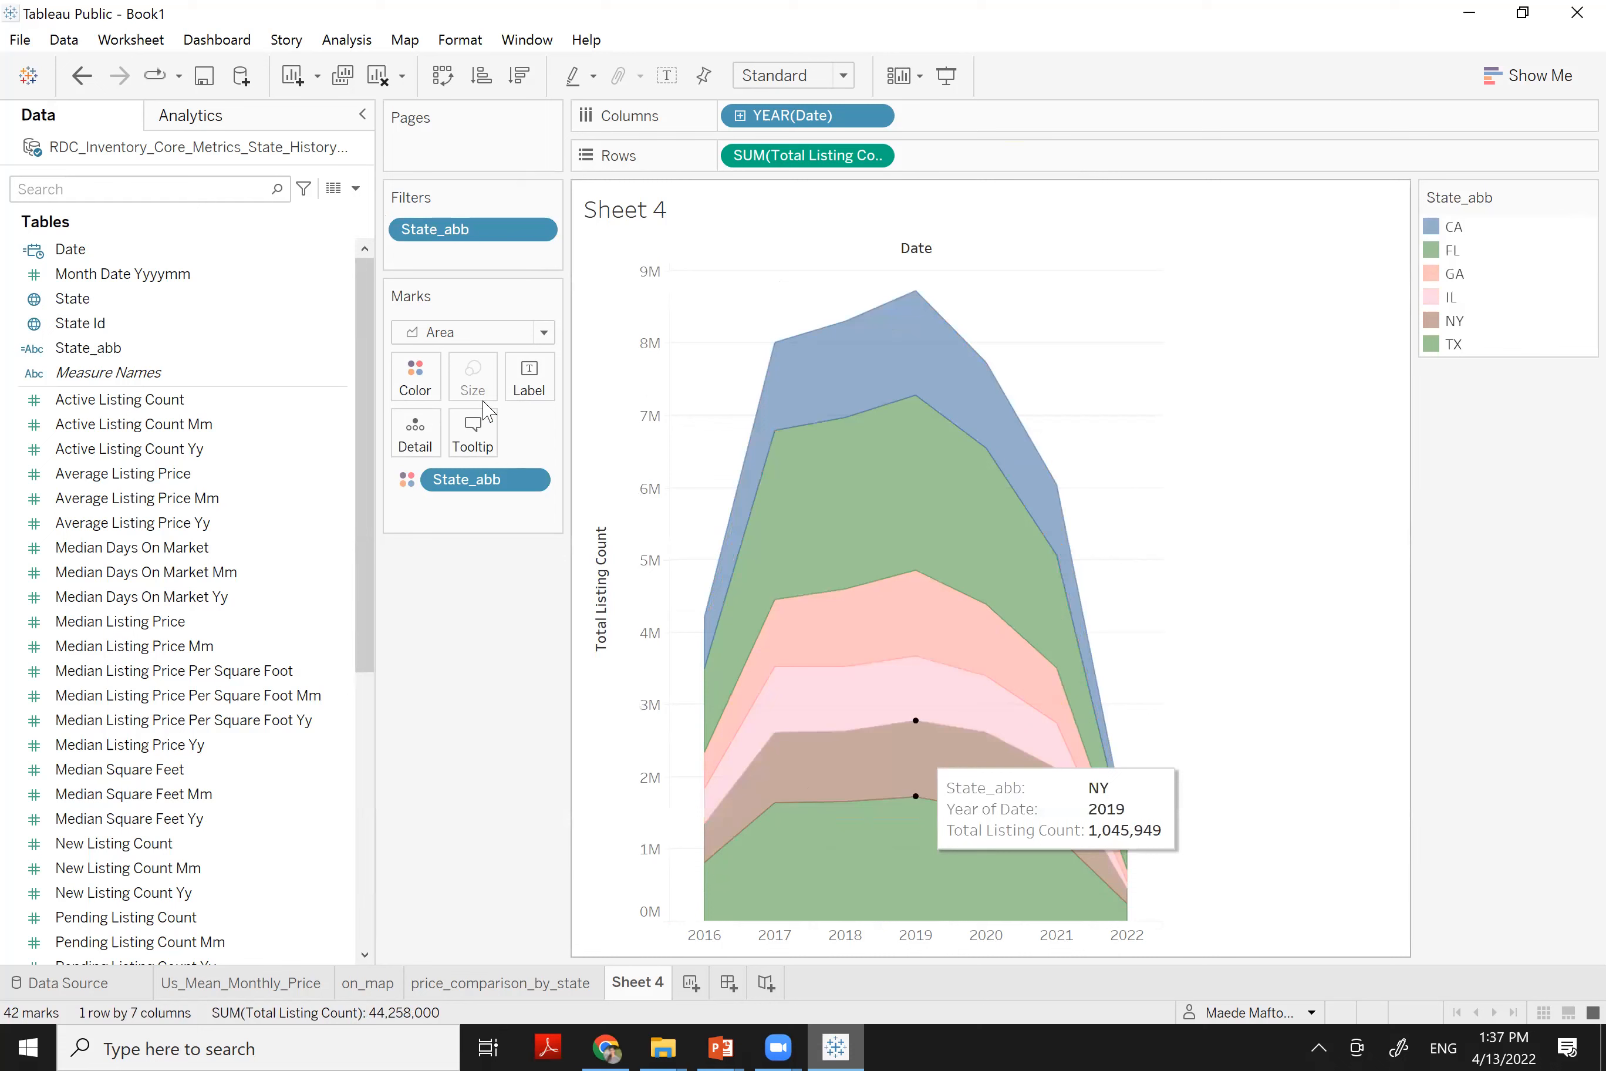
Assign the Color Blind palette to the six state areas
click(414, 373)
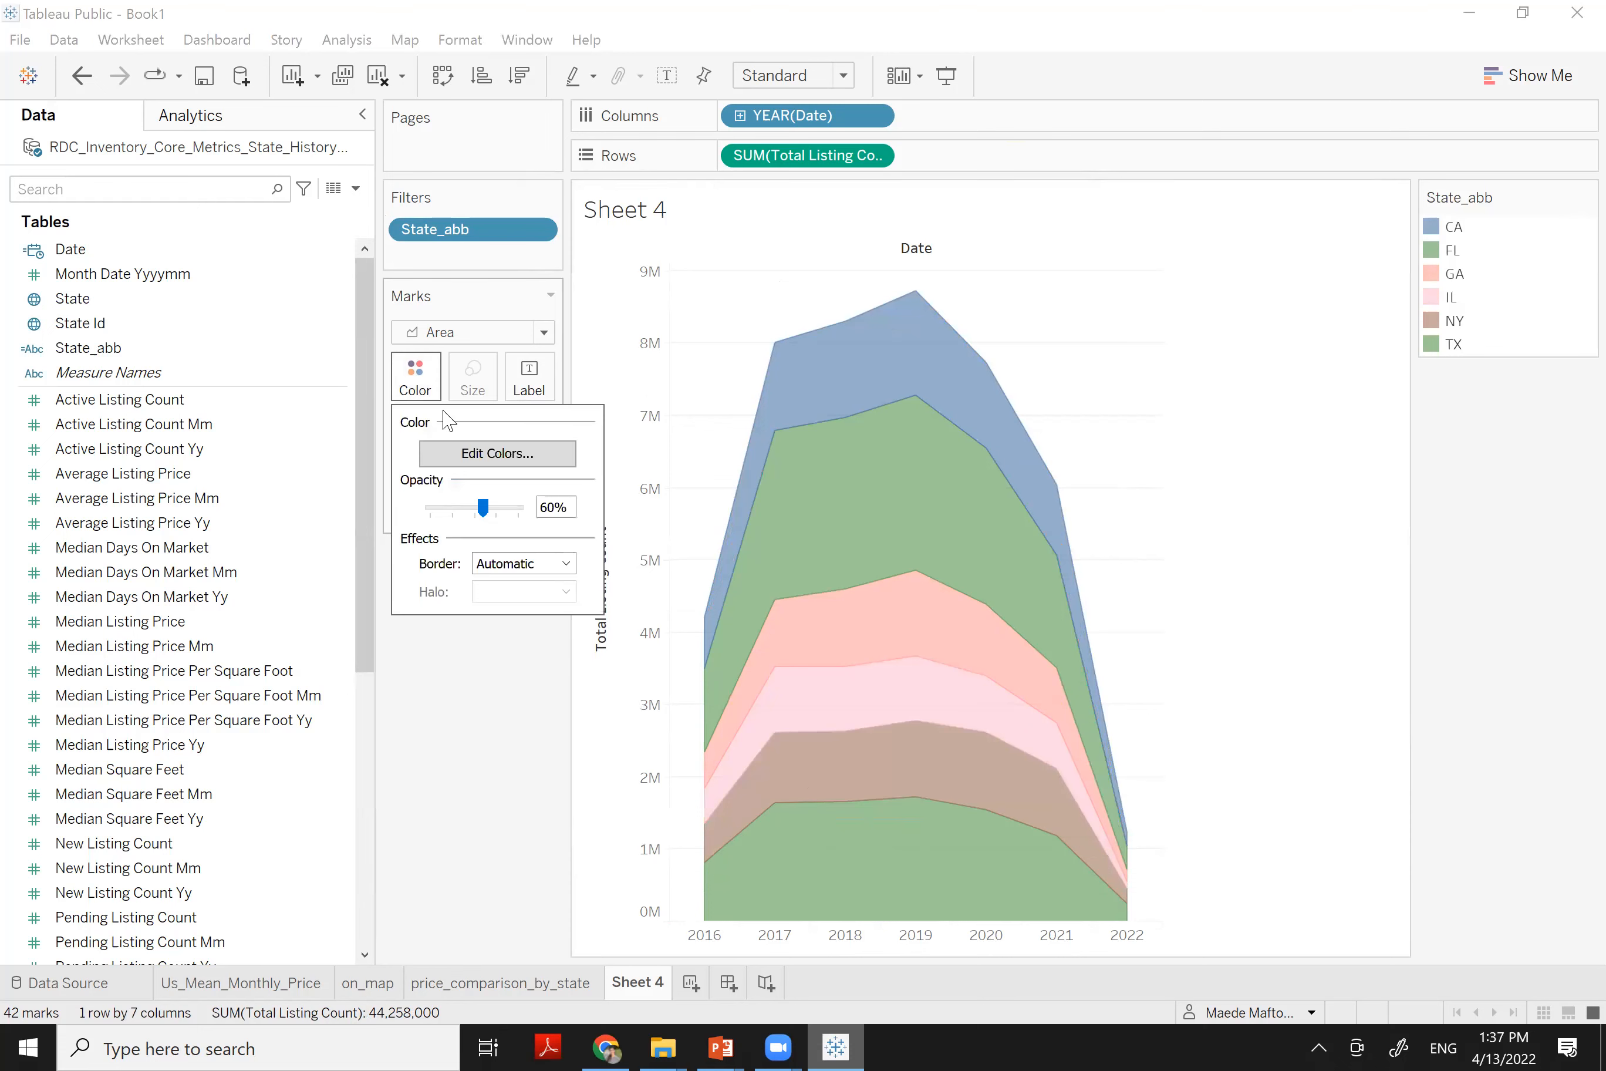
click(475, 454)
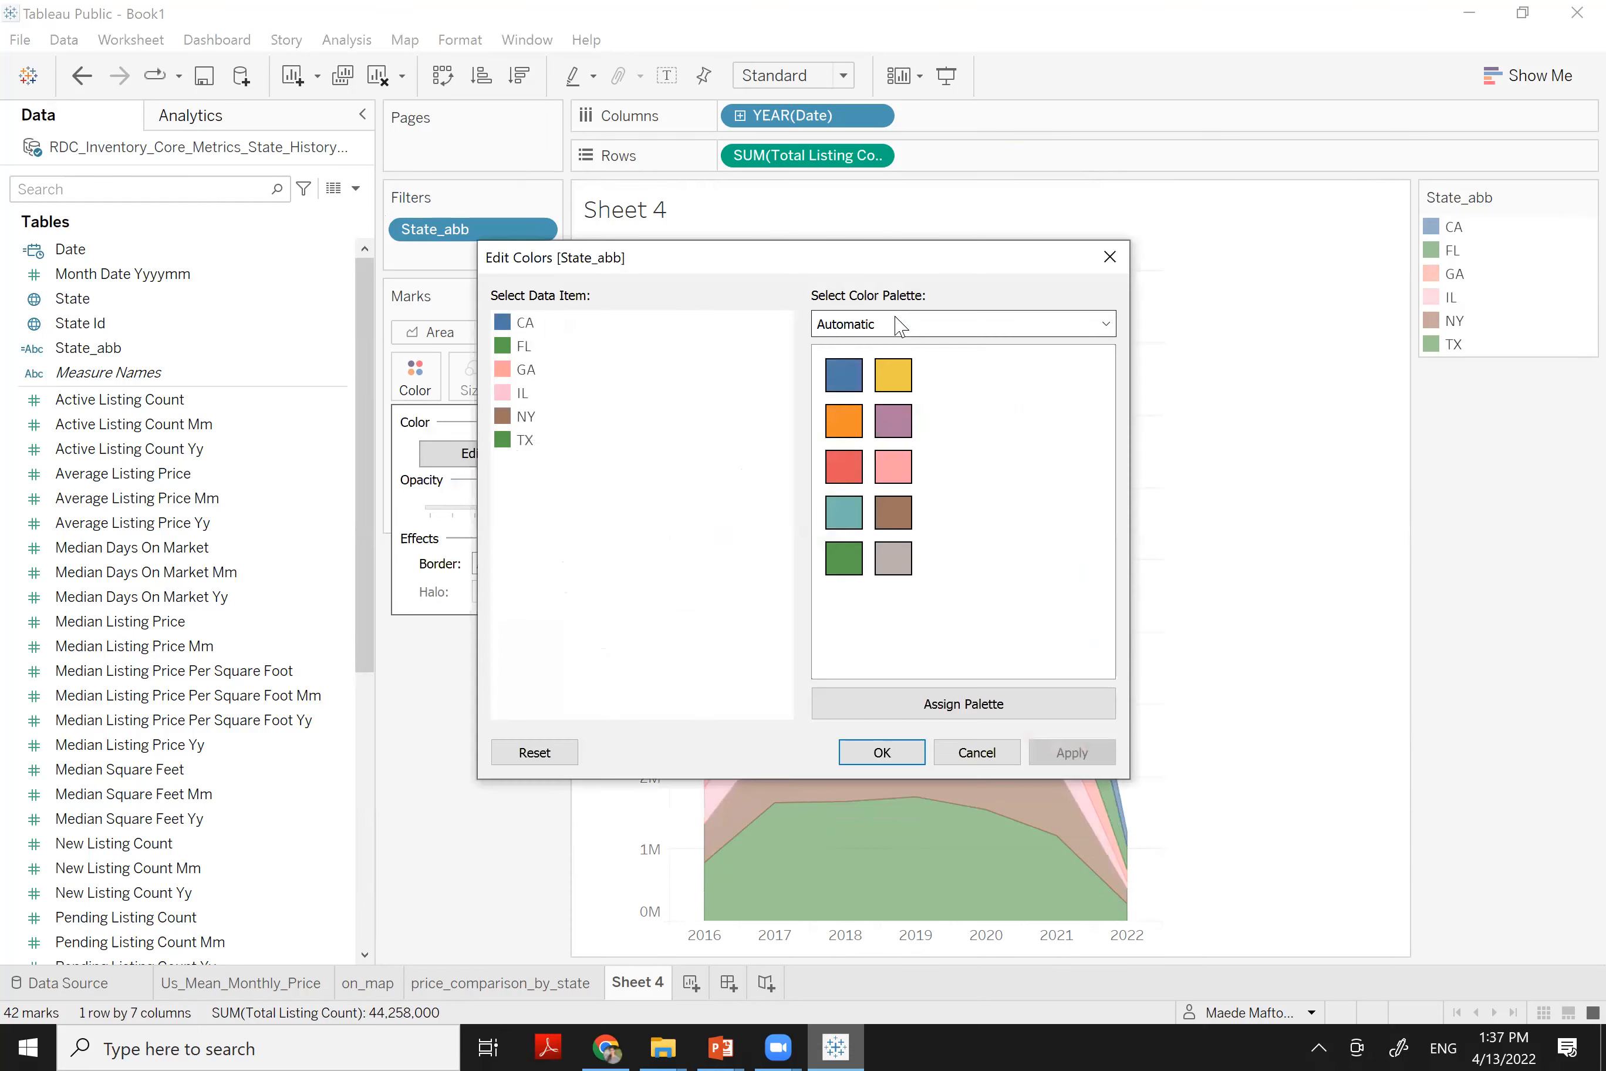
click(898, 325)
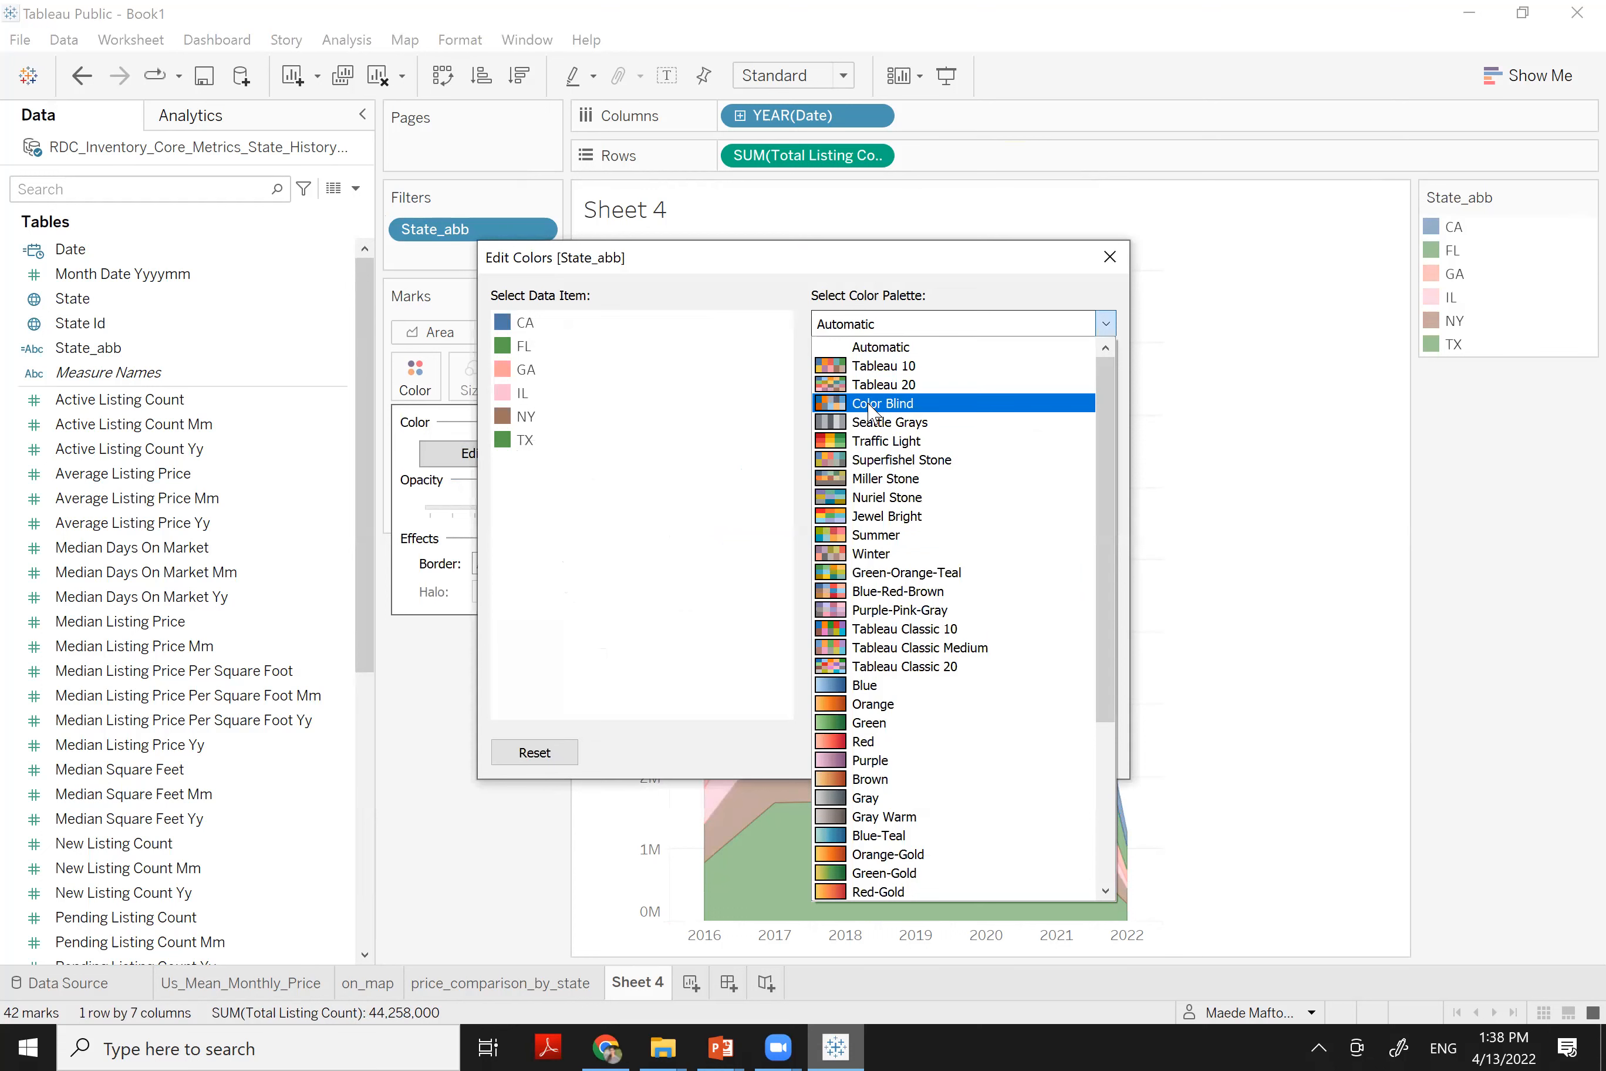
click(869, 408)
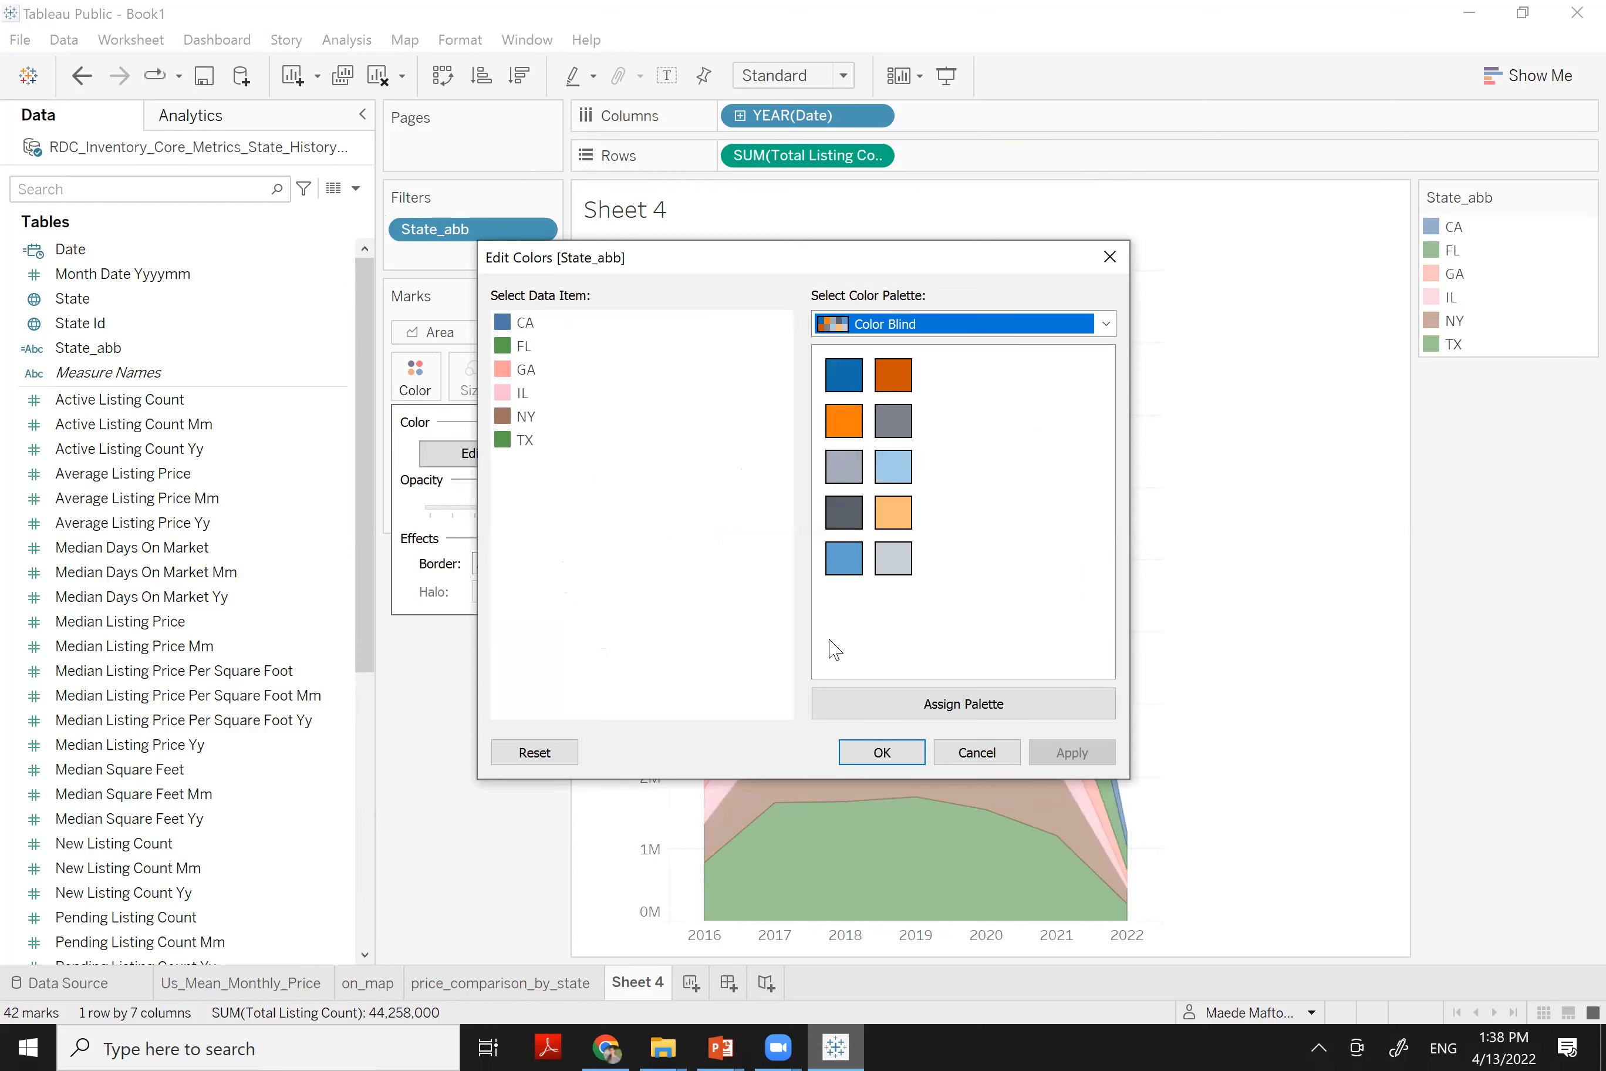
click(944, 708)
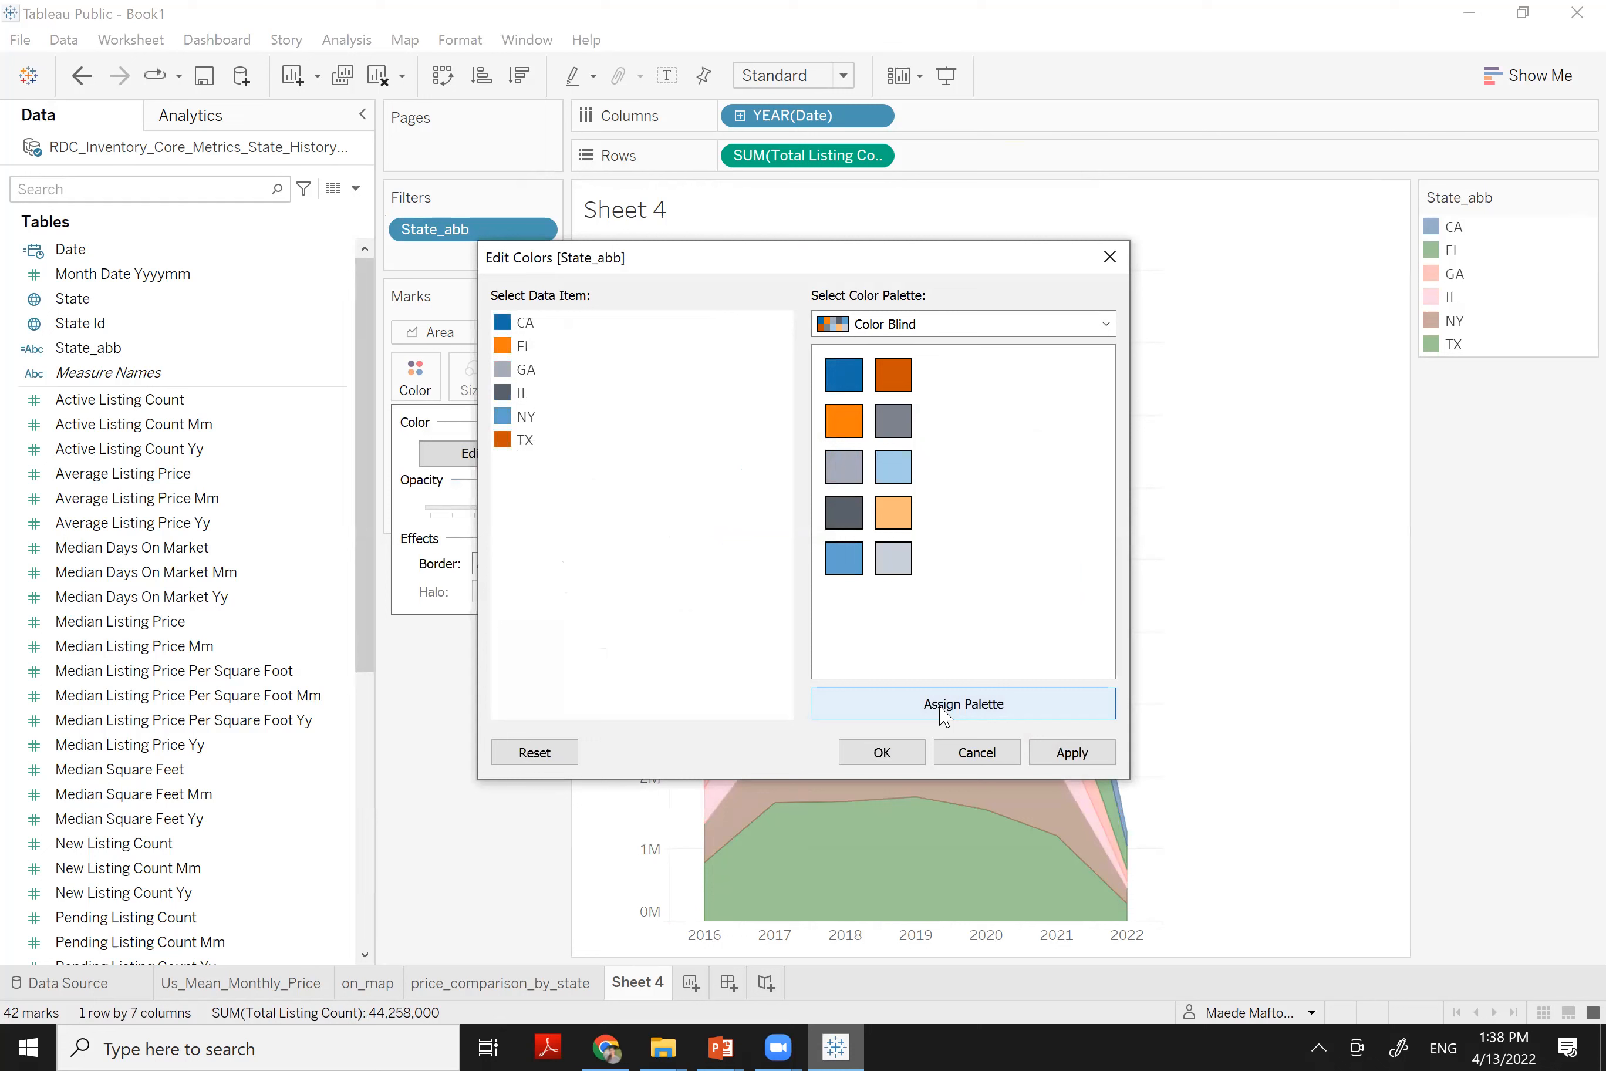
click(880, 753)
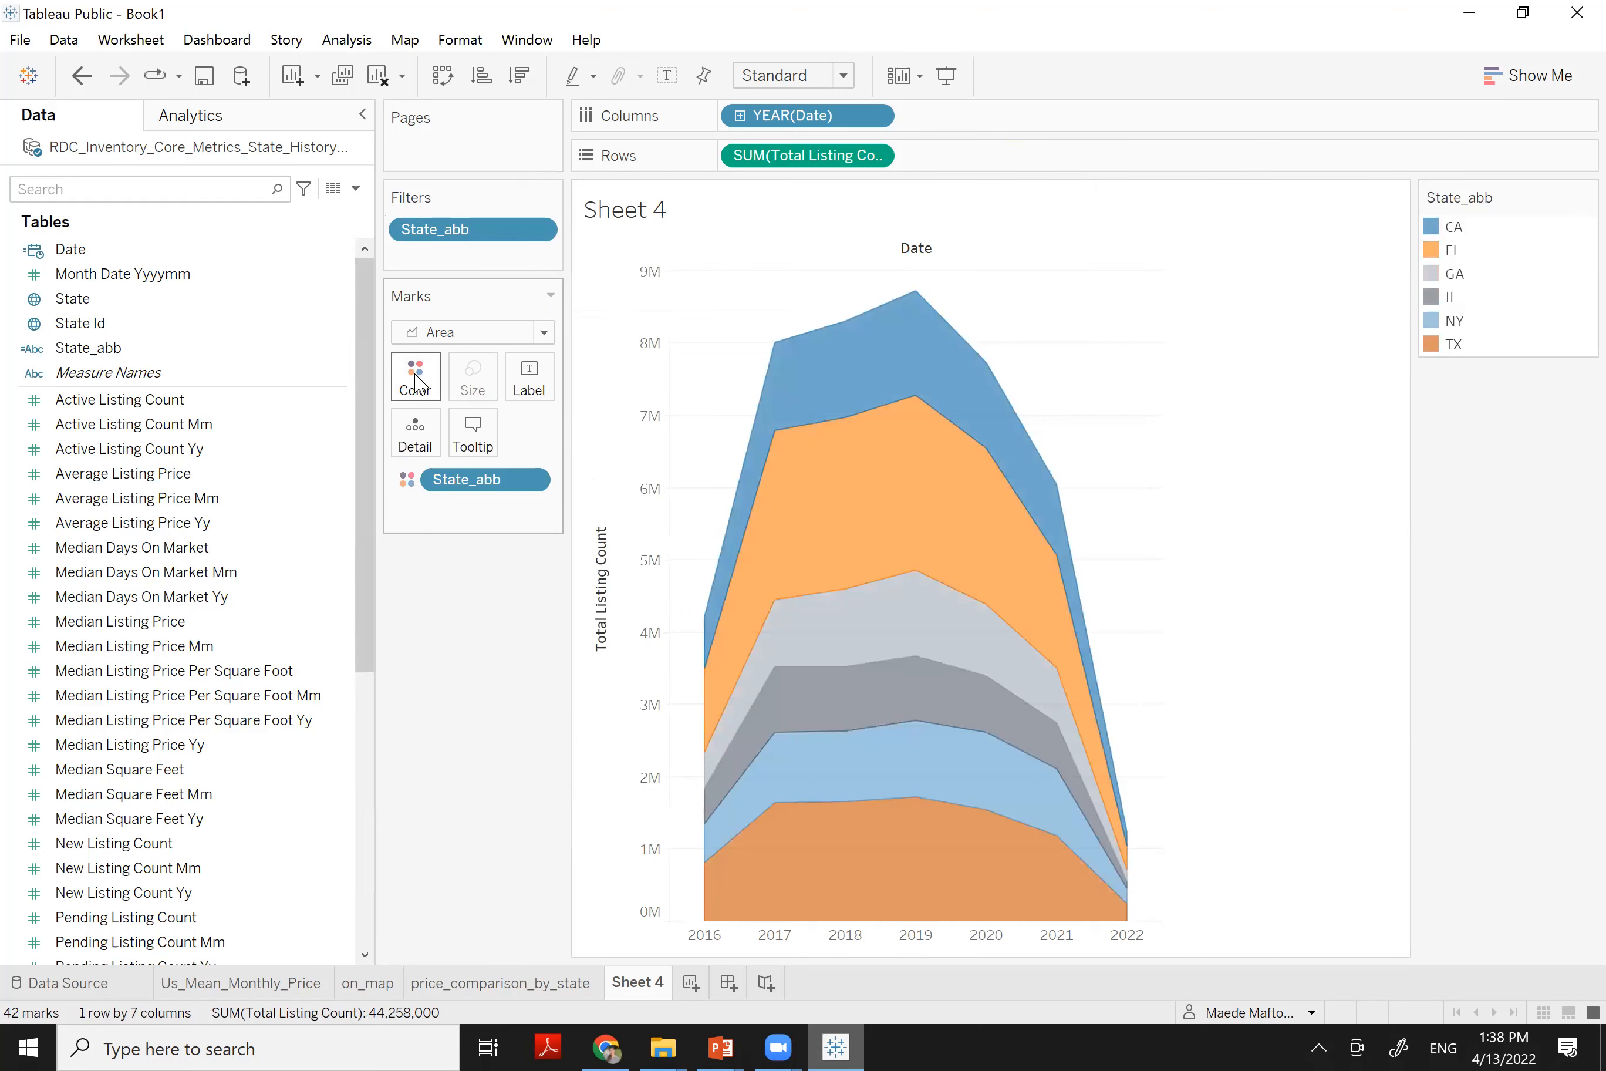
Raise the area colour opacity to about 80%
click(417, 380)
drag(496, 508, 502, 508)
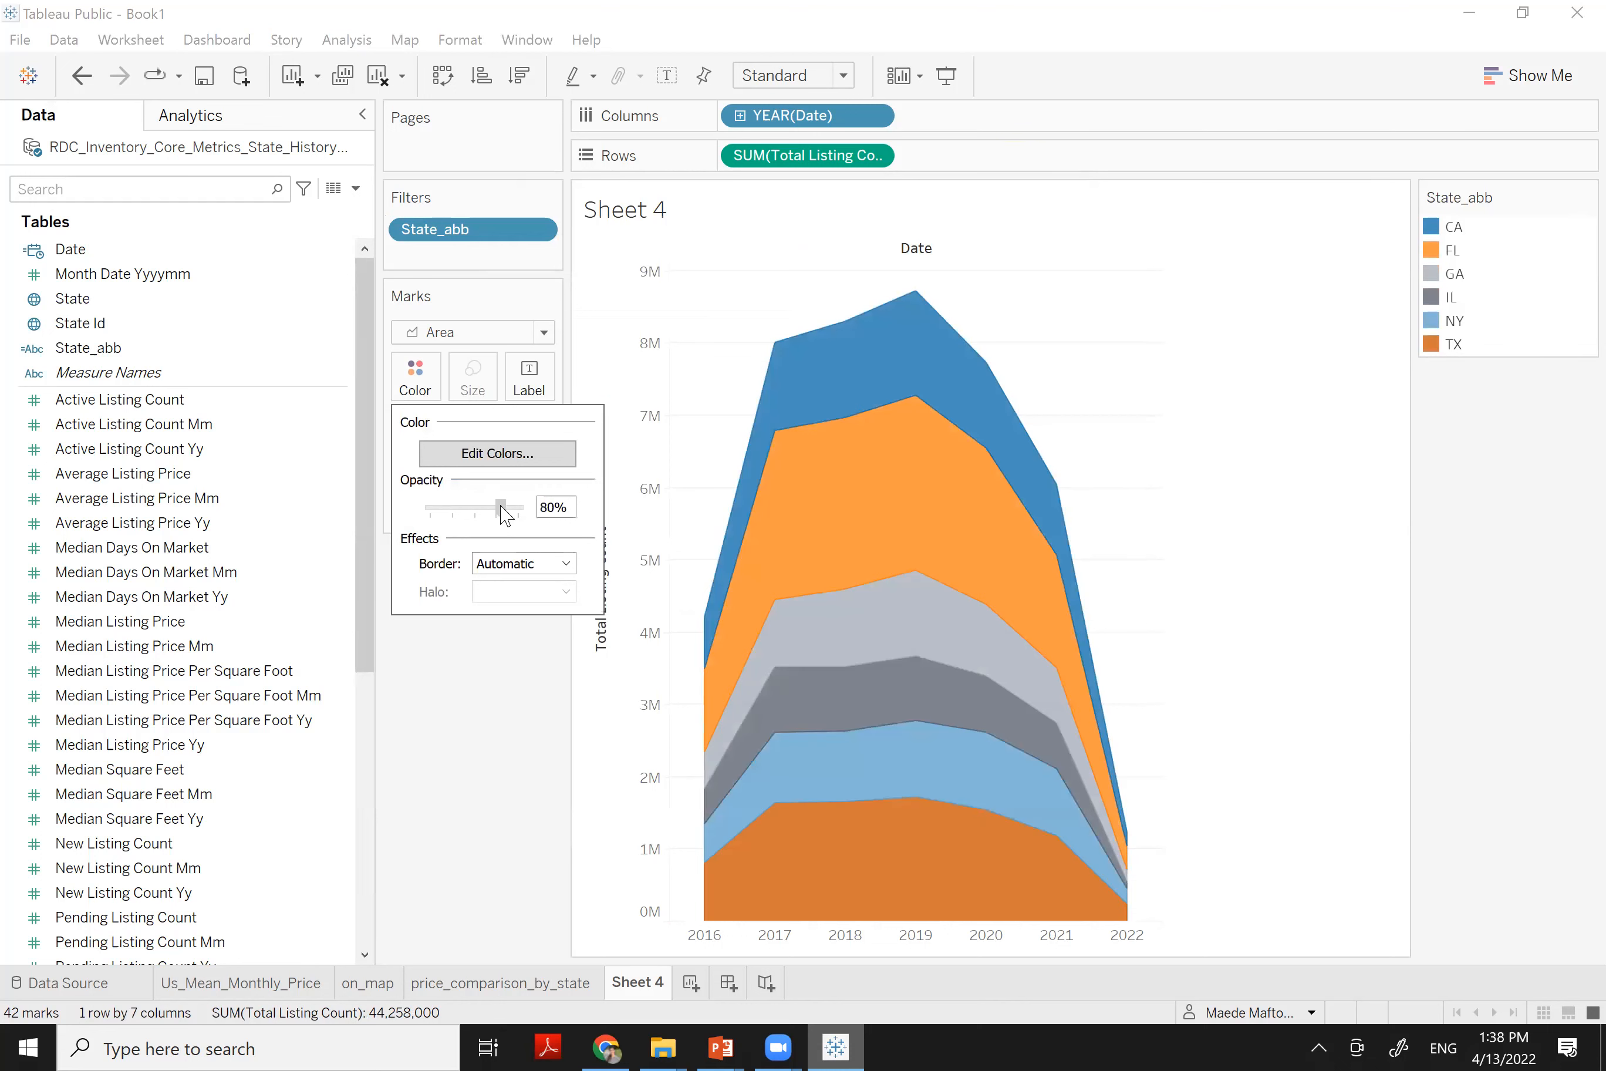
click(451, 701)
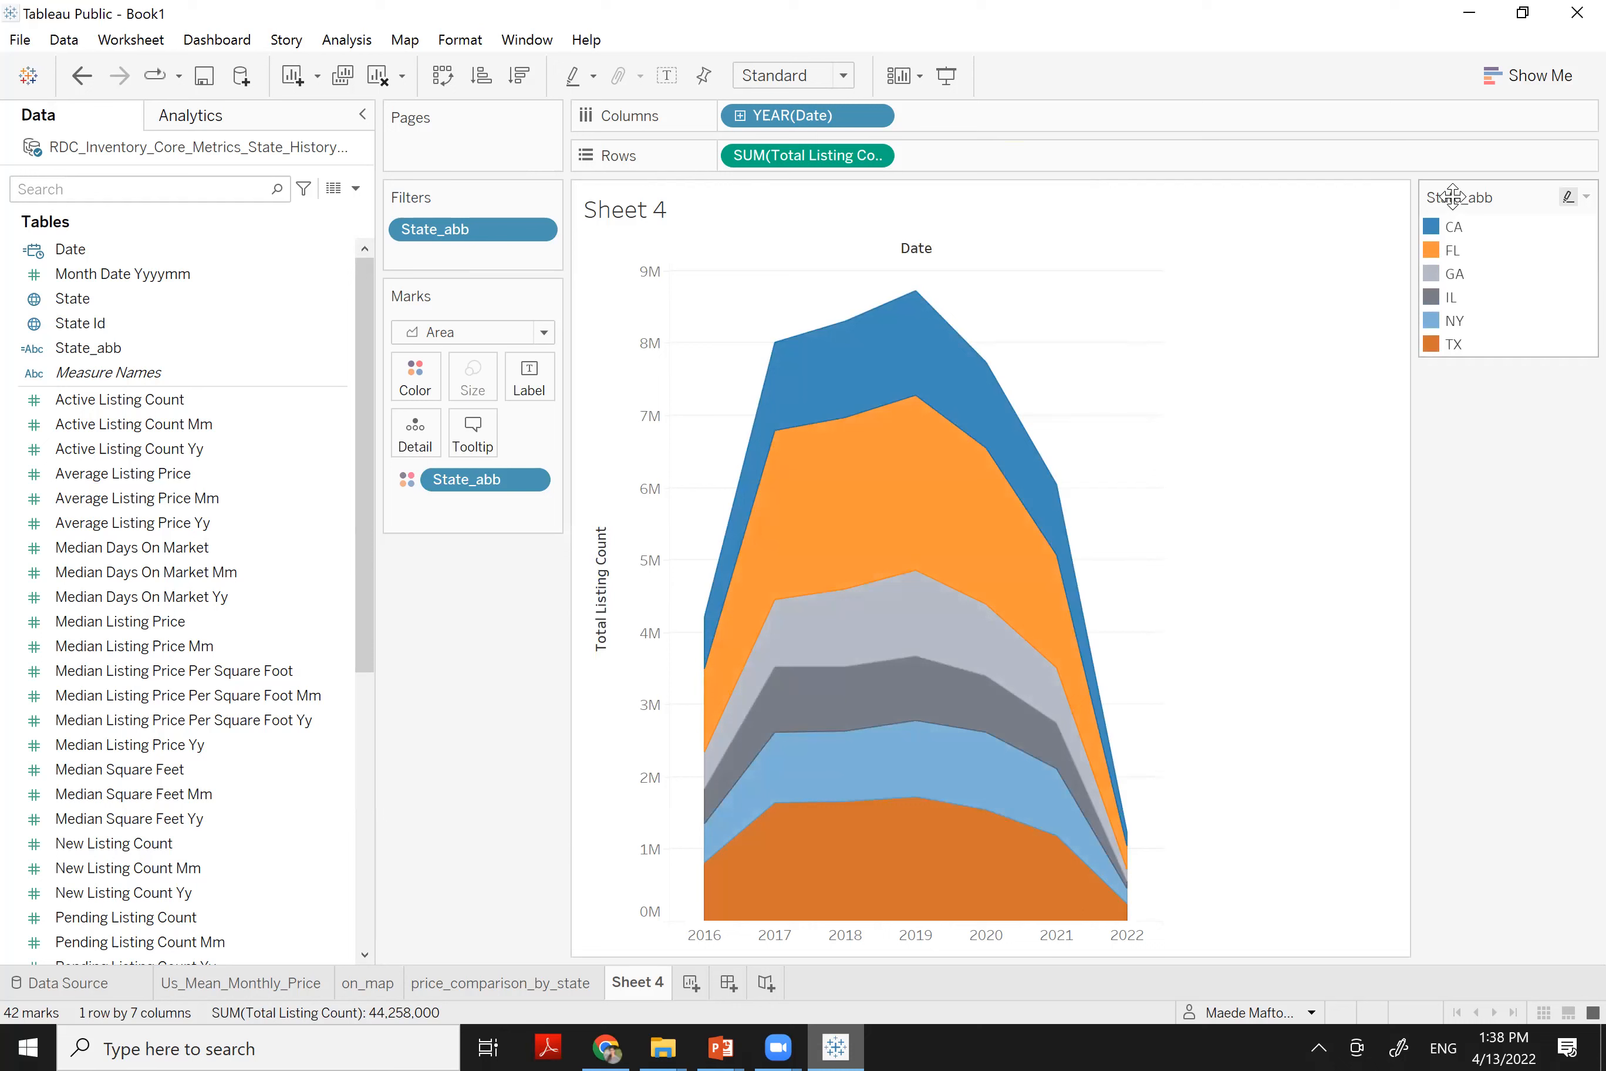
Hide the Date header and title the chart 'Listings over Time' in centred Times New Roman
right_click(920, 251)
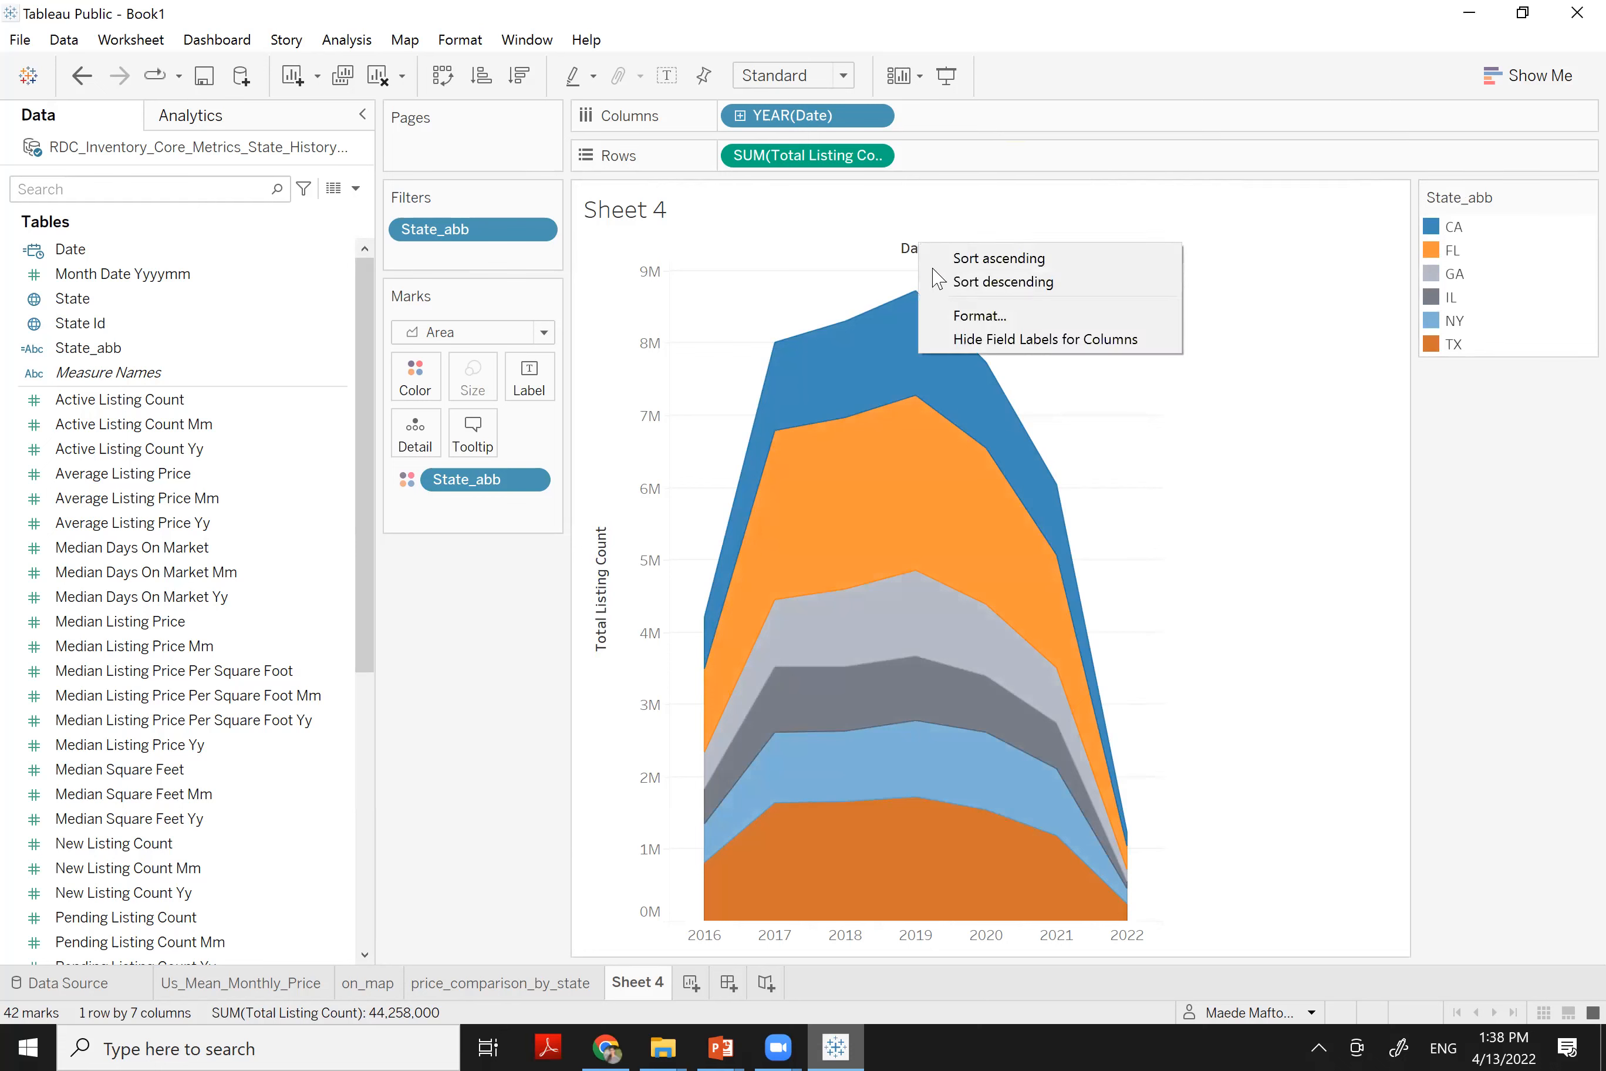
click(964, 340)
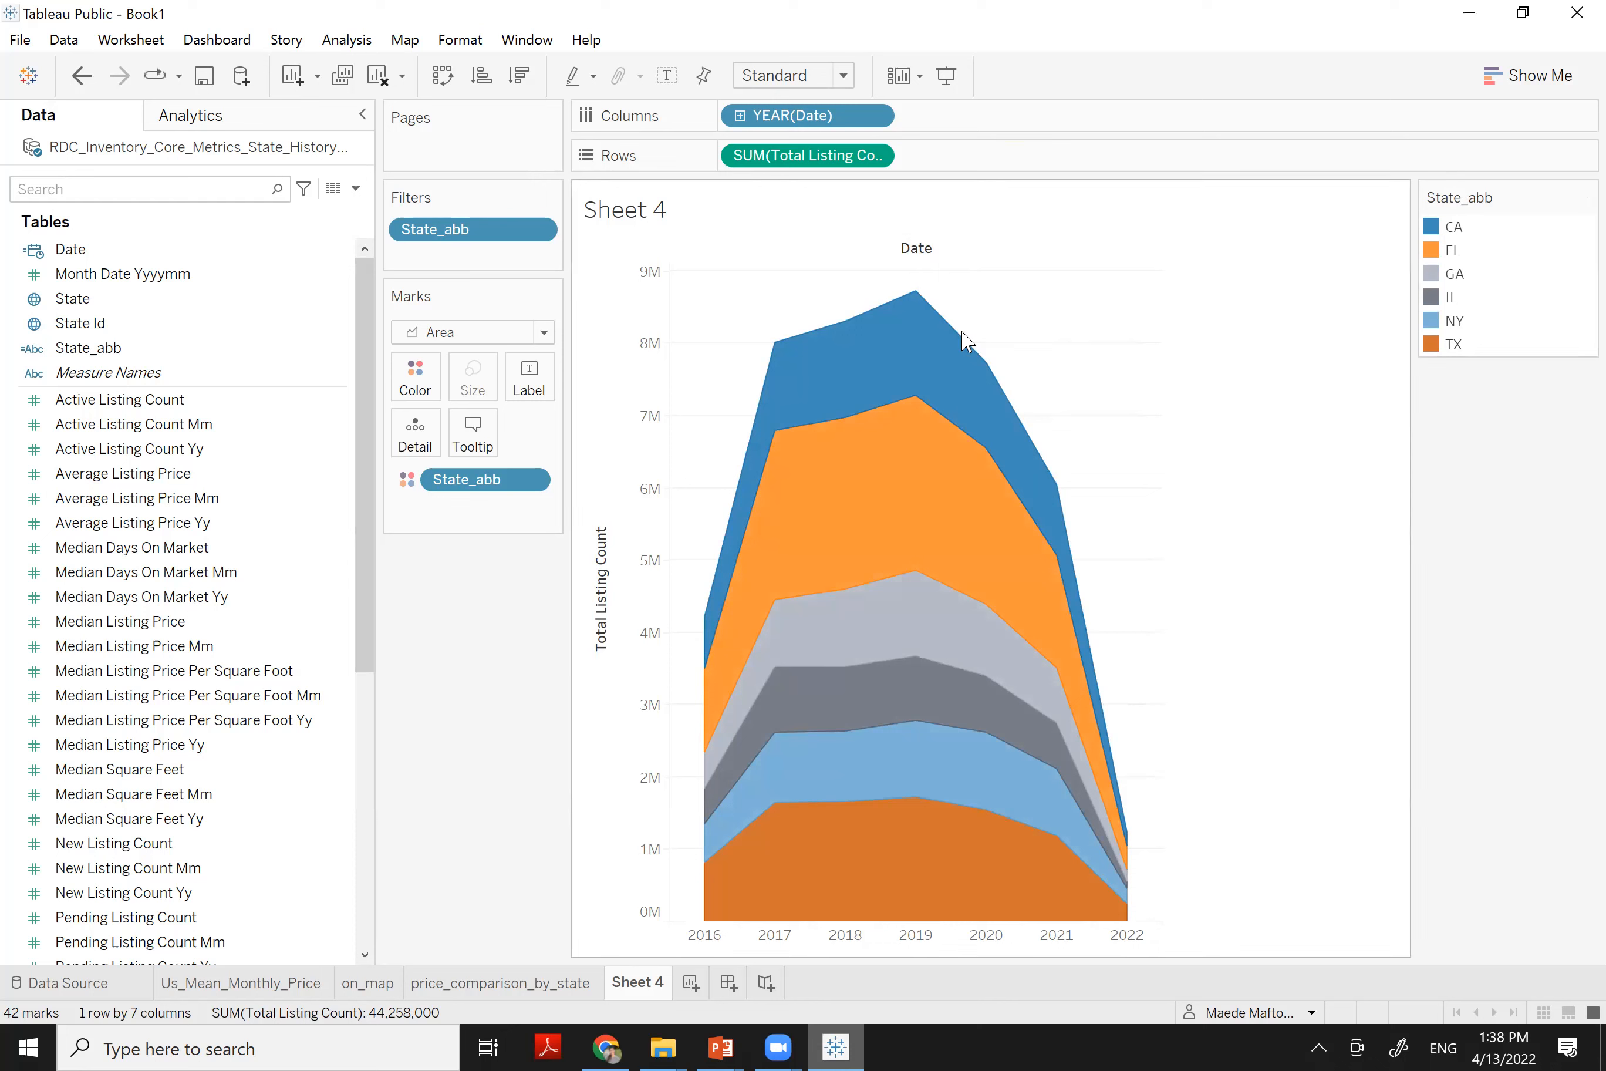
double_click(644, 224)
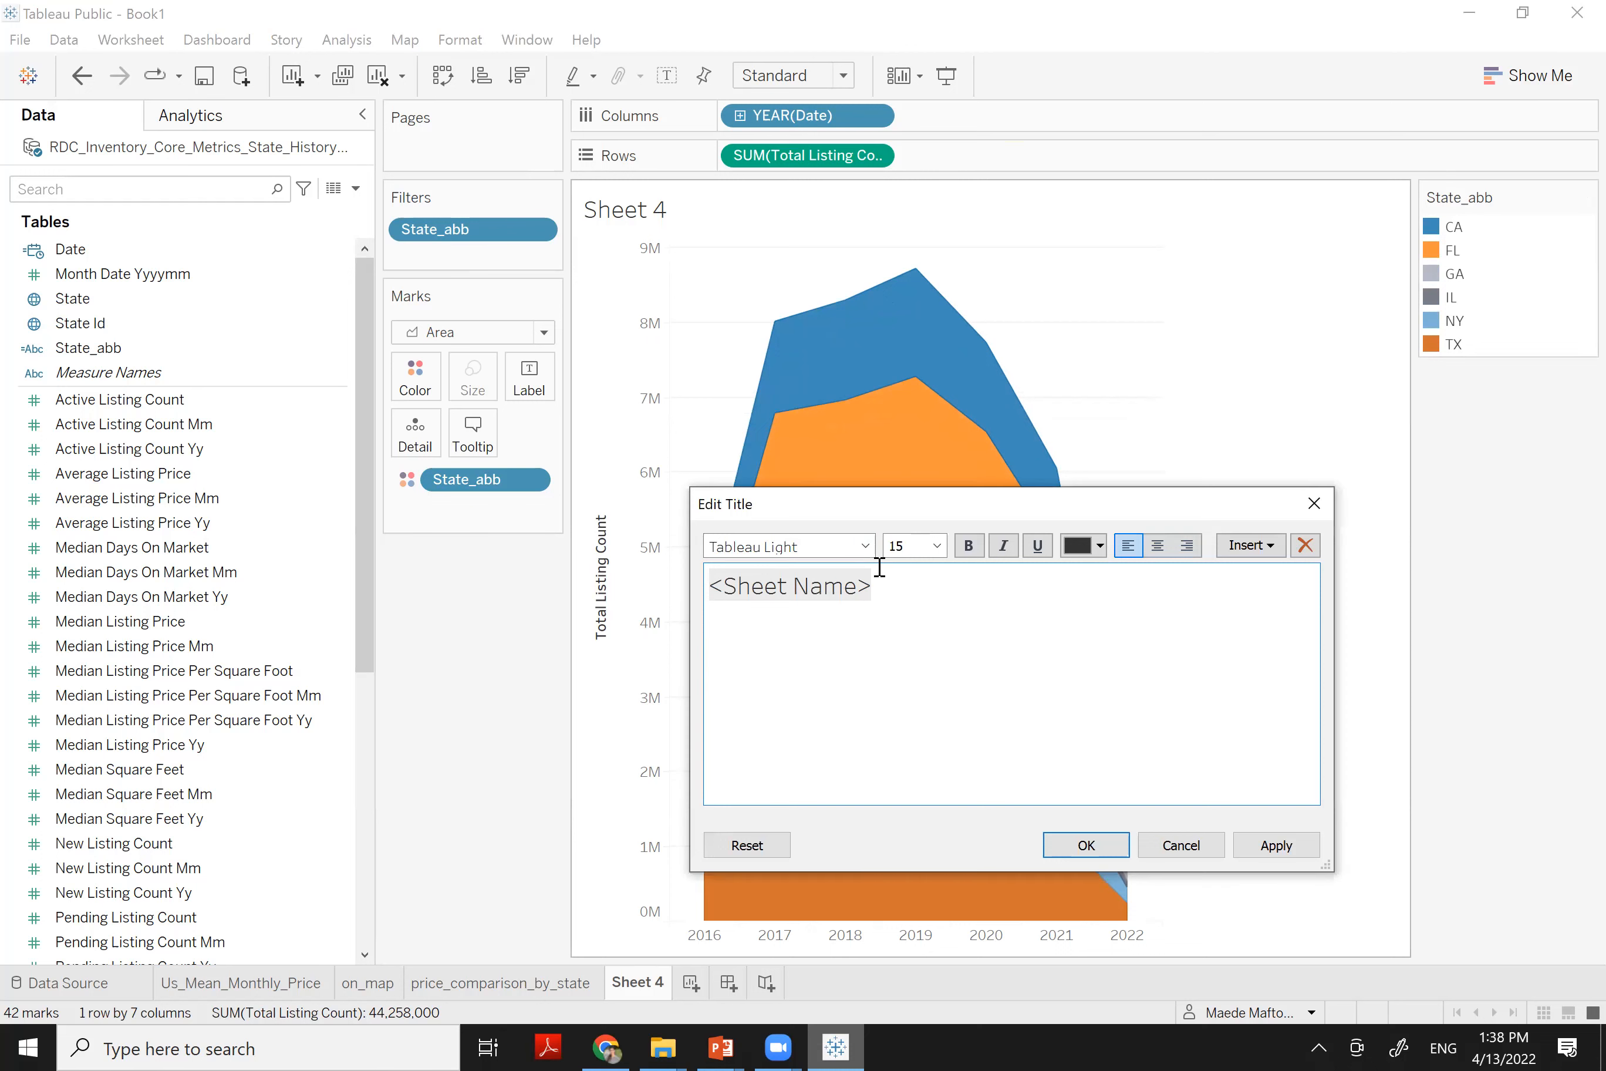
drag(843, 580, 608, 601)
text(L)
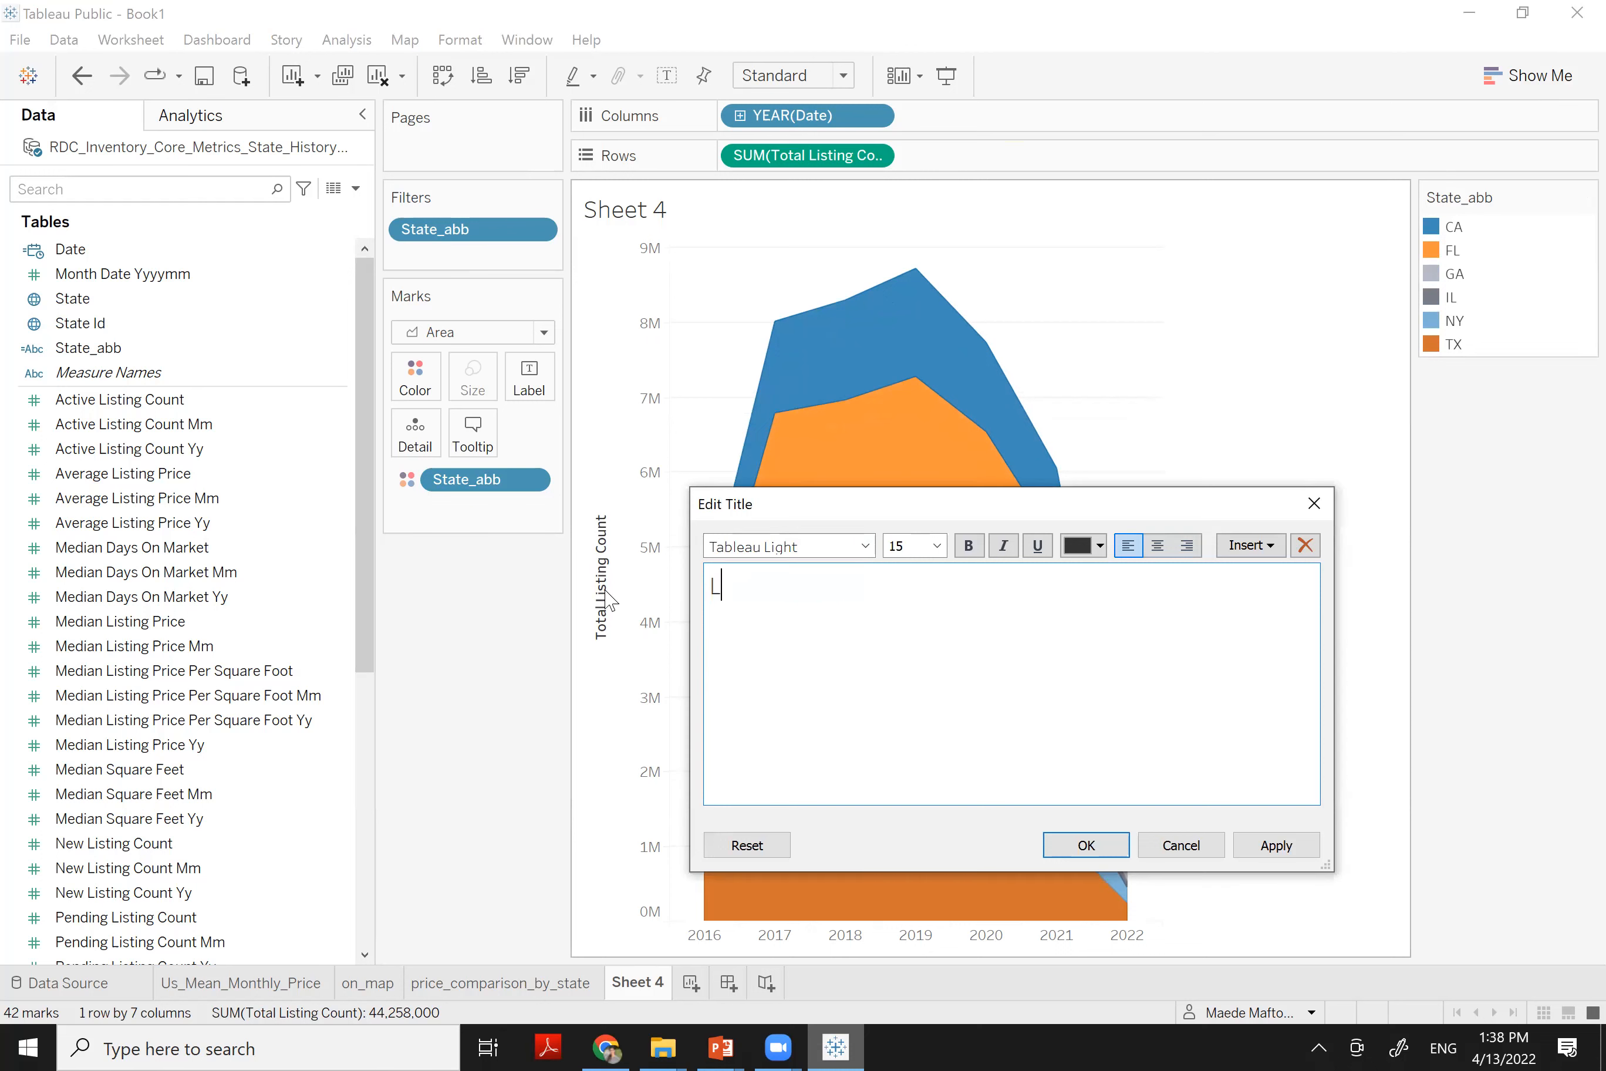
text(otal)
key(BackSpace)
key(BackSpace)
key(BackSpace)
key(BackSpace)
text(Listings ov)
triple_click(857, 580)
click(806, 550)
text(tim)
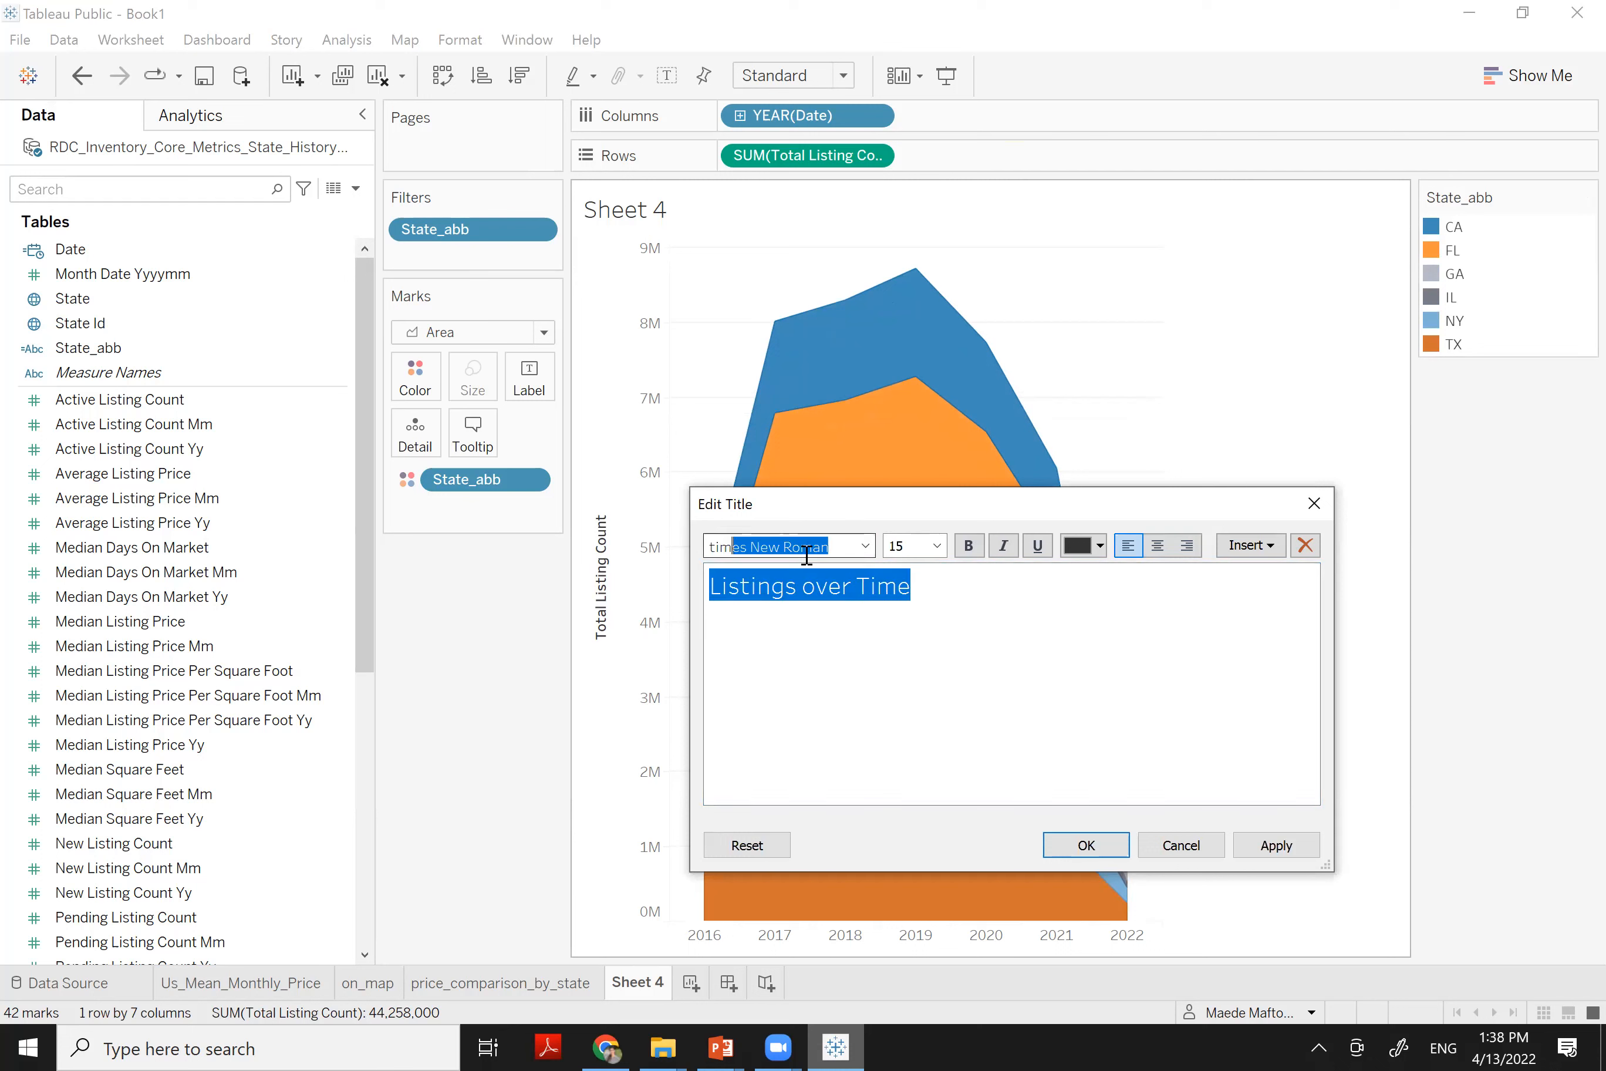
text(e)
click(1157, 545)
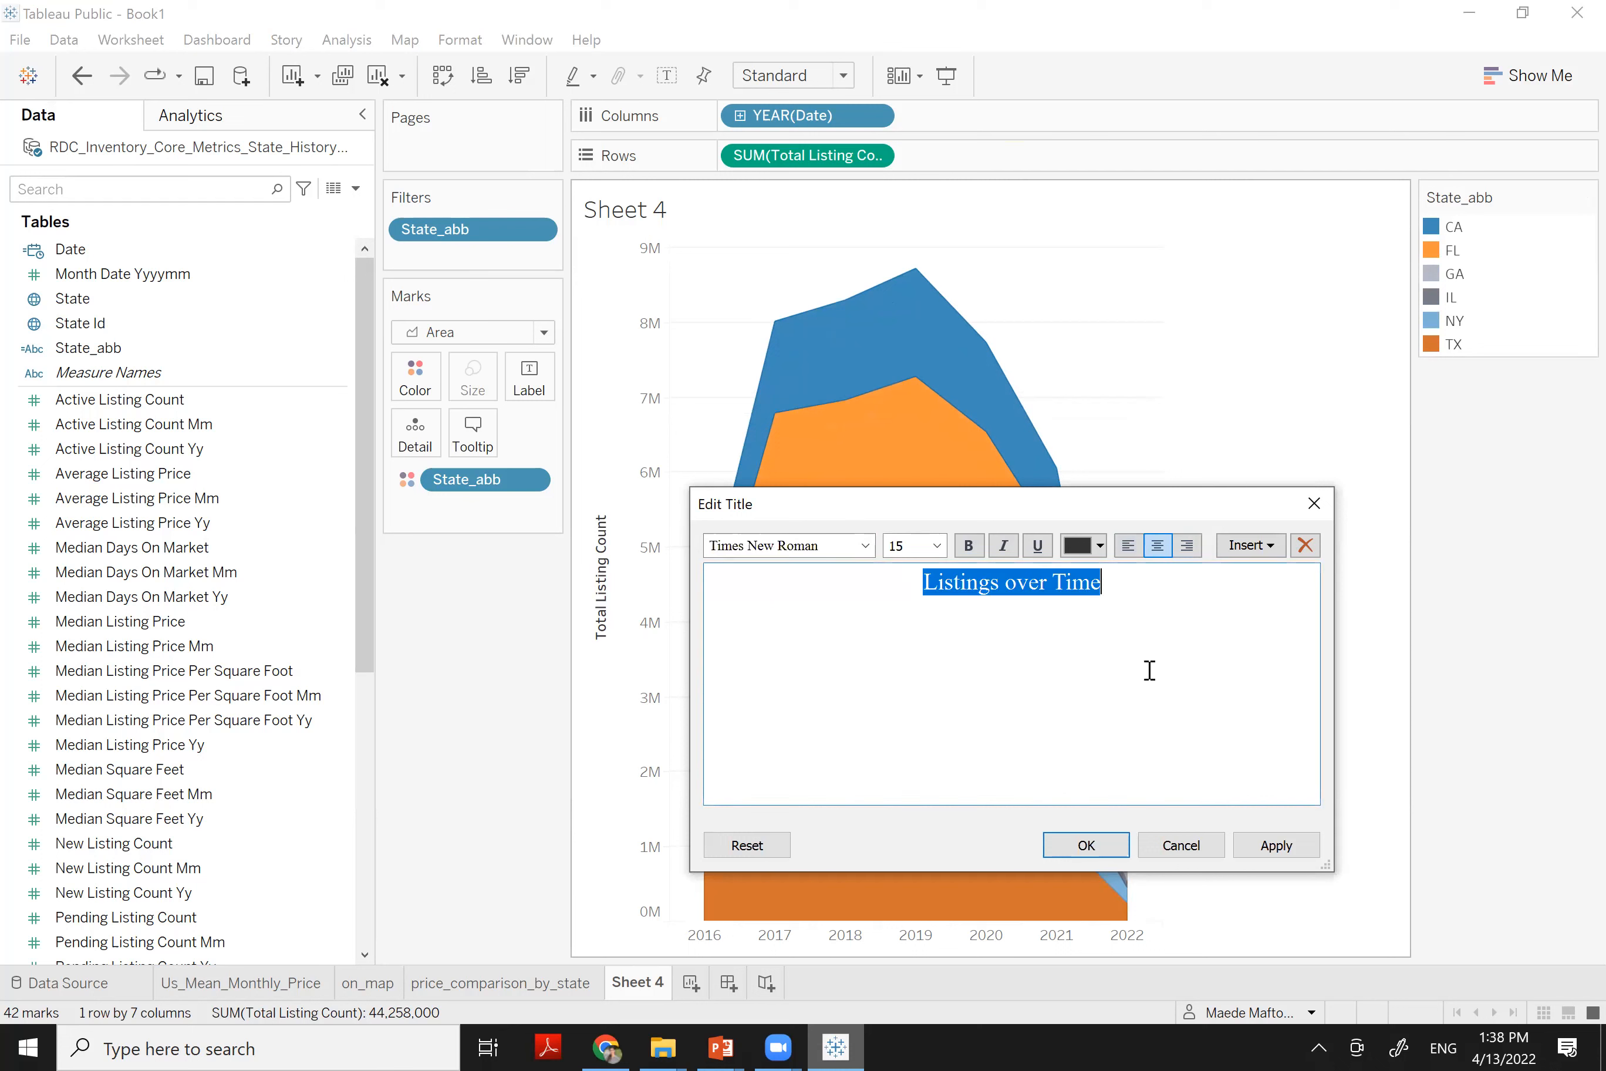
click(1100, 847)
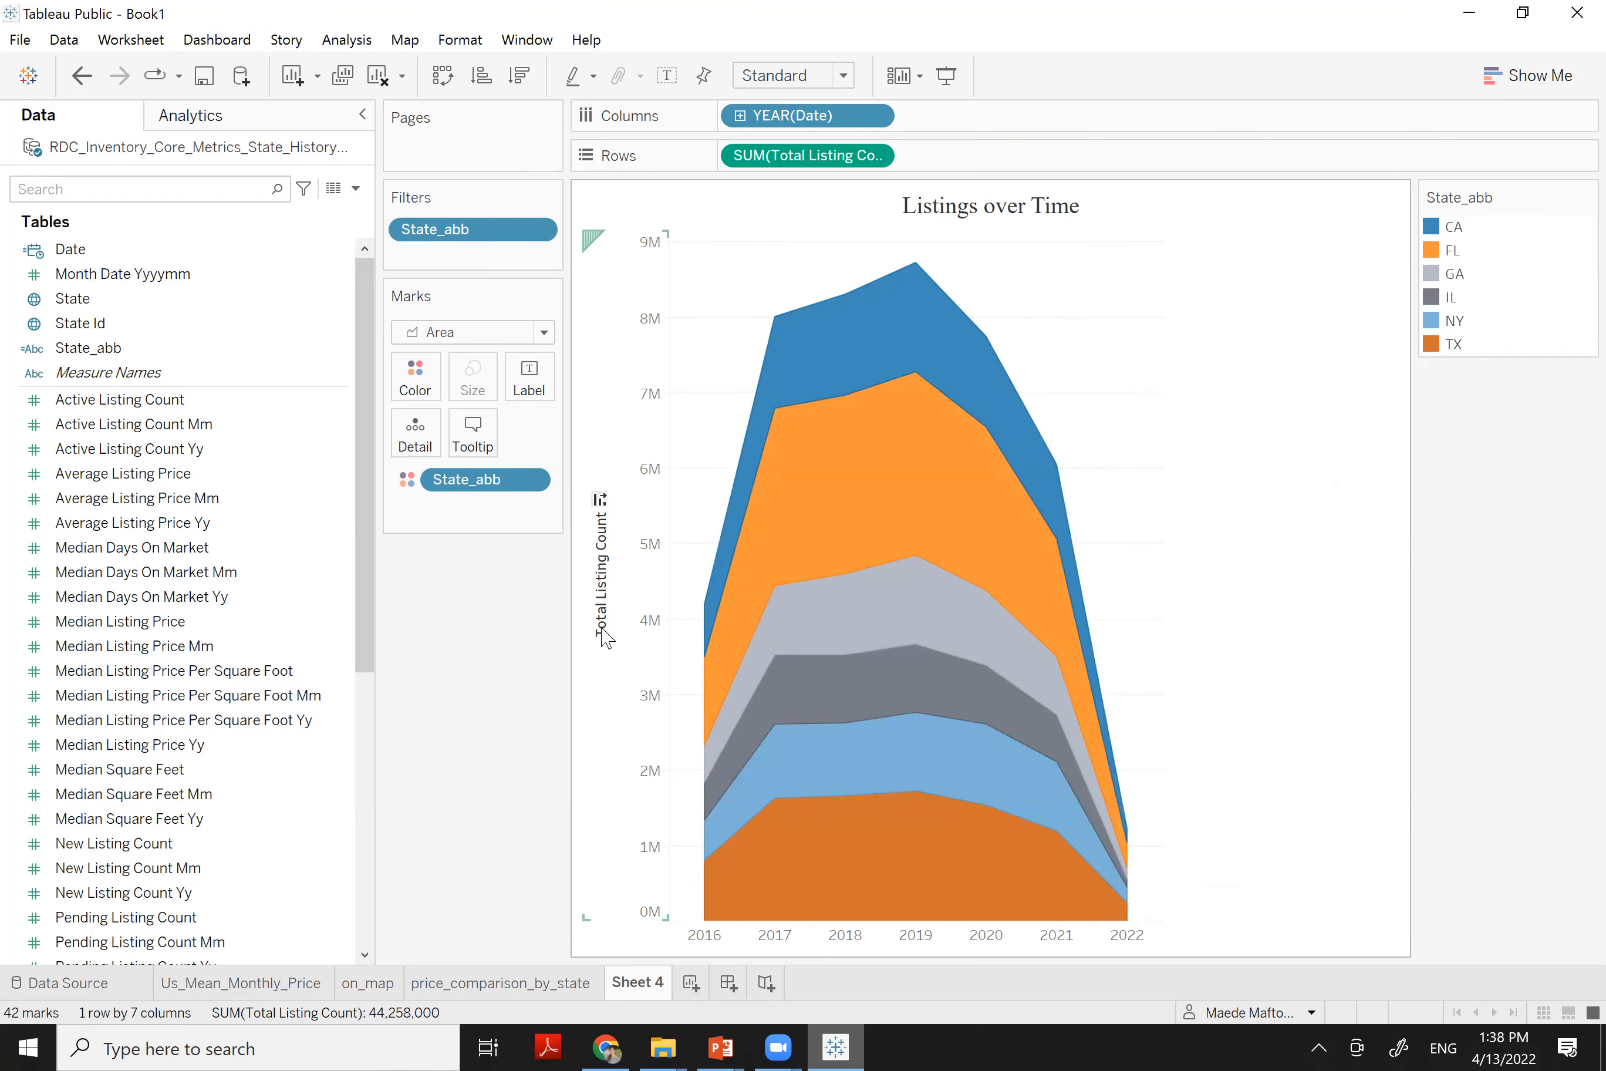
Shorten the y-axis title to 'Total Listings' by deleting the word 'Count'
double_click(604, 586)
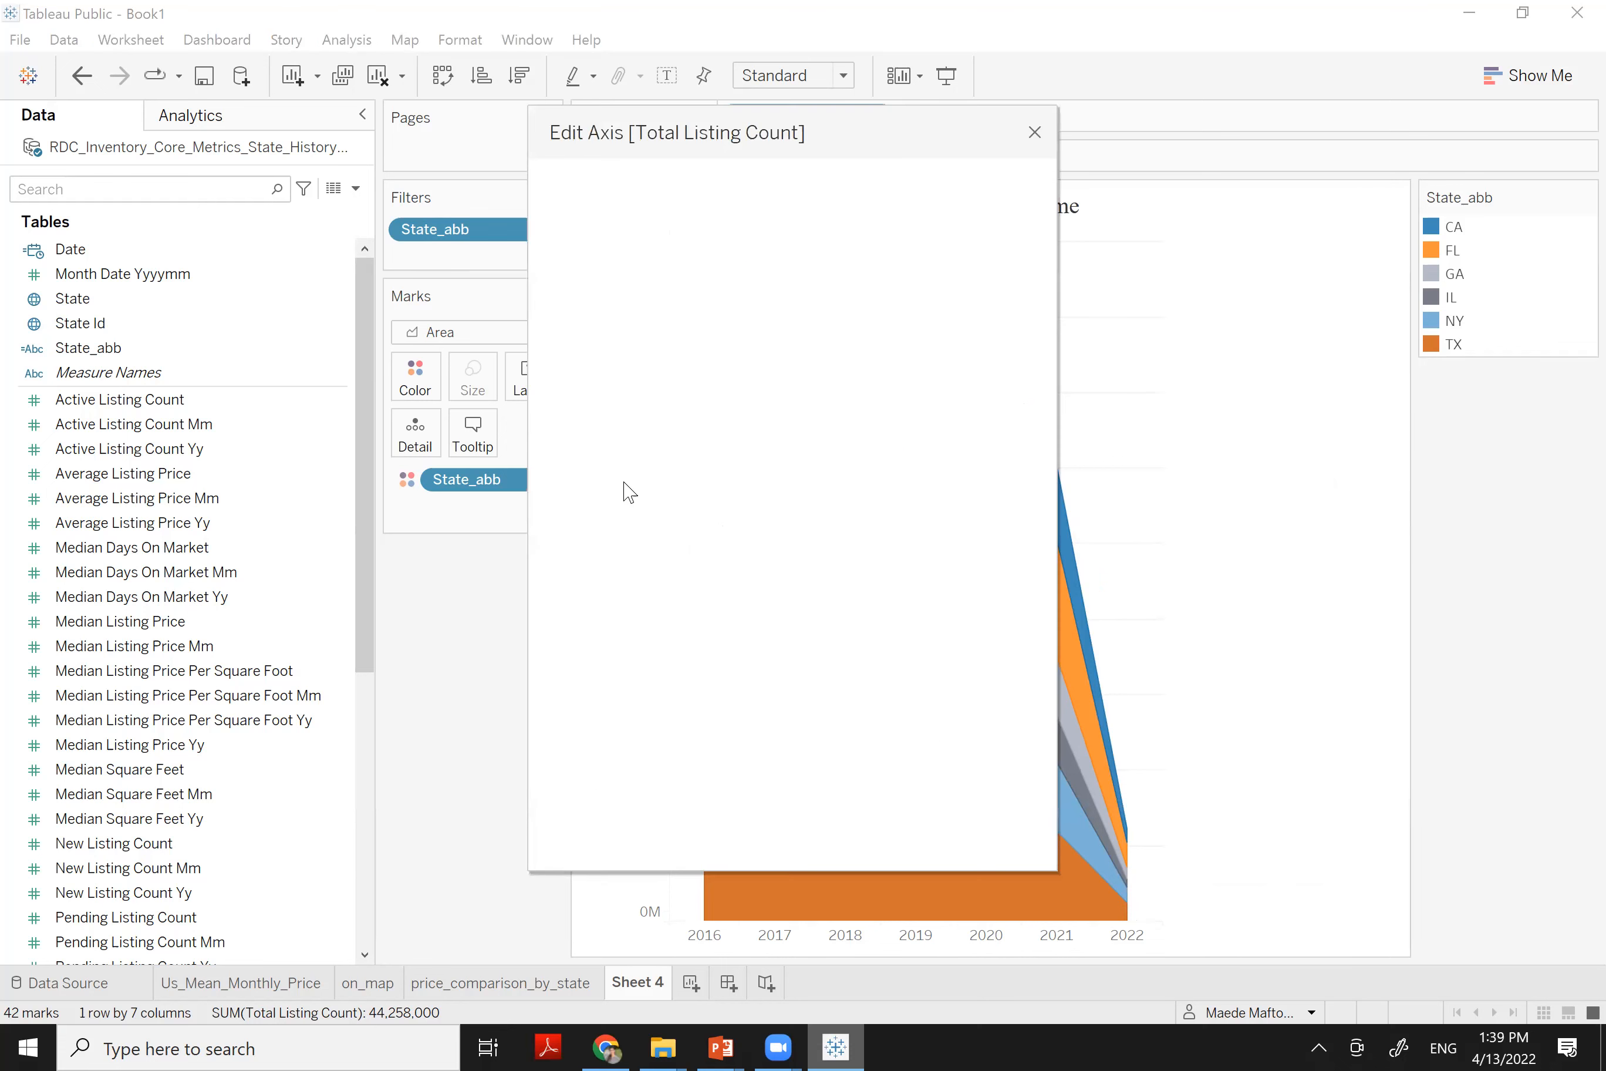
click(612, 677)
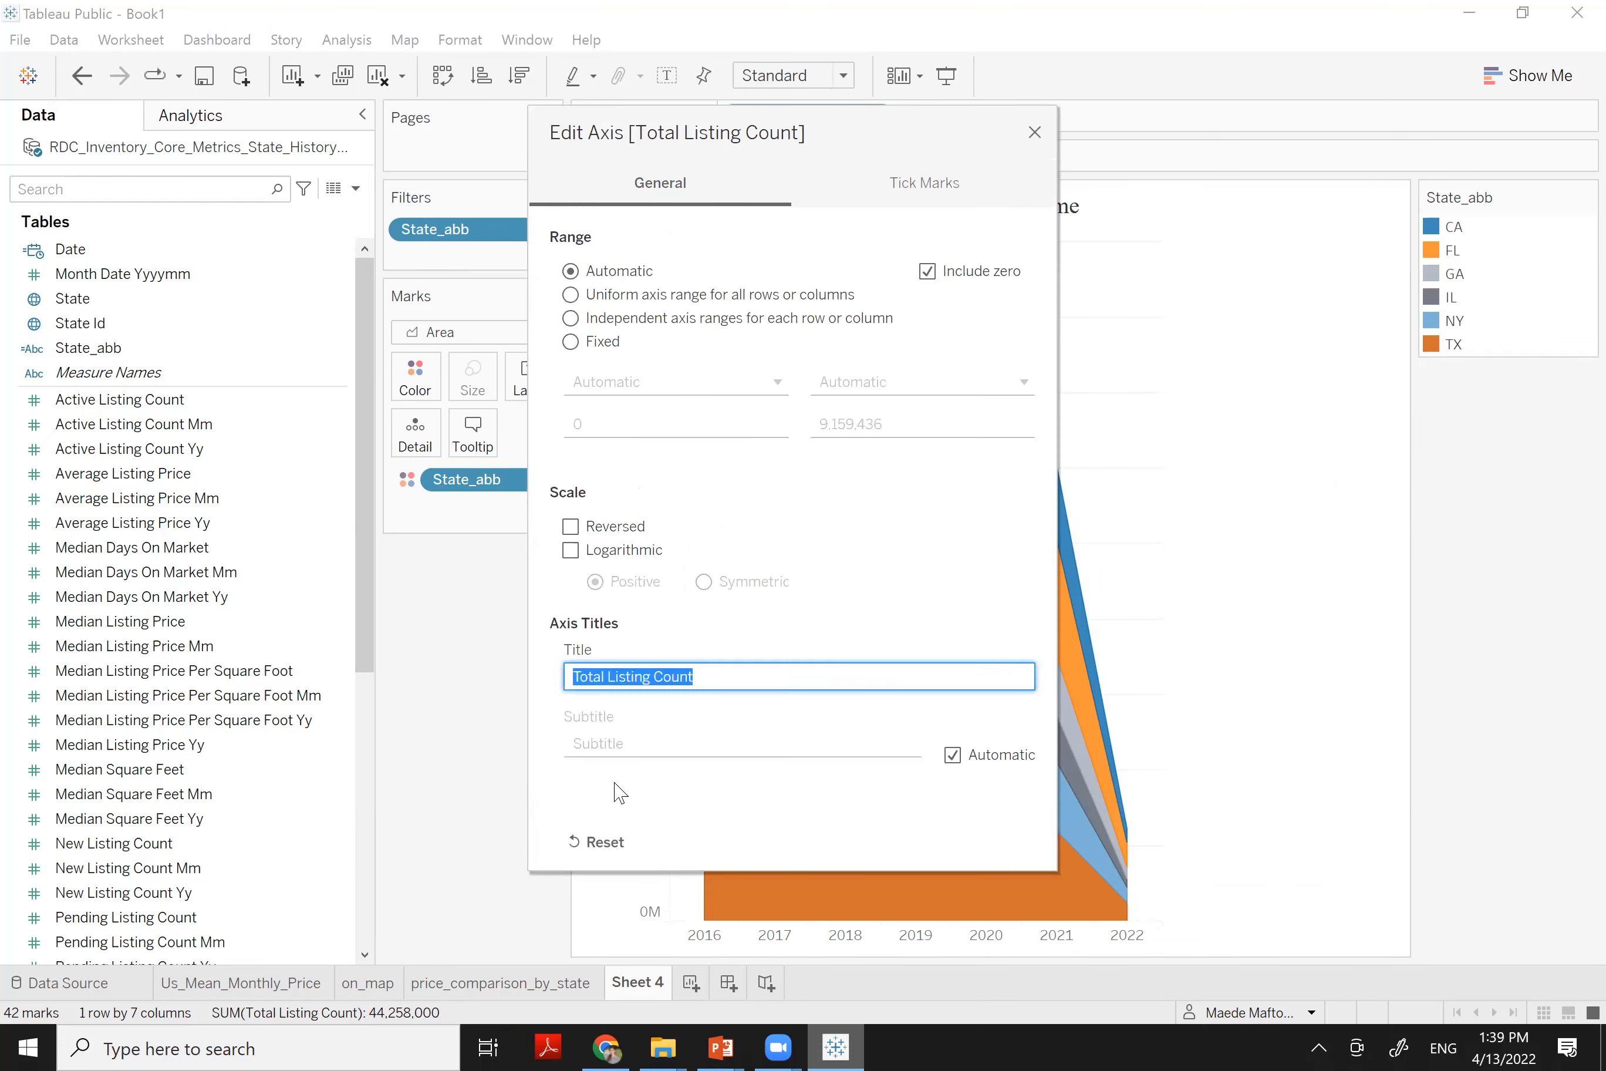
double_click(677, 668)
key(BackSpace)
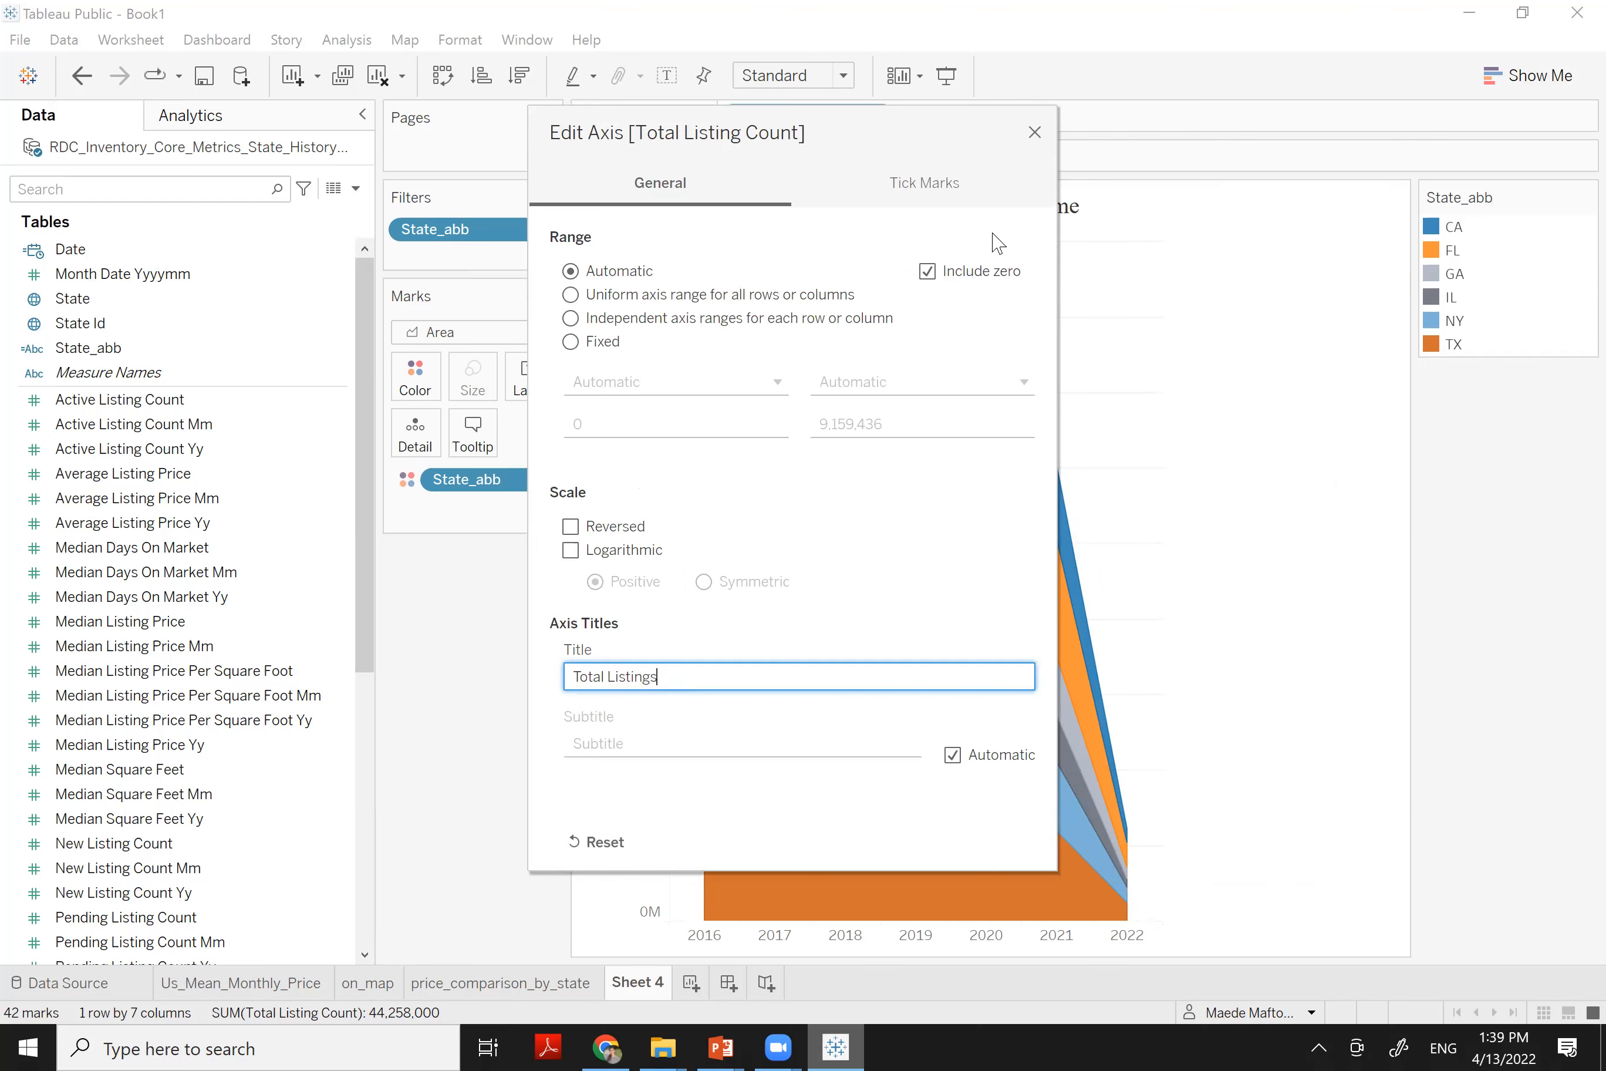
click(1036, 132)
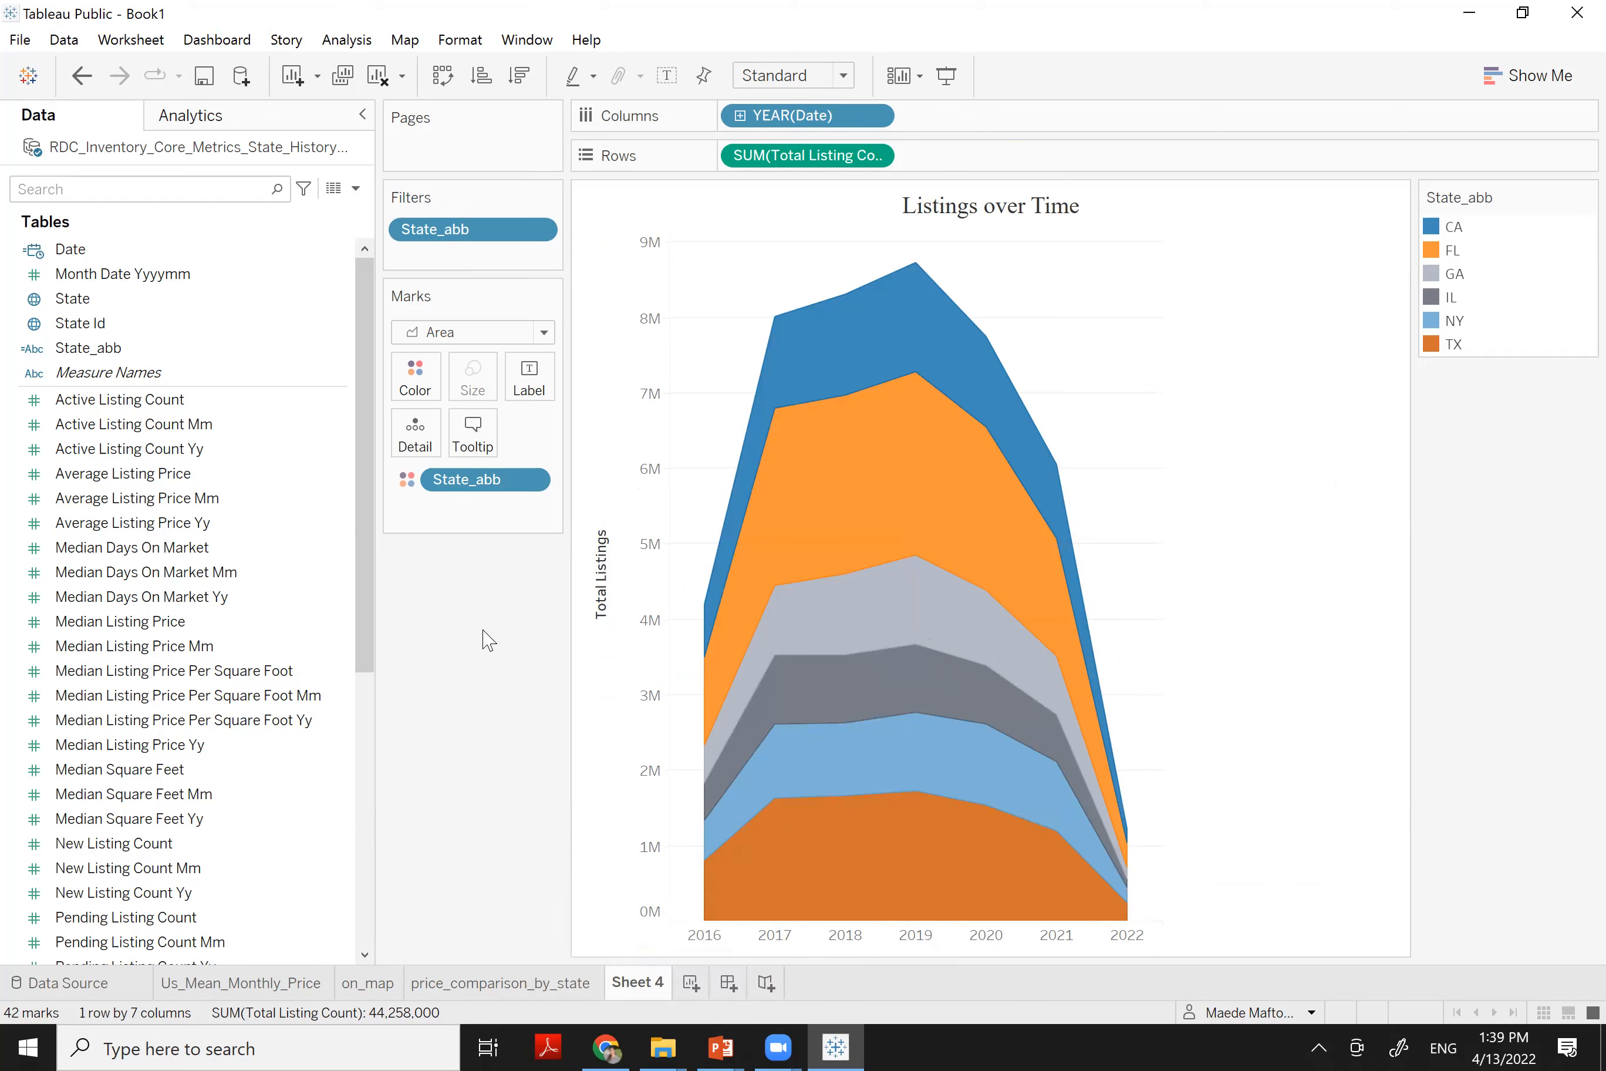
Create Dashboard 1, then rename the Sheet 4 tab to 'Listings_over_time'
click(730, 983)
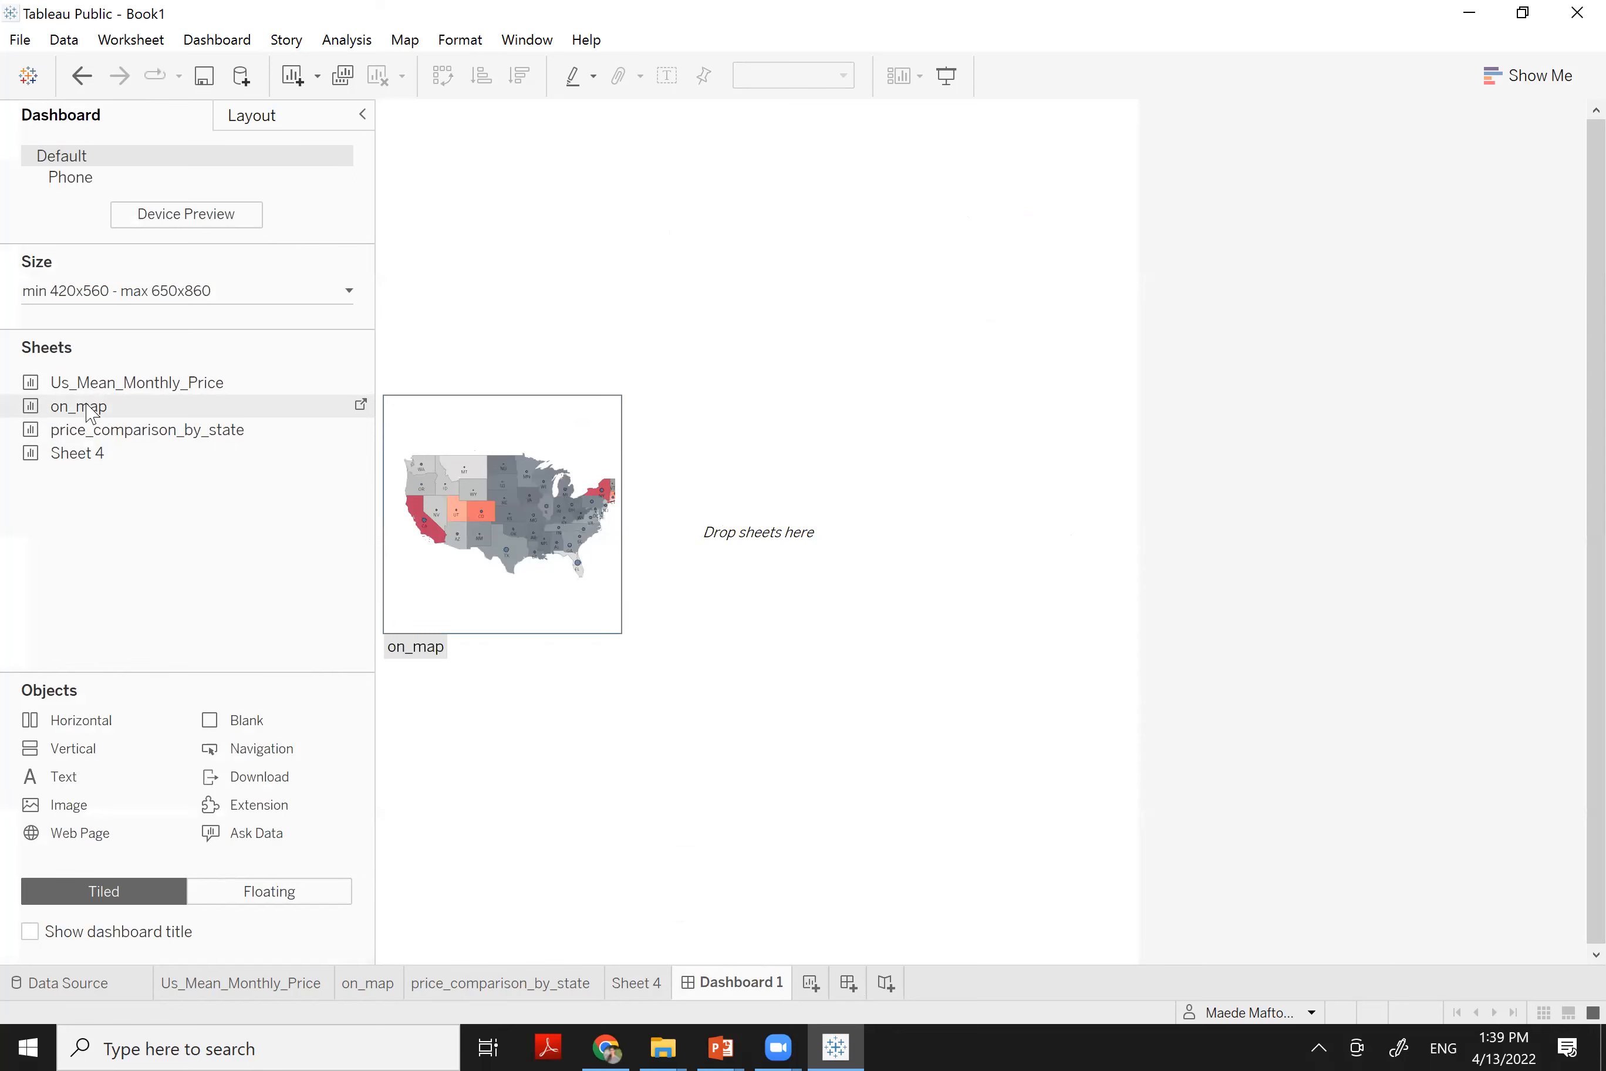
click(632, 983)
double_click(620, 981)
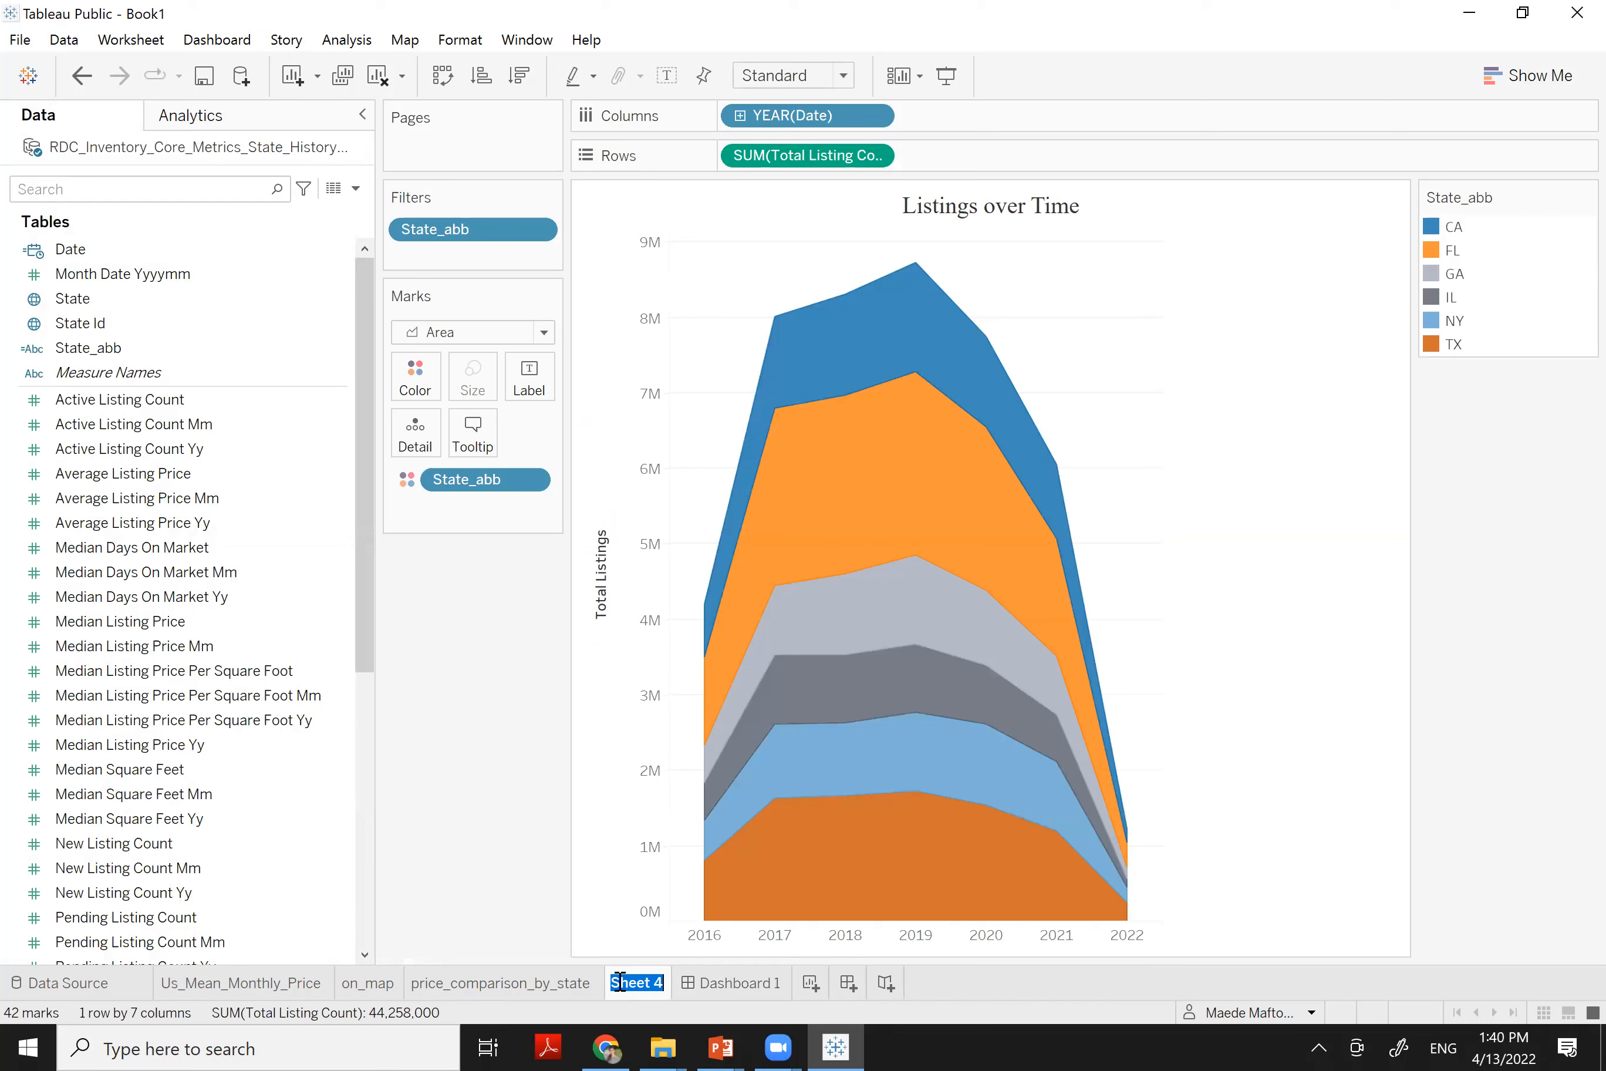
key(BackSpace)
text(Listings_ove)
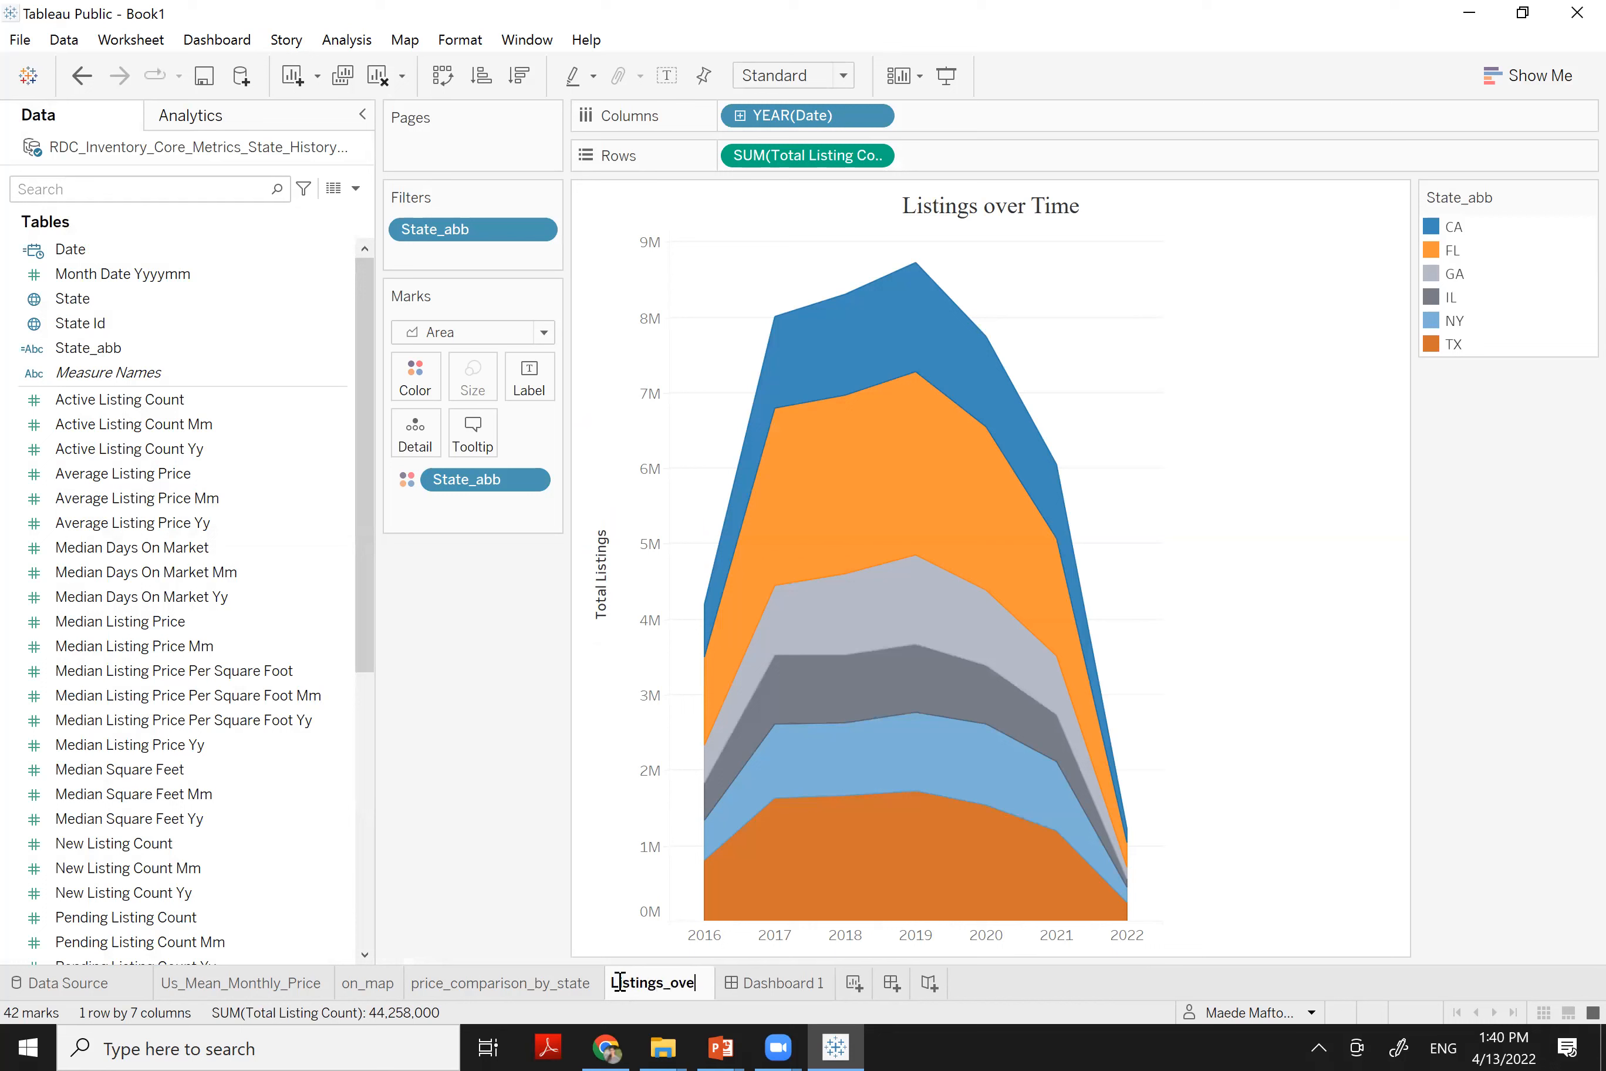
text(r_time)
key(Return)
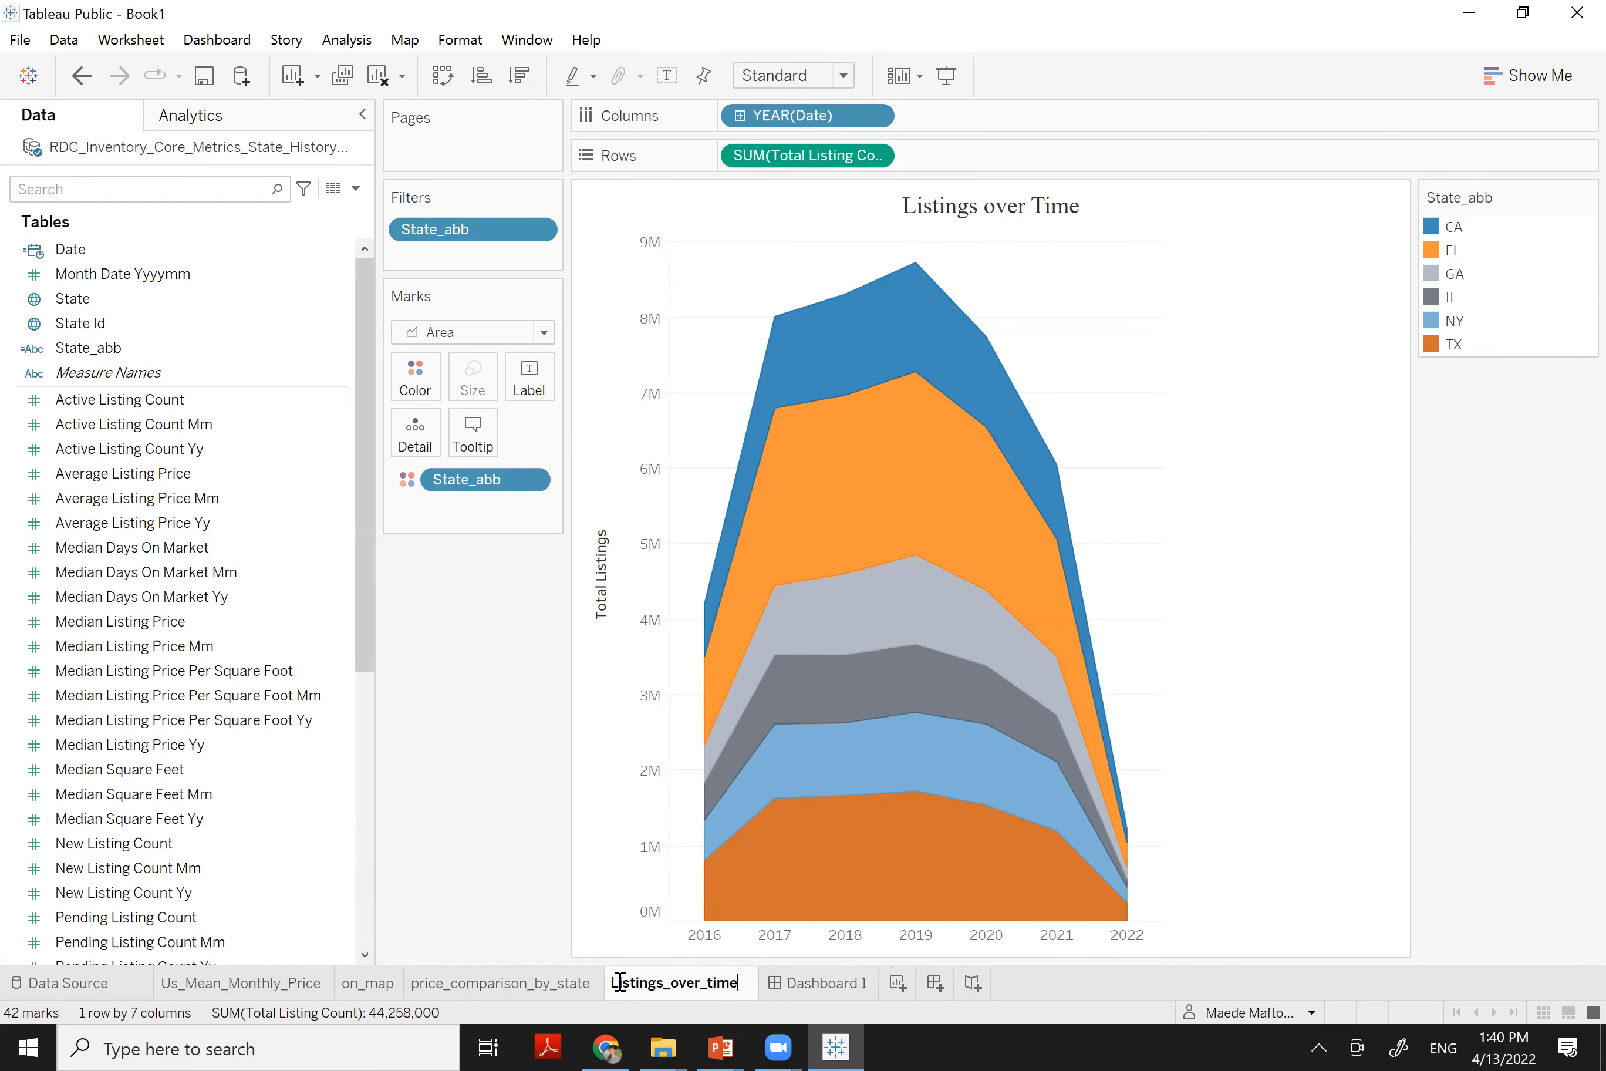
Set Dashboard 1's minimum size to 1300 × 900 px, matching its maximum
click(812, 992)
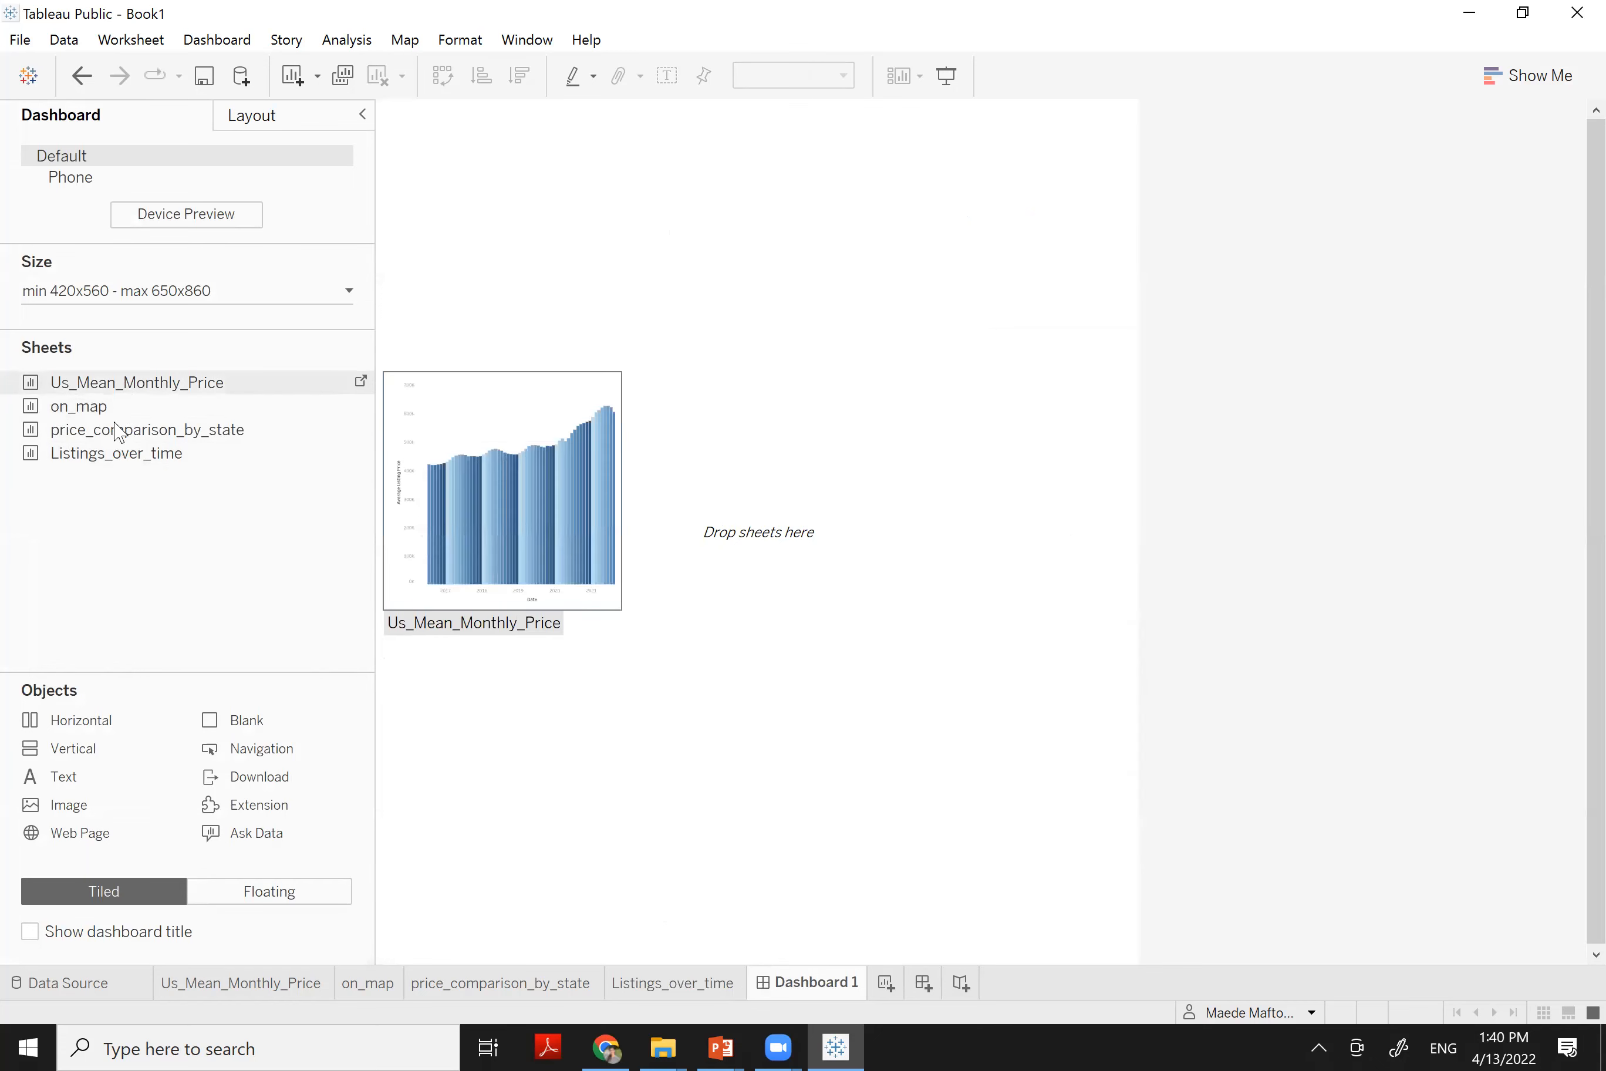
click(350, 293)
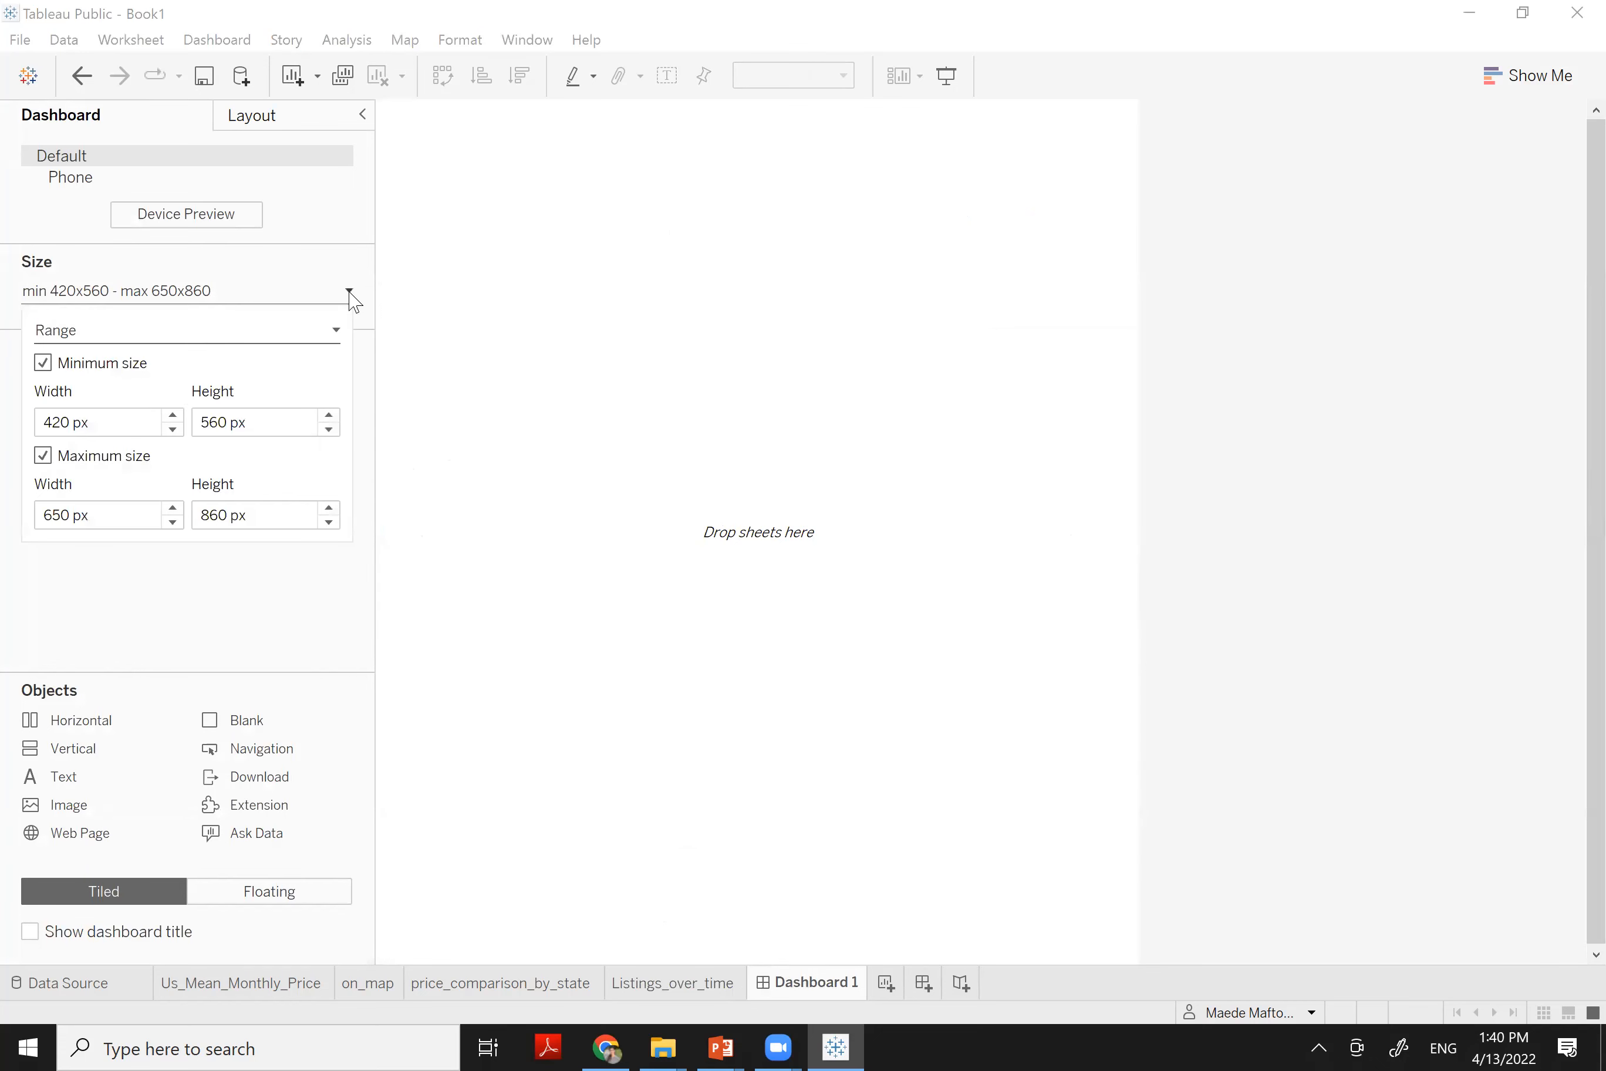
click(81, 424)
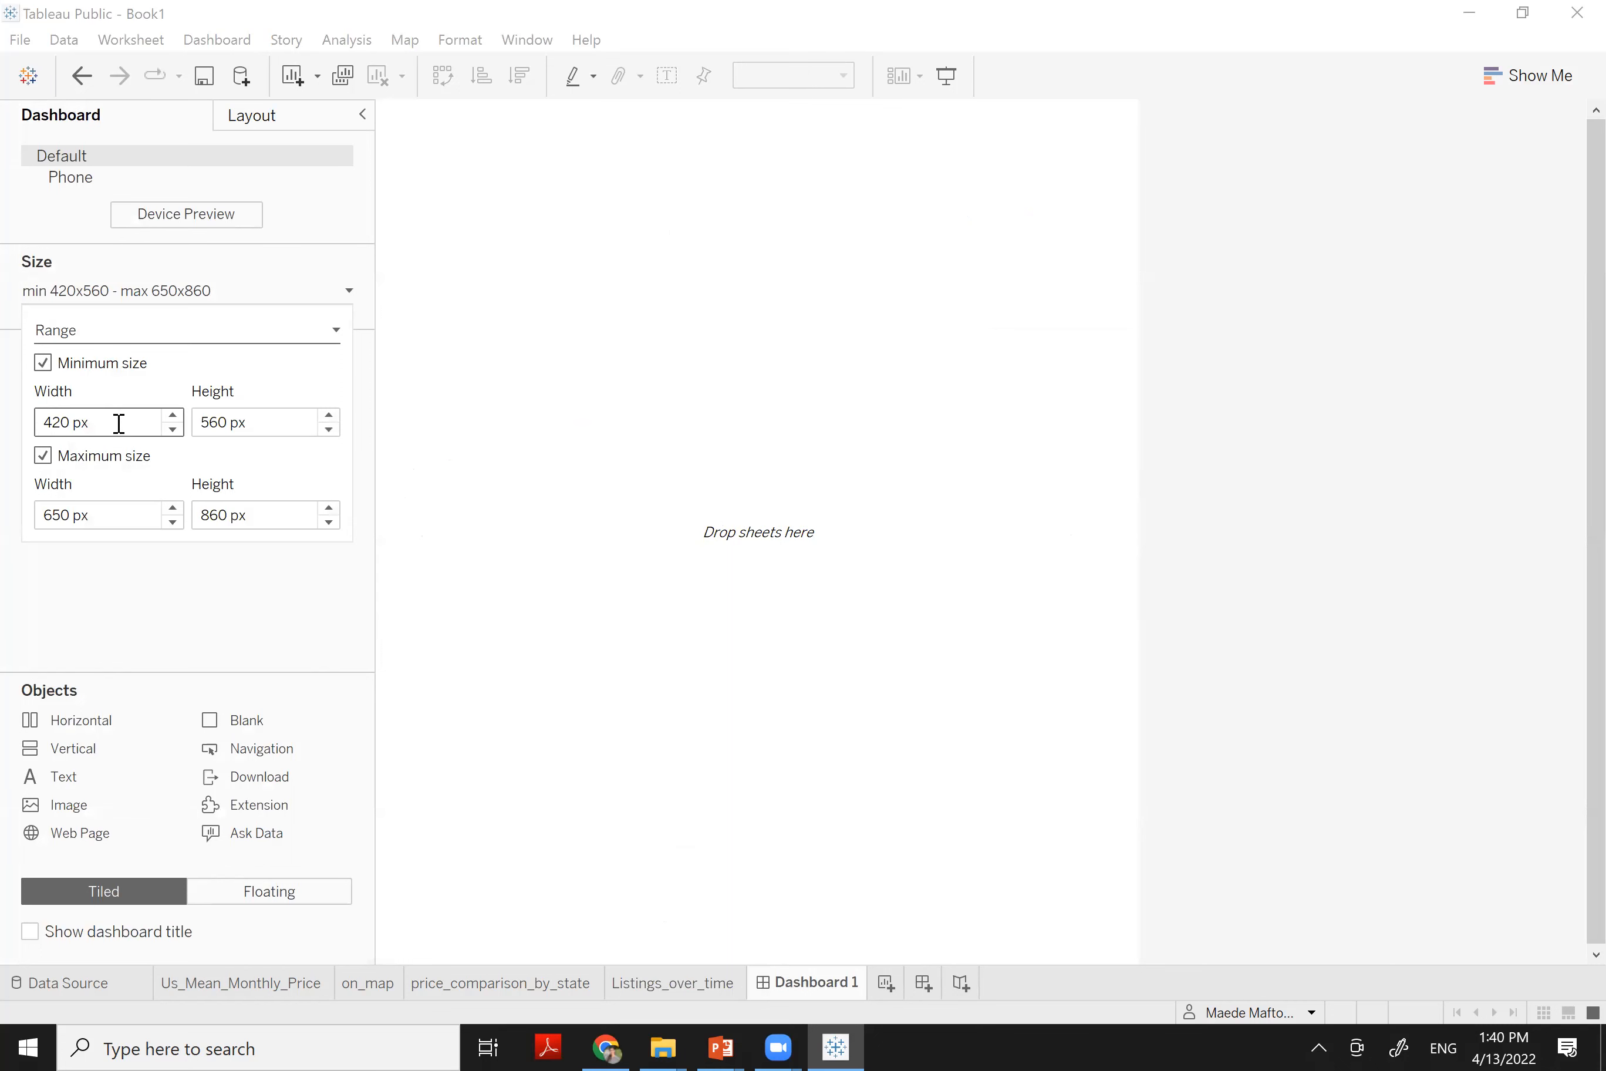
drag(119, 422, 1, 406)
text(1300)
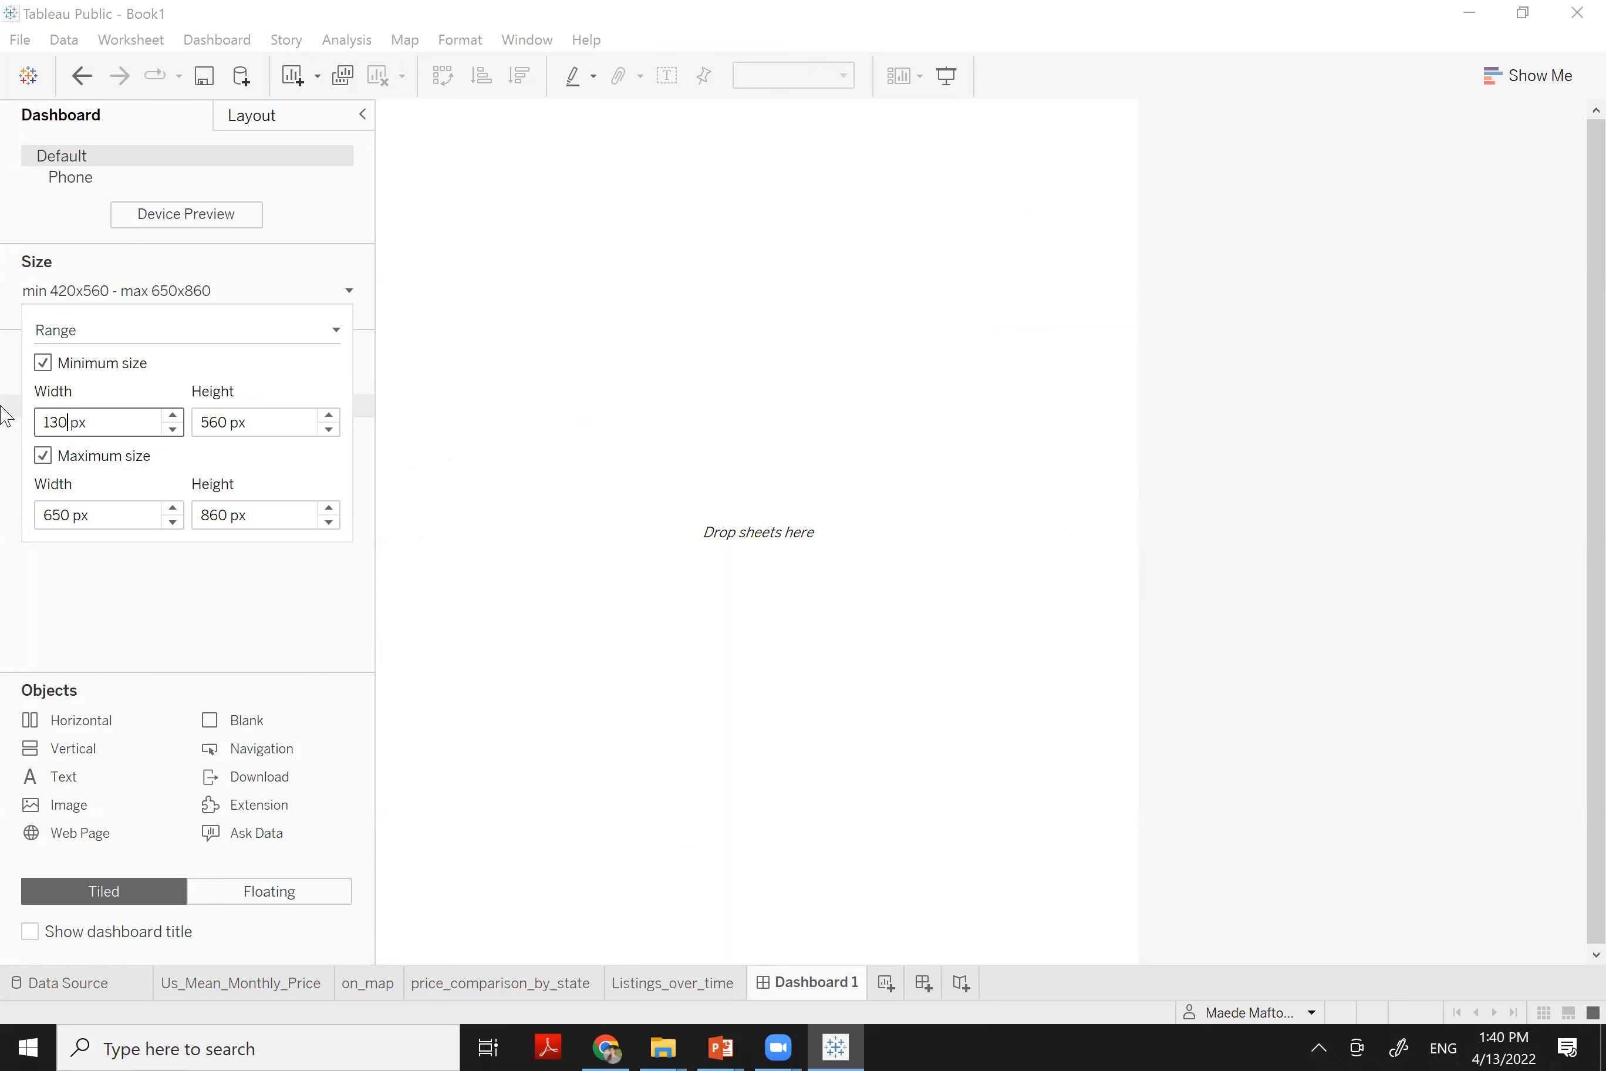
key(Tab)
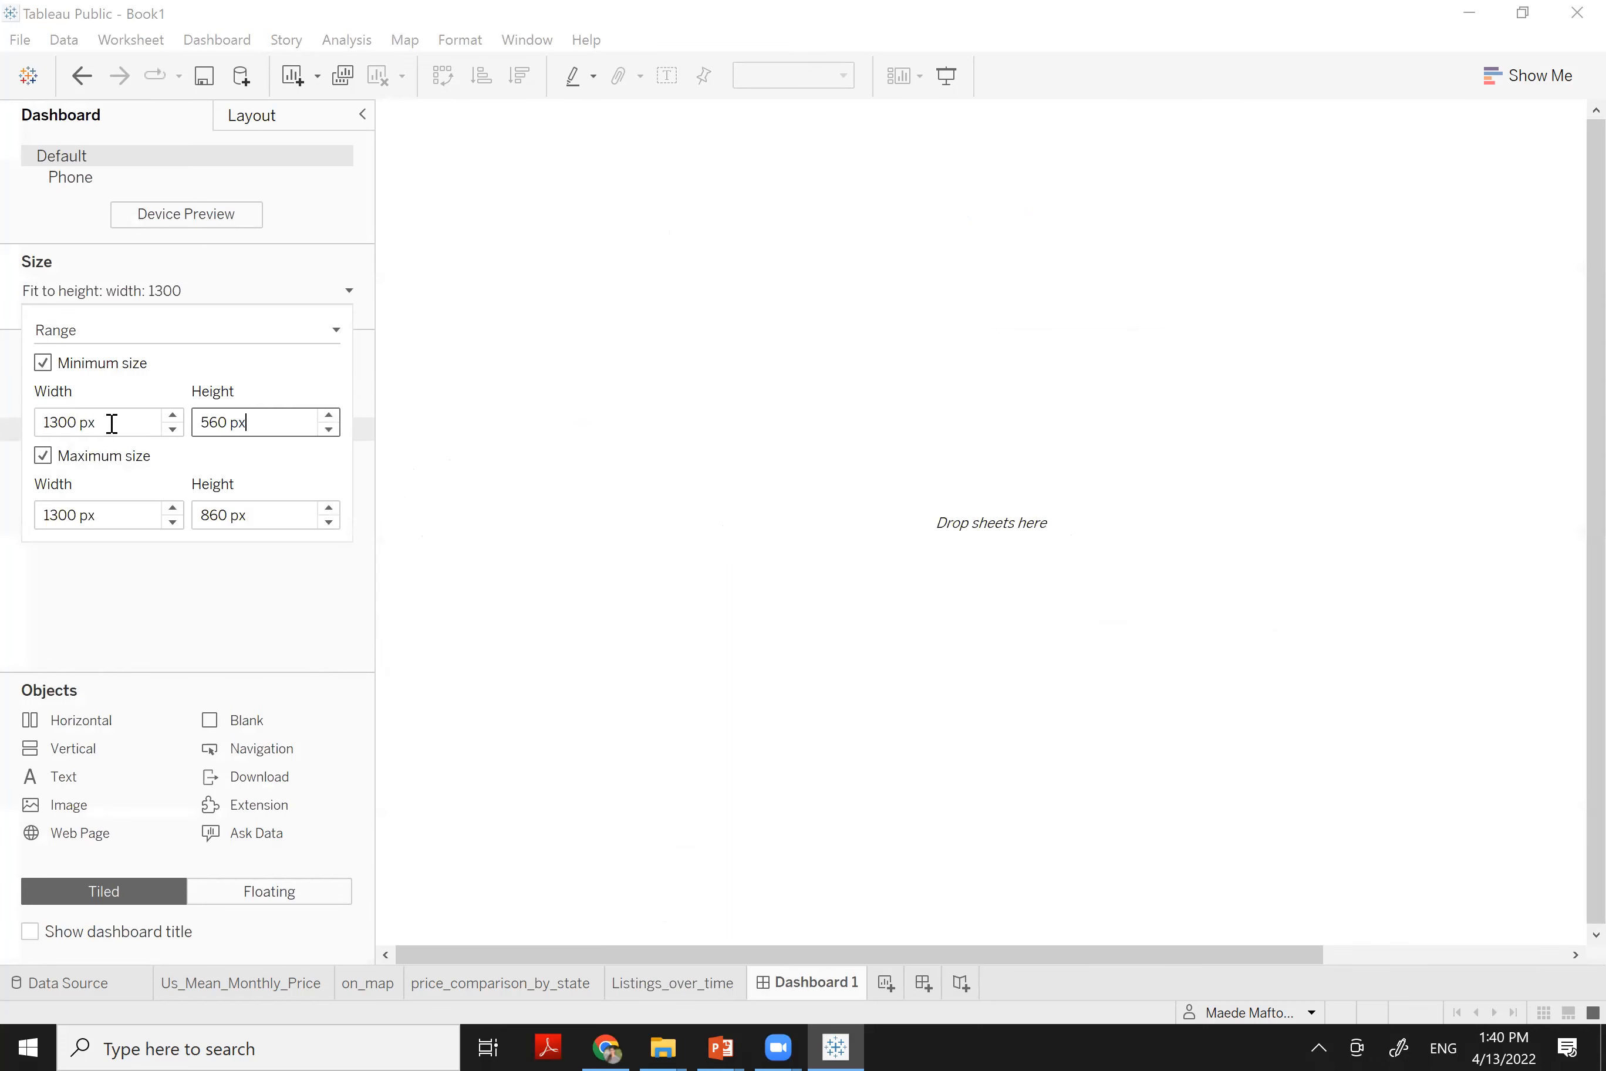
text(900)
key(Return)
click(285, 632)
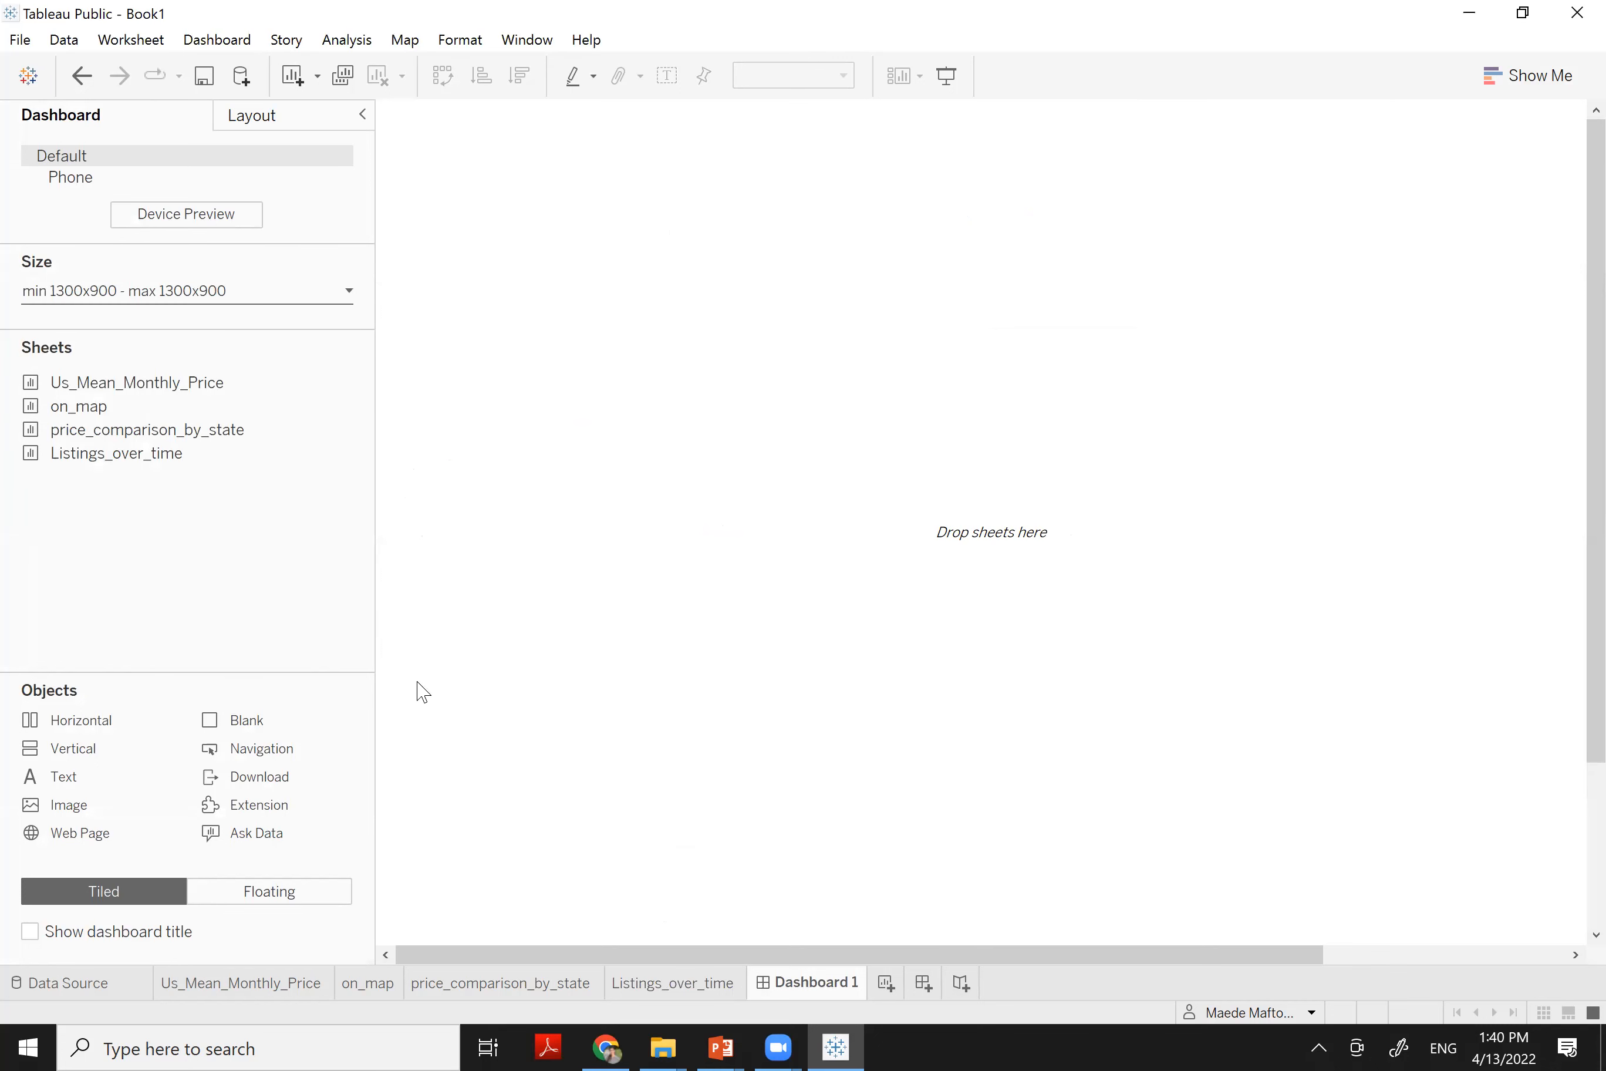
Place the on_map US map alone on Dashboard 1, undoing an earlier bar chart and map drop
mouse_move(91, 392)
drag(90, 393, 888, 461)
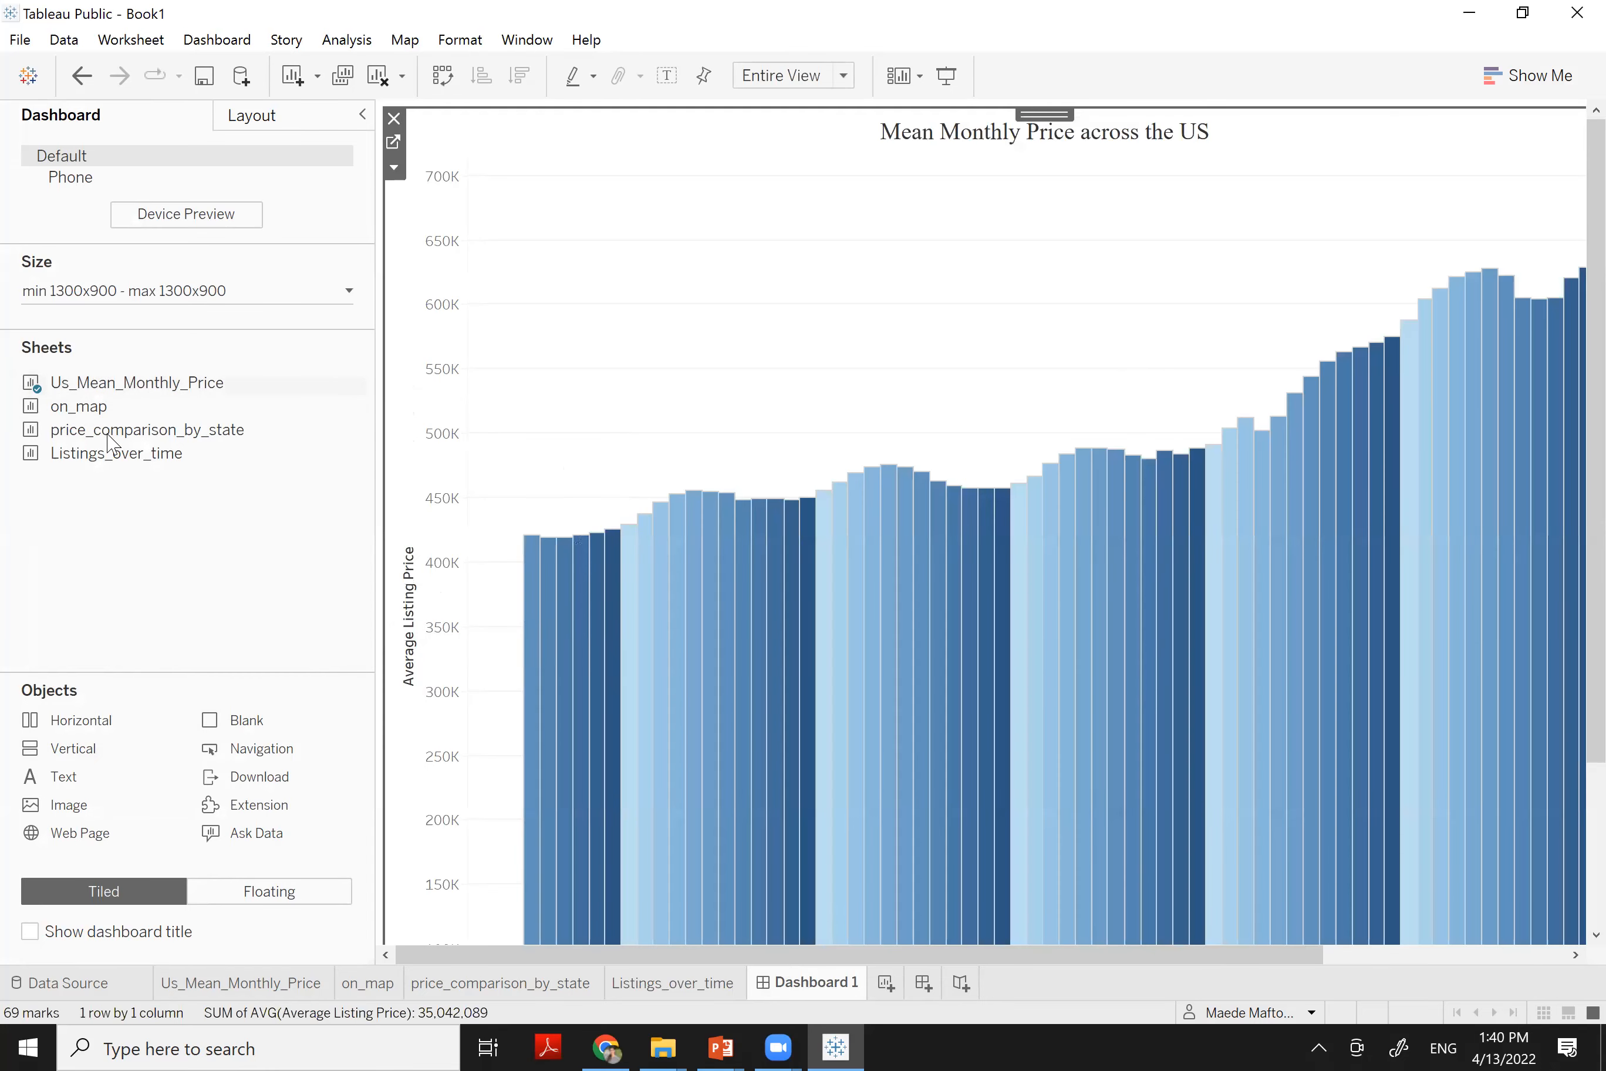
drag(159, 415, 881, 334)
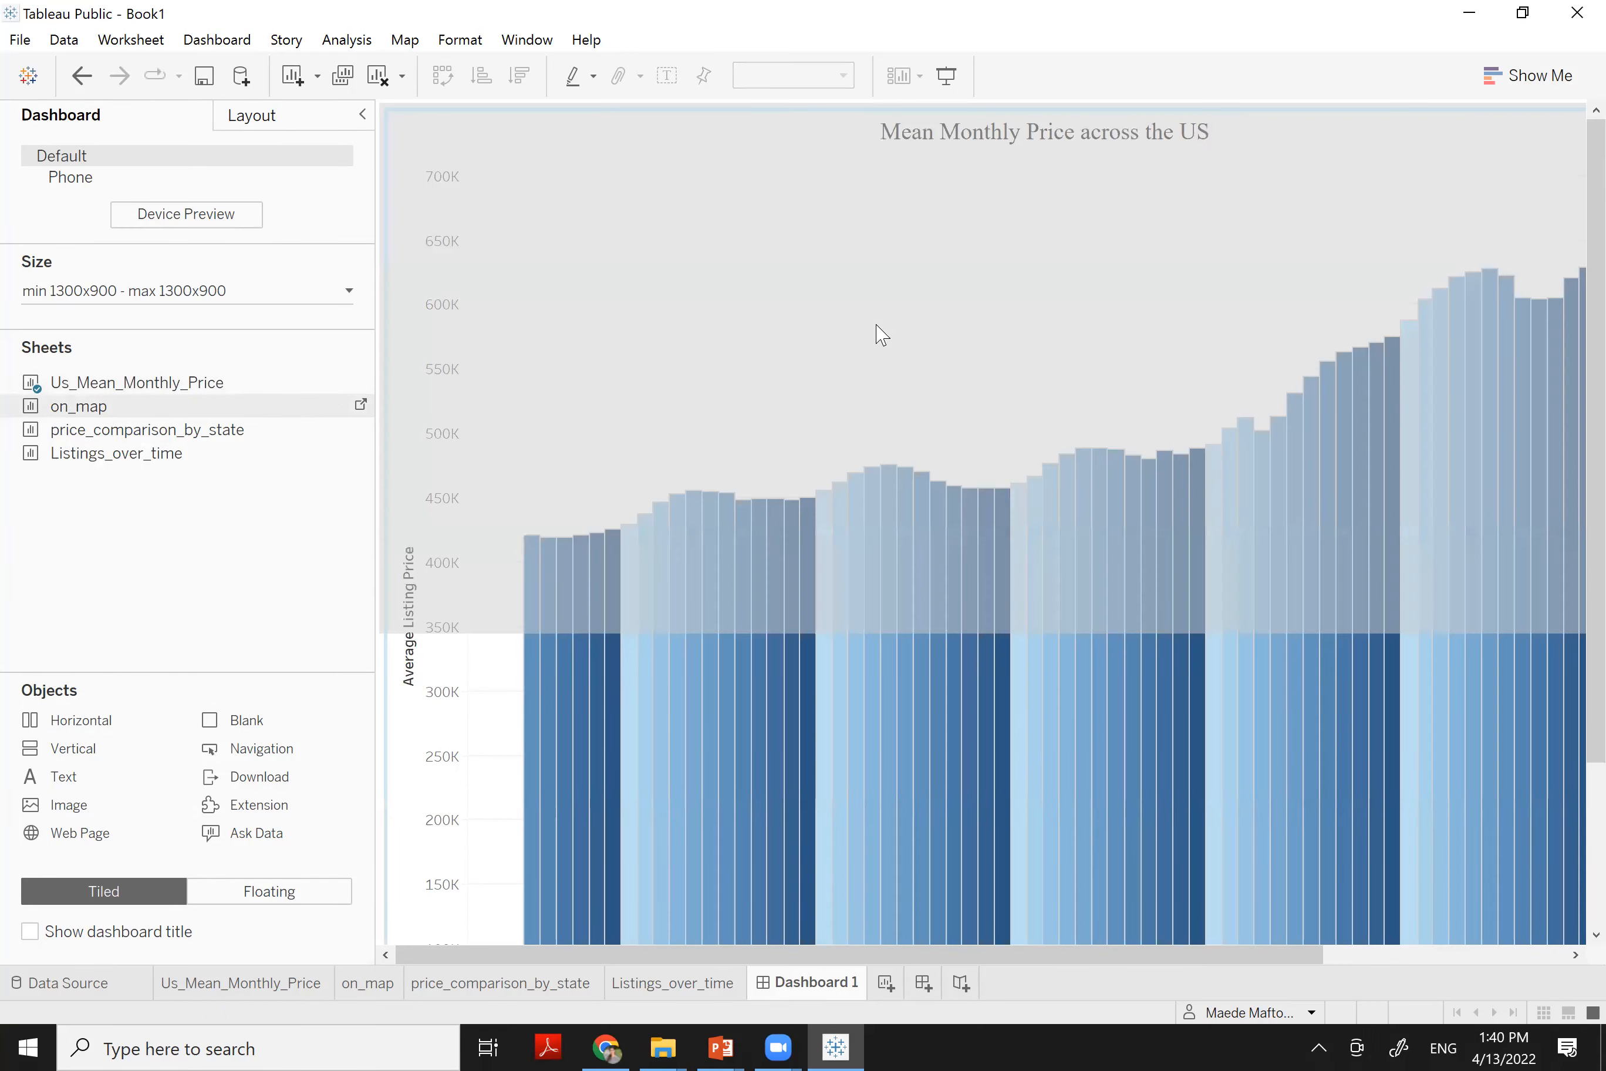
drag(881, 335, 880, 335)
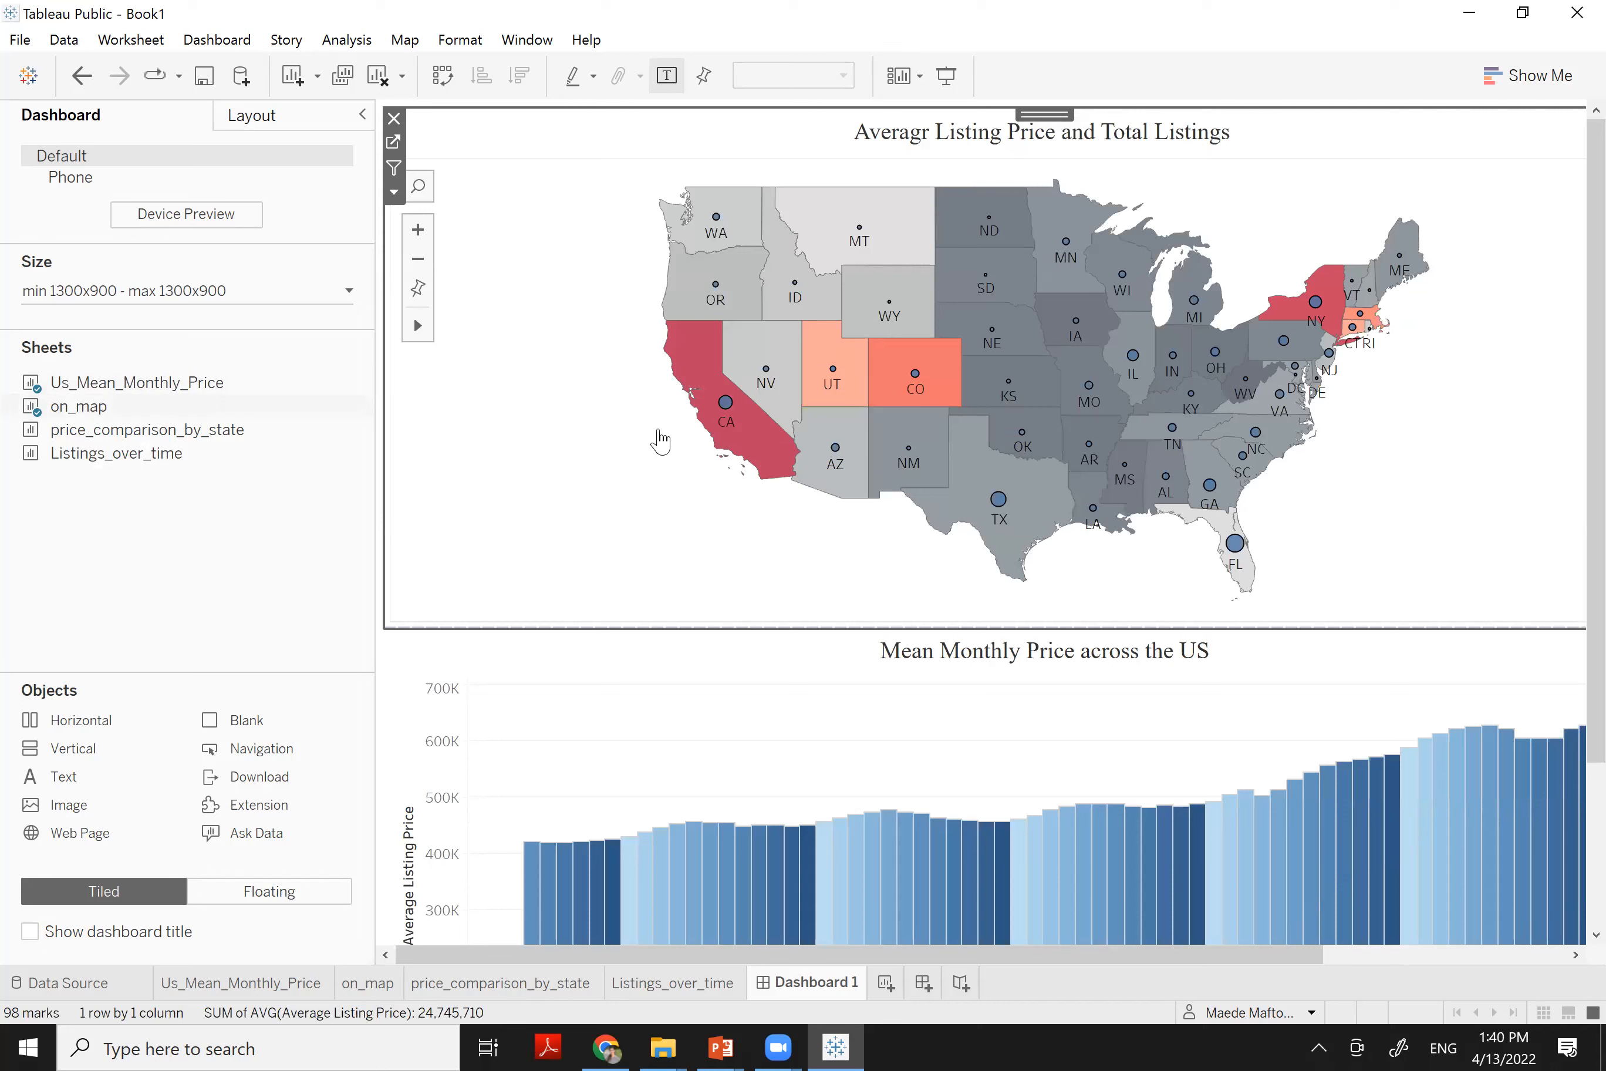
key(ctrl+z)
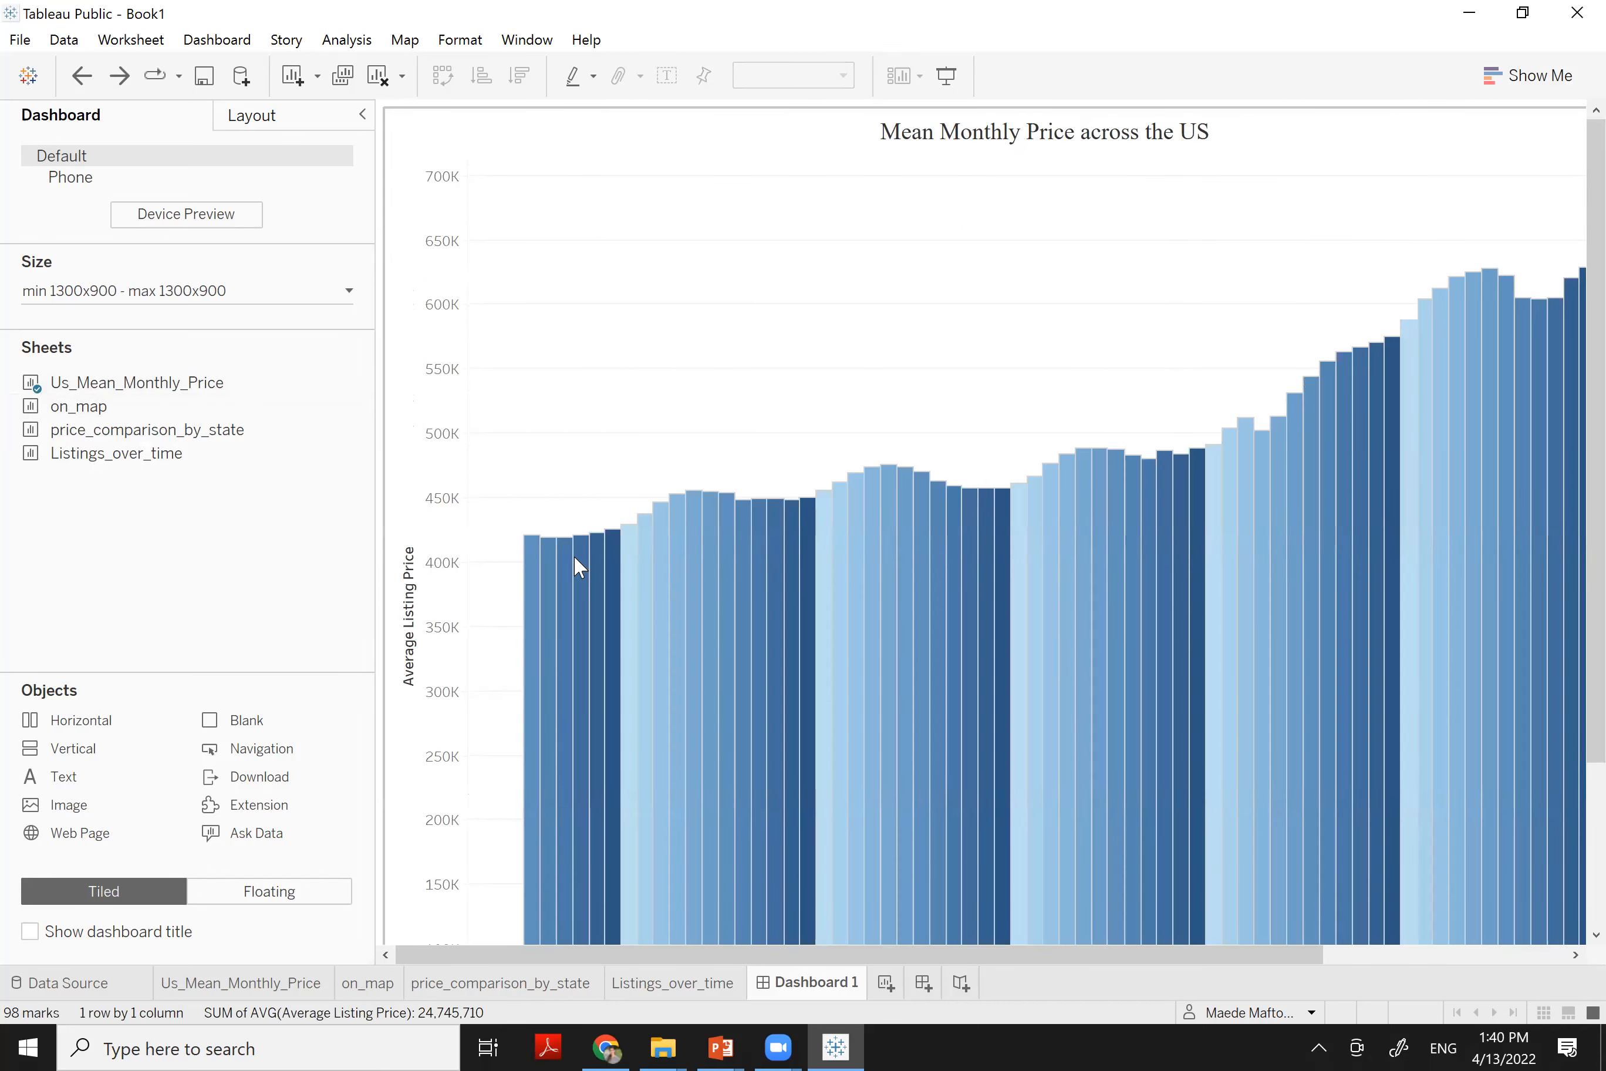
key(ctrl+z)
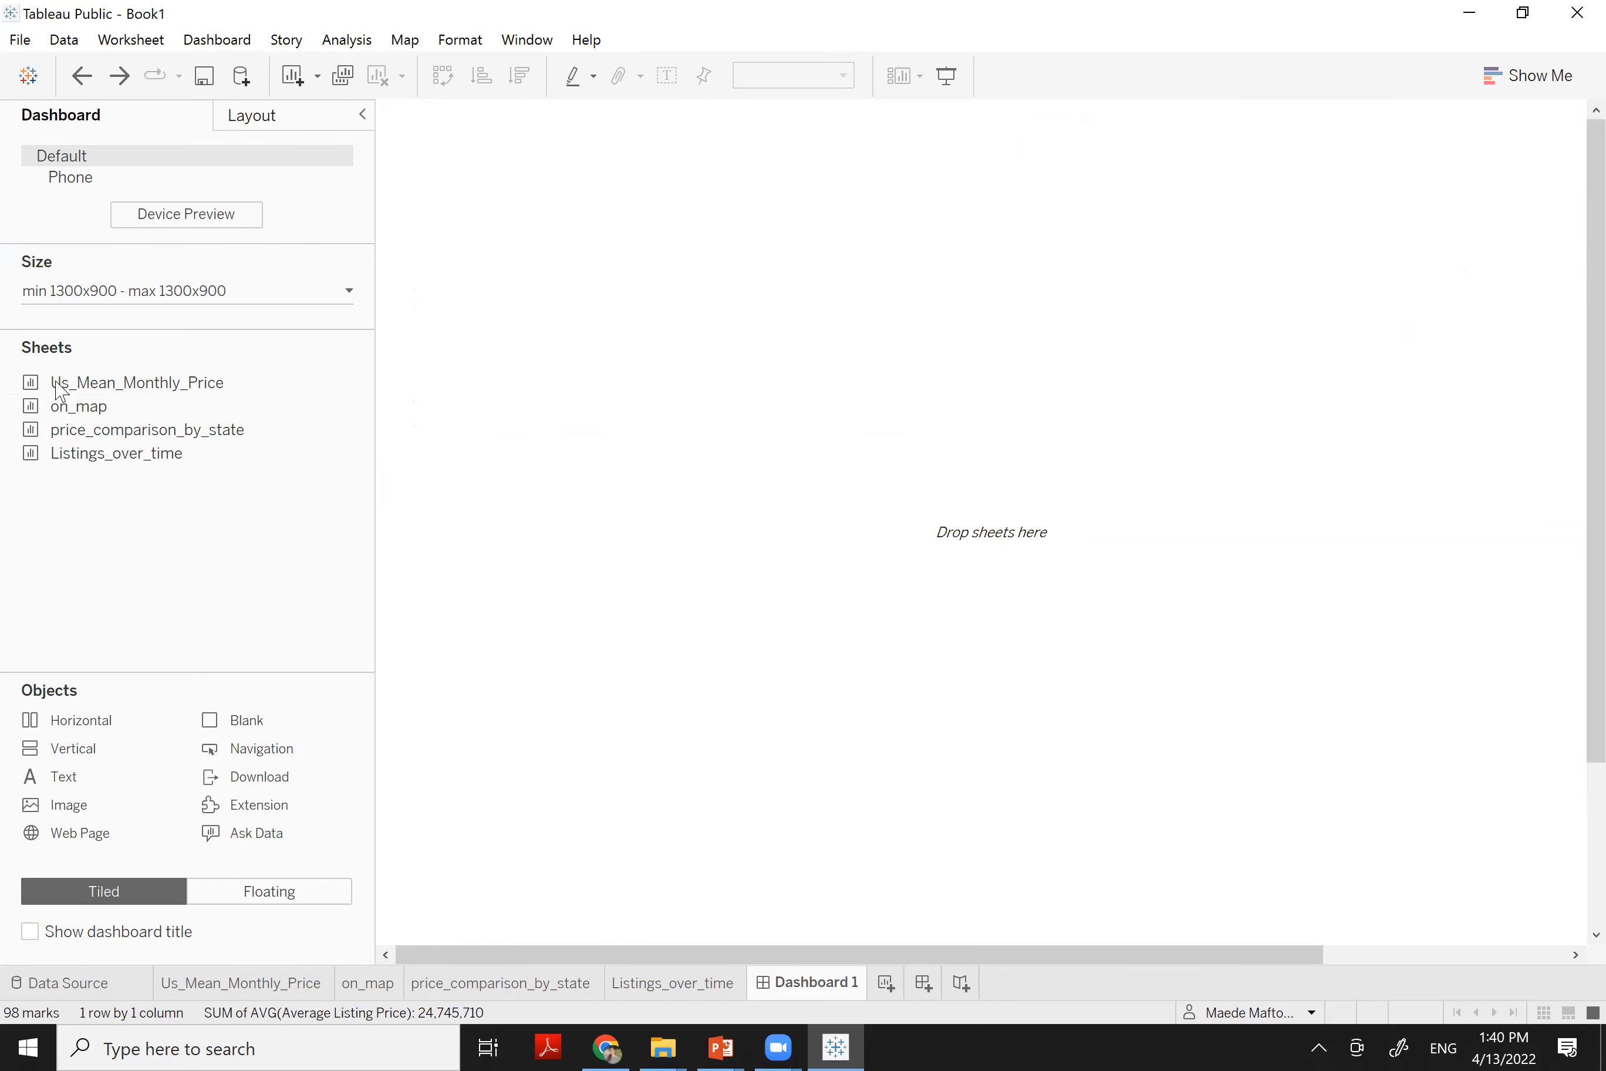
mouse_move(69, 415)
drag(69, 414, 712, 316)
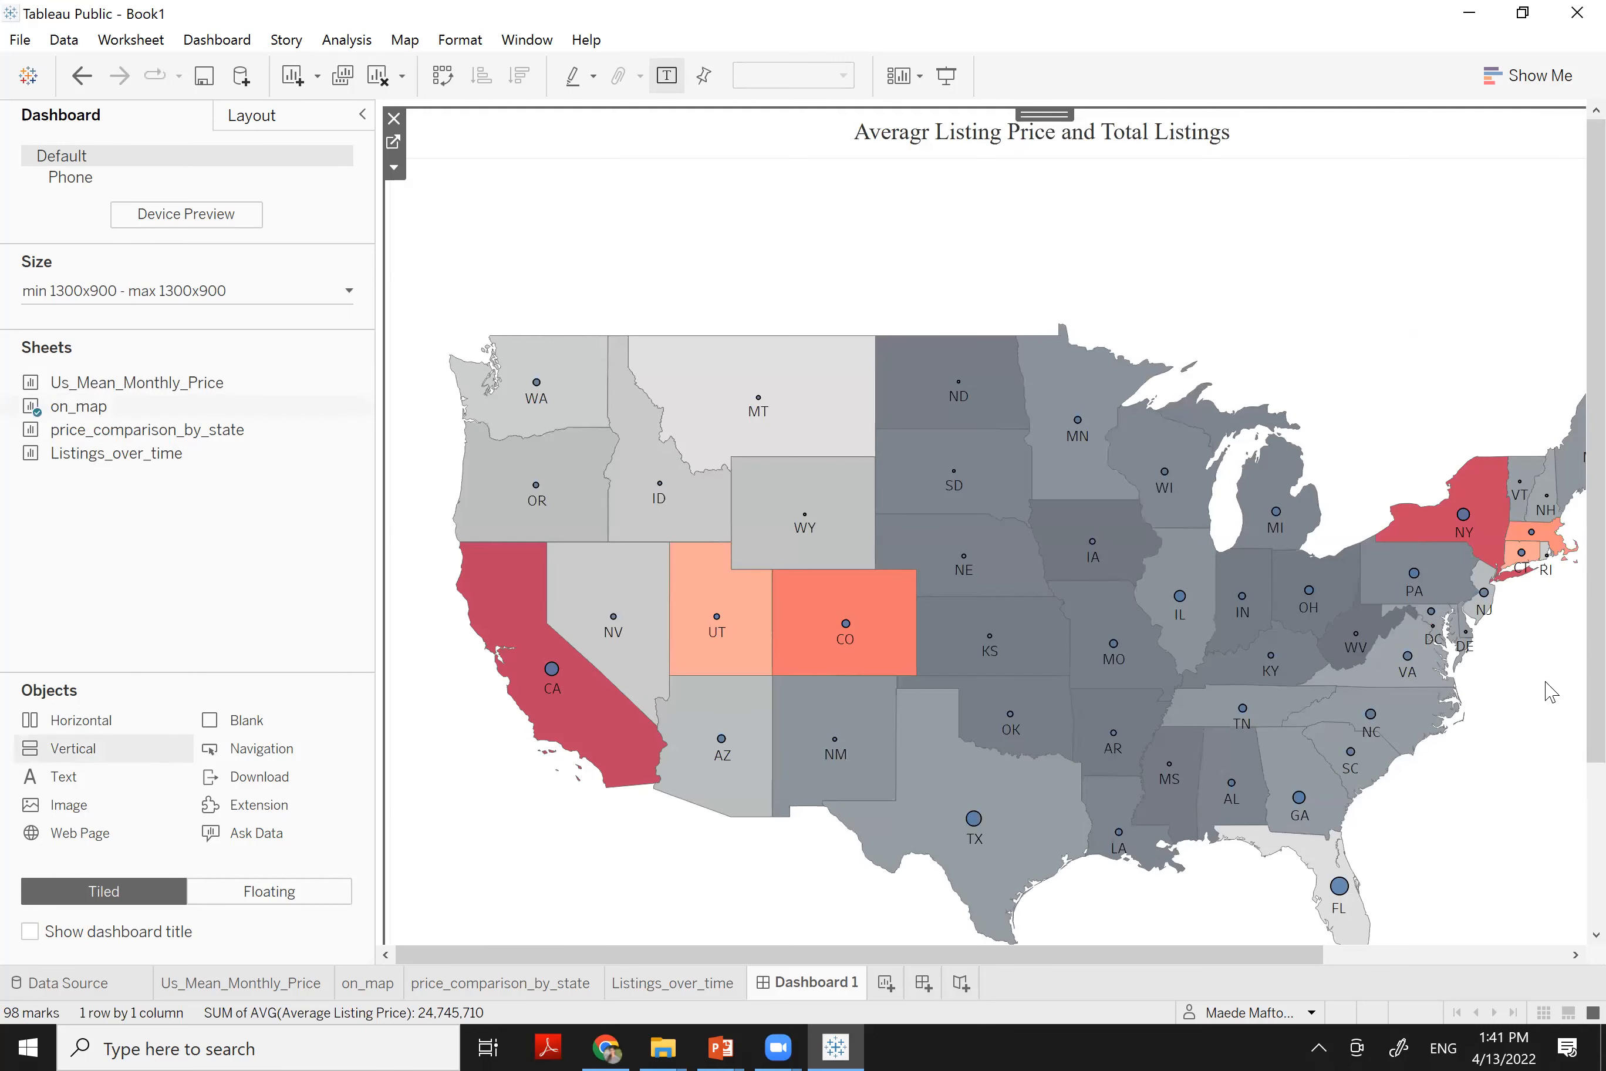
scroll(629, 547, down, 3)
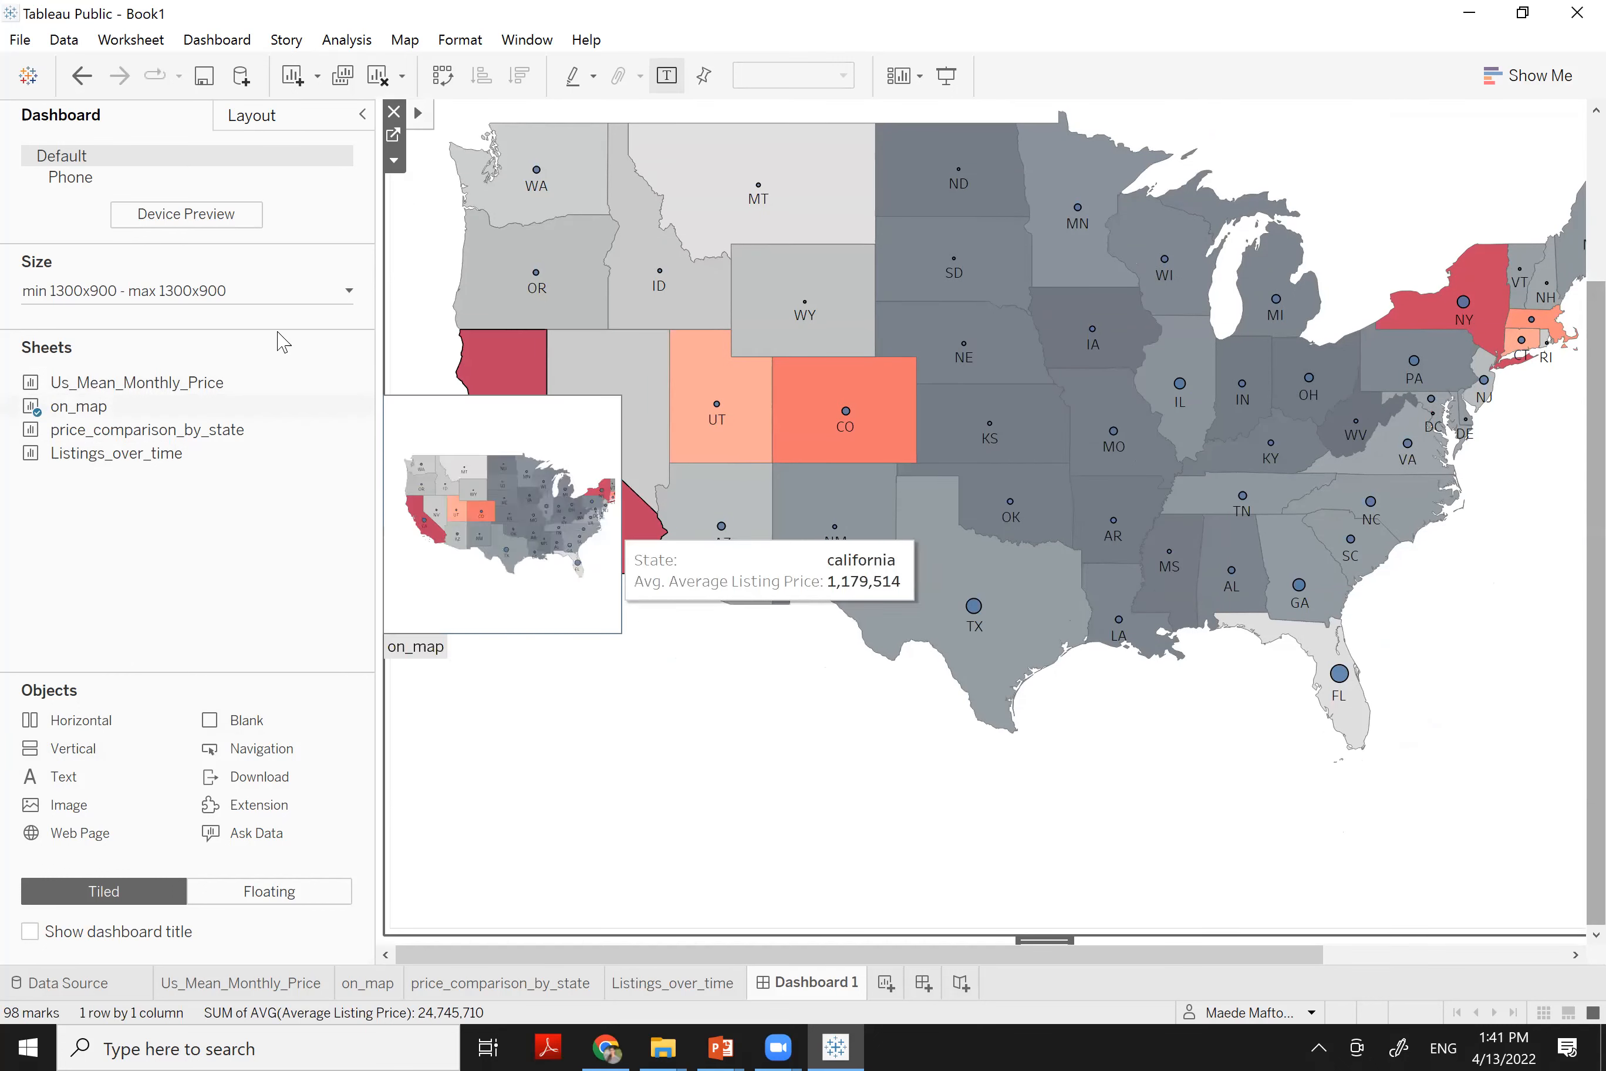
Lower the dashboard's minimum size to 1000 × 800 px, keeping 1300 × 900 maximum
click(287, 289)
click(55, 421)
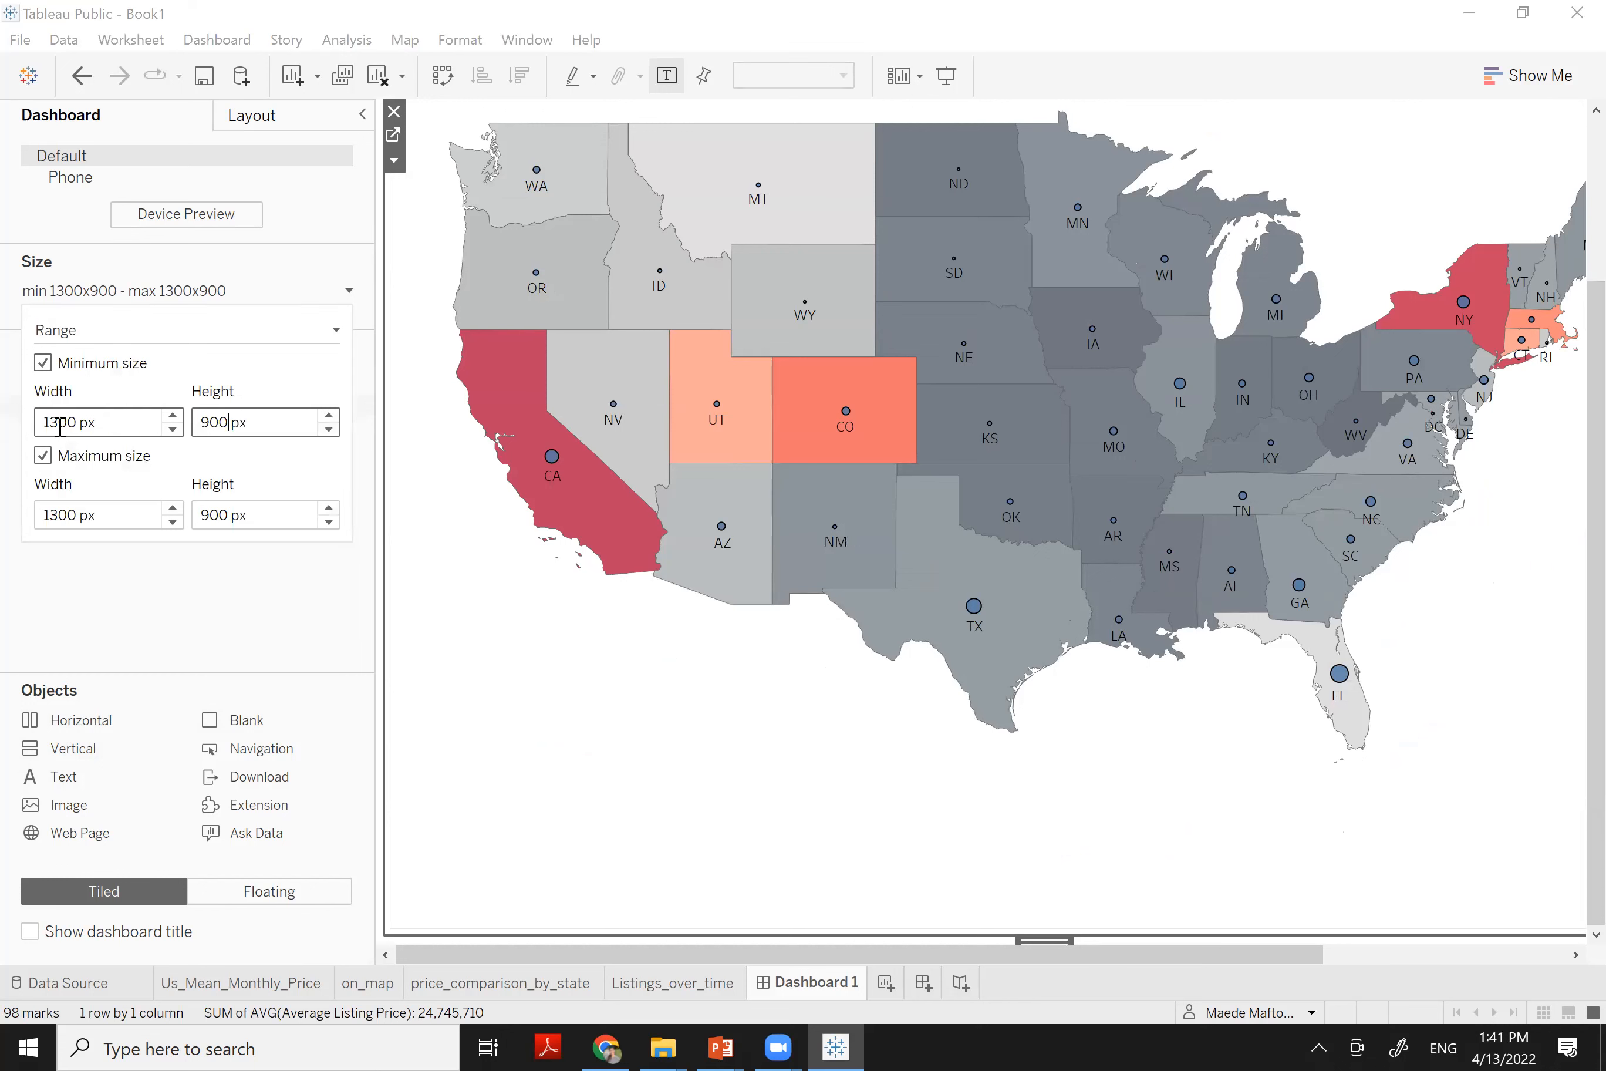
key(BackSpace)
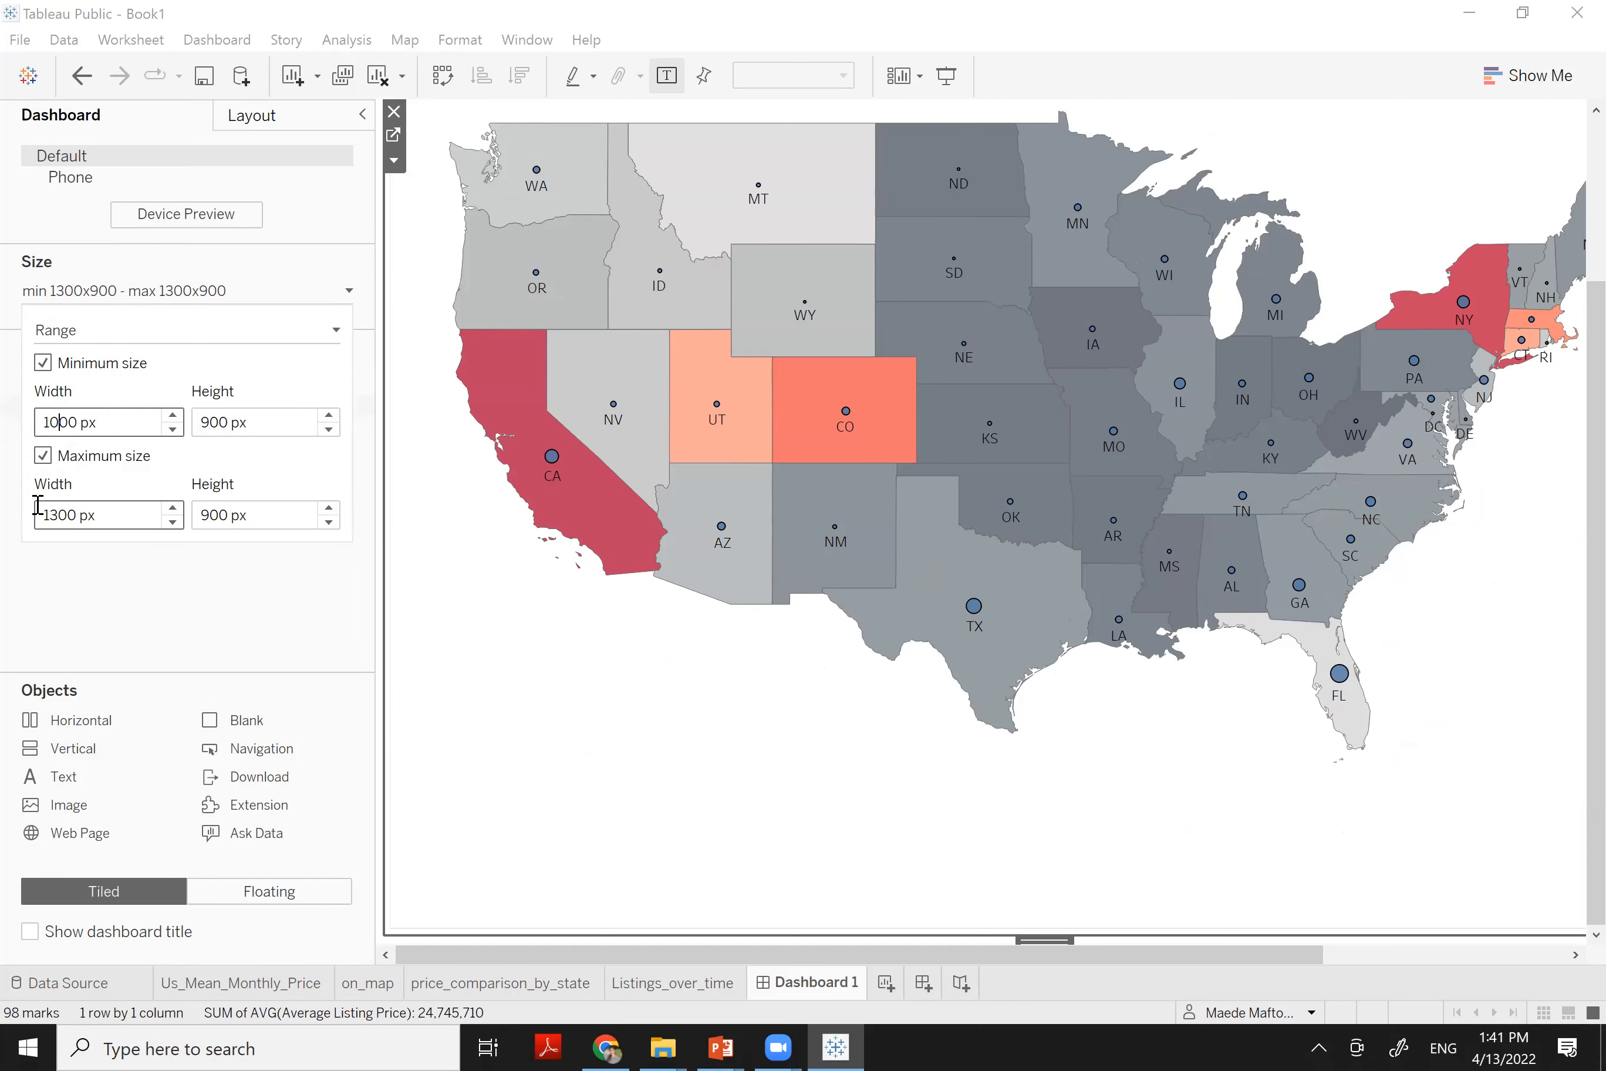
click(215, 422)
key(BackSpace)
text(8)
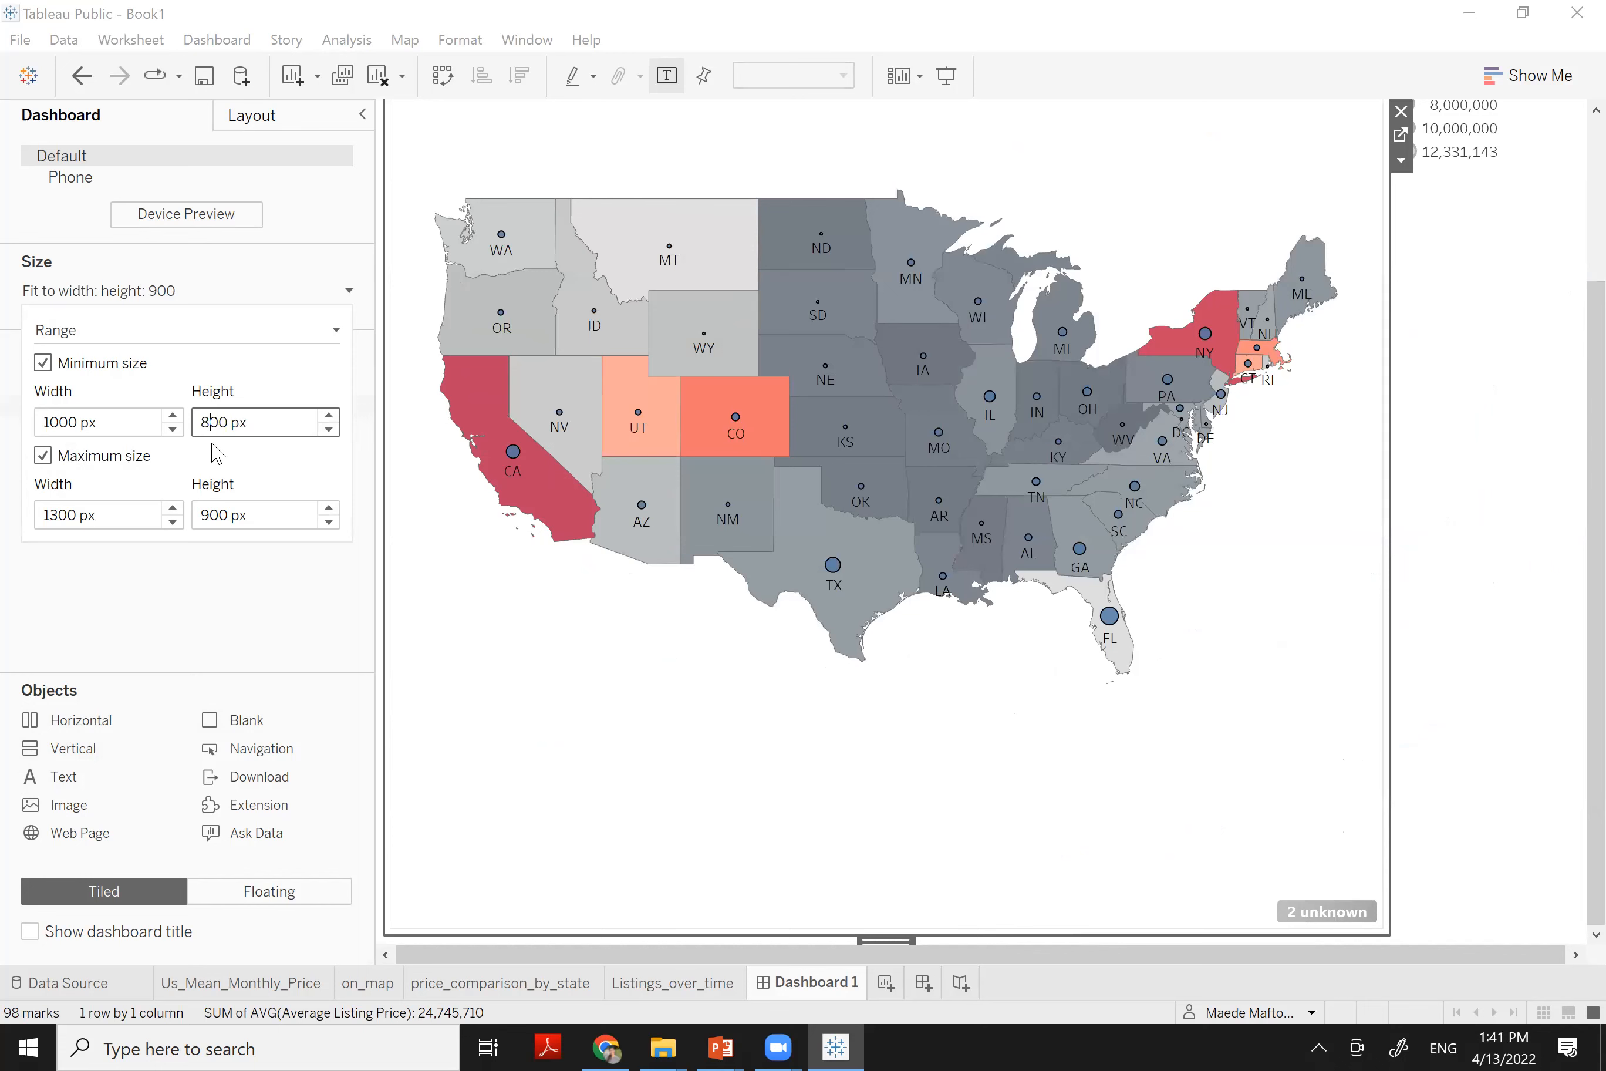
click(206, 629)
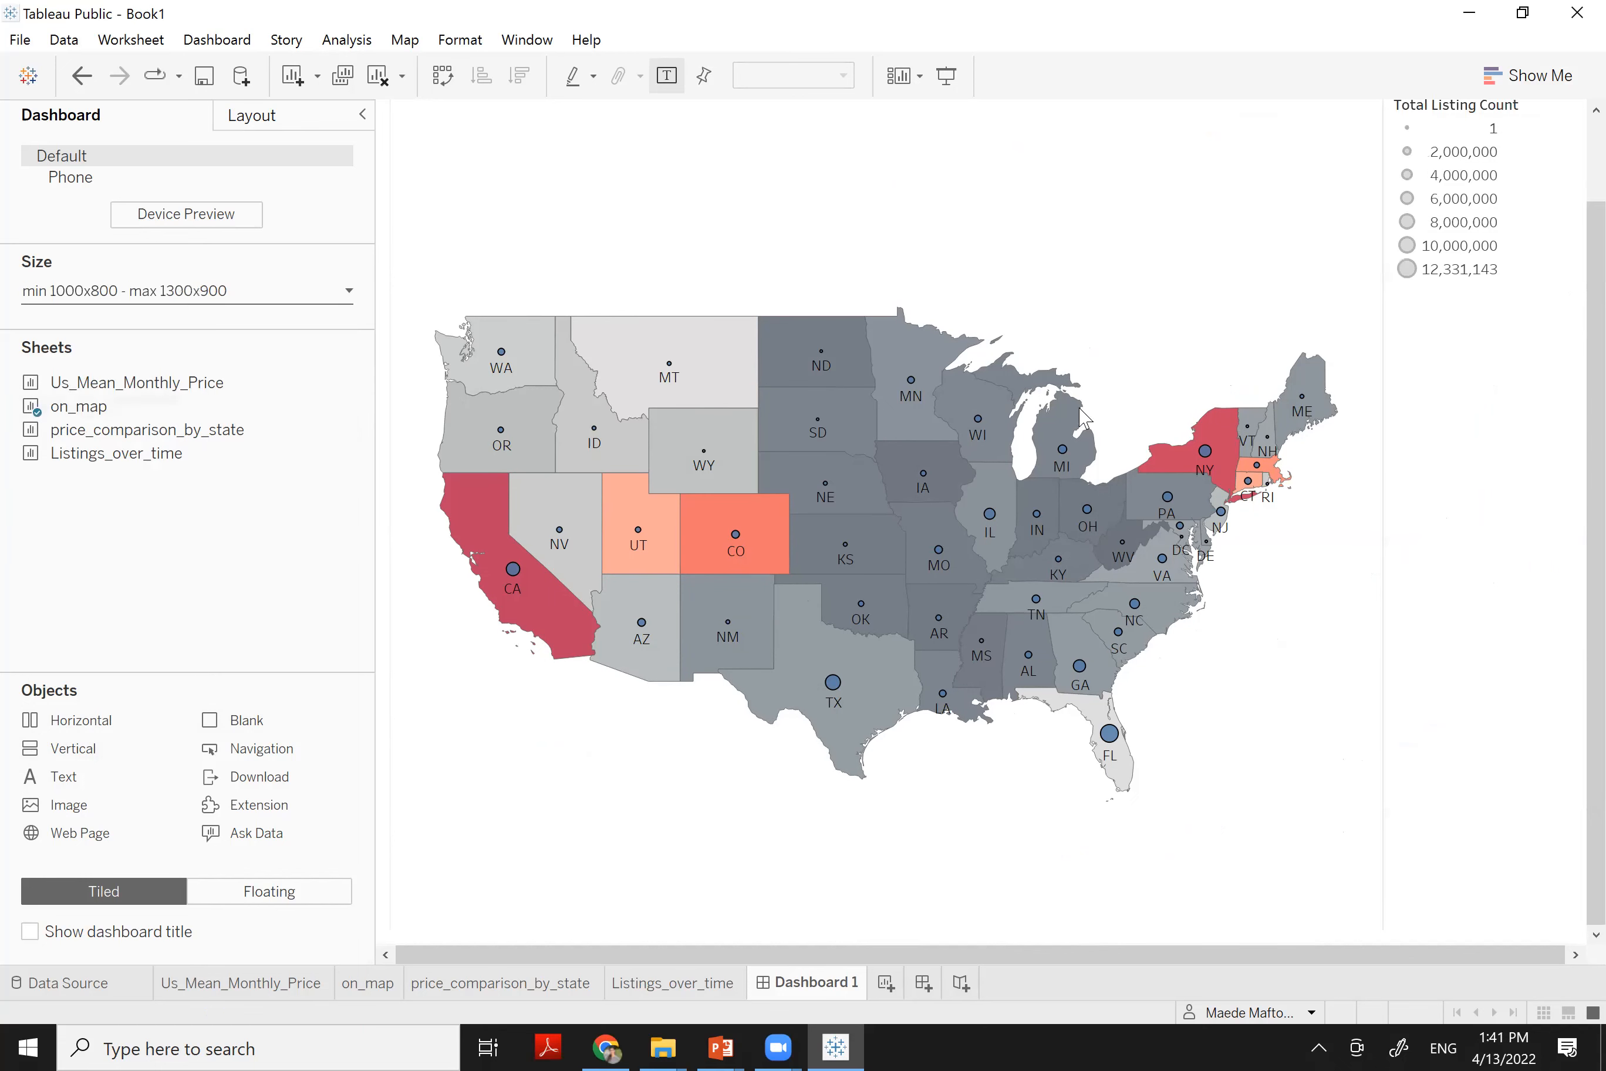
drag(1594, 236, 1594, 153)
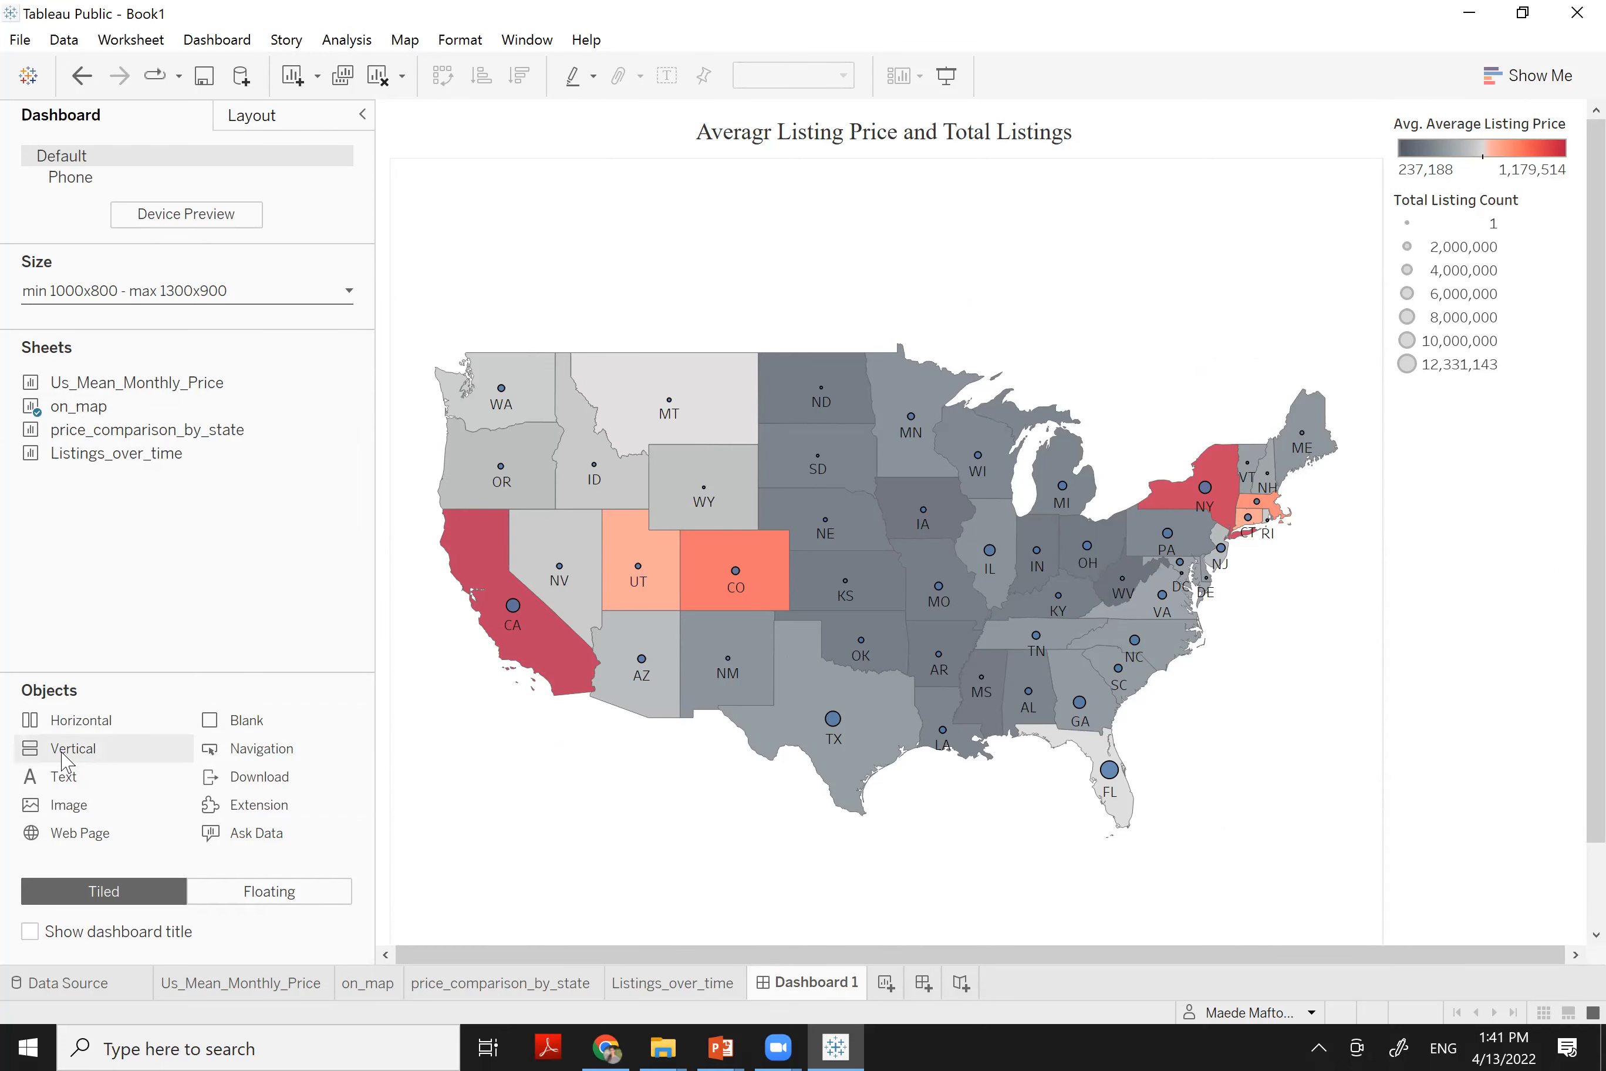
Add a vertical container below the map holding Listings_over_time, undoing a misplaced box-plot drop
drag(47, 757, 857, 821)
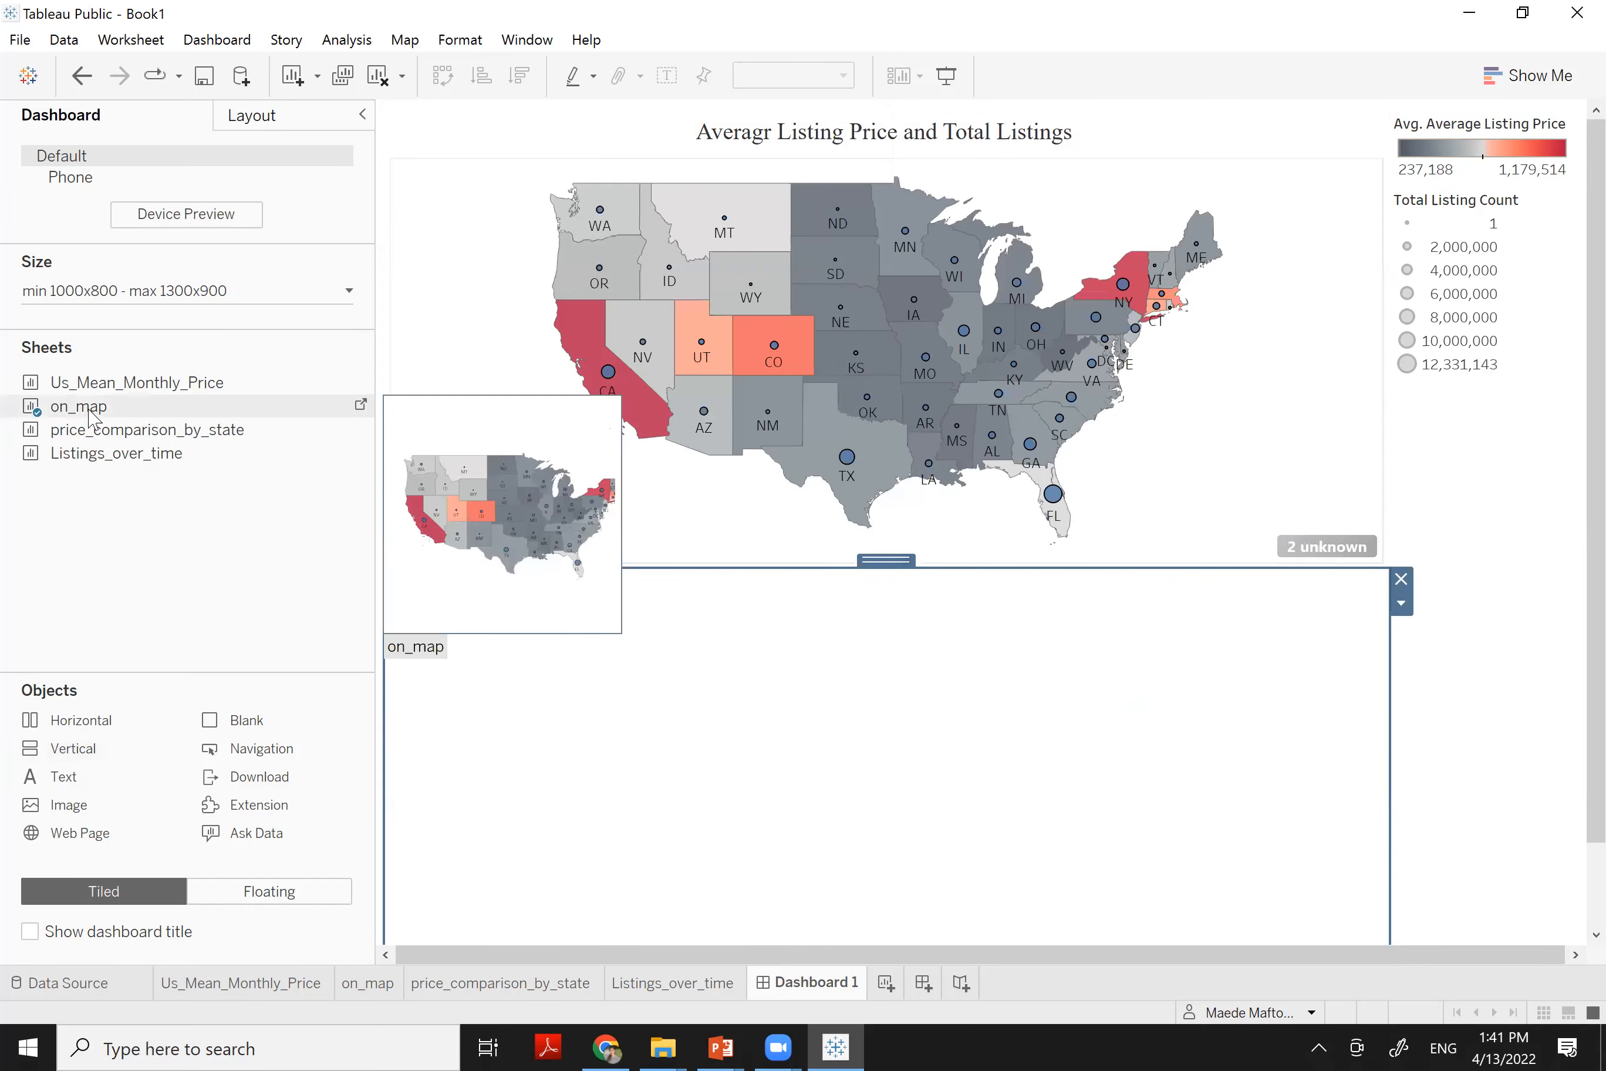
mouse_move(111, 391)
mouse_move(114, 445)
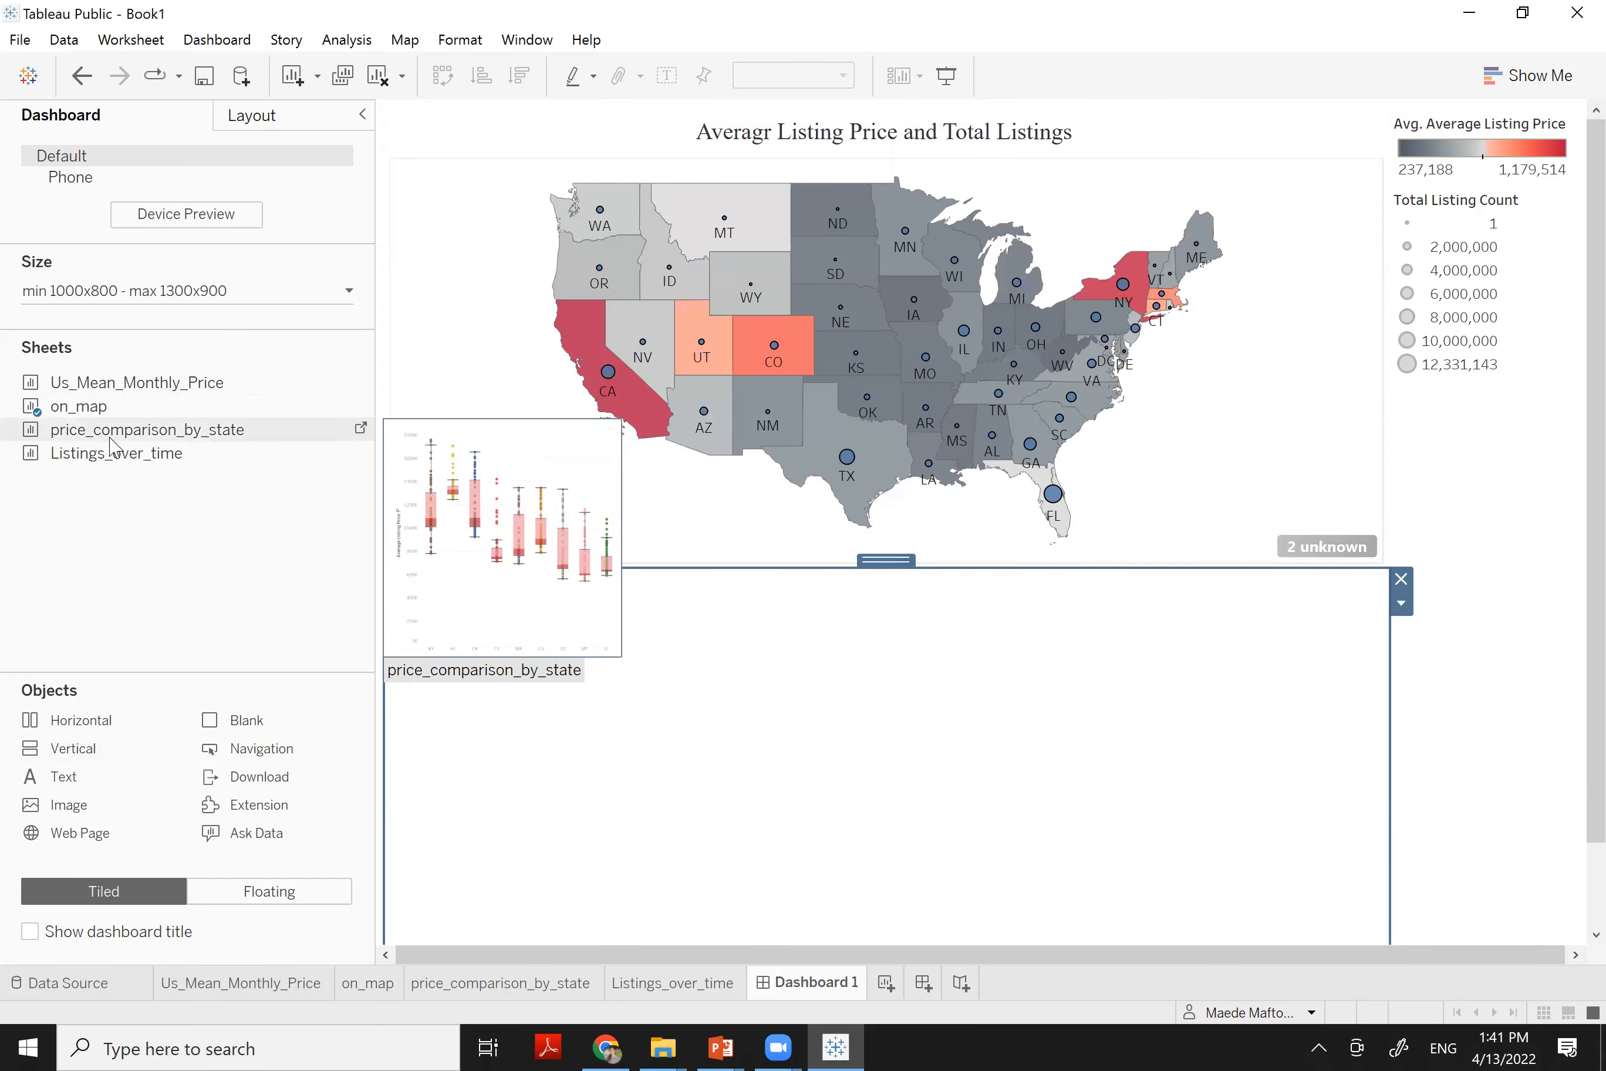
drag(104, 458, 671, 720)
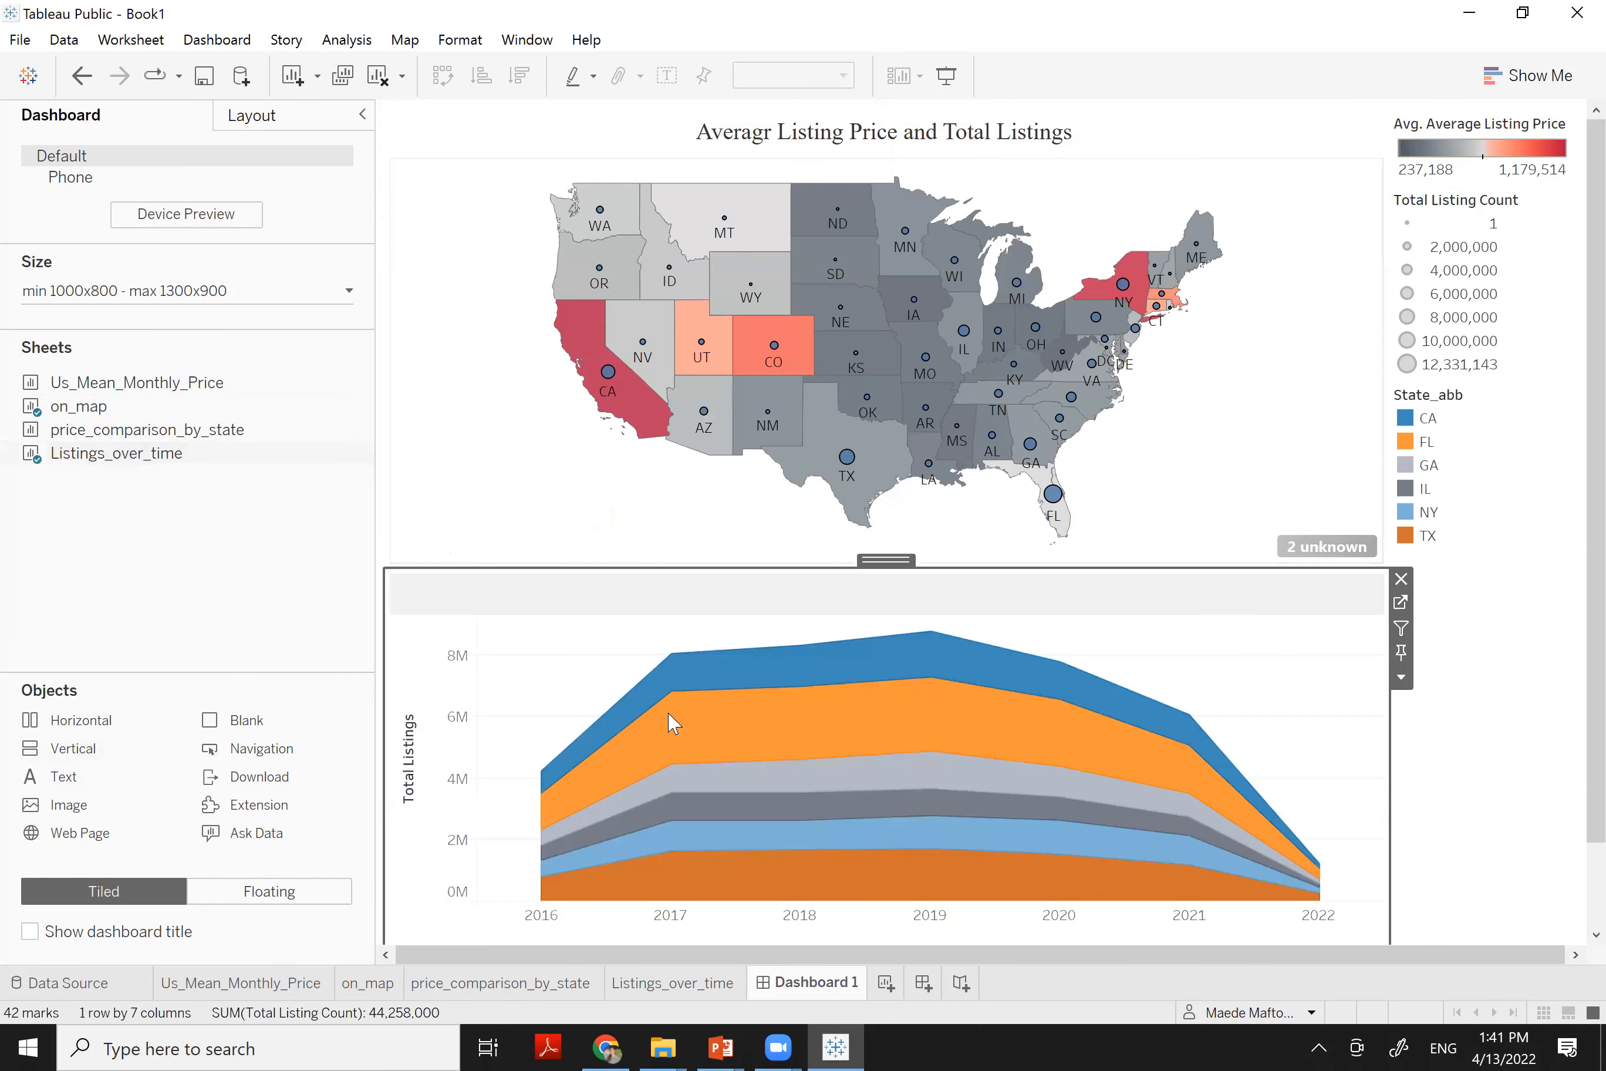
mouse_move(93, 413)
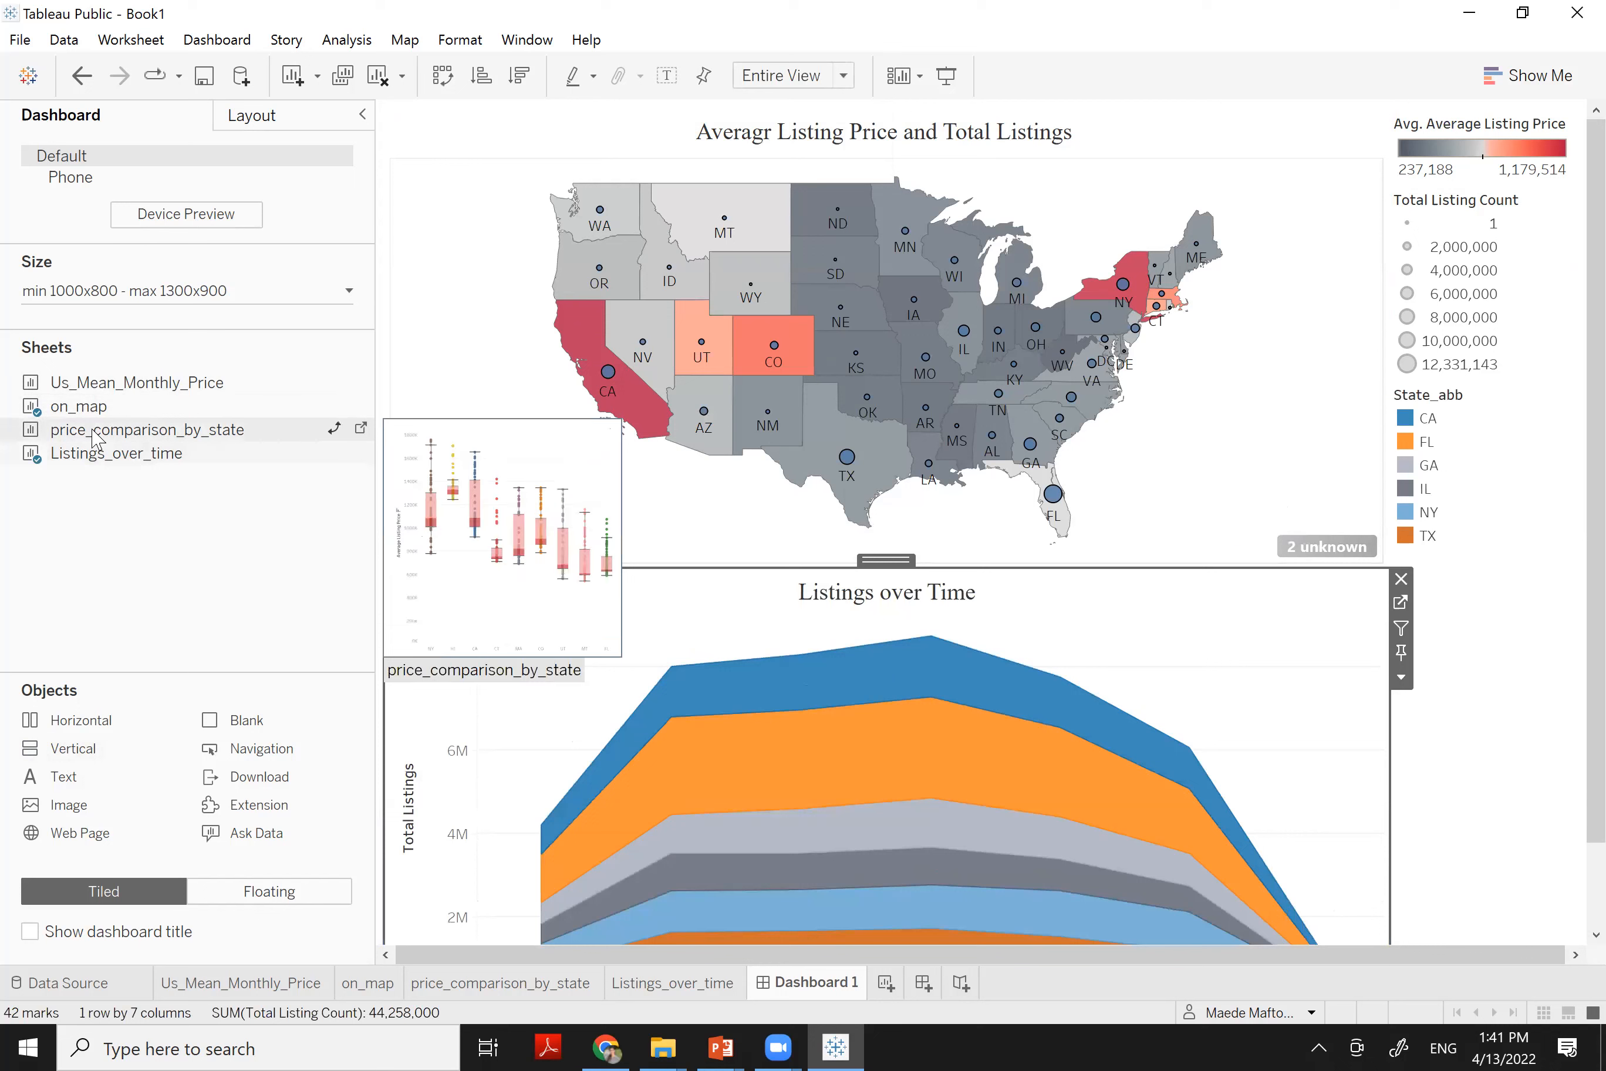
drag(93, 431, 479, 503)
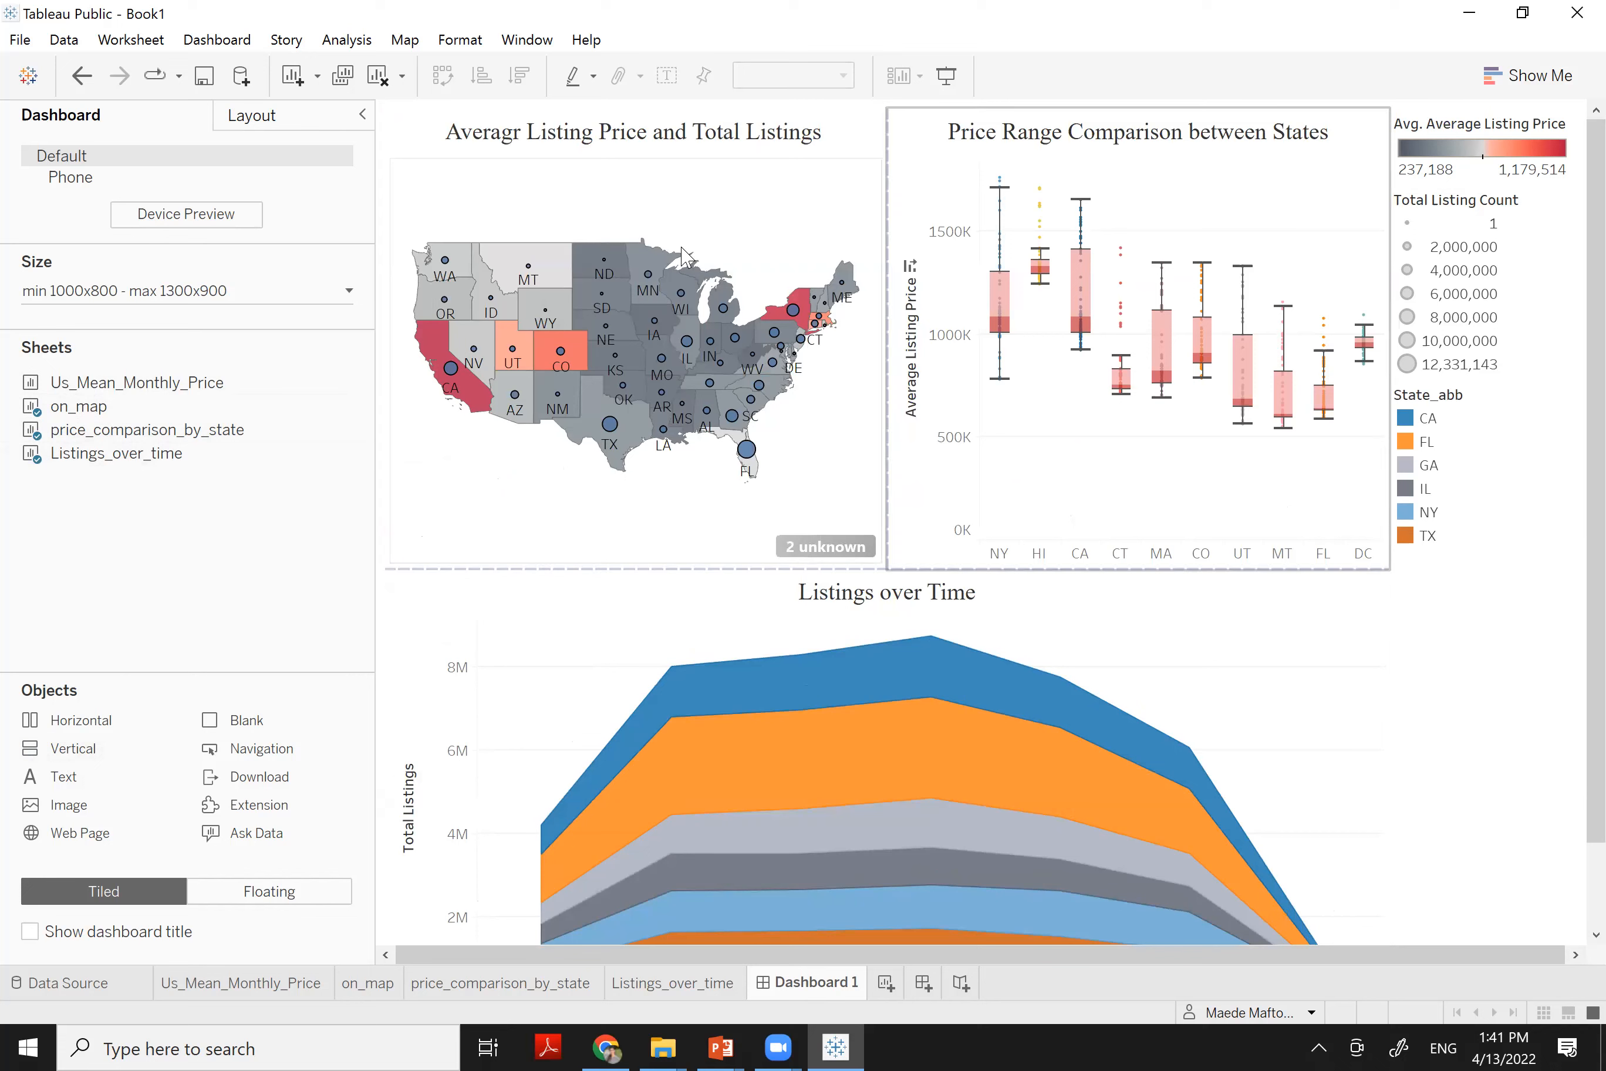
key(ctrl+z)
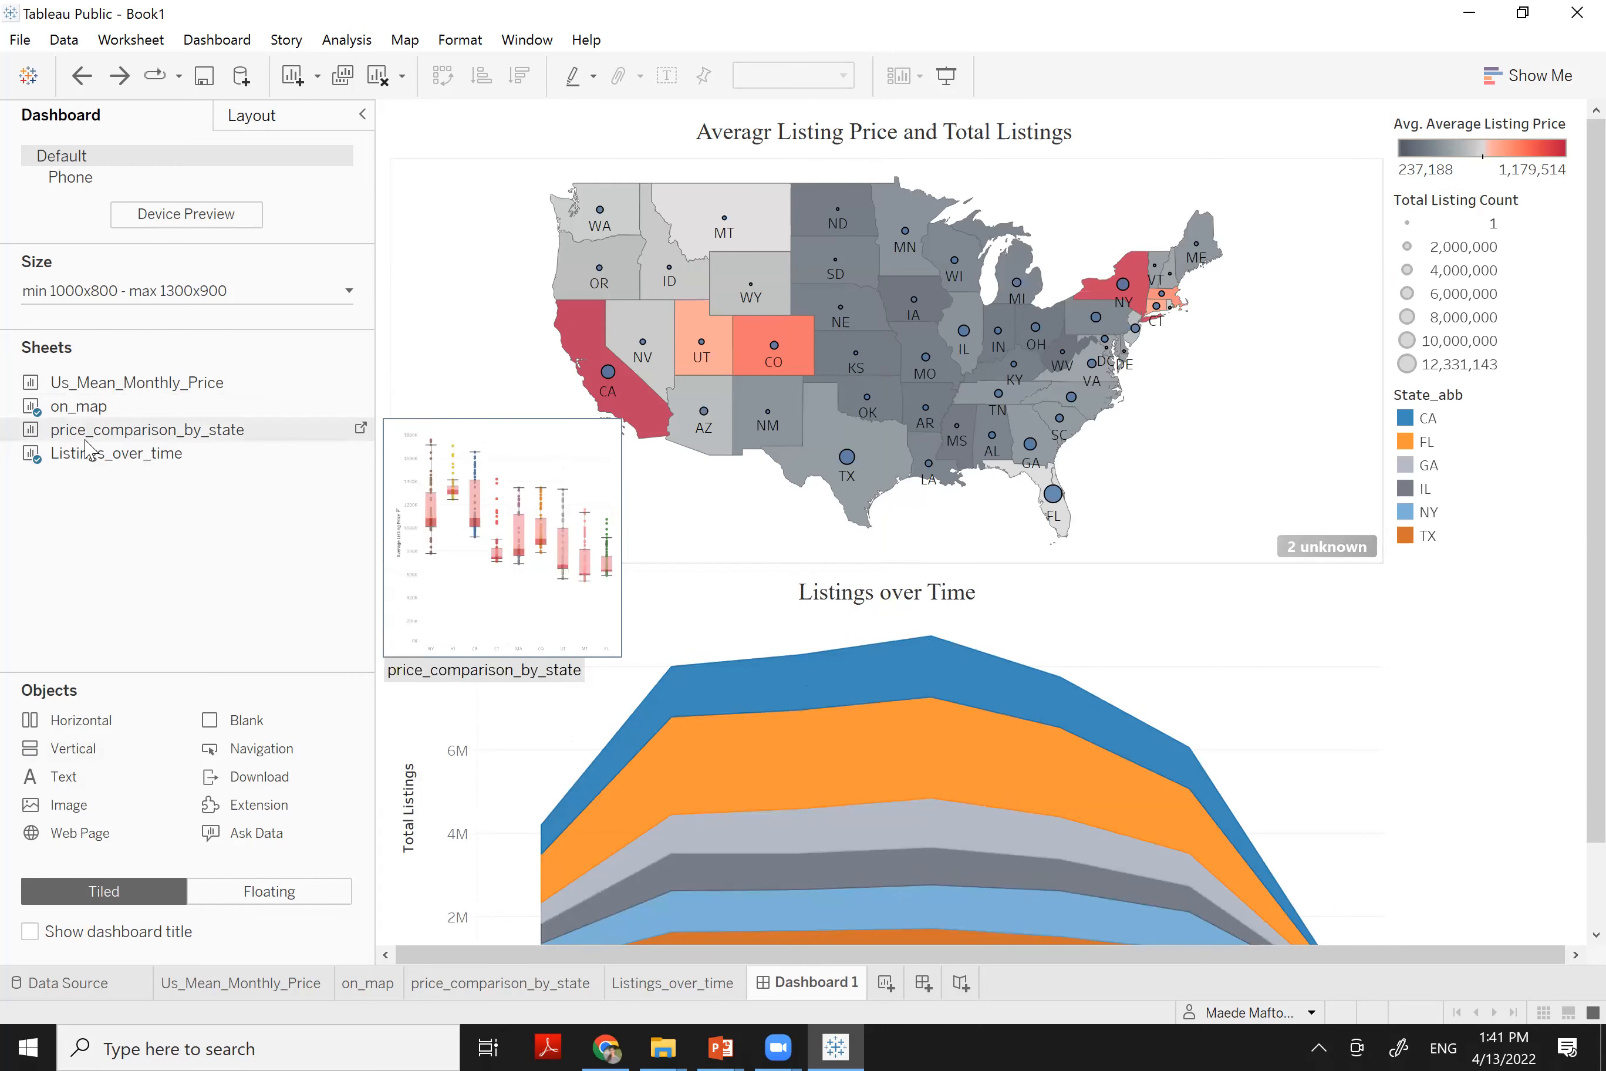
Place the monthly price bars beside the map and the state price box plots beside Listings over Time
drag(109, 387, 1201, 340)
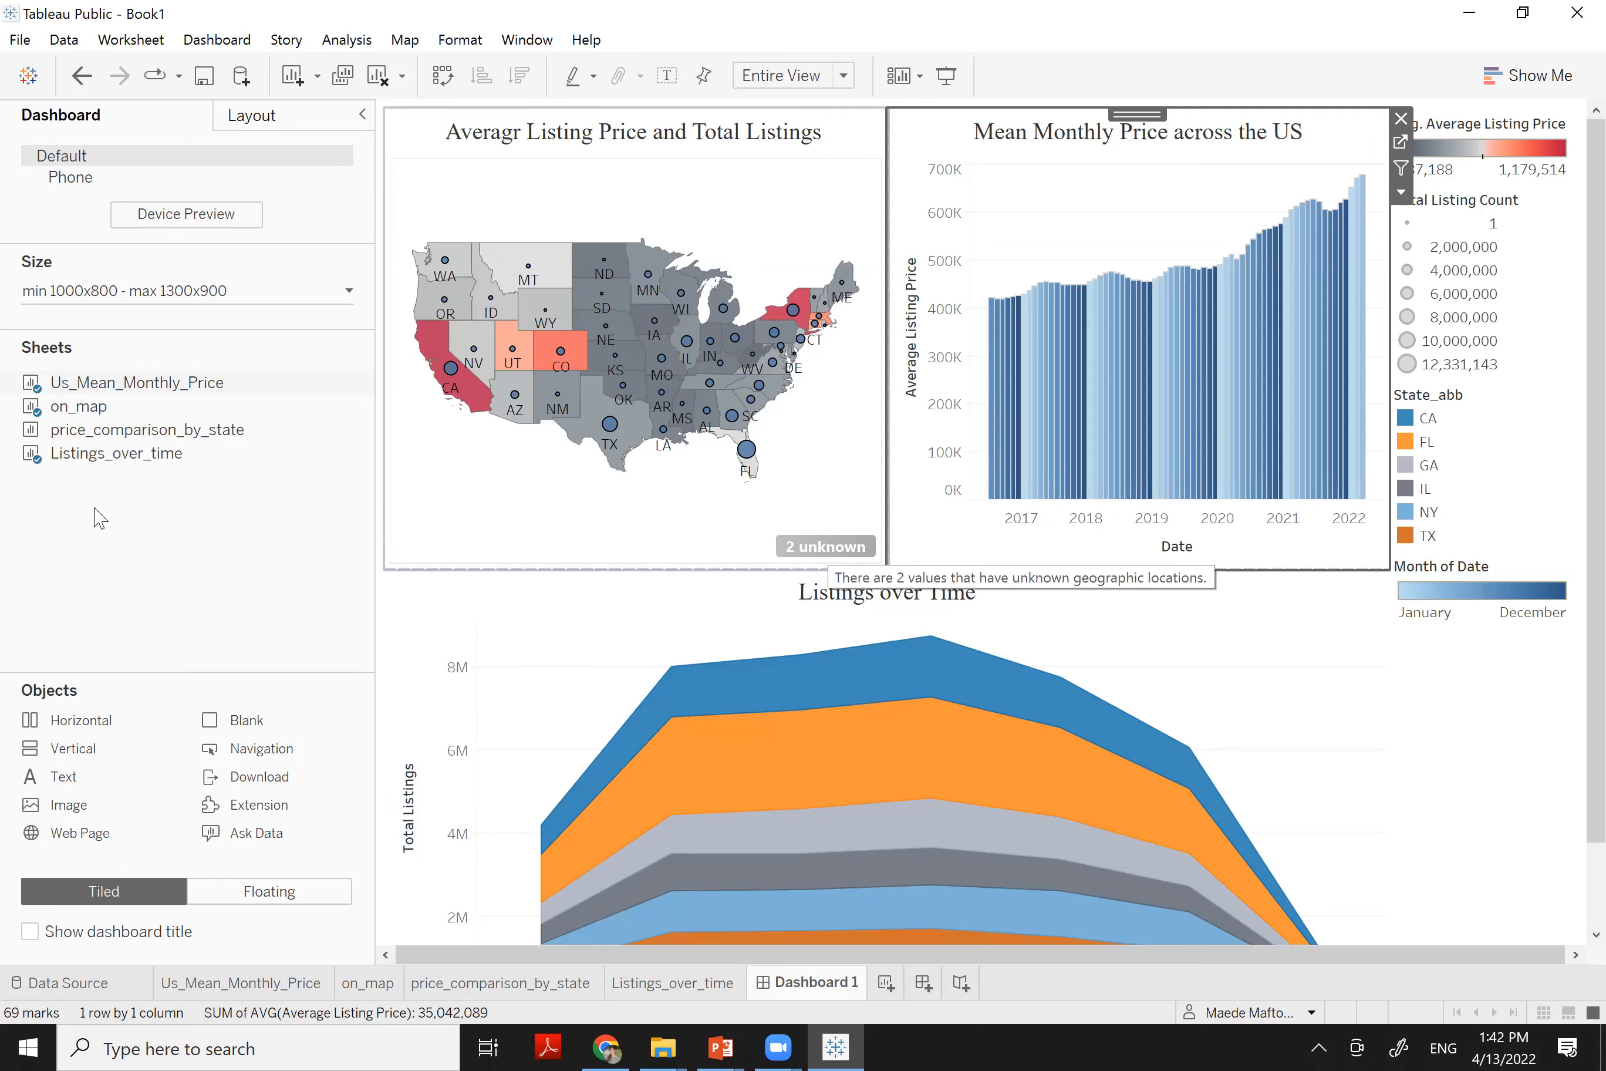
mouse_move(146, 442)
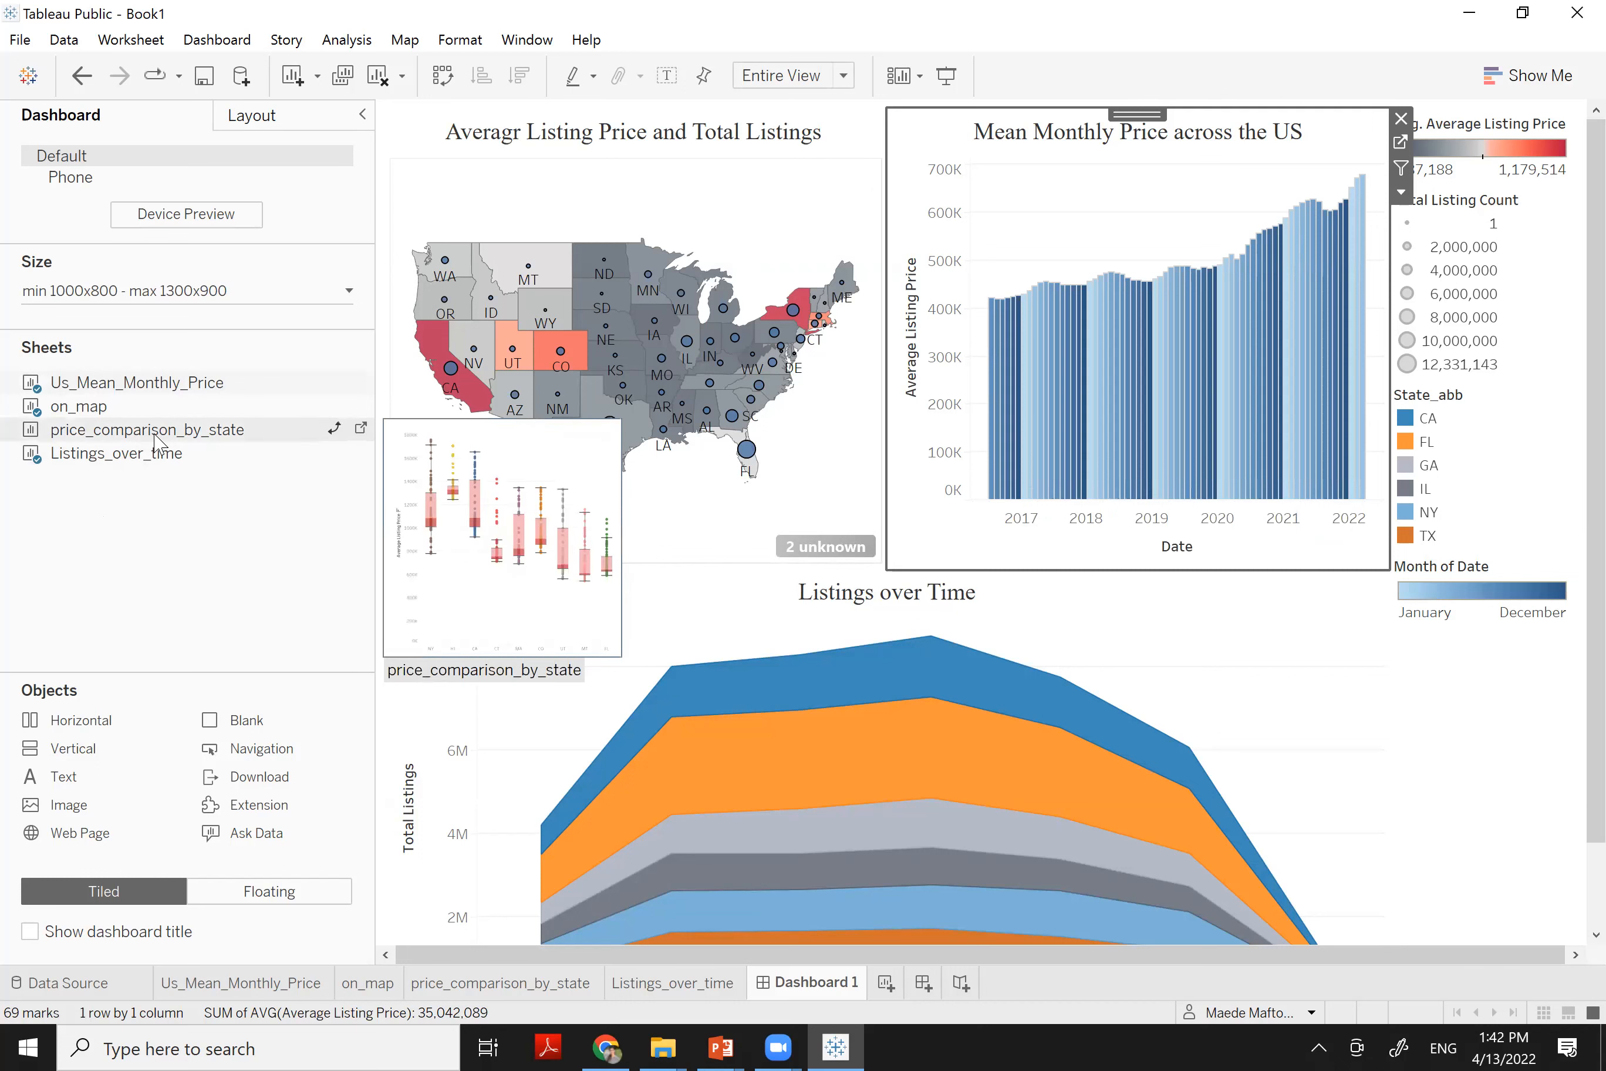
click(560, 614)
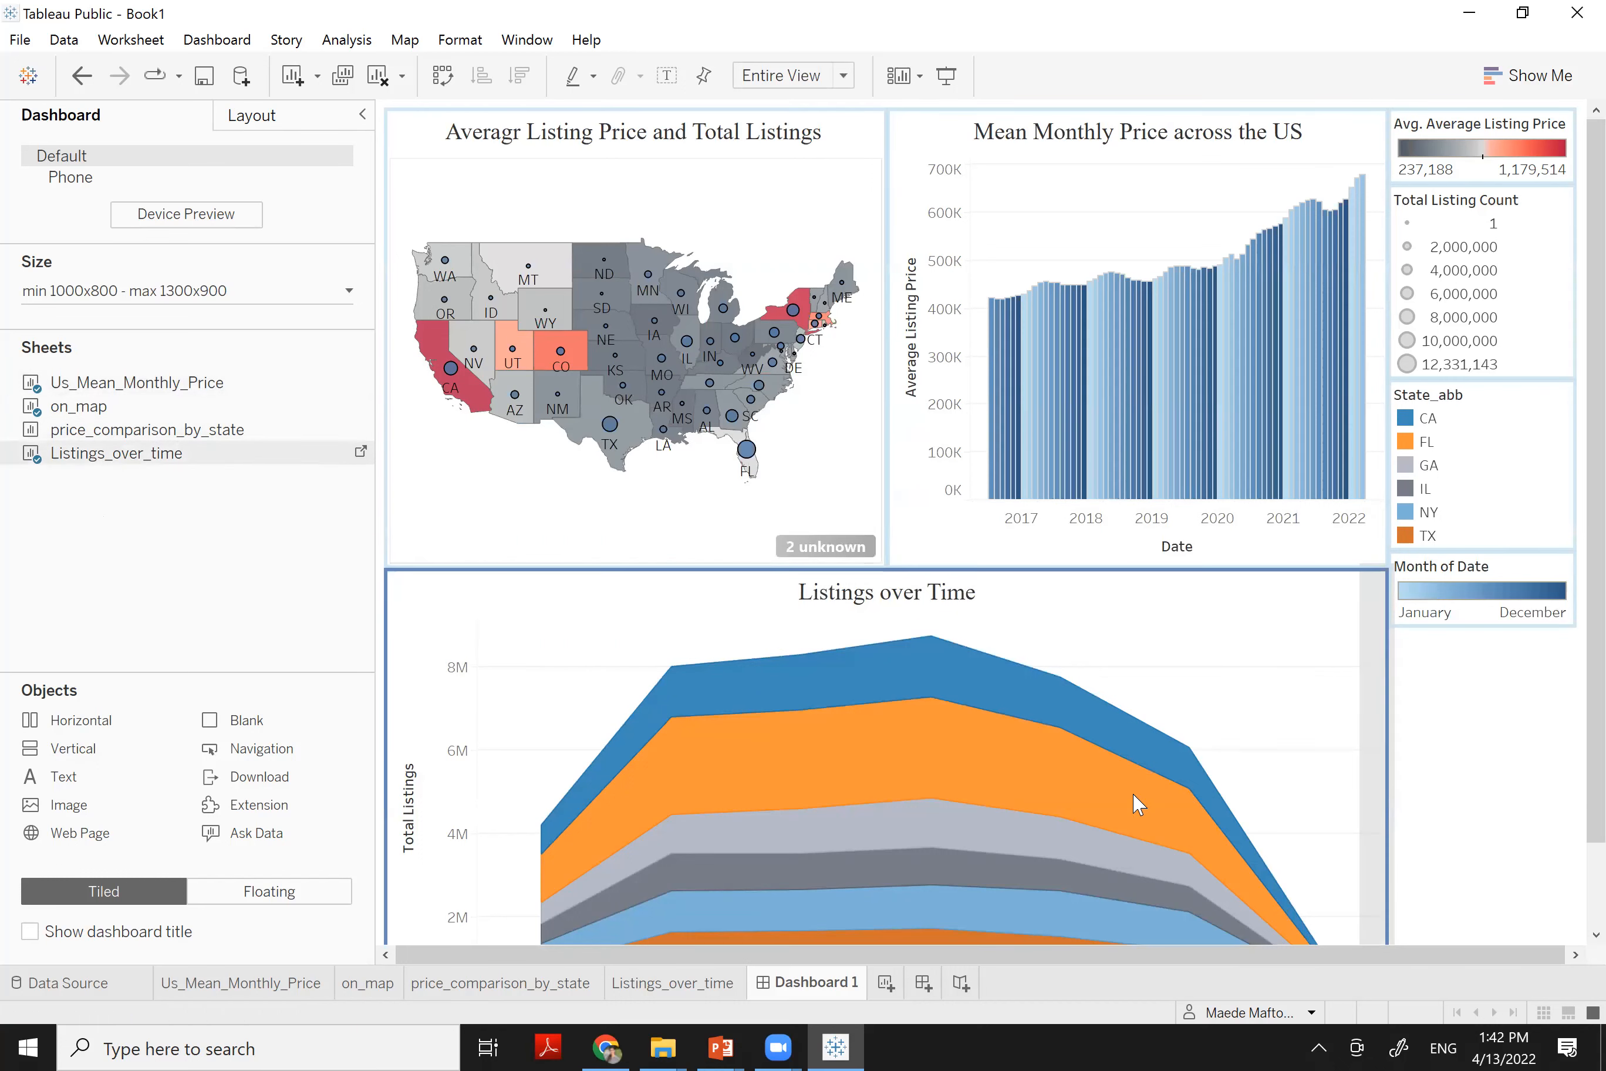
drag(1139, 805, 1137, 807)
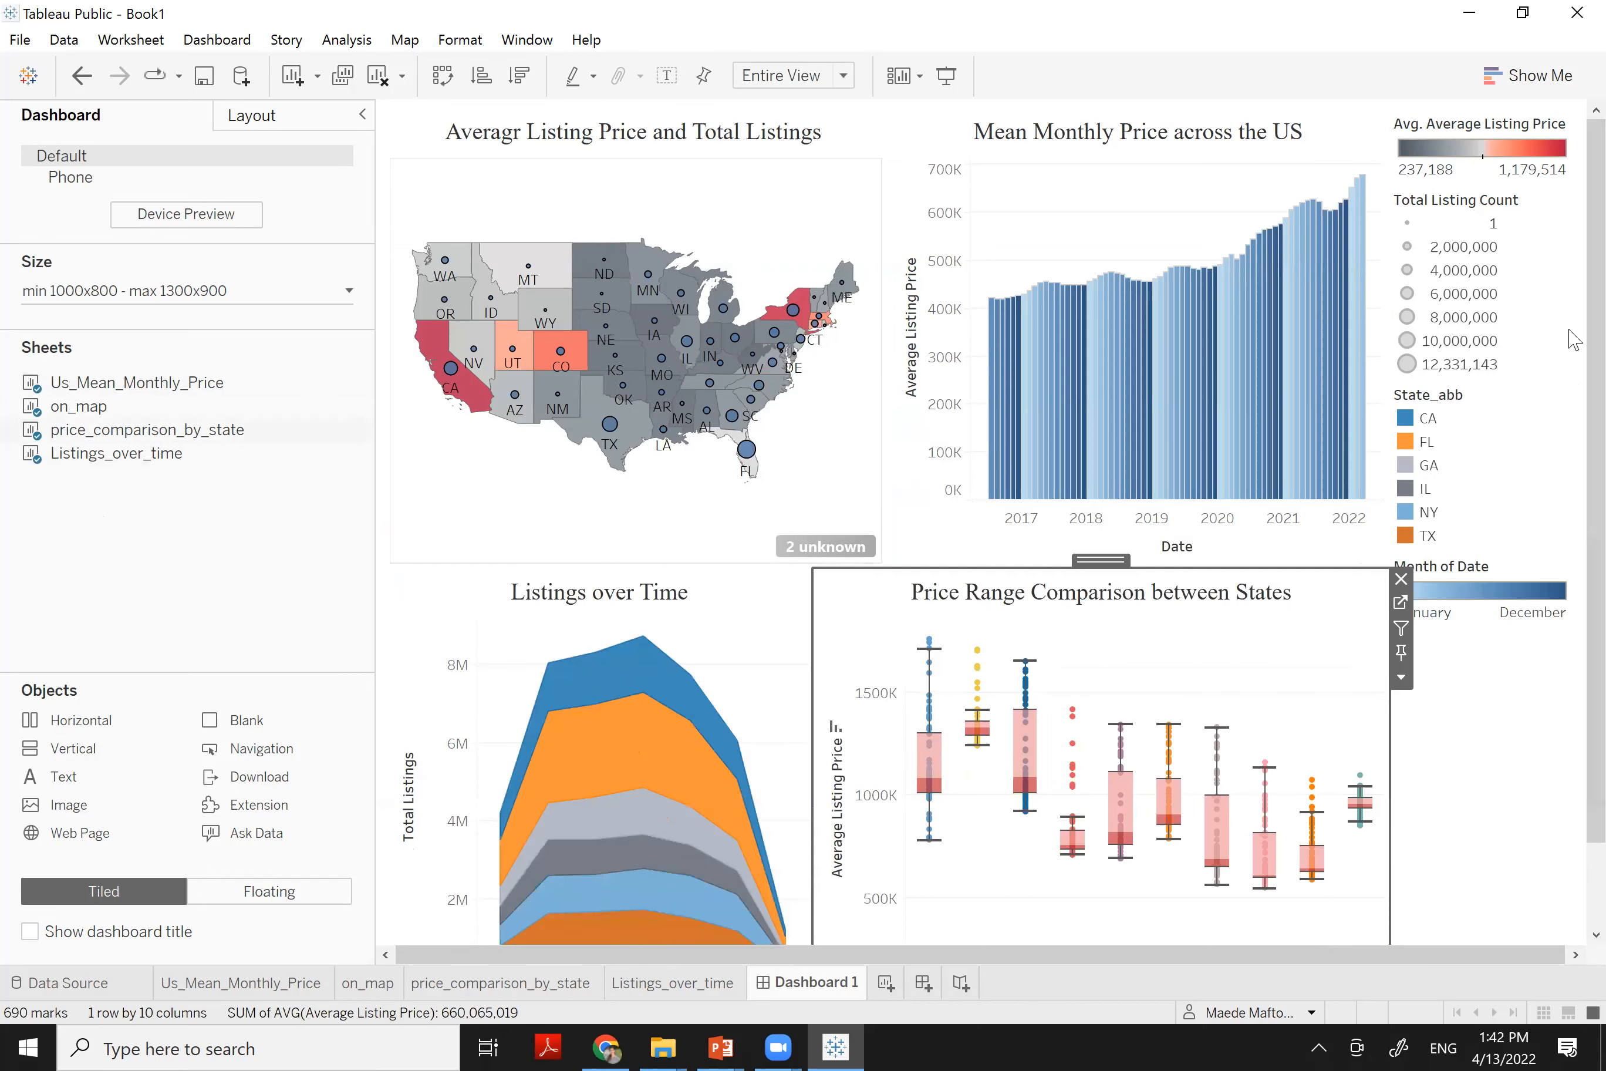
scroll(1570, 414, down, 2)
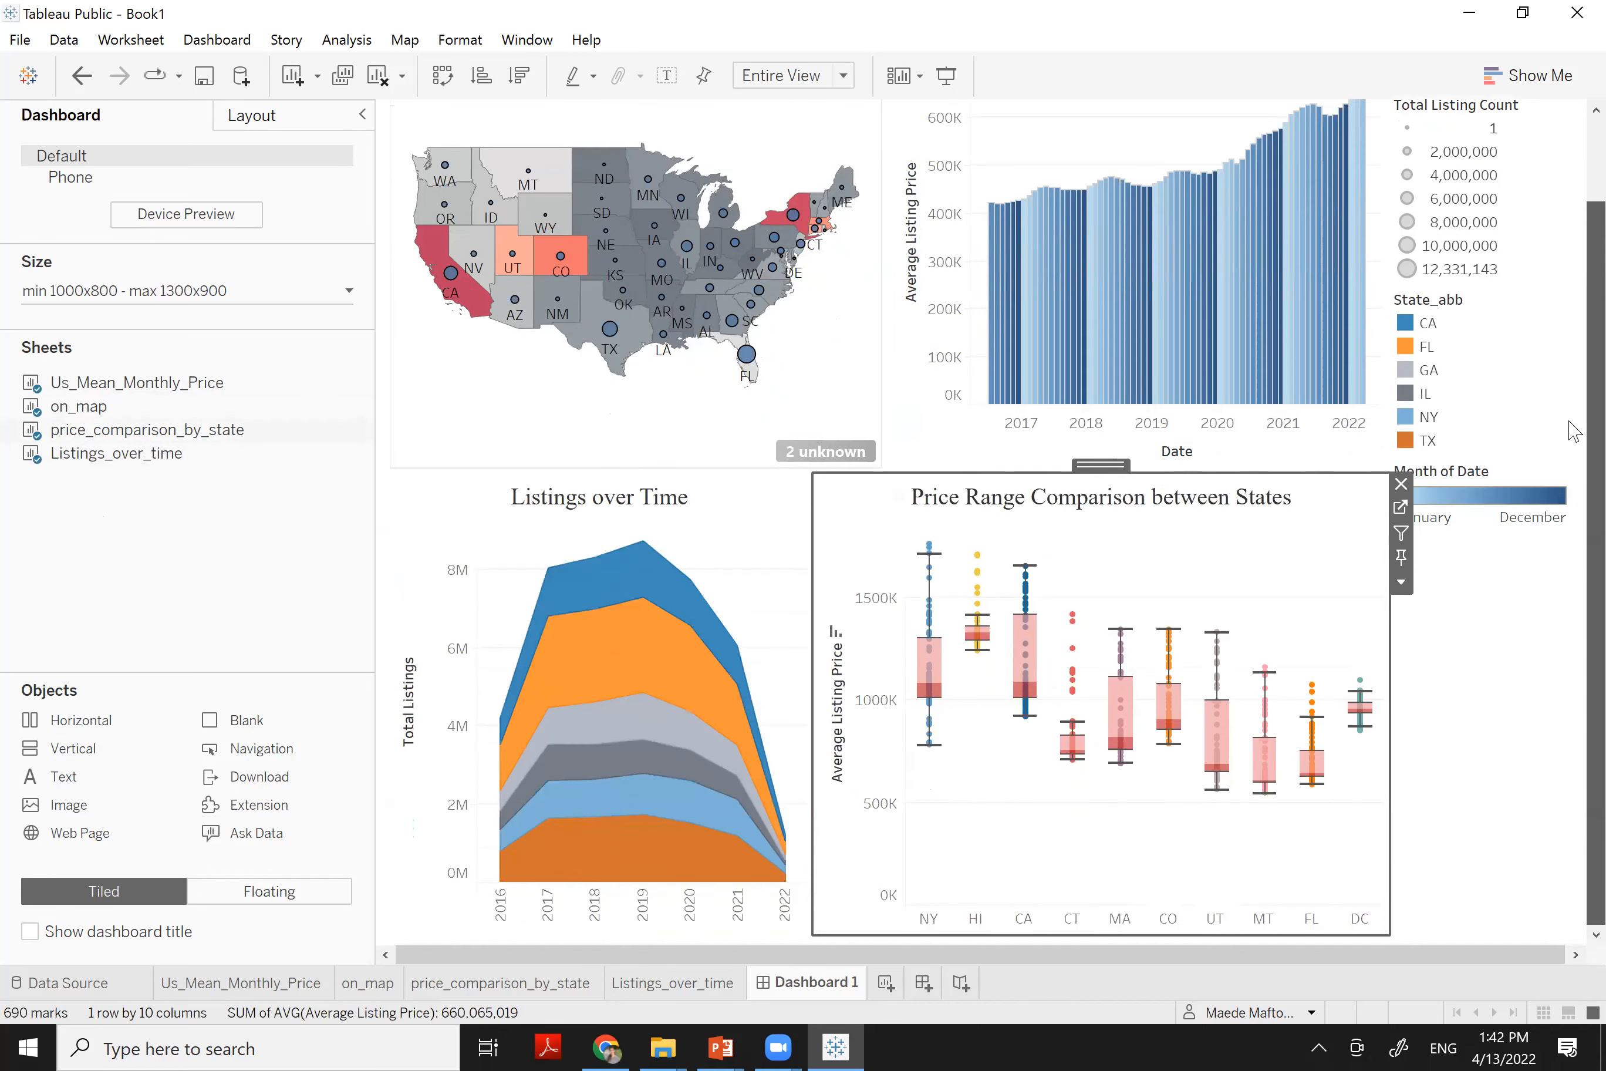
scroll(1572, 366, up, 2)
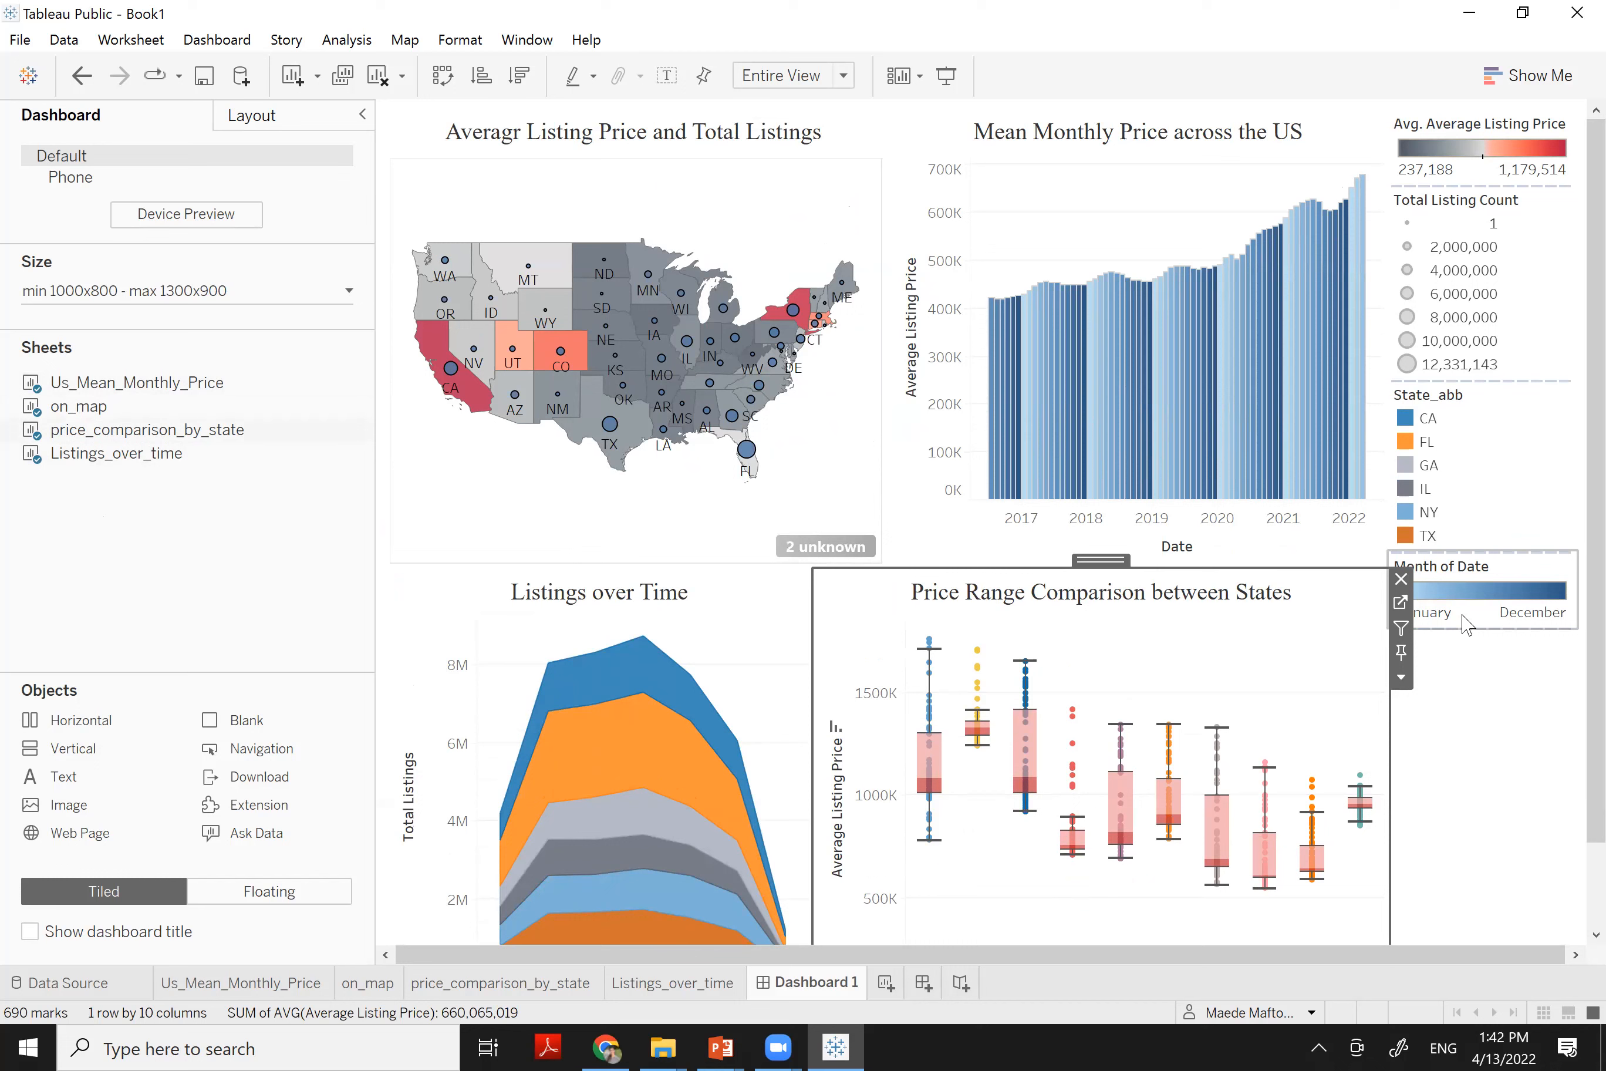
click(1488, 763)
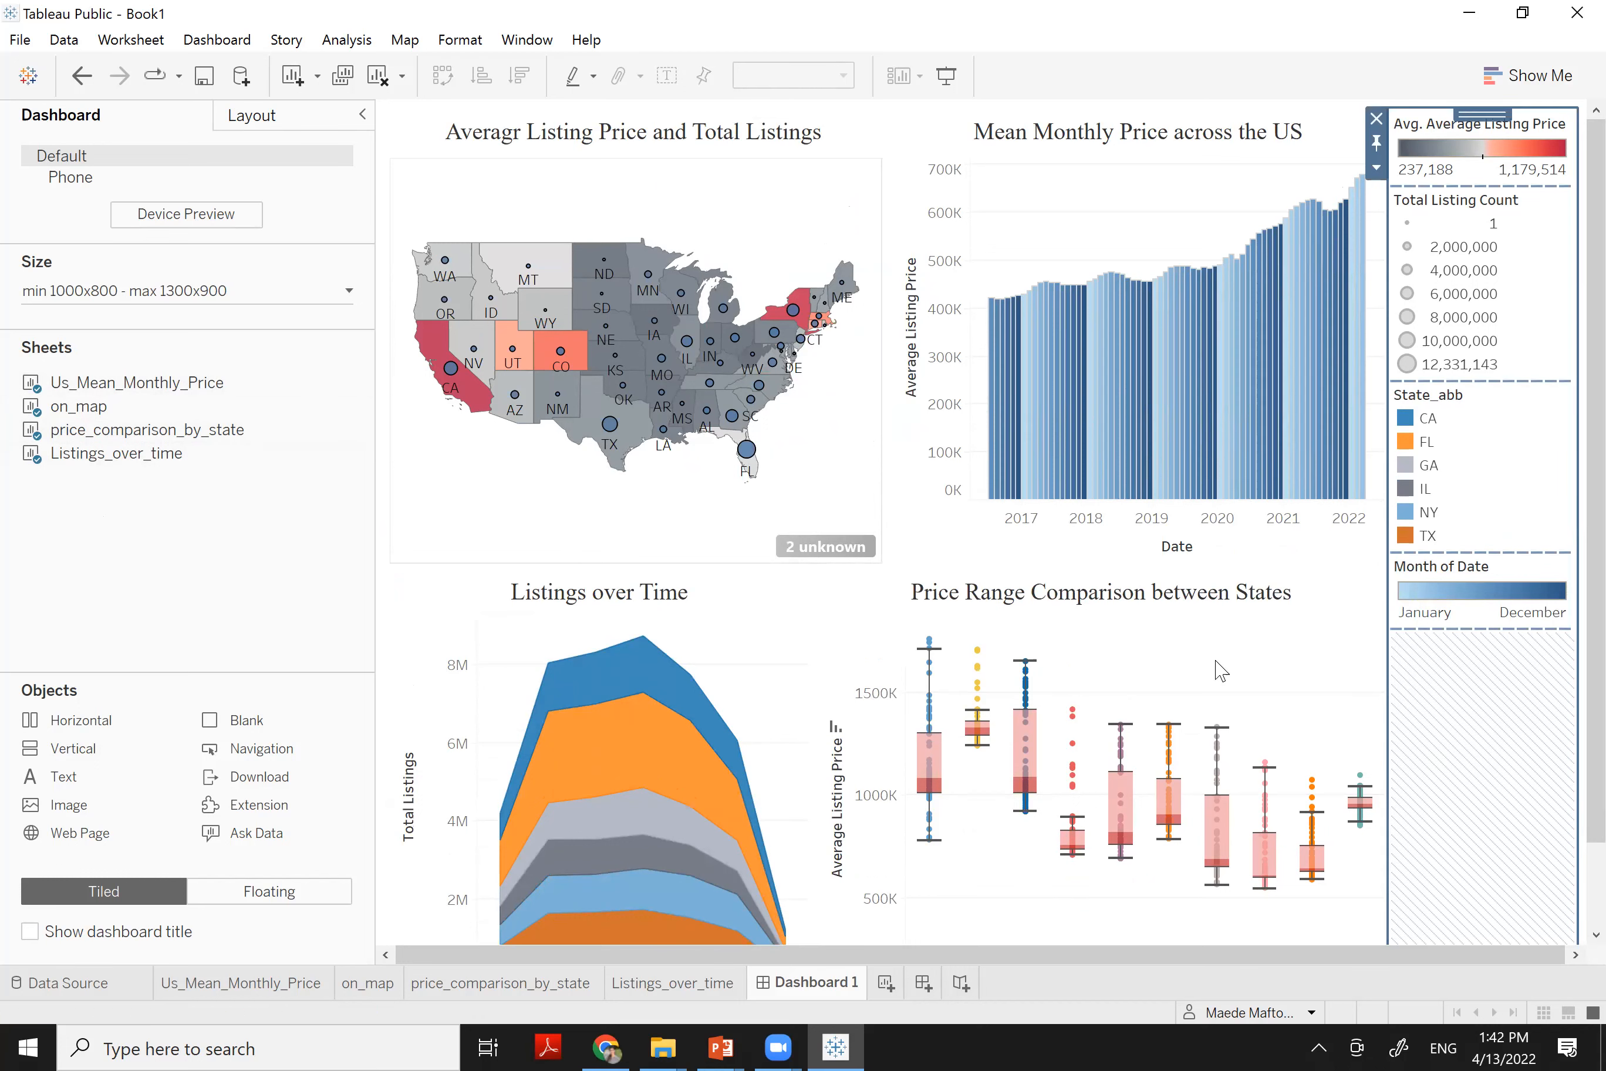
drag(69, 778, 934, 135)
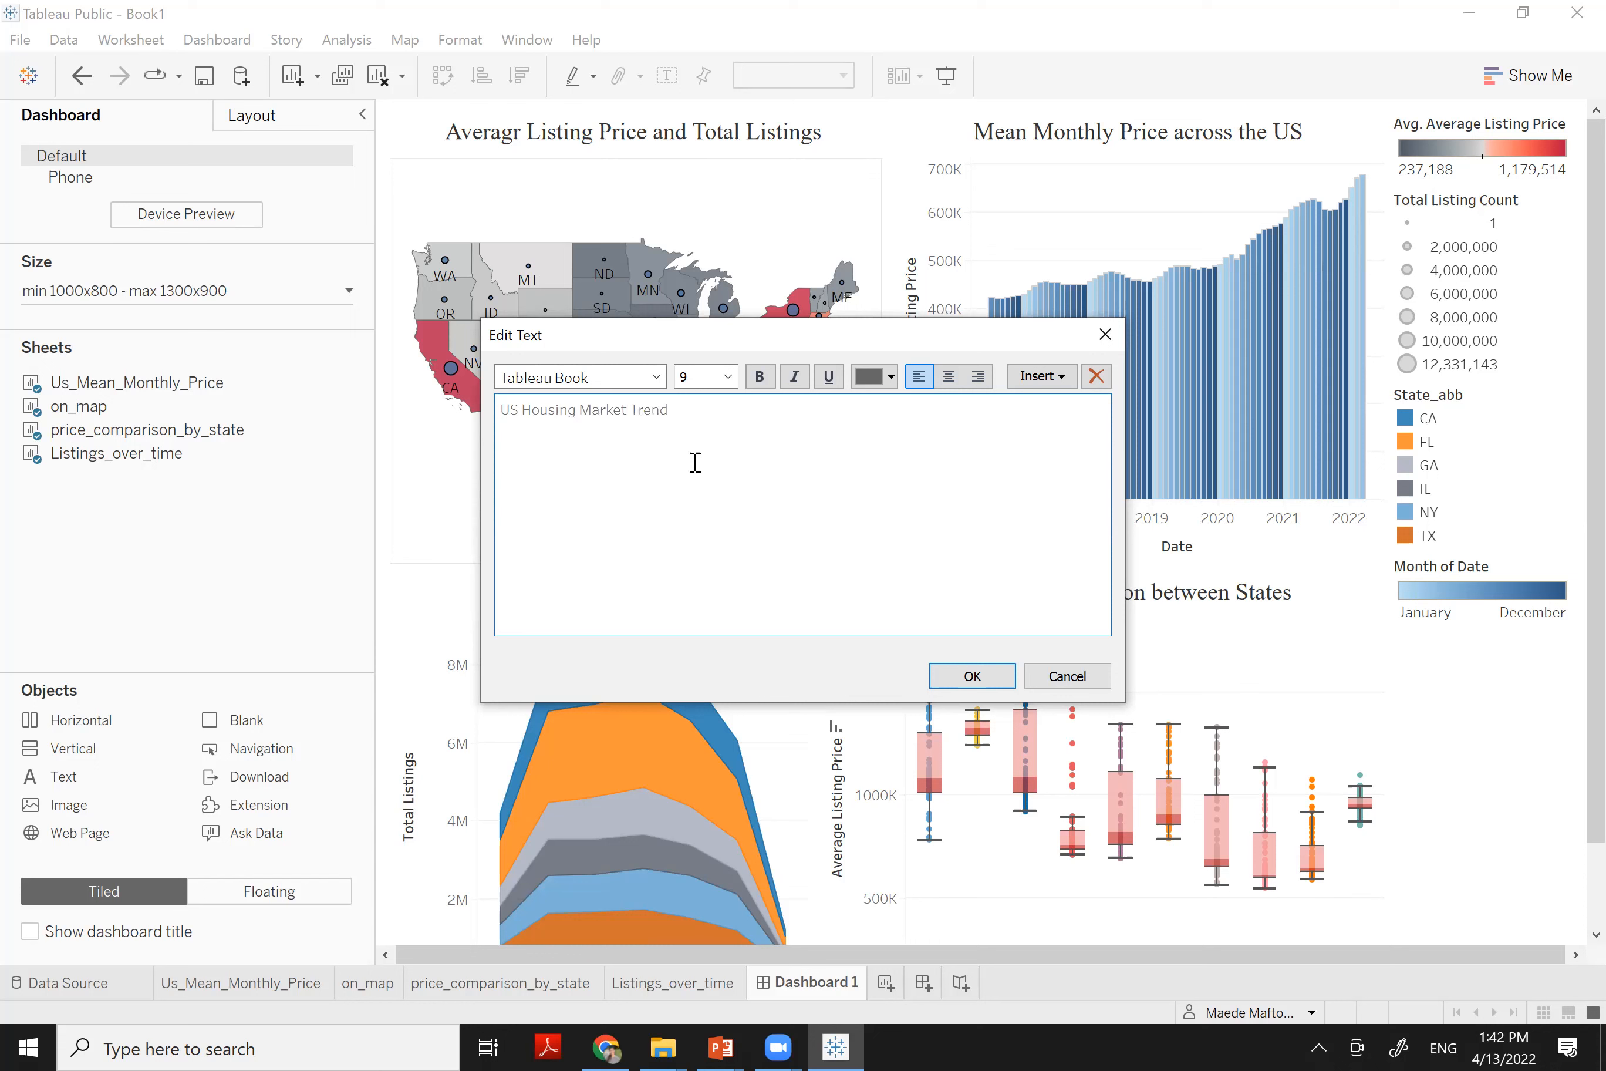
Format the 'US Housing Market Trend' title in black 18-point Times New Roman
key(ctrl+a)
click(568, 385)
key(ctrl+a)
text(times New Roman)
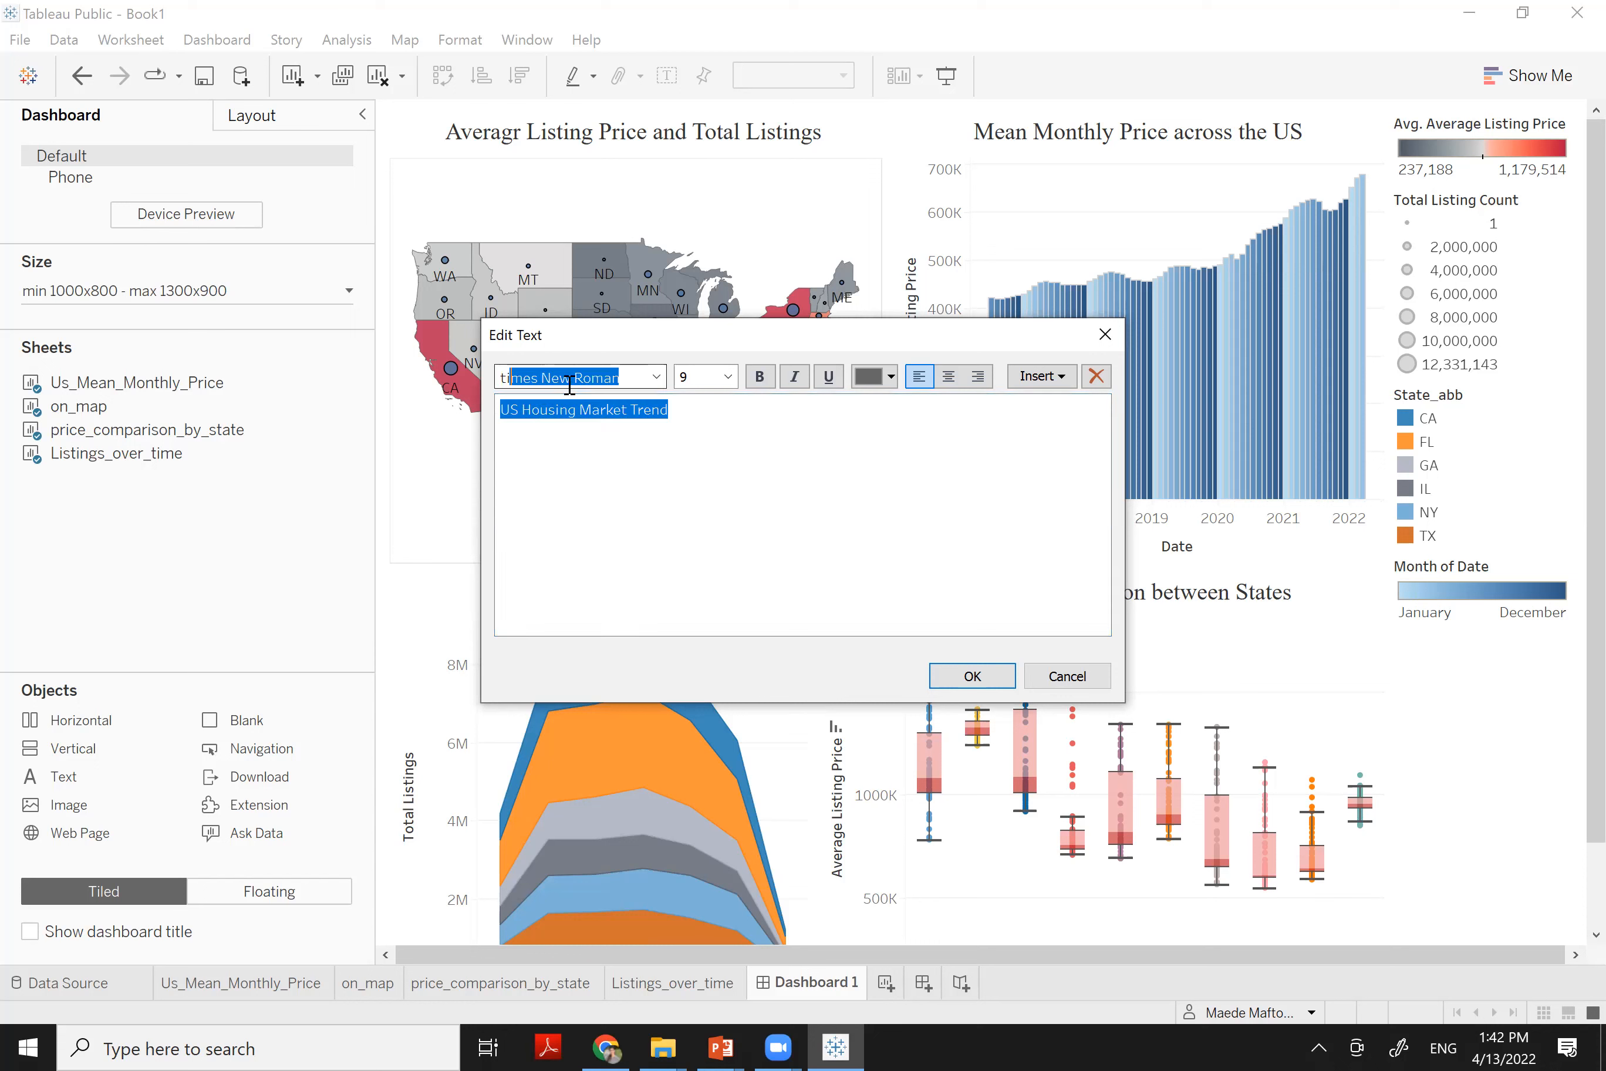
key(Return)
click(874, 386)
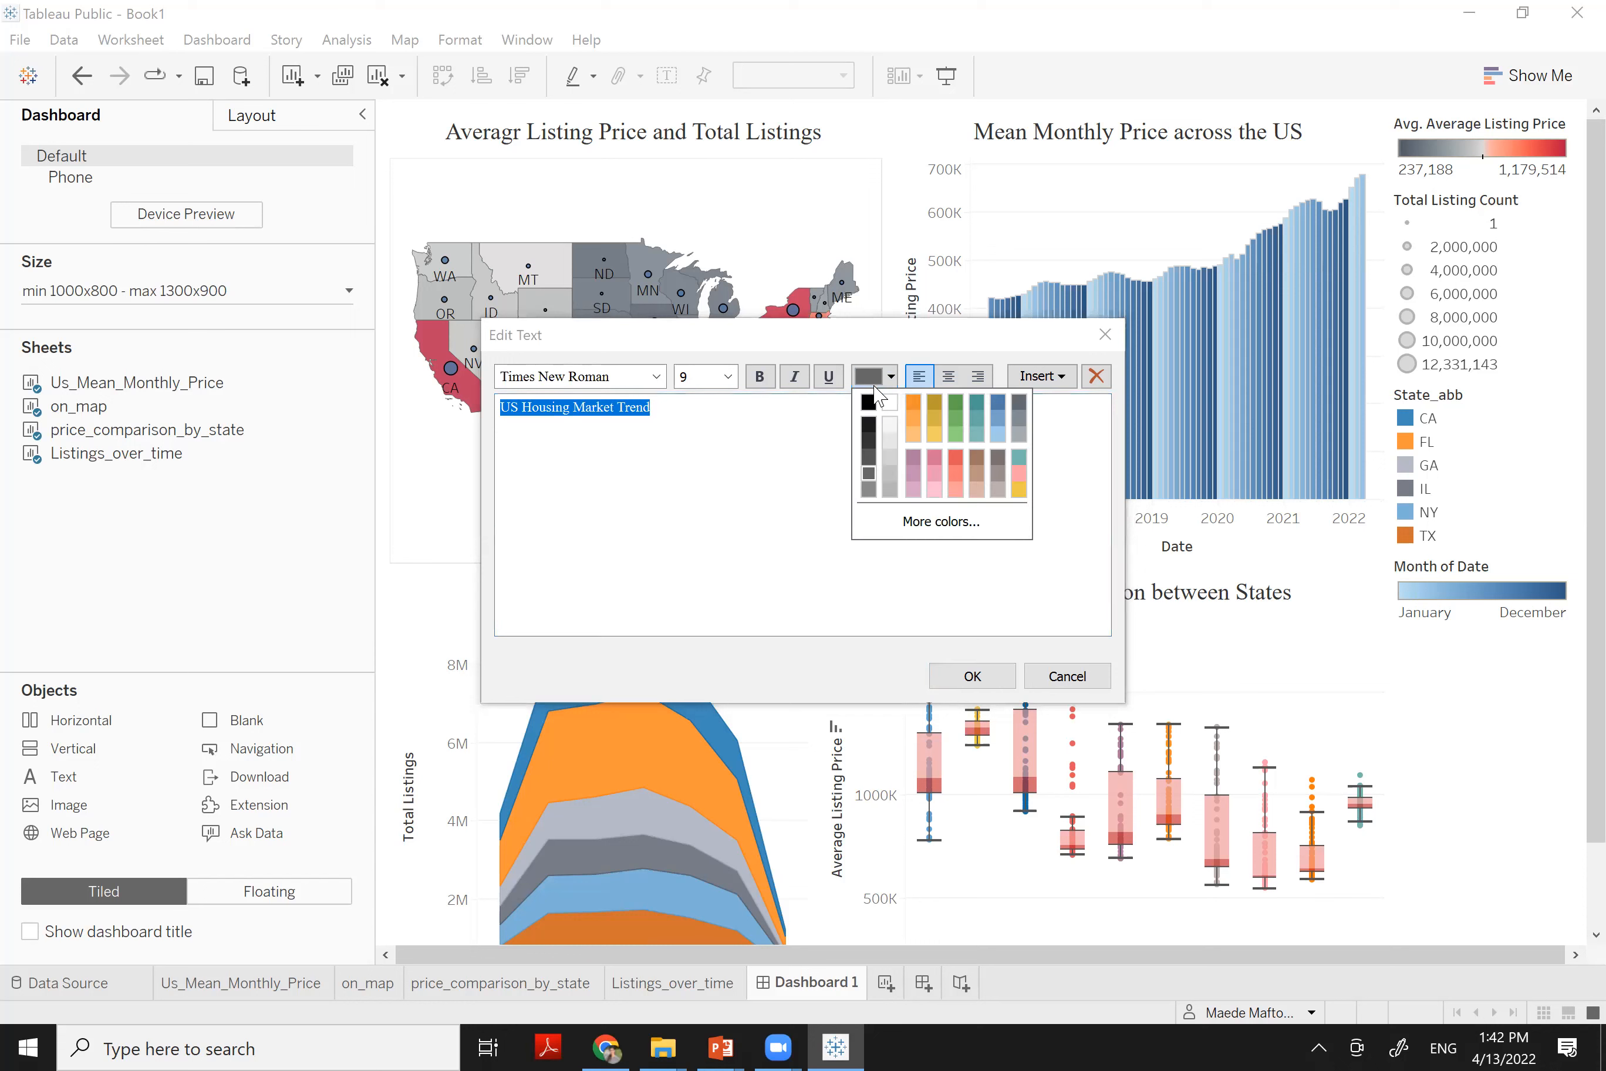
click(869, 402)
click(687, 378)
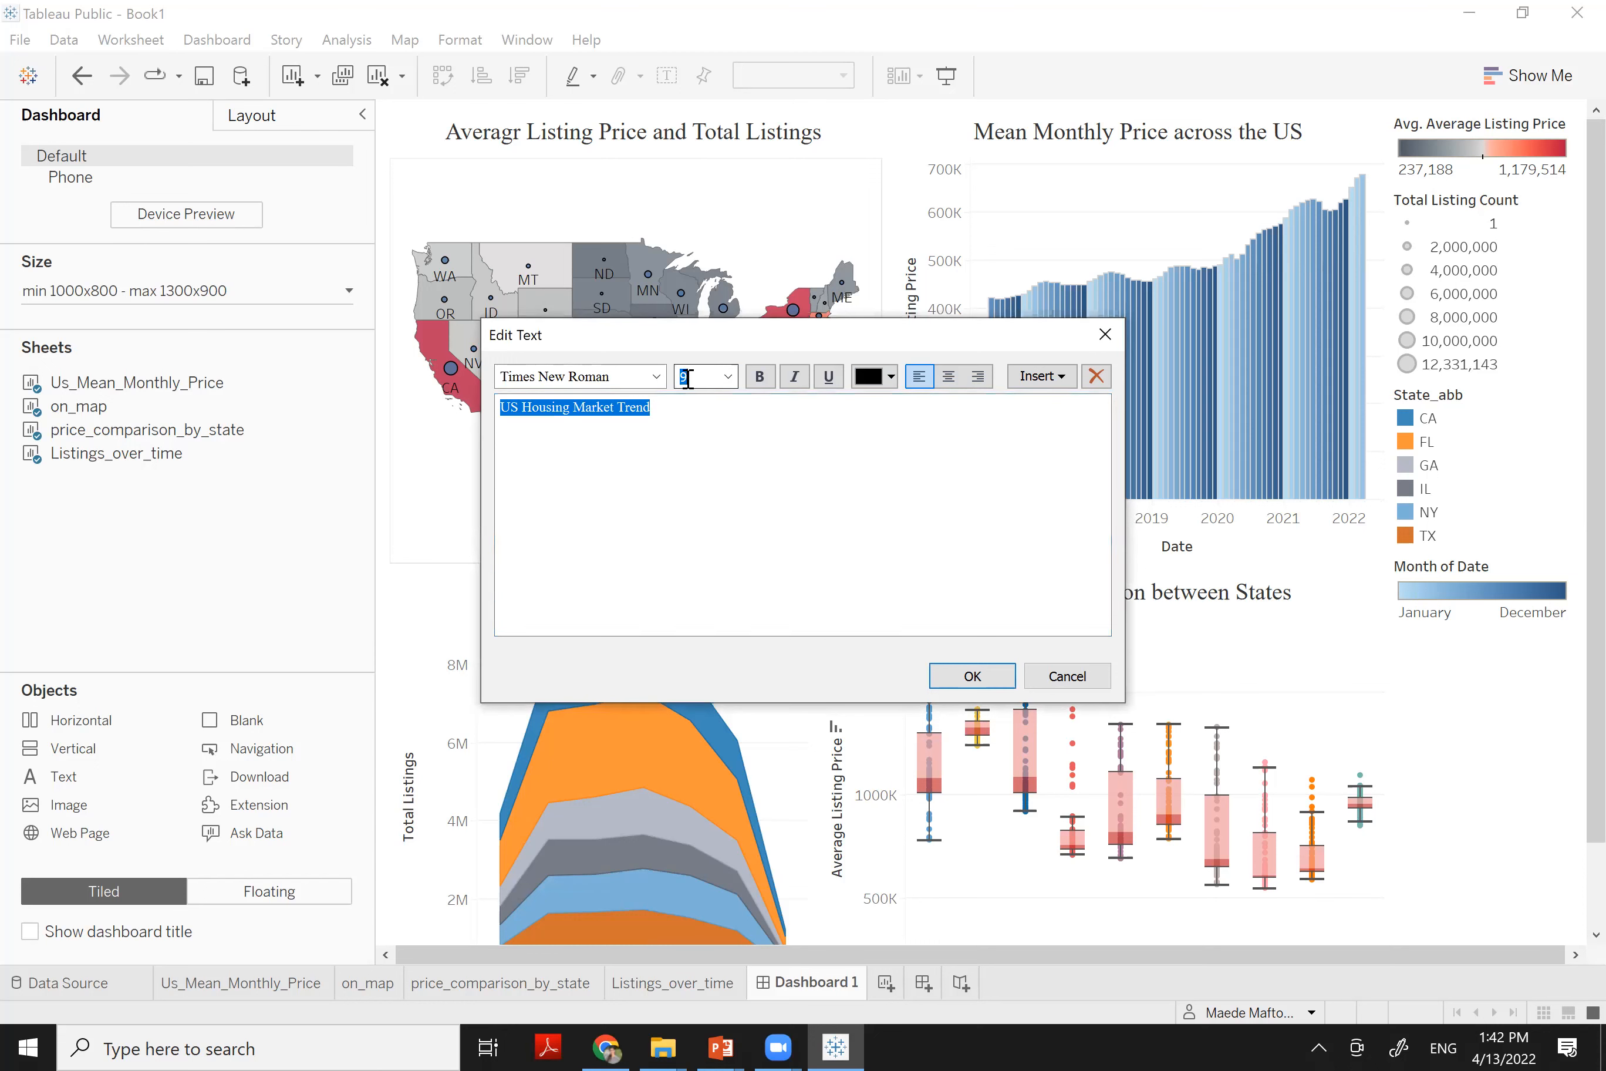
text(18)
click(628, 417)
Centre the title and shrink its box to a slim strip across the top
triple_click(630, 420)
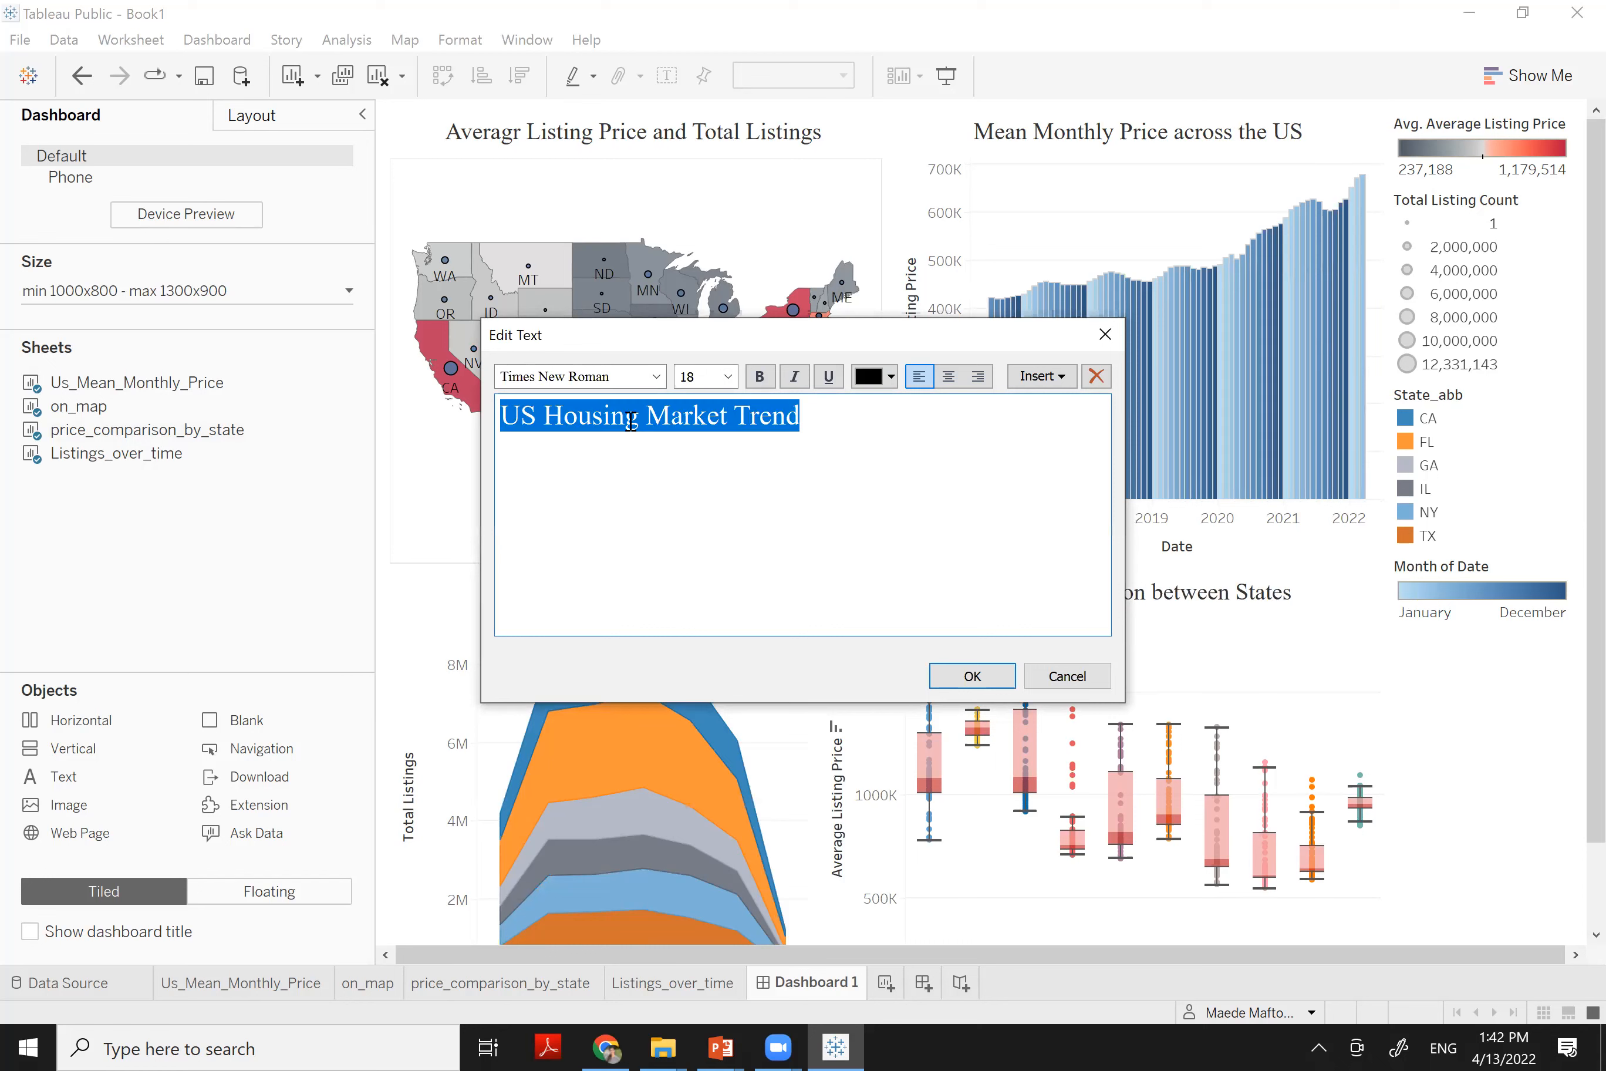
click(946, 377)
click(967, 675)
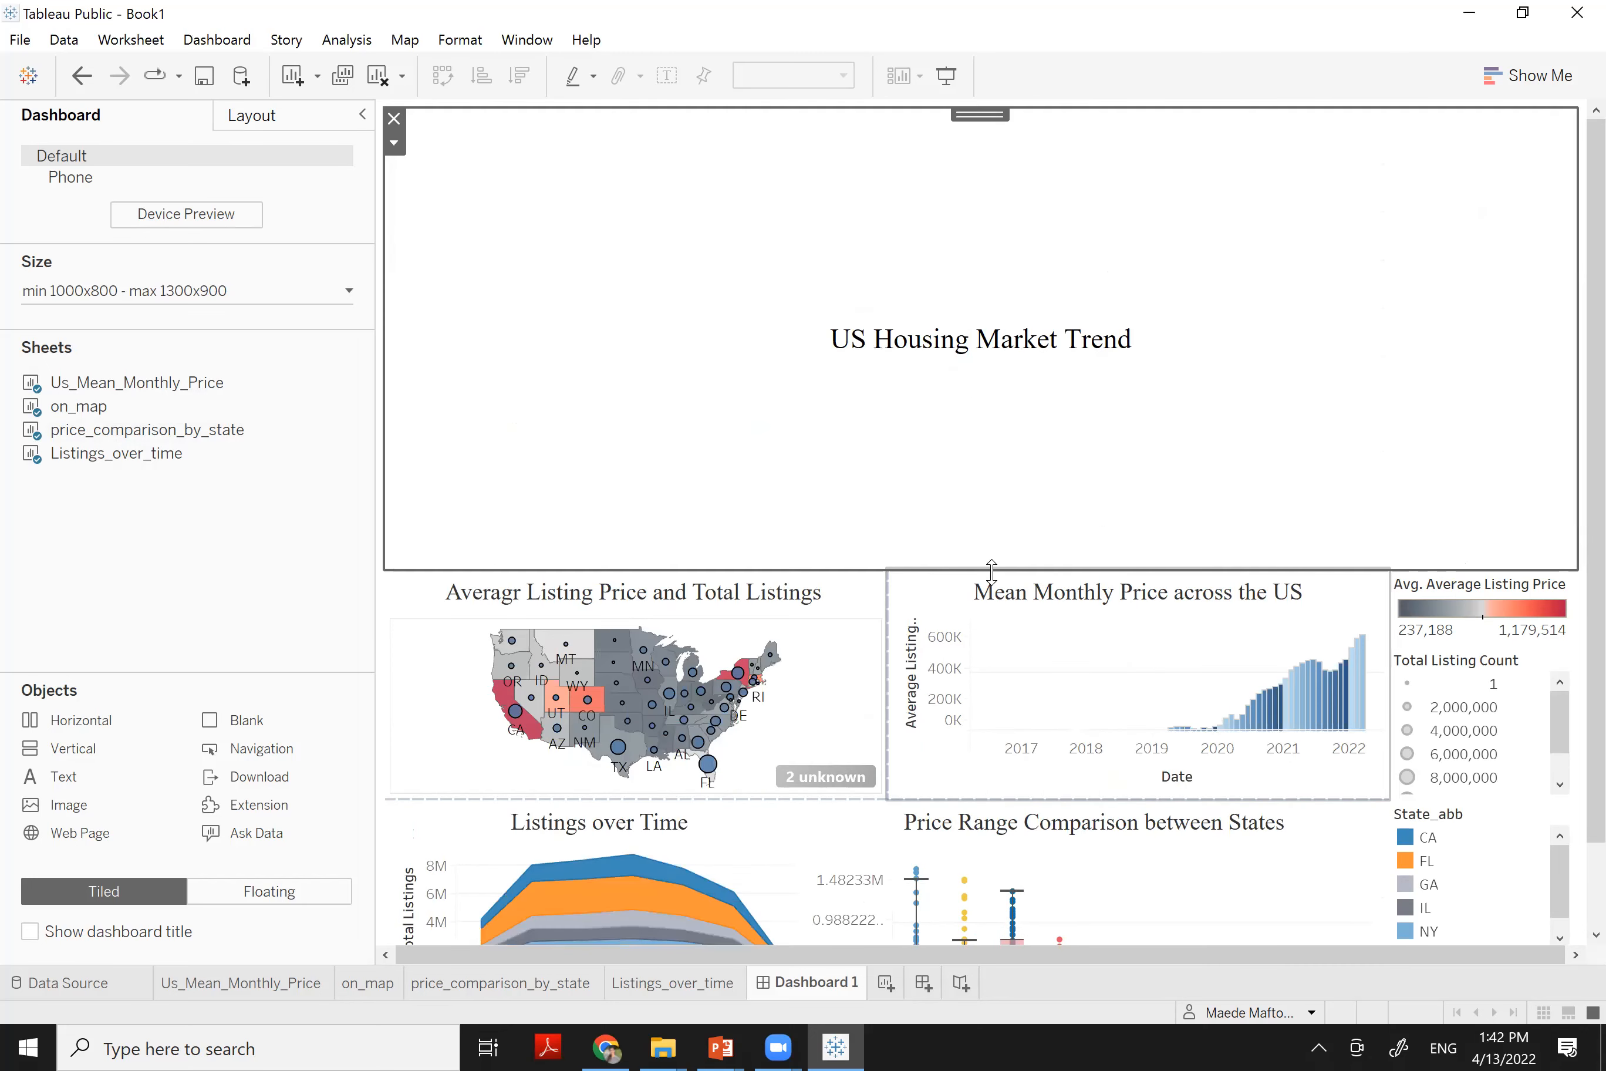
drag(993, 568, 1034, 195)
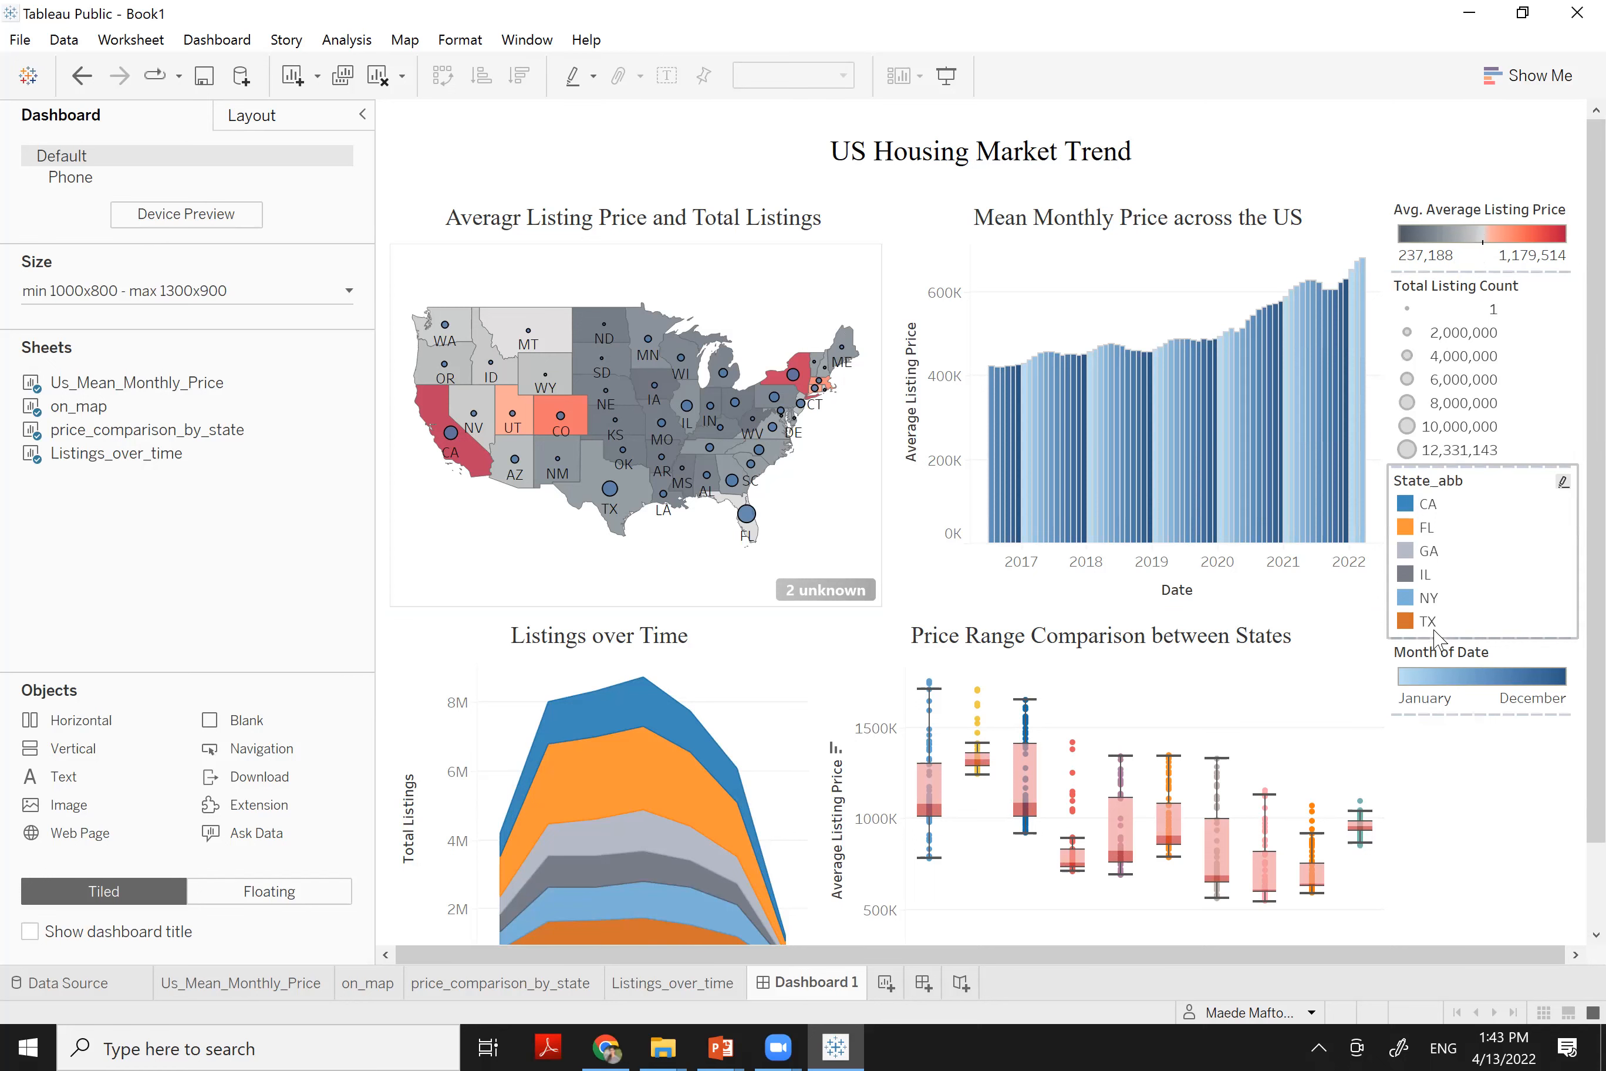
Make the average listing price legend floating and drag it over the map
right_click(1555, 216)
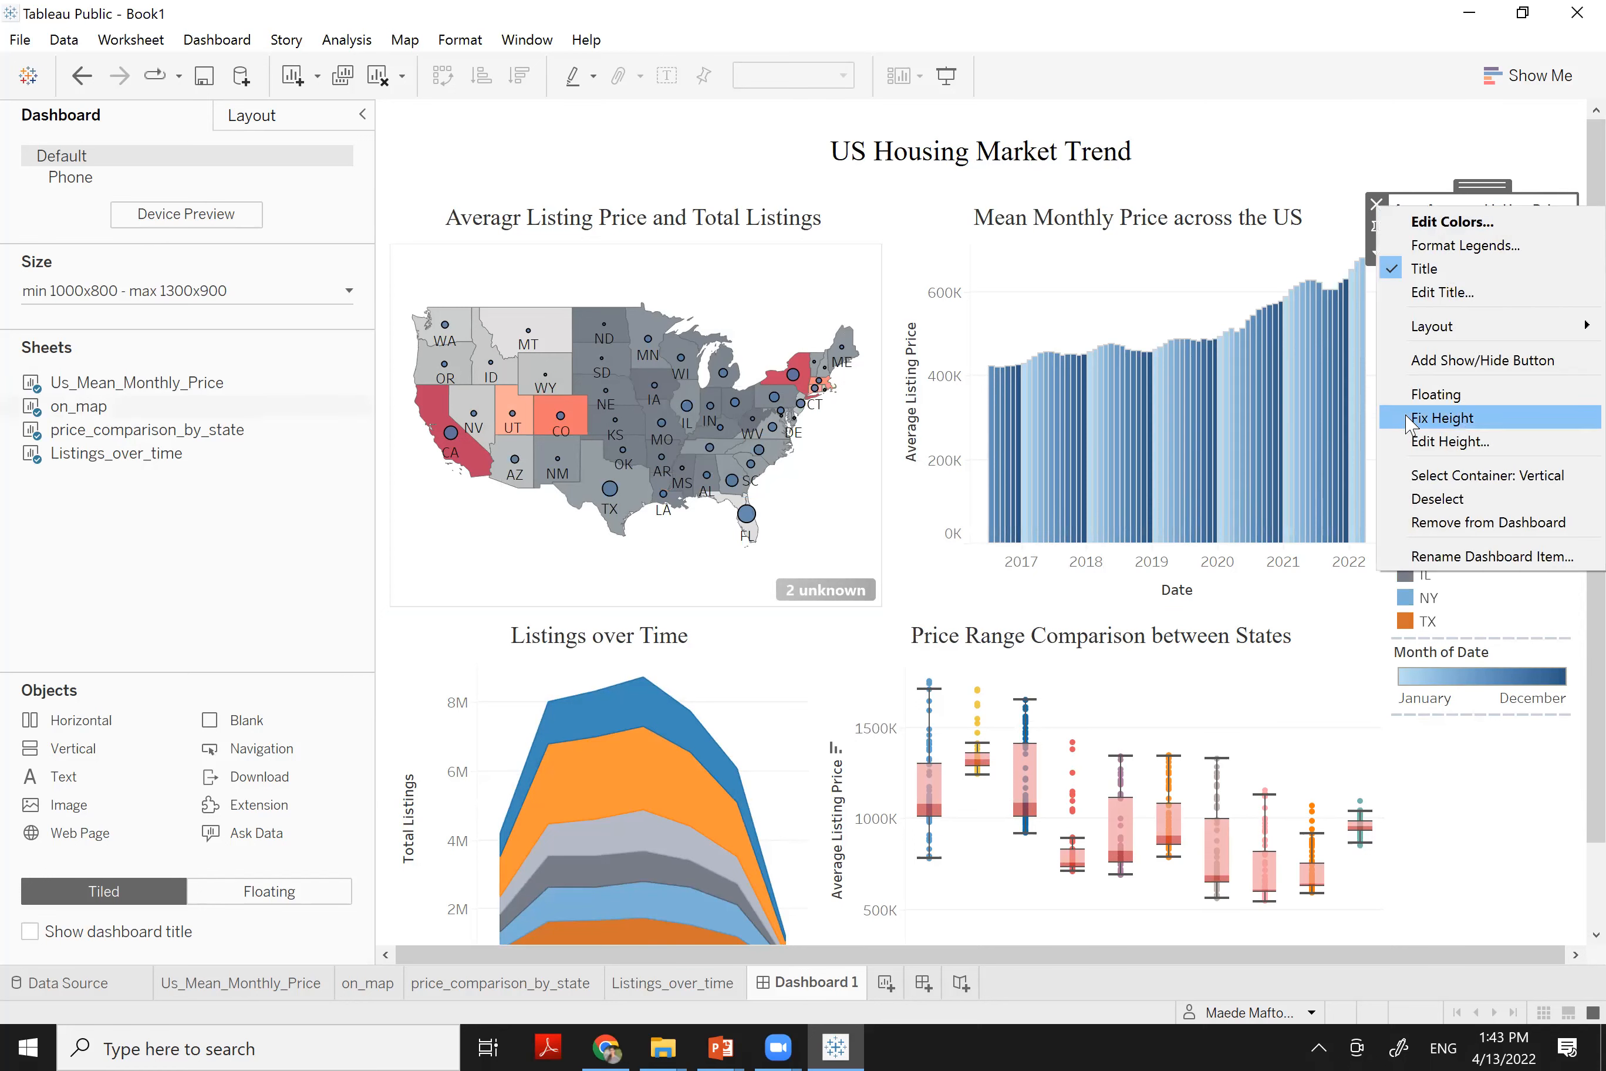
click(1424, 395)
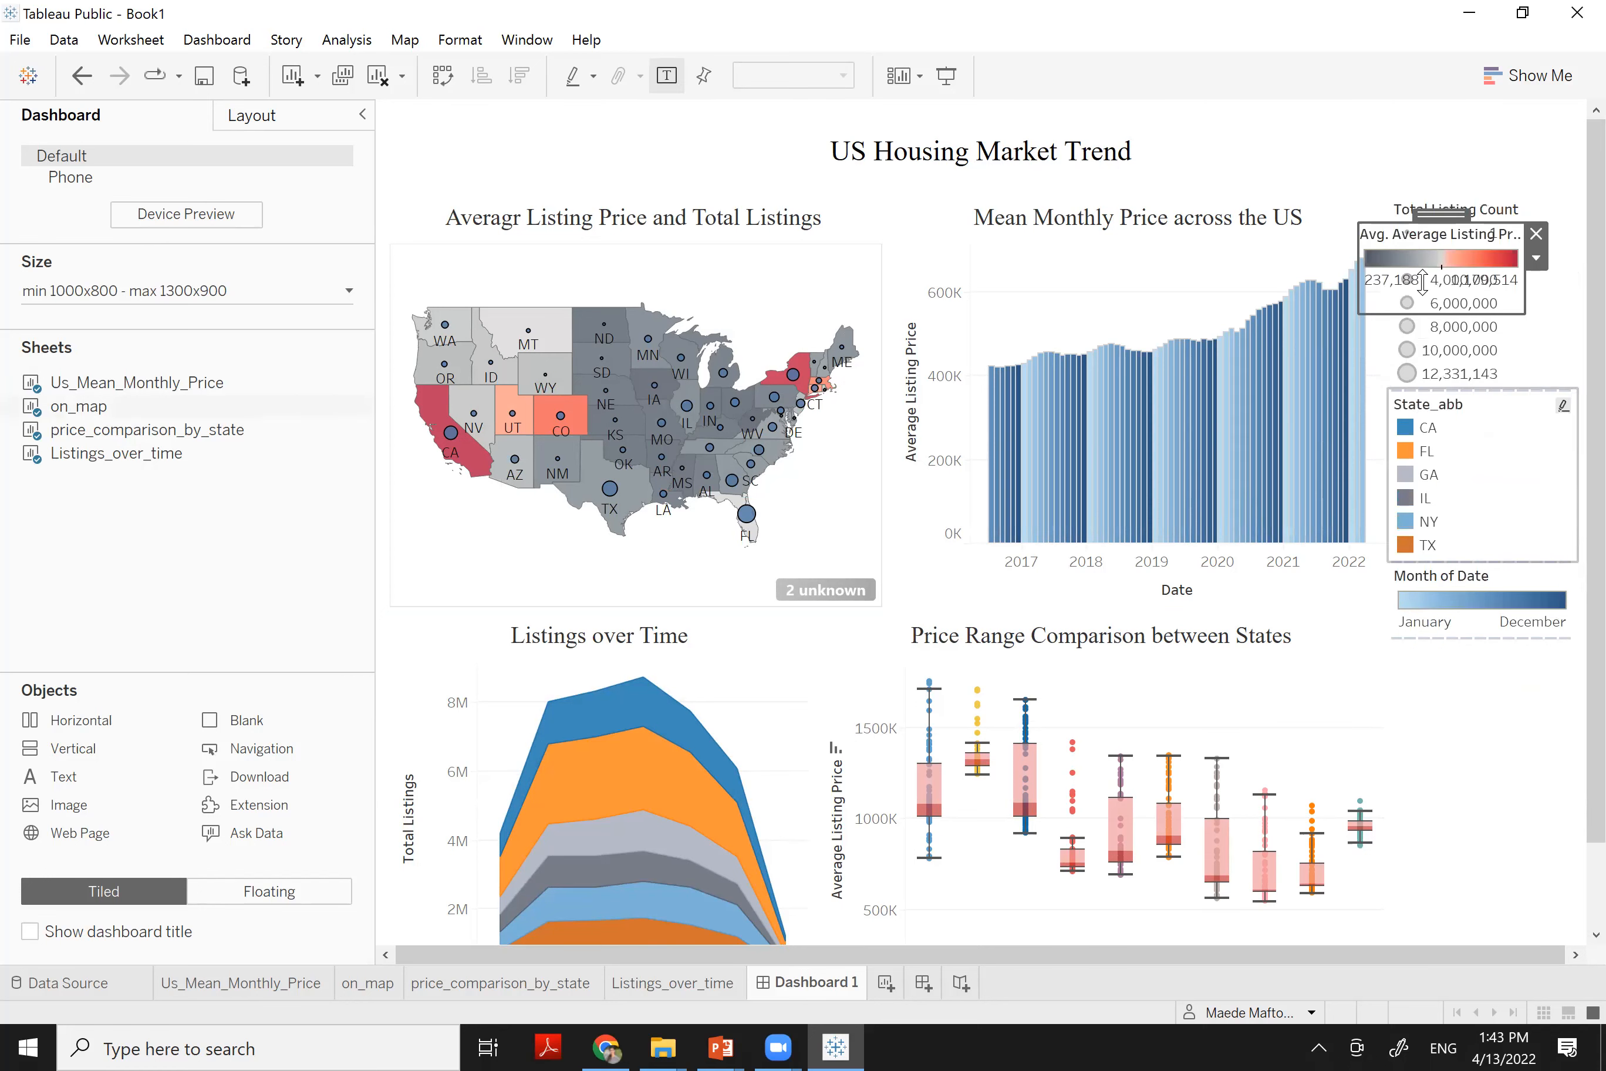
drag(1415, 214, 790, 245)
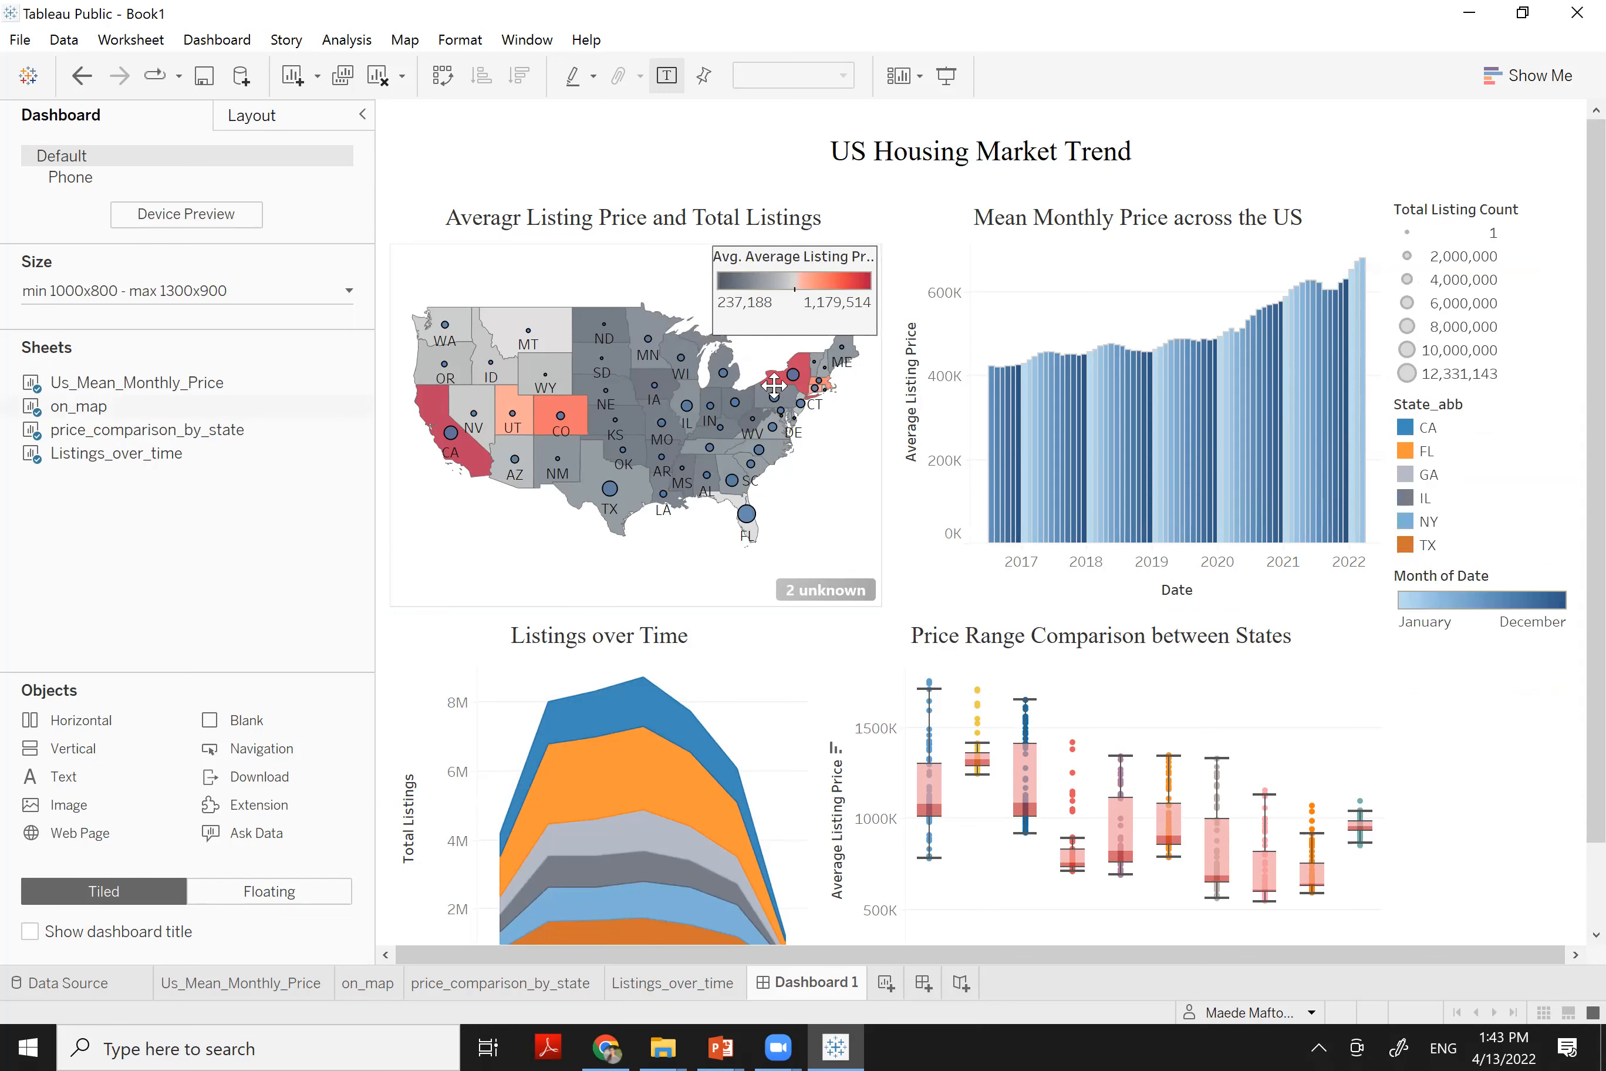
click(768, 570)
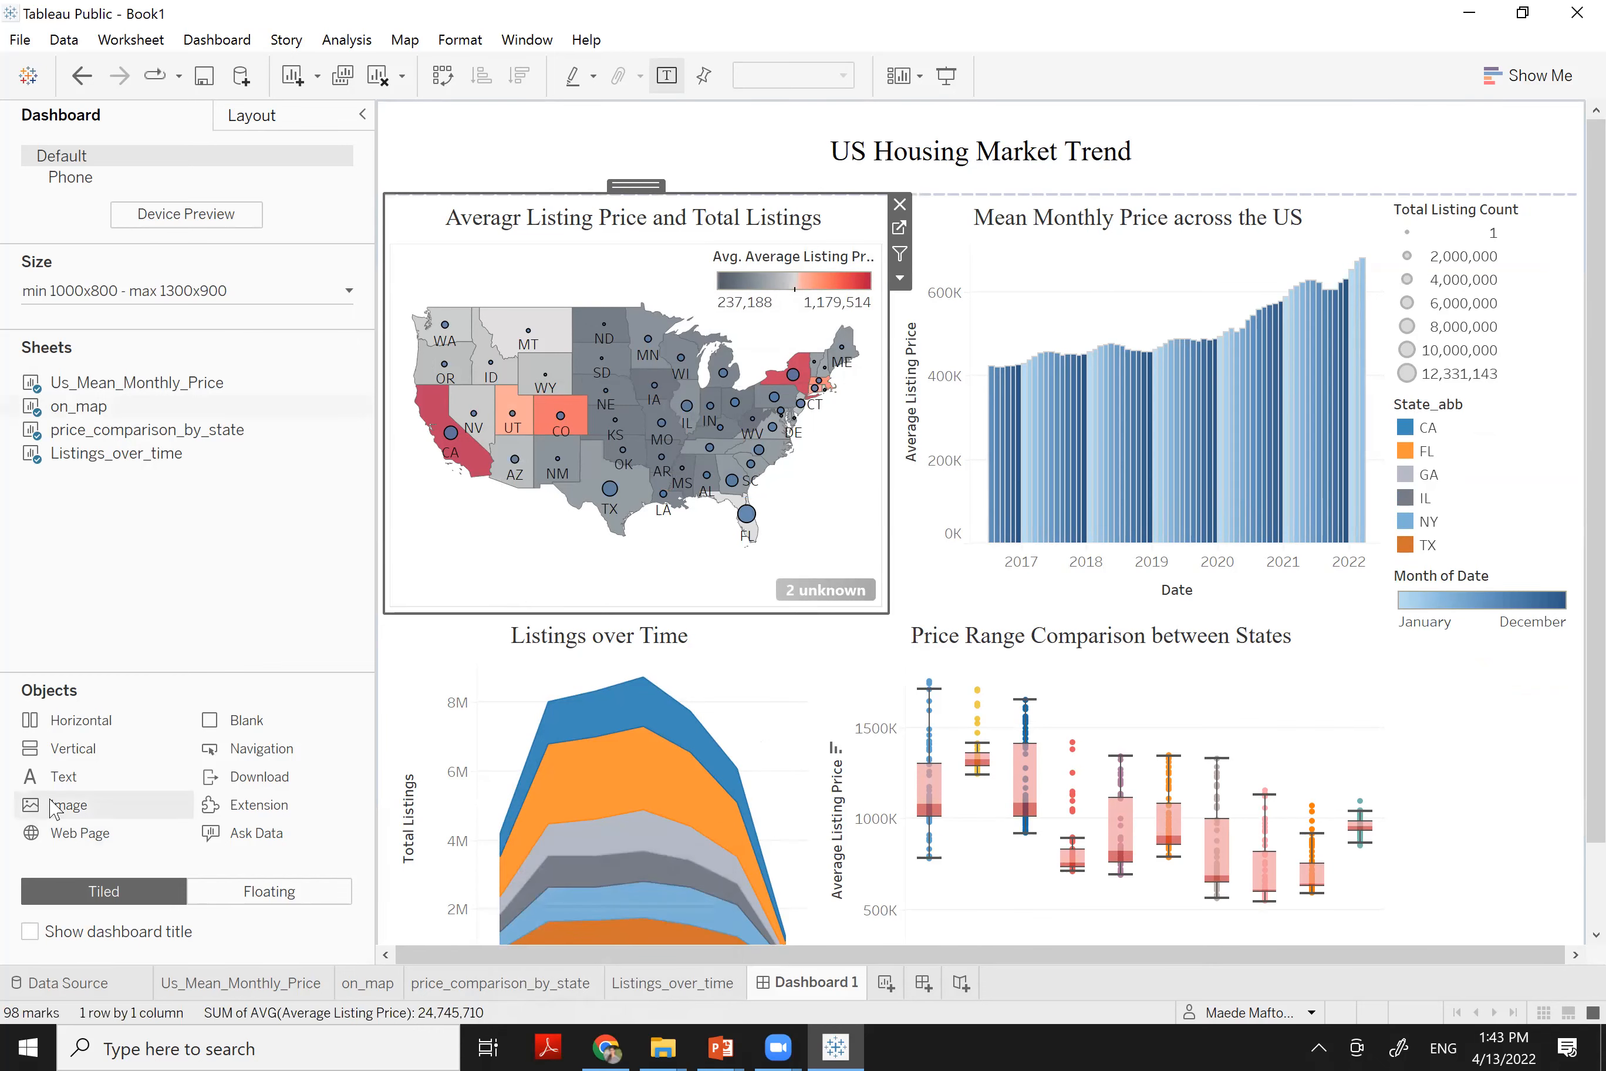
Add a Horizontal container left of the map and move the price legend into it
drag(45, 725, 422, 408)
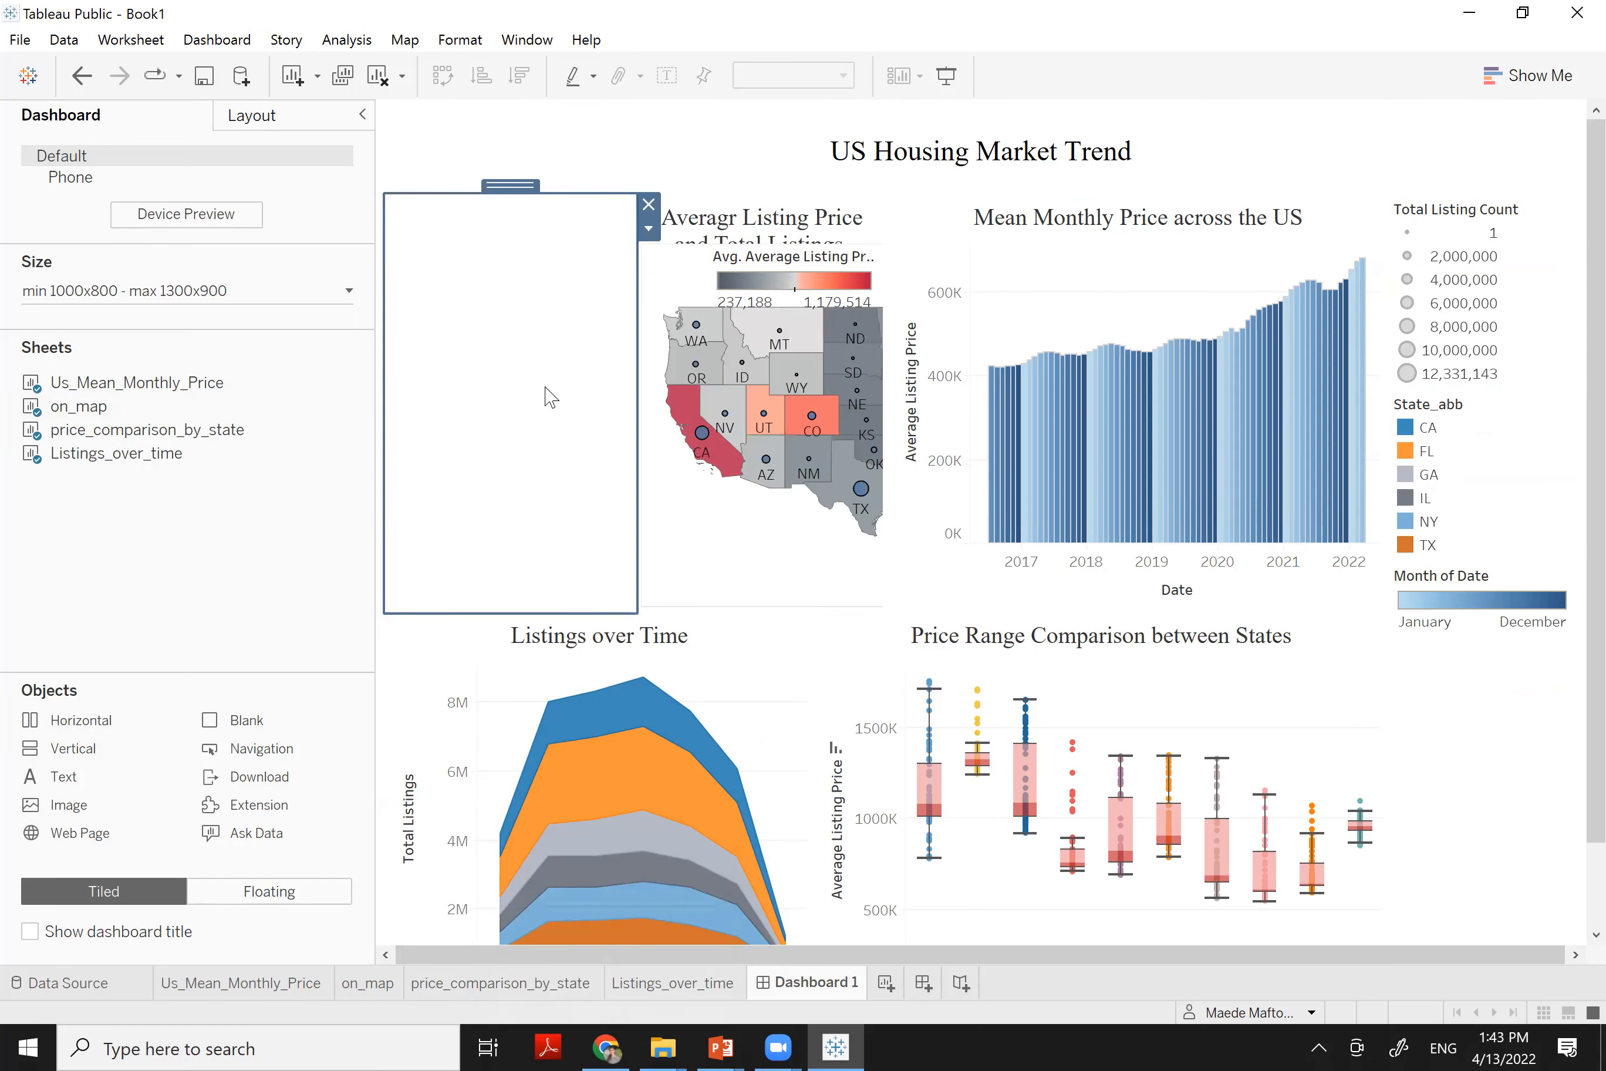
drag(635, 382, 483, 363)
click(775, 290)
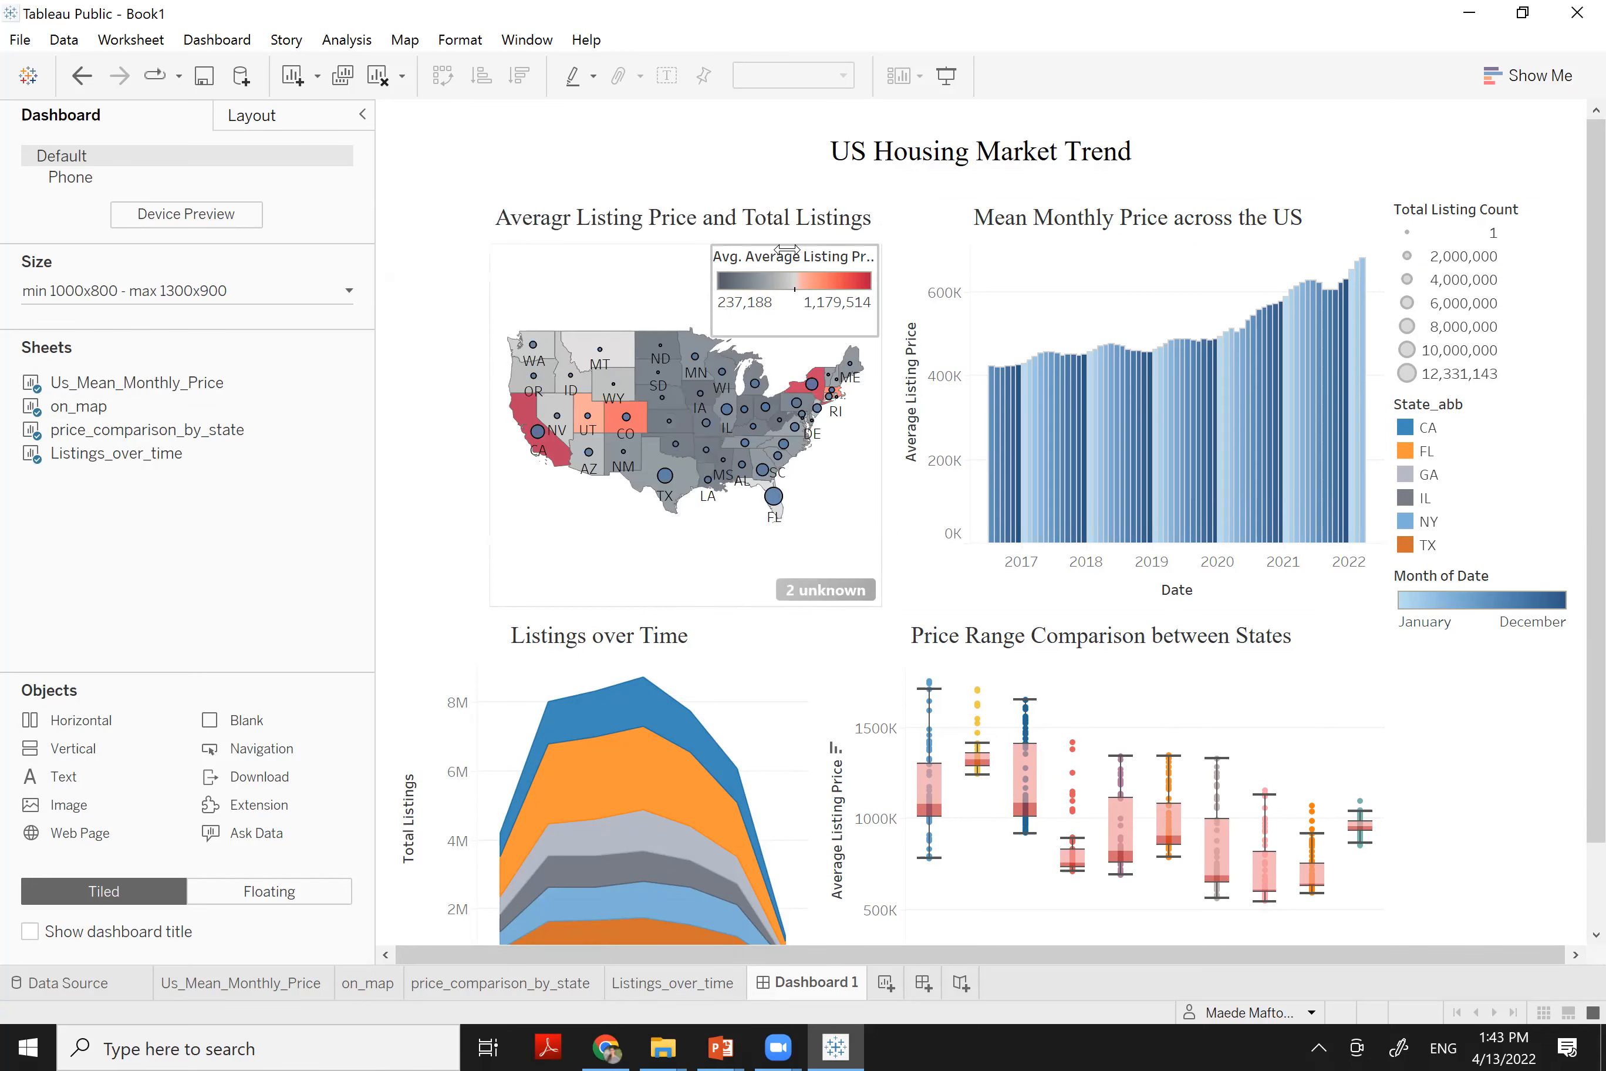
drag(830, 259, 484, 317)
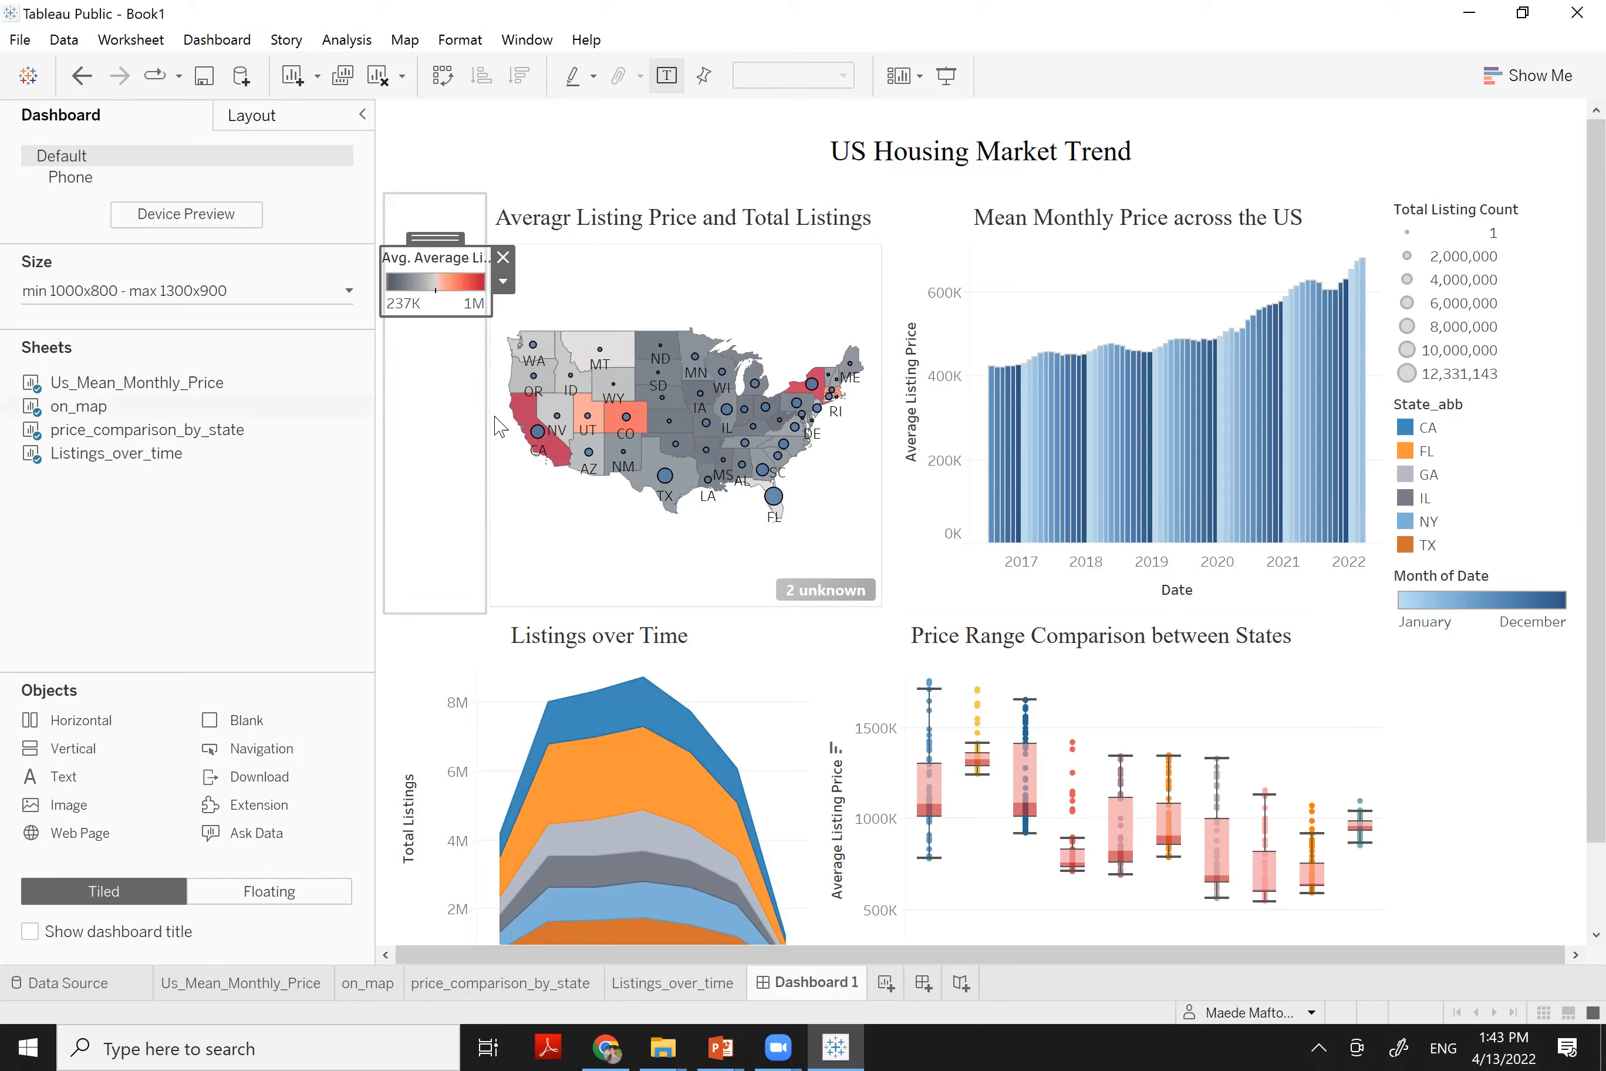
drag(485, 419, 449, 419)
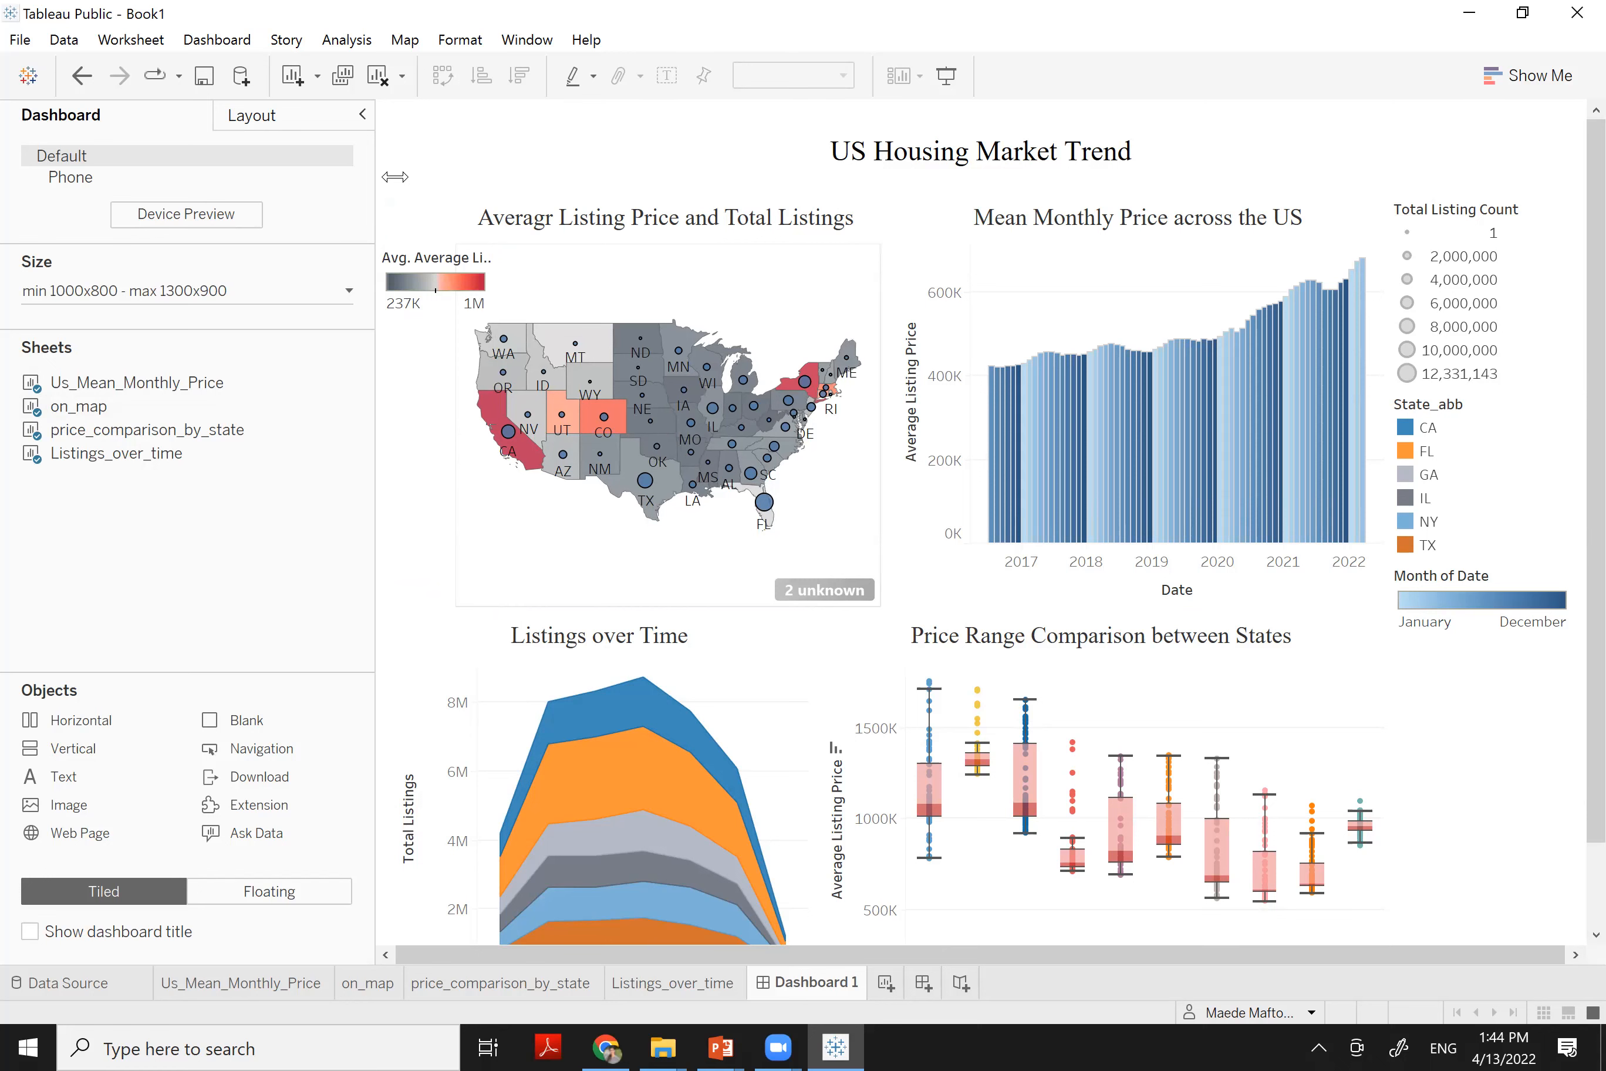
Narrow the side pane and remove the Month of Date legend from the dashboard
drag(296, 132, 102, 143)
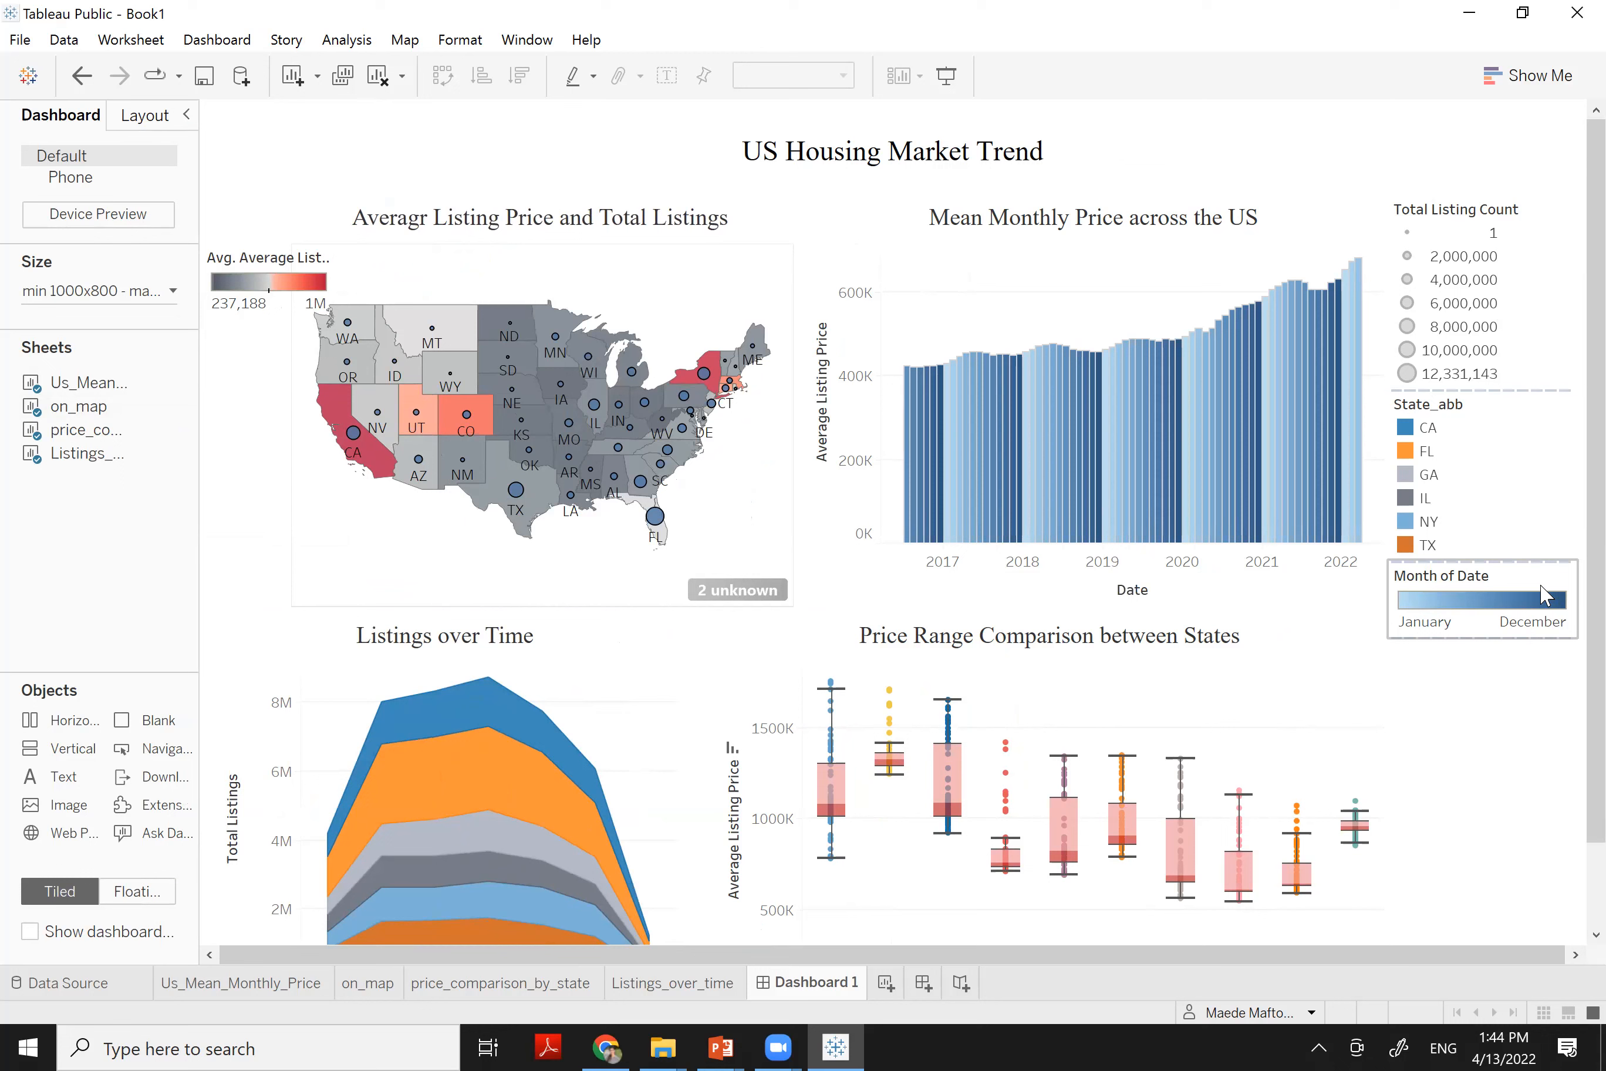
click(1556, 582)
right_click(1557, 582)
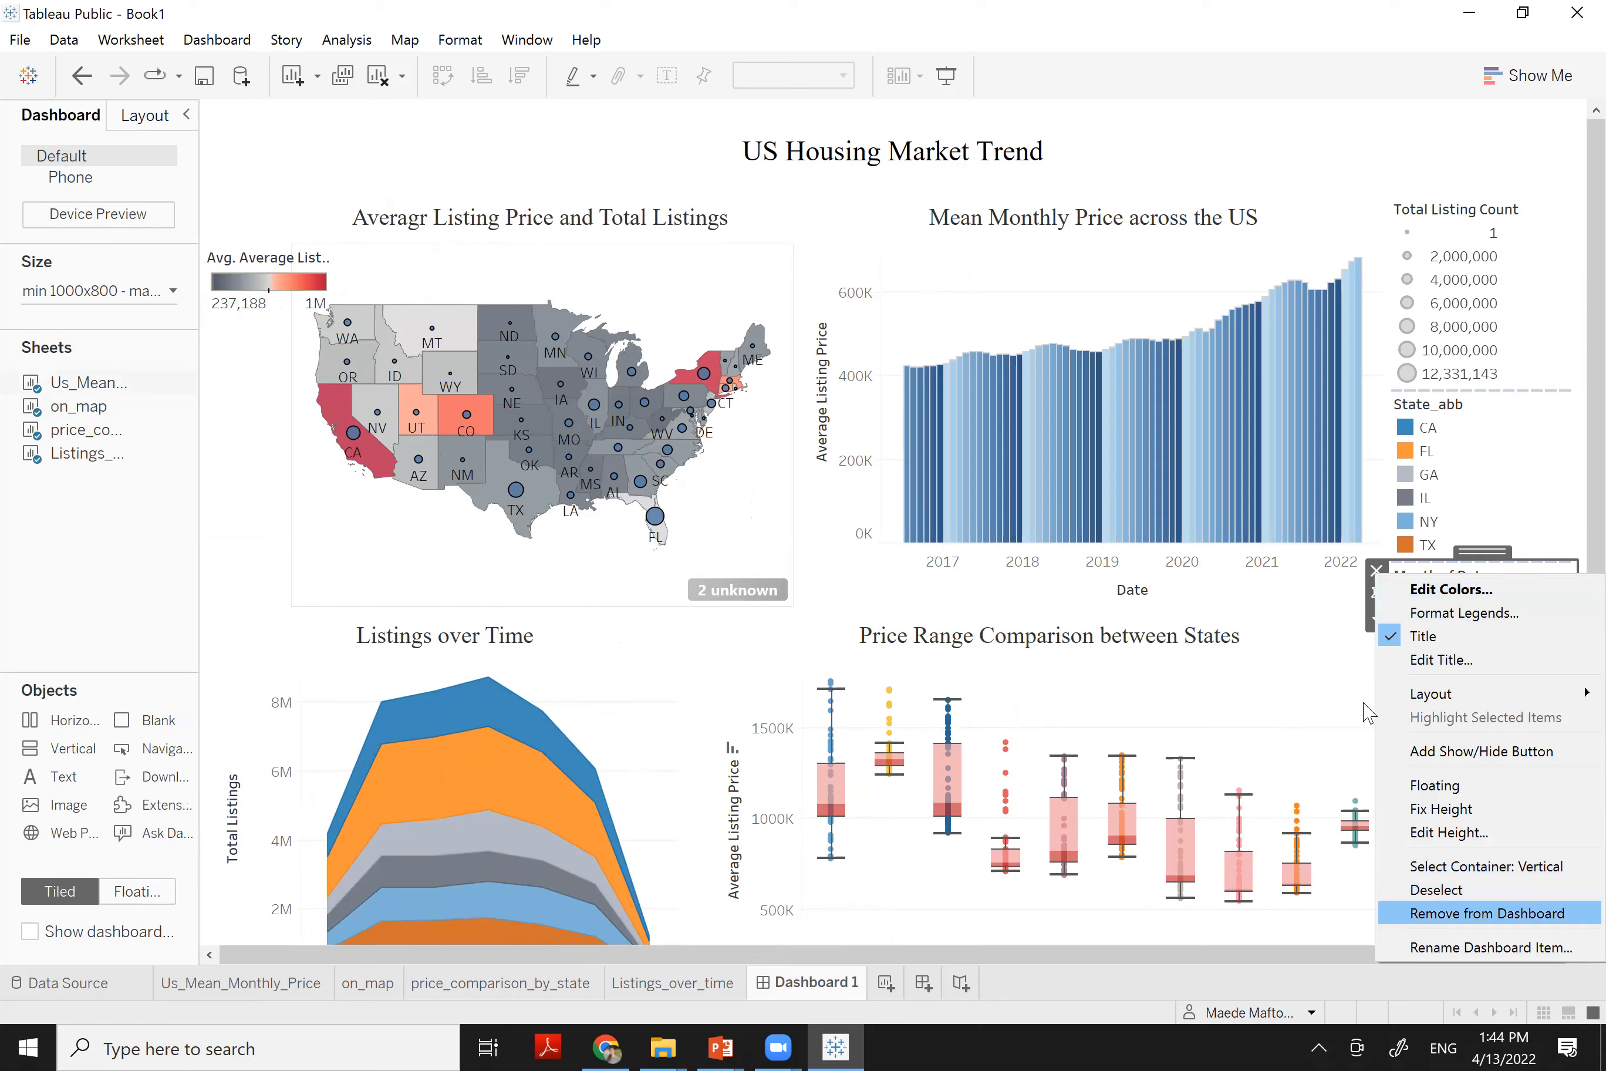
right_click(1540, 407)
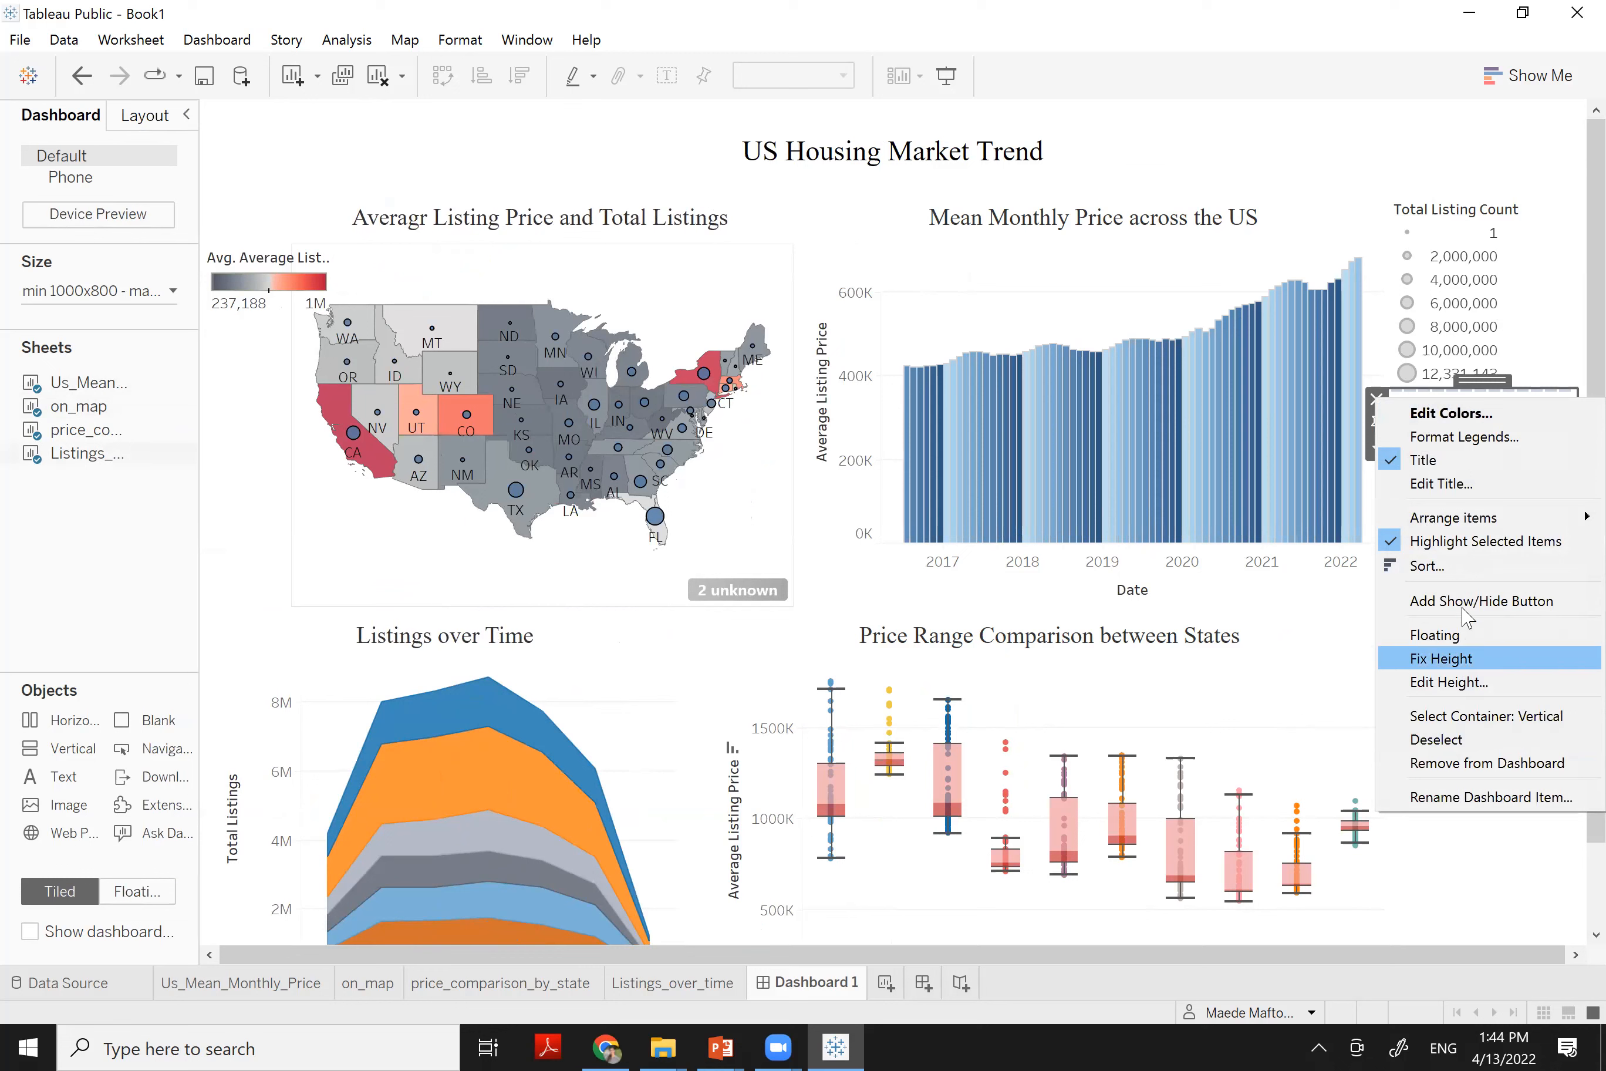
Float the State_abb legend over Listings over Time and stretch it down to list states through TX
click(1454, 650)
drag(1441, 410, 321, 632)
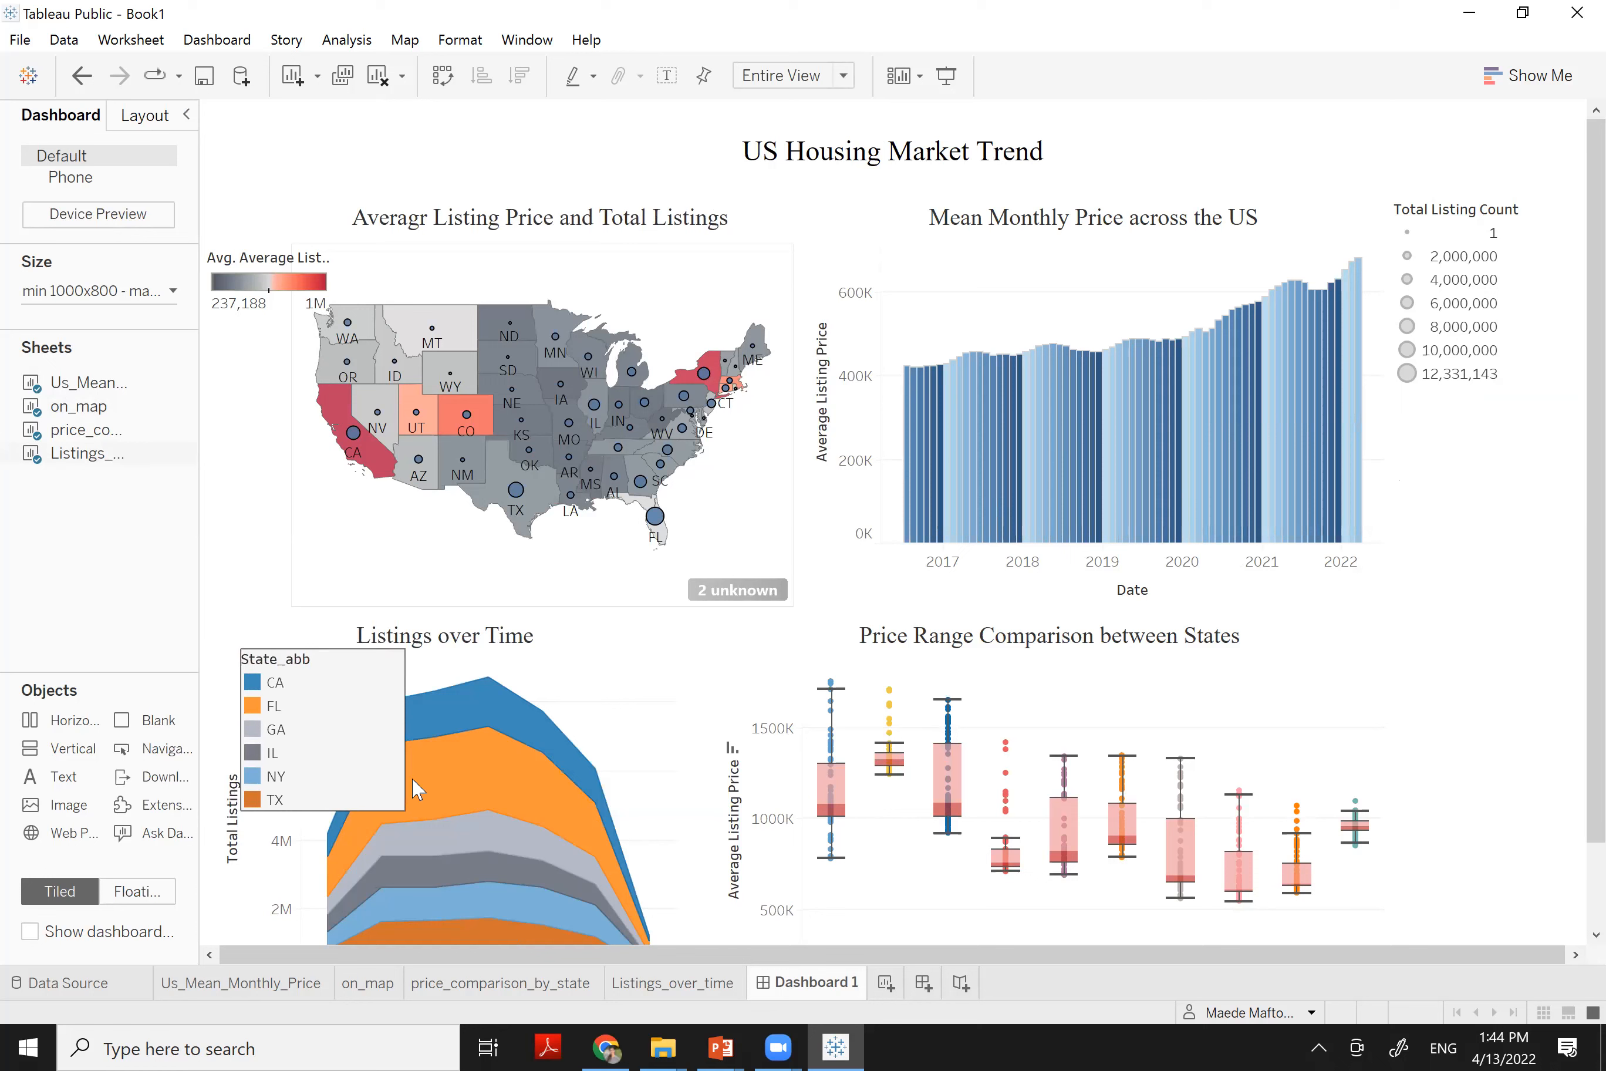
drag(401, 808, 327, 795)
drag(267, 642, 318, 653)
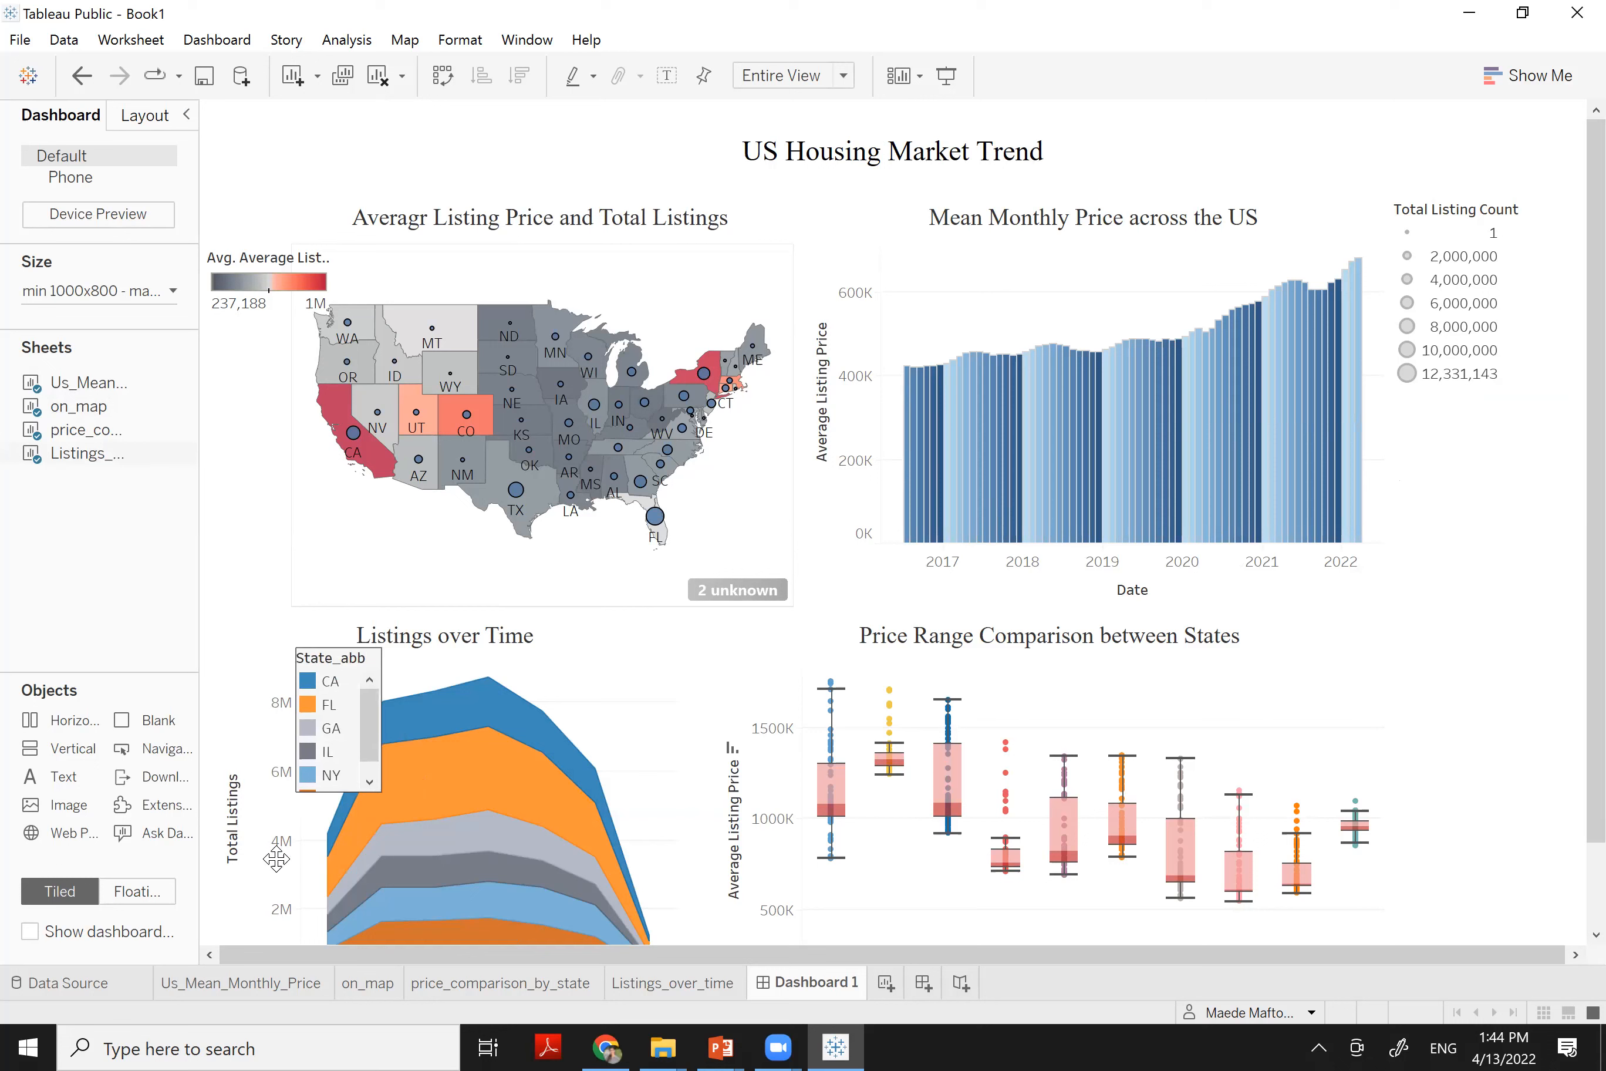
drag(324, 821, 327, 829)
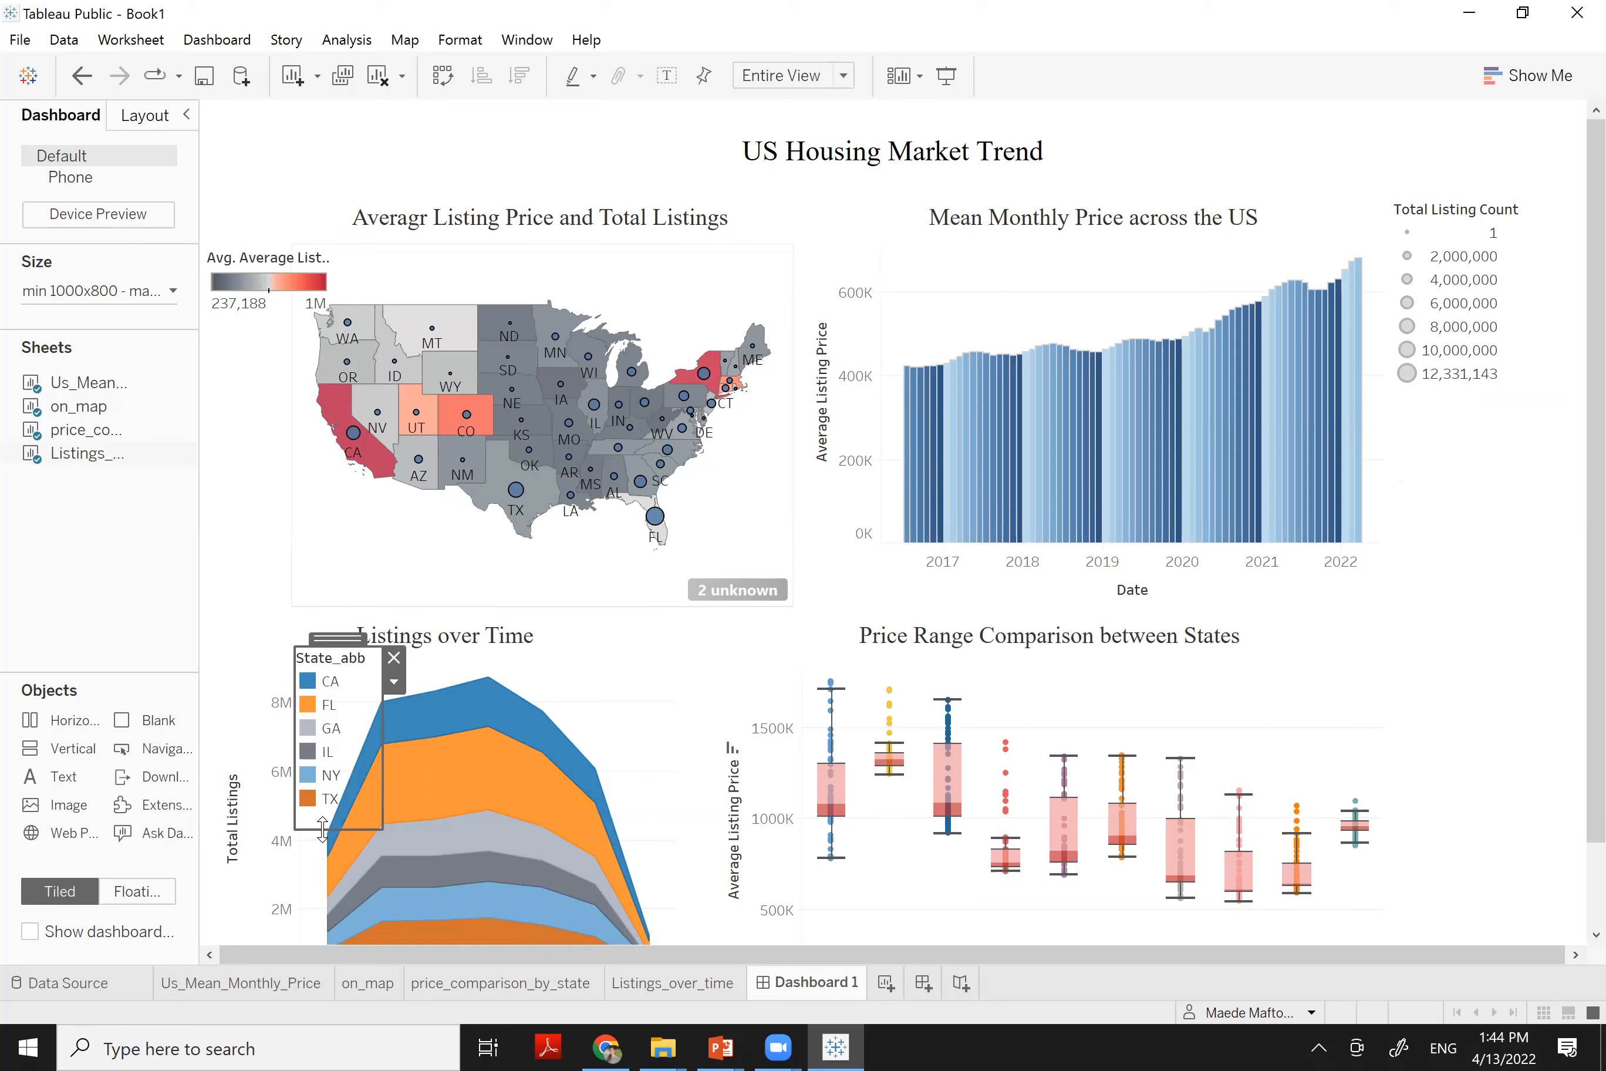
Clear the State_abb legend's title so it shows no heading
double_click(345, 669)
drag(599, 409, 442, 414)
key(BackSpace)
click(995, 677)
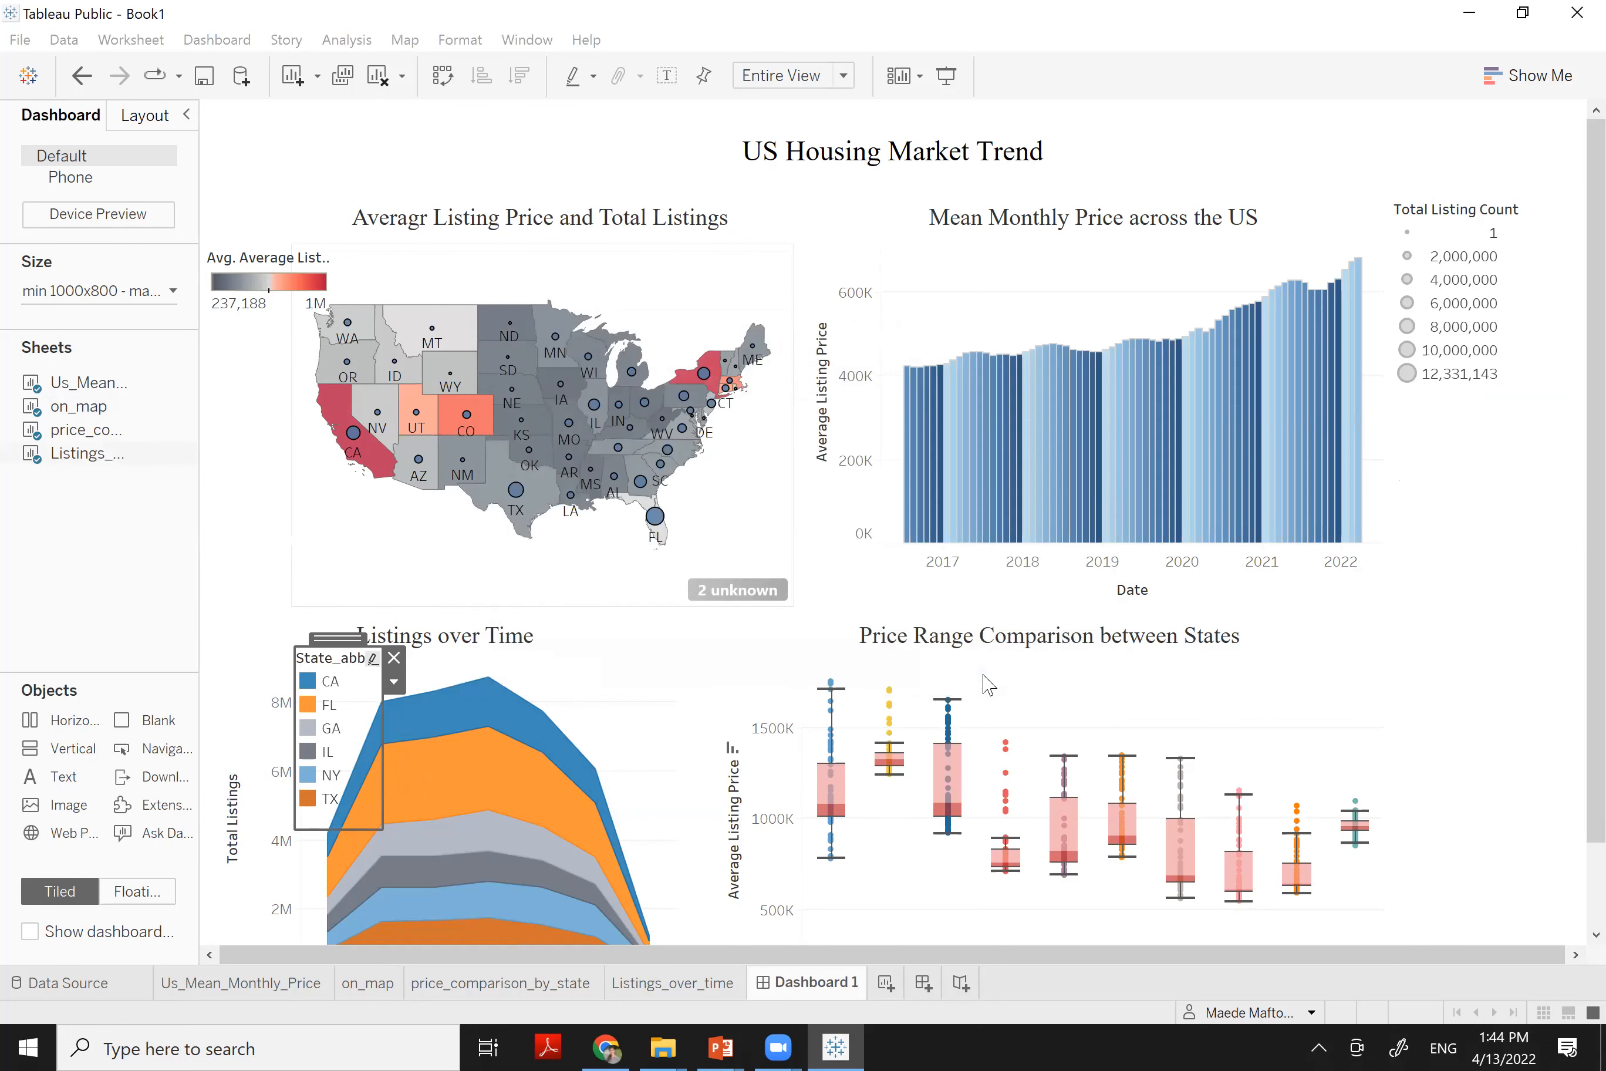
click(1476, 302)
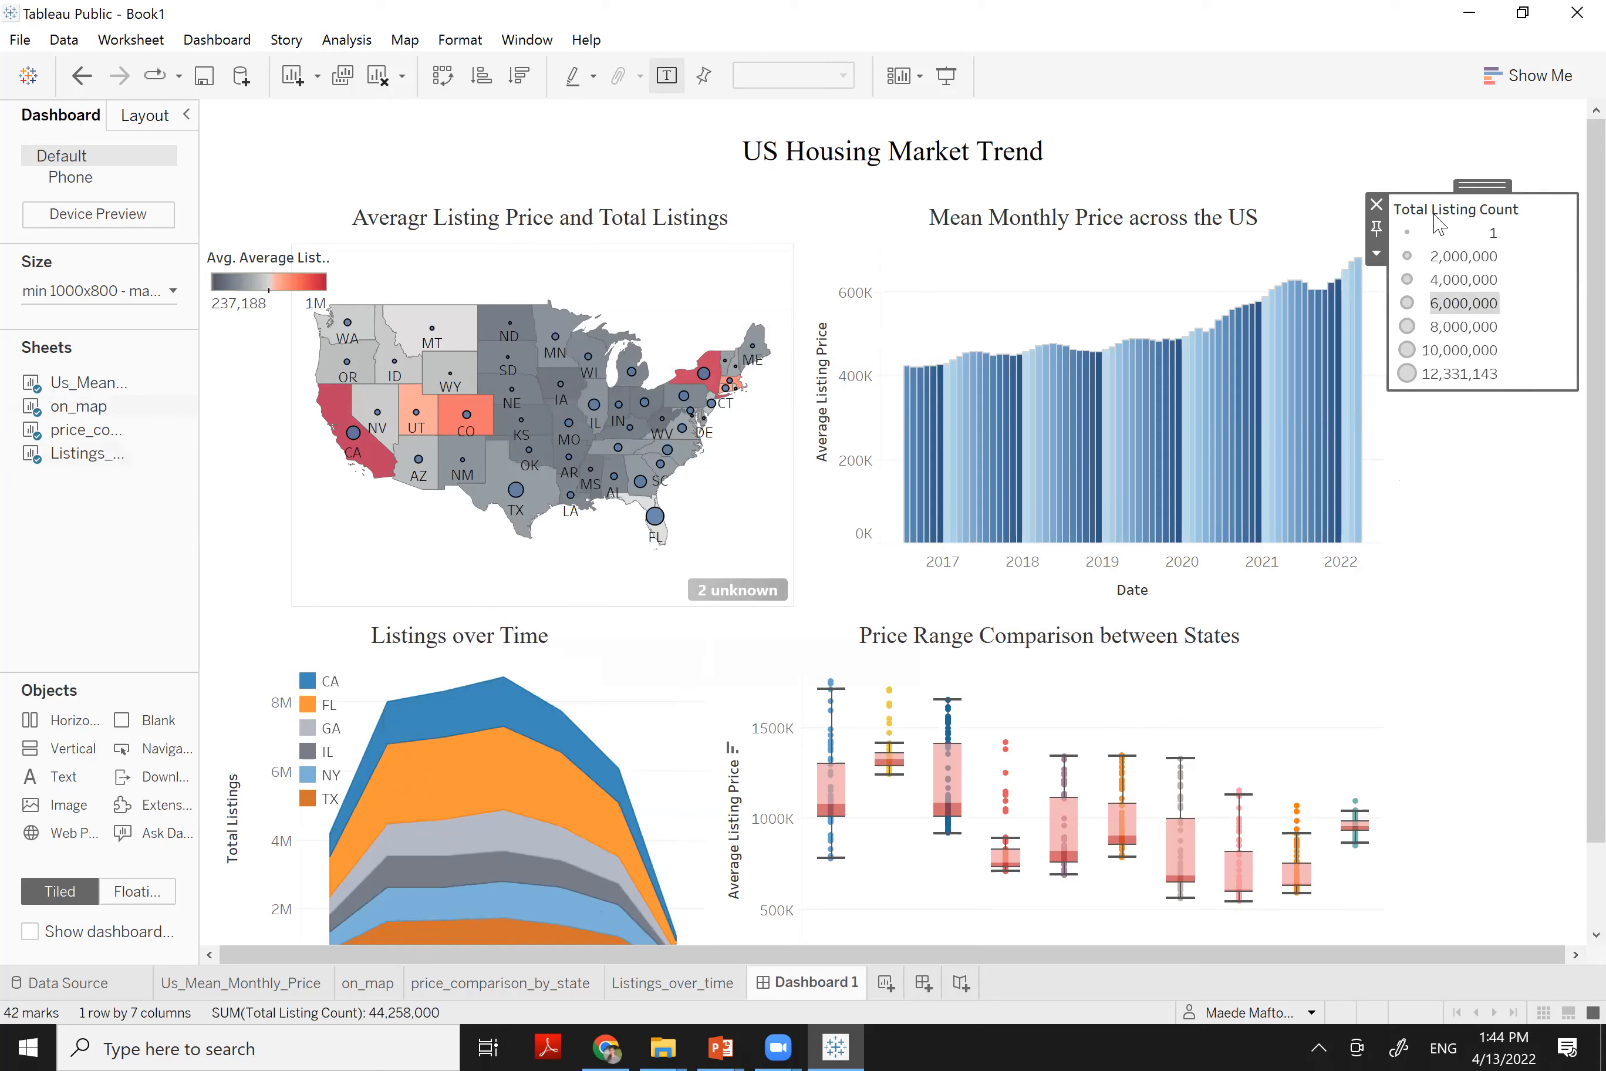
Float the Total Listing Count legend and place it at the map's left edge below the price legend
click(1376, 253)
click(1425, 421)
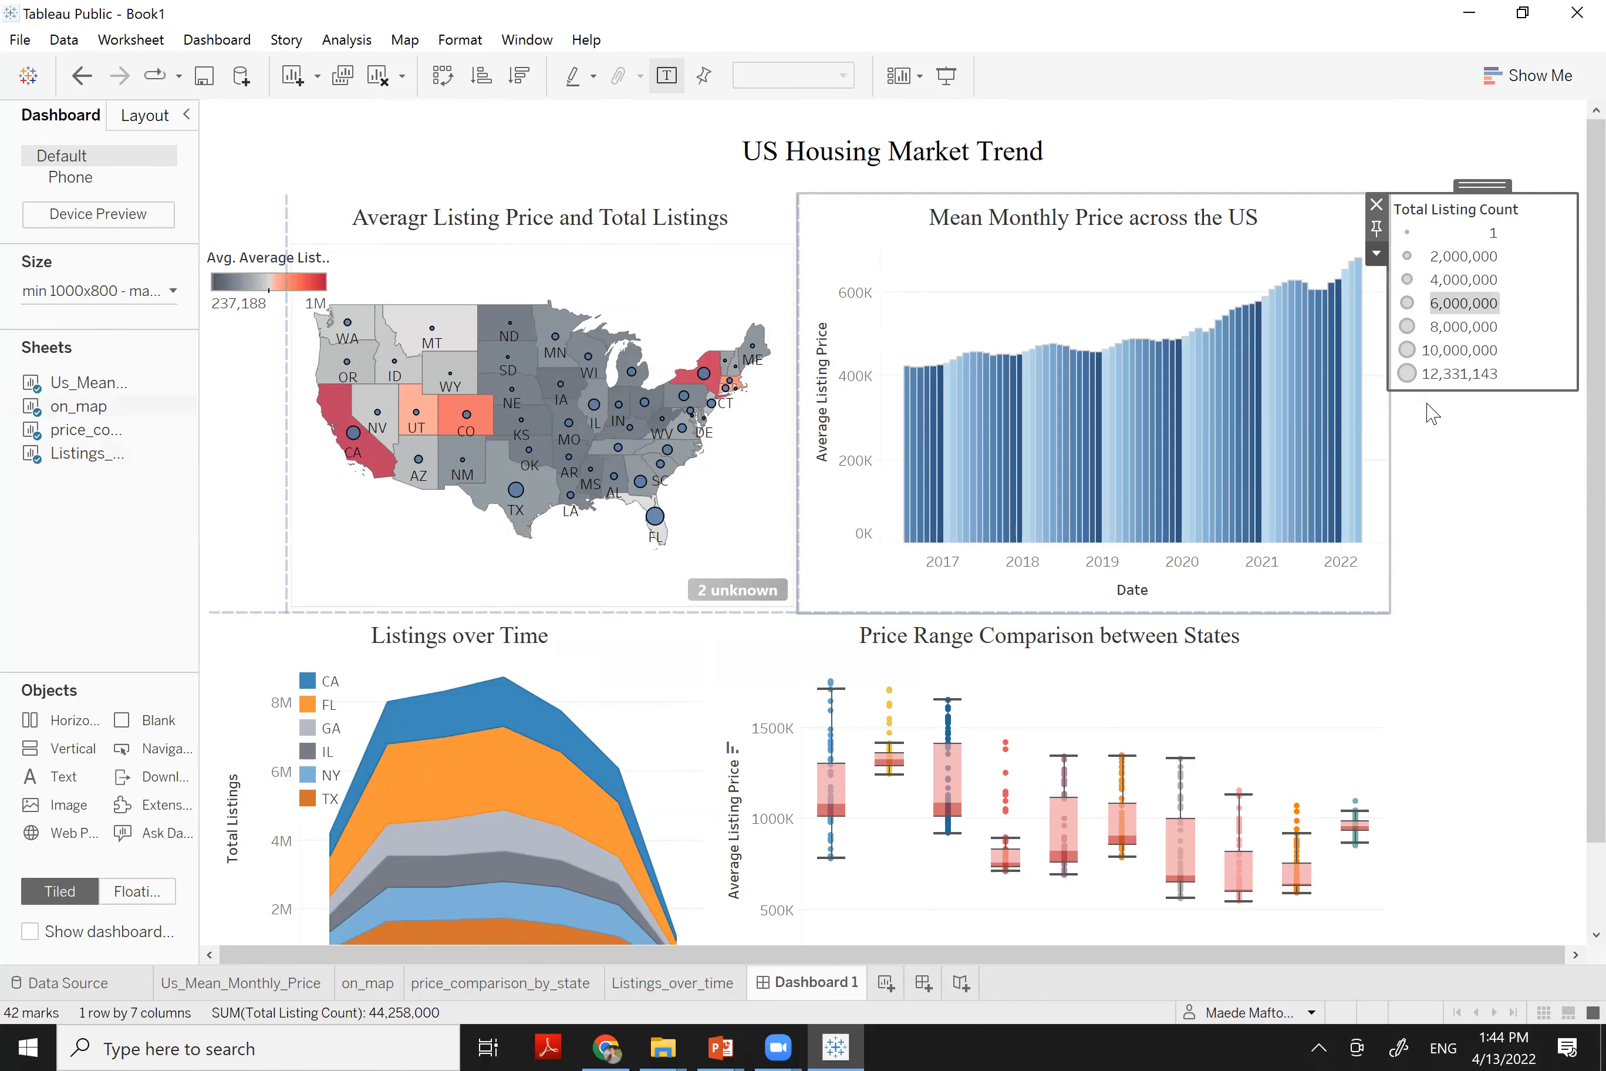
drag(1428, 211, 386, 406)
mouse_move(274, 428)
mouse_down()
mouse_move(244, 434)
mouse_move(246, 420)
mouse_up()
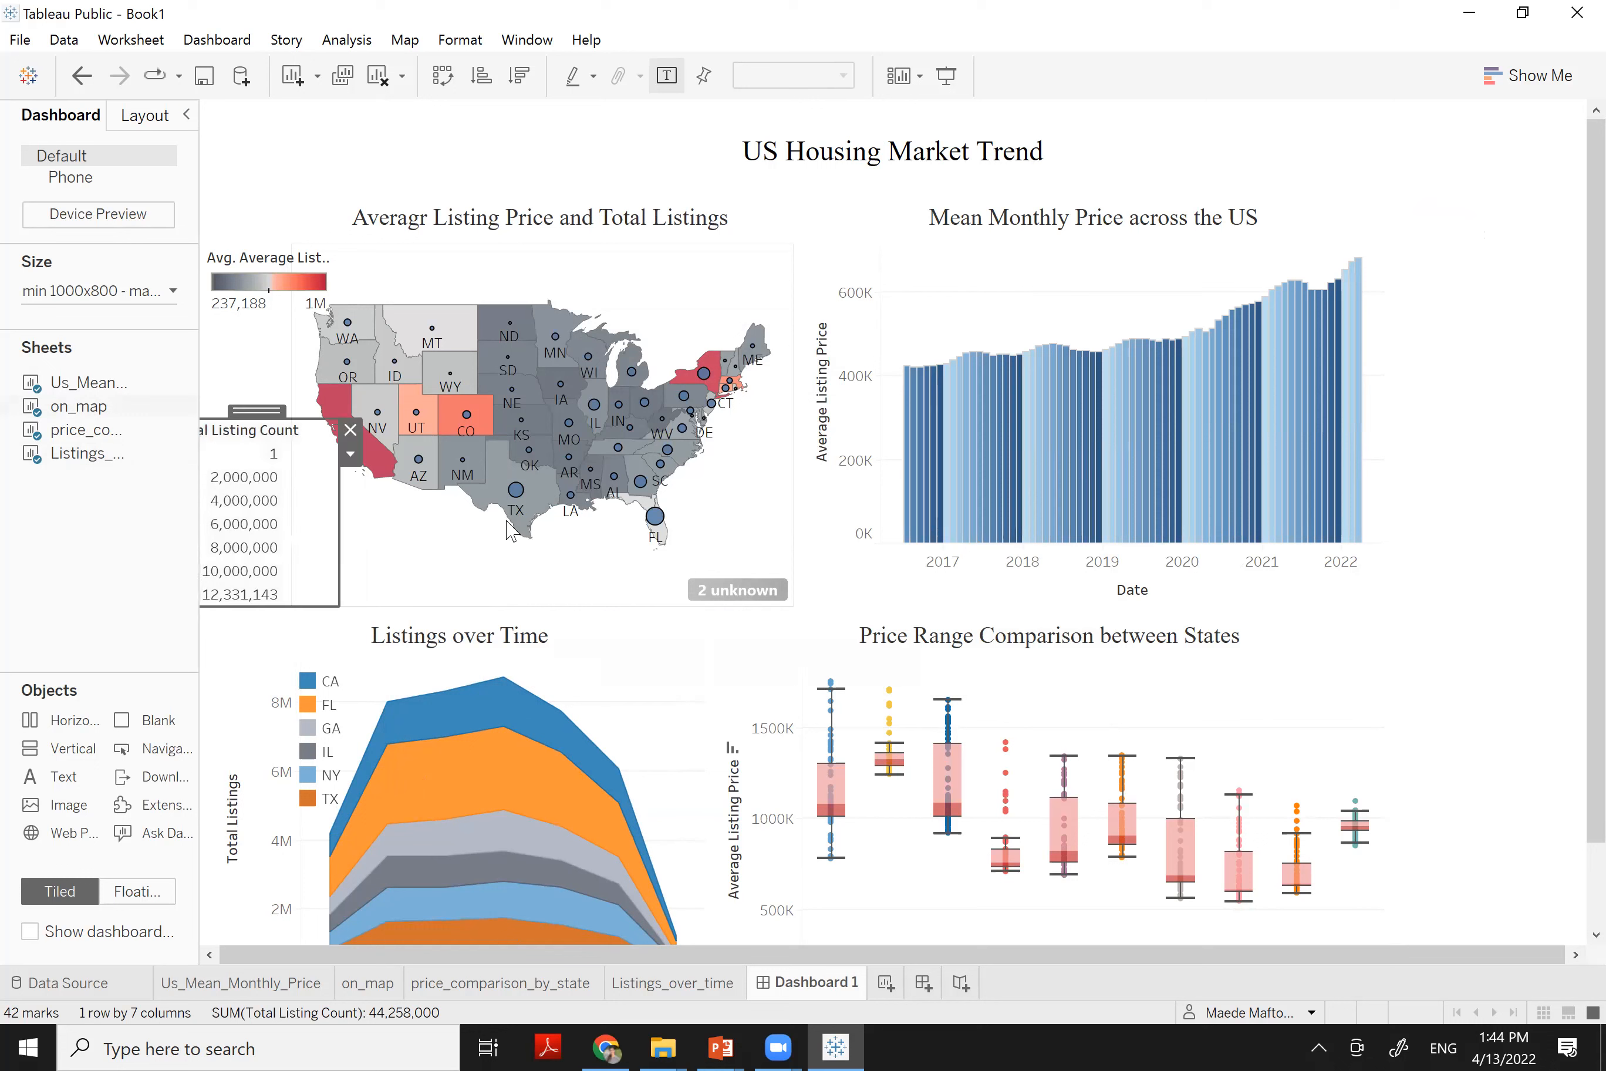
click(453, 570)
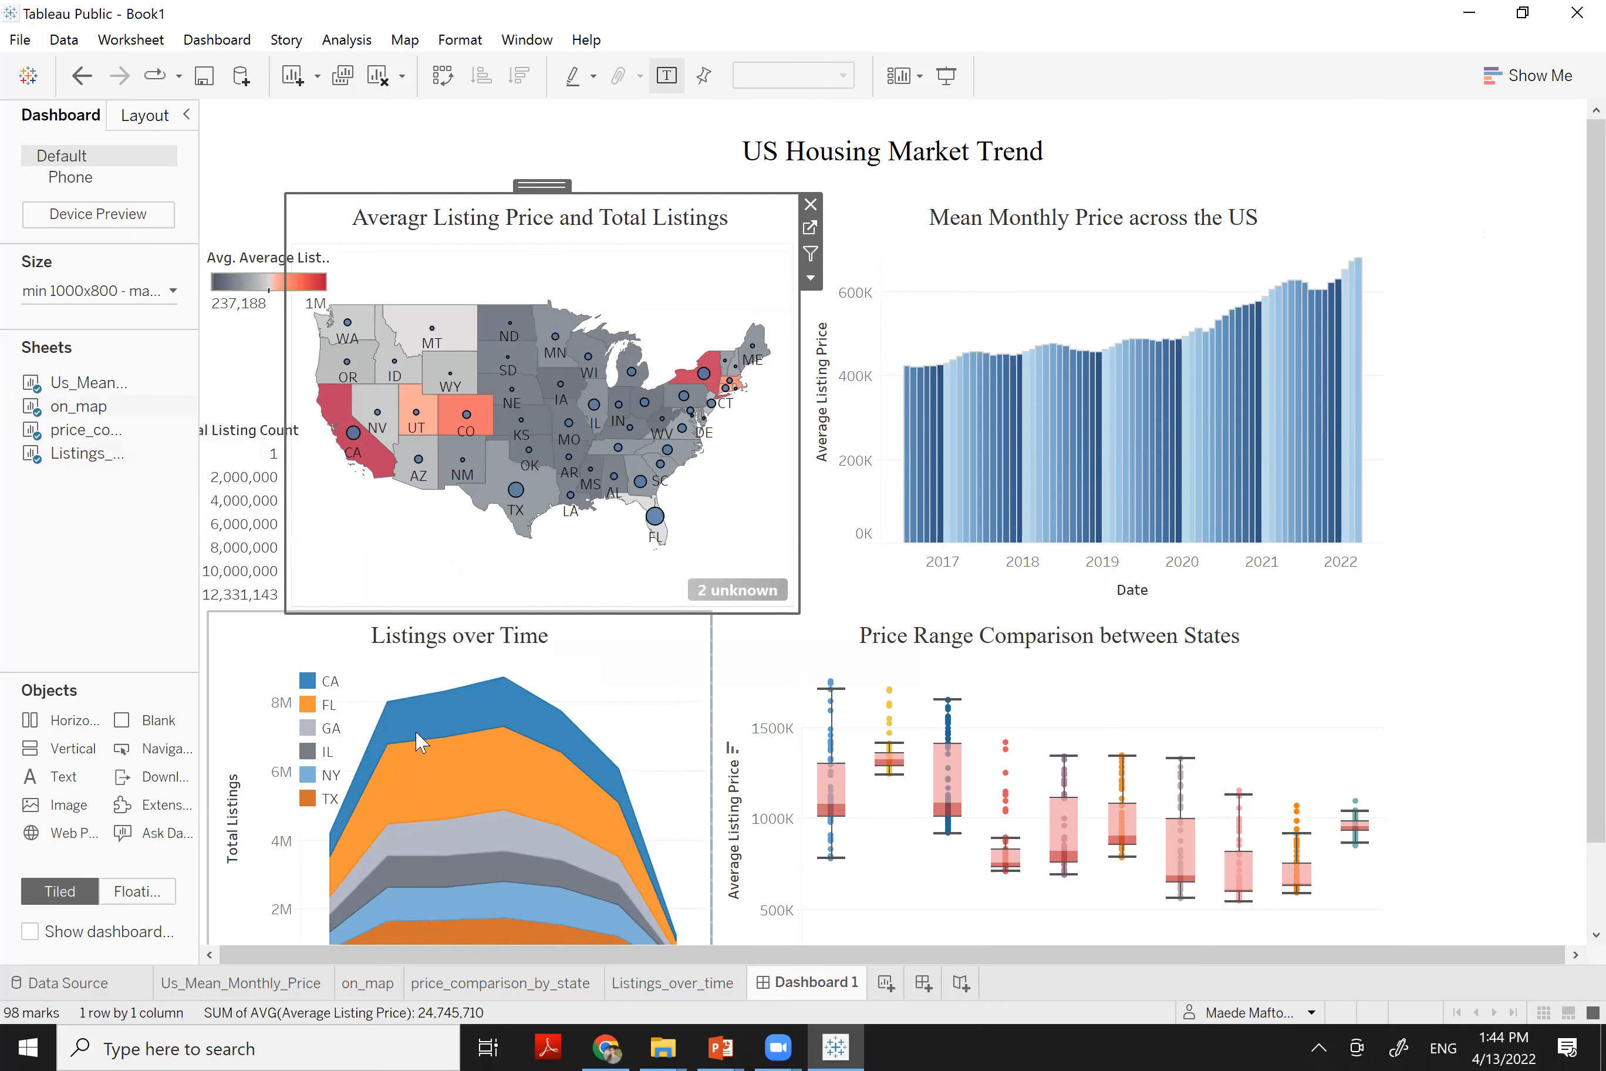
Resize the now-empty container on the dashboard's right
click(1473, 637)
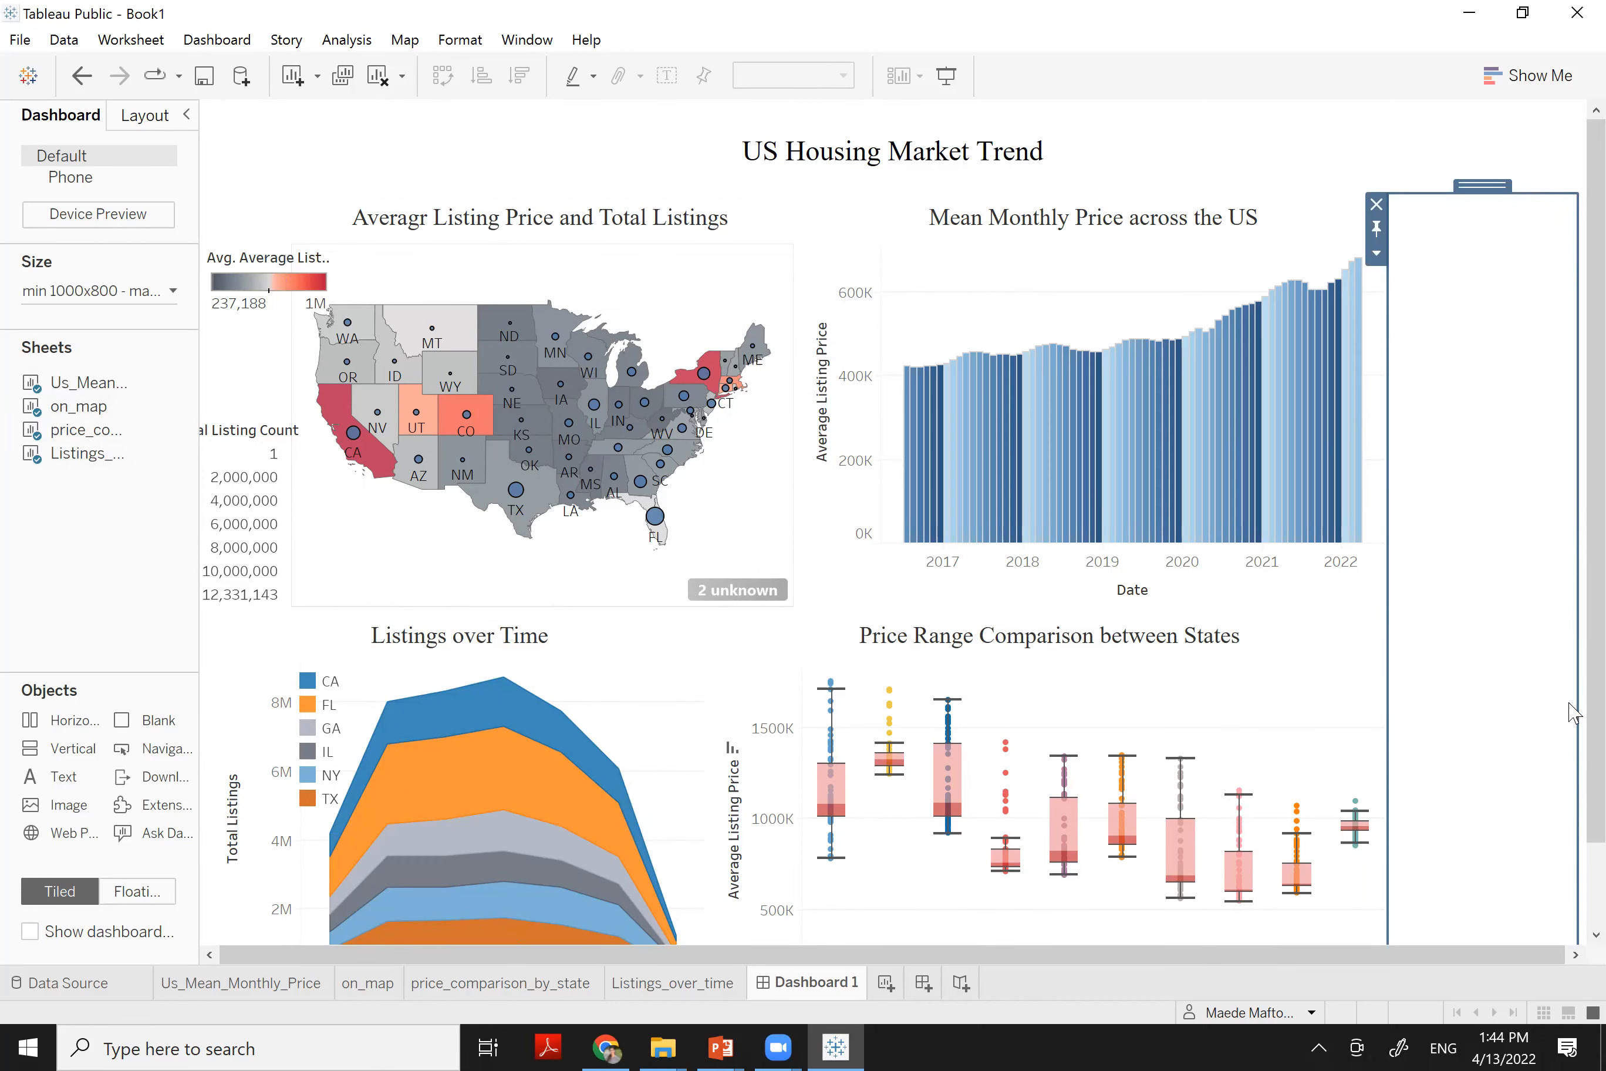
drag(1589, 698, 1573, 843)
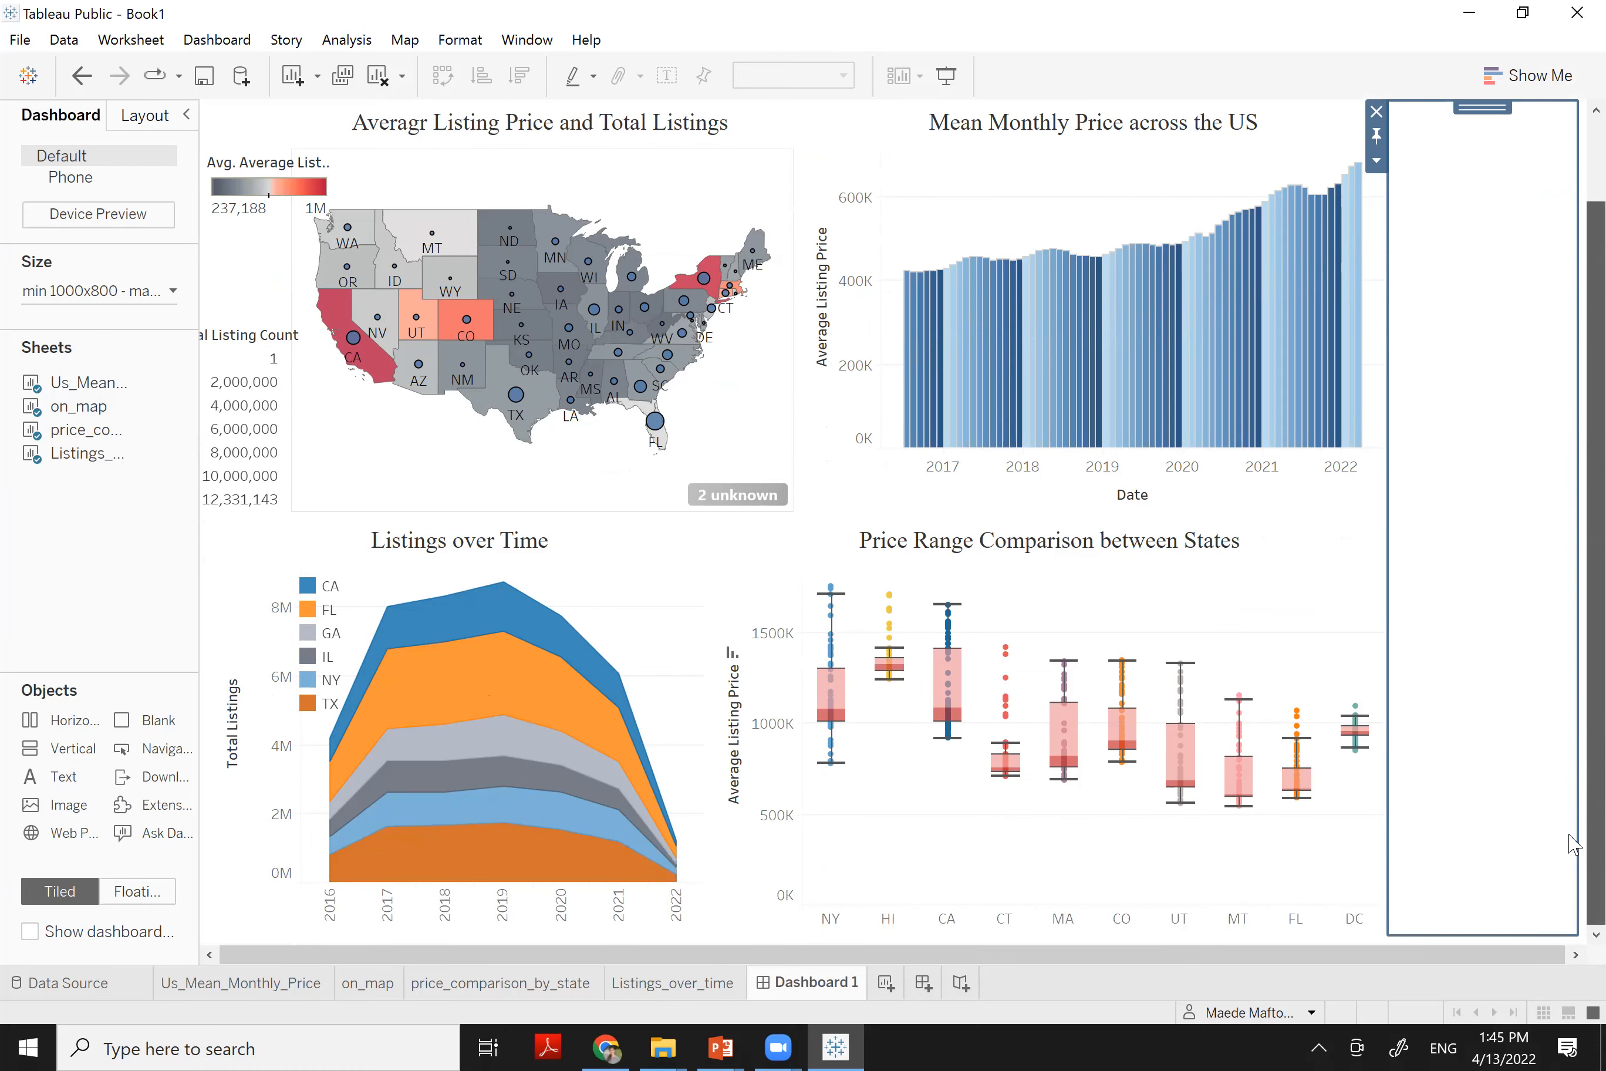
mouse_move(1573, 765)
mouse_down()
mouse_move(1572, 684)
mouse_move(1570, 798)
mouse_up()
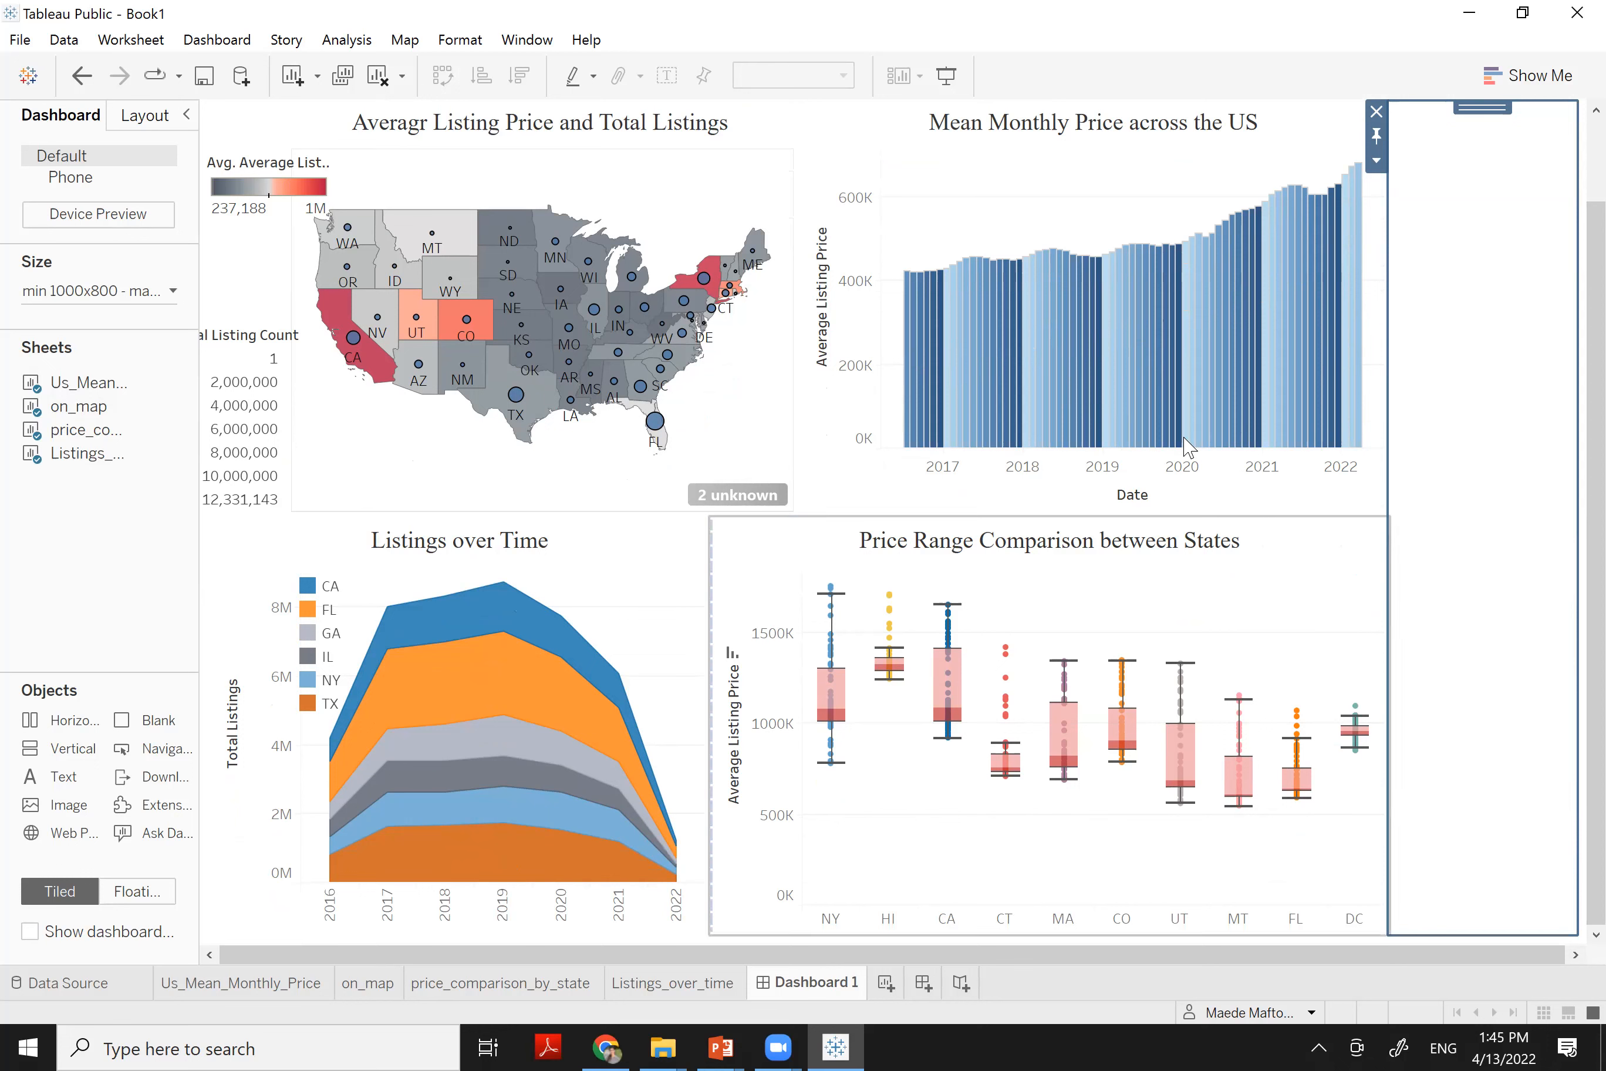
click(1052, 727)
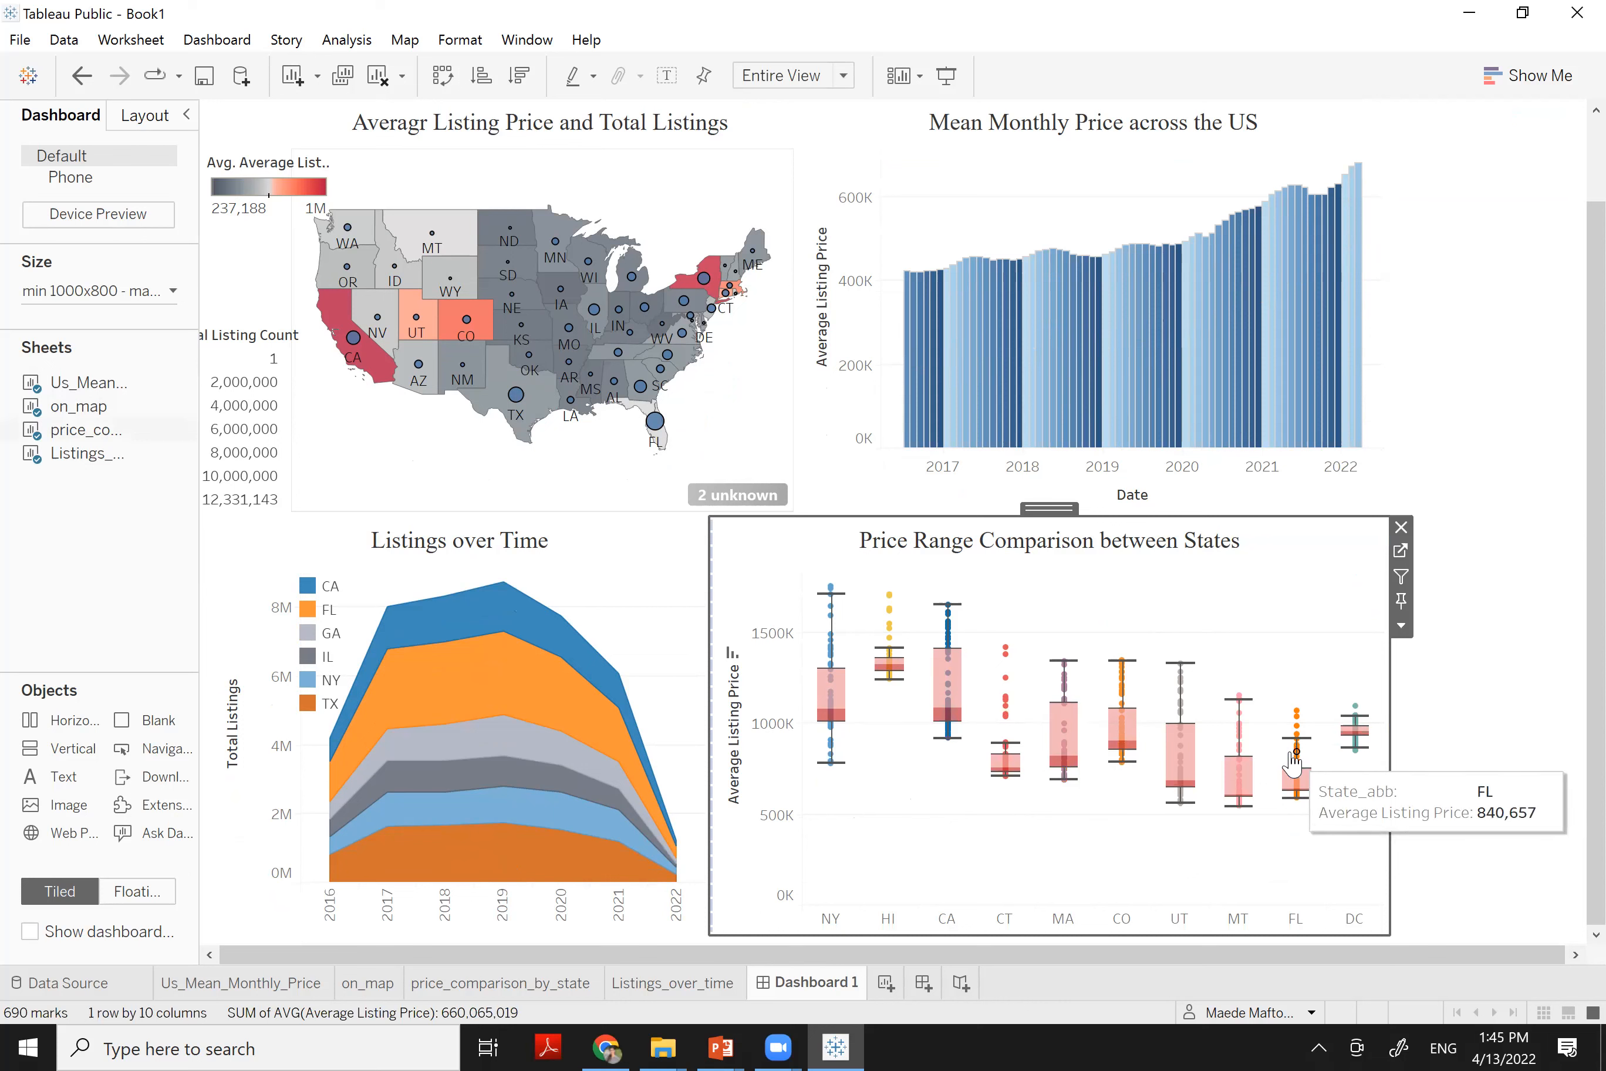
On the price_comparison_by_state sheet, add a 7/1/2016–3/1/2022 Date range filter and show its slider card
click(1400, 552)
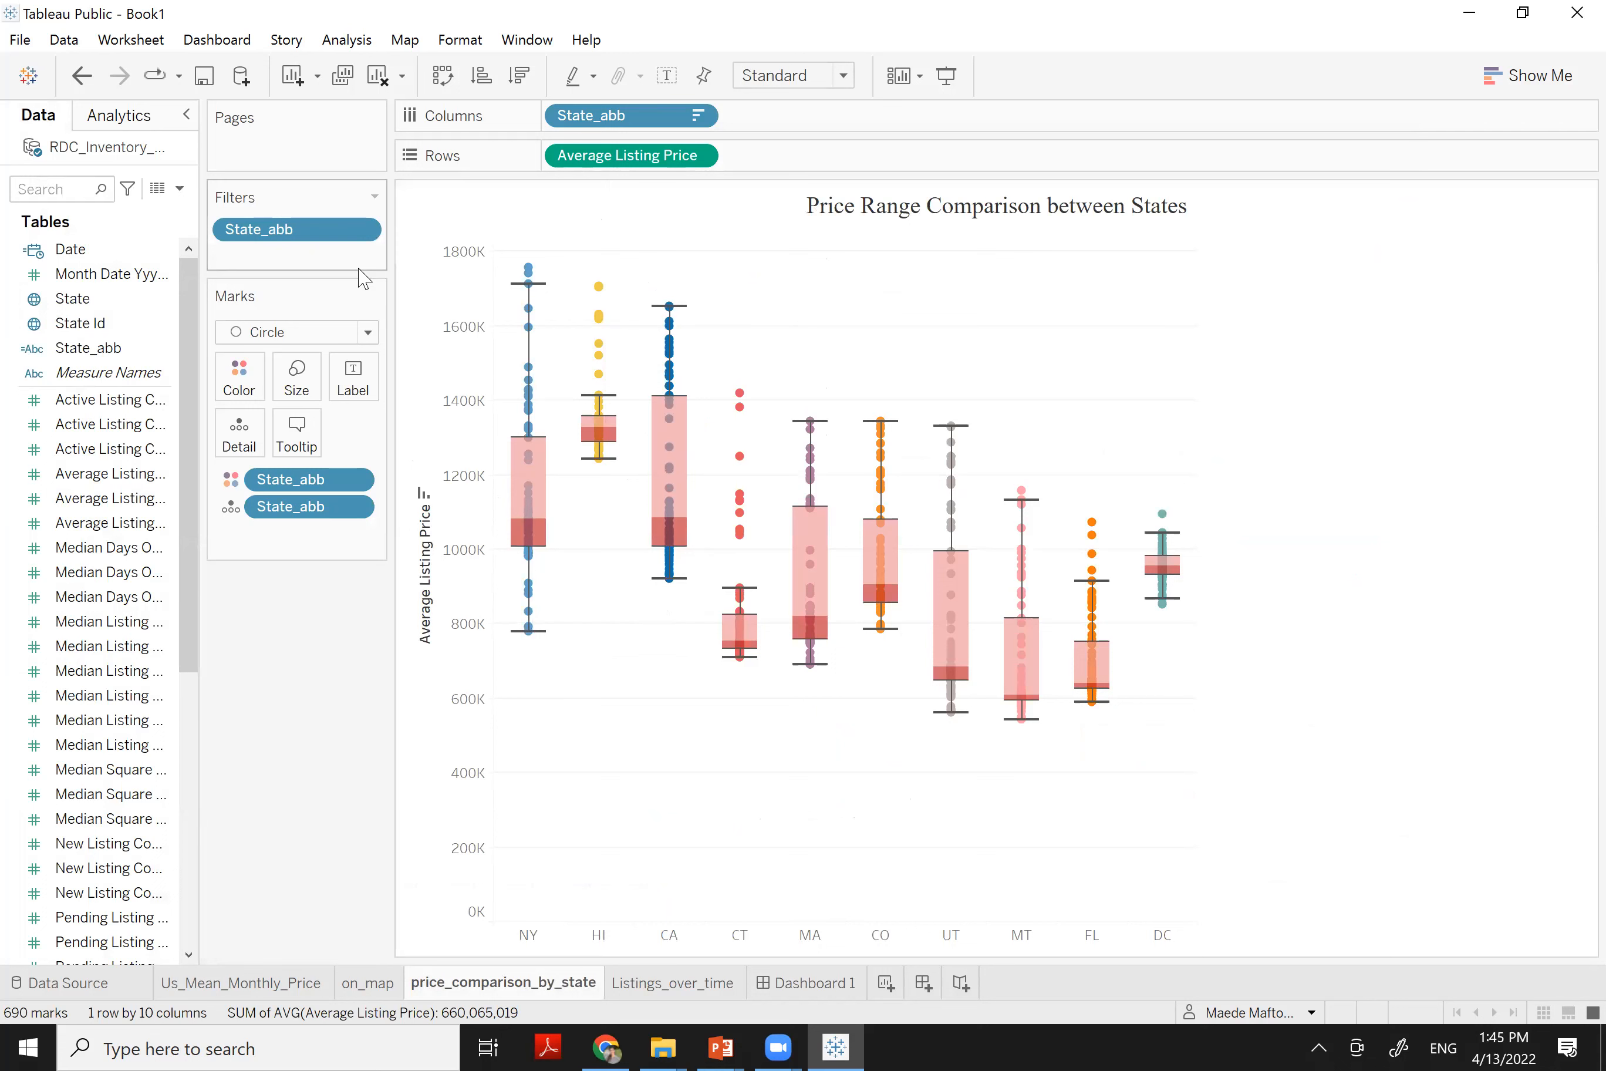
drag(82, 253, 285, 257)
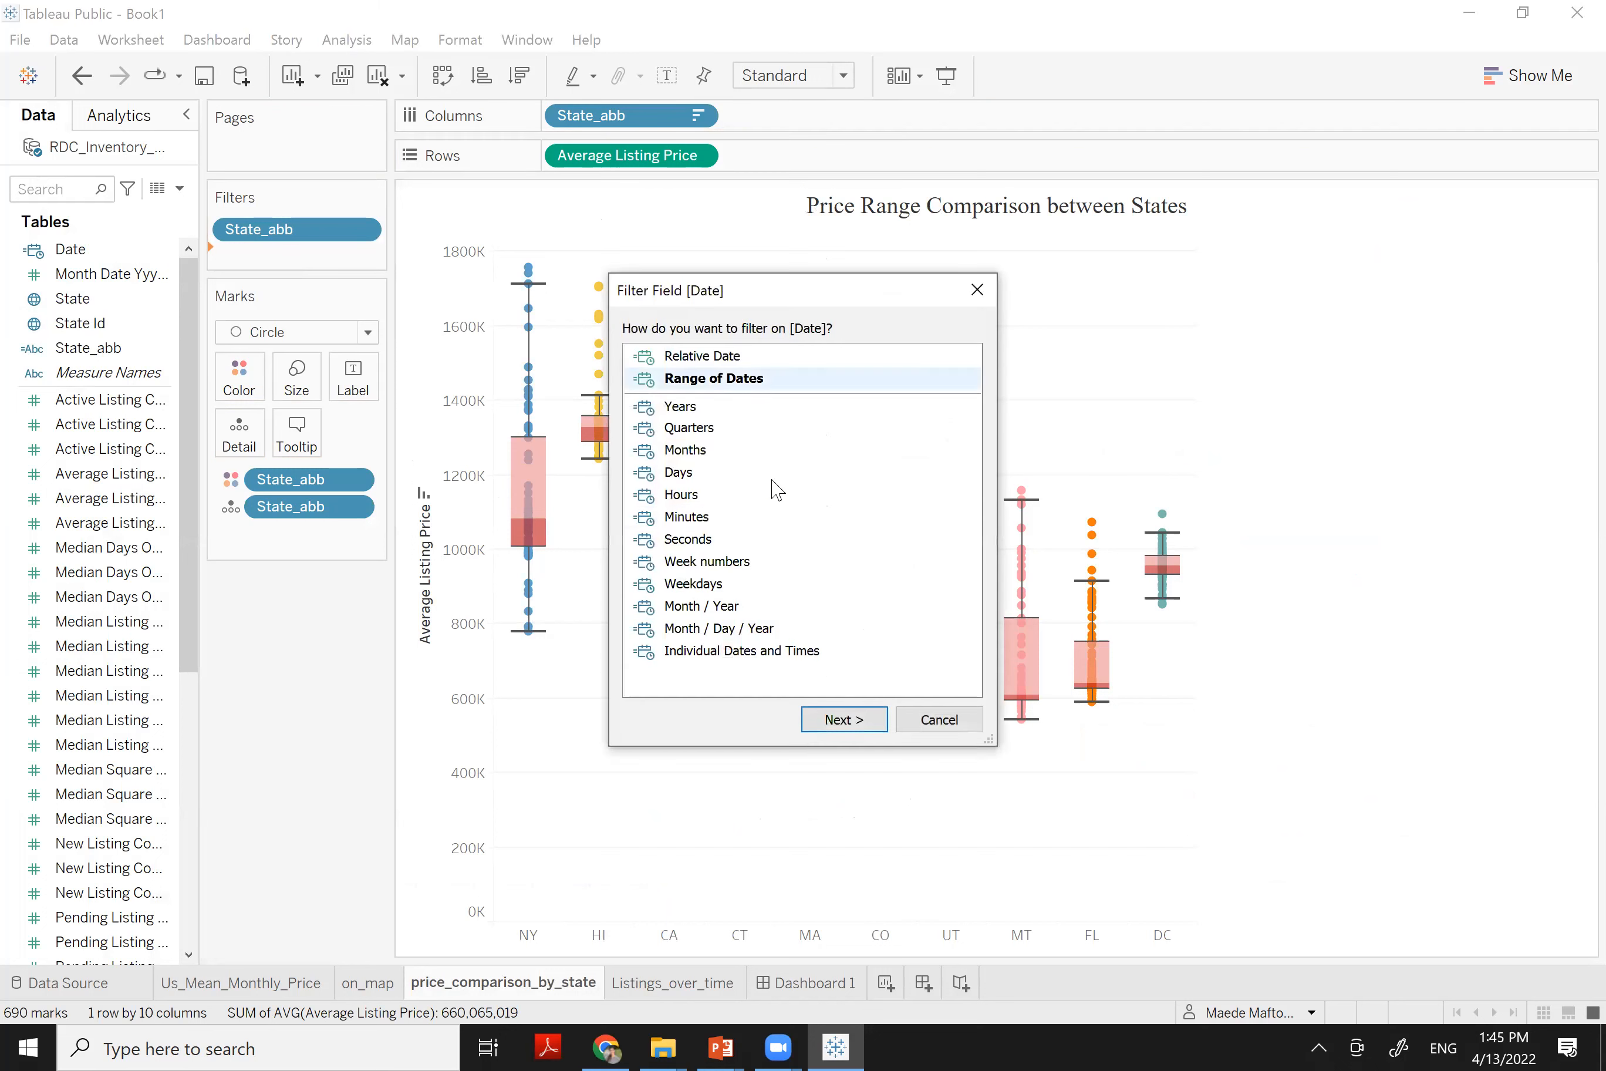
click(845, 719)
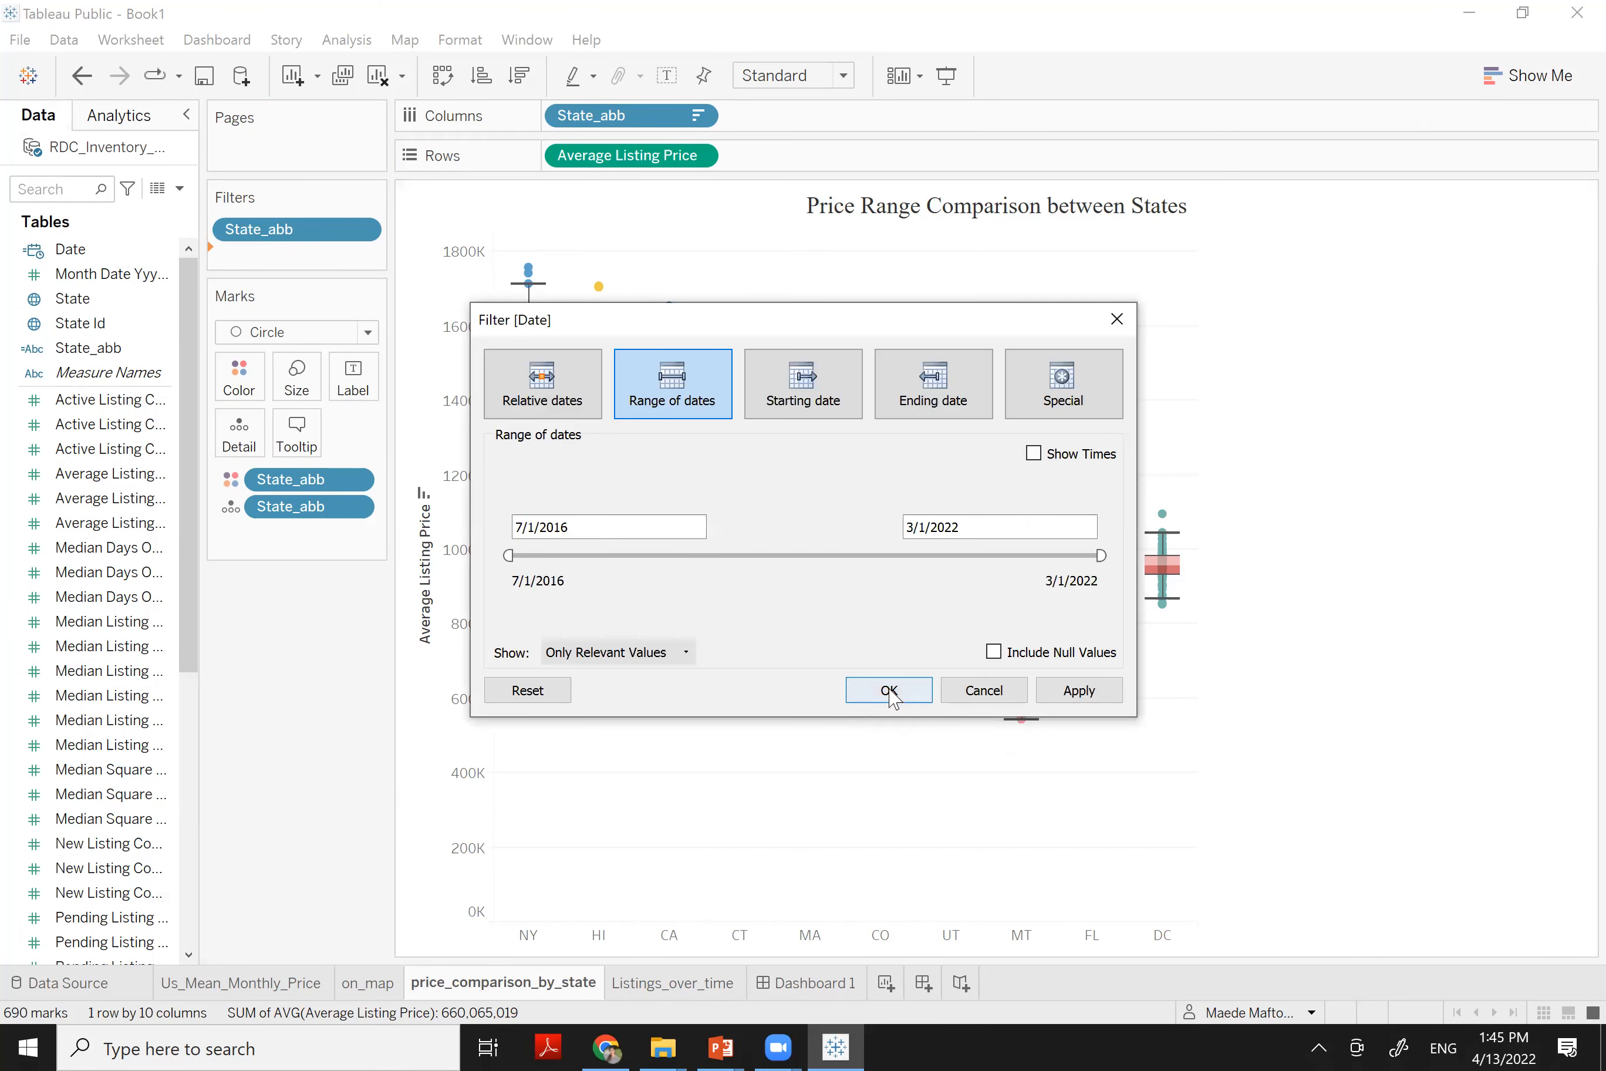
click(889, 691)
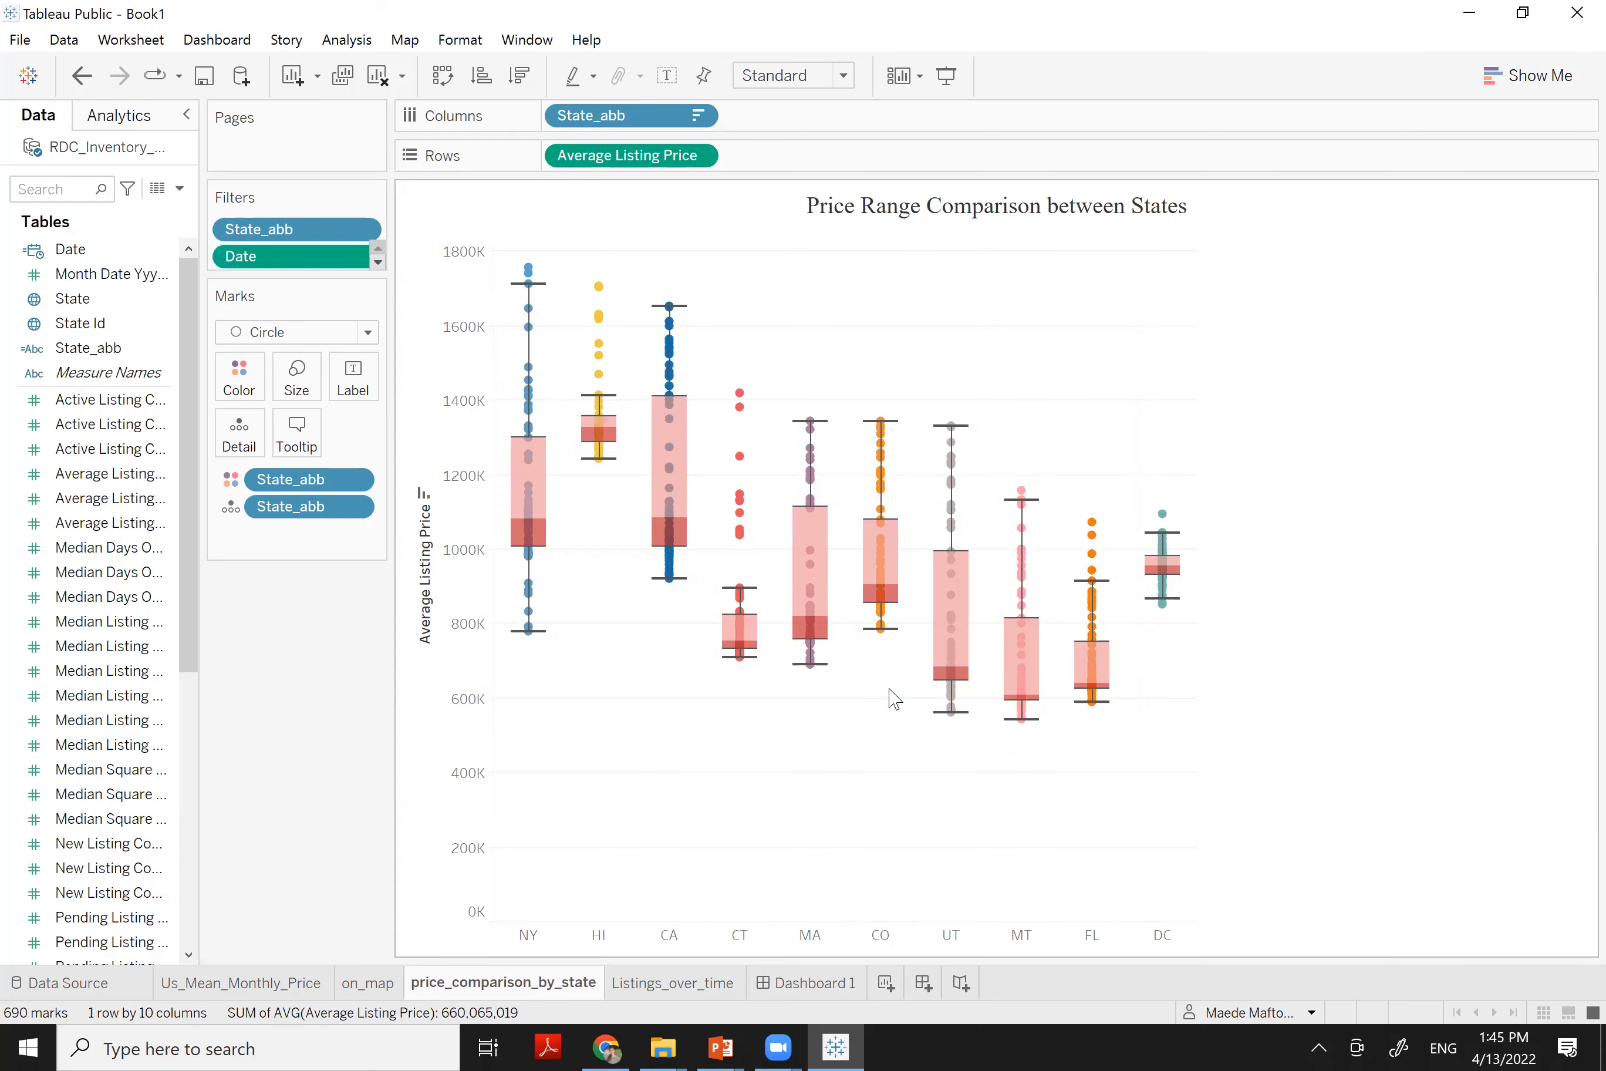
click(361, 257)
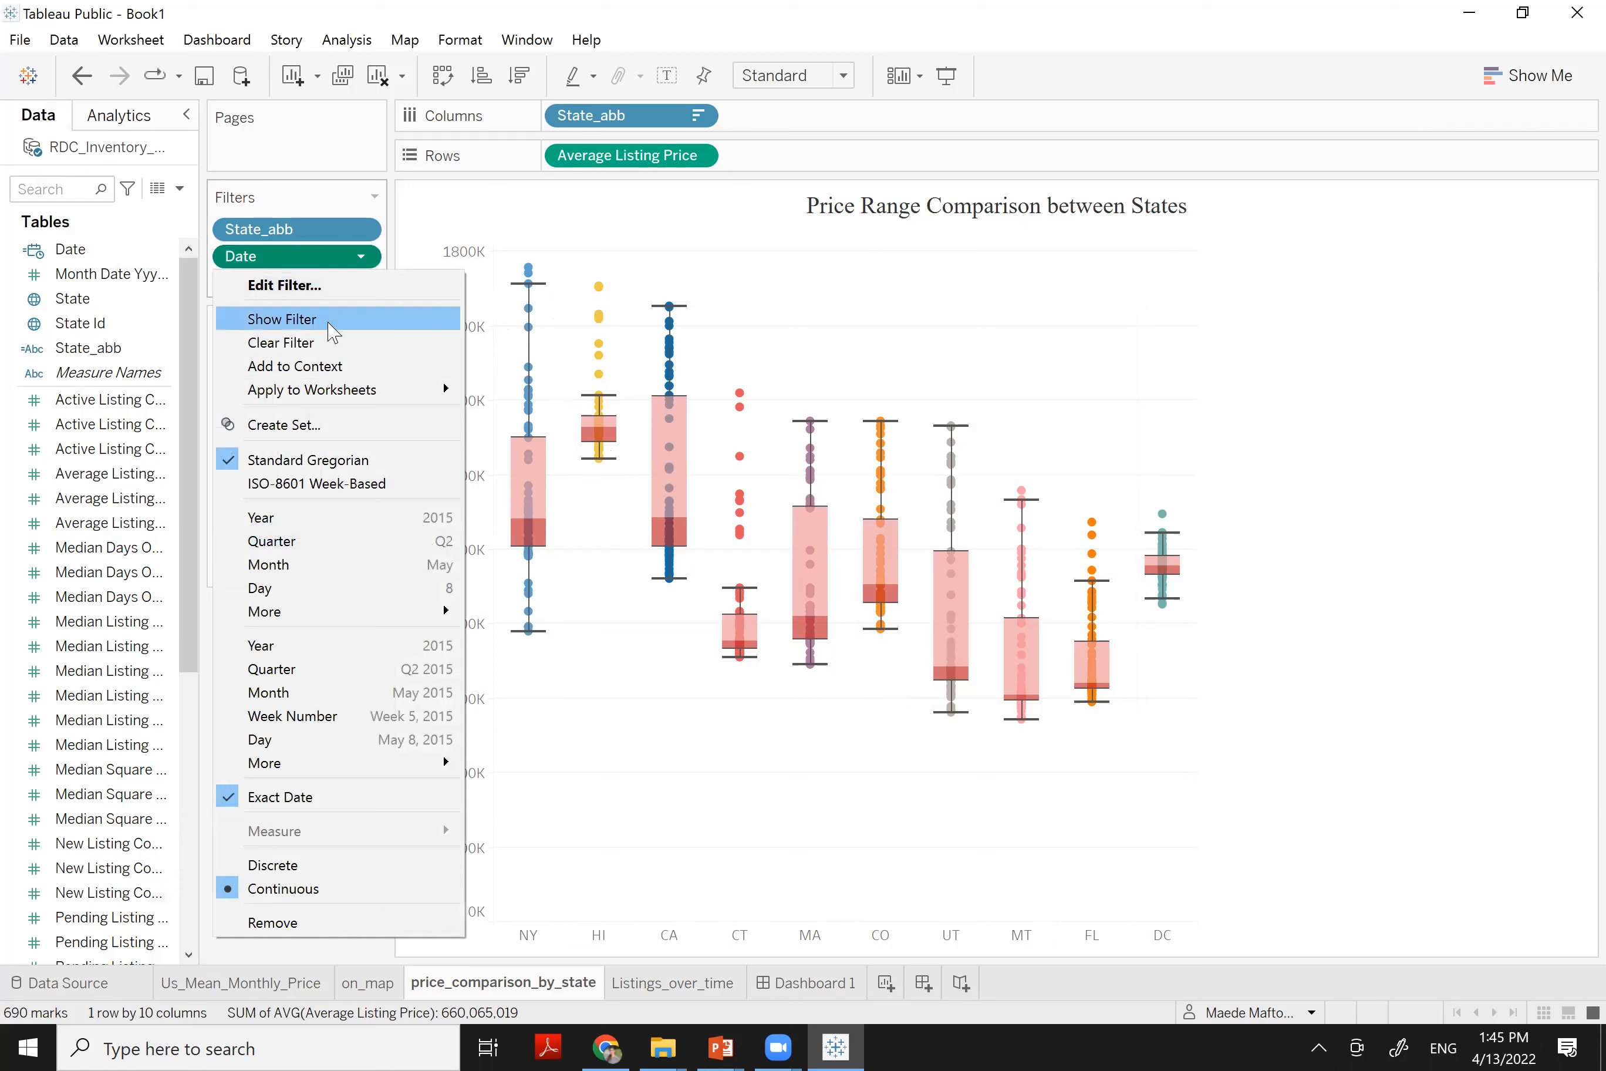
click(269, 318)
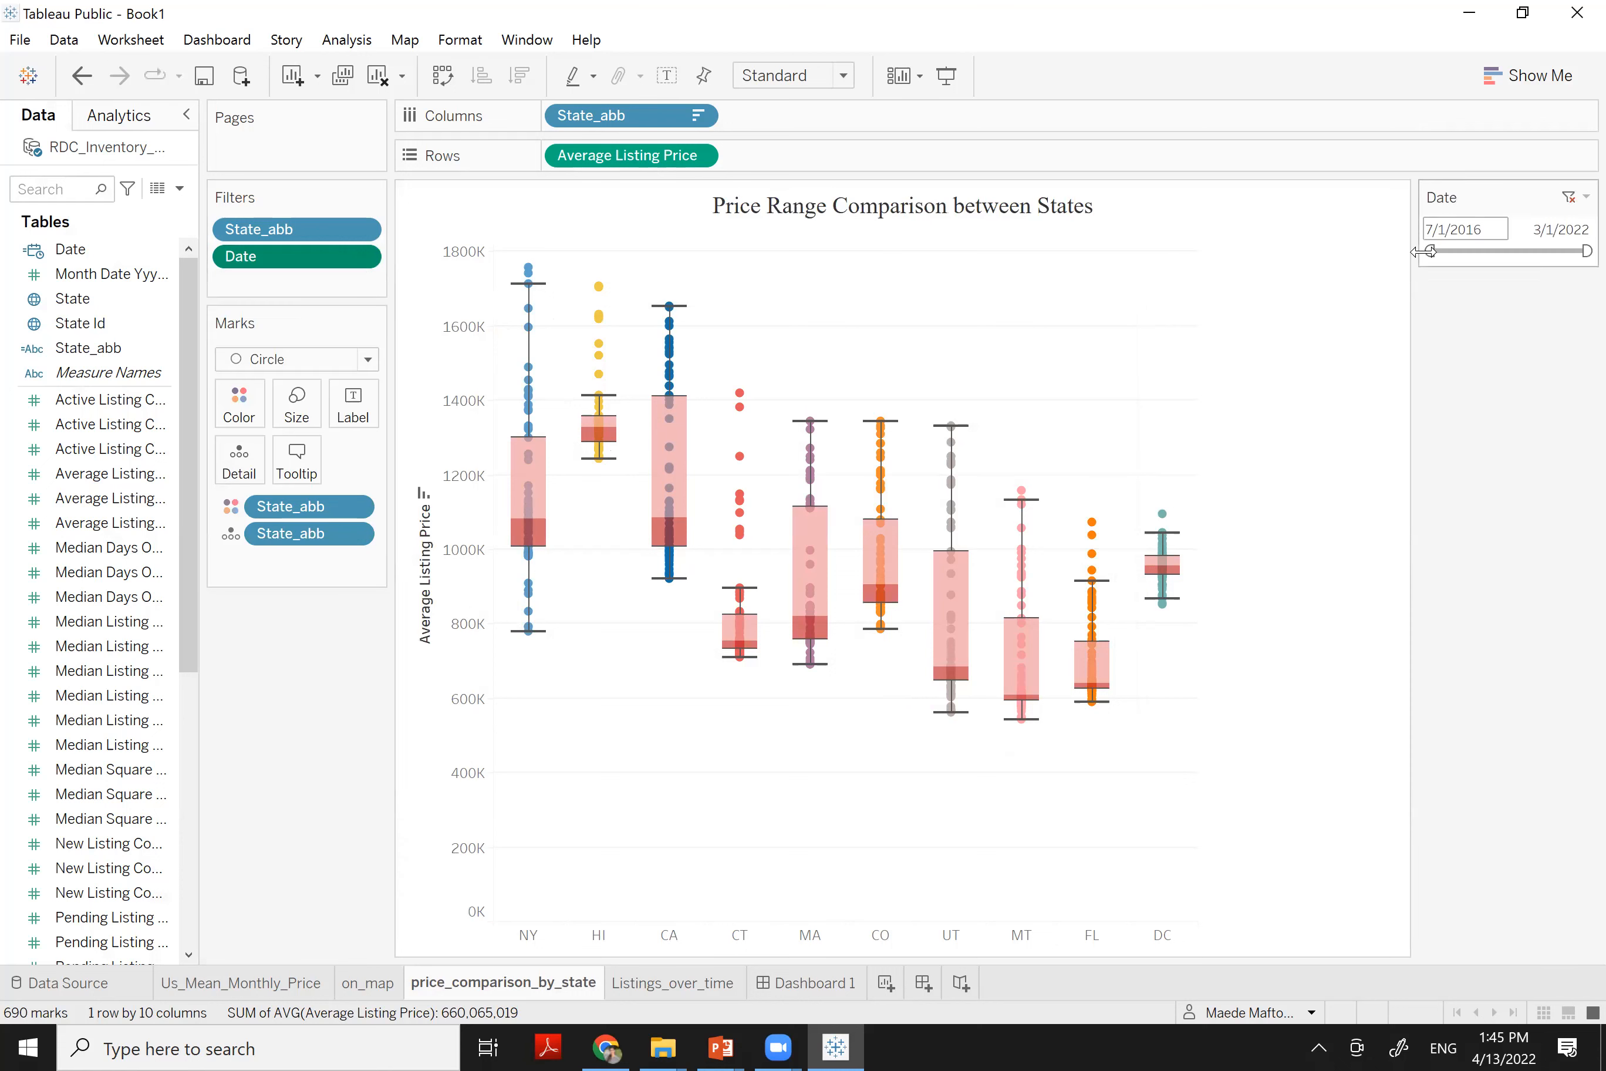
Test the Date slider with narrower ranges, then reset it to the full span
drag(1430, 251, 1493, 251)
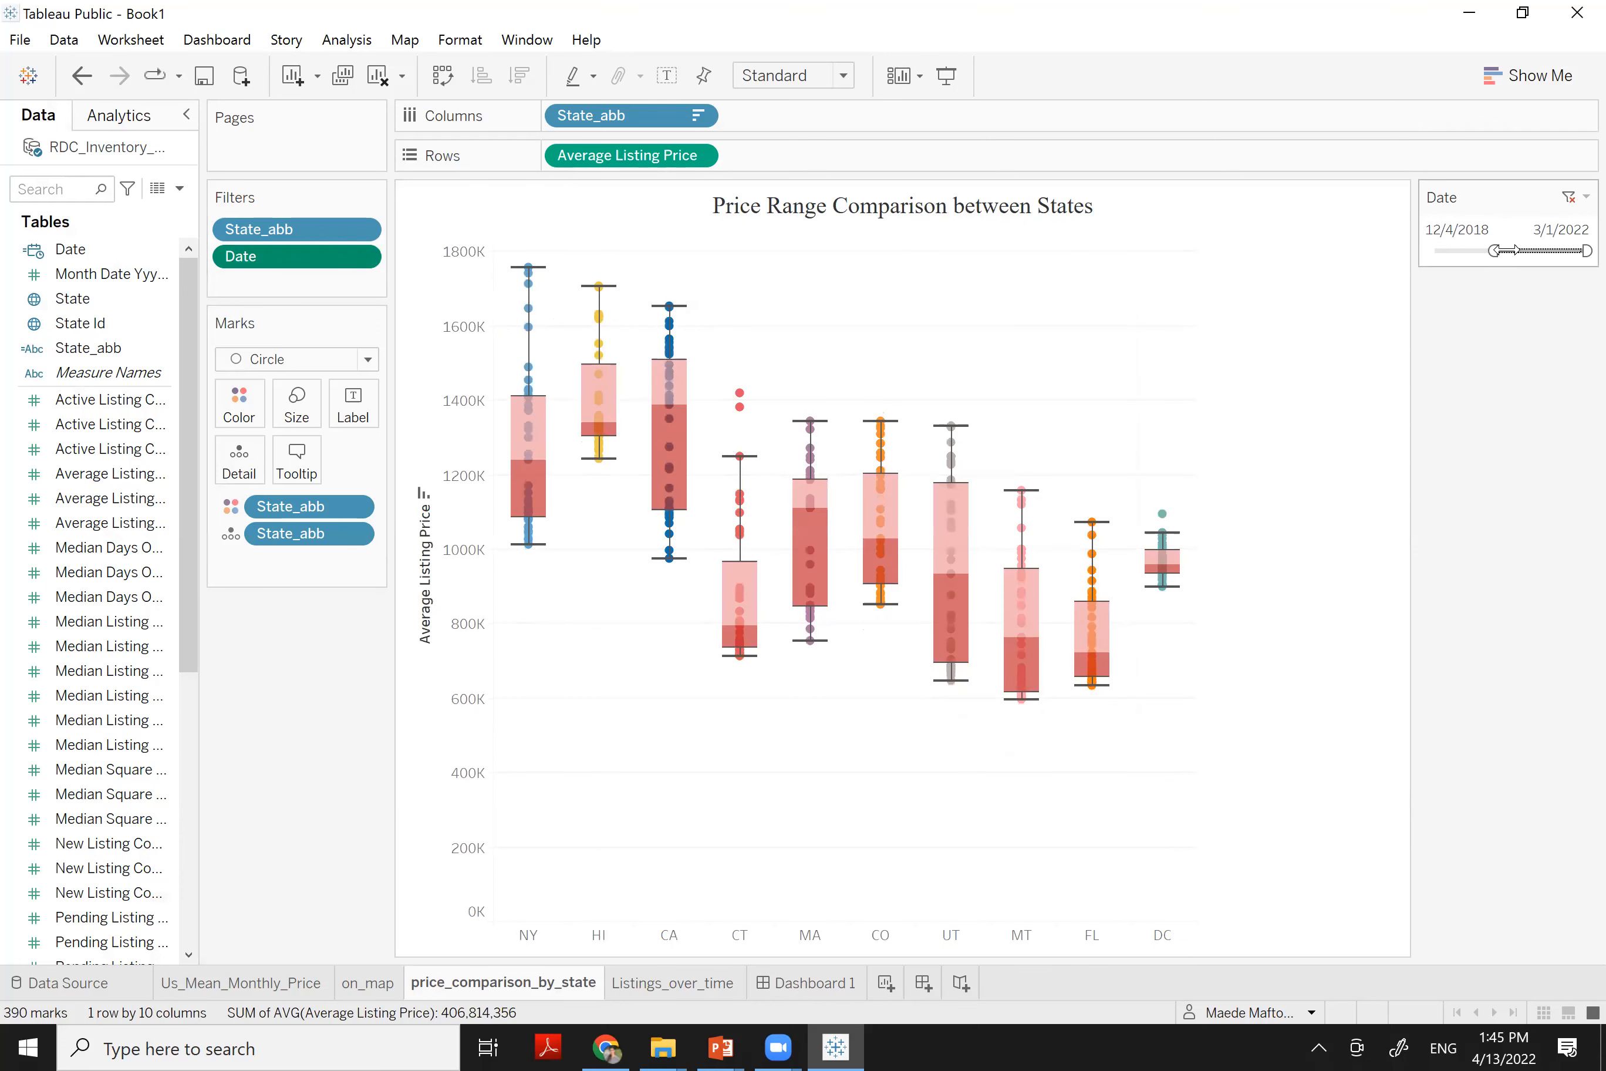
drag(1495, 251, 1523, 249)
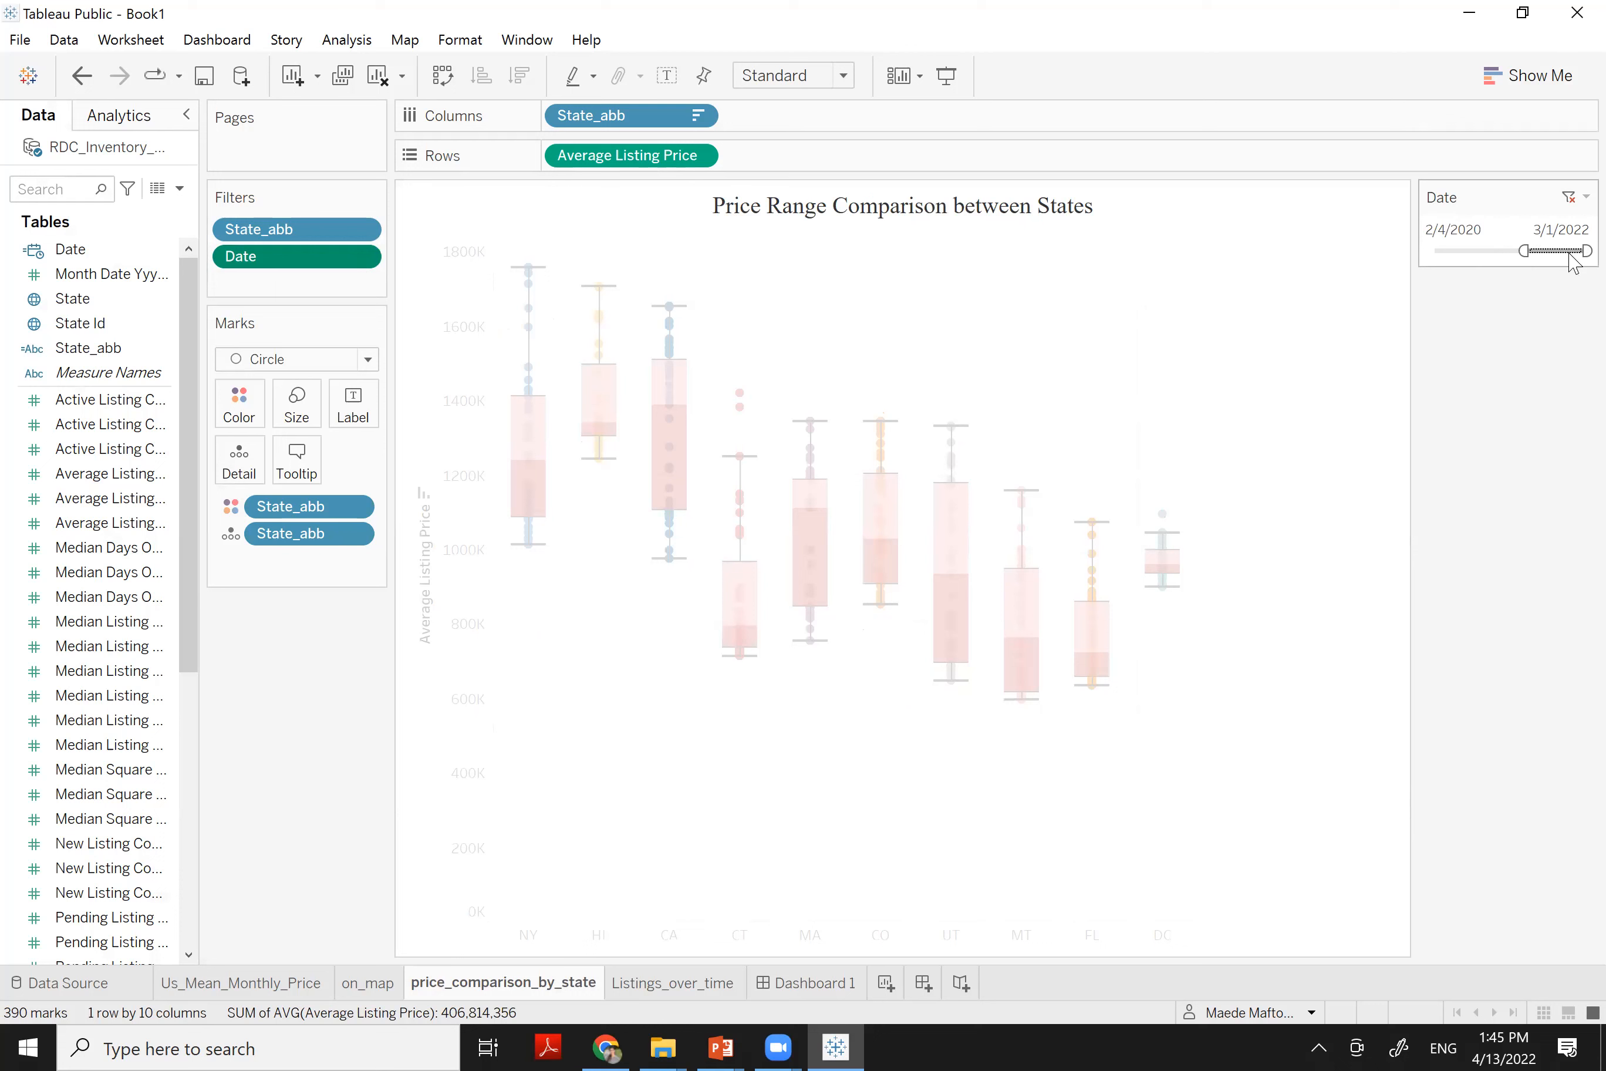
drag(1580, 249, 1560, 250)
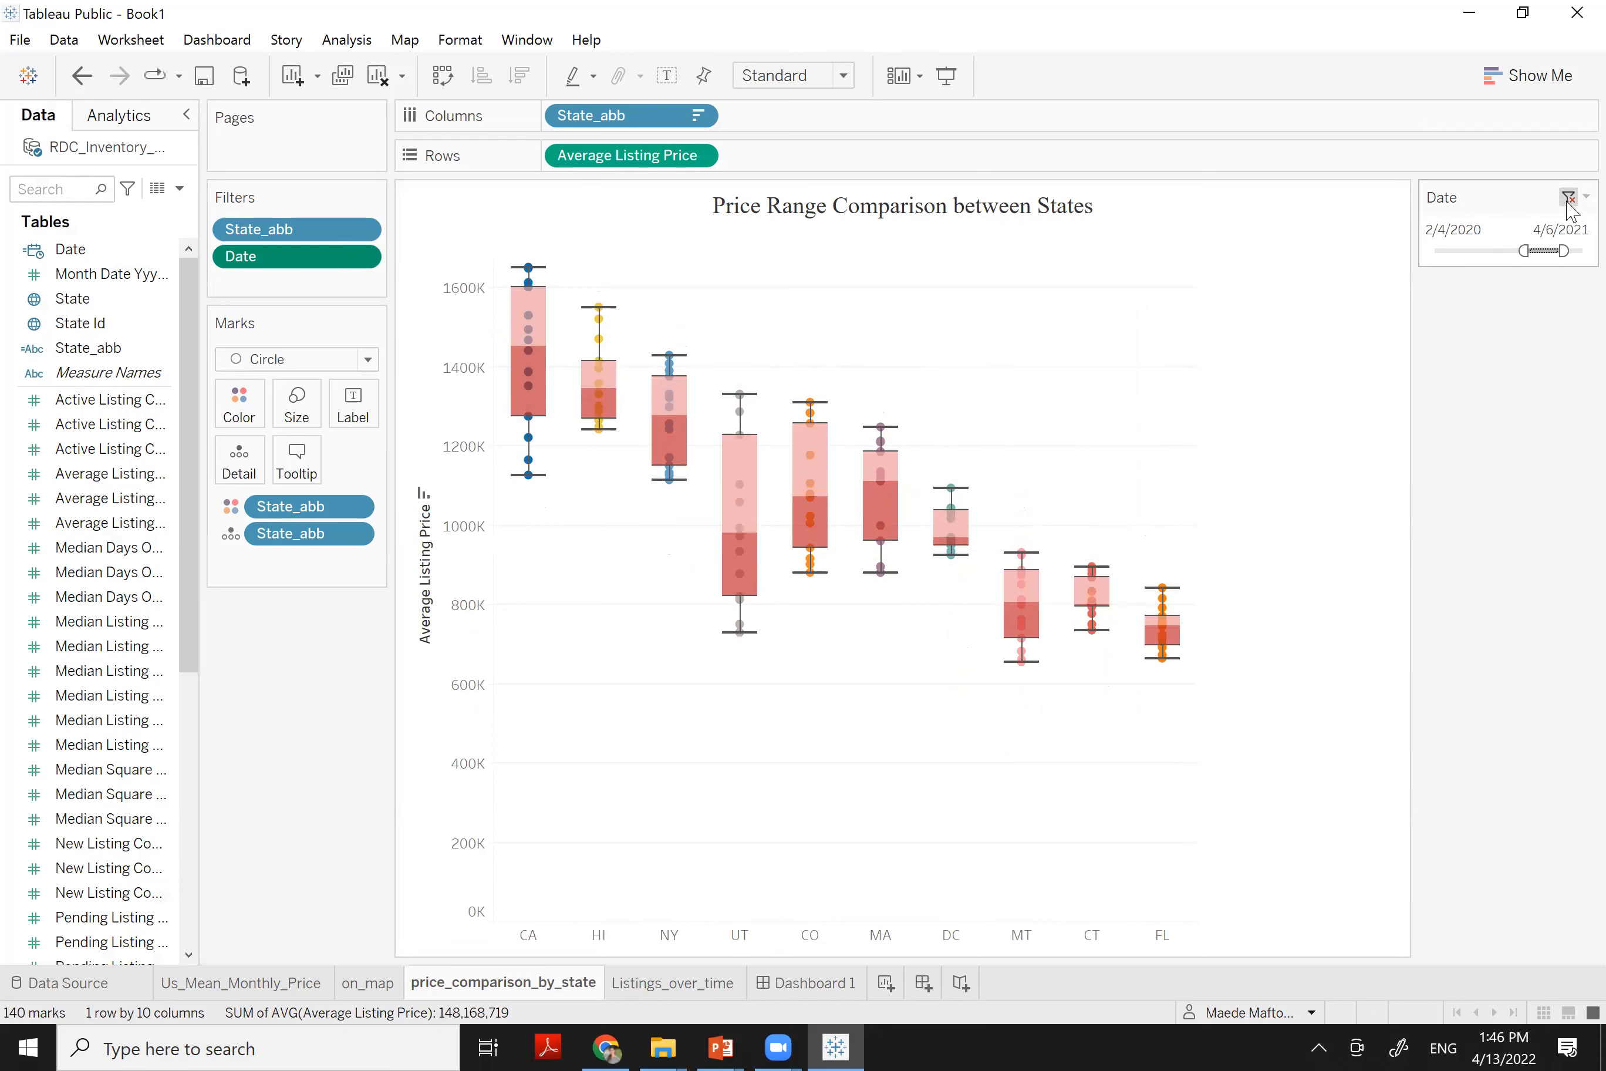
click(1568, 200)
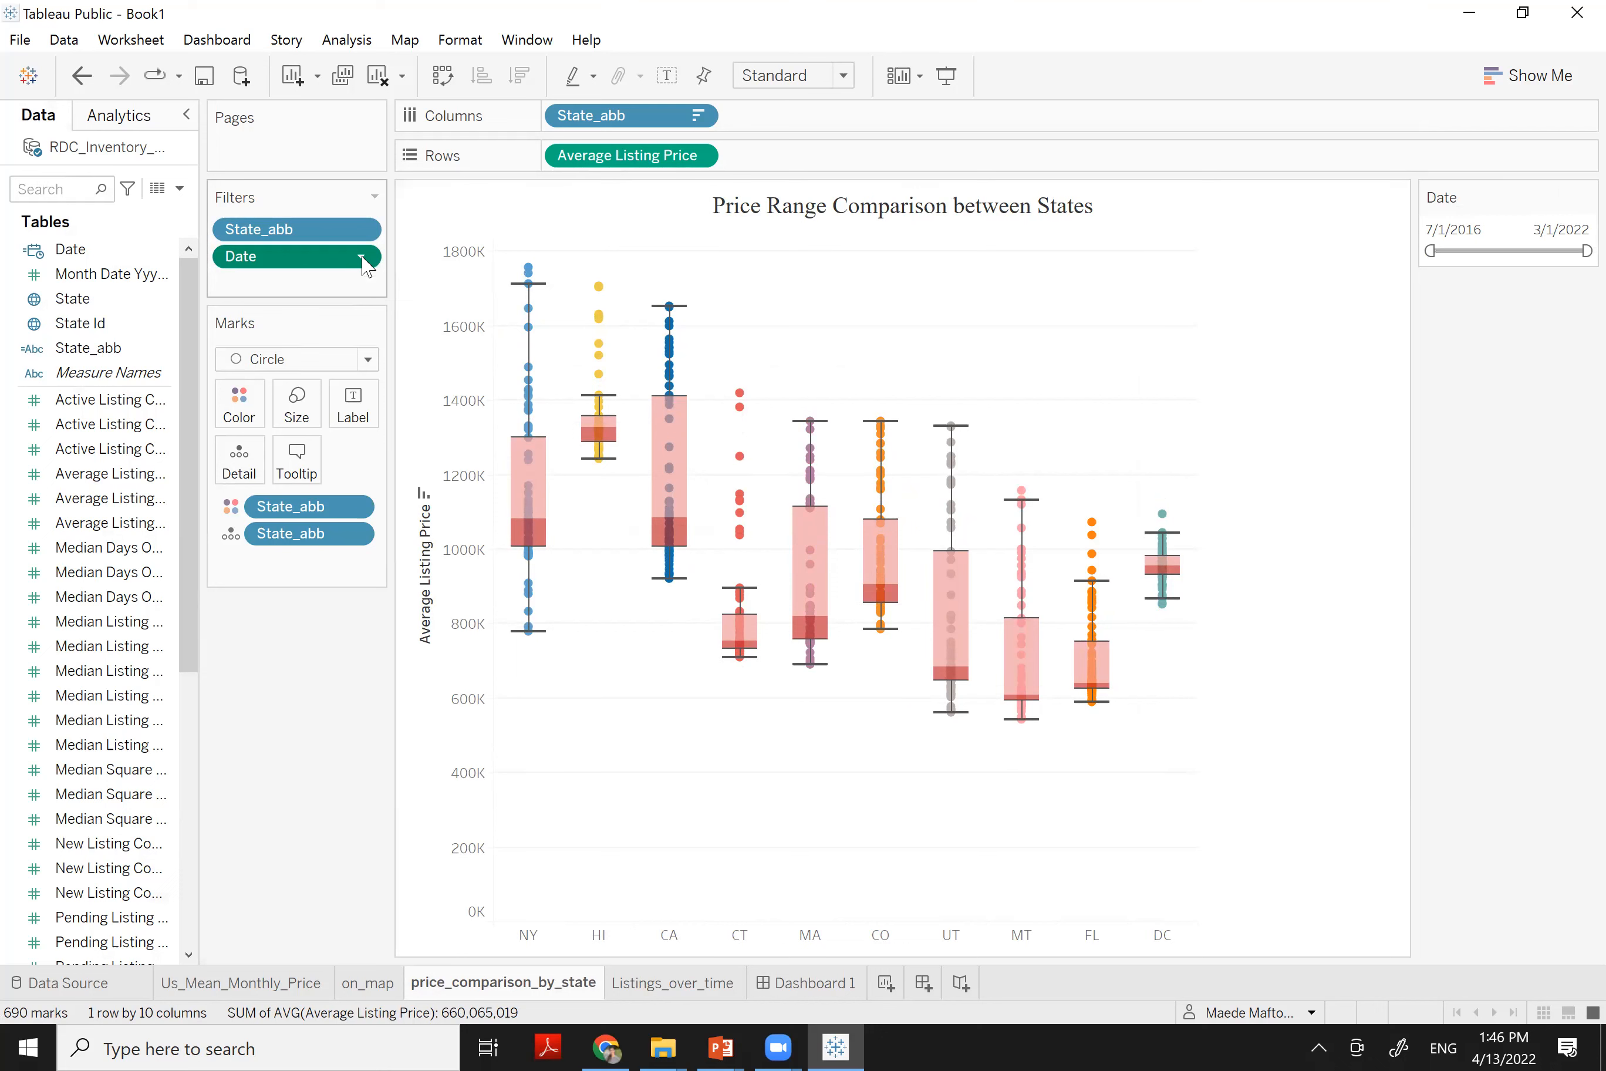
Apply the Date filter to all worksheets using related data sources
click(361, 259)
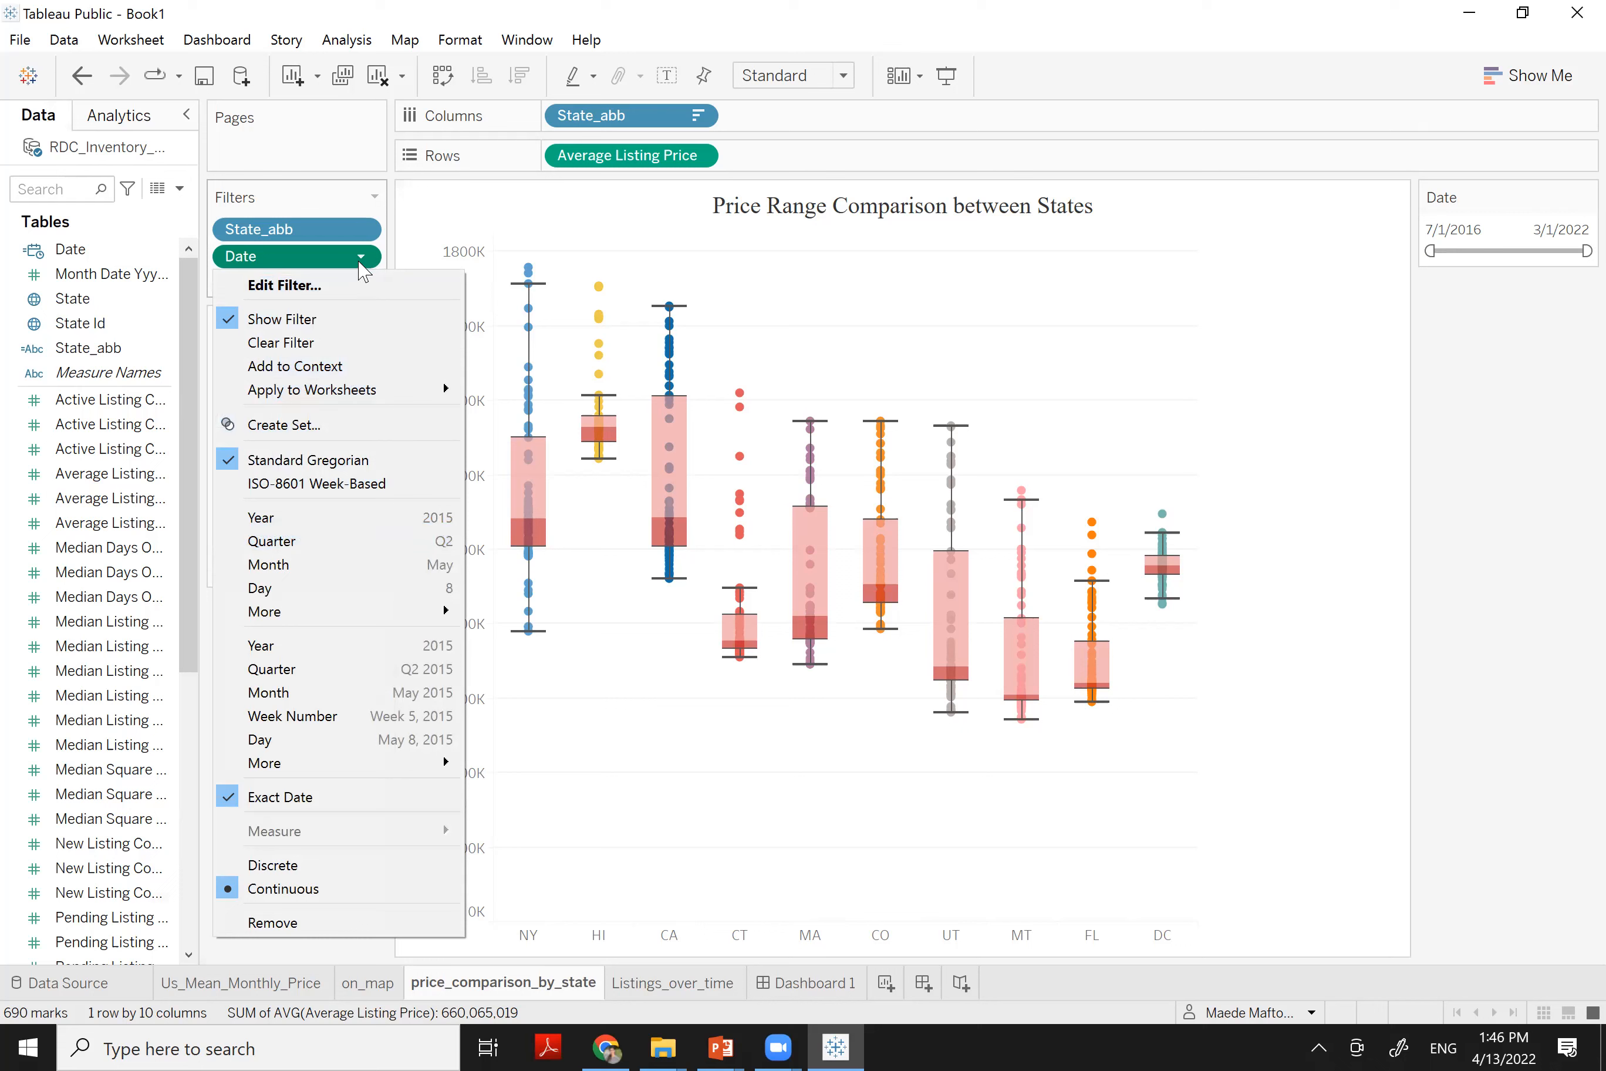
mouse_move(389, 390)
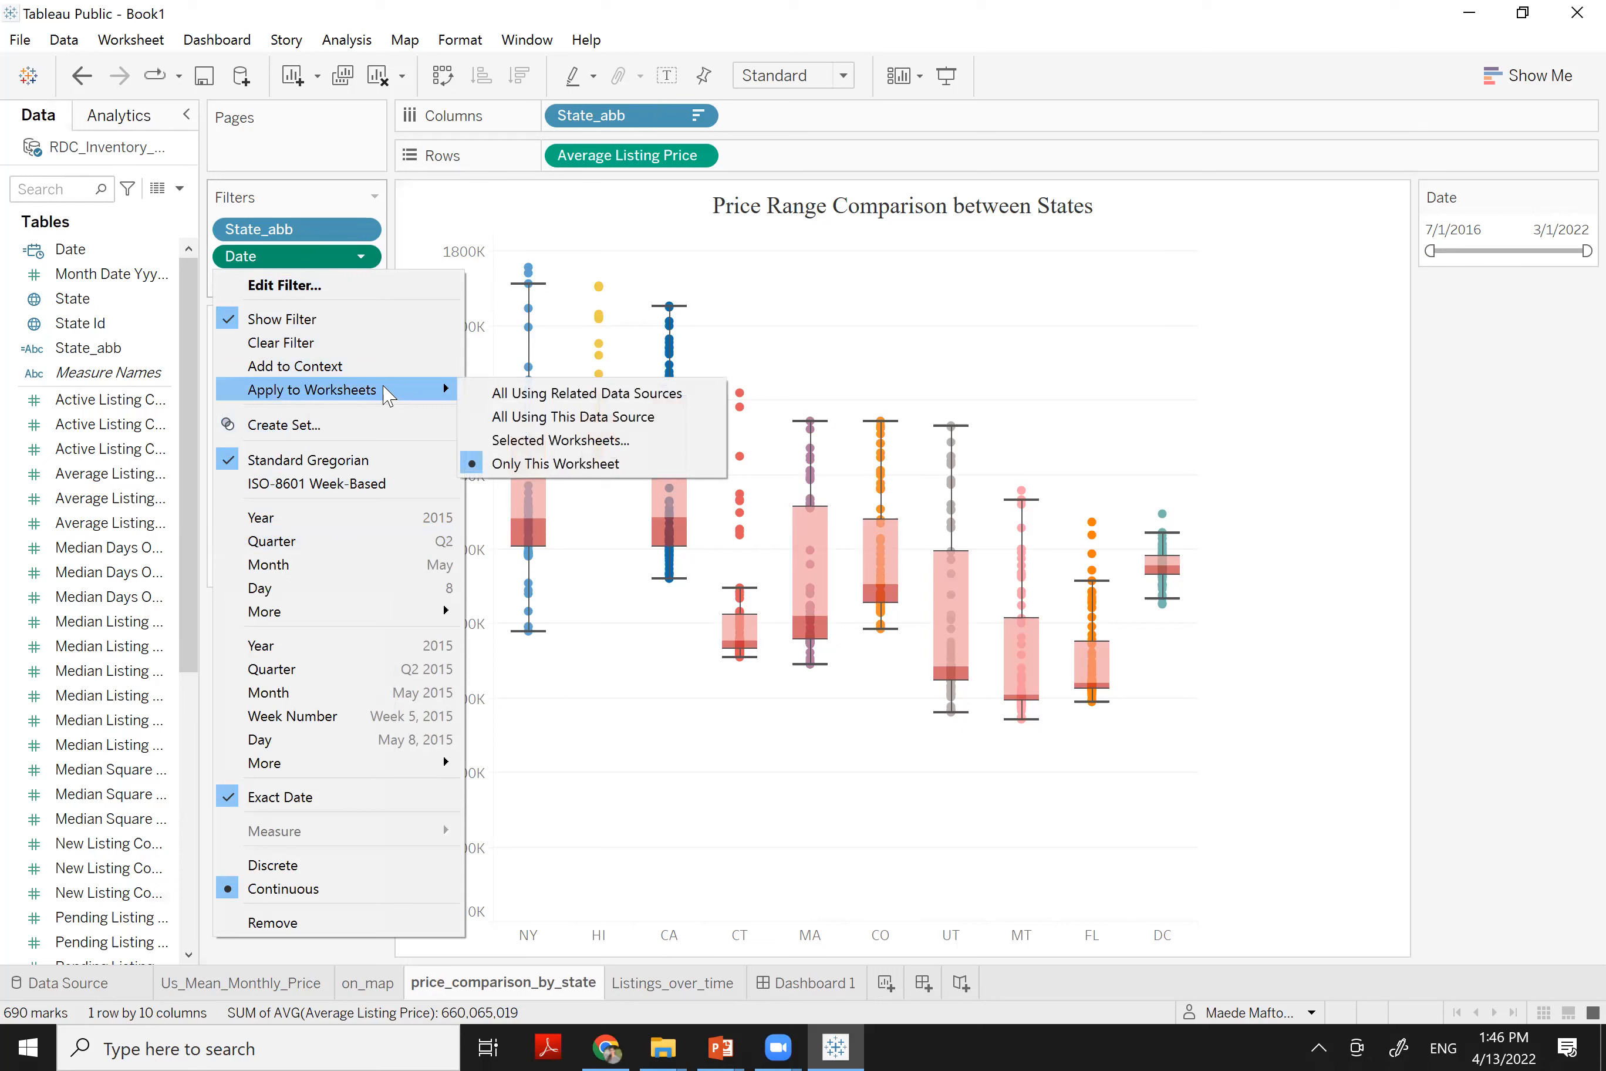
click(523, 396)
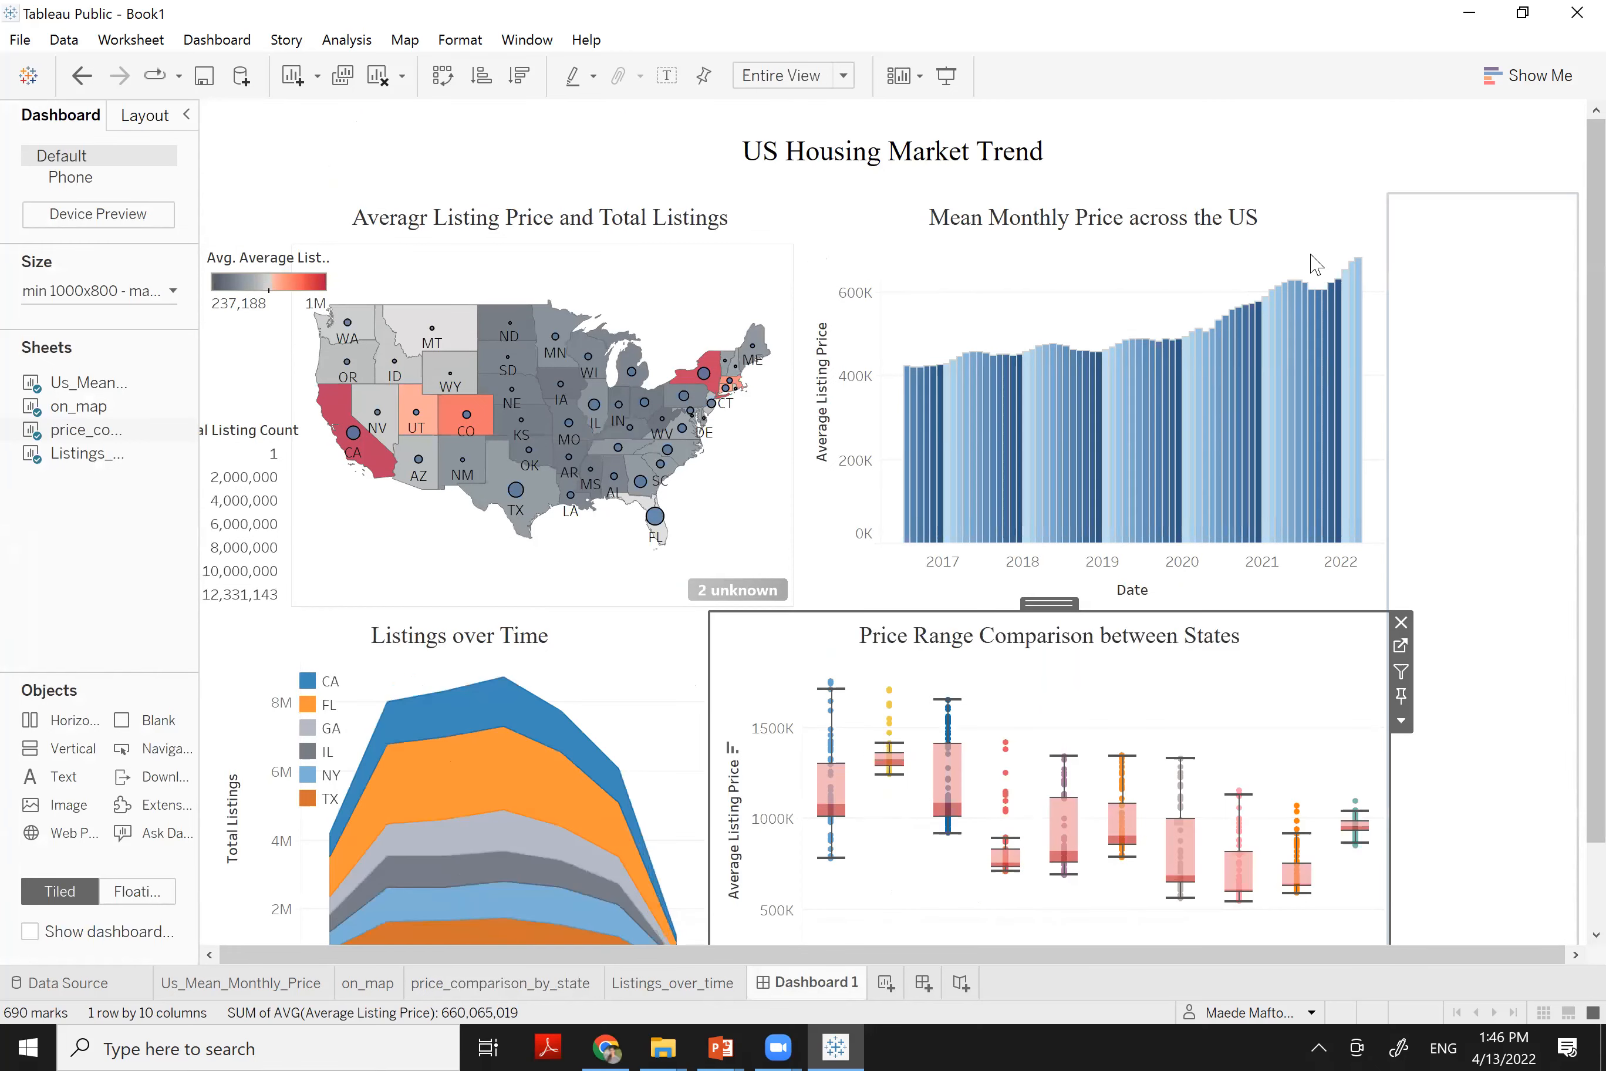
Show the Date filter card on the dashboard from the Mean Monthly Price chart
click(1327, 257)
click(1401, 277)
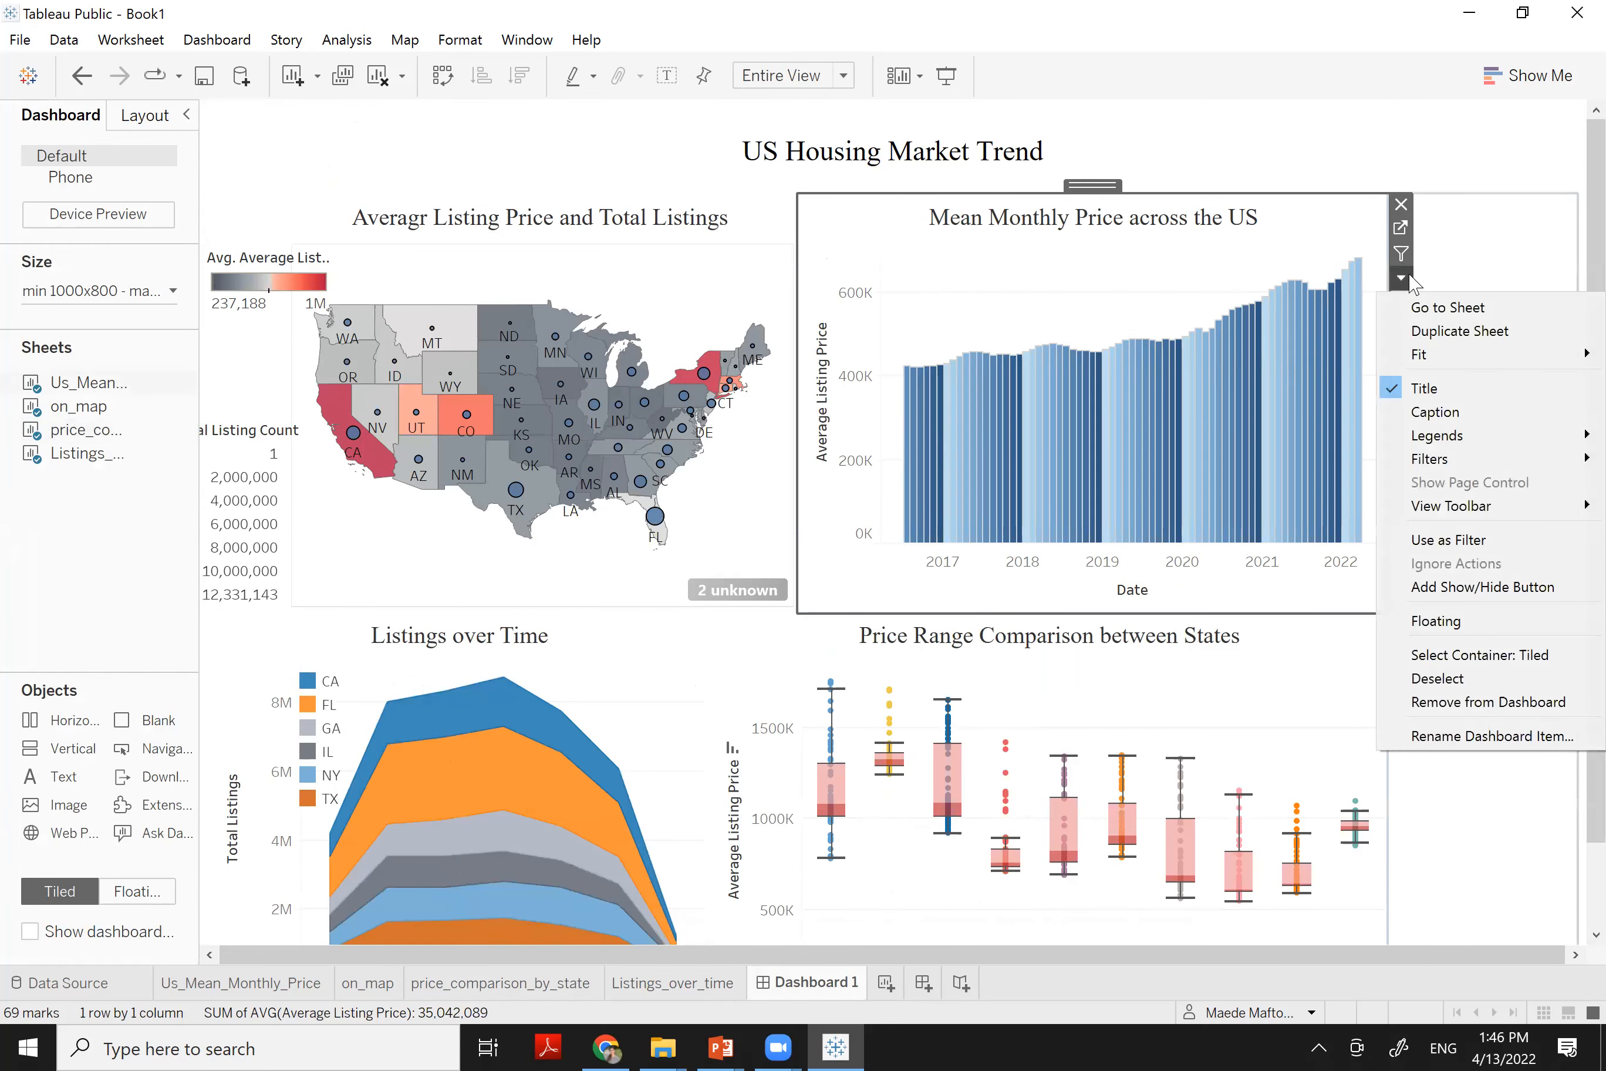
mouse_move(1426, 464)
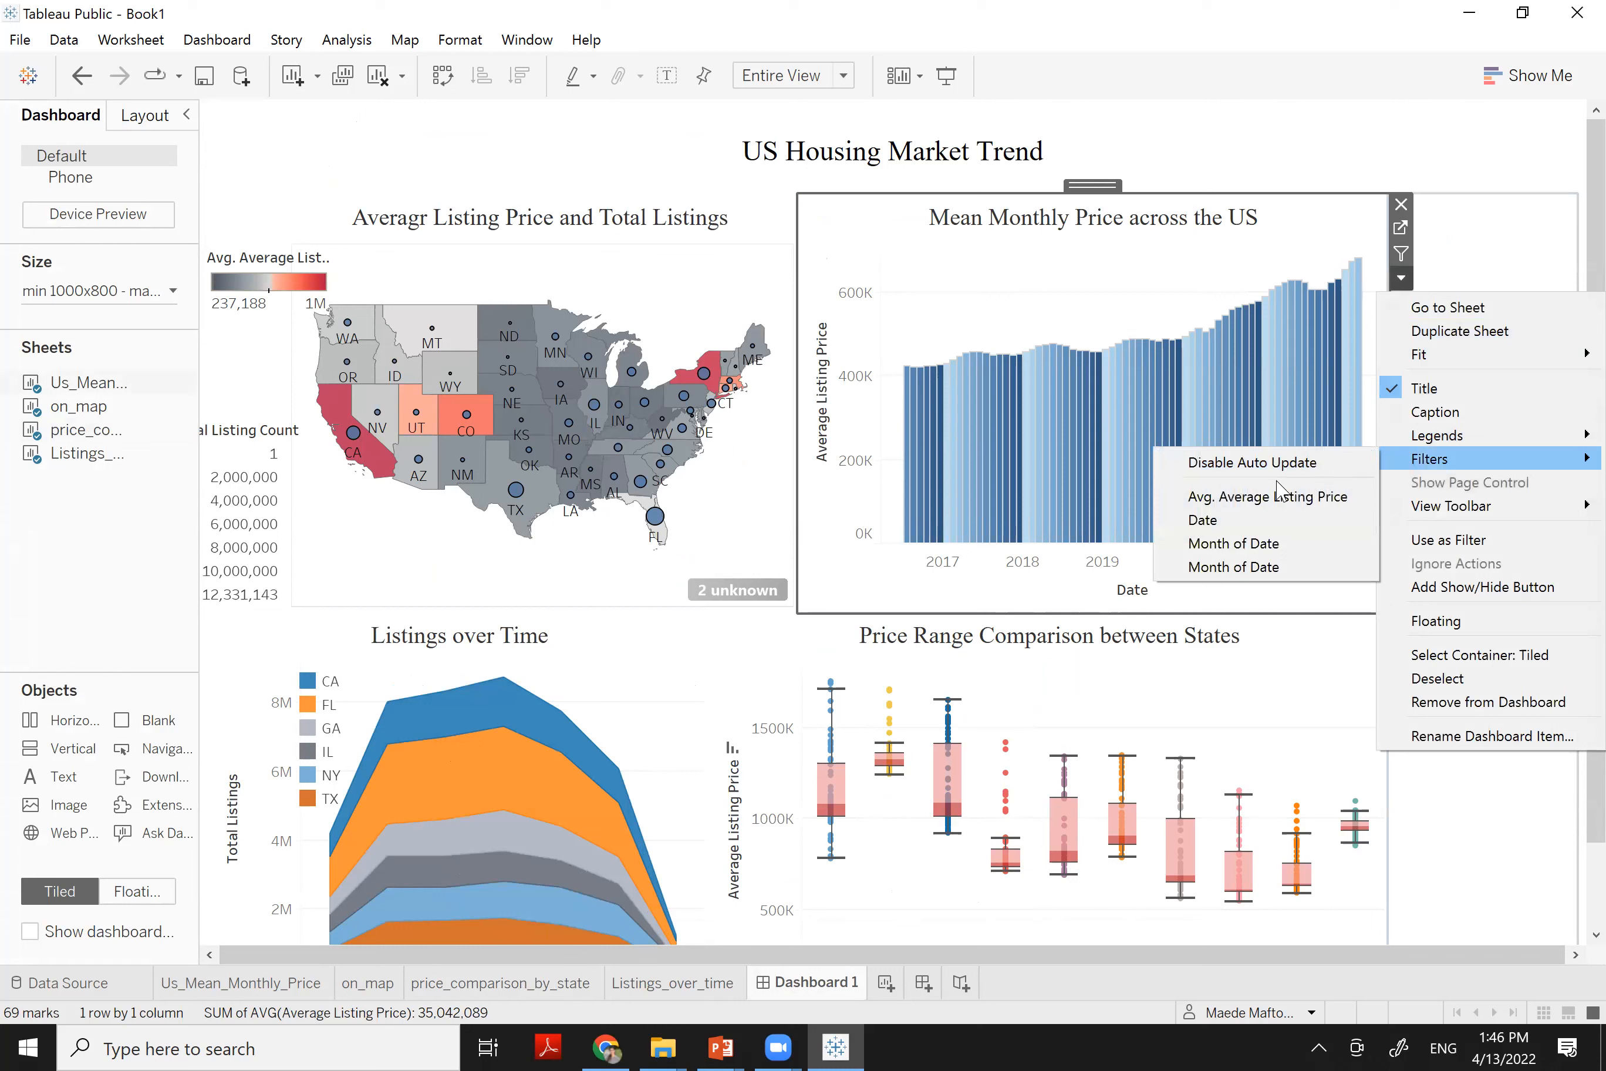
click(1254, 522)
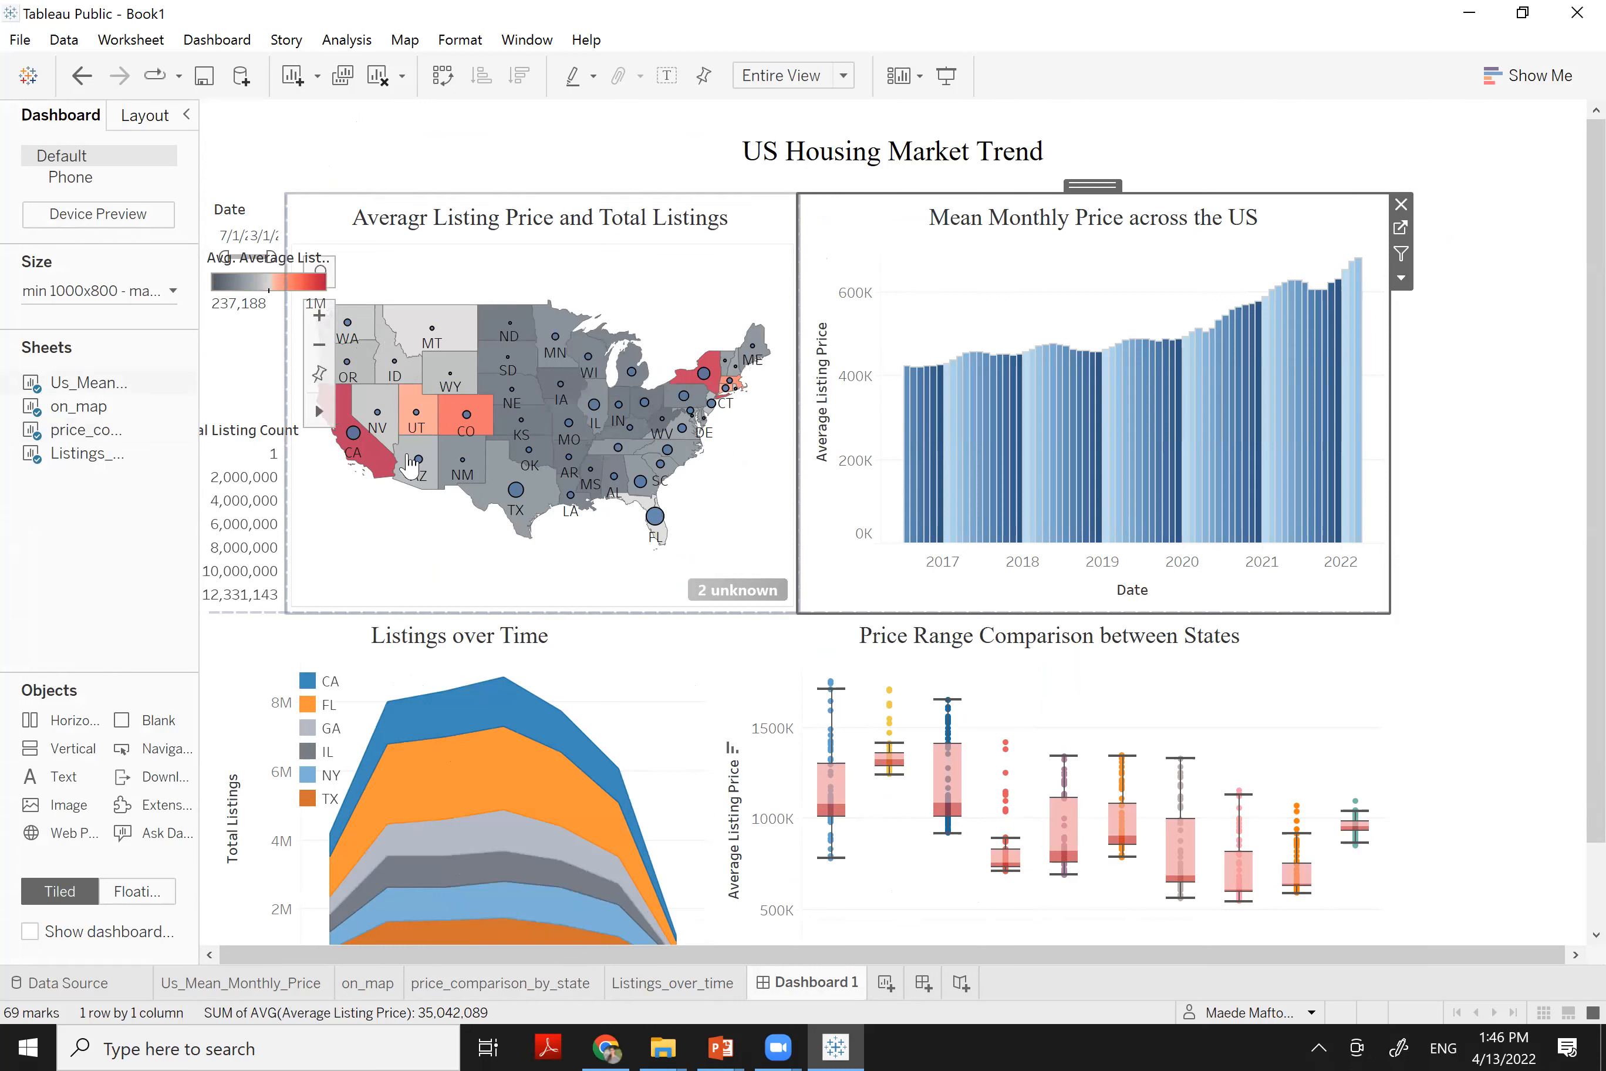
Move the average-price colour legend above the listing-count legend and widen the left column
click(239, 253)
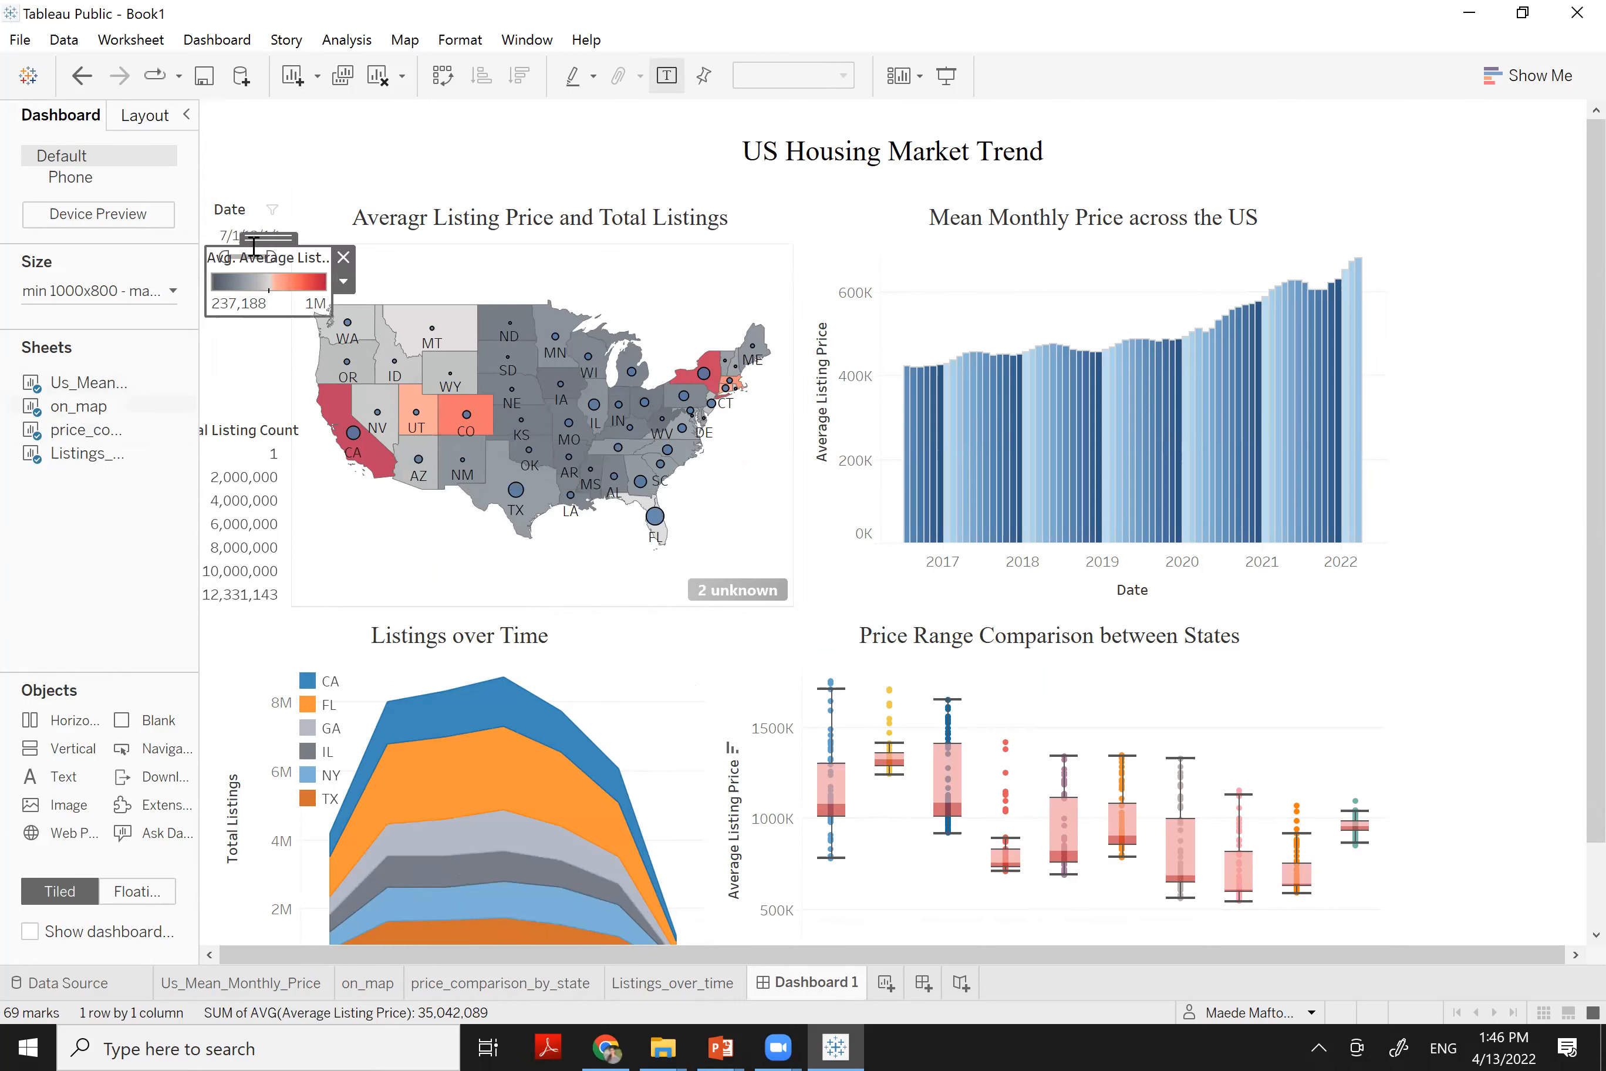
click(237, 219)
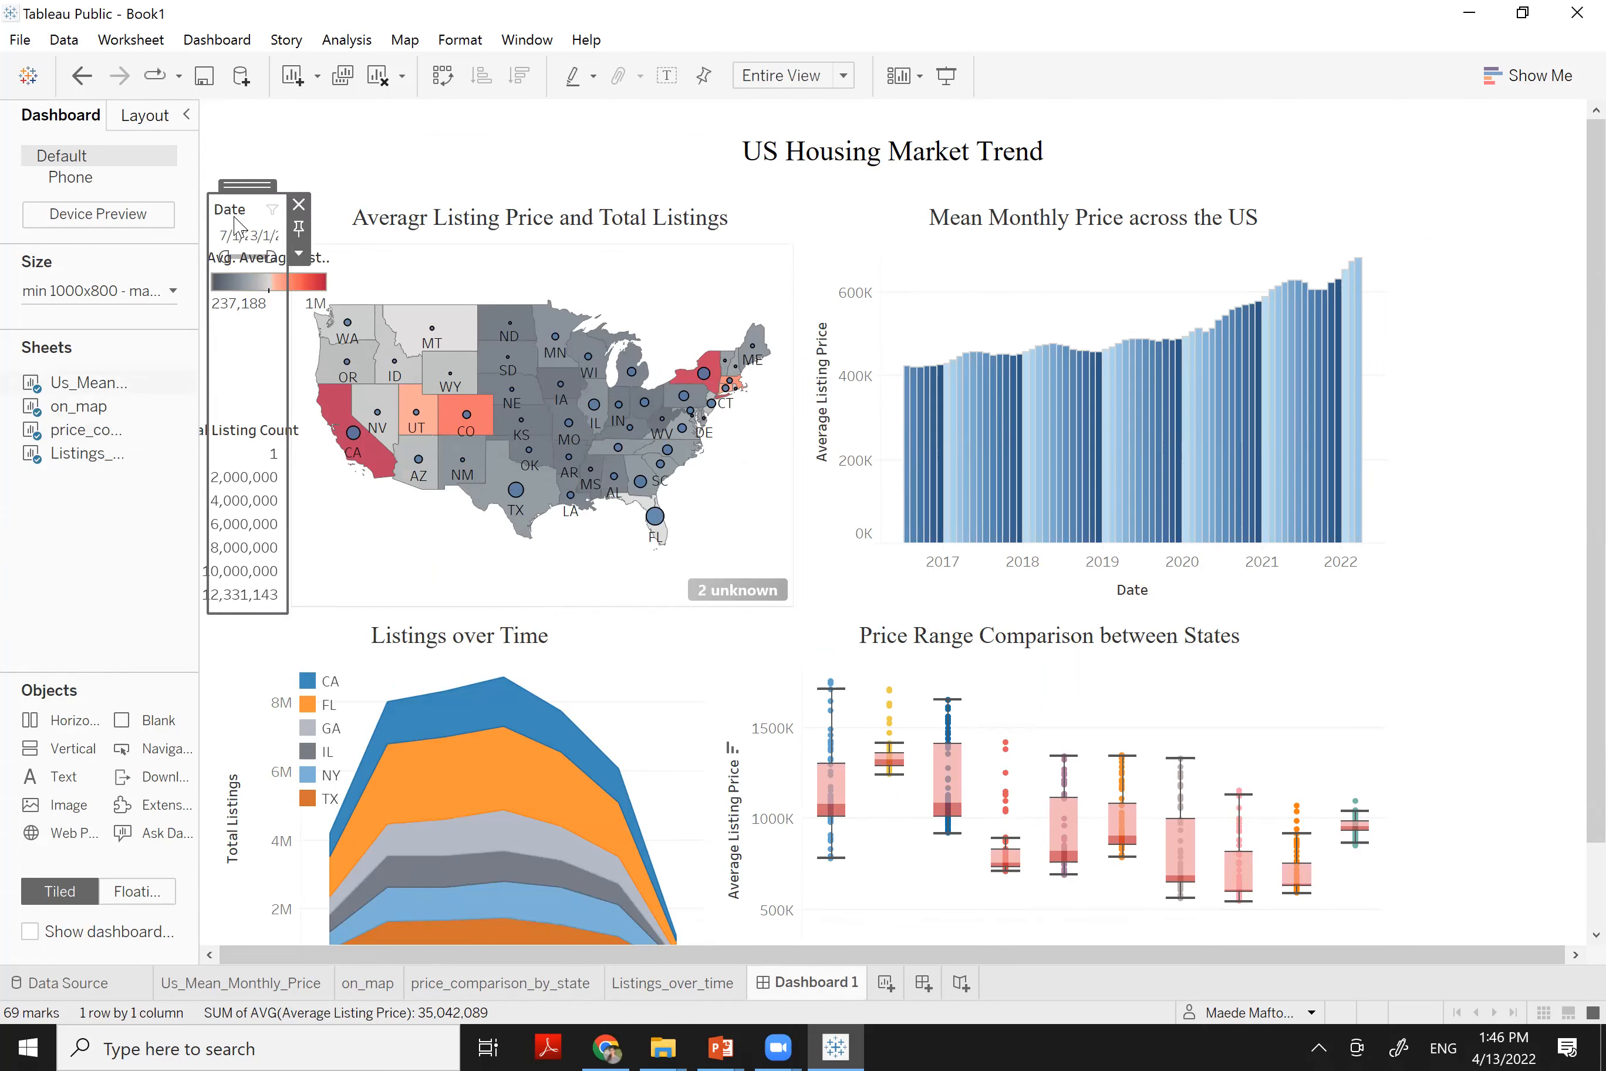
right_click(239, 218)
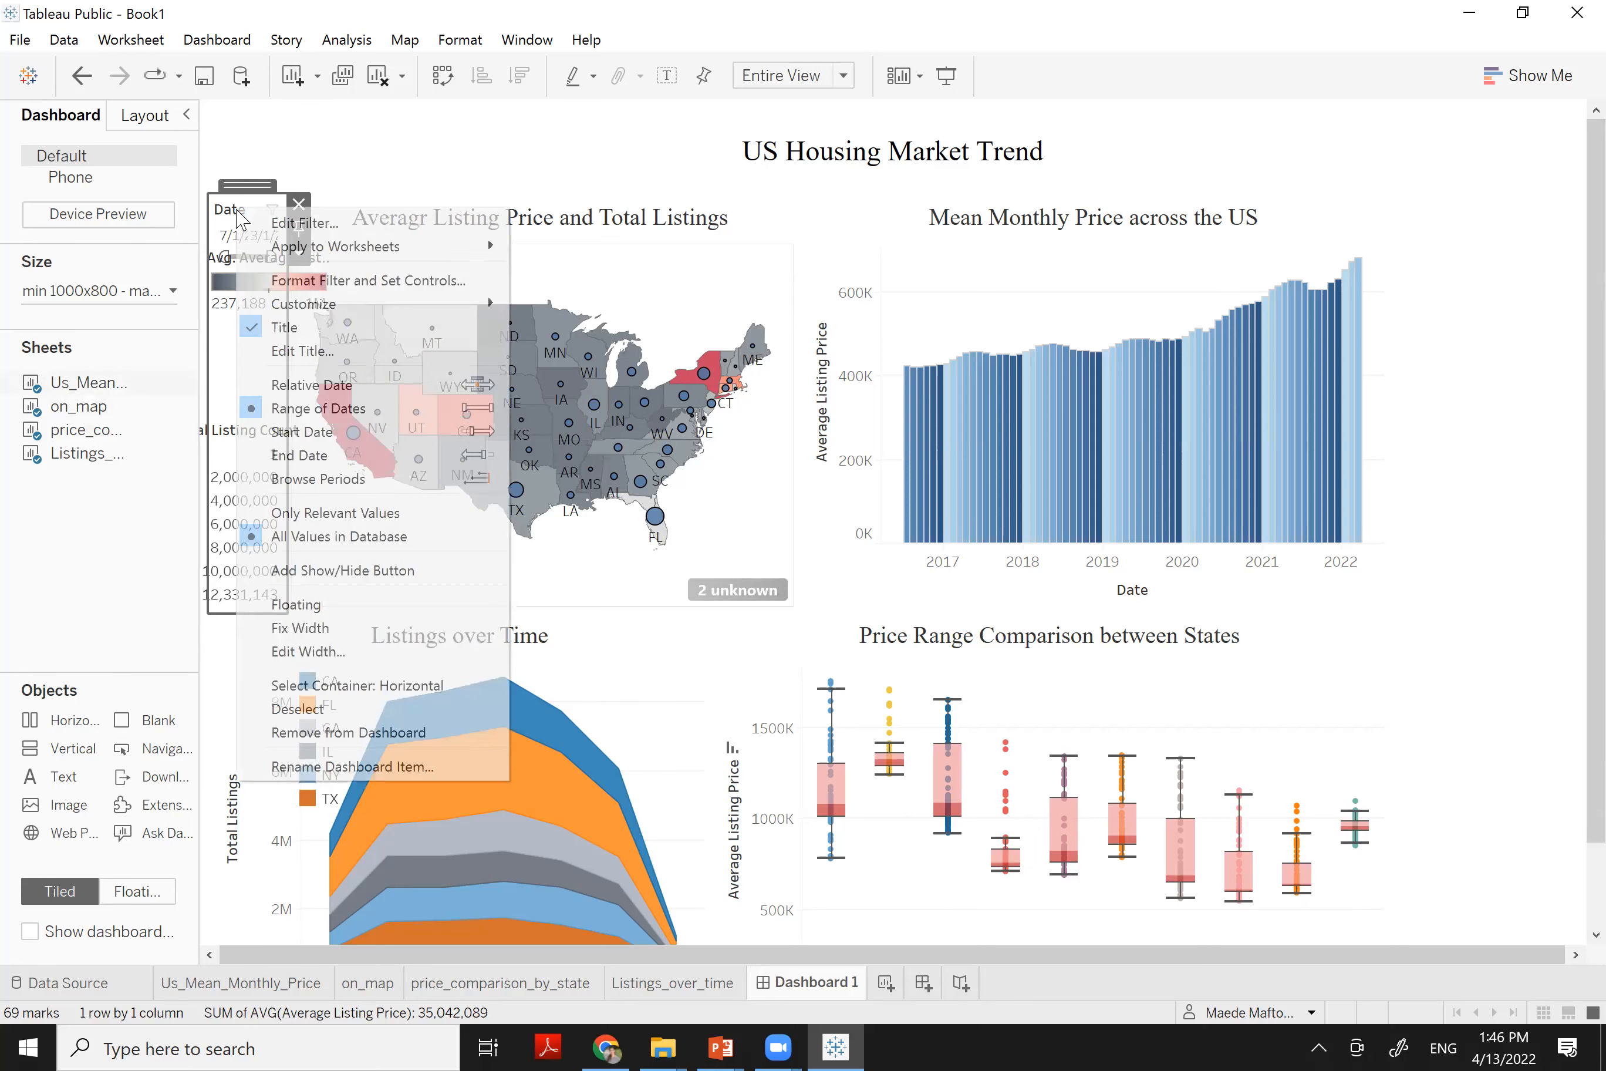
key(Escape)
click(235, 293)
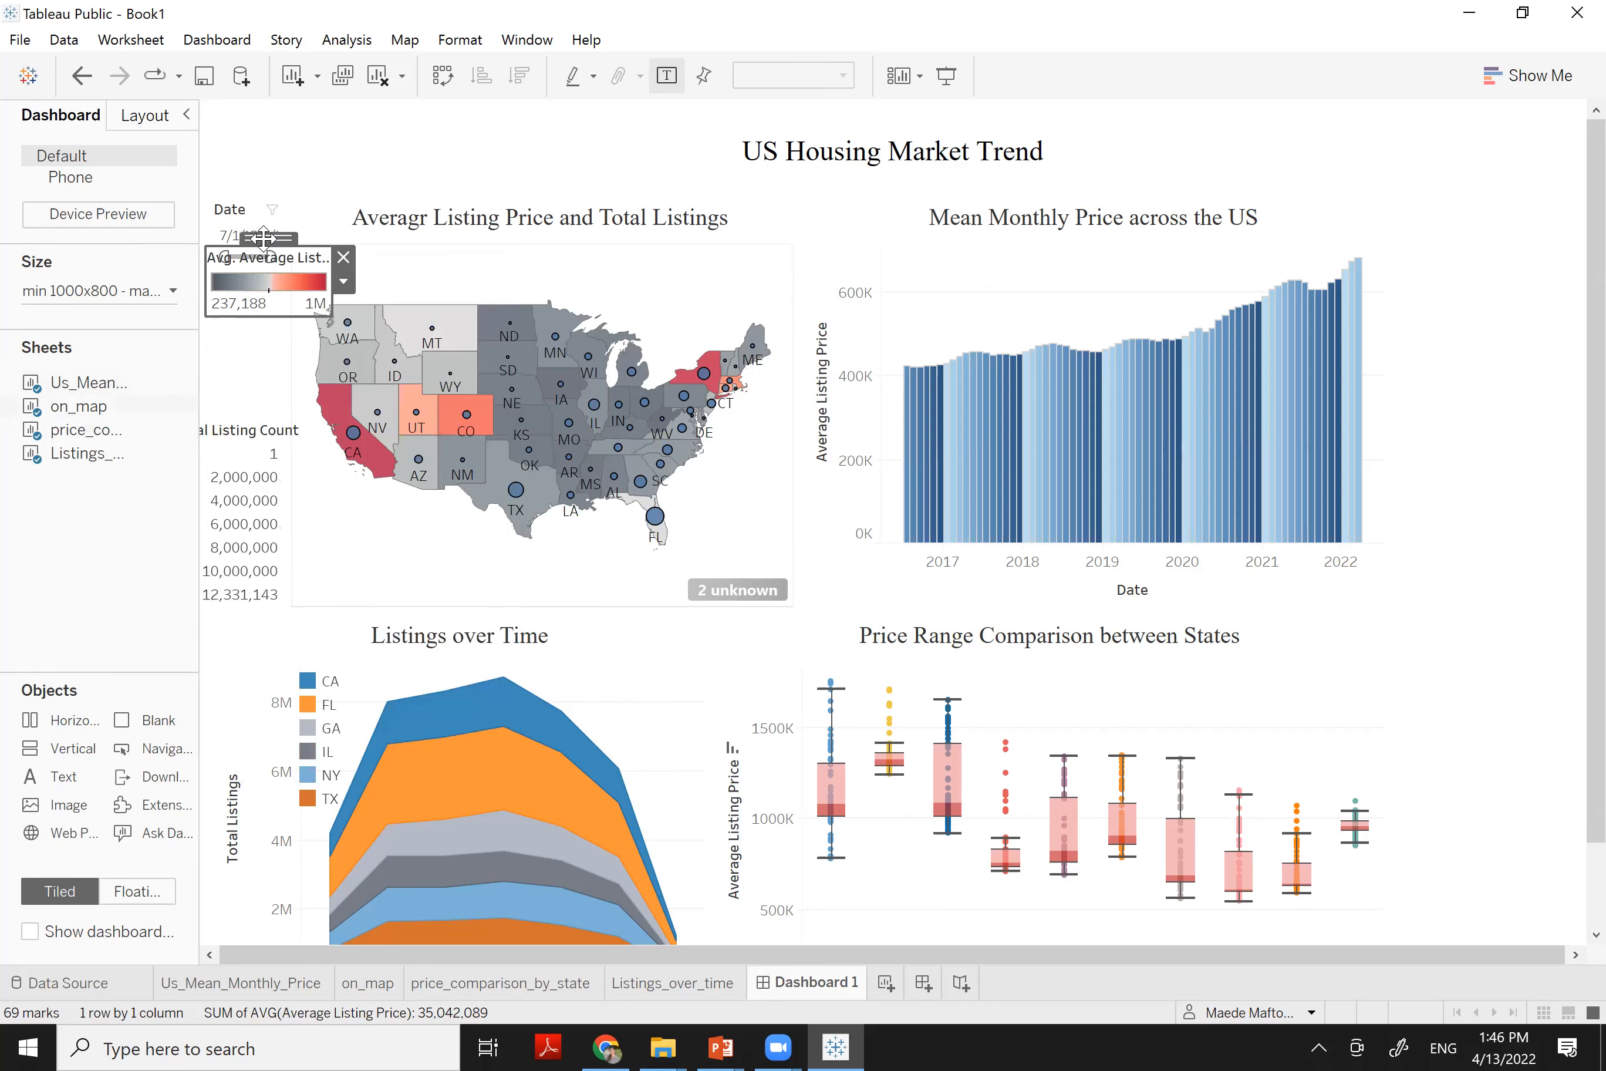
drag(235, 293, 245, 311)
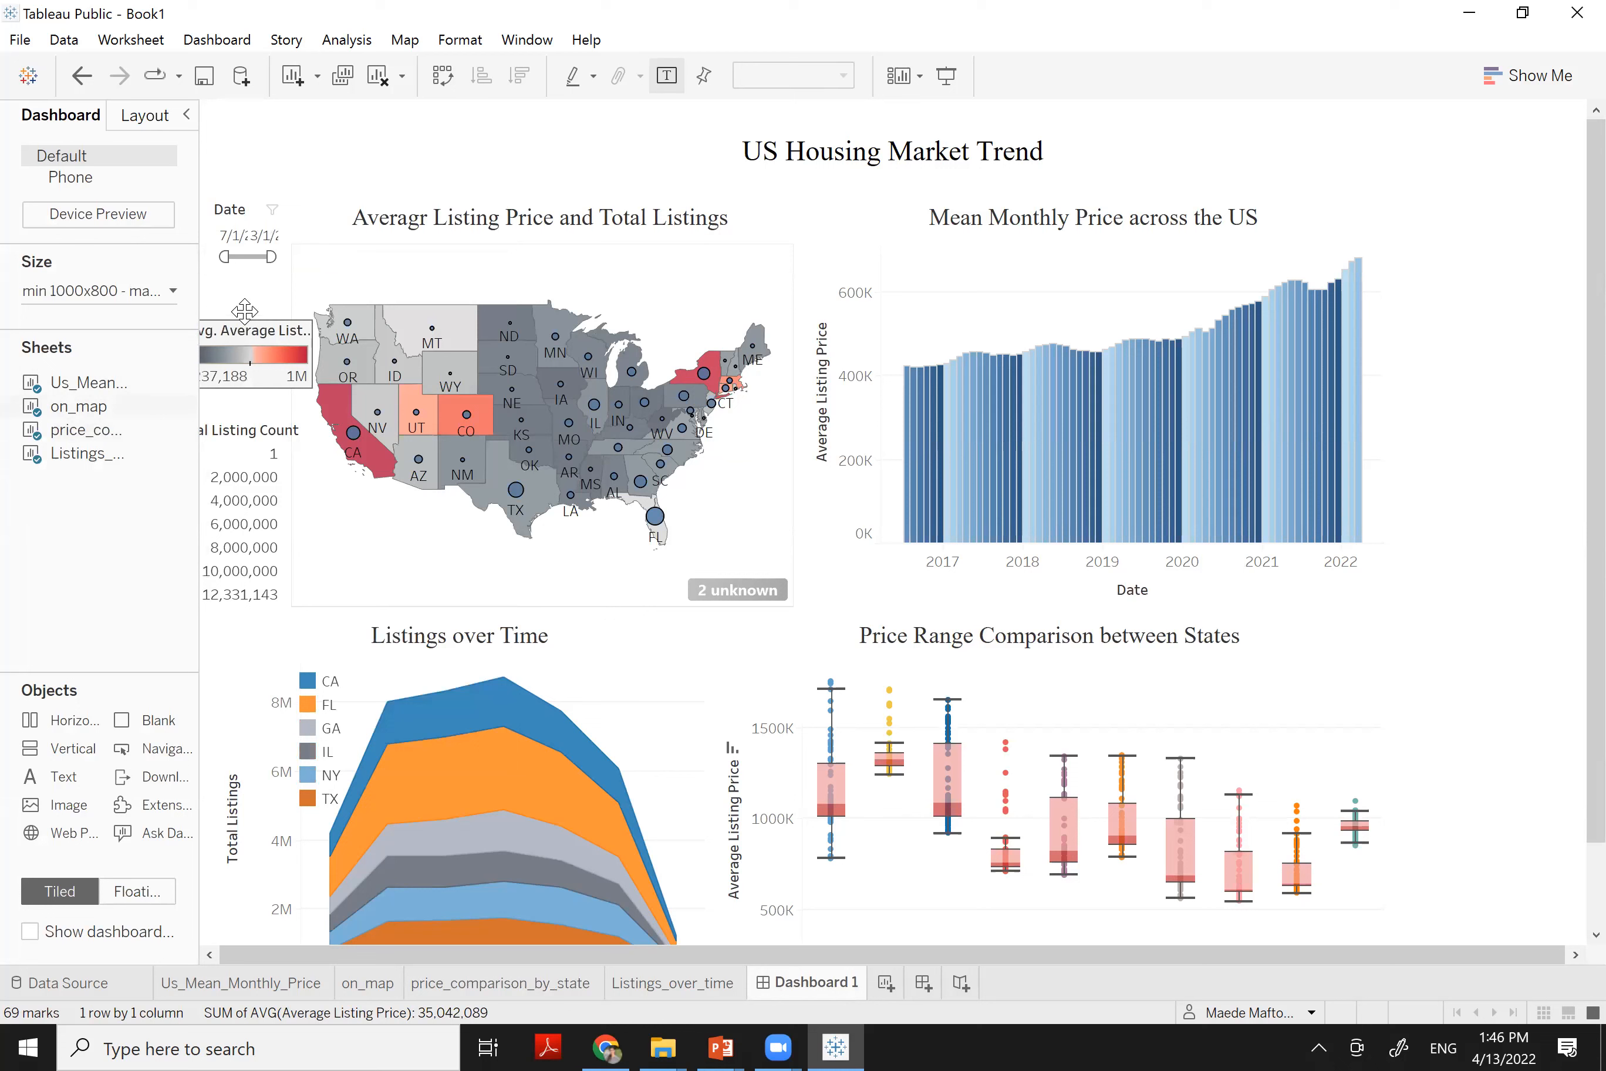
click(249, 219)
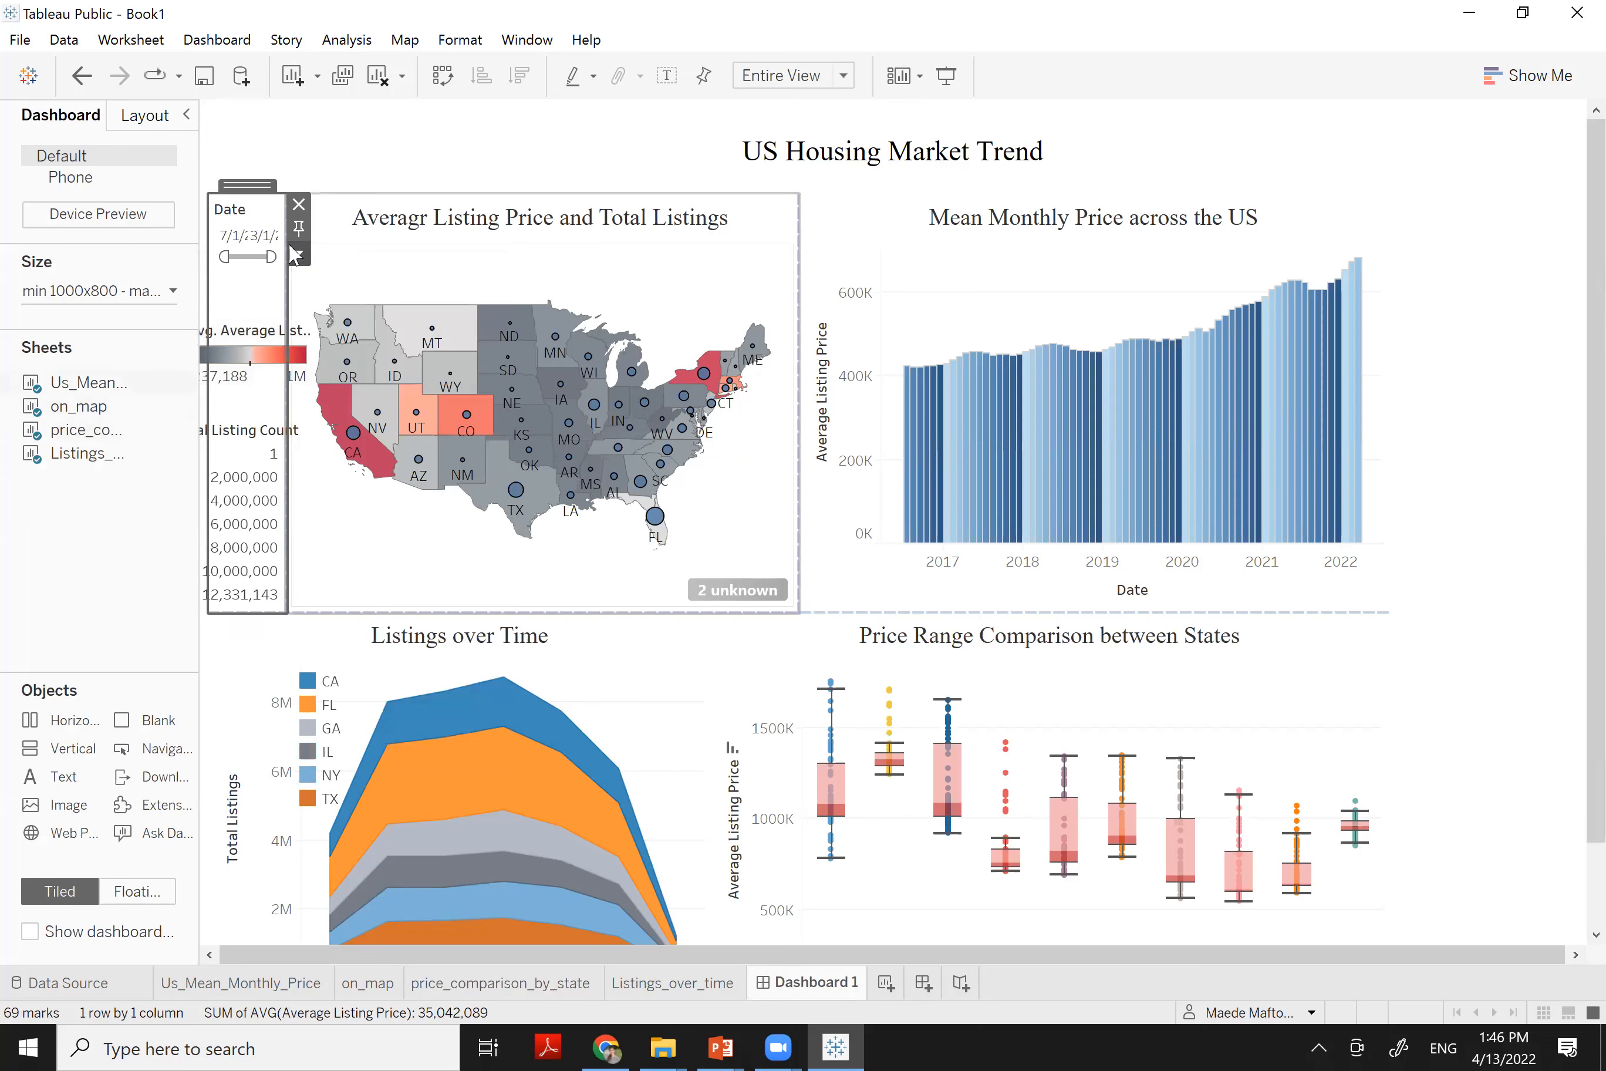
drag(285, 268, 316, 274)
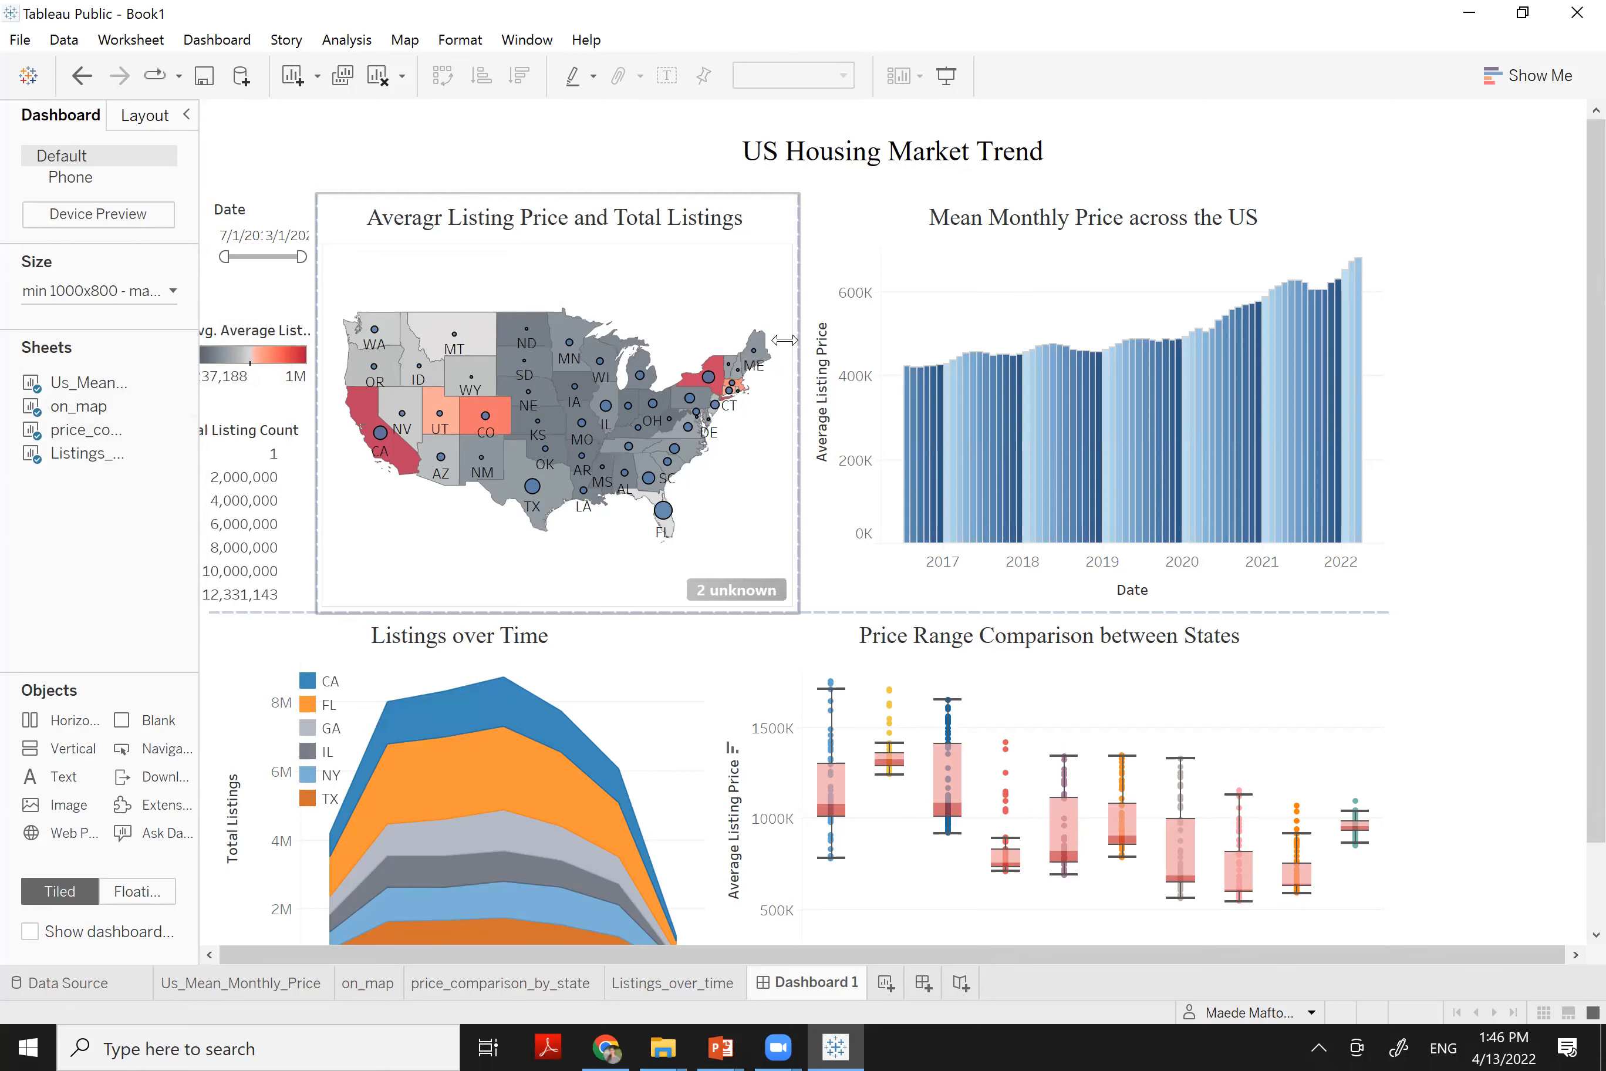
Widen the map to the right and set the Date slider to start at 2/10/2020
drag(796, 327, 861, 313)
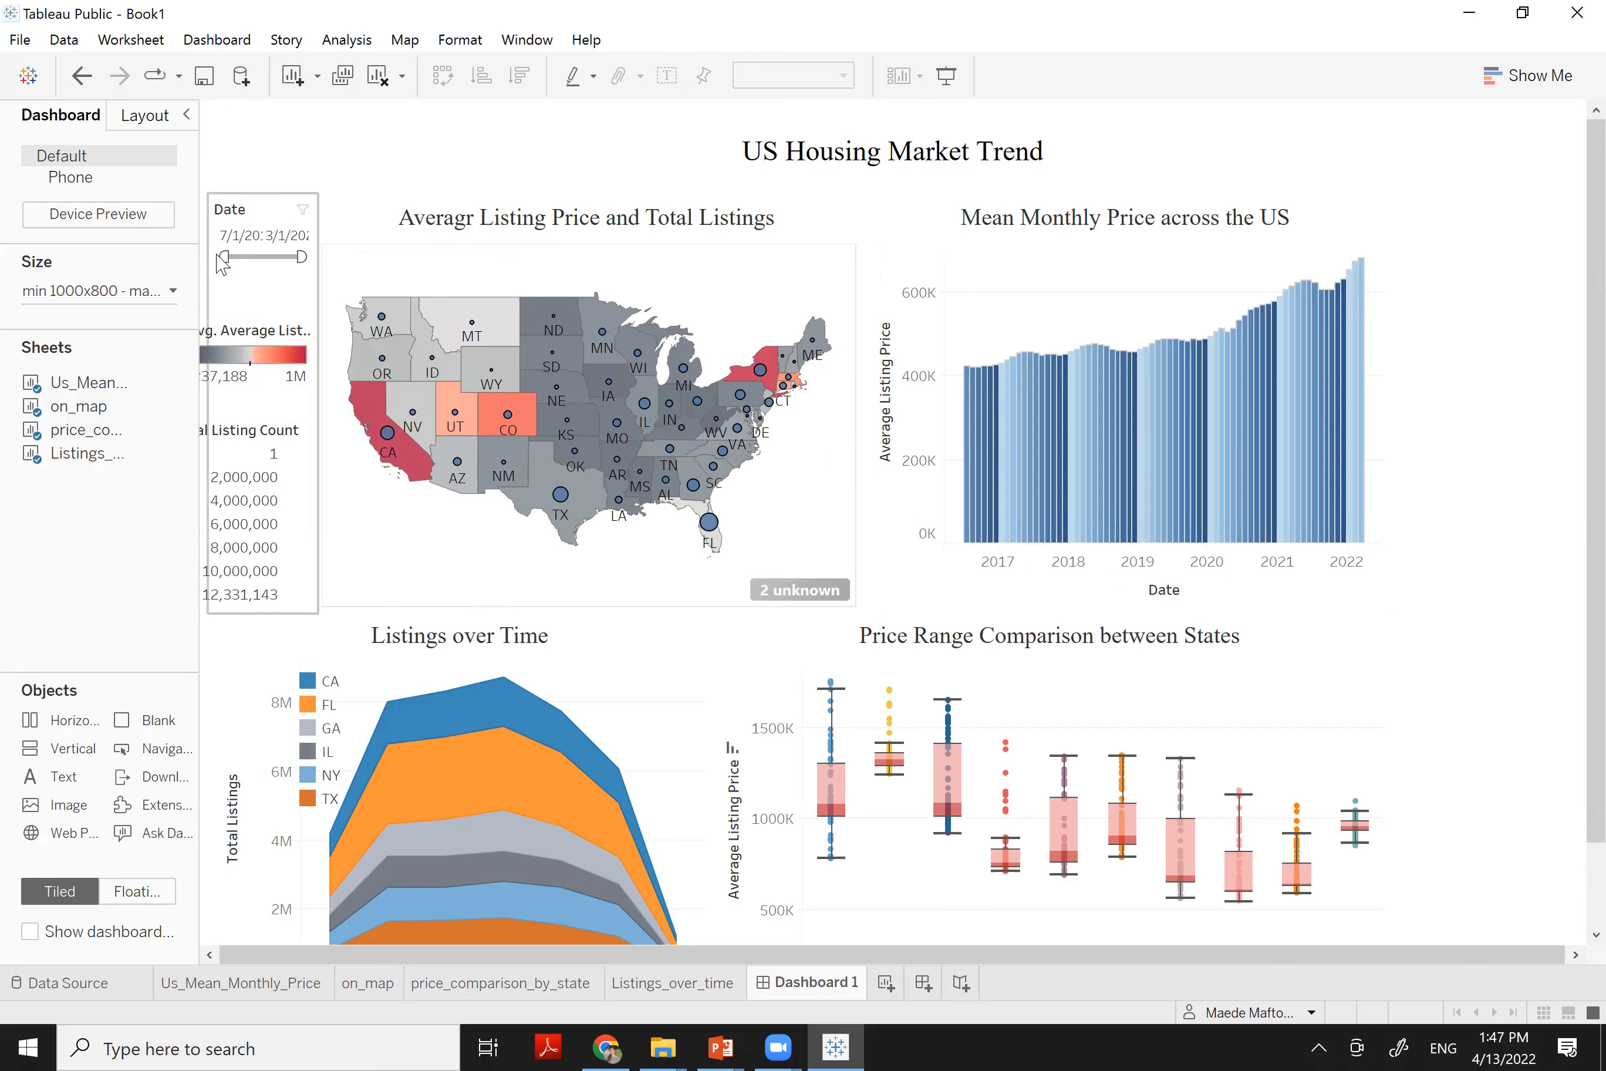
drag(223, 255, 257, 254)
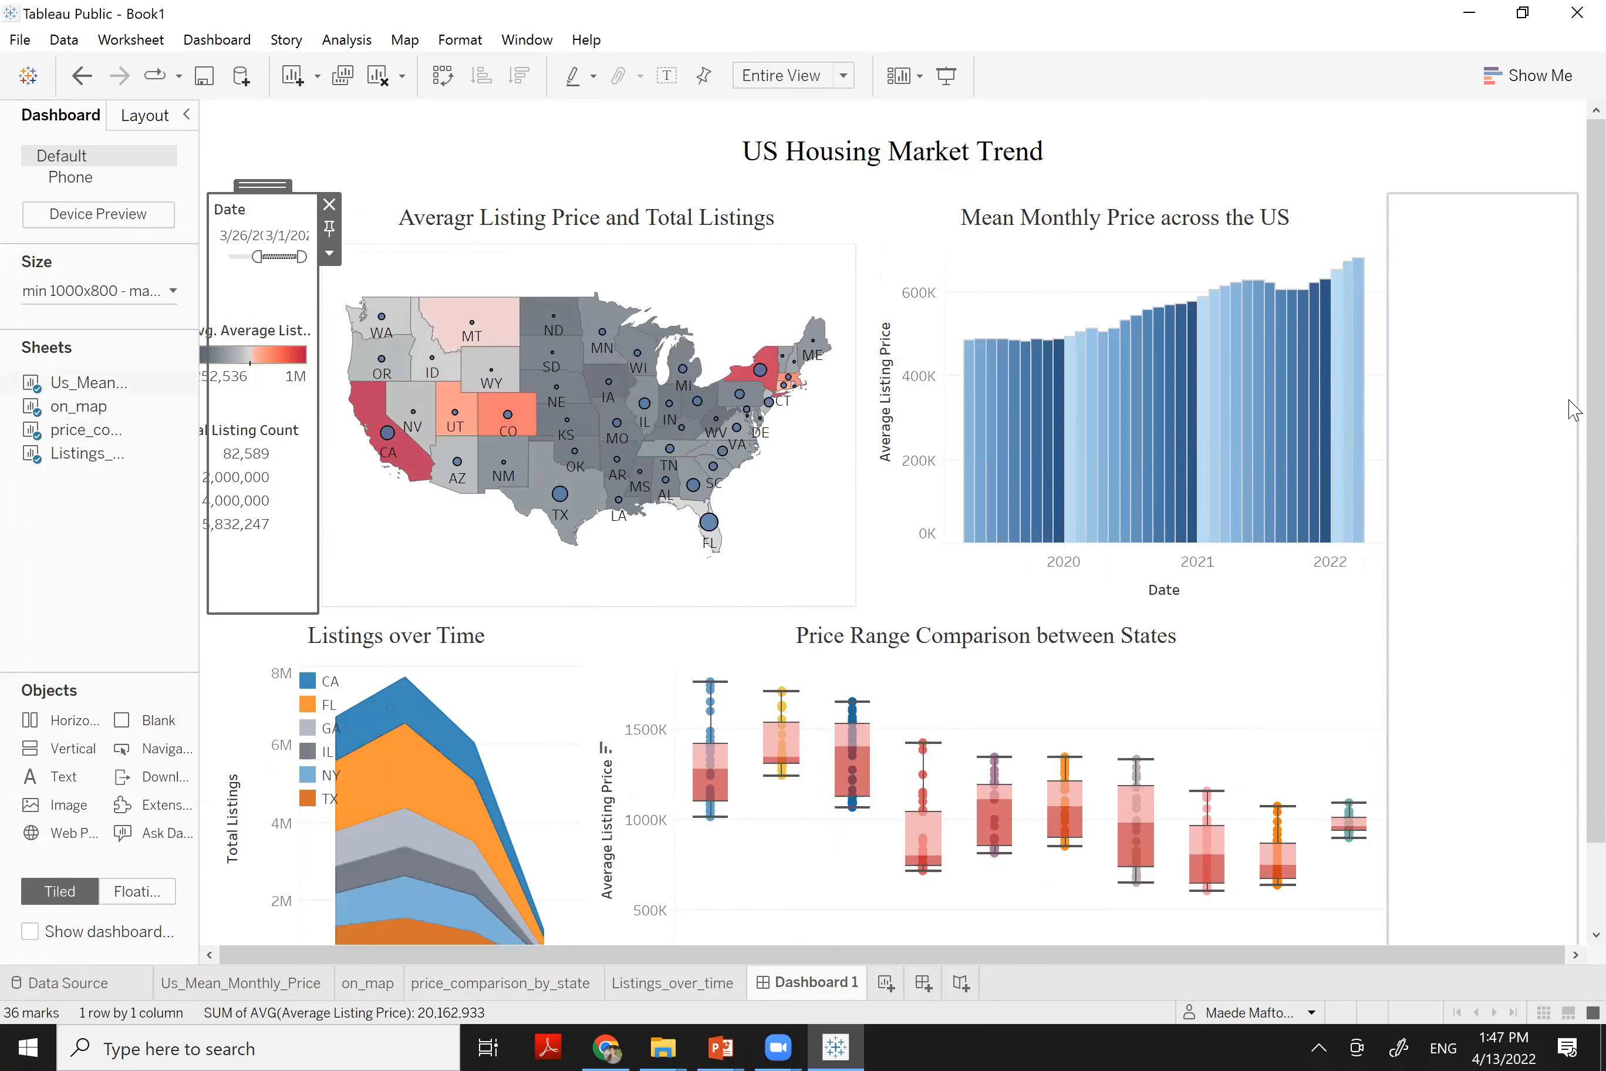
scroll(1567, 659, down, 3)
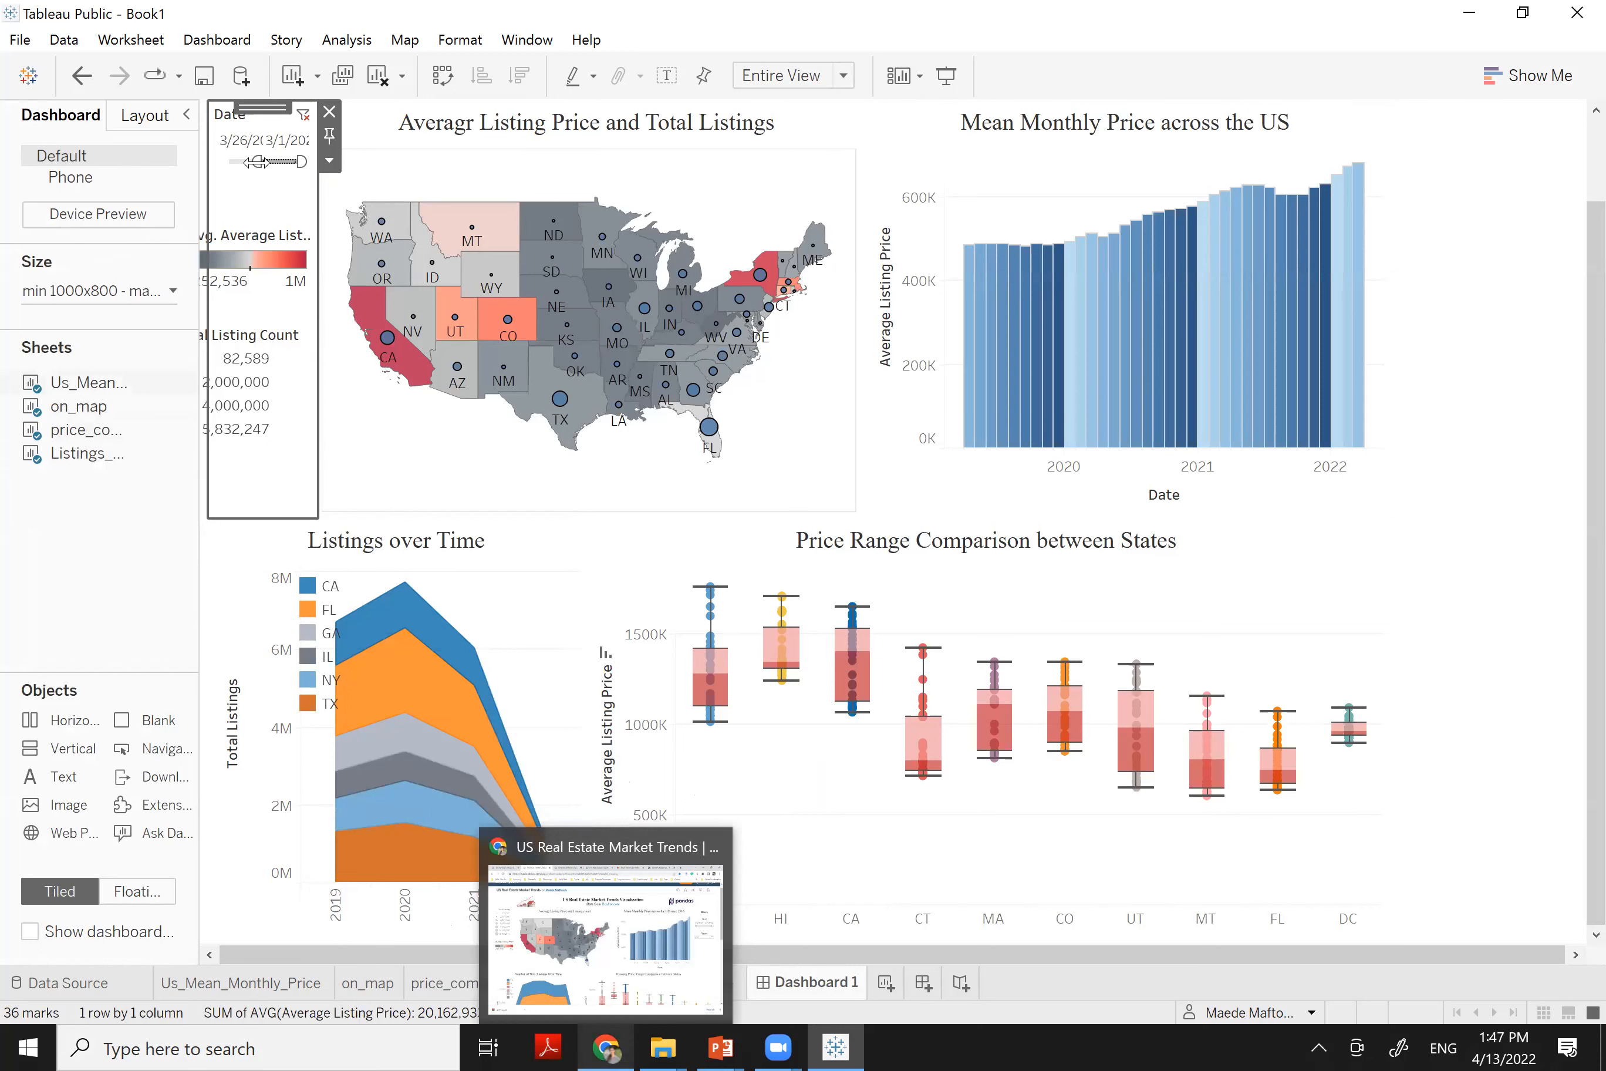
drag(266, 161, 269, 160)
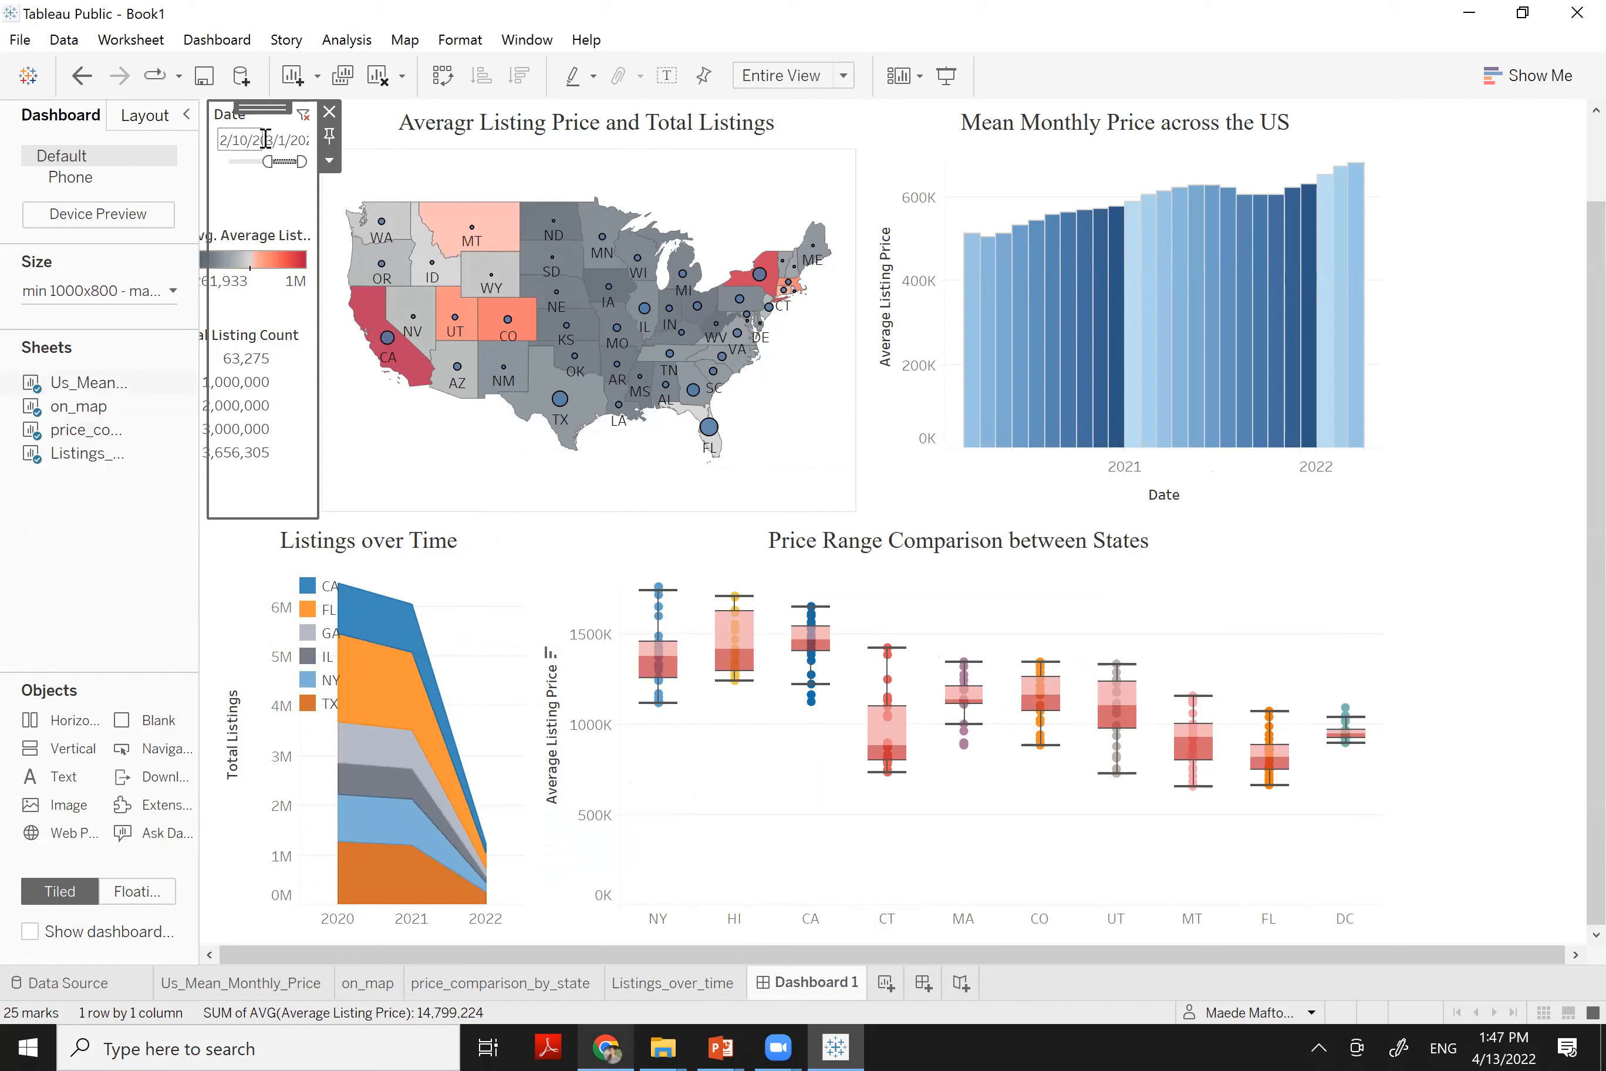
Float the Date filter and move it to the top right beside the monthly price chart
right_click(224, 113)
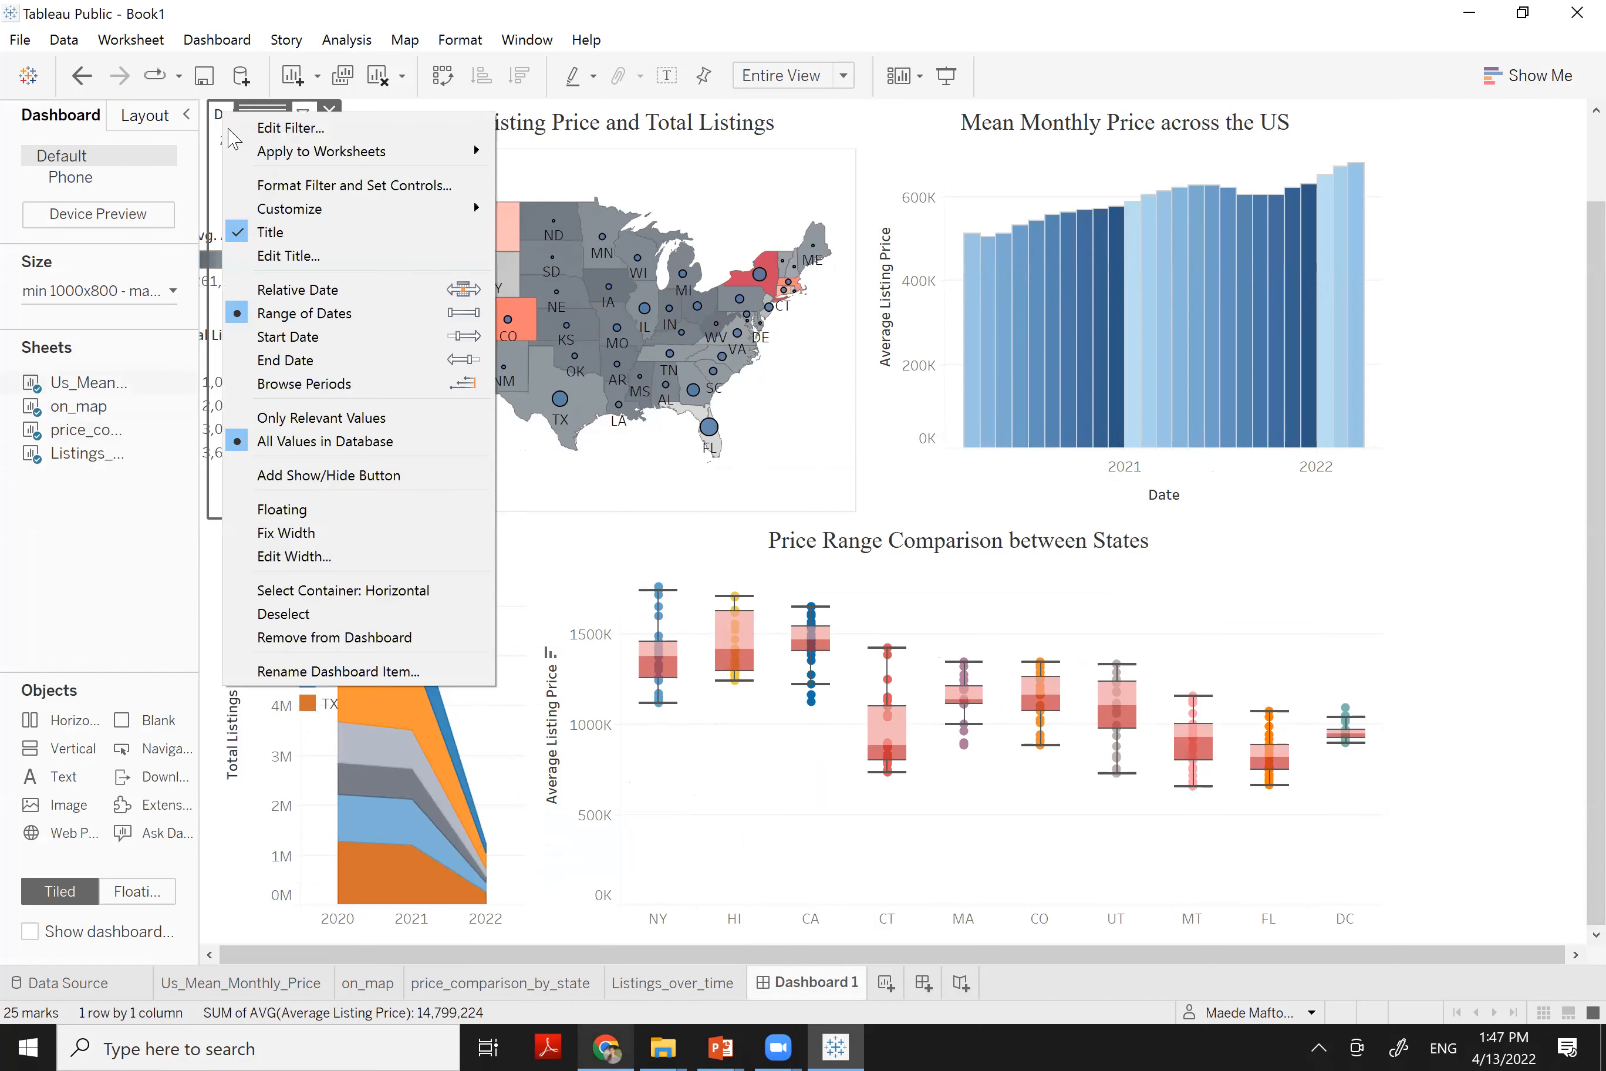
click(280, 511)
drag(344, 122, 1488, 105)
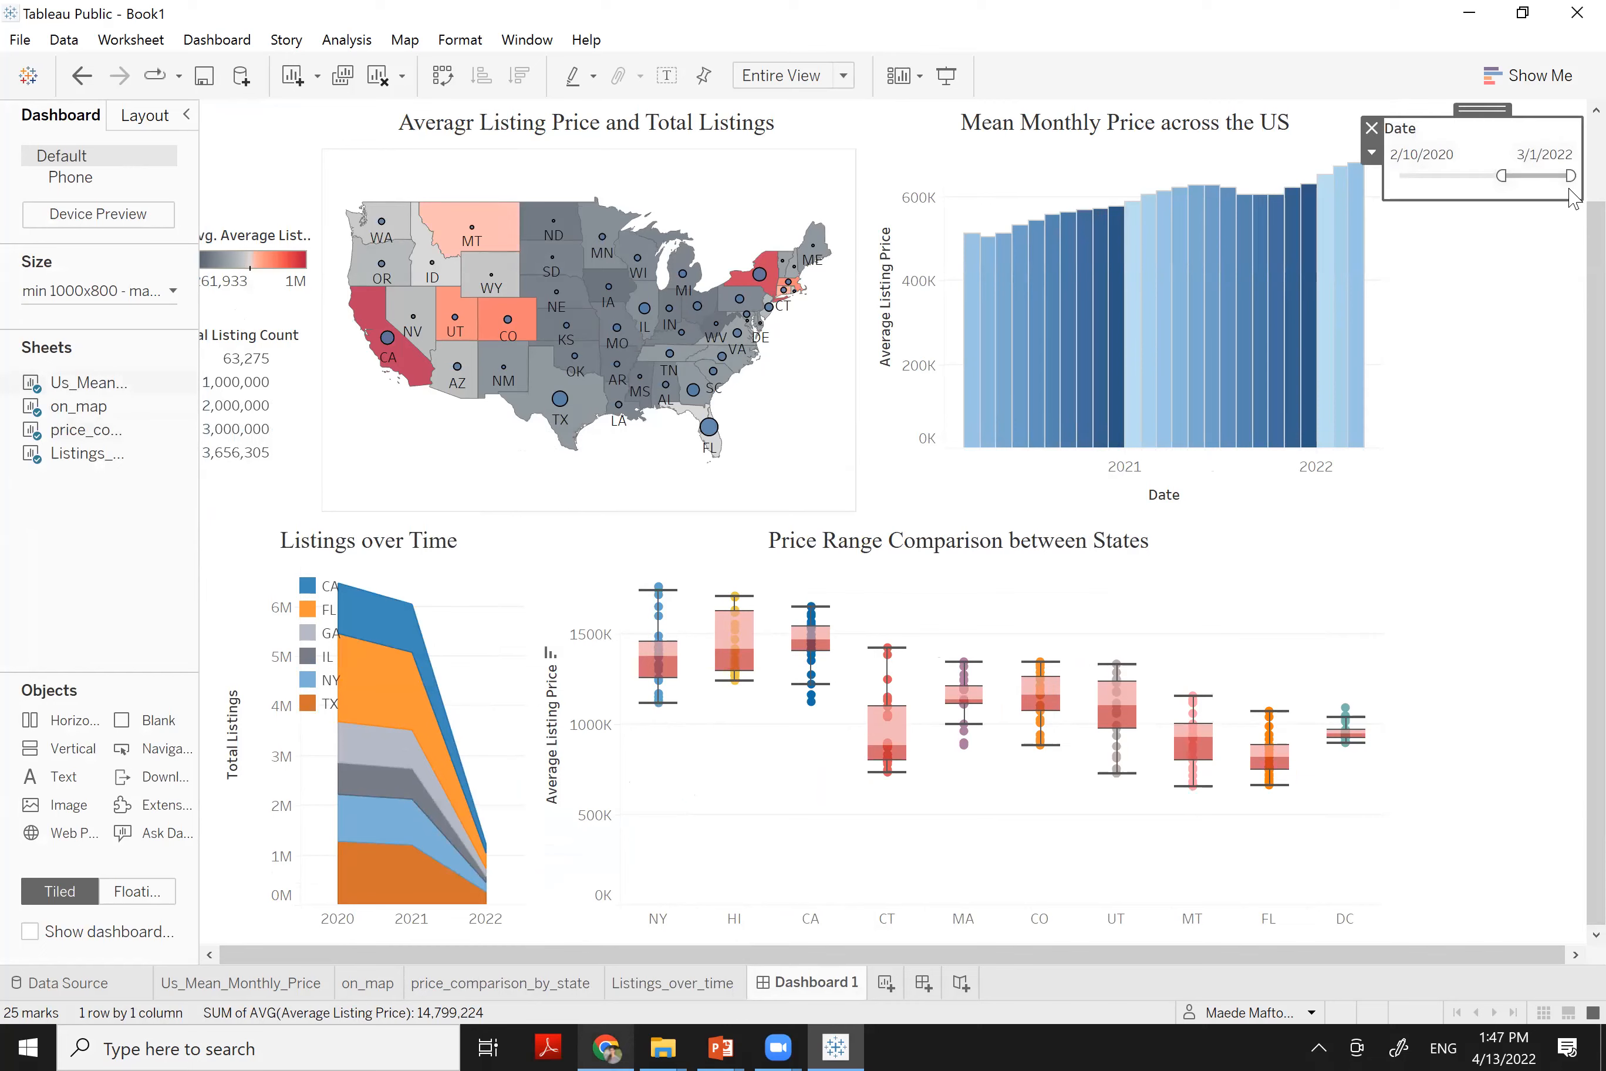
scroll(1572, 196, up, 3)
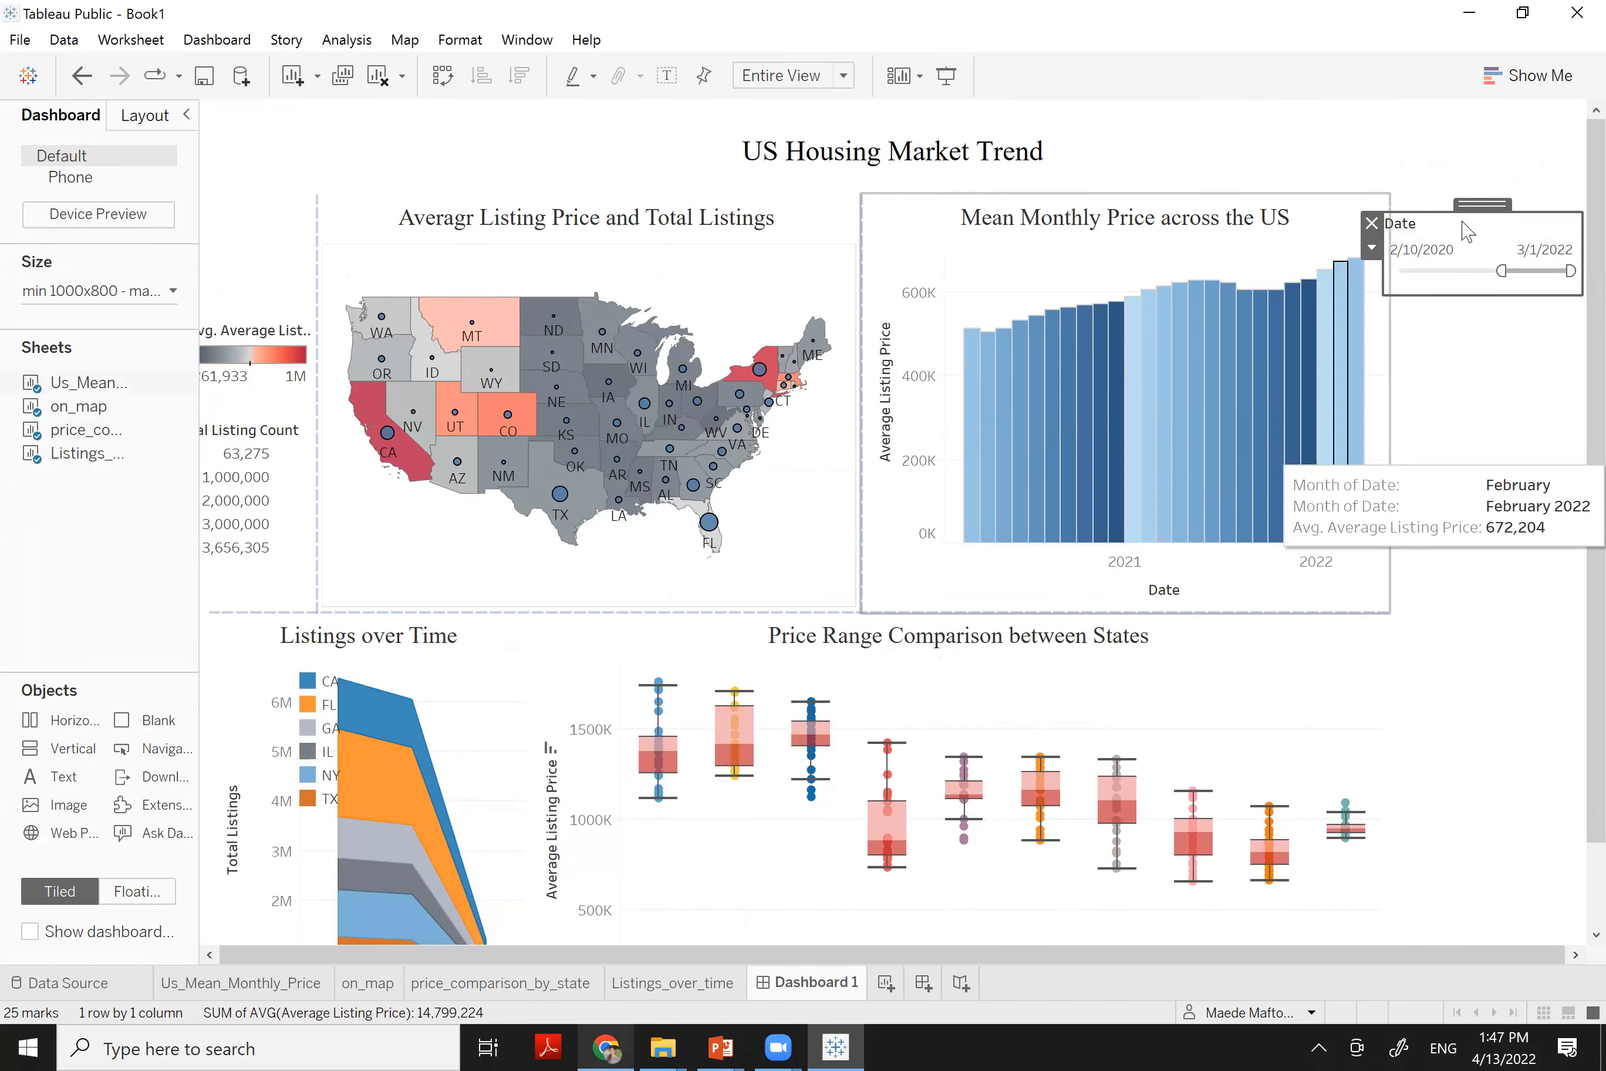
drag(1481, 203, 1447, 214)
Make the floating Date filter card narrower, then select the map sheet
click(1483, 437)
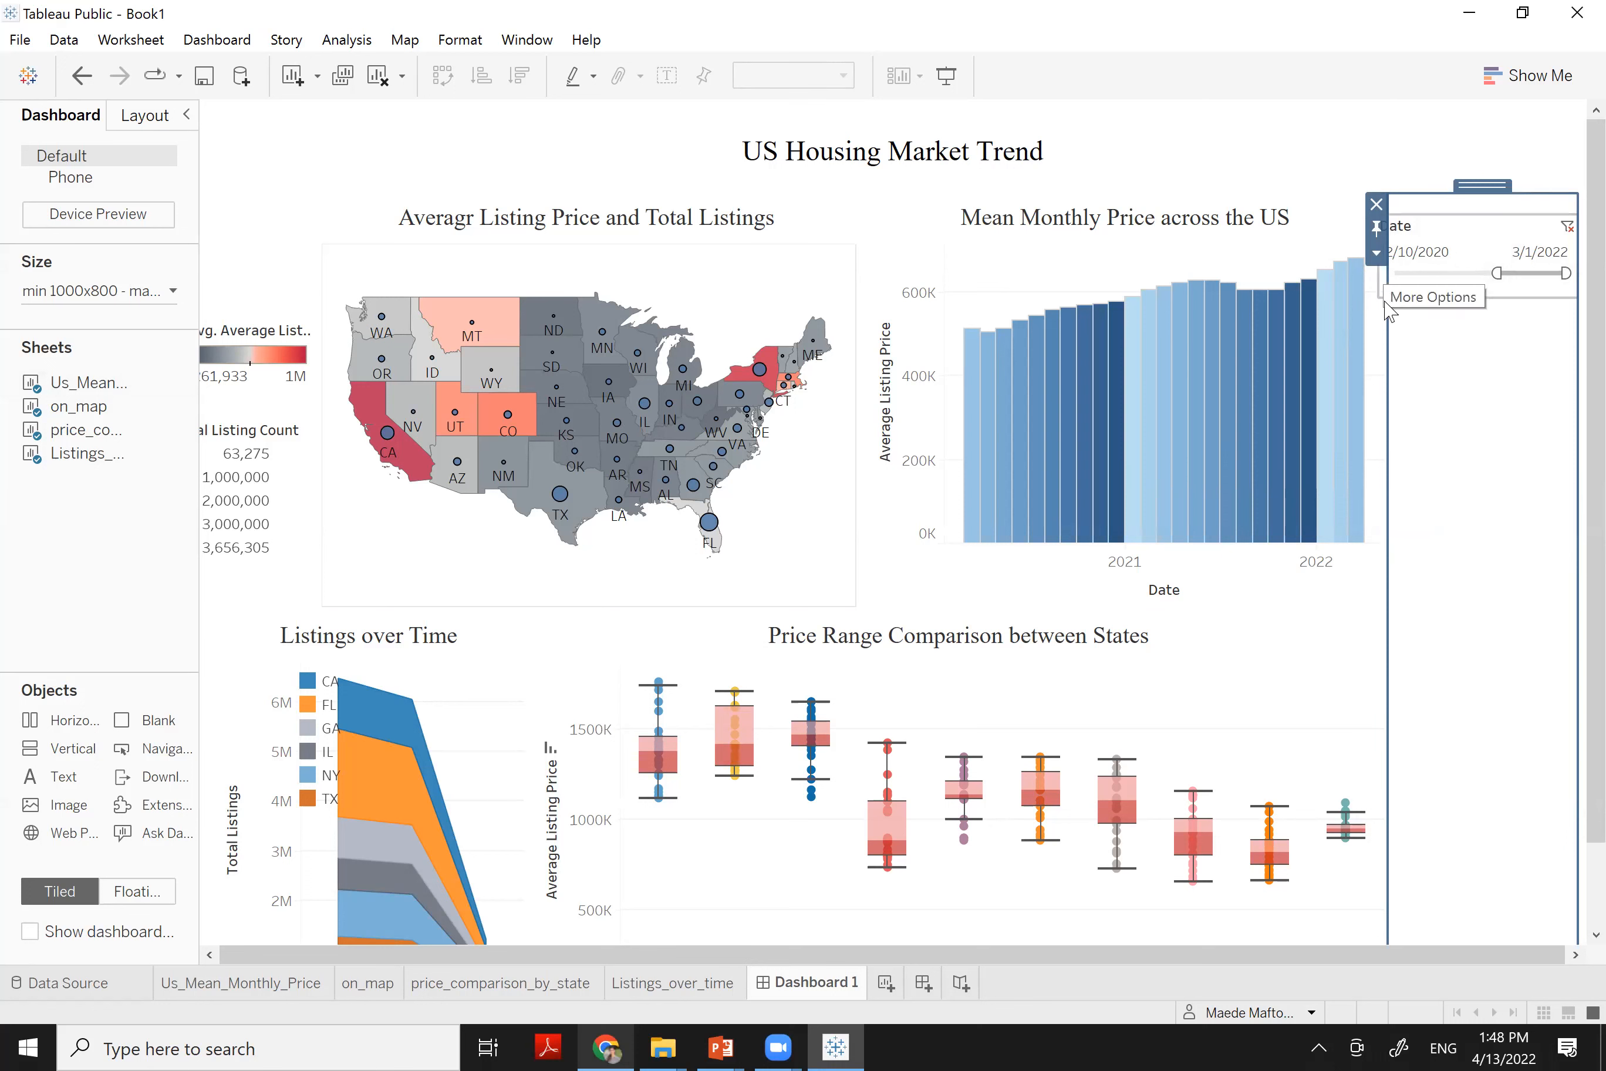
click(1461, 298)
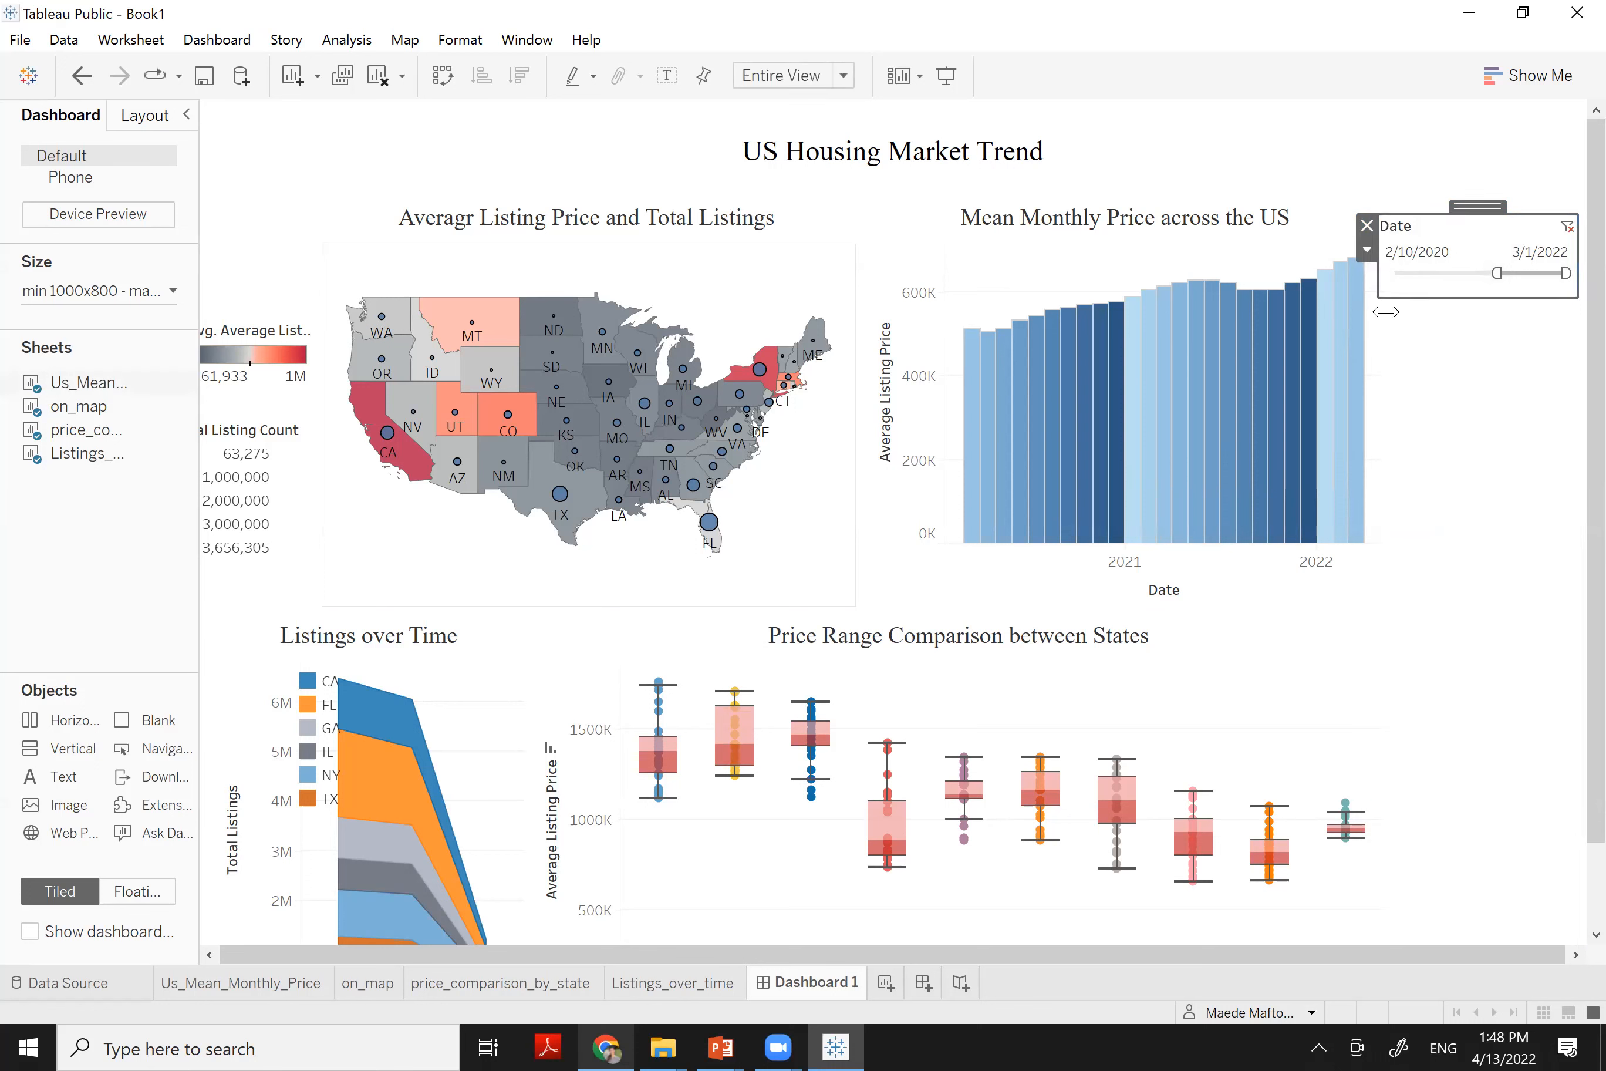
mouse_move(1383, 302)
mouse_down()
mouse_move(1422, 300)
mouse_move(1397, 292)
mouse_up()
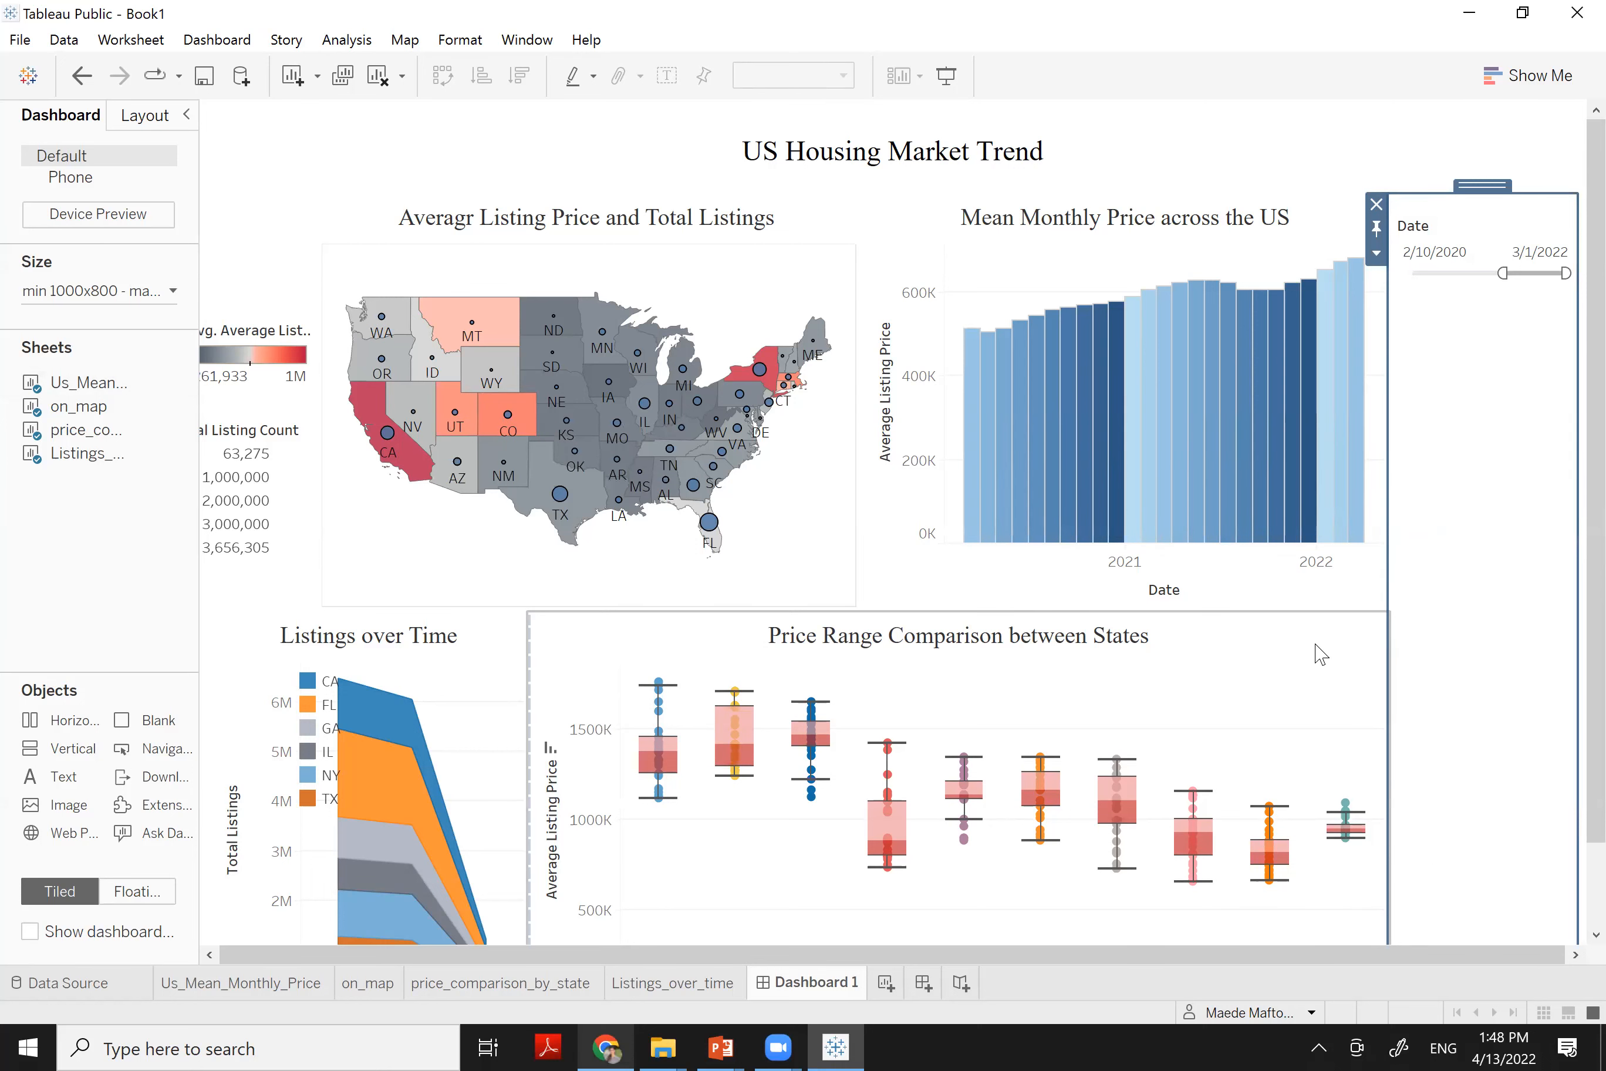
click(826, 259)
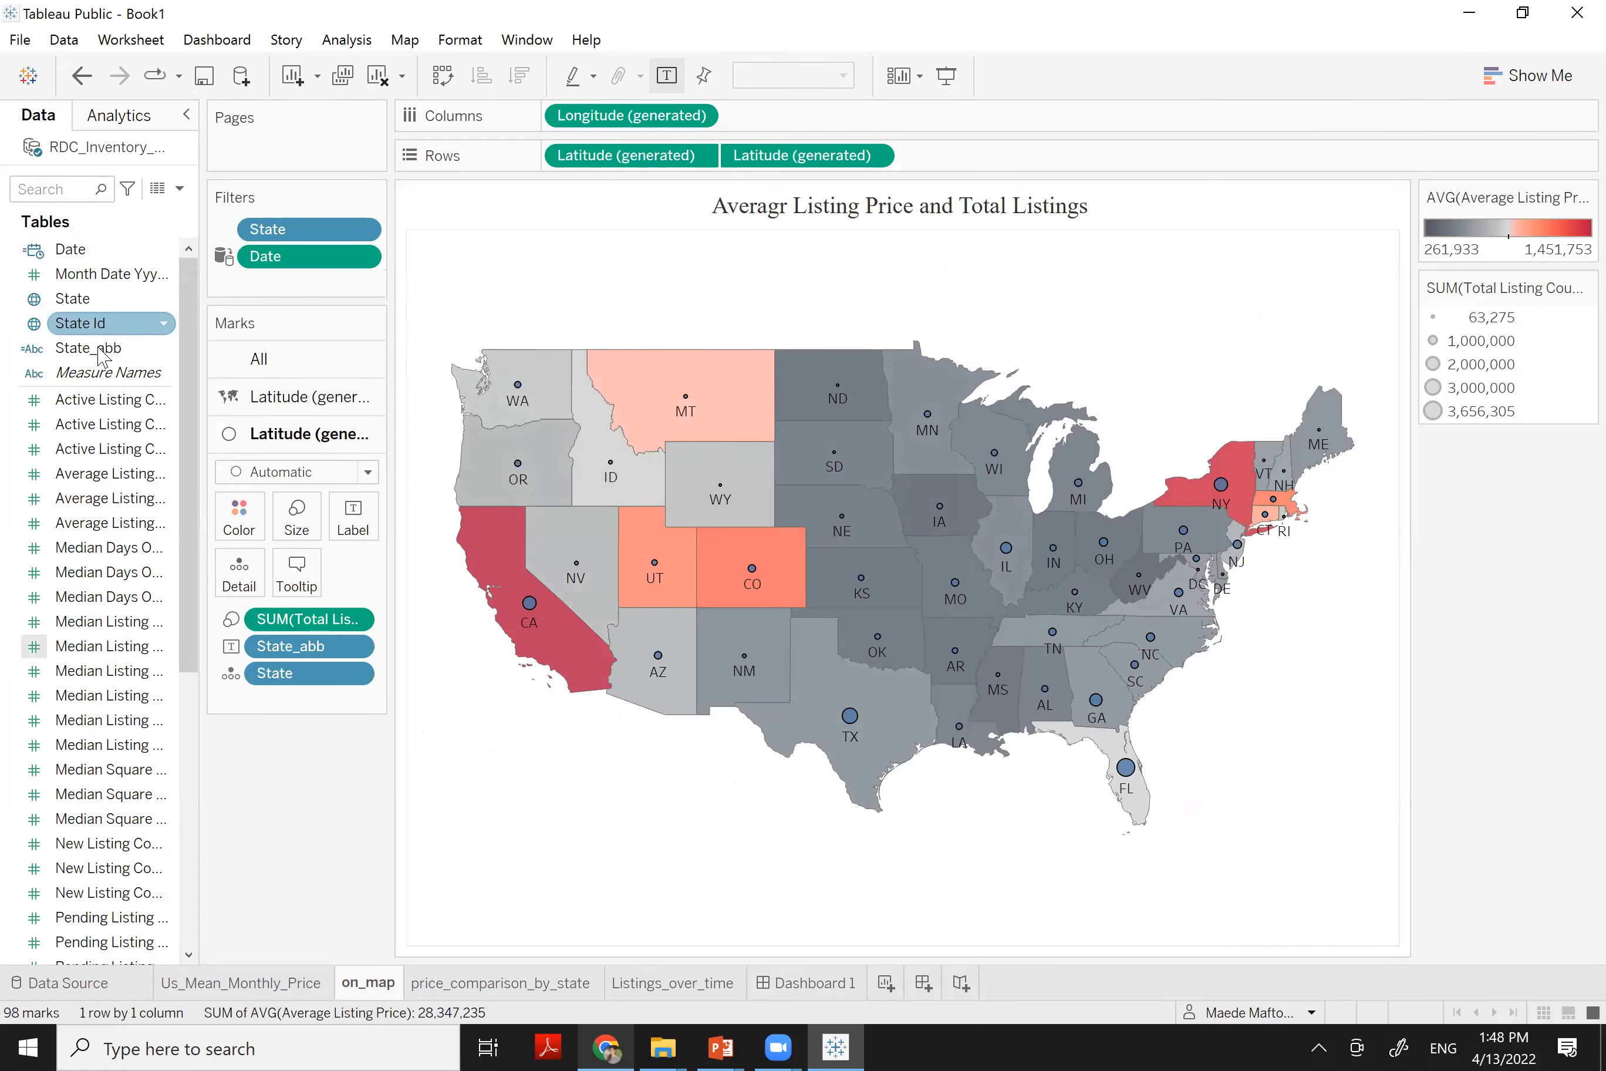
Add State_abb to the map sheet's Filters and show its filter card
drag(97, 363, 285, 292)
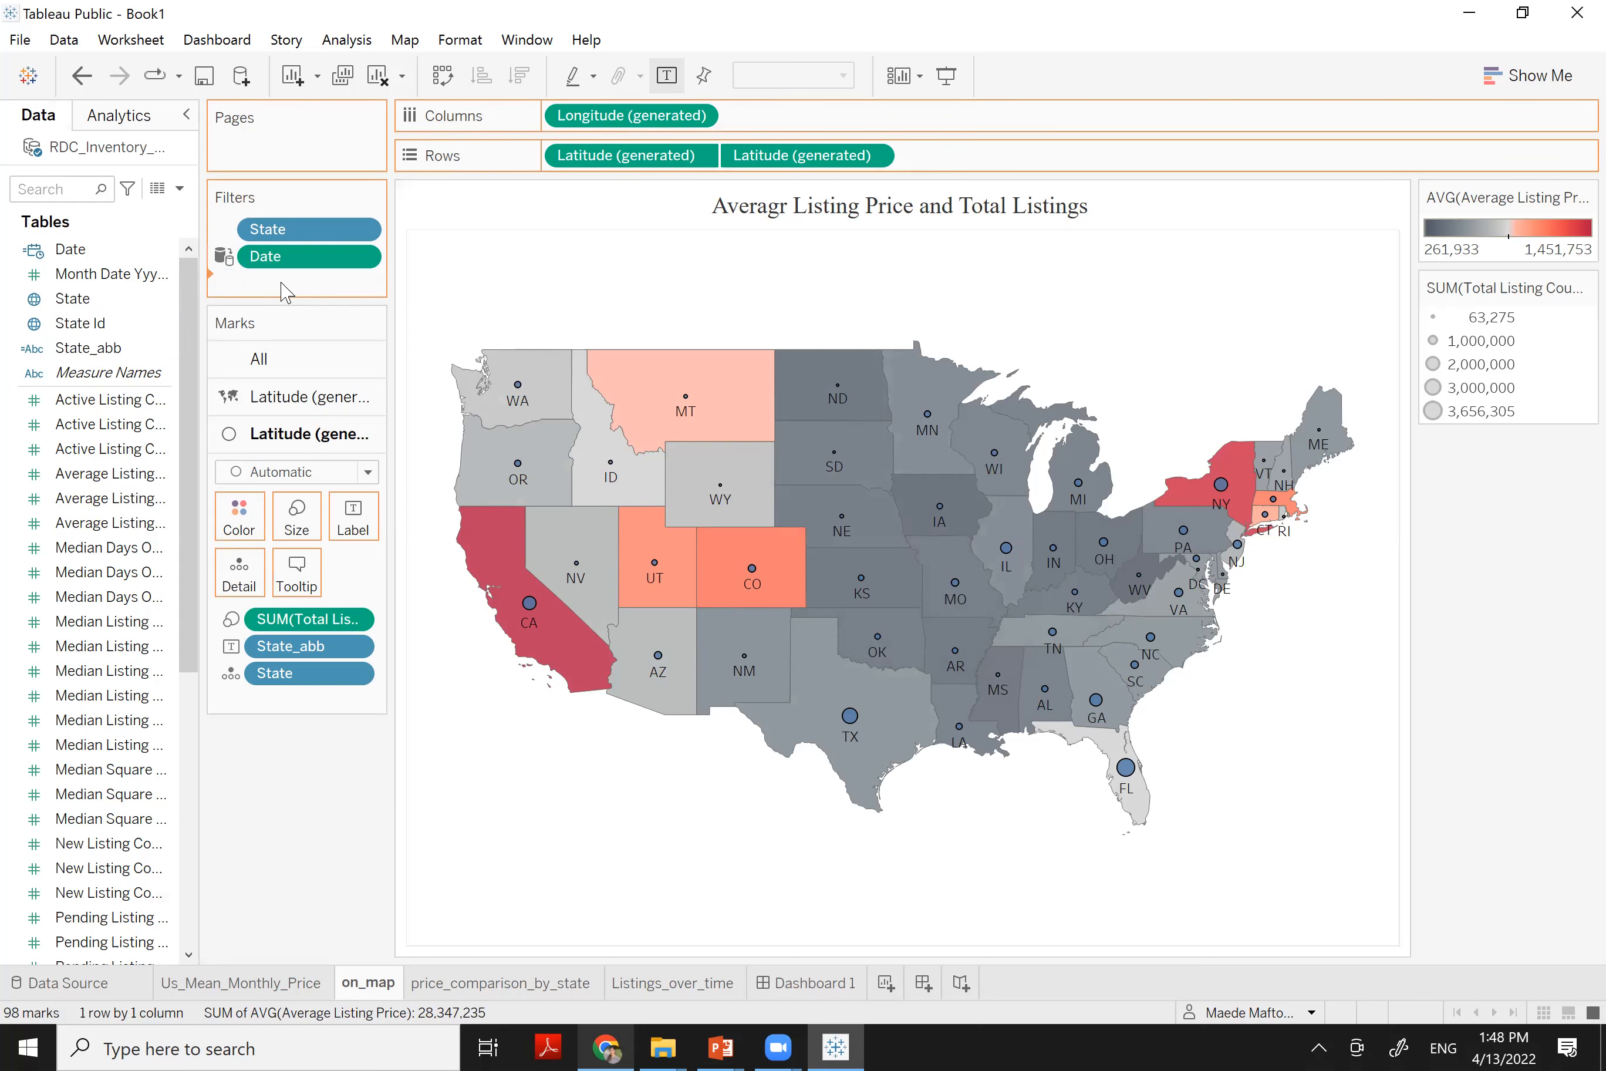
drag(285, 292, 289, 294)
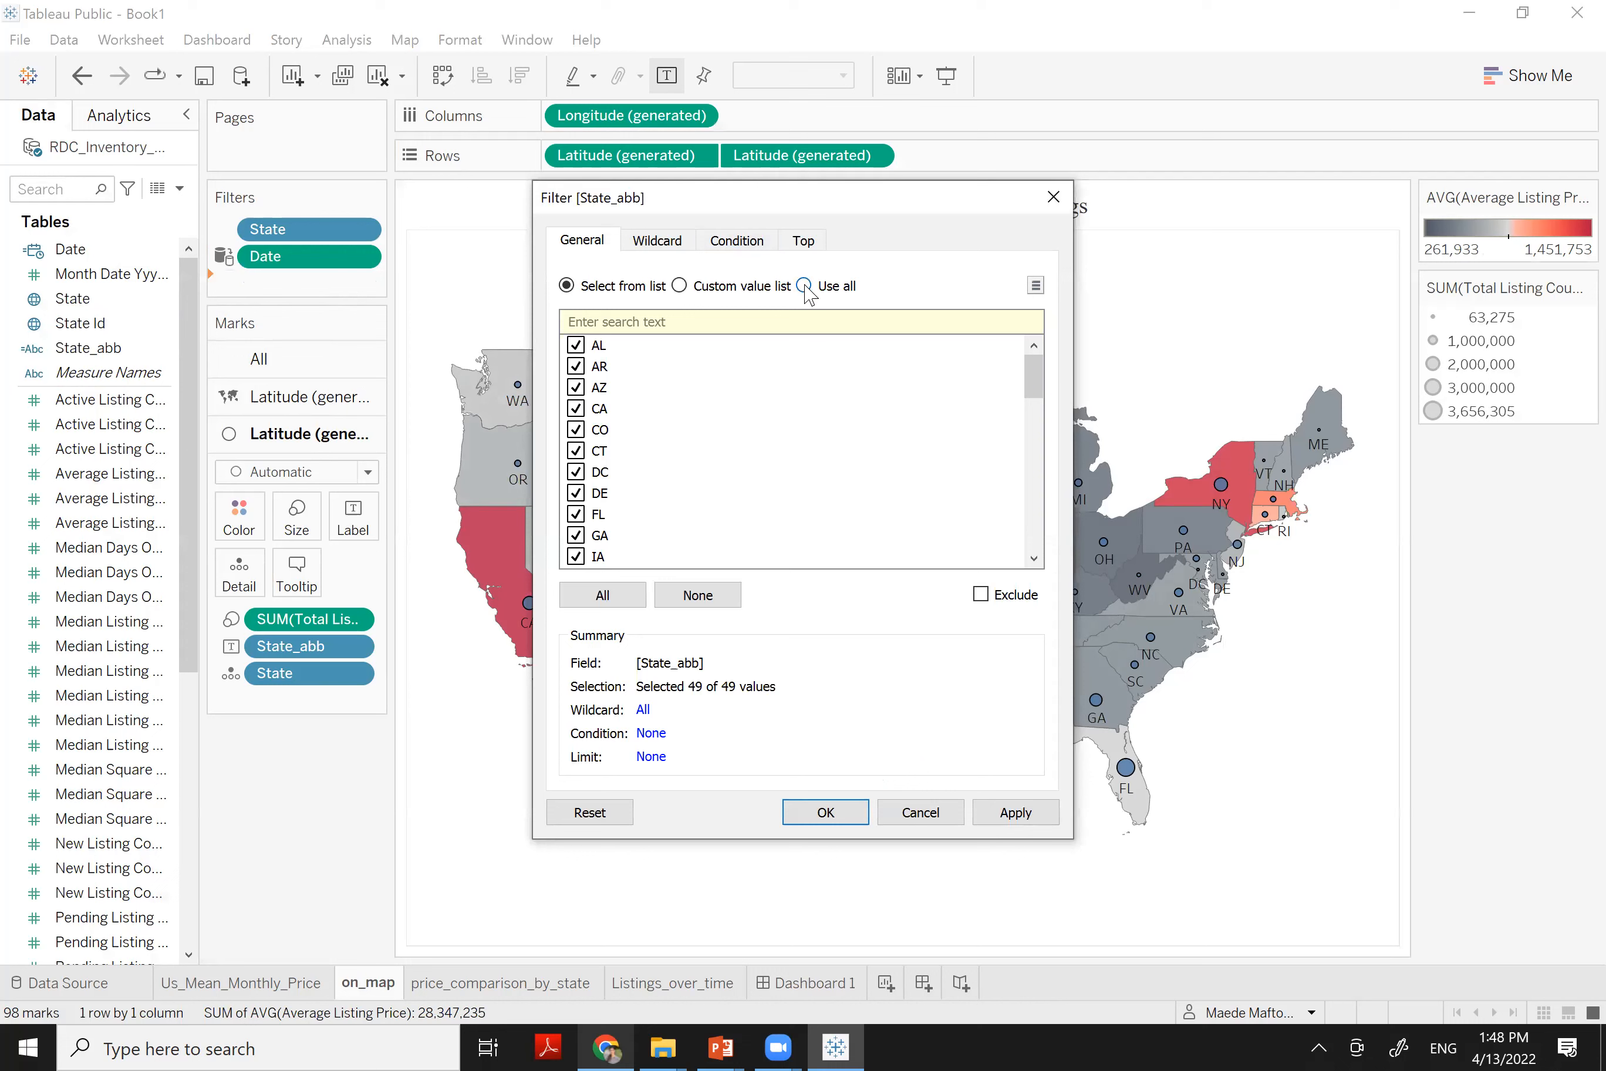
click(806, 289)
click(568, 286)
click(826, 812)
click(363, 287)
click(330, 344)
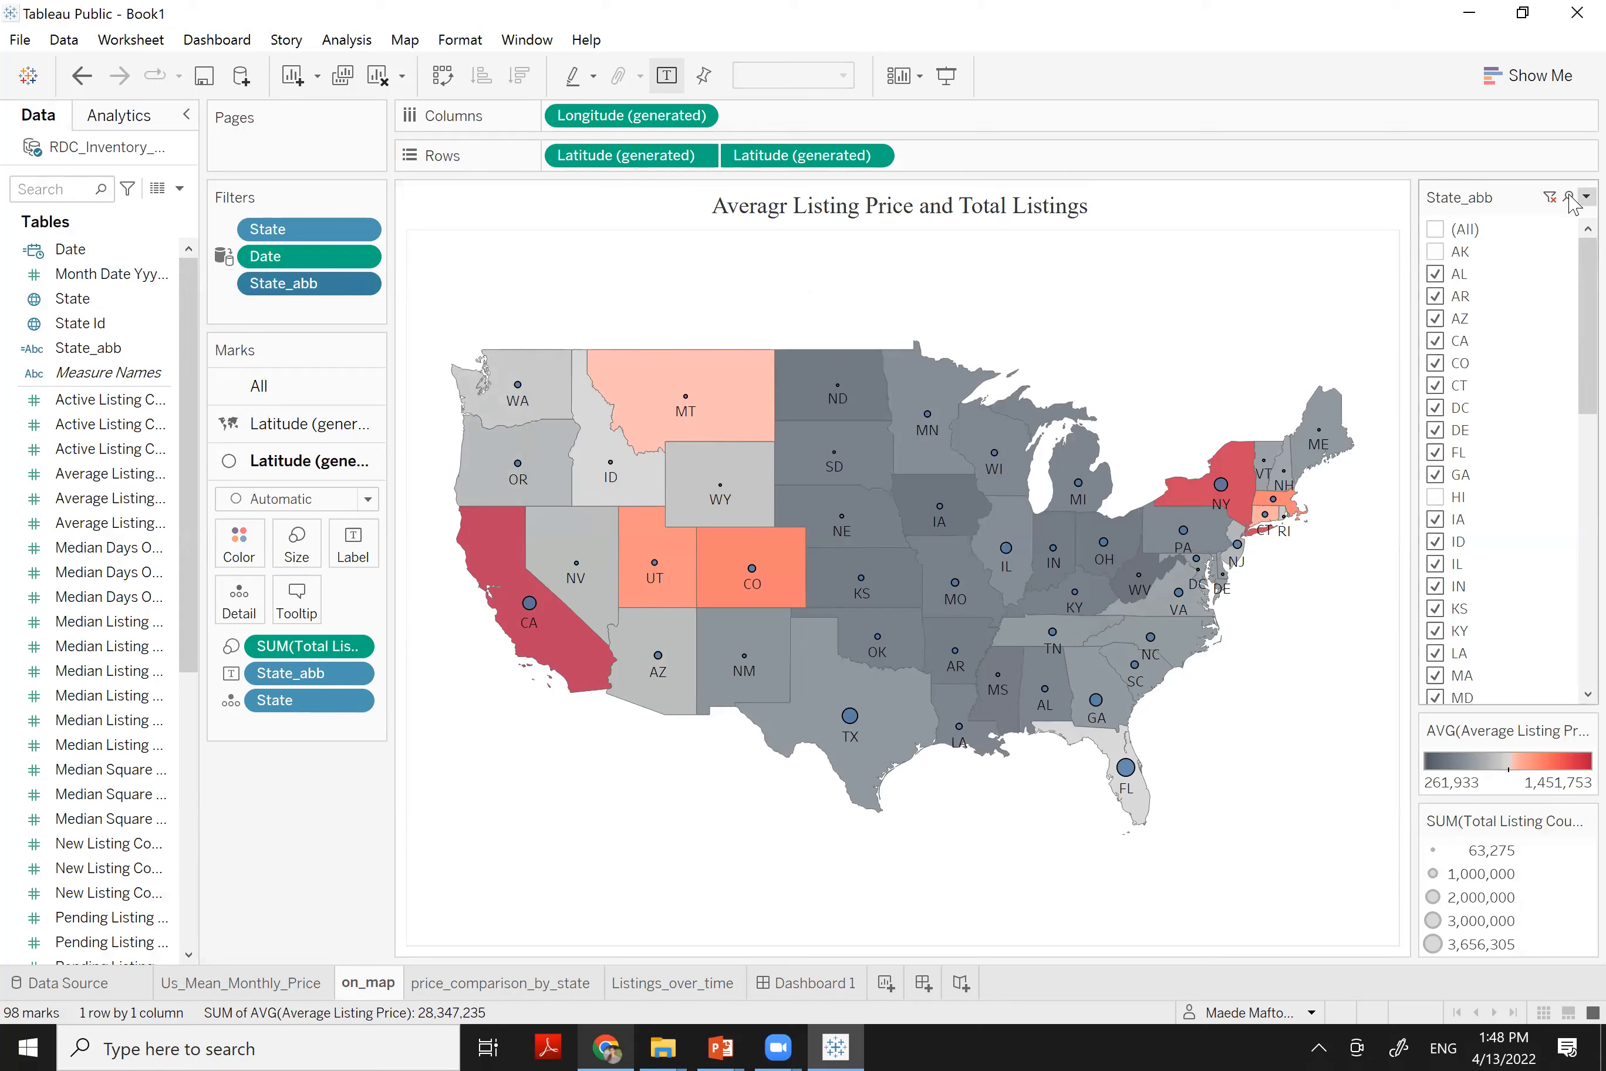
Display the State_abb filter card as a Multiple Values (dropdown) list
click(1587, 196)
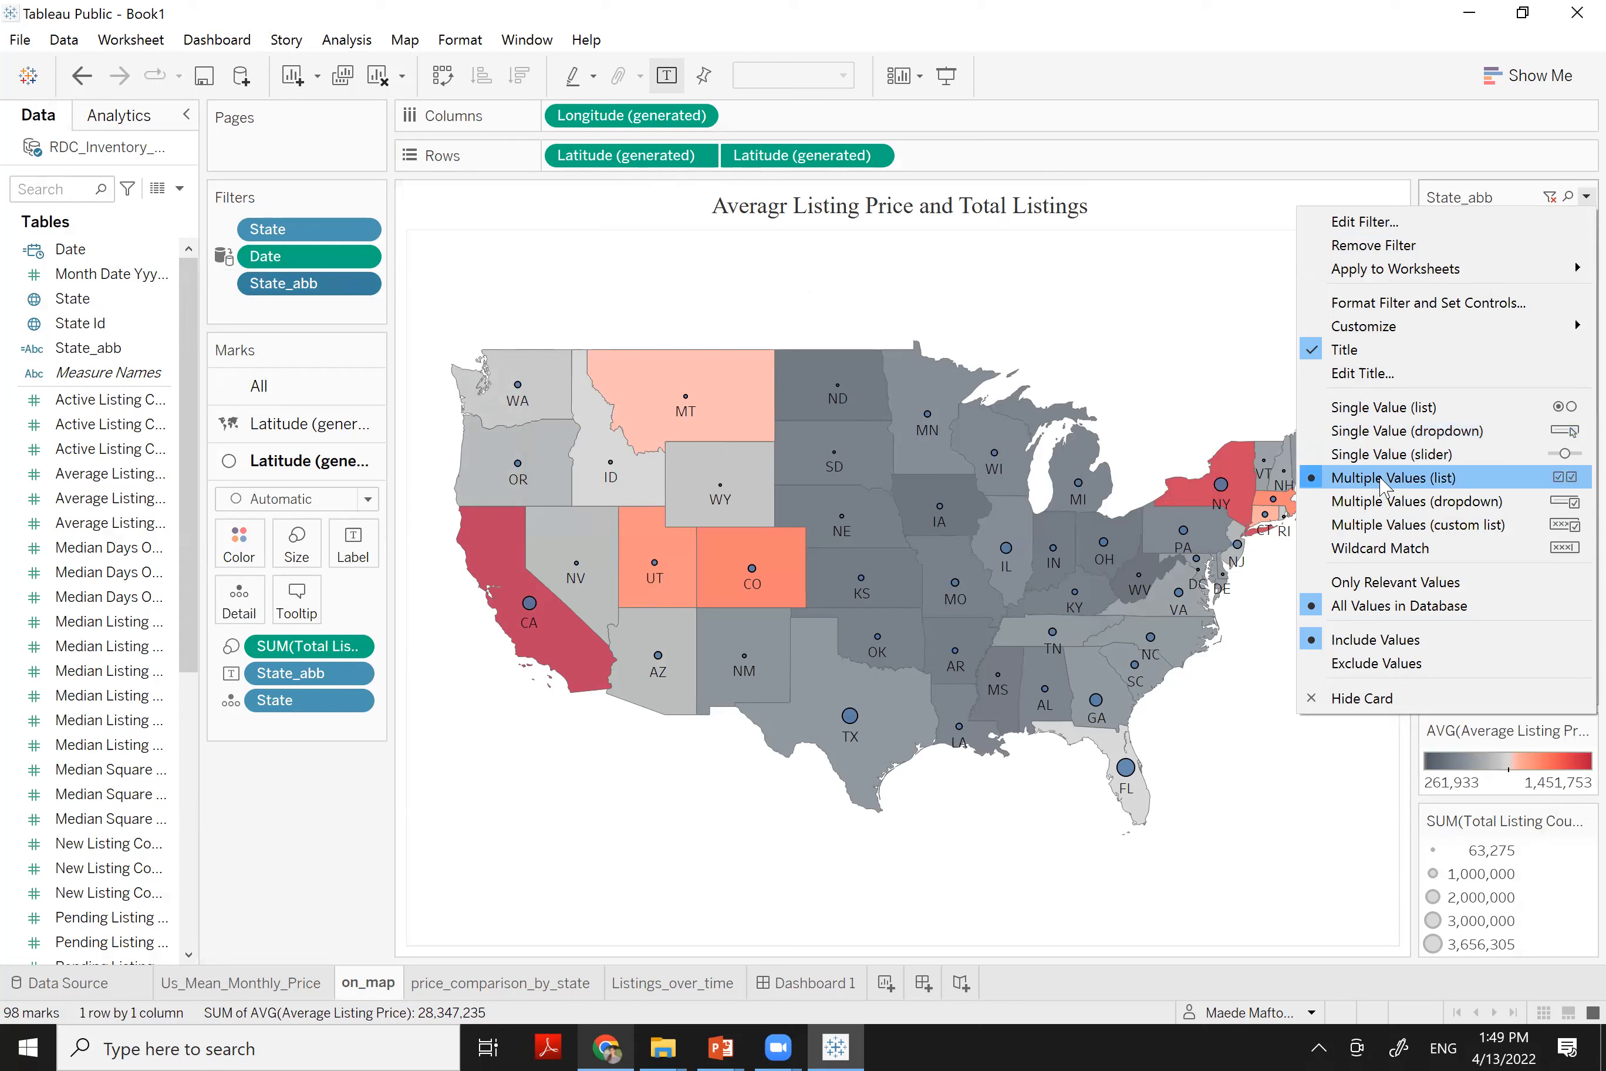
click(1372, 512)
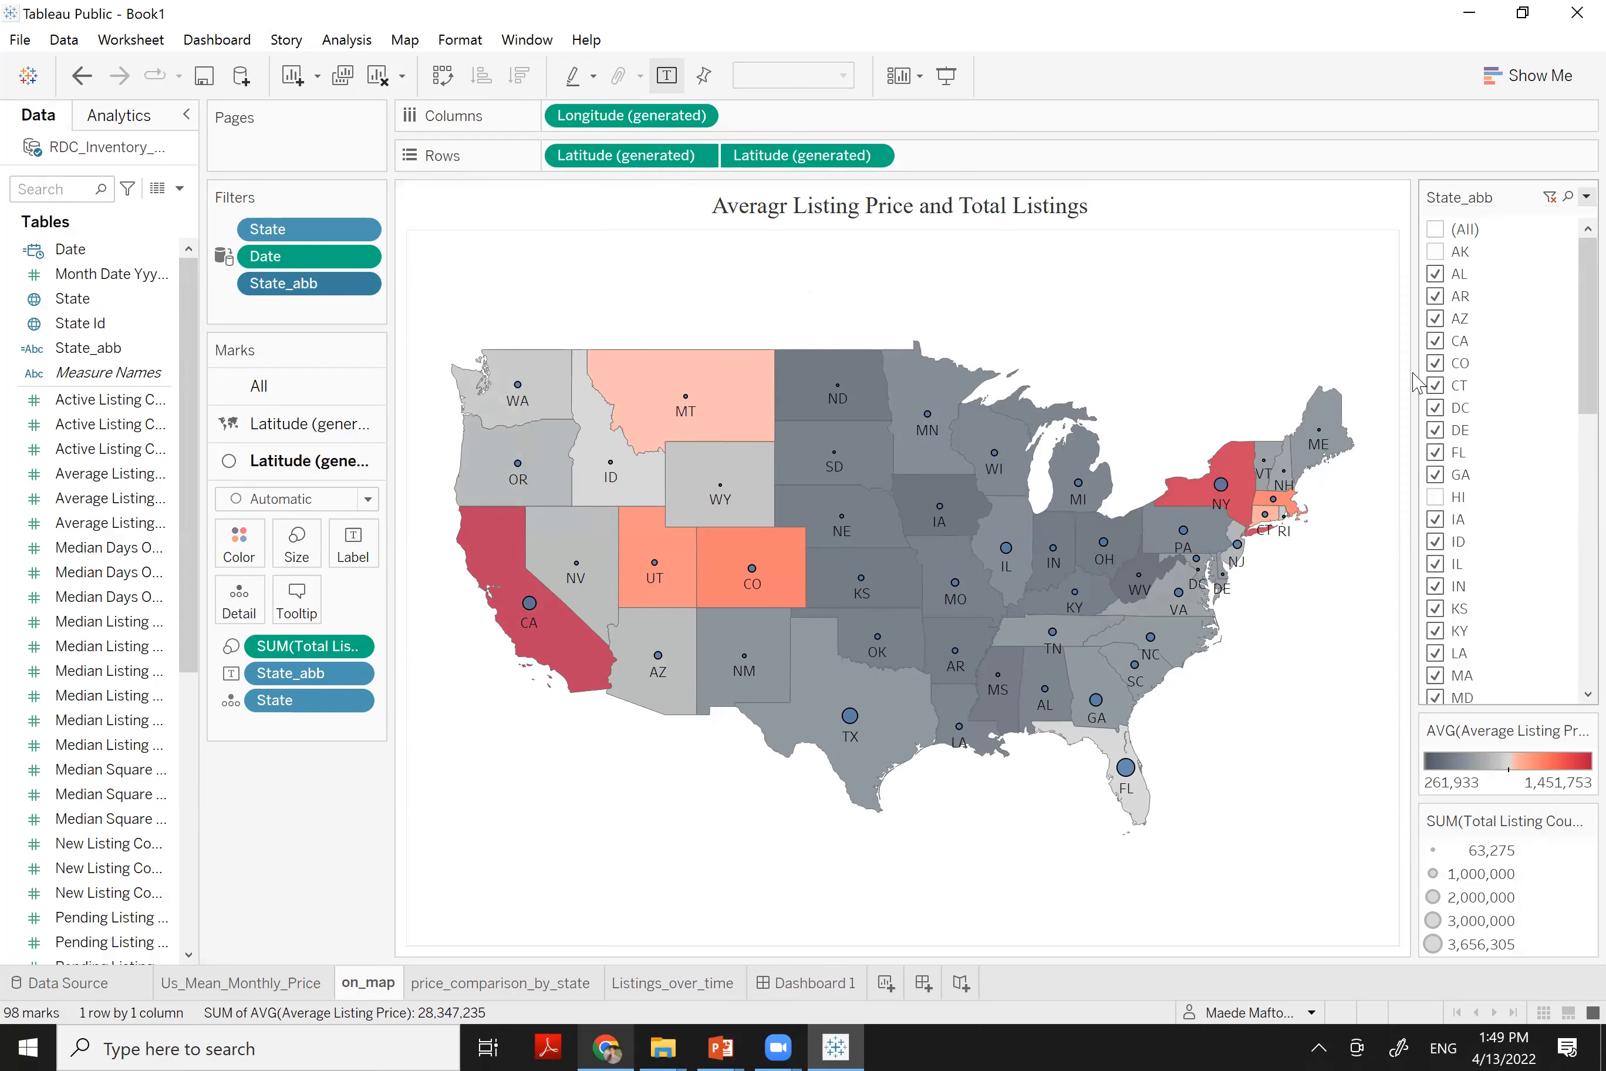
click(1584, 197)
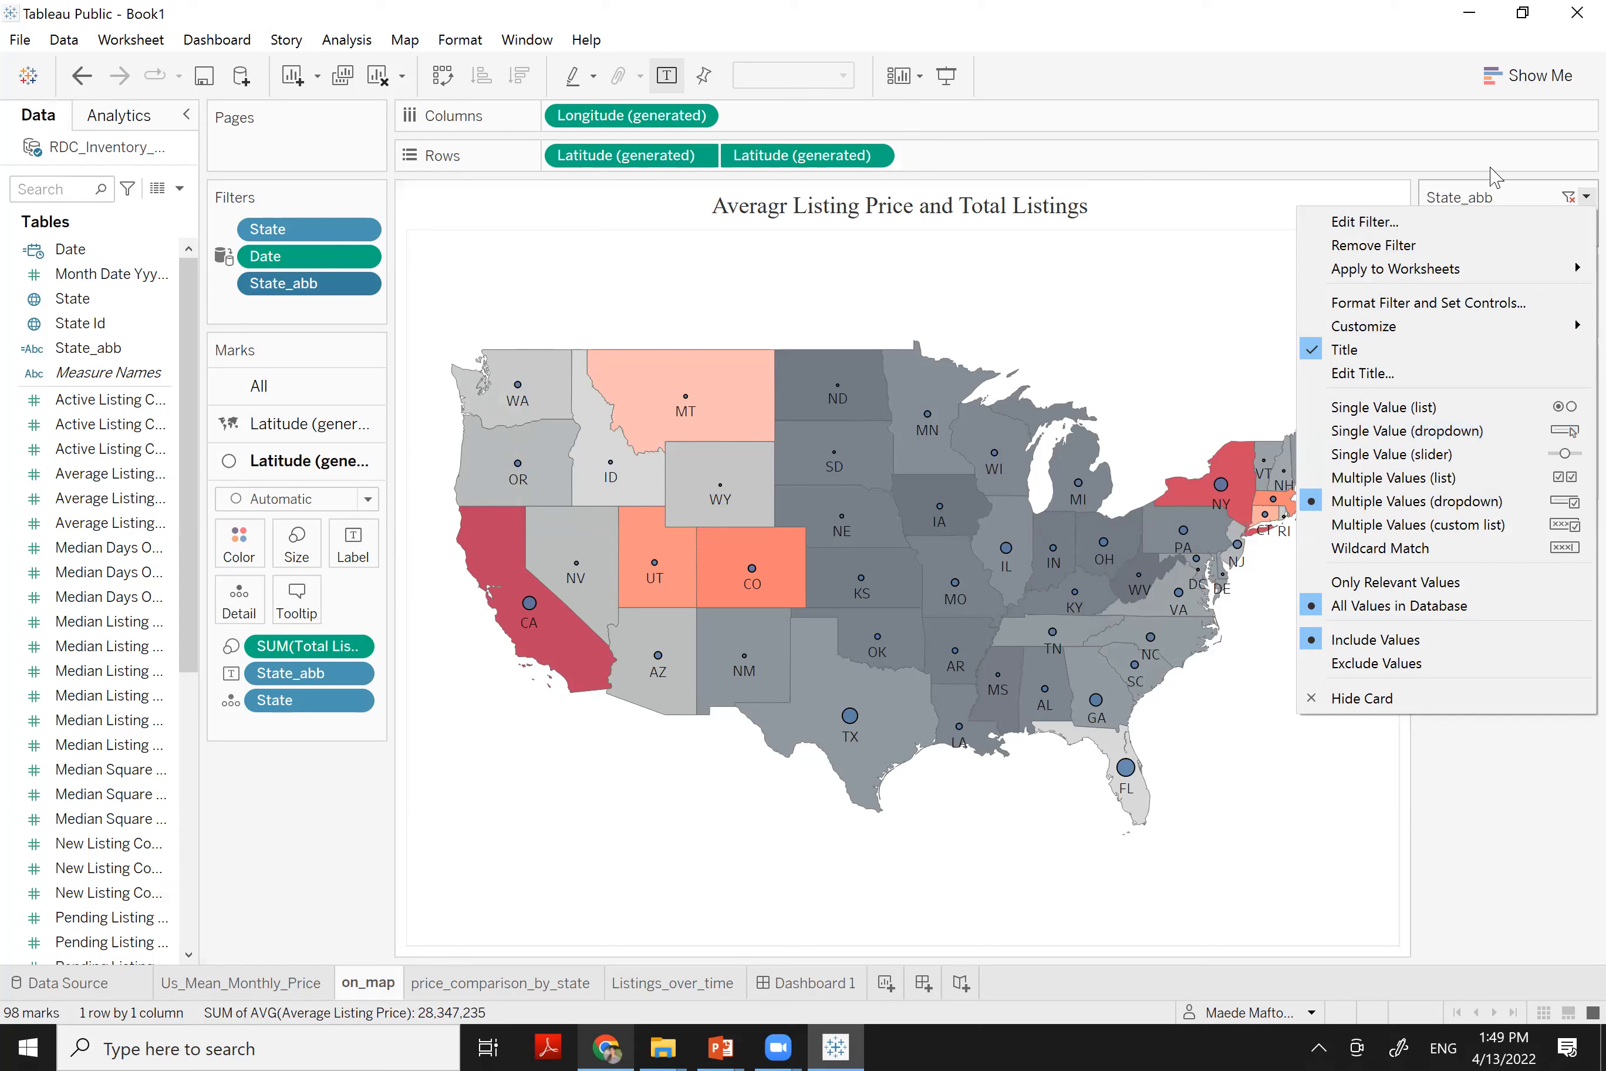
click(1446, 796)
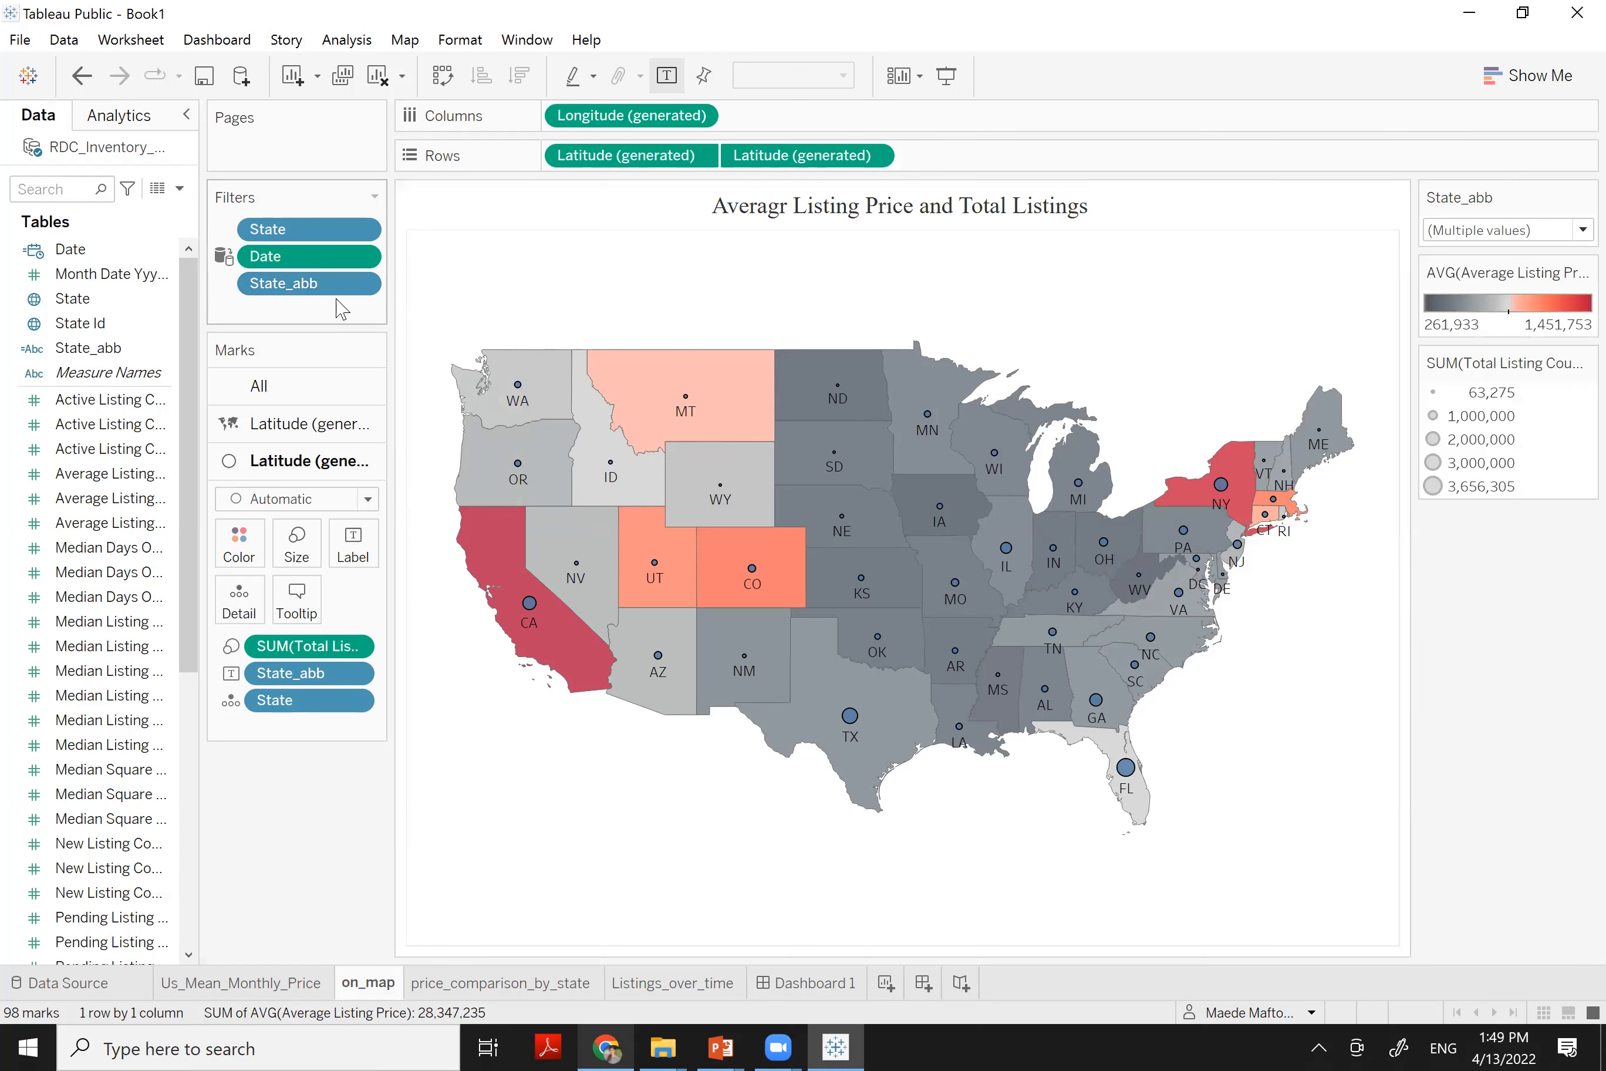
Add the State_abb filter pill to context on the on_map sheet
click(360, 289)
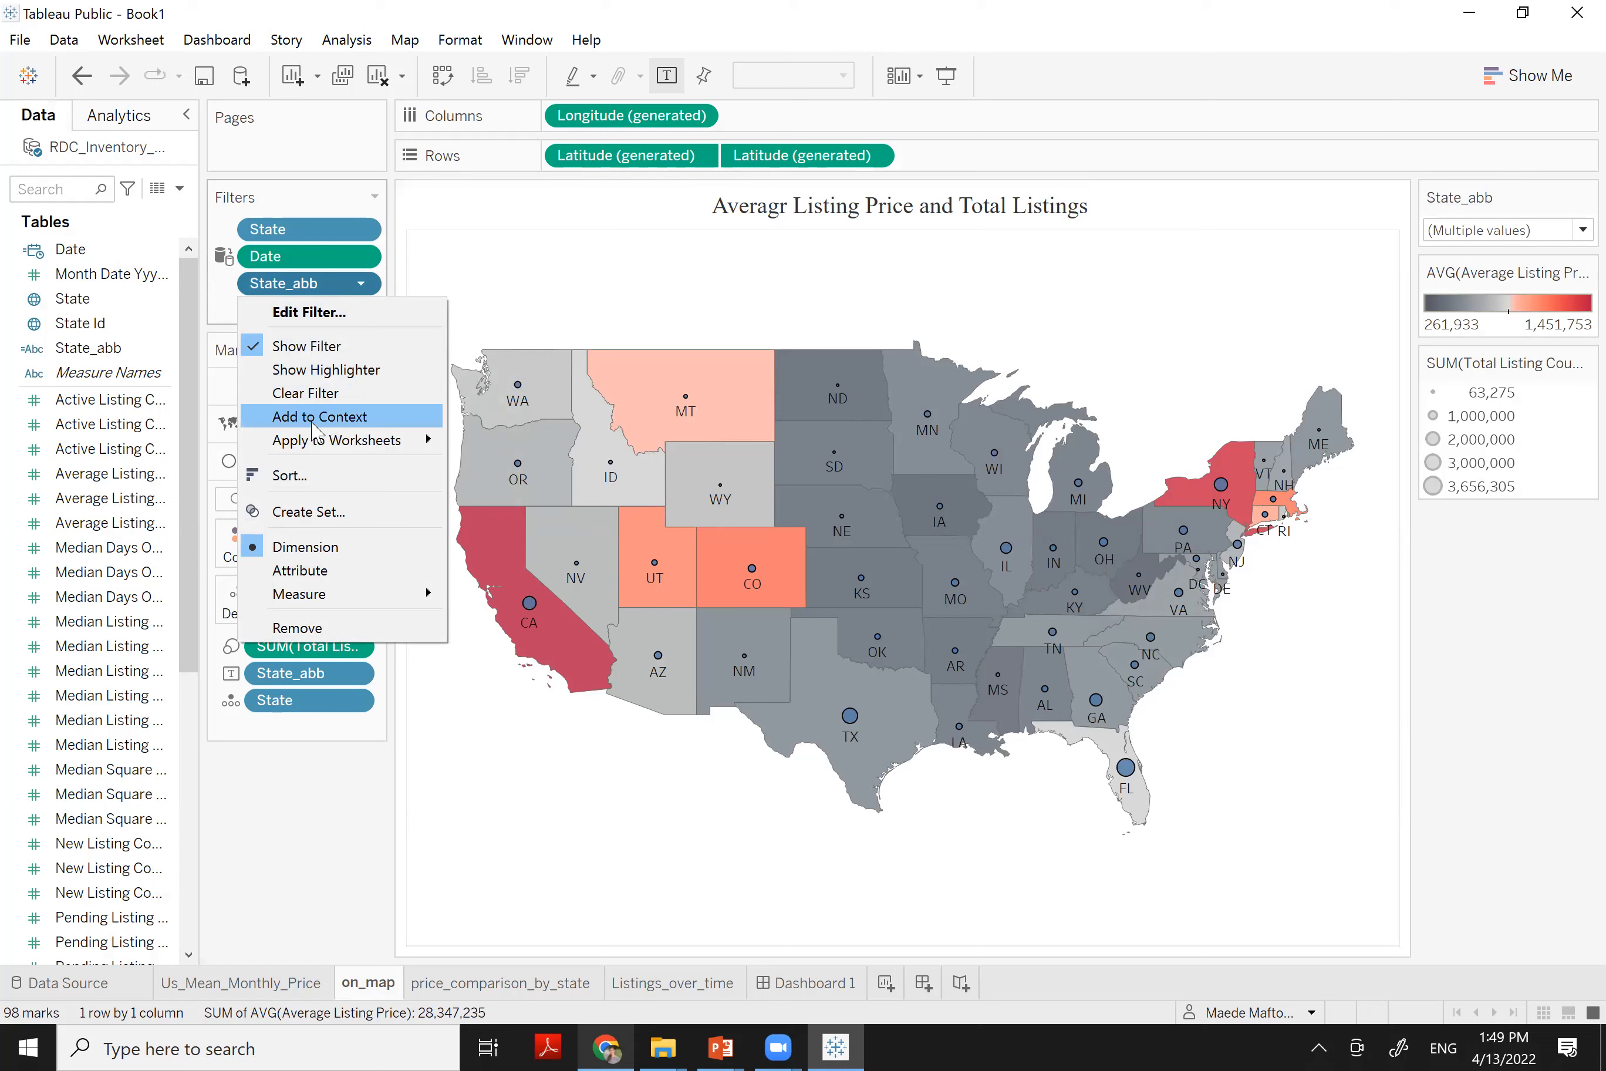
click(317, 417)
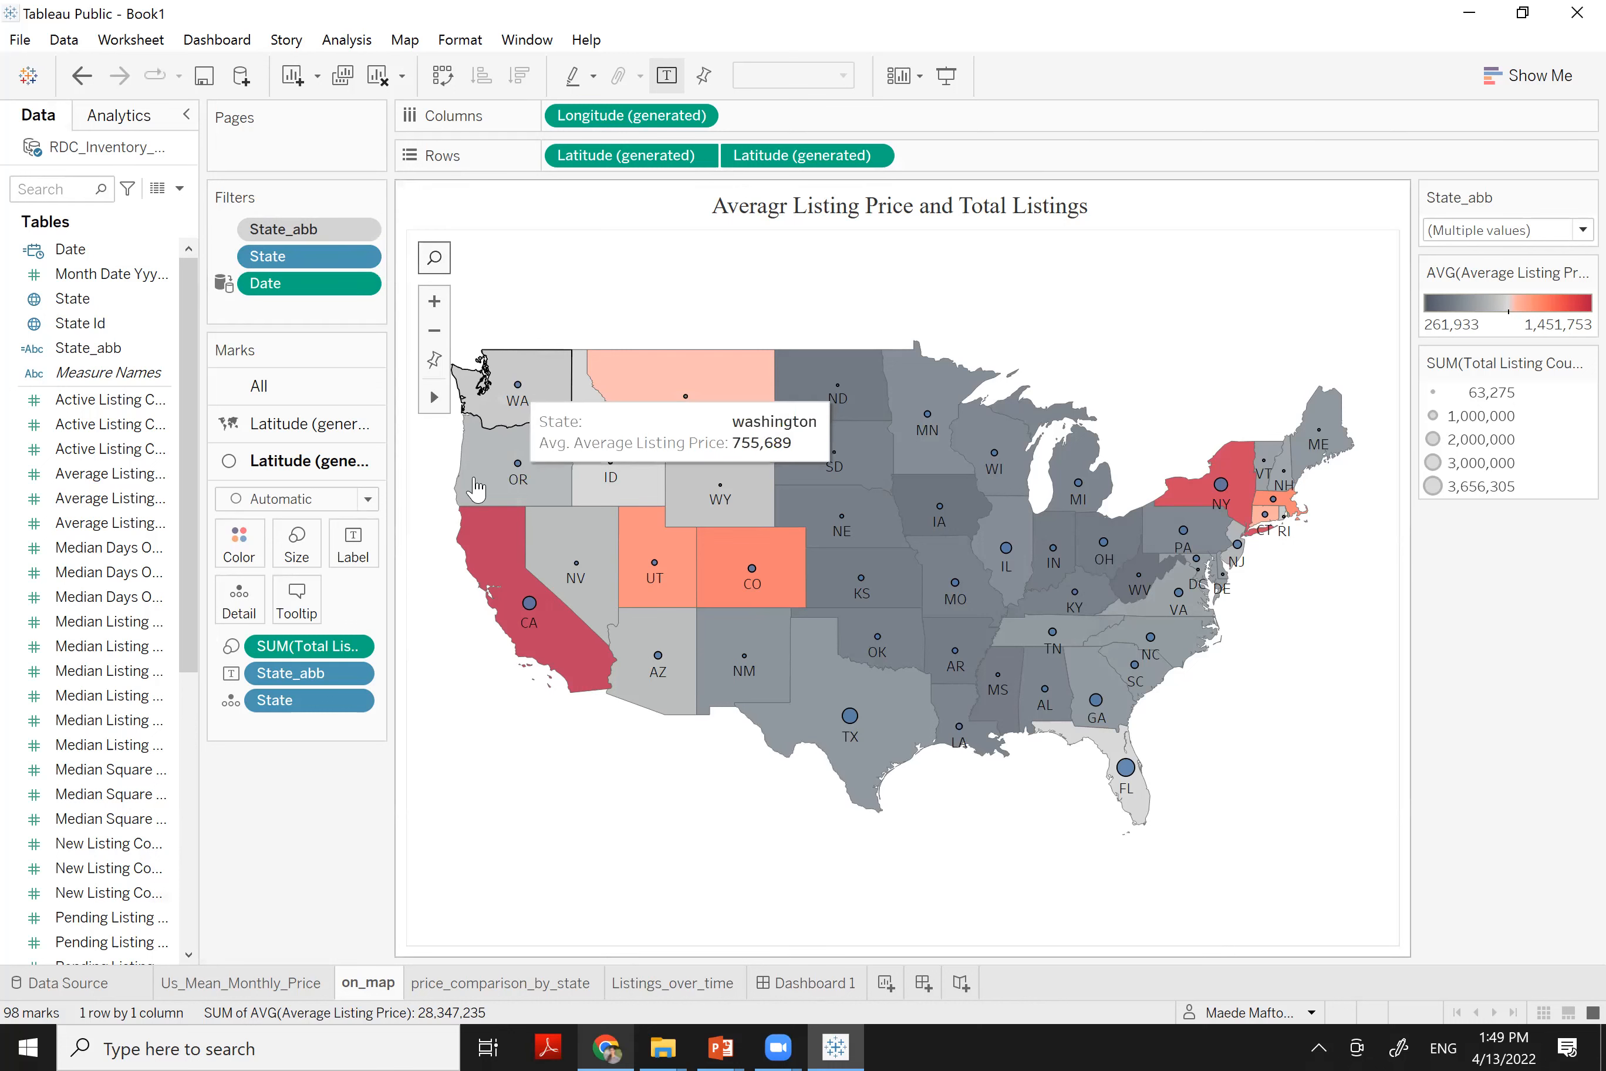
Add the State_abb filter to Dashboard 1 from the map's Filters menu
click(815, 982)
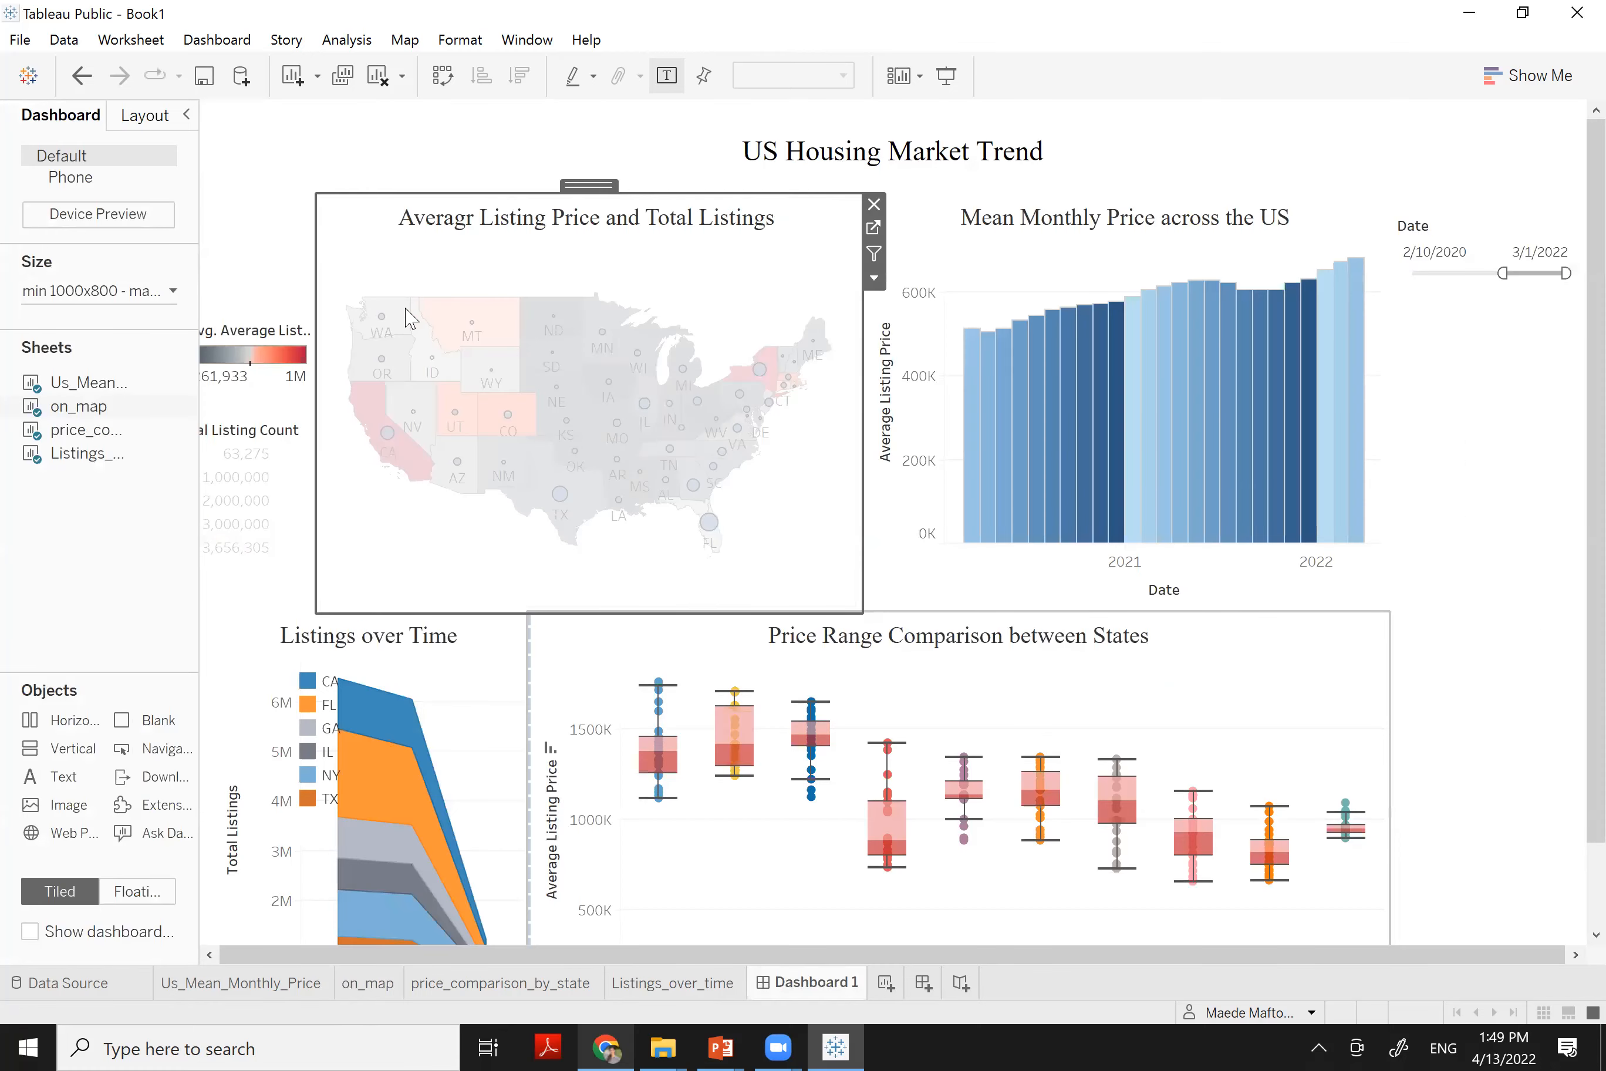
click(874, 277)
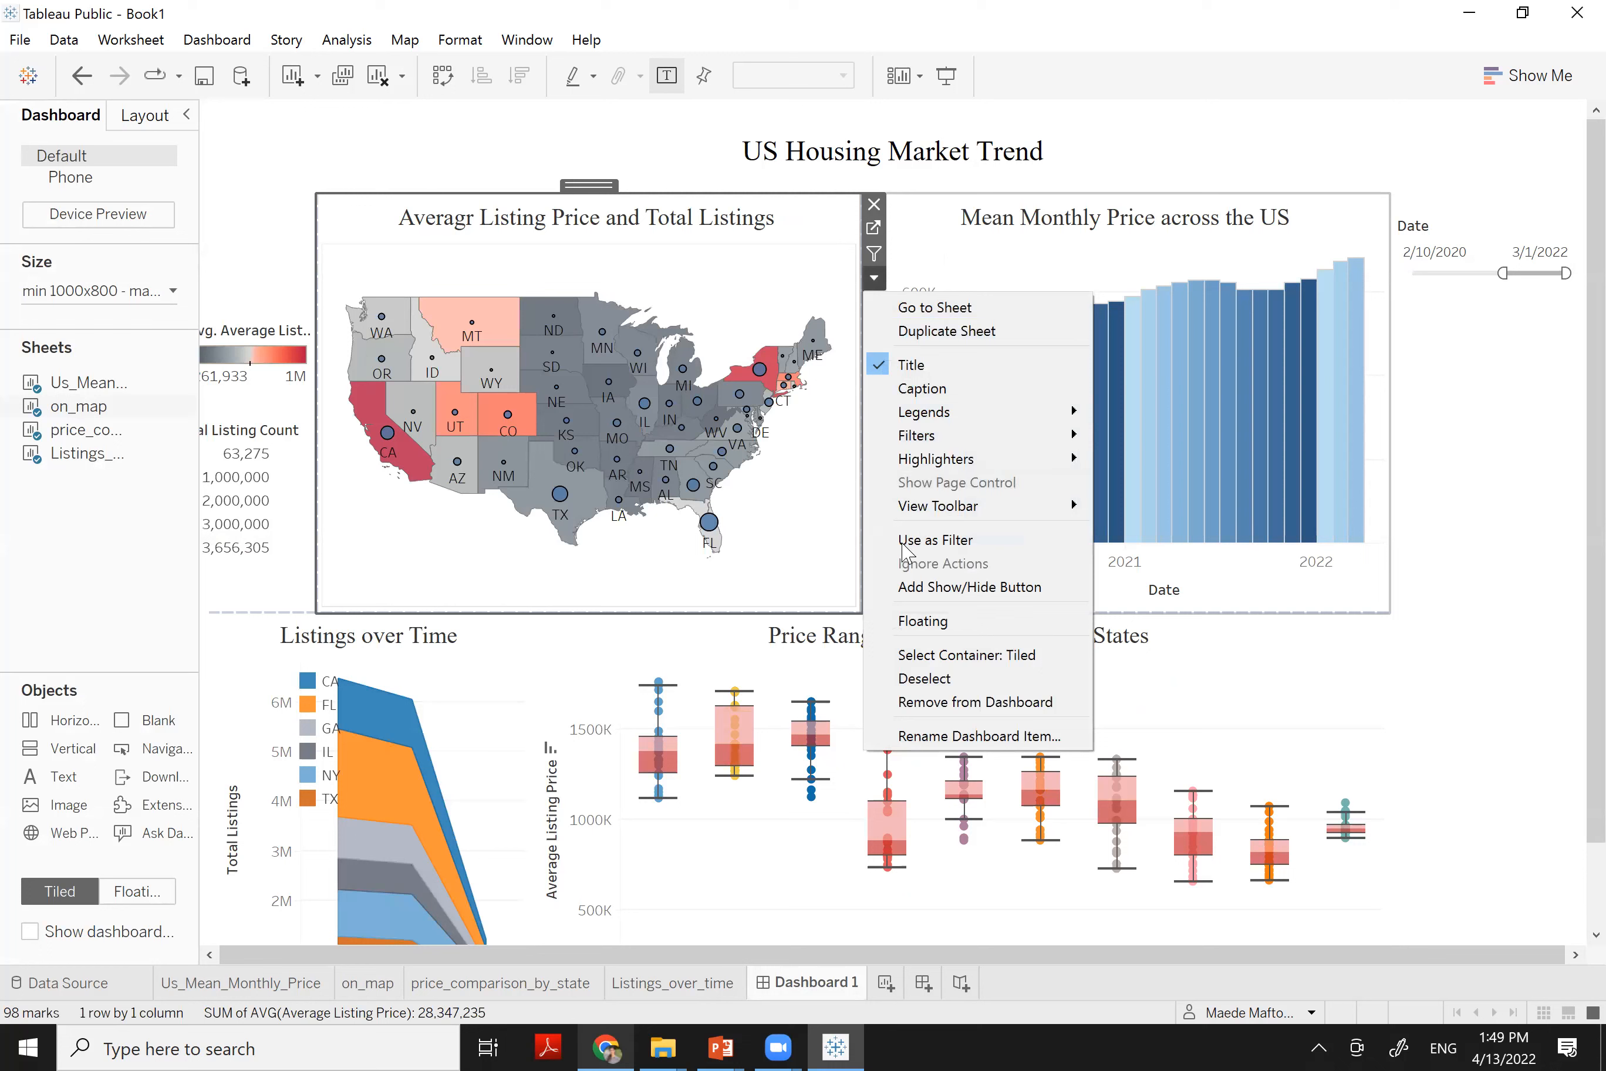
click(821, 546)
click(875, 277)
mouse_move(981, 435)
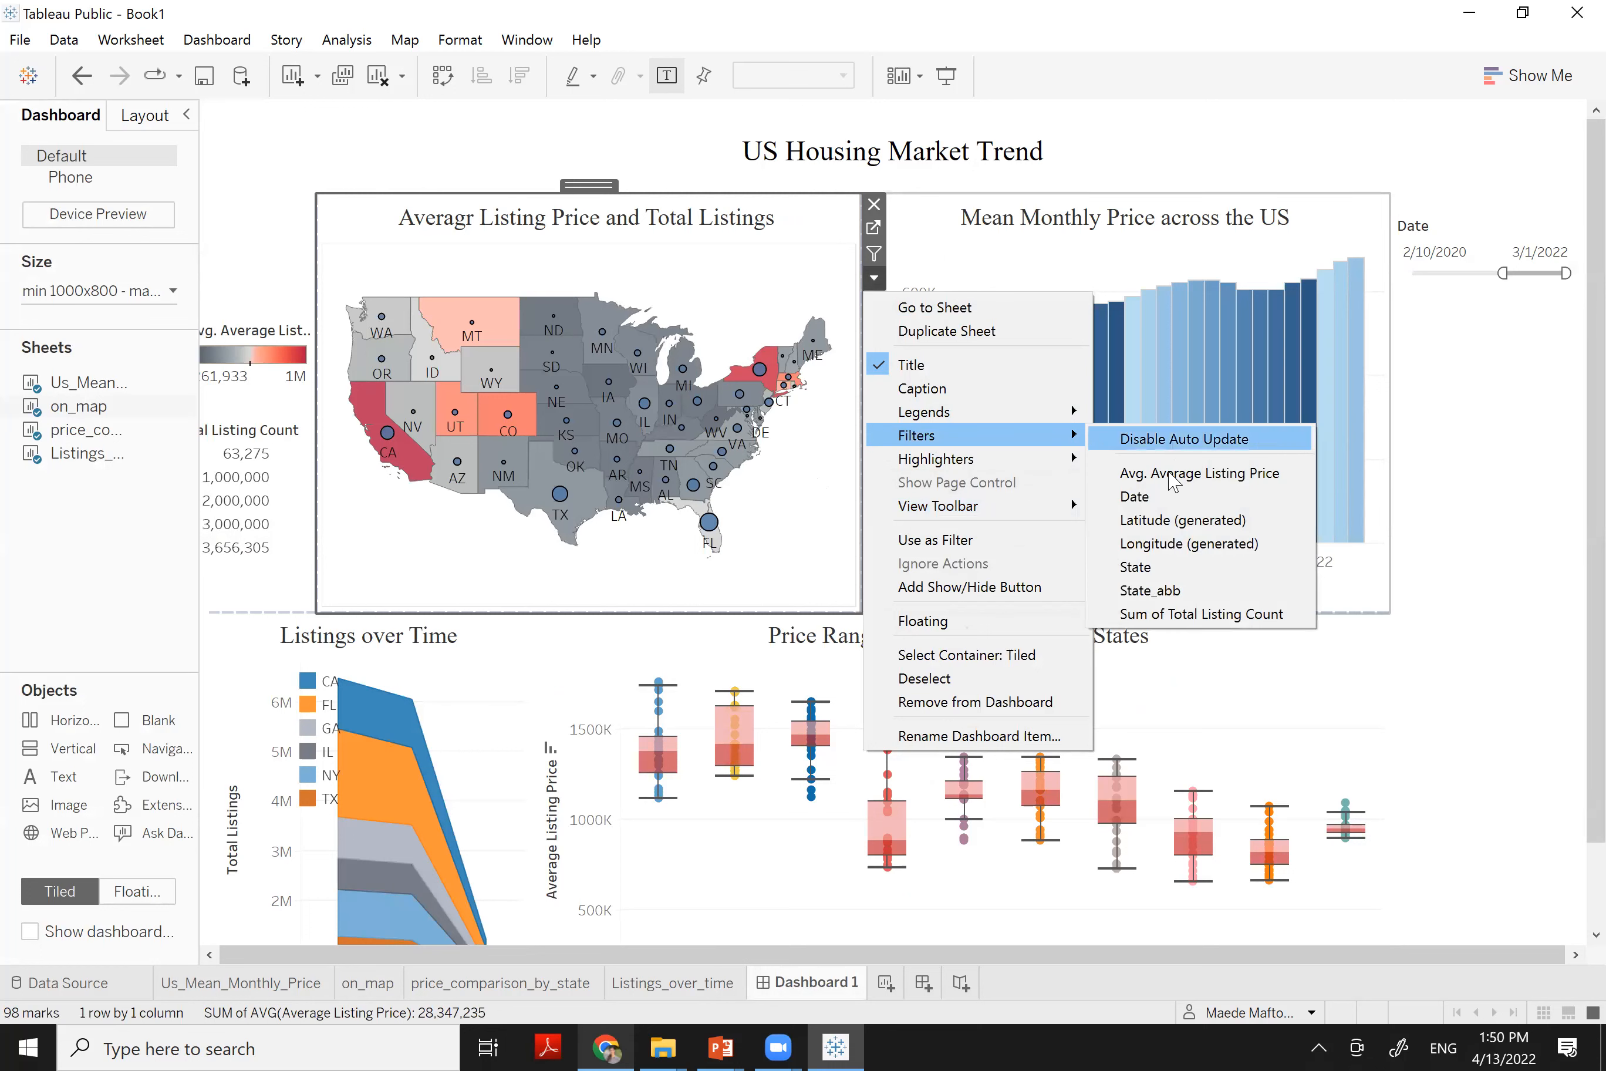
click(1179, 593)
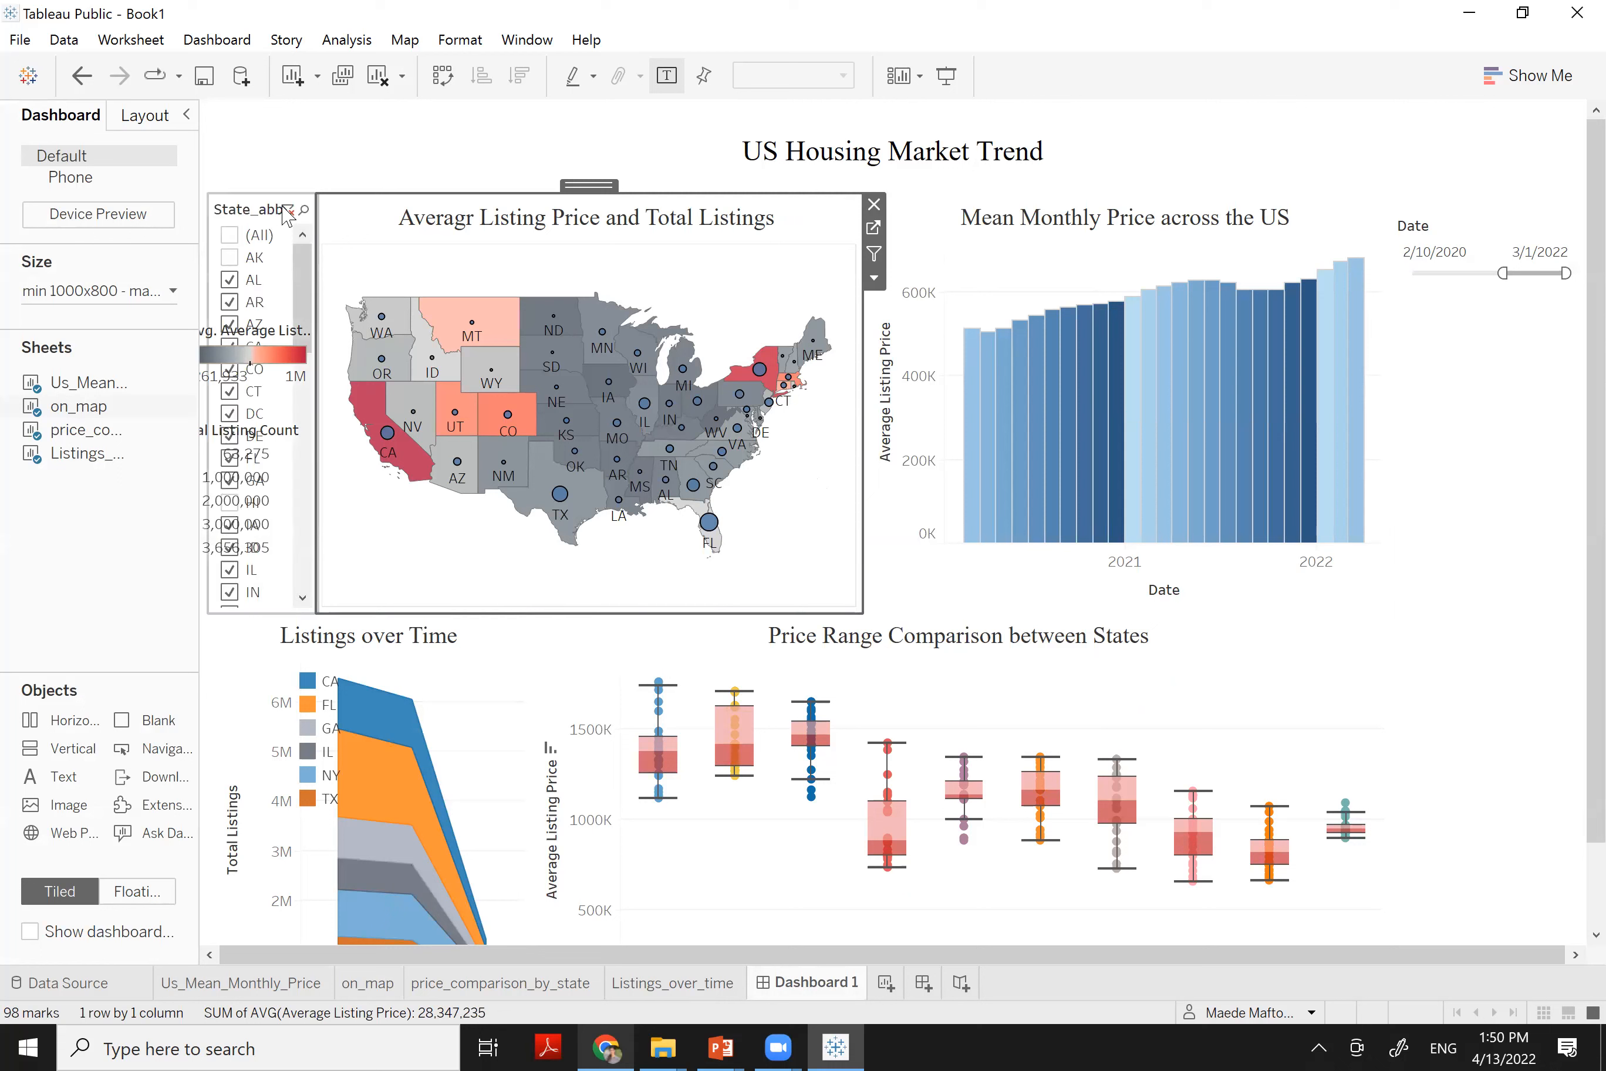
Make the State_abb filter card floating and position it beneath the Date filter at right
click(258, 215)
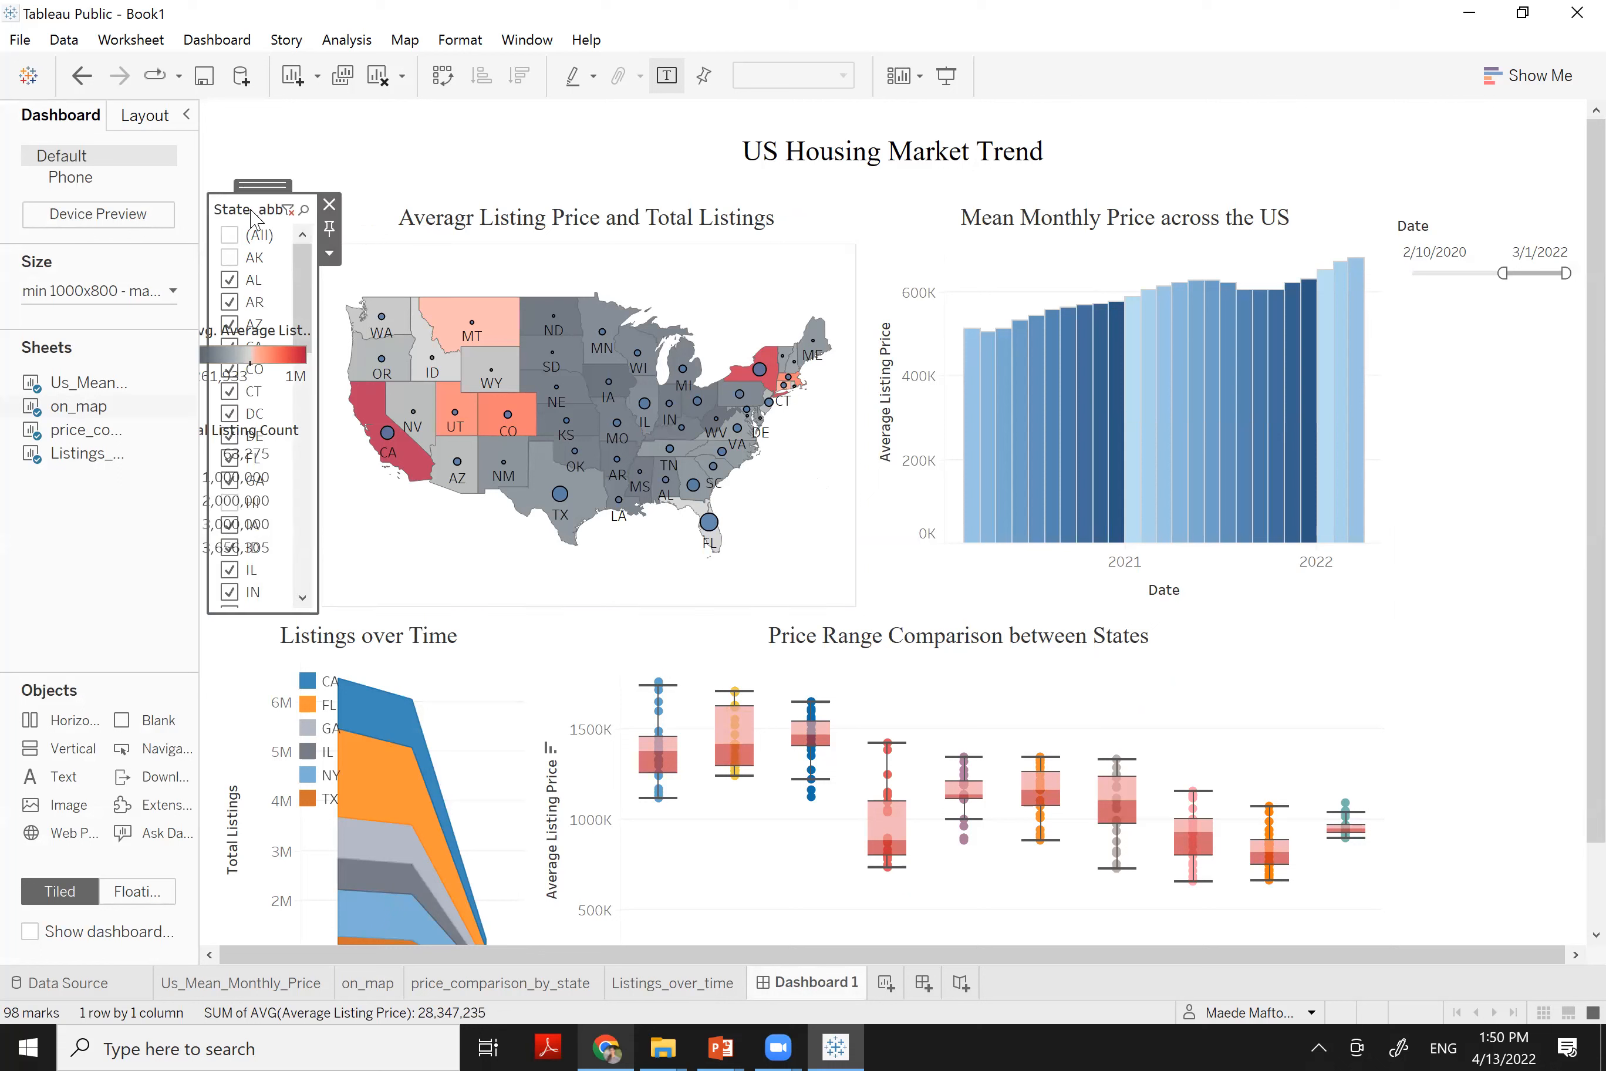
right_click(253, 215)
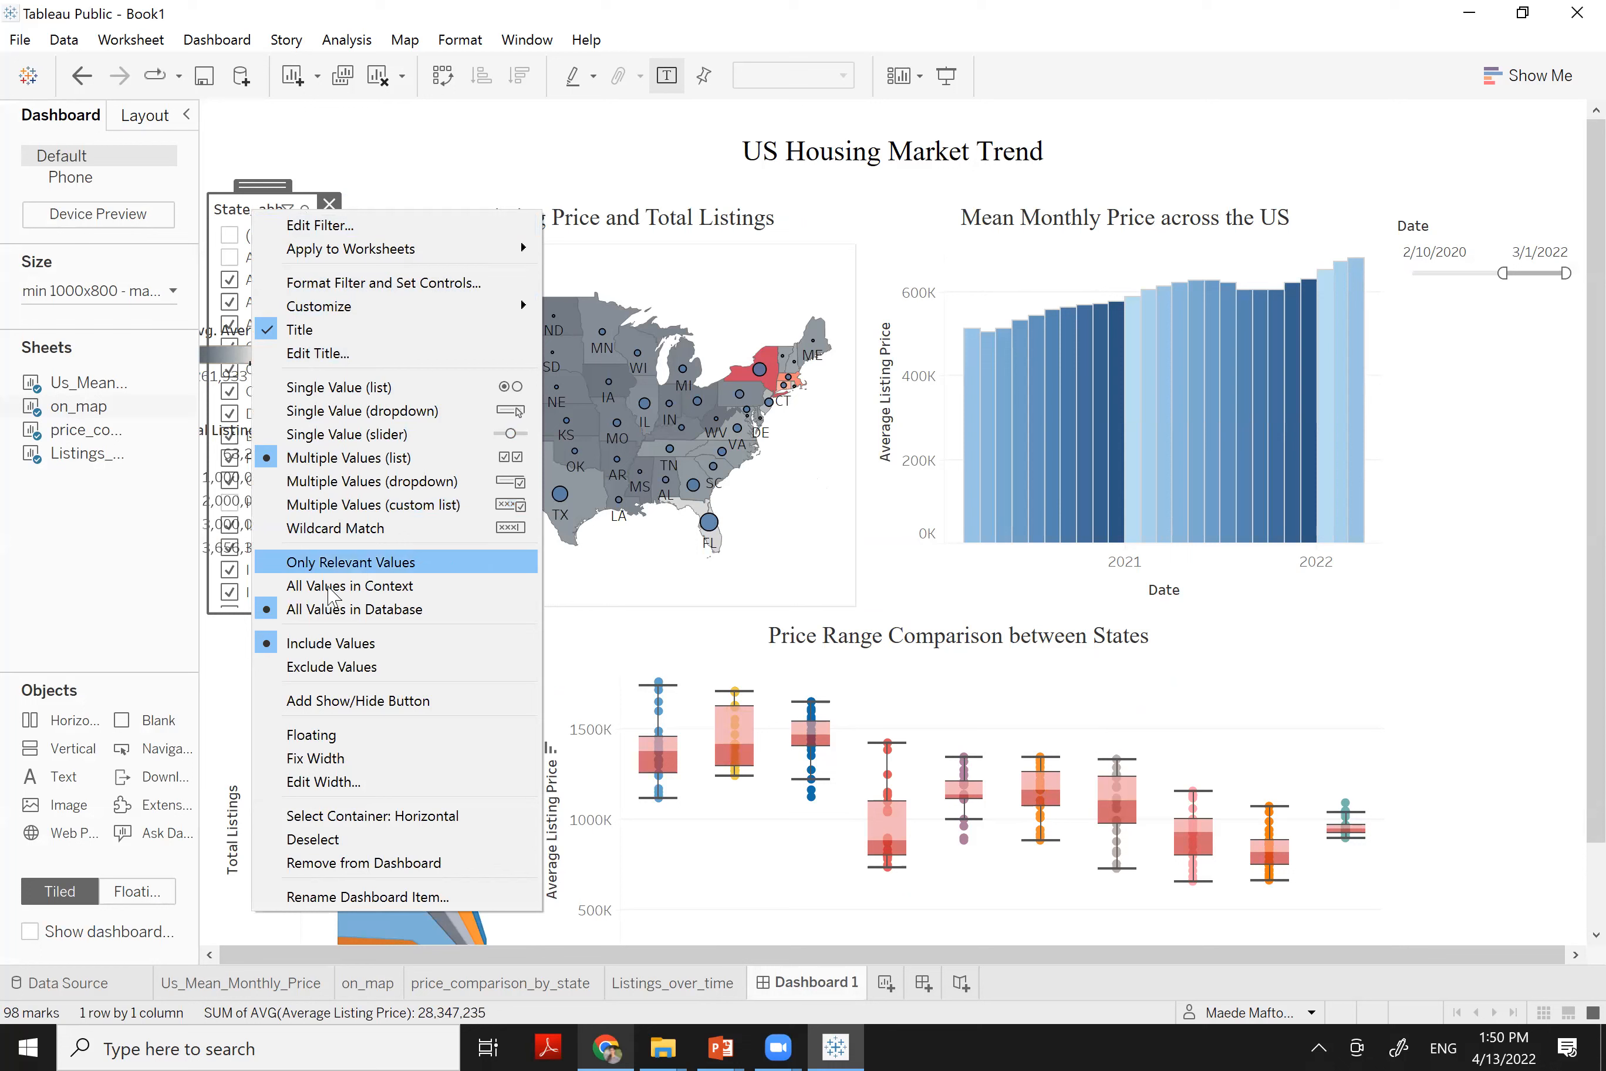
click(315, 737)
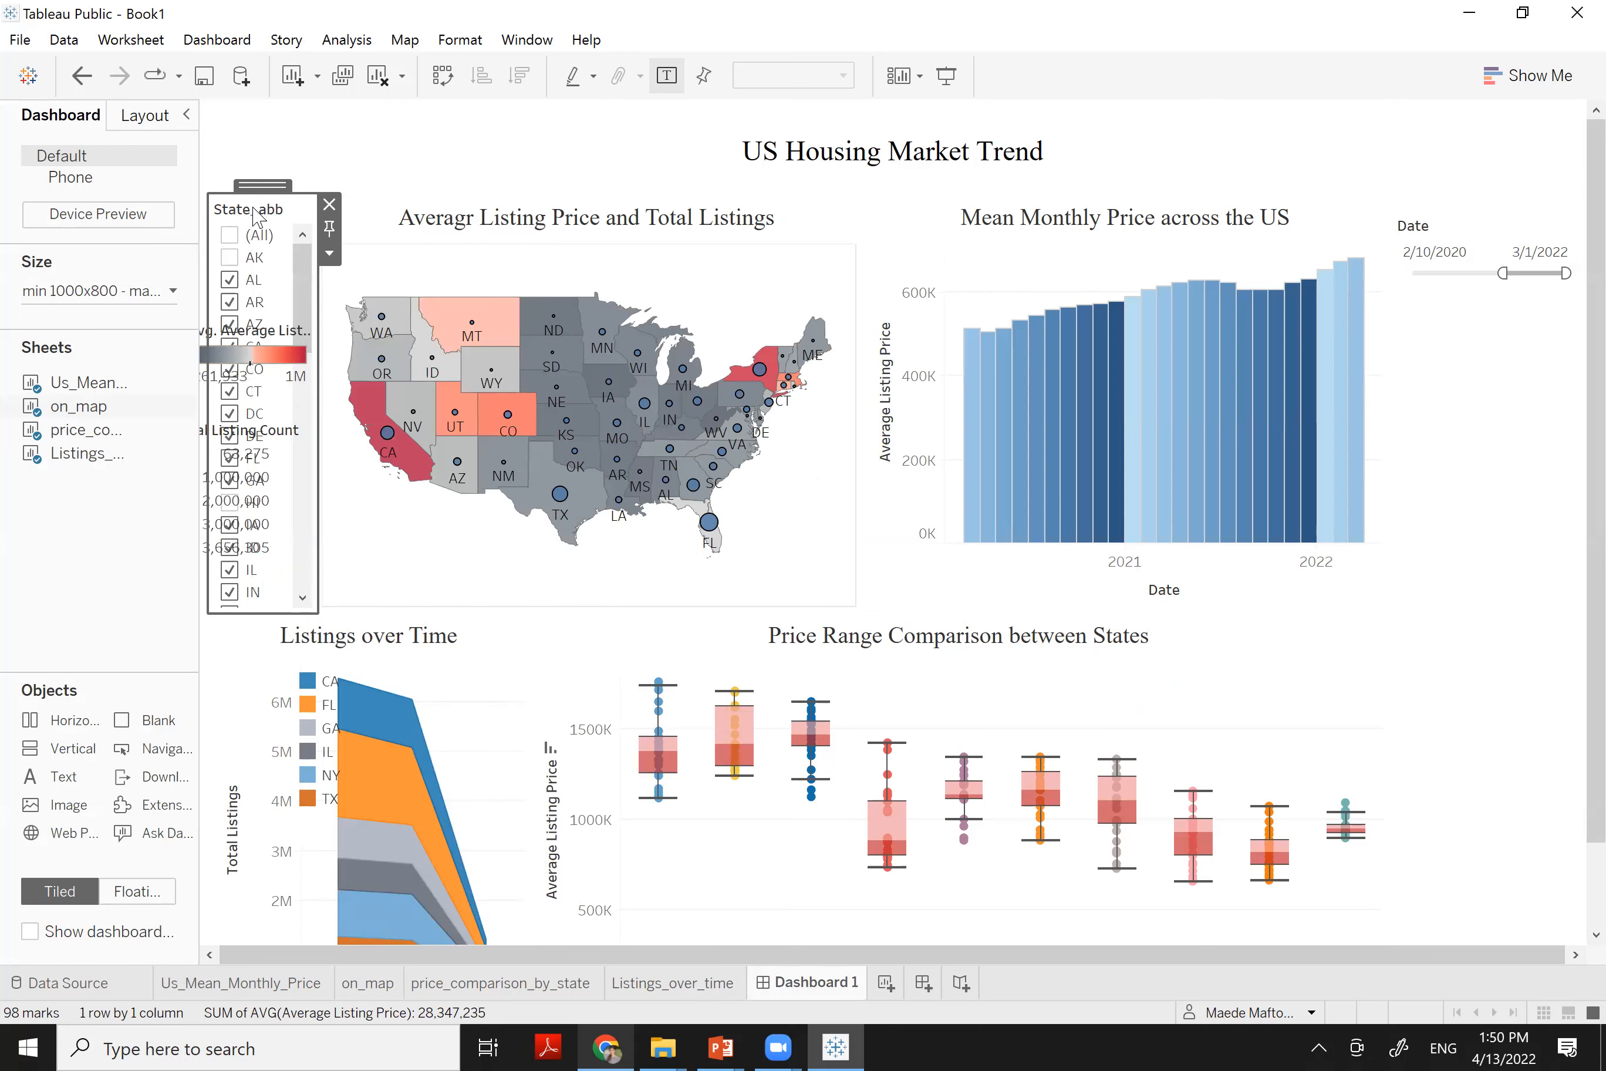
drag(254, 192, 359, 247)
drag(892, 273, 1469, 289)
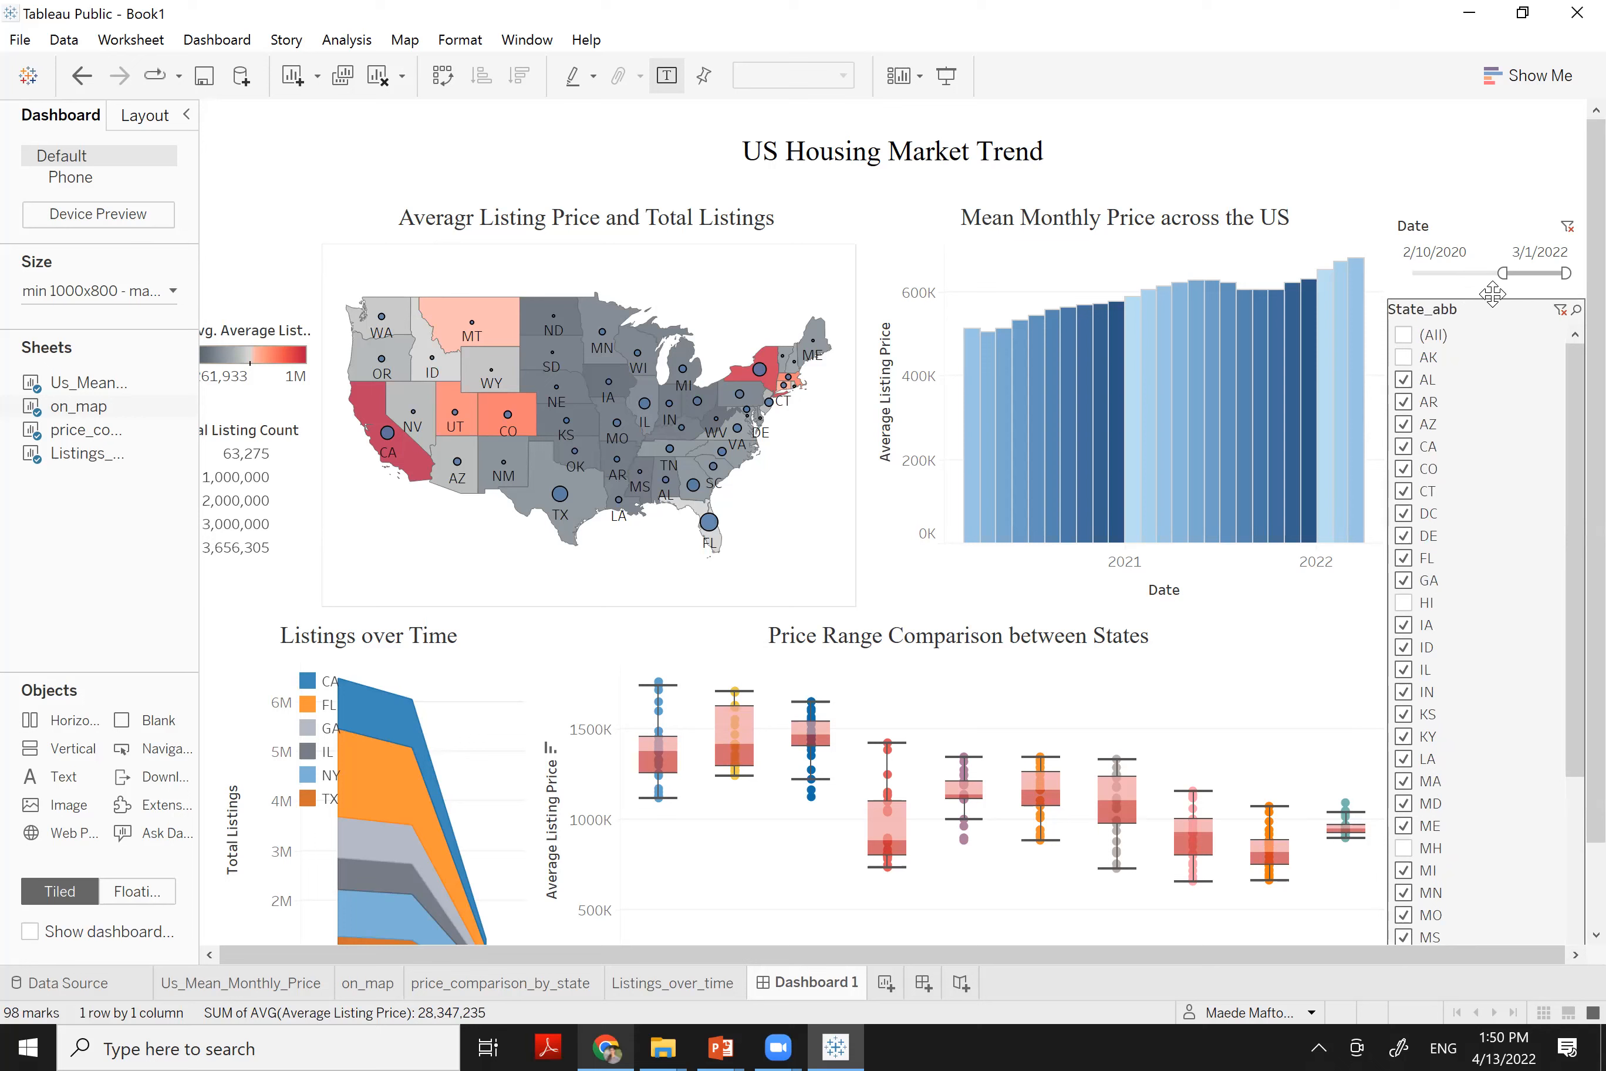
Switch State_abb to a Multiple Values (dropdown) filter and check (All) states, including AK
click(1523, 320)
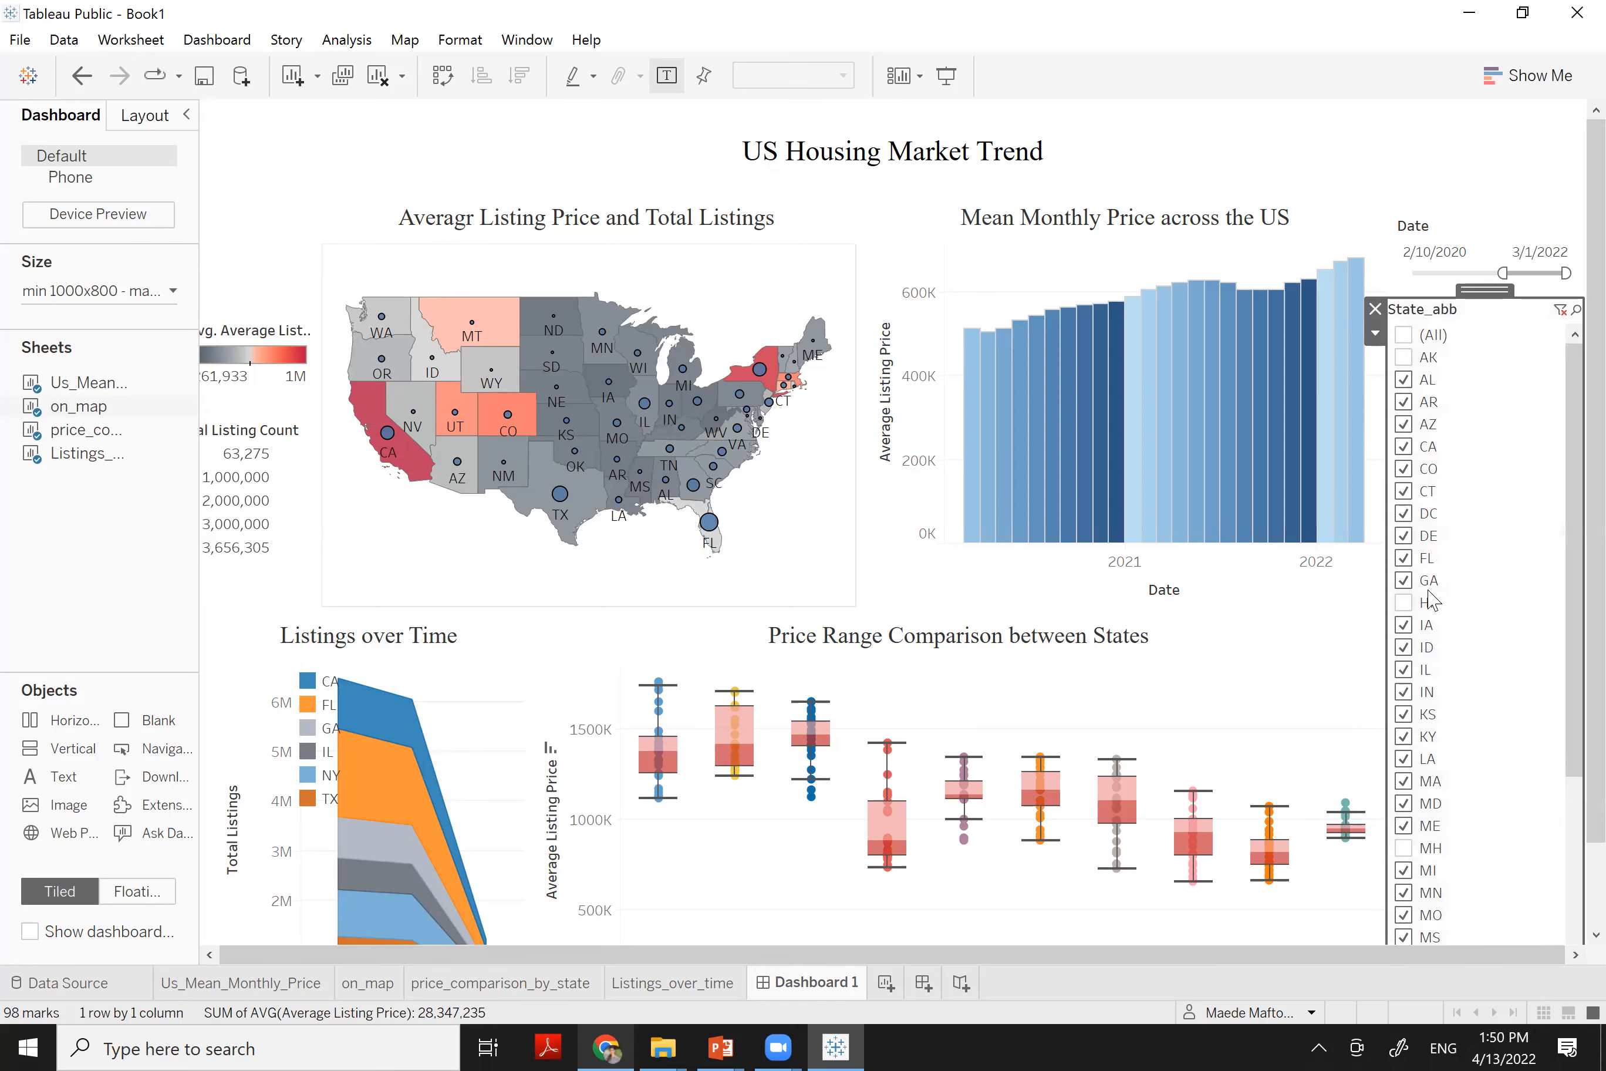
right_click(1524, 320)
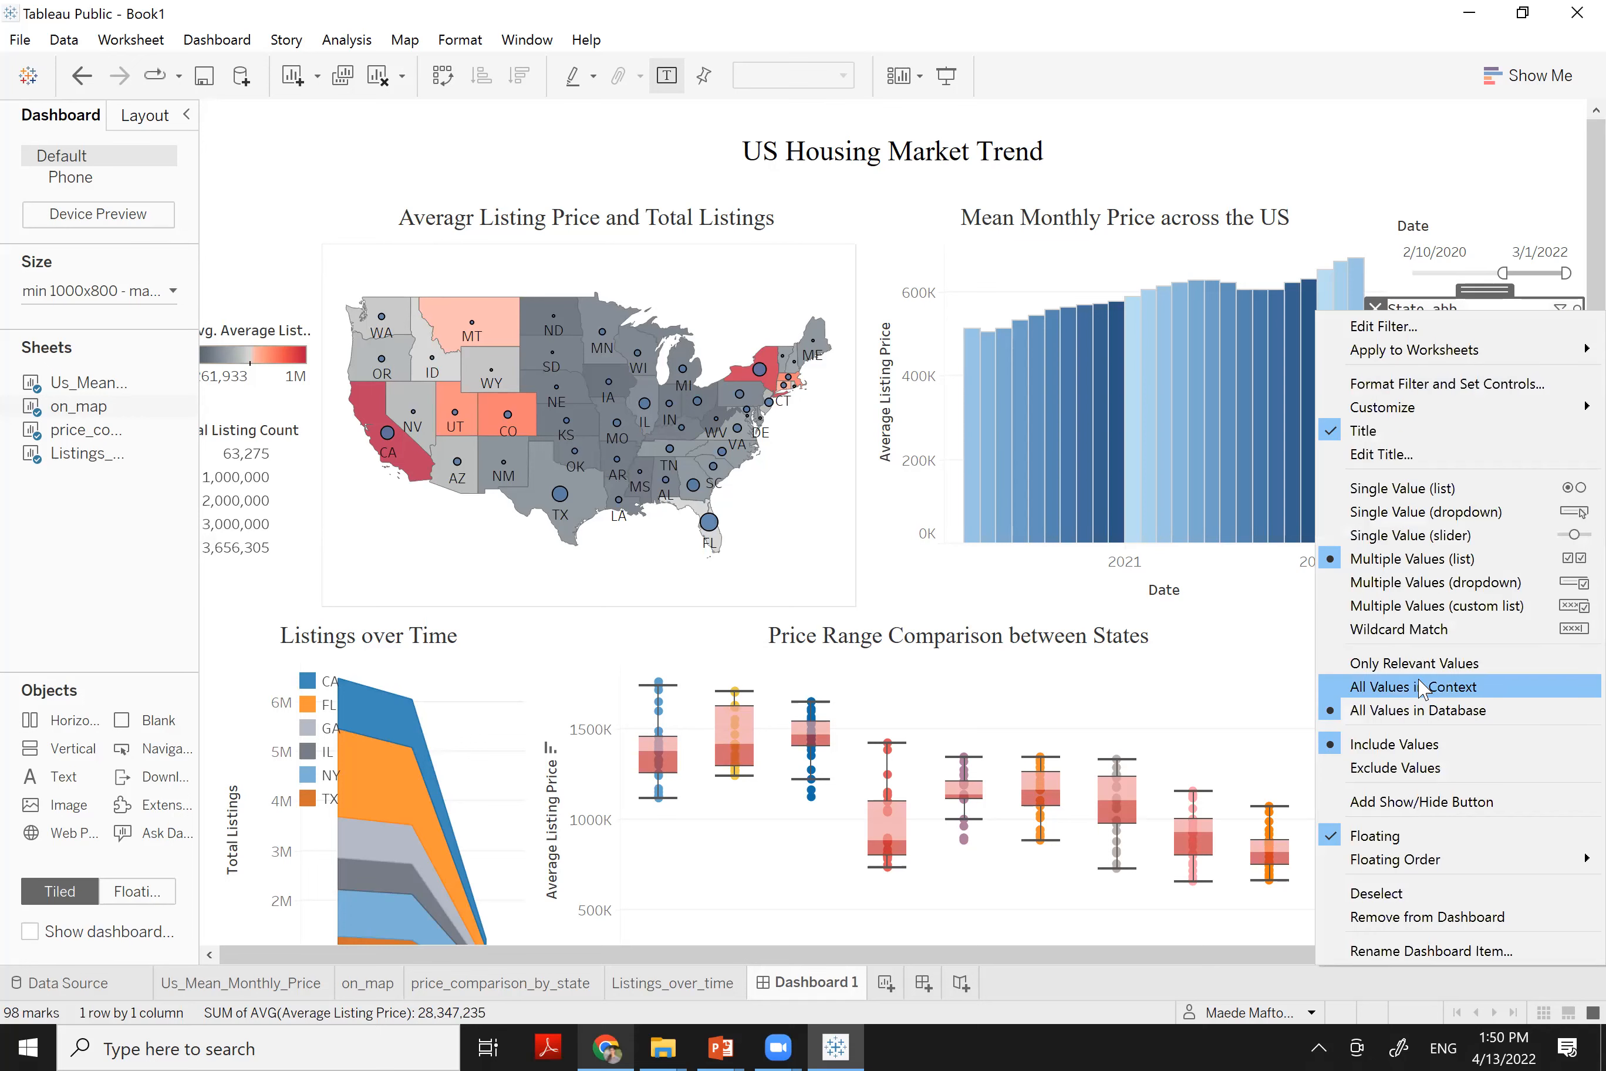
click(1427, 584)
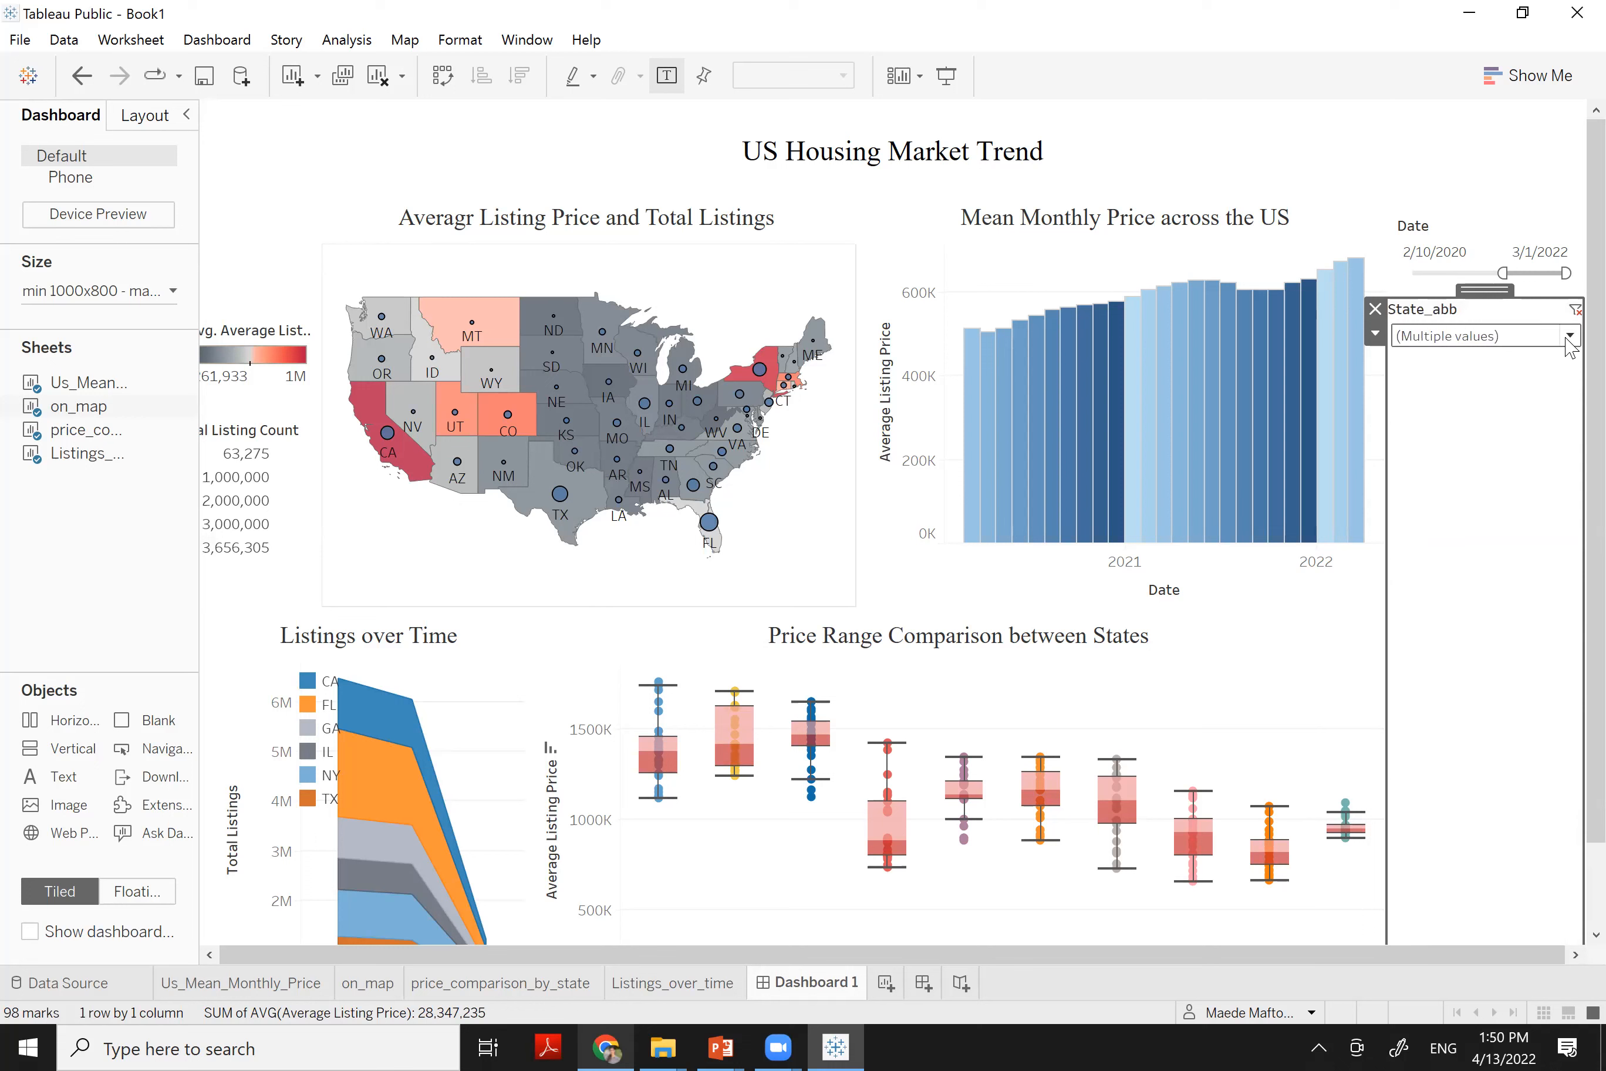
click(1570, 337)
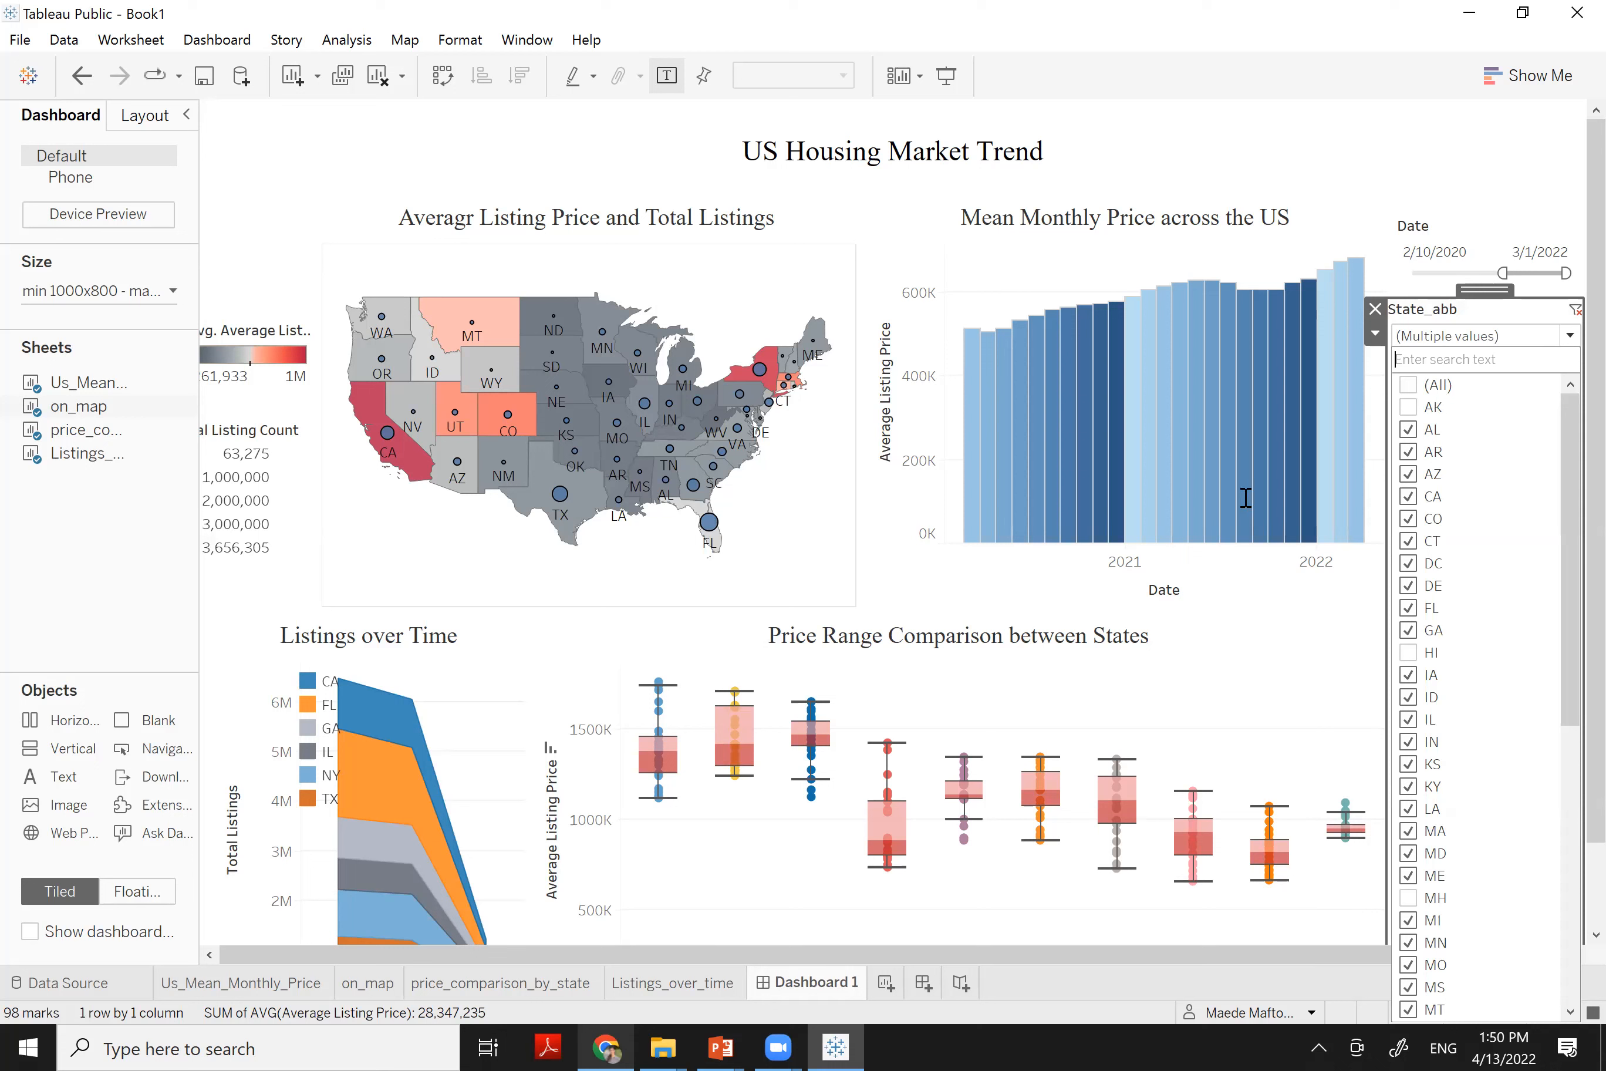
click(1410, 409)
click(1409, 384)
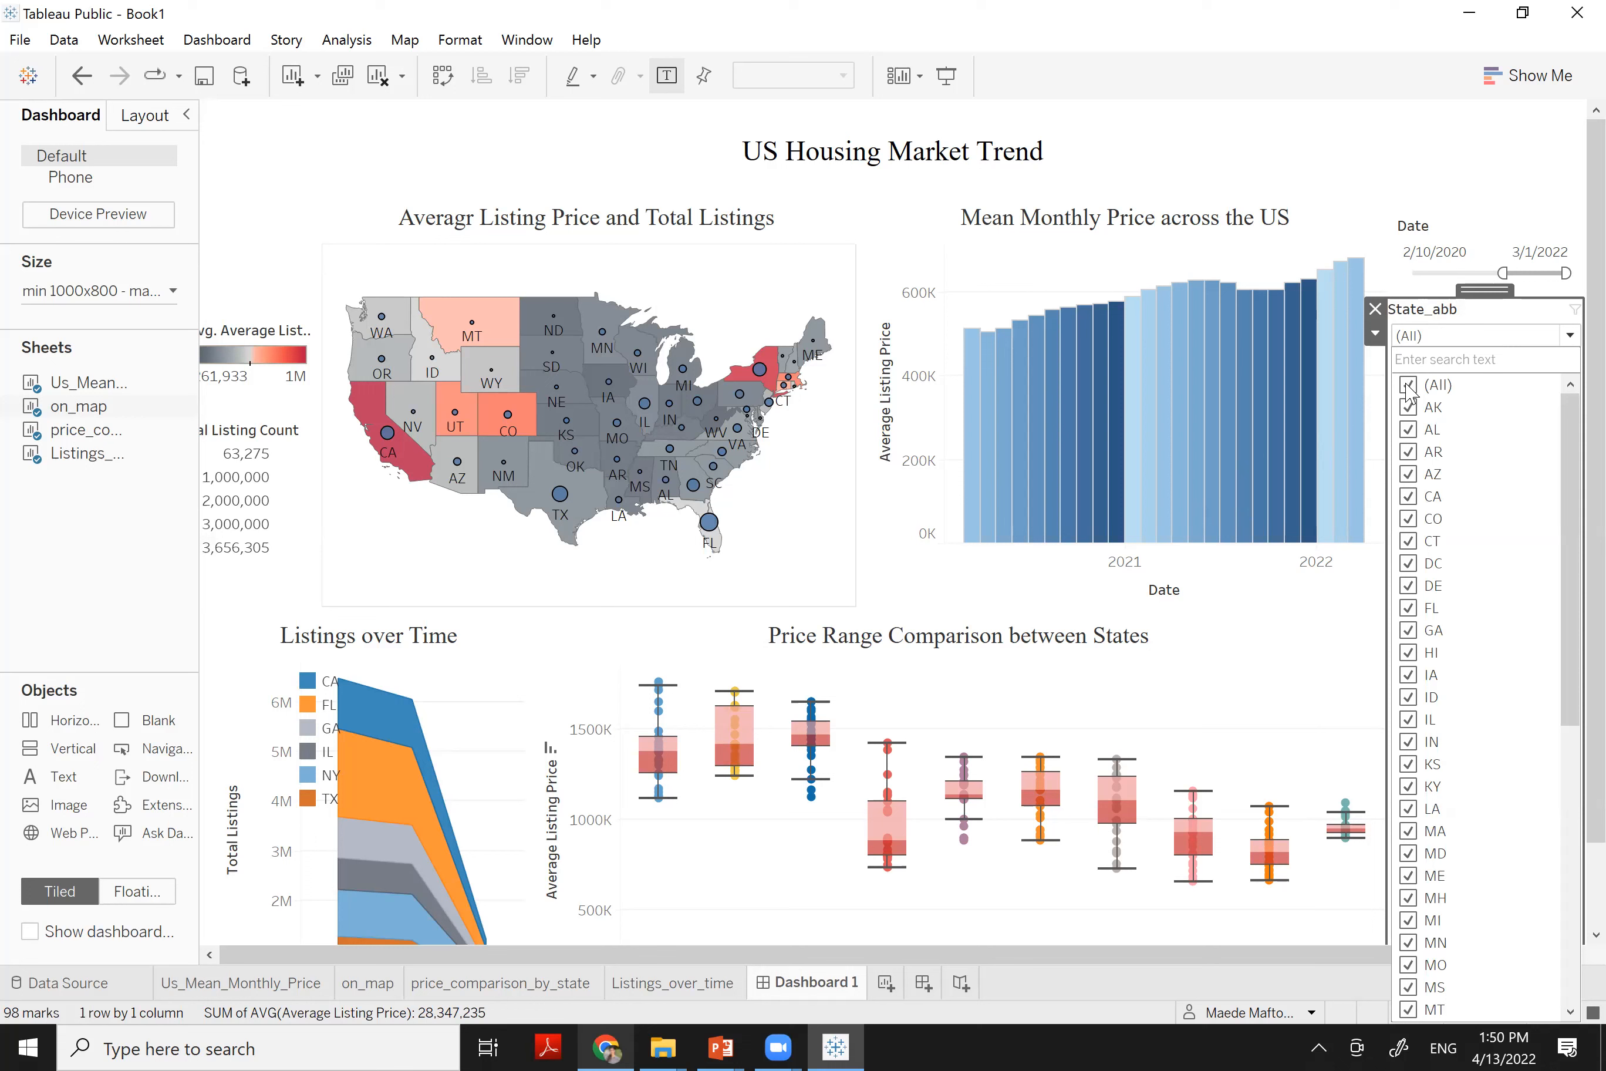
Keep only AK and AR in the State_abb dropdown, then view the on_map worksheet showing Arkansas
click(1408, 387)
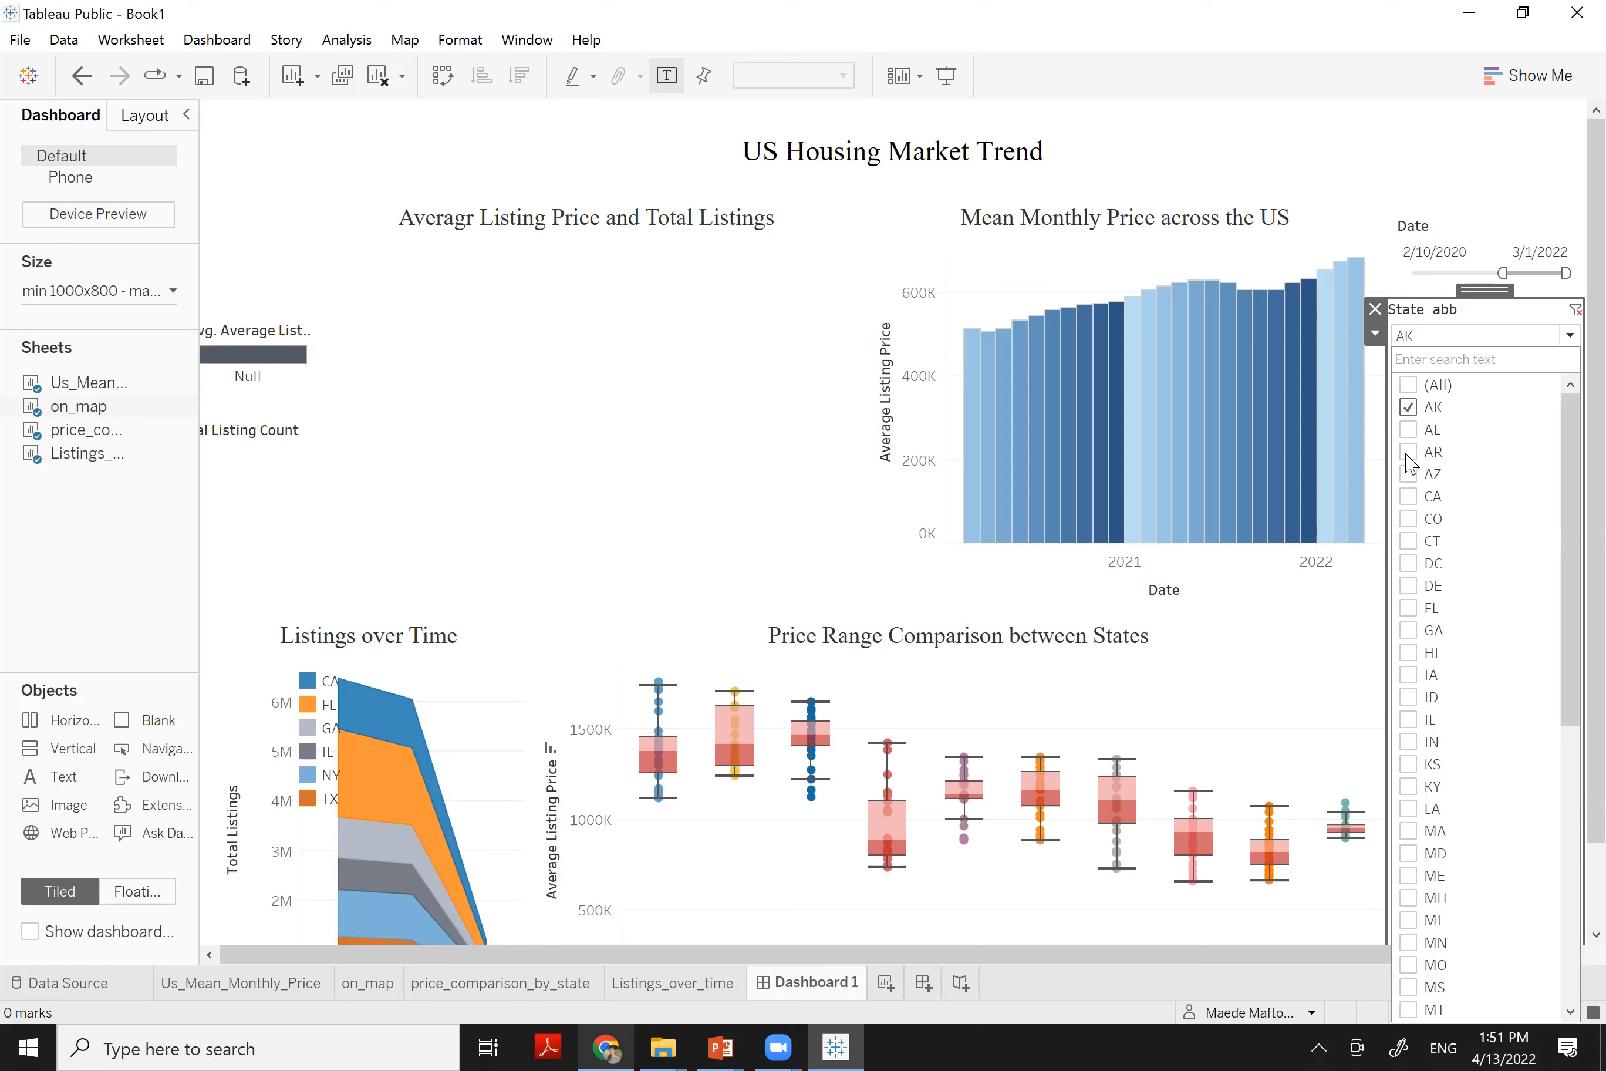
click(1407, 453)
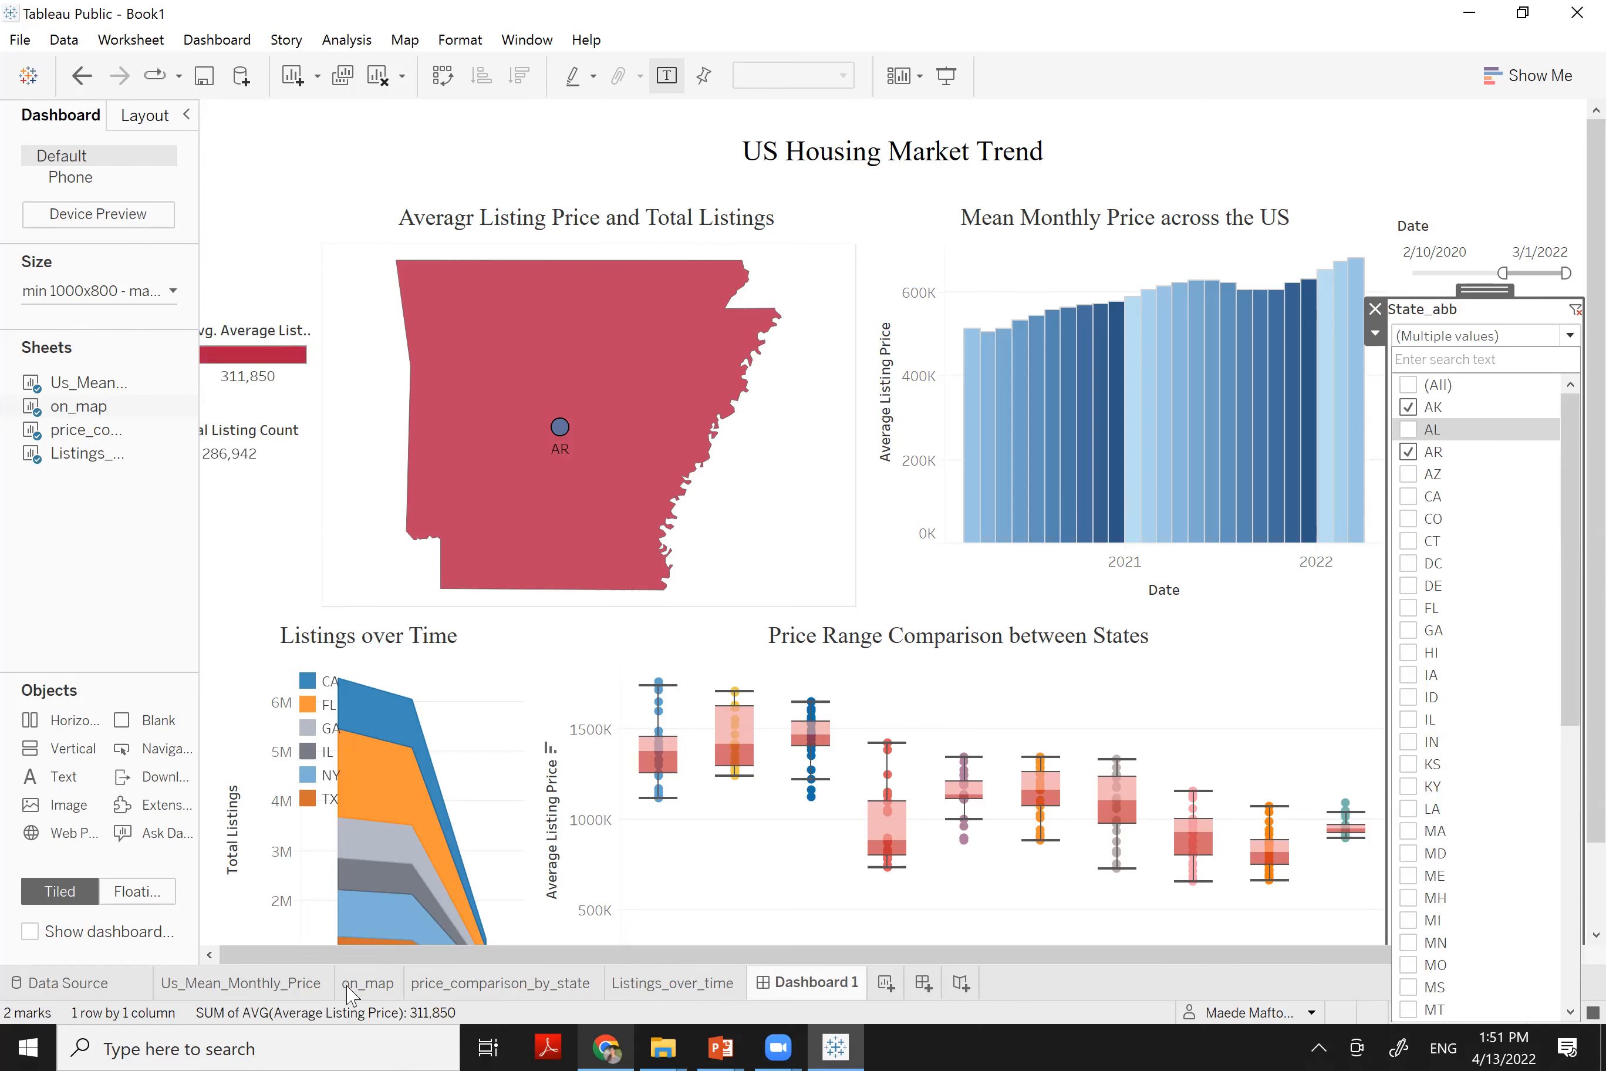
click(366, 984)
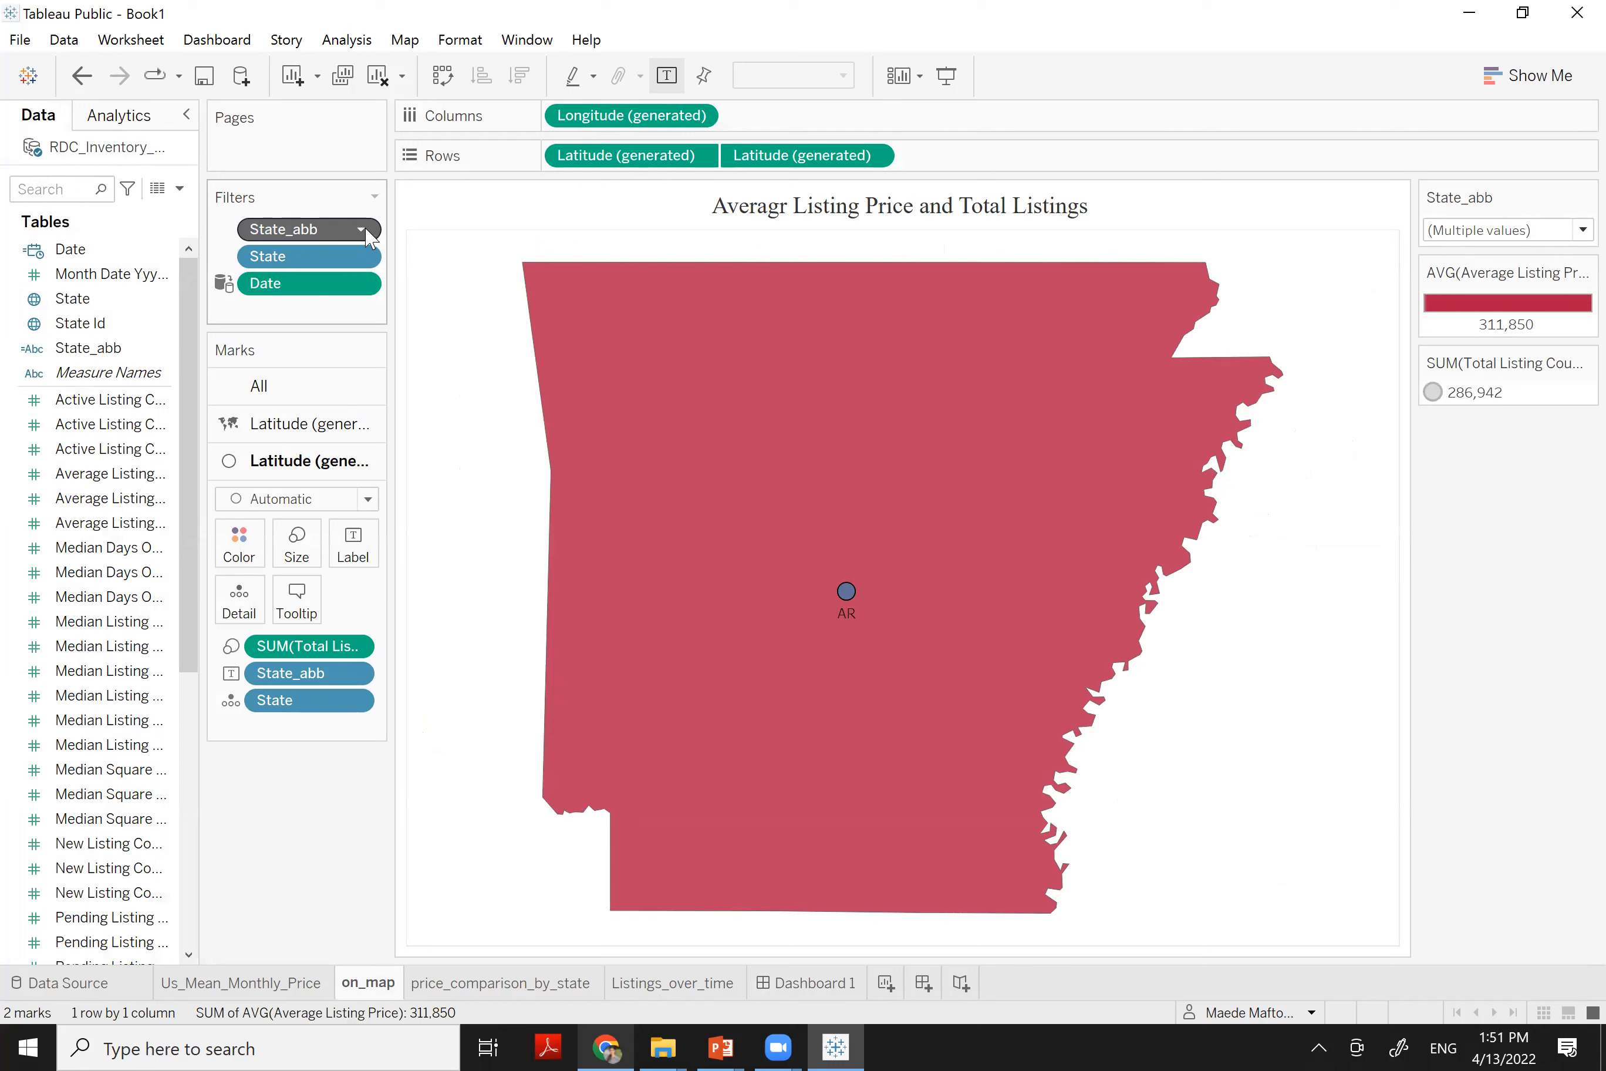
Apply the State_abb filter to all worksheets using related data sources, then view Dashboard 1
click(359, 231)
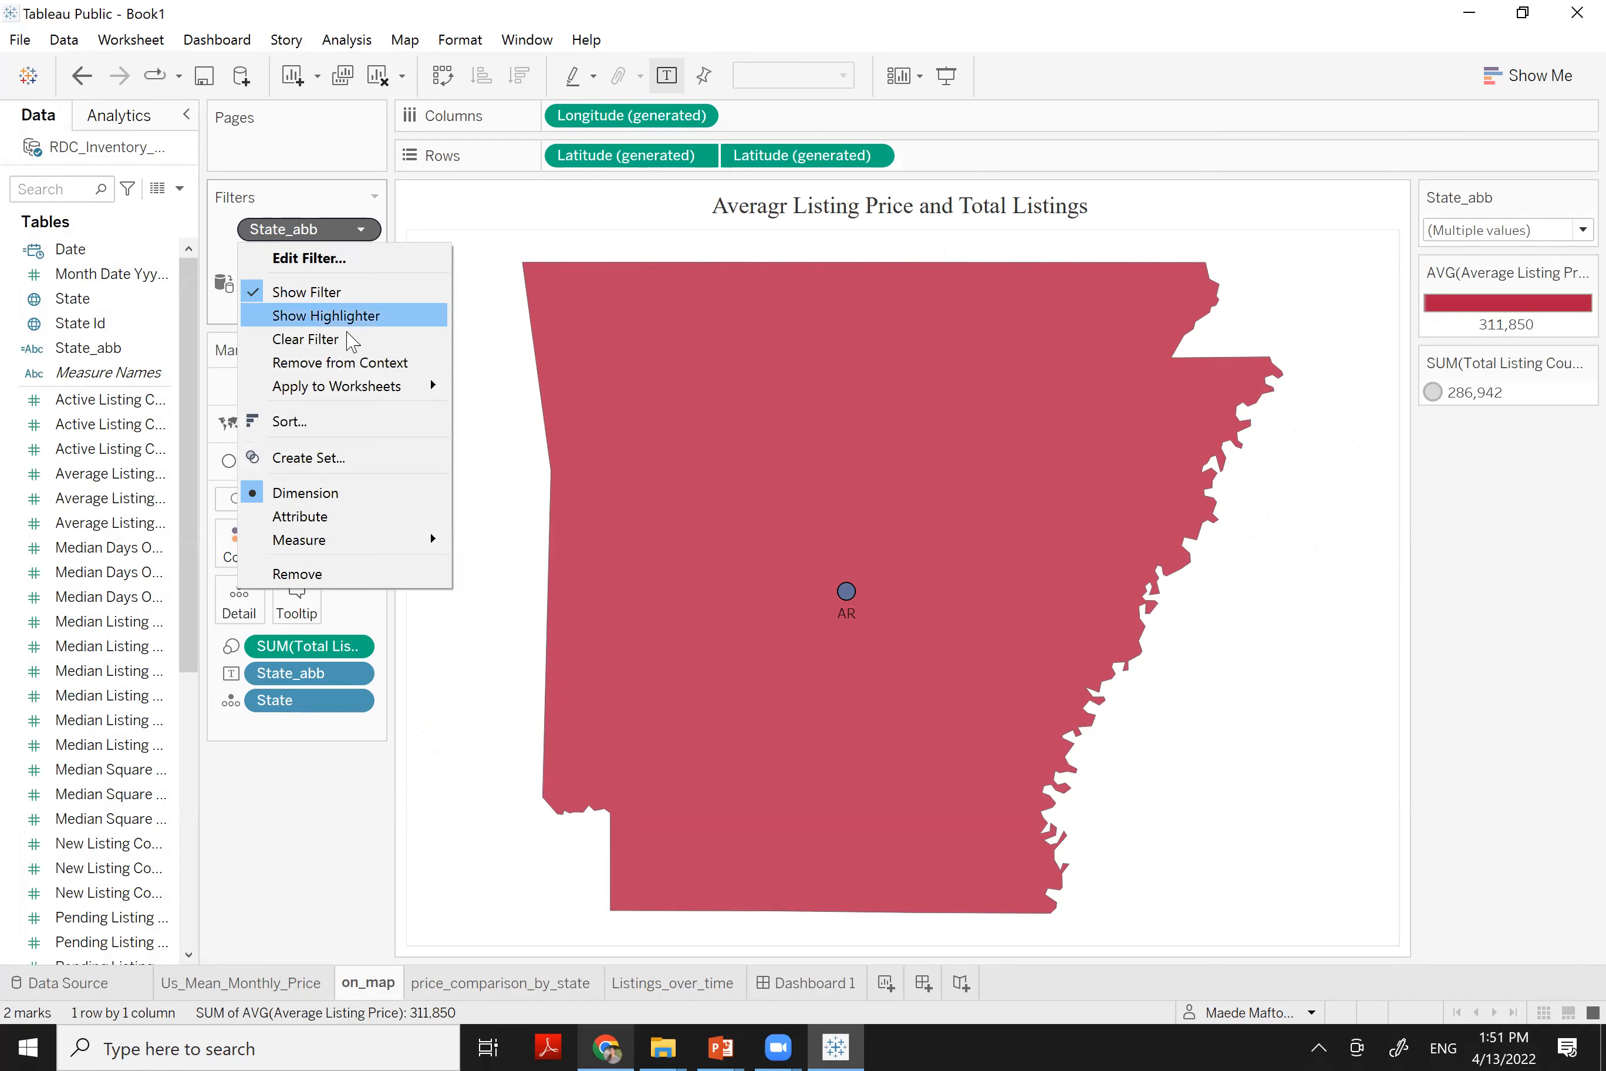
mouse_move(432, 385)
click(504, 390)
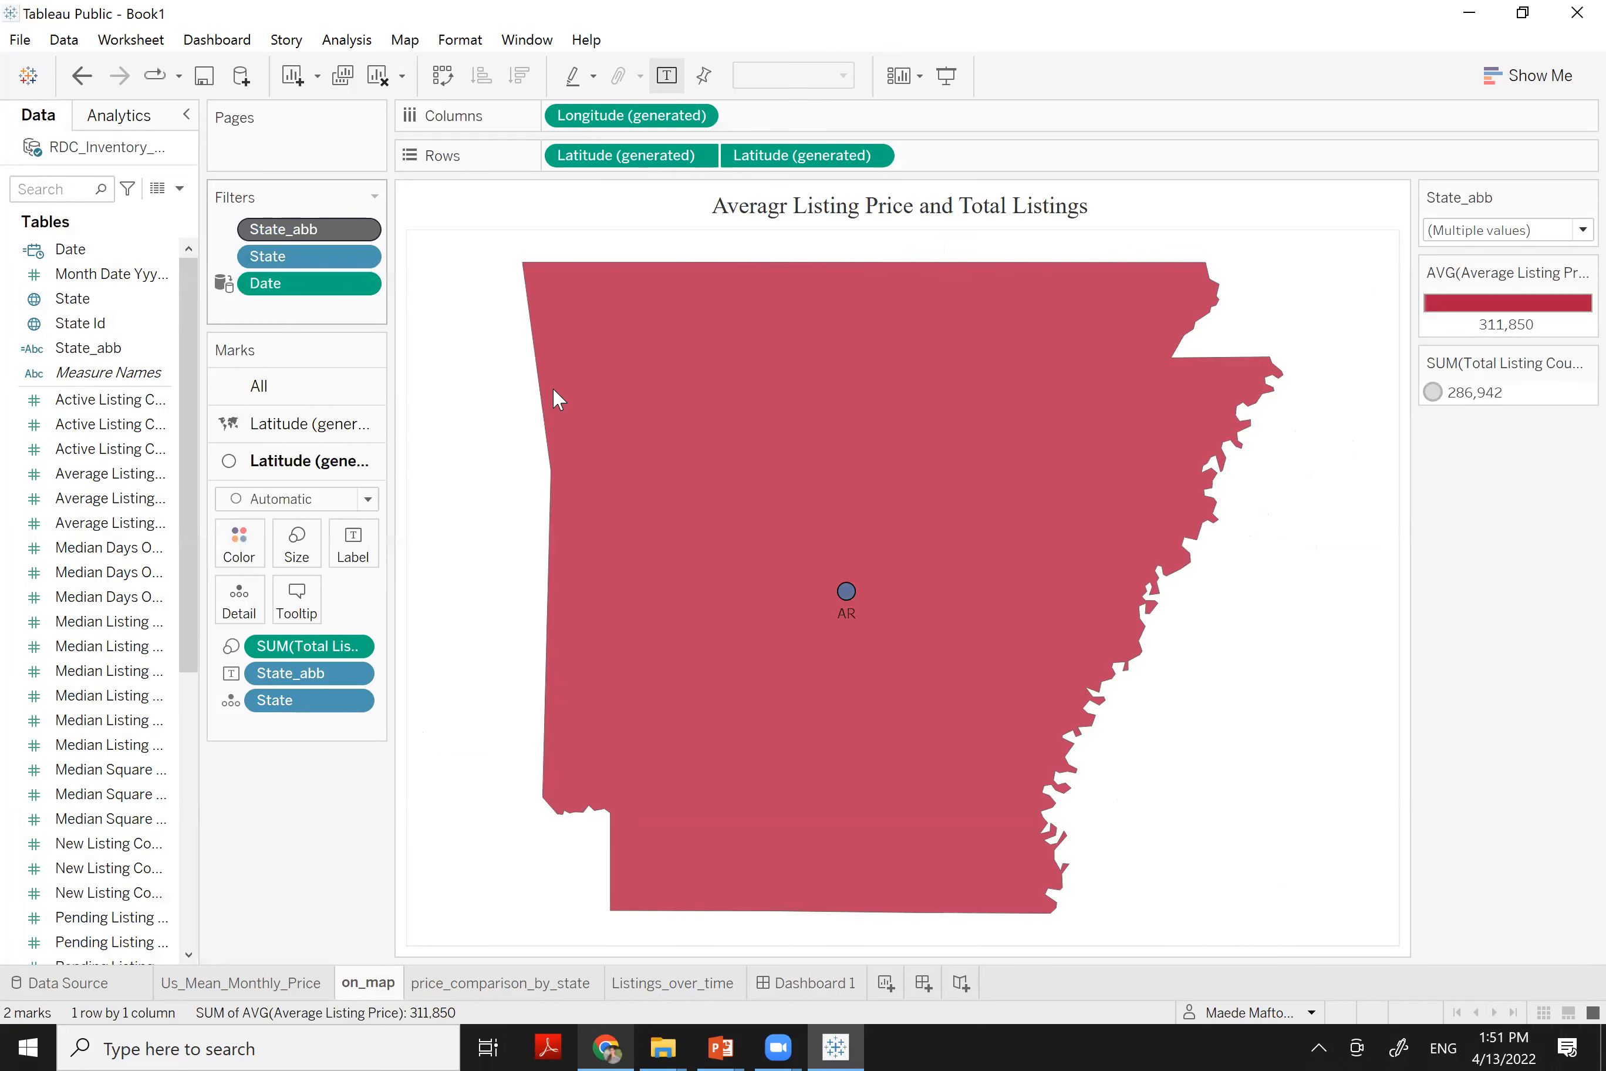
click(799, 988)
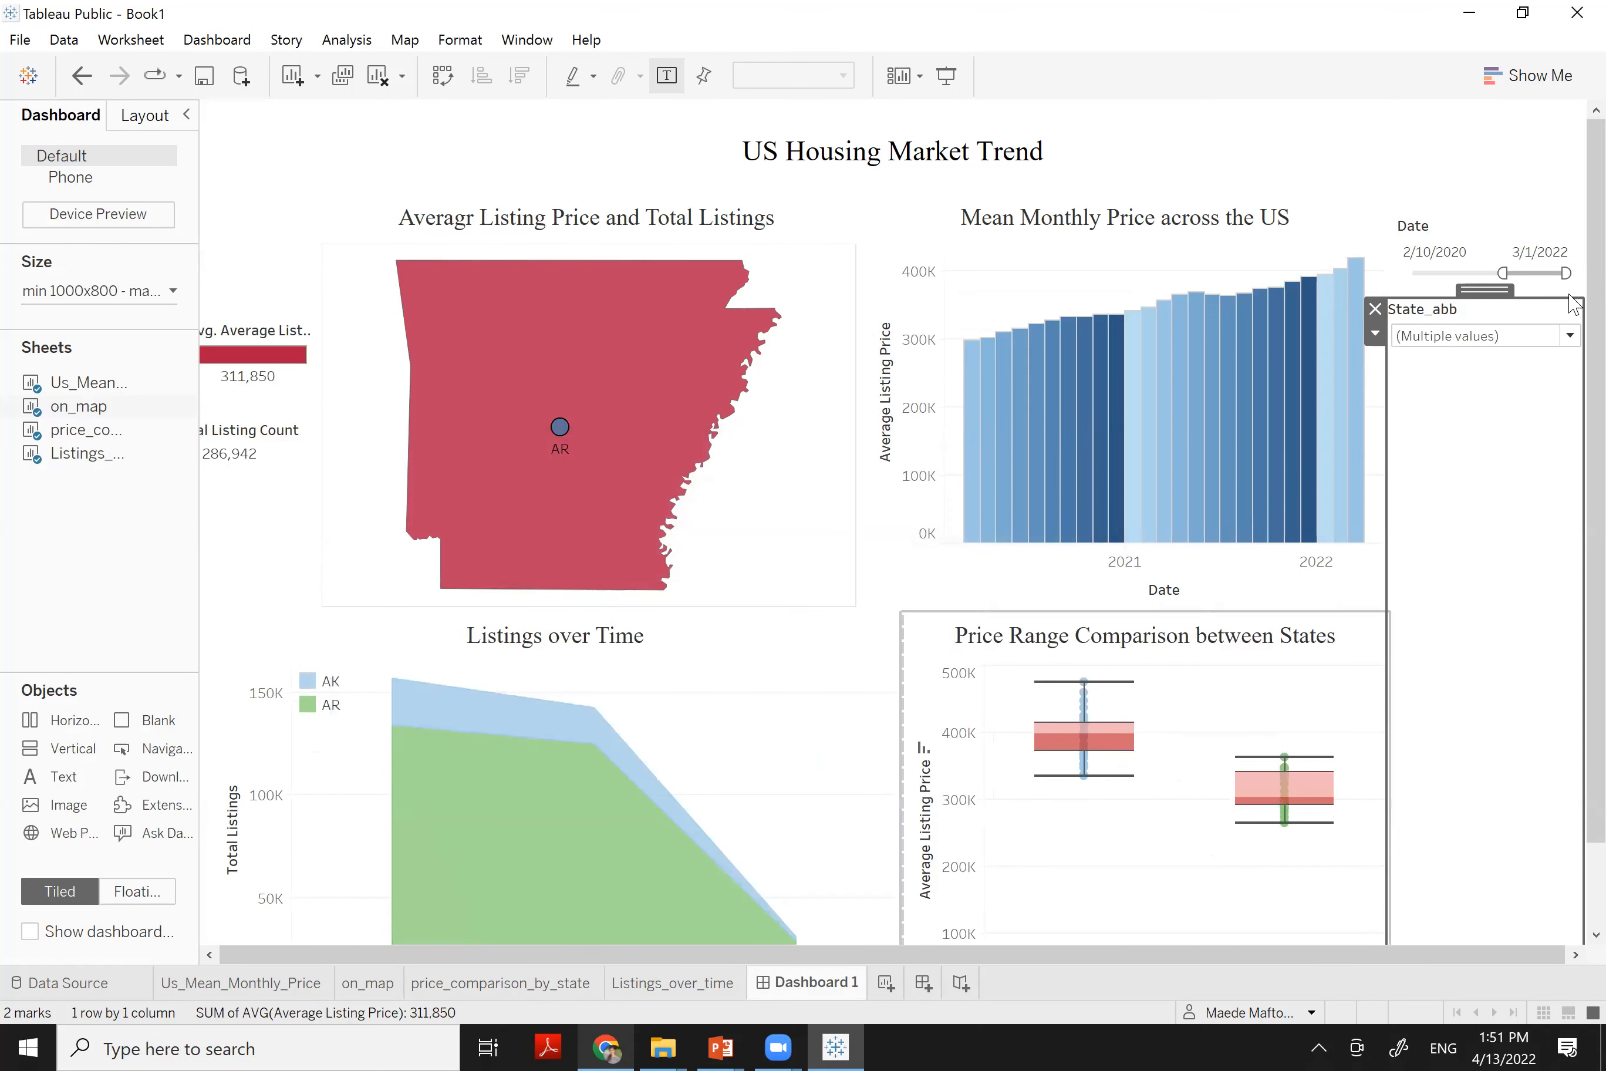
Reset the state filter to (All) and go to the Price Range Comparison chart's sheet
click(1571, 337)
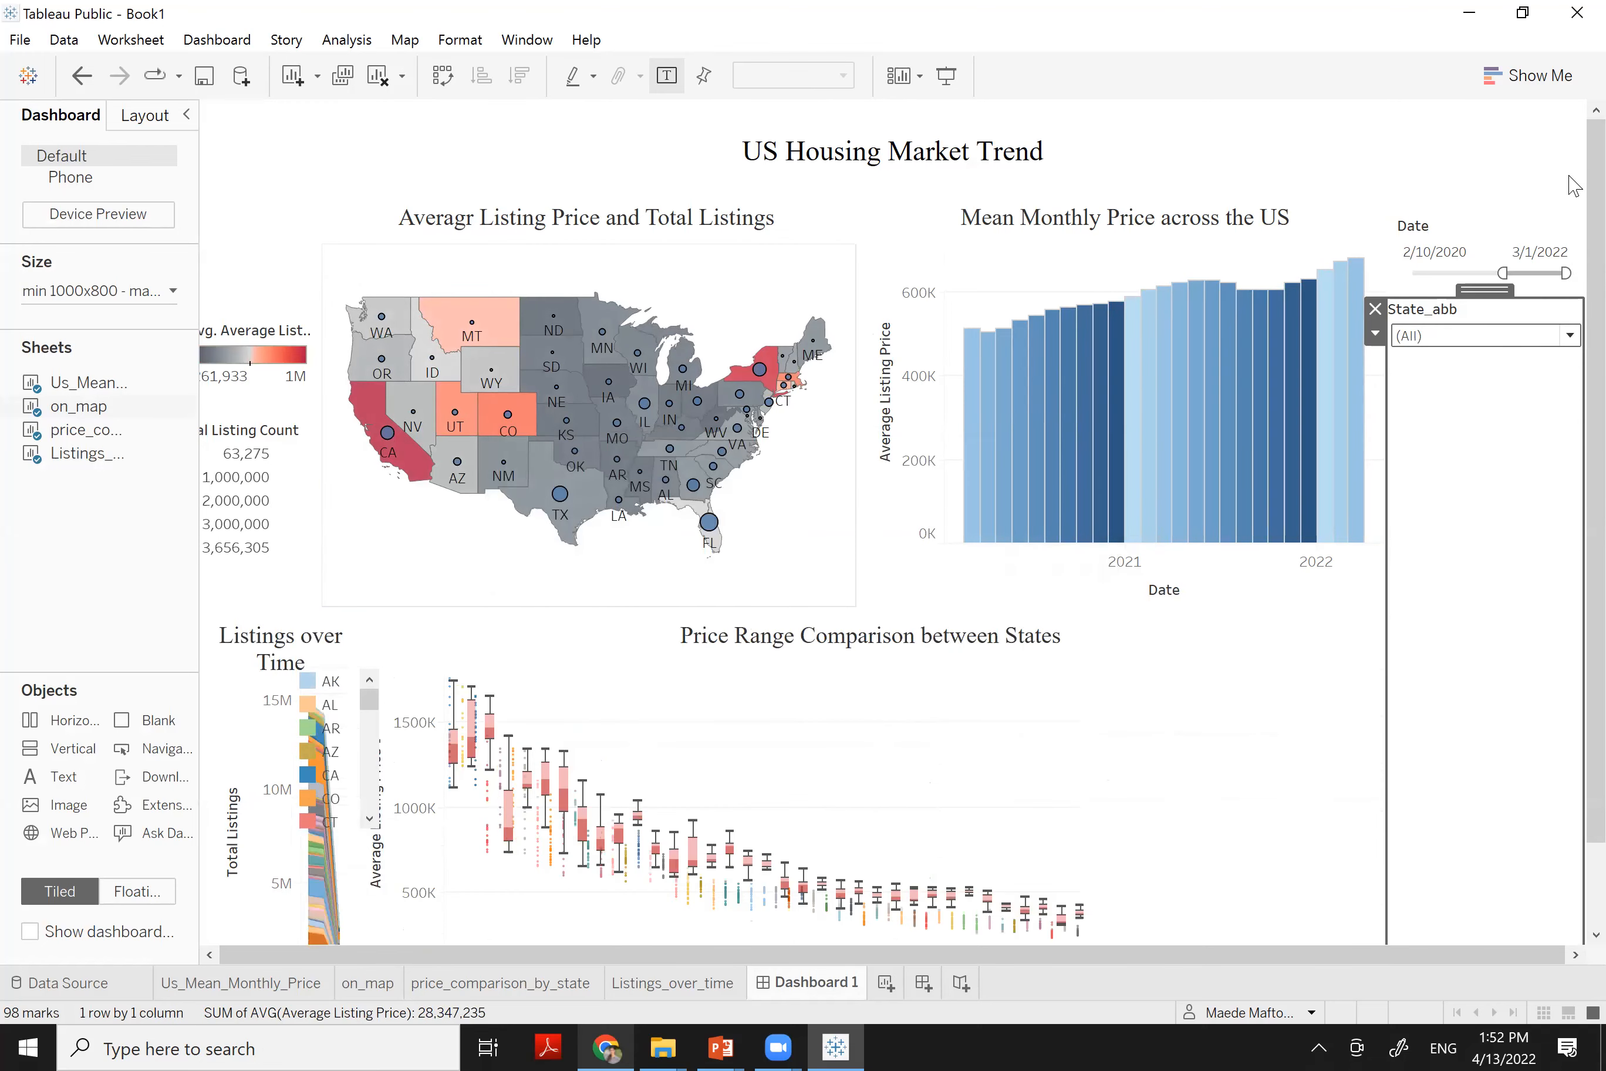
scroll(1576, 349, down, 2)
mouse_move(778, 1047)
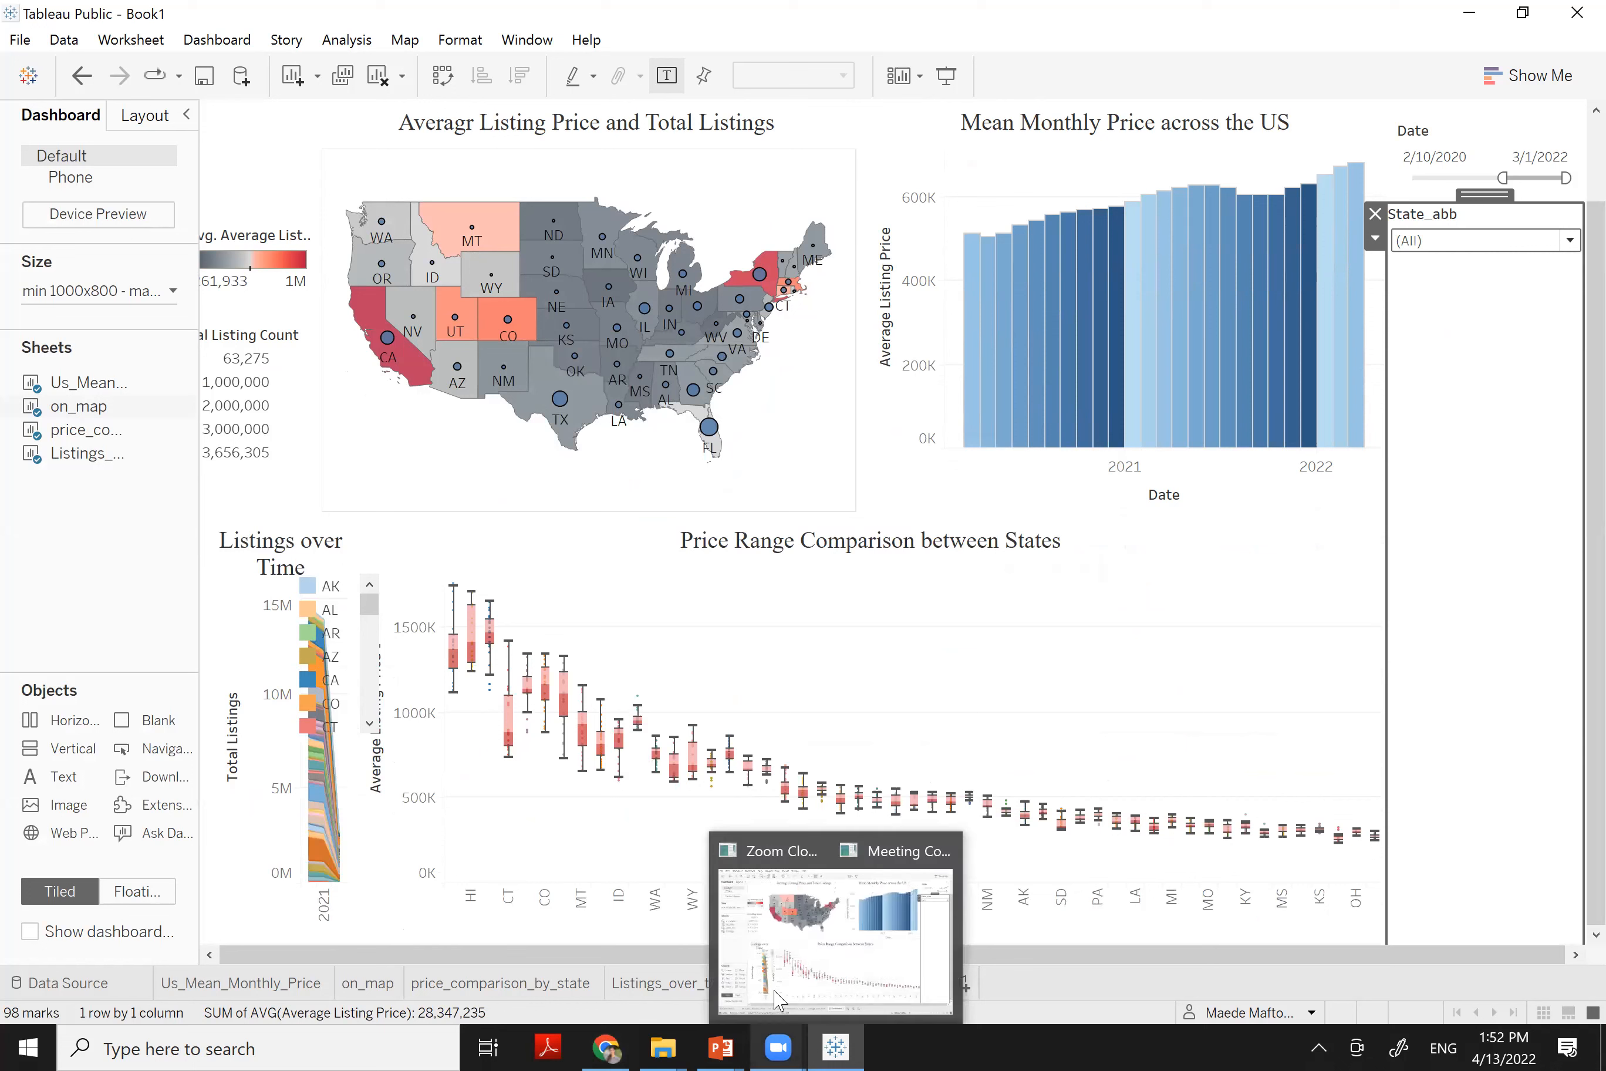
click(989, 719)
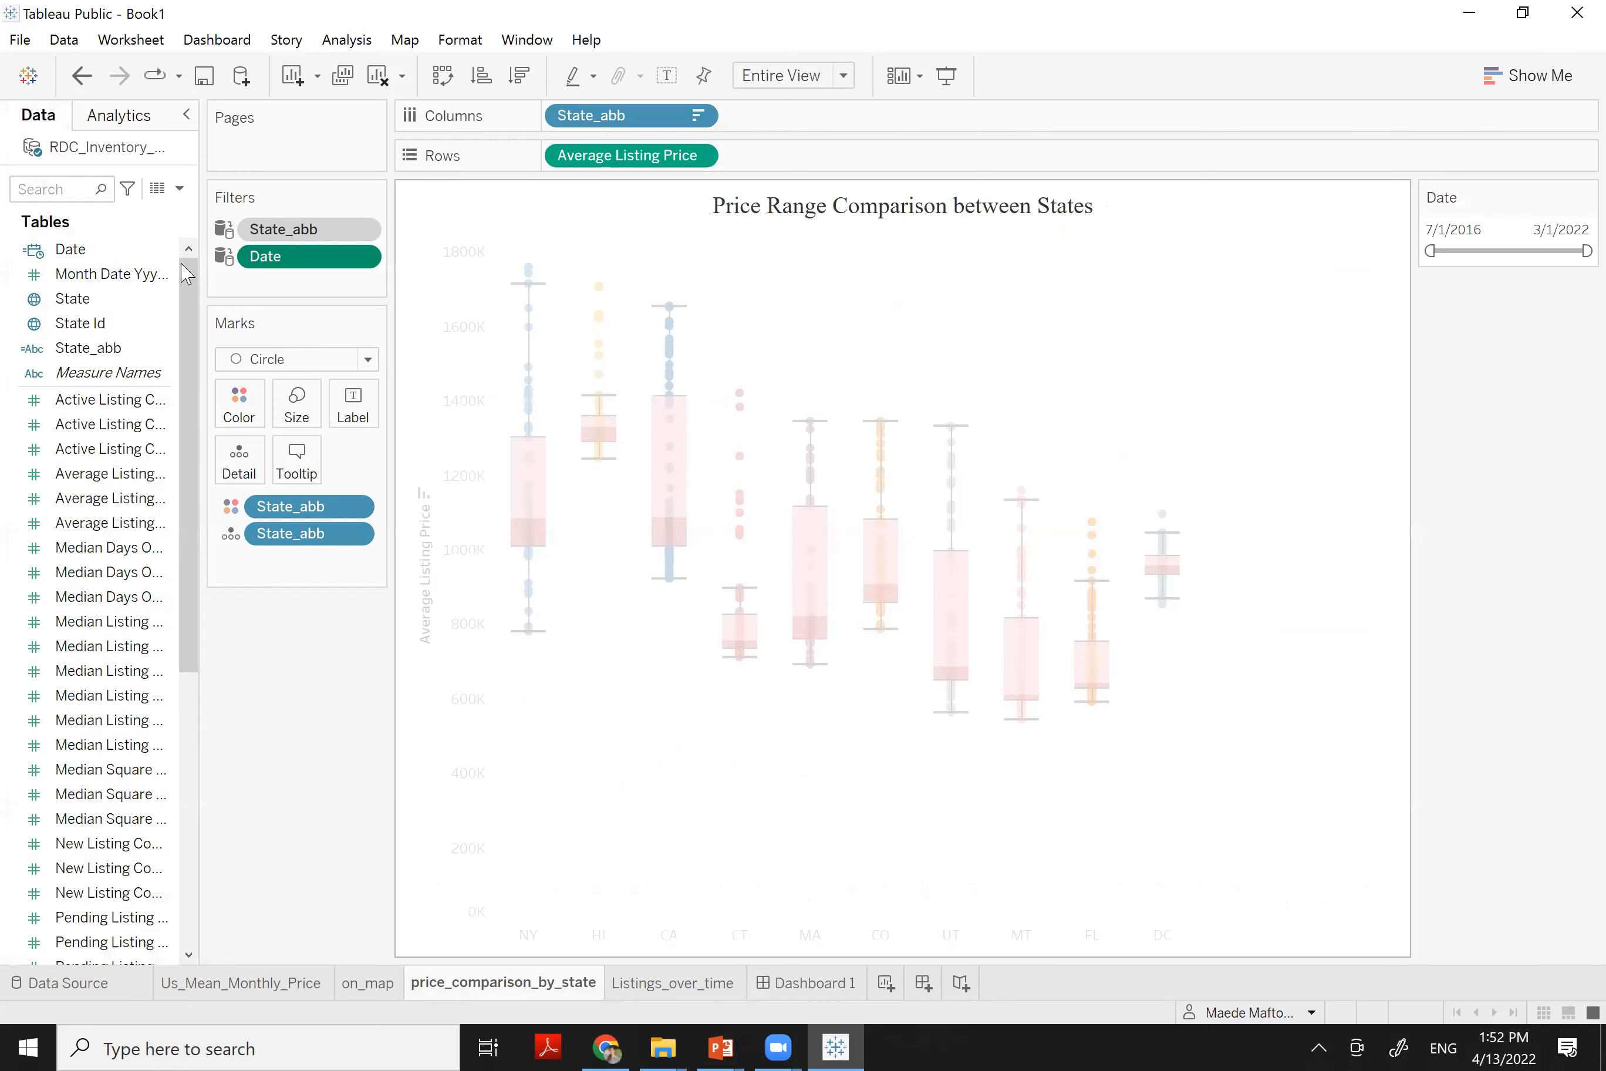
Add a State filter keeping the Top 10 states by Average Listing Price (Average)
drag(77, 298, 281, 288)
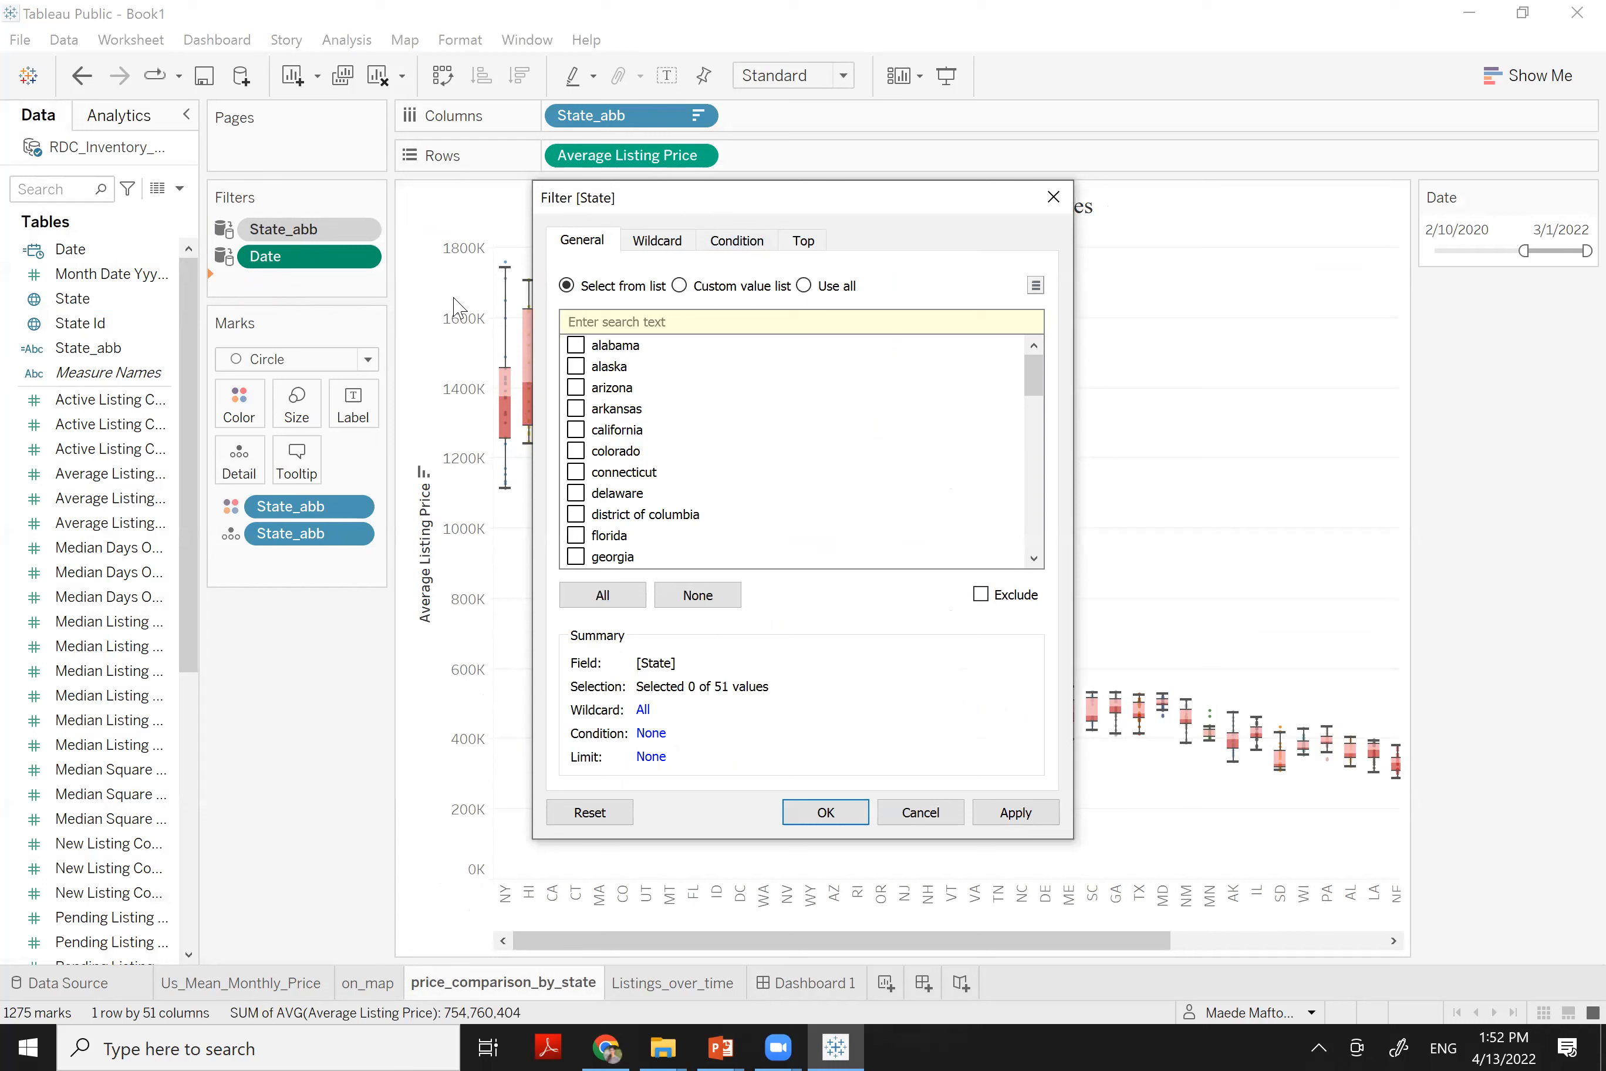
click(805, 243)
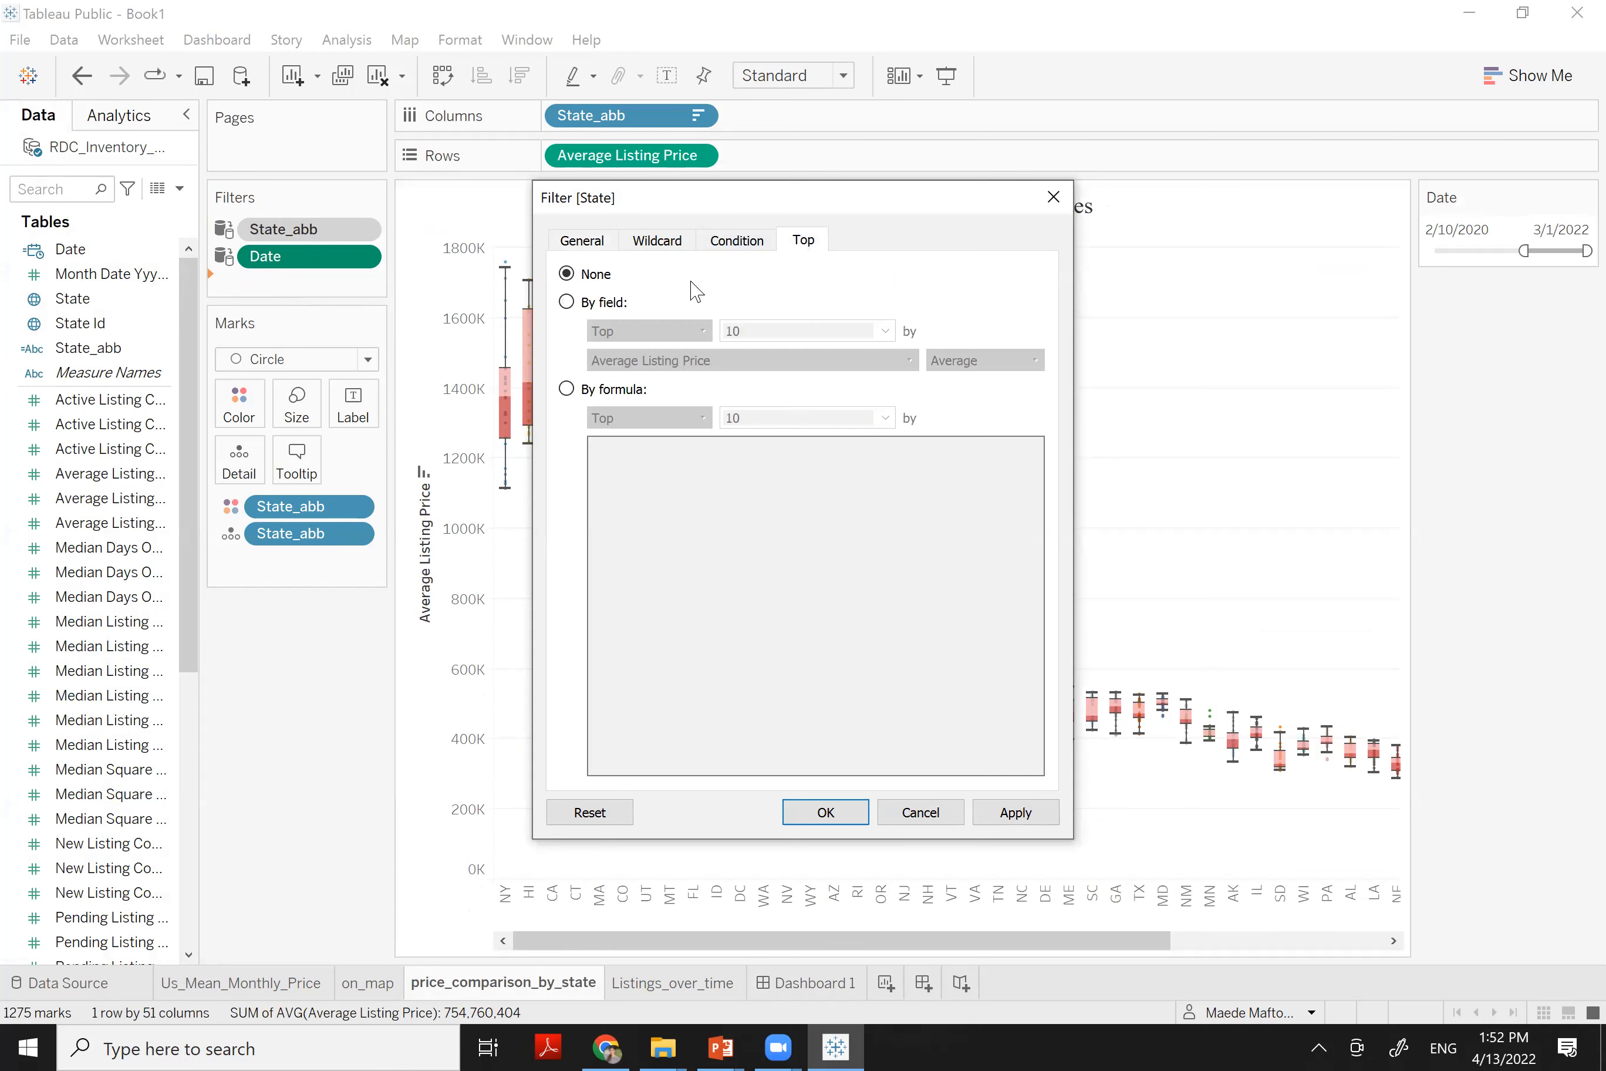
click(584, 304)
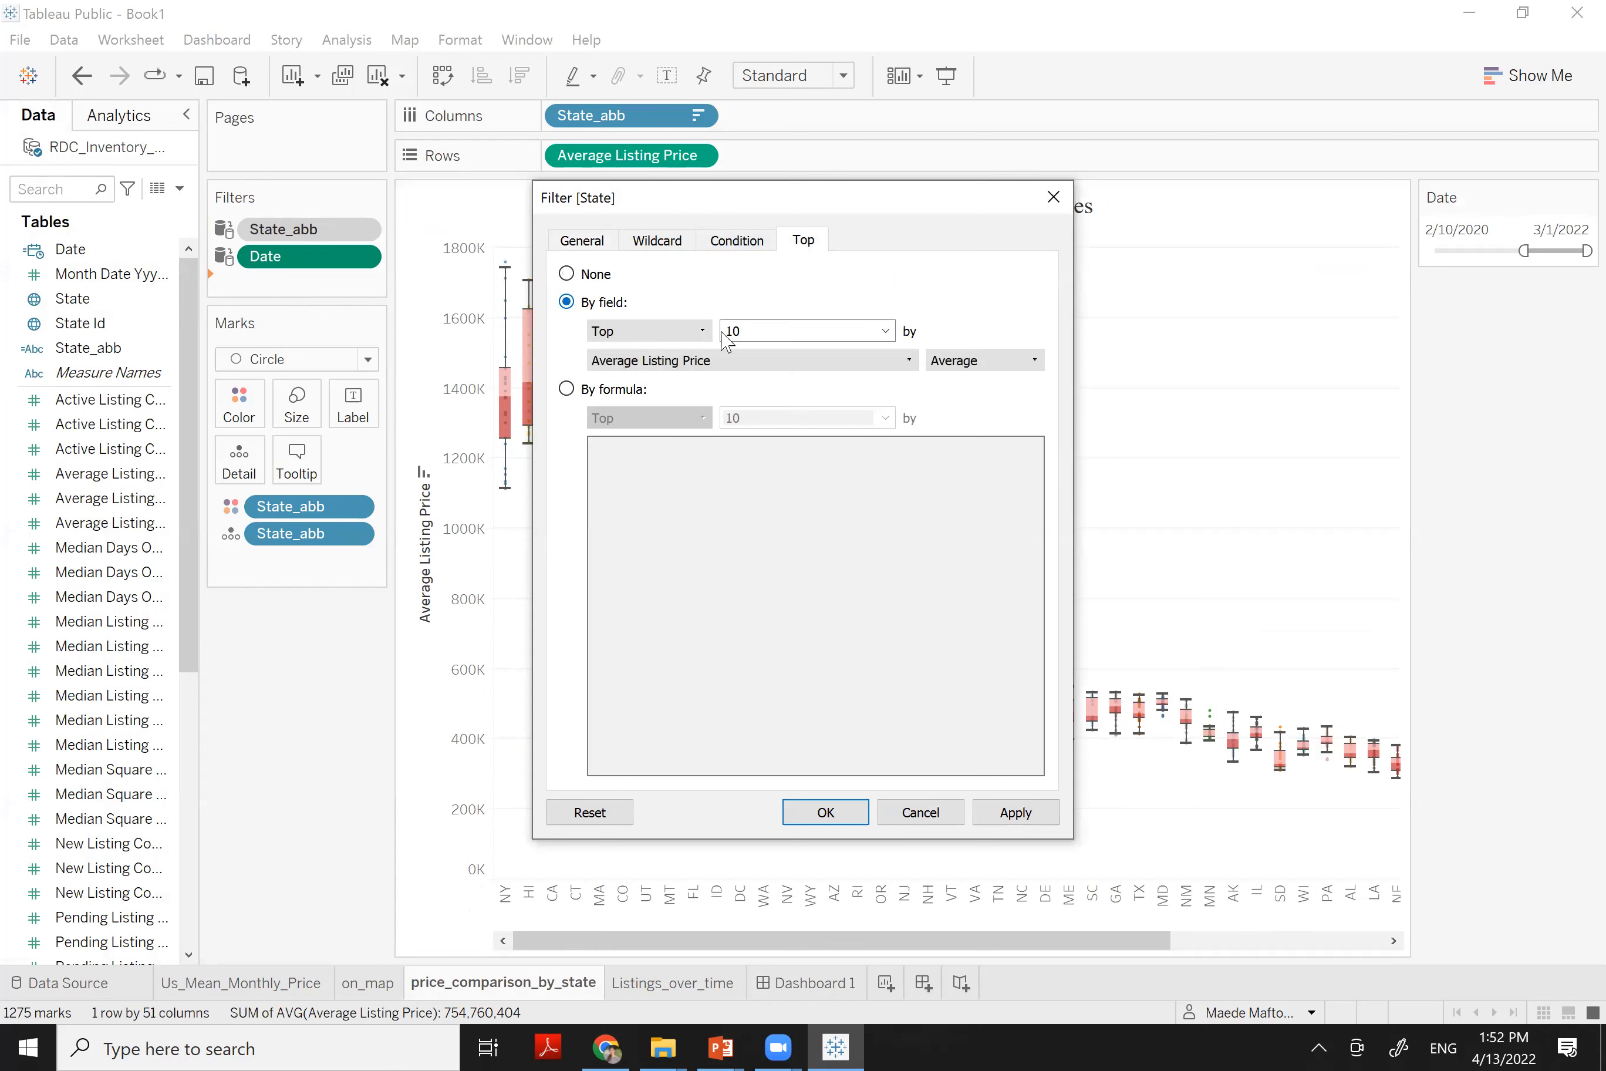
click(828, 812)
click(812, 820)
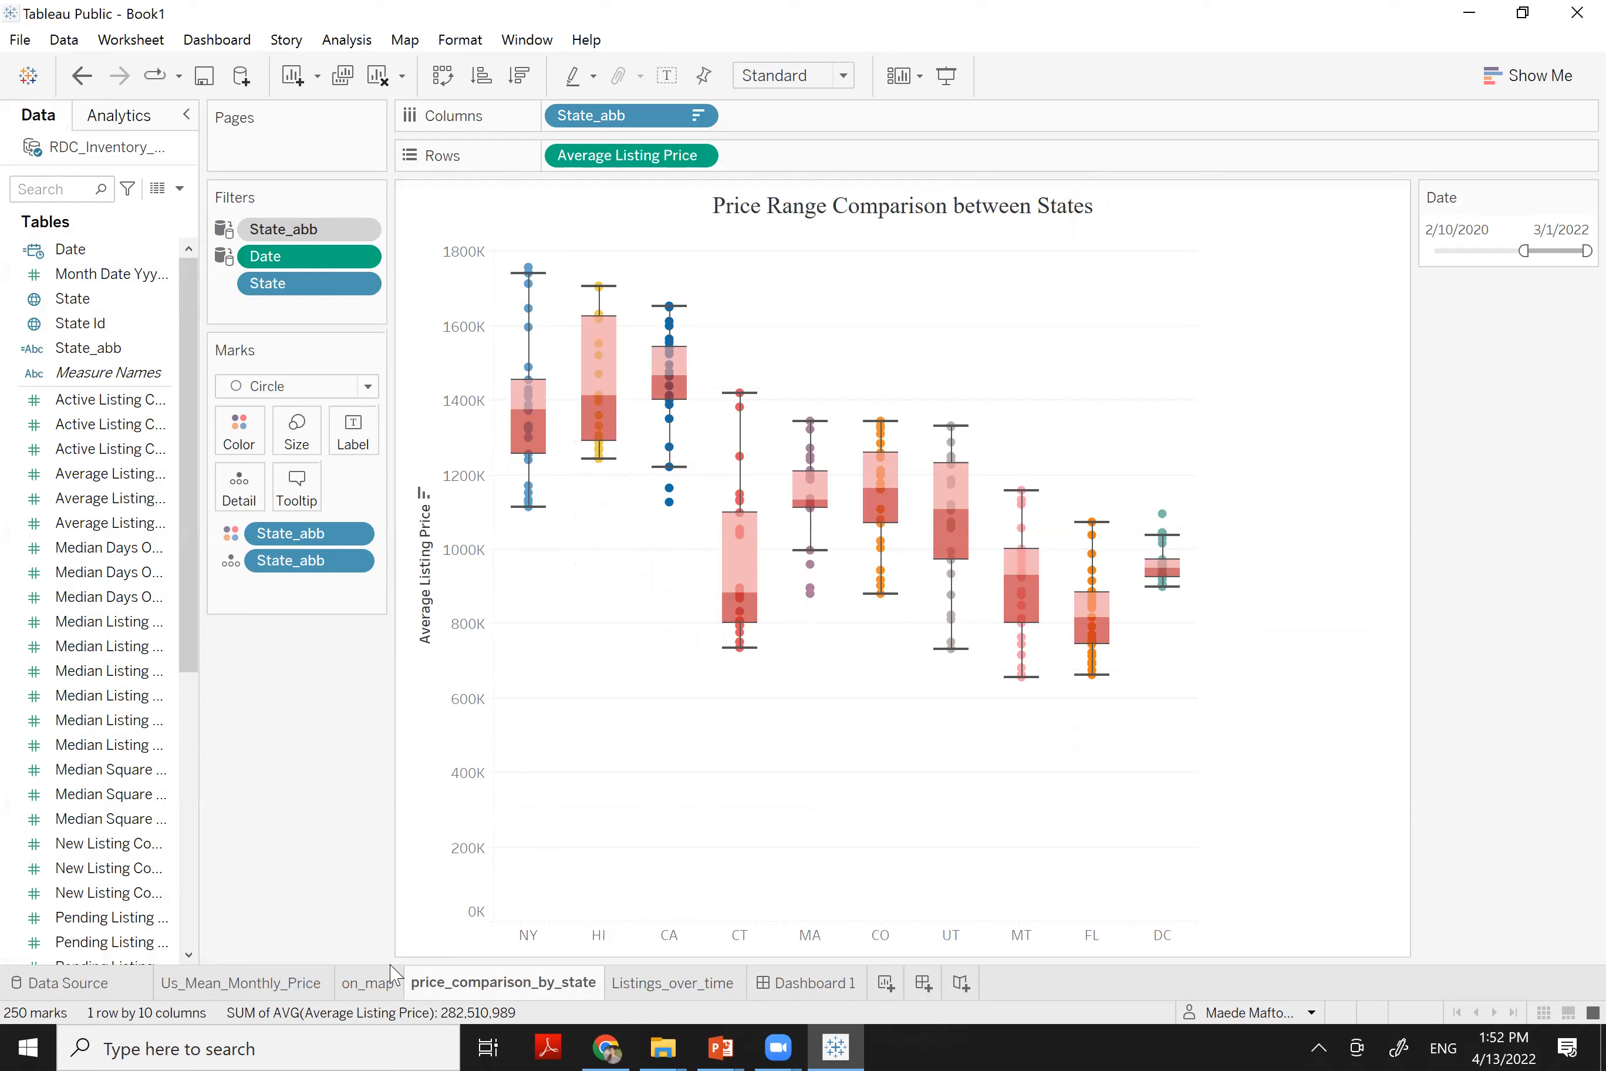
On Listings_over_time, filter State to the Top 10 by Total Listing Count (Sum)
click(648, 985)
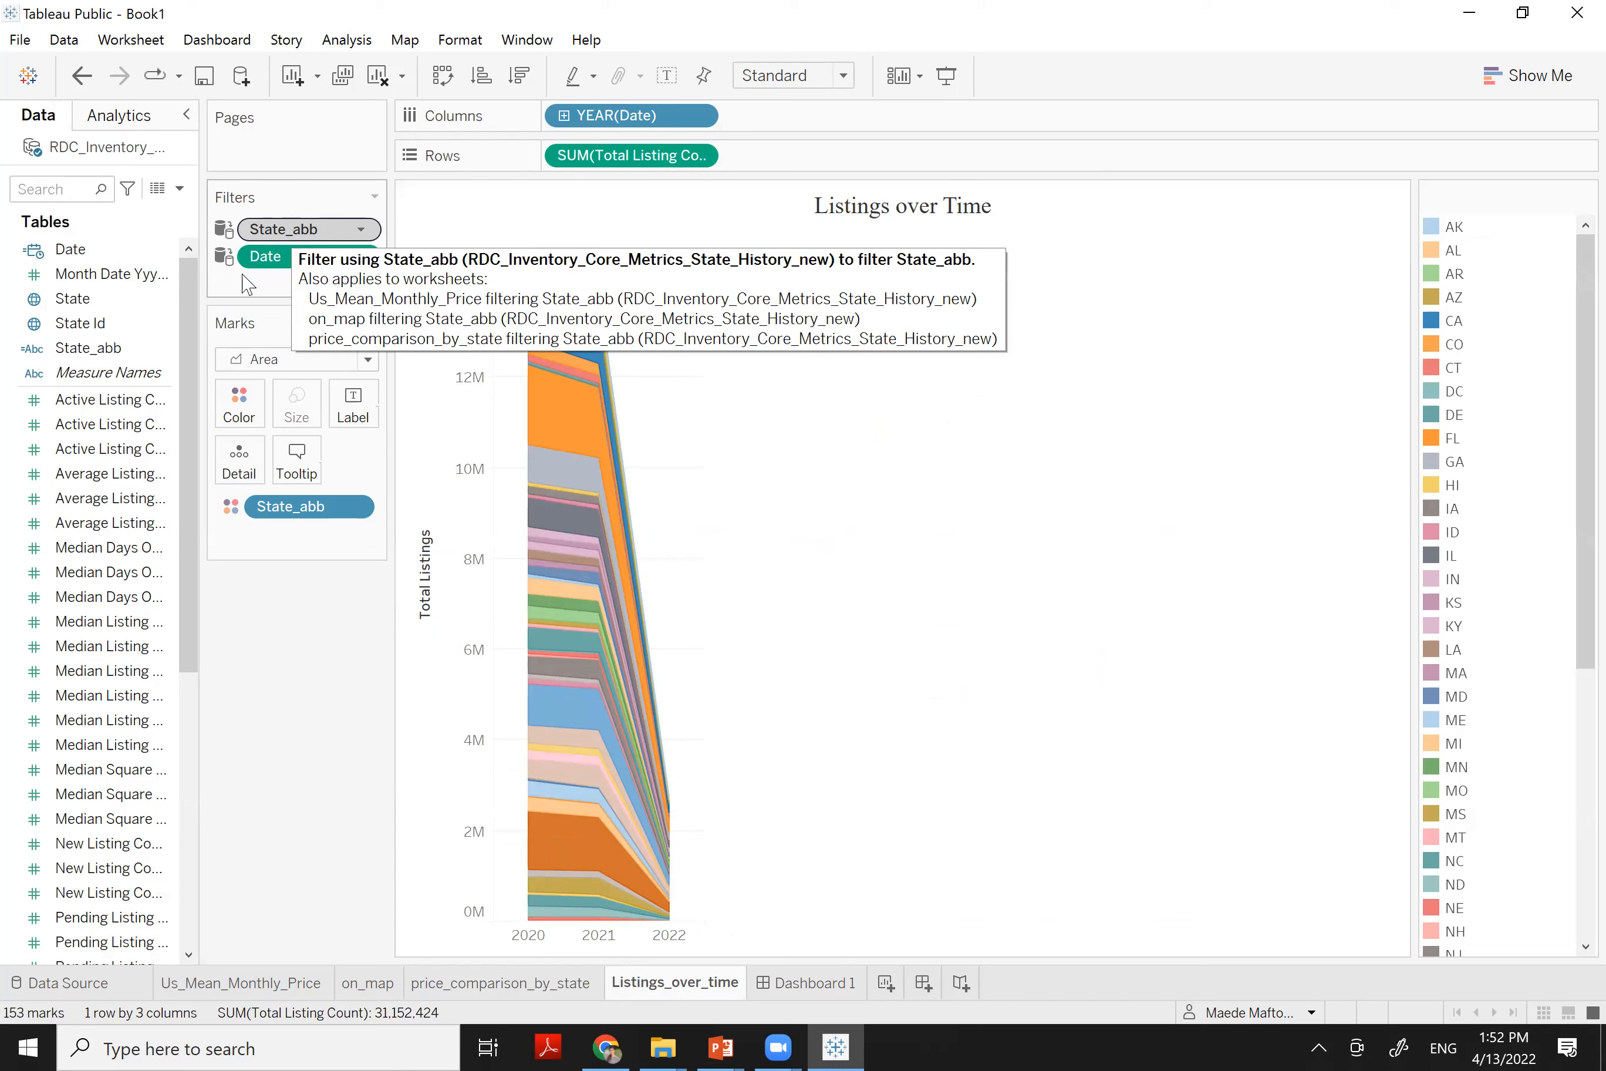
drag(76, 299, 300, 290)
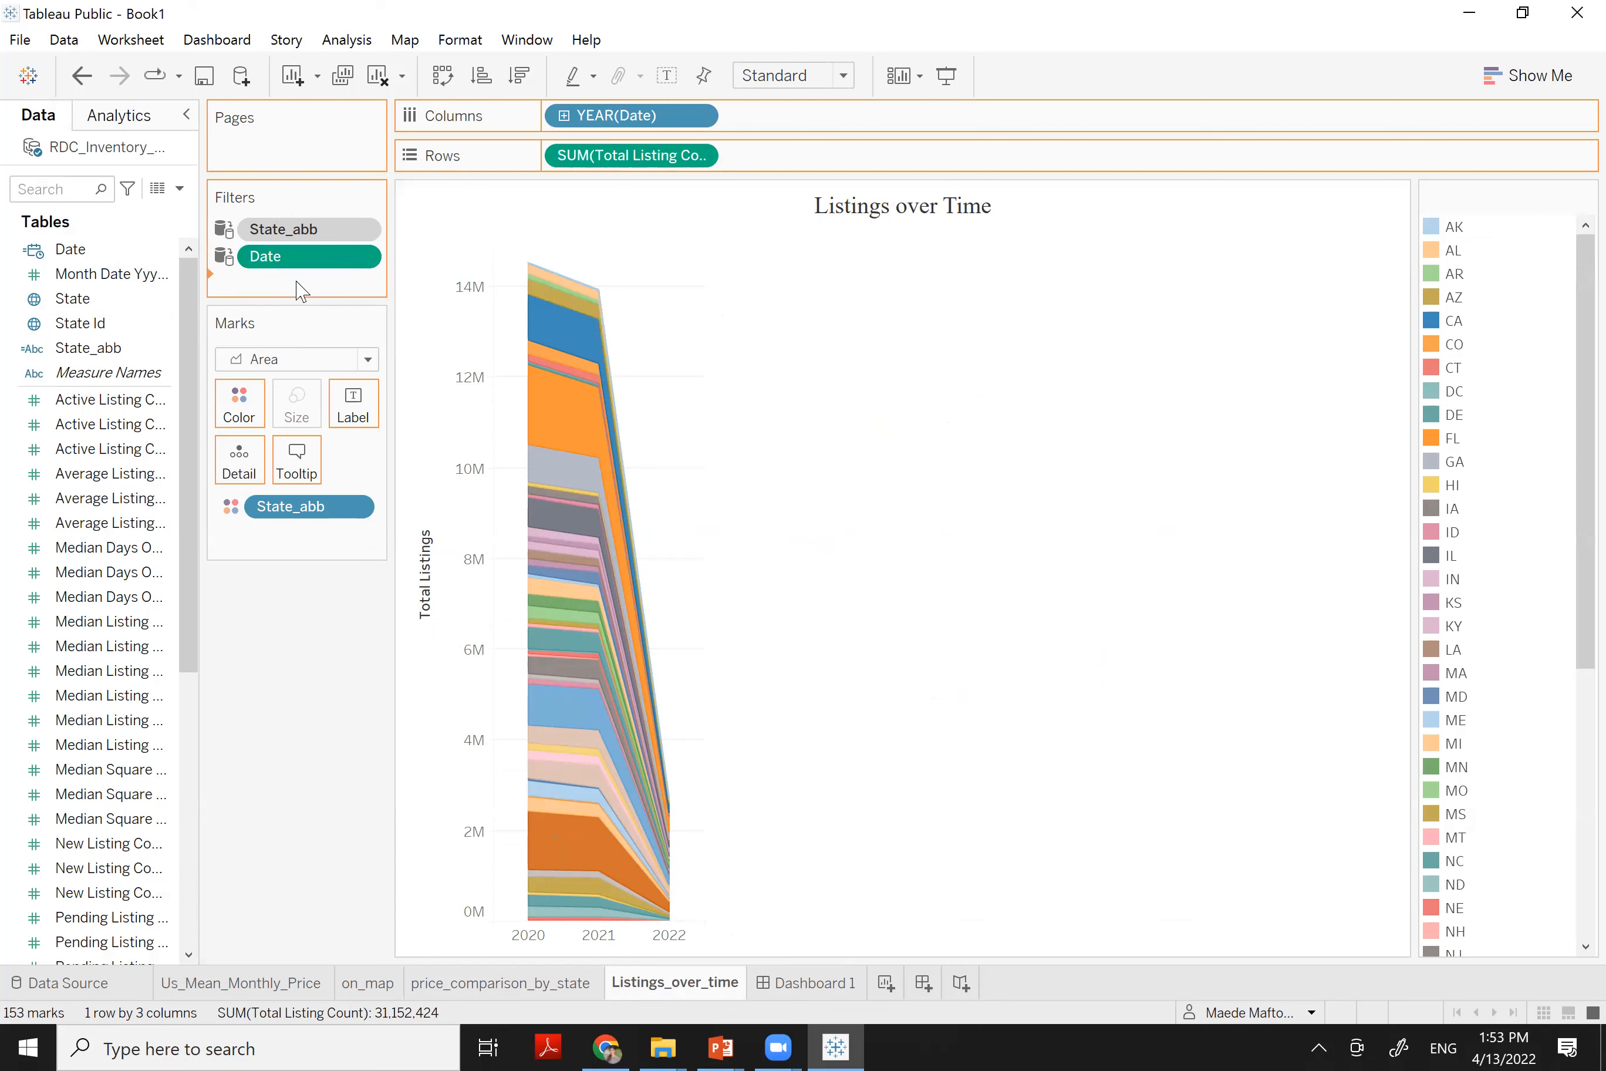
drag(300, 290, 300, 290)
click(803, 239)
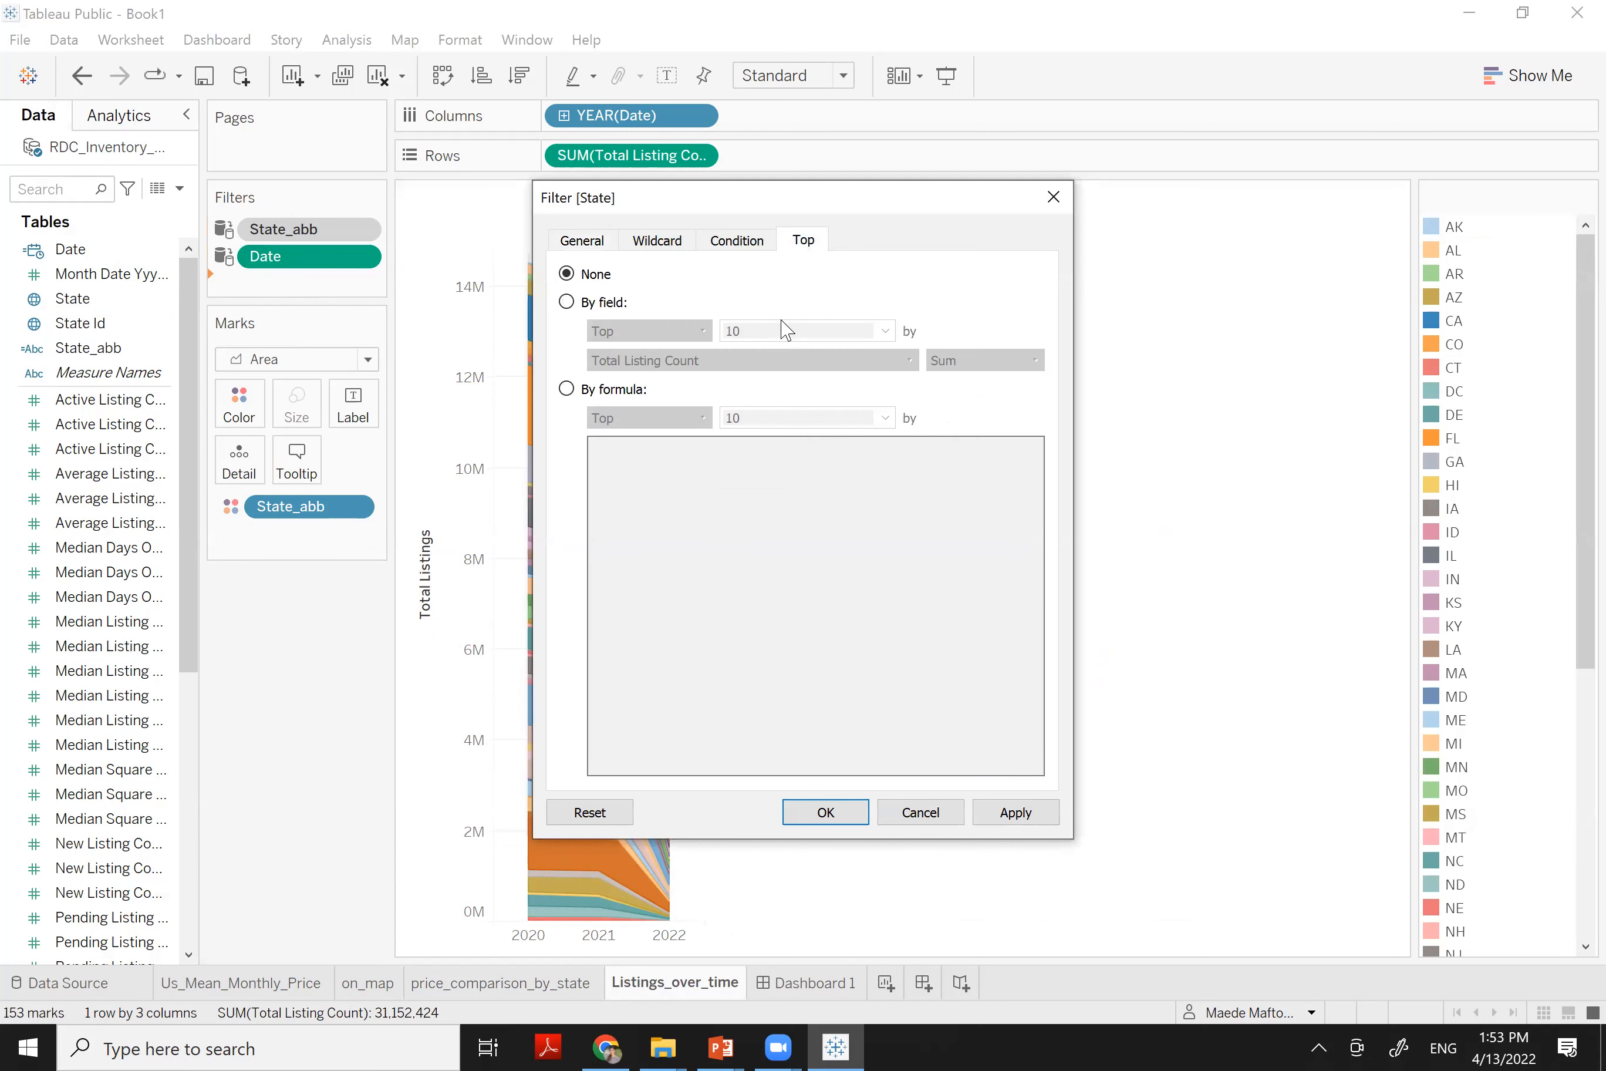
click(577, 302)
click(817, 815)
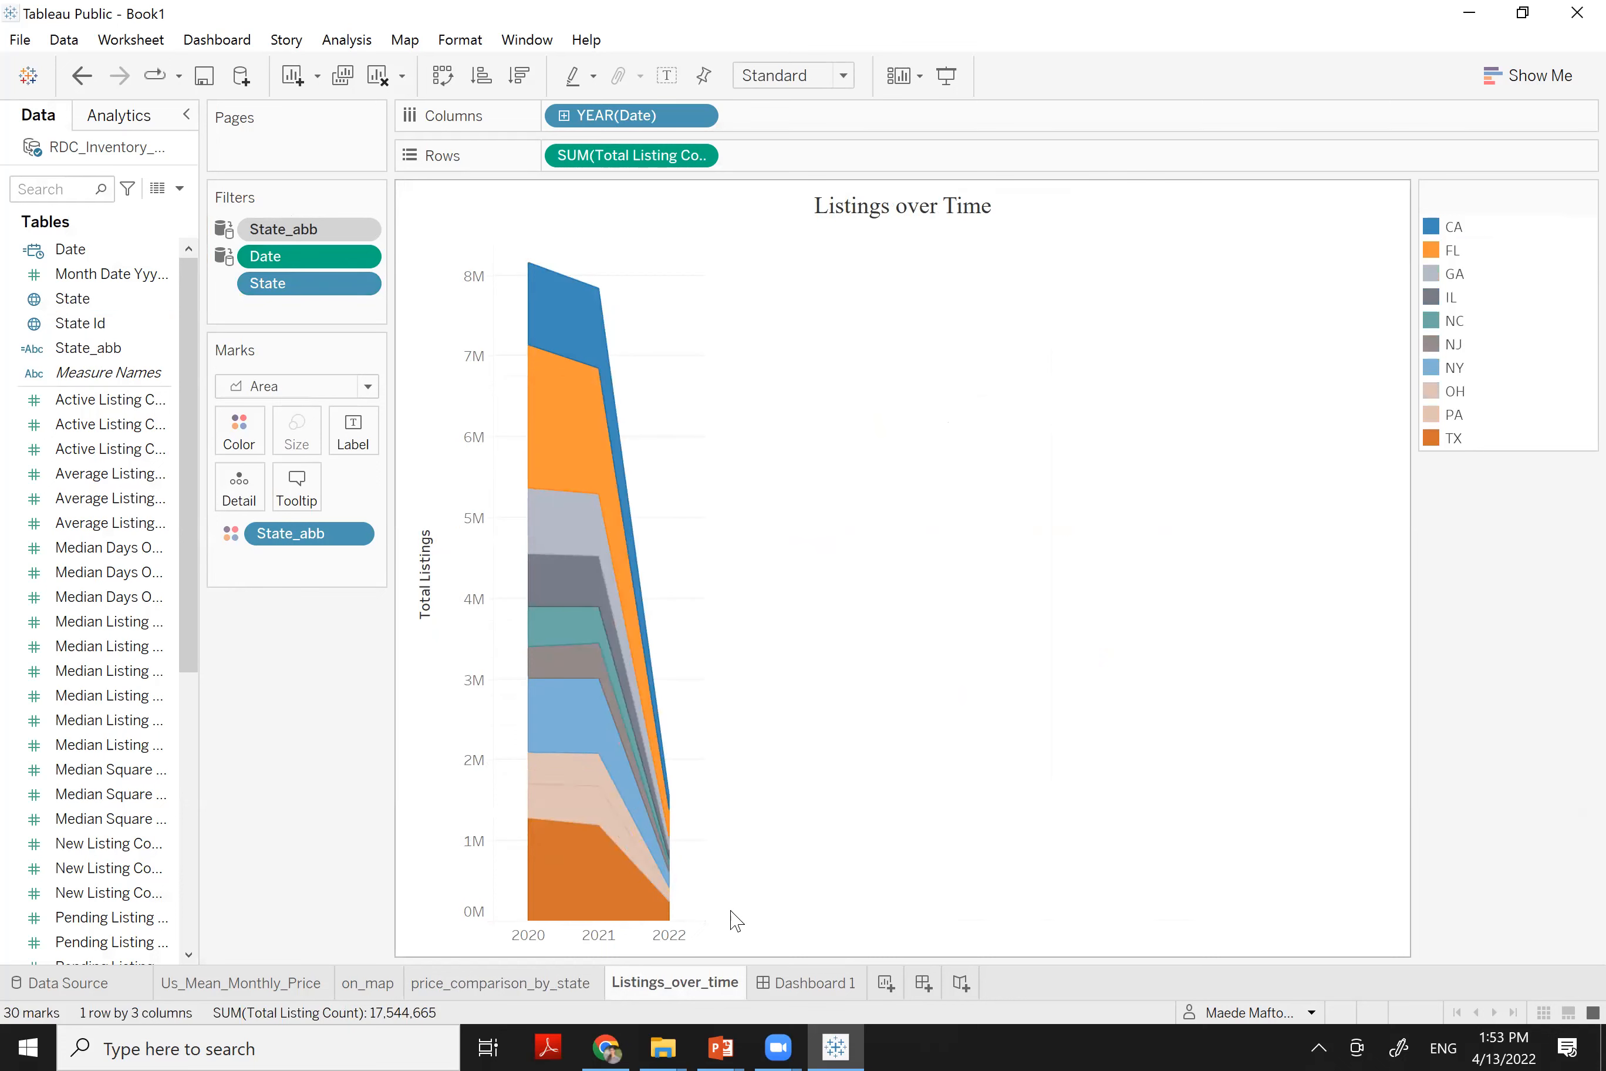
click(813, 982)
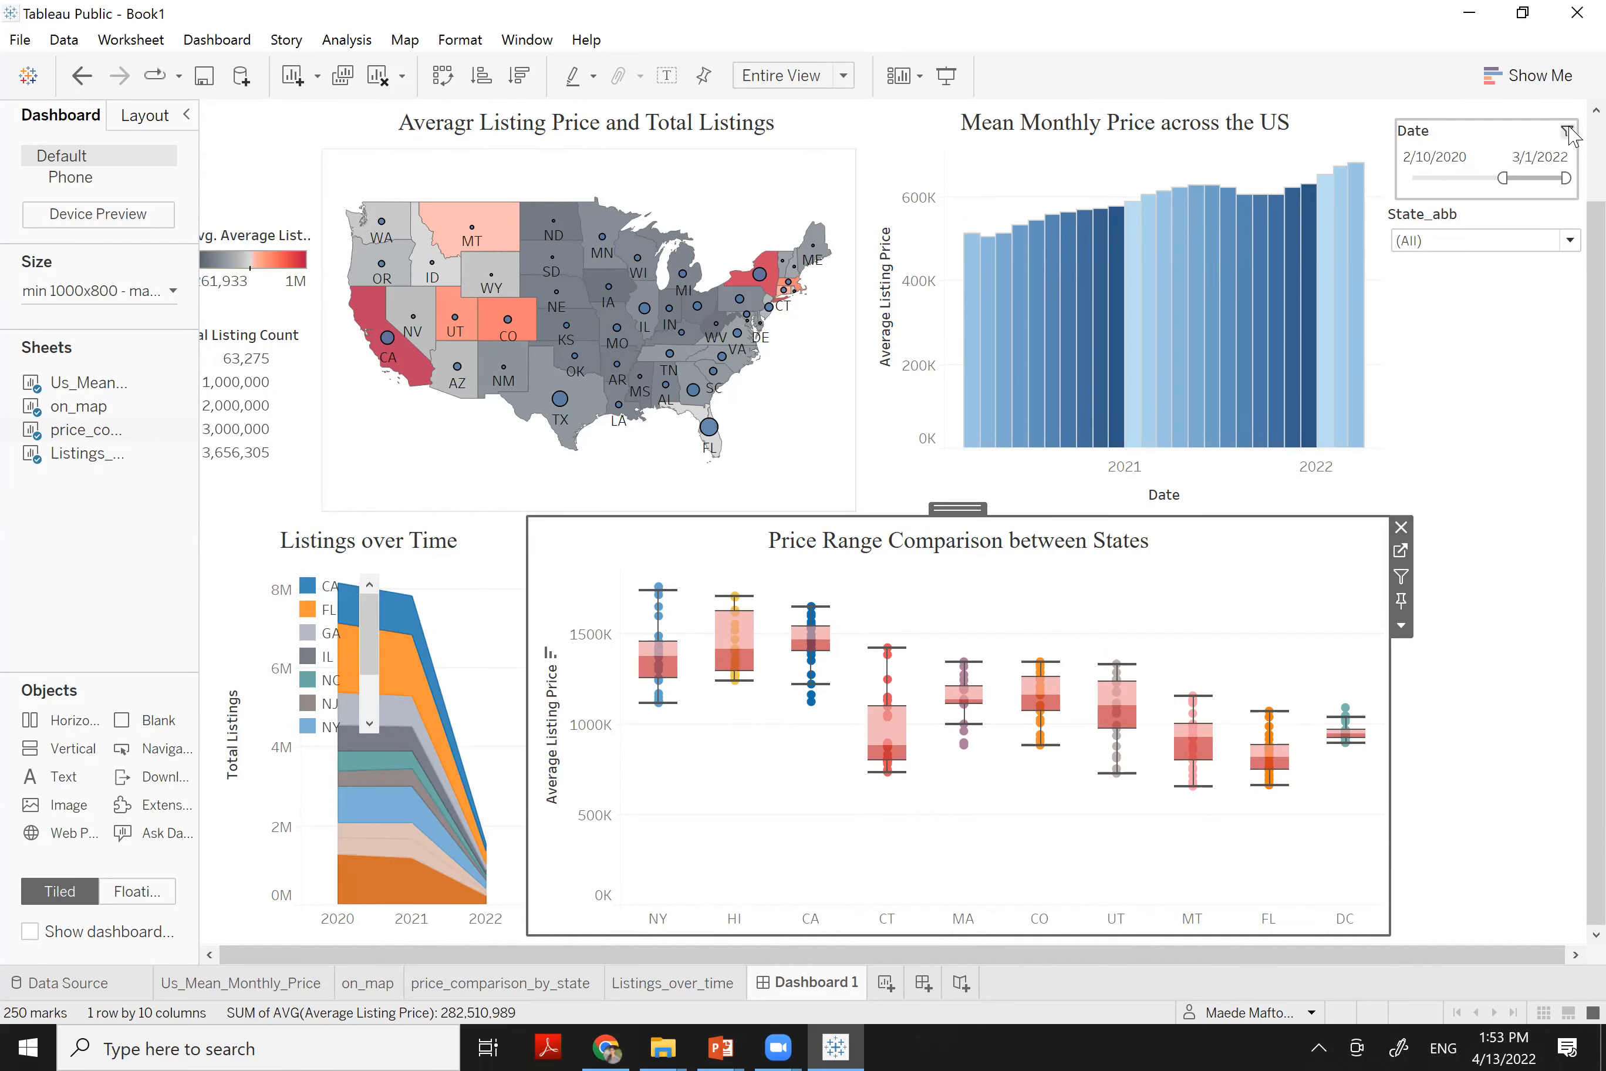
Clear the Date range filter on Dashboard 1 using its funnel icon
click(1568, 132)
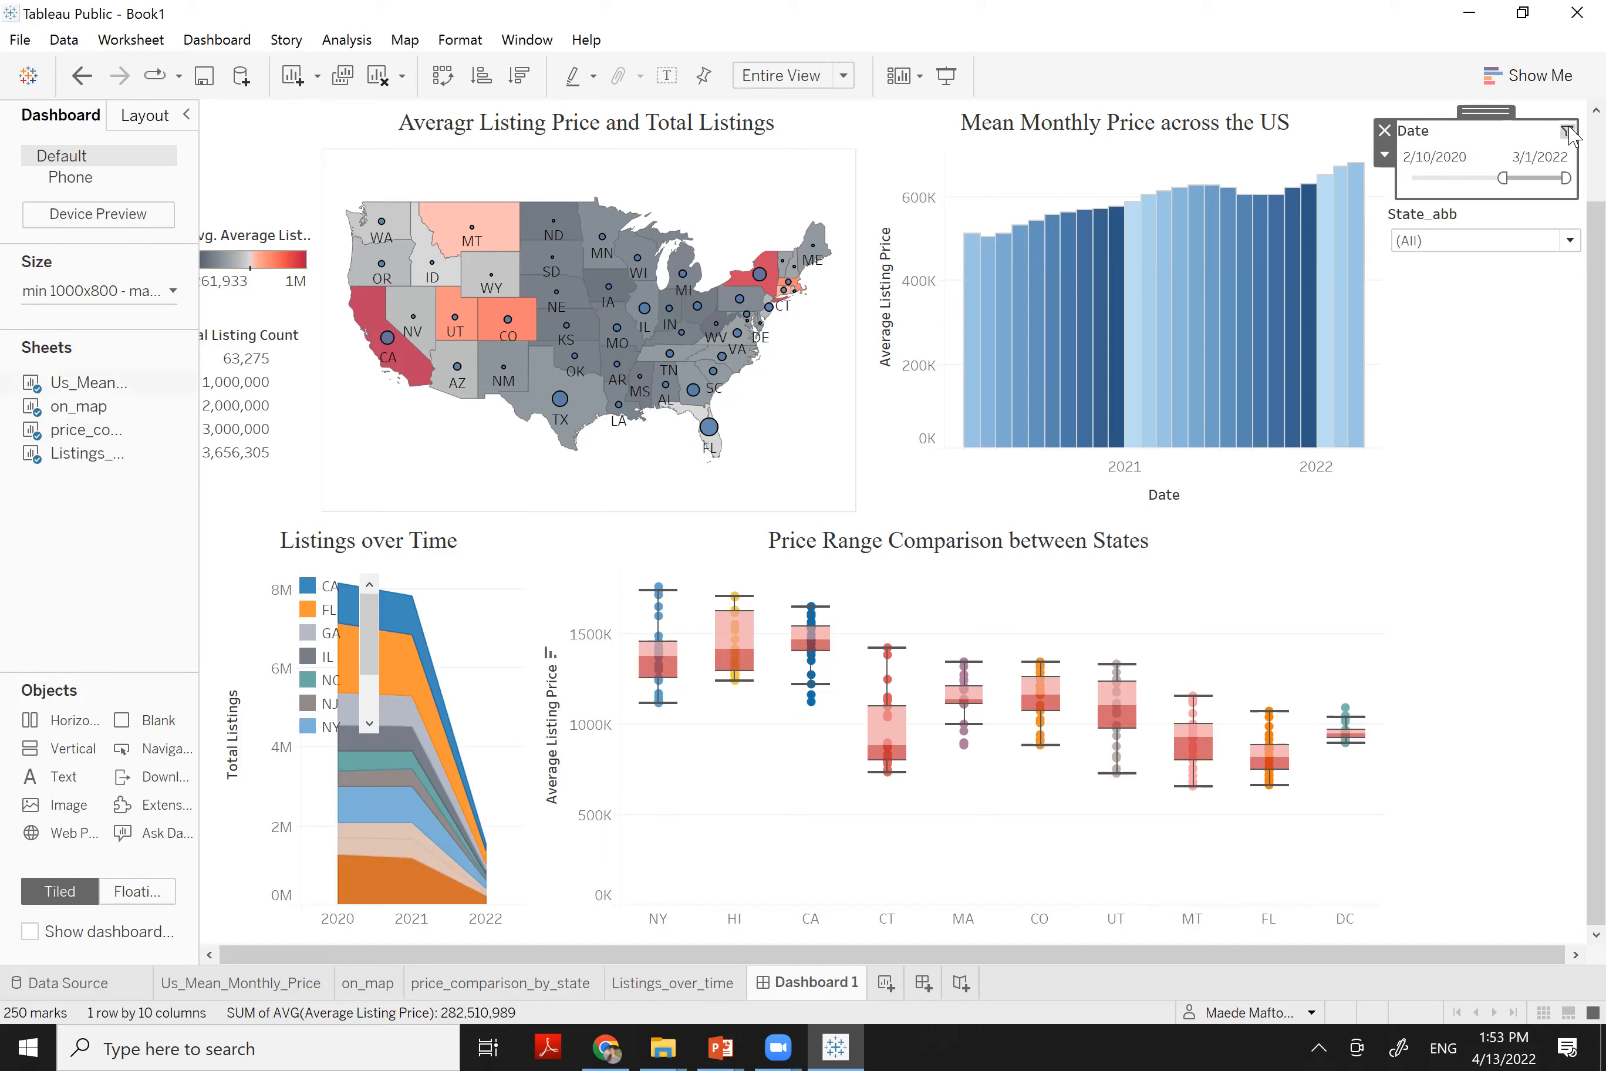
click(1567, 132)
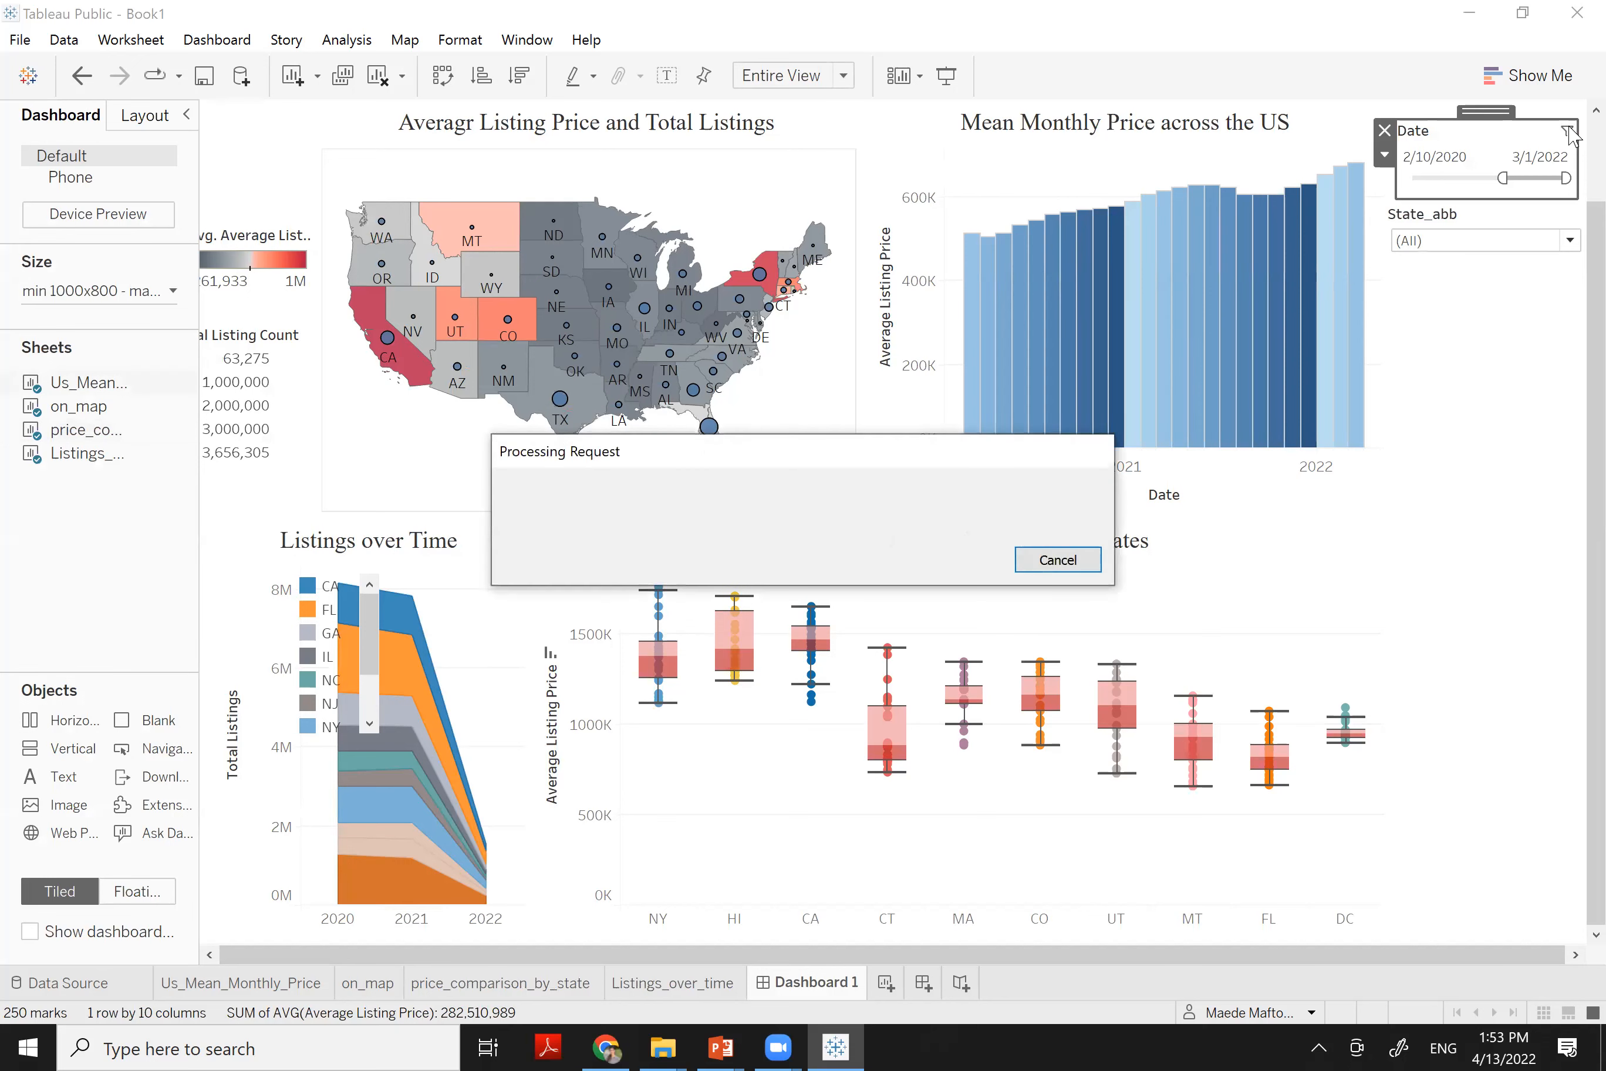